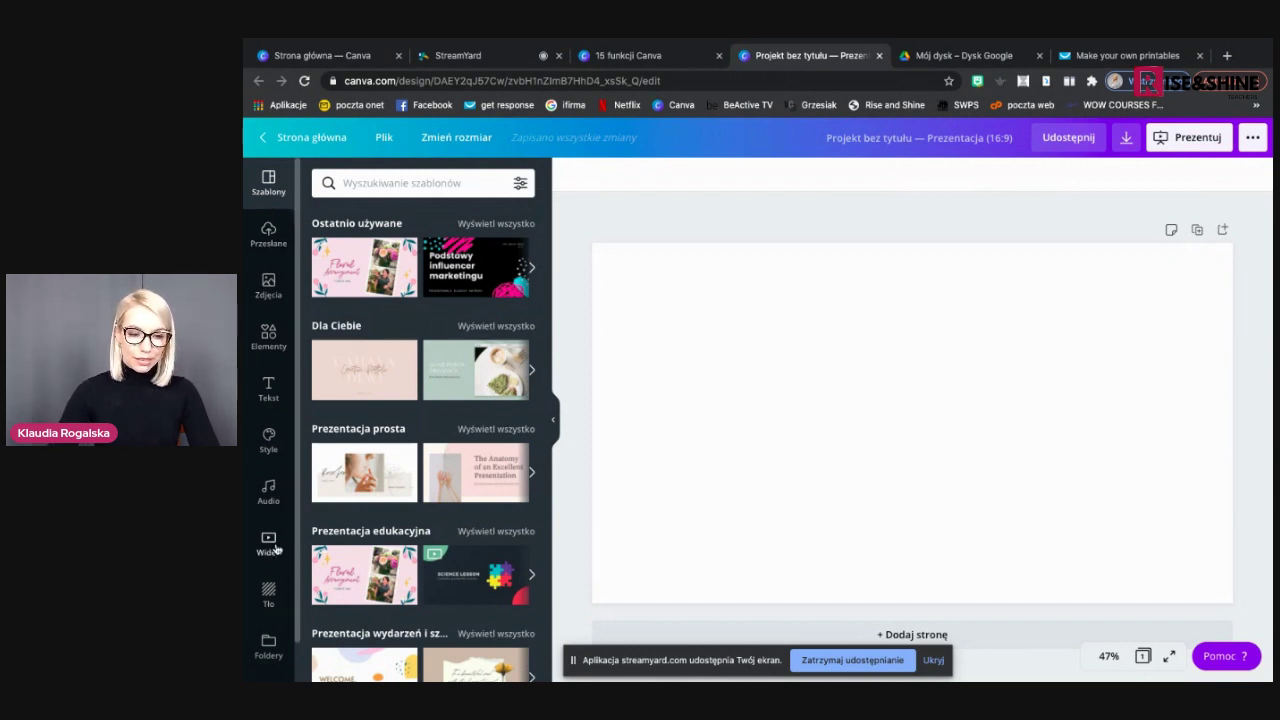
# Add a 'Dodaj nagłówek' heading to the blank page and move it up and to the left
pyautogui.click(747, 413)
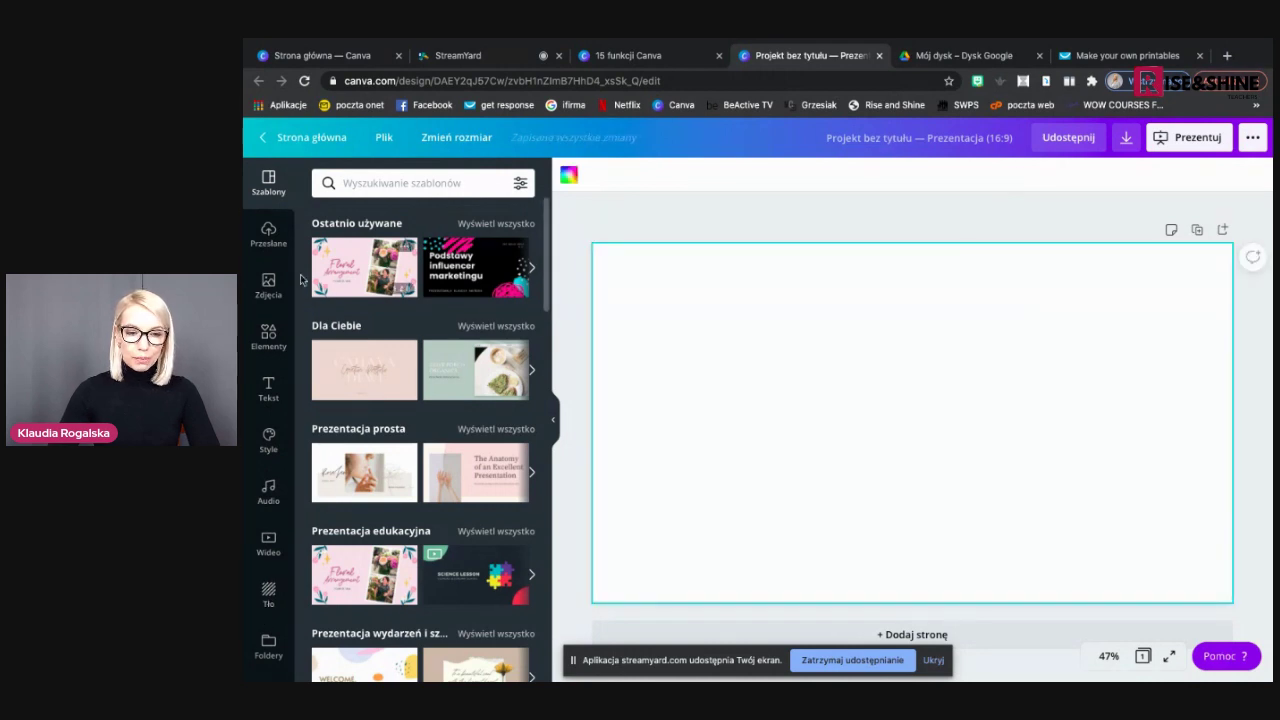
pyautogui.click(267, 386)
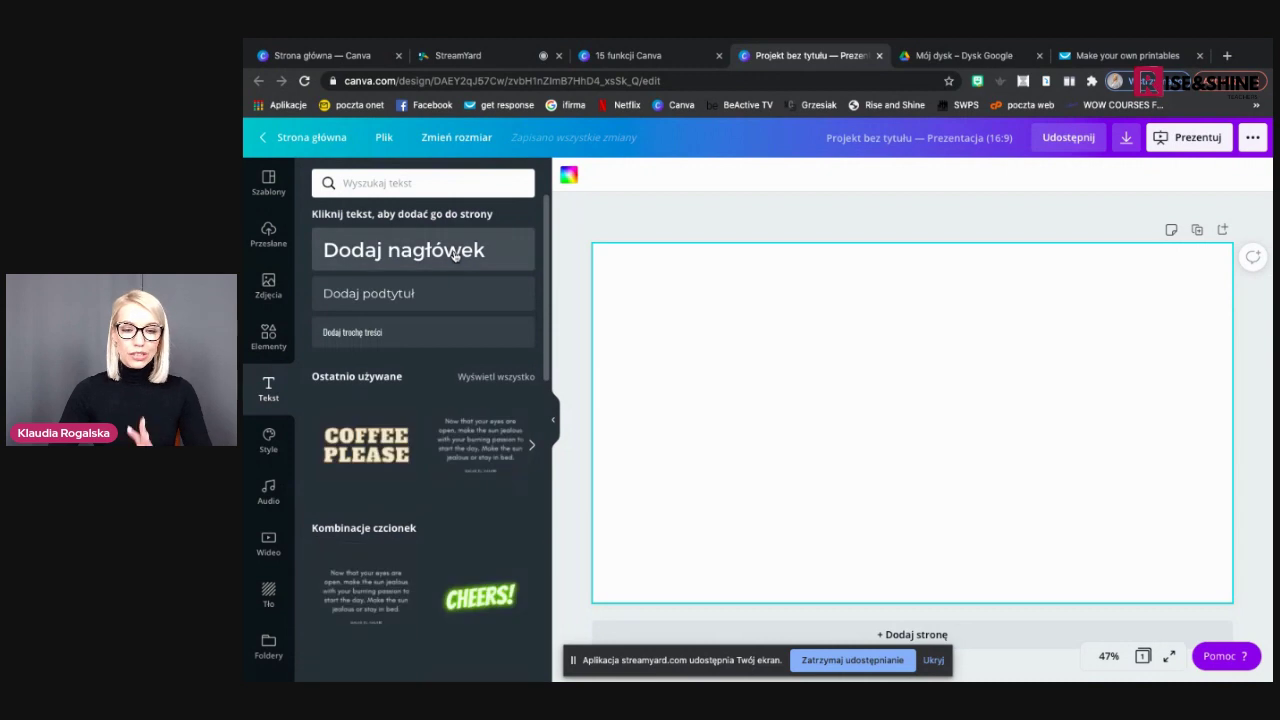
pyautogui.click(455, 256)
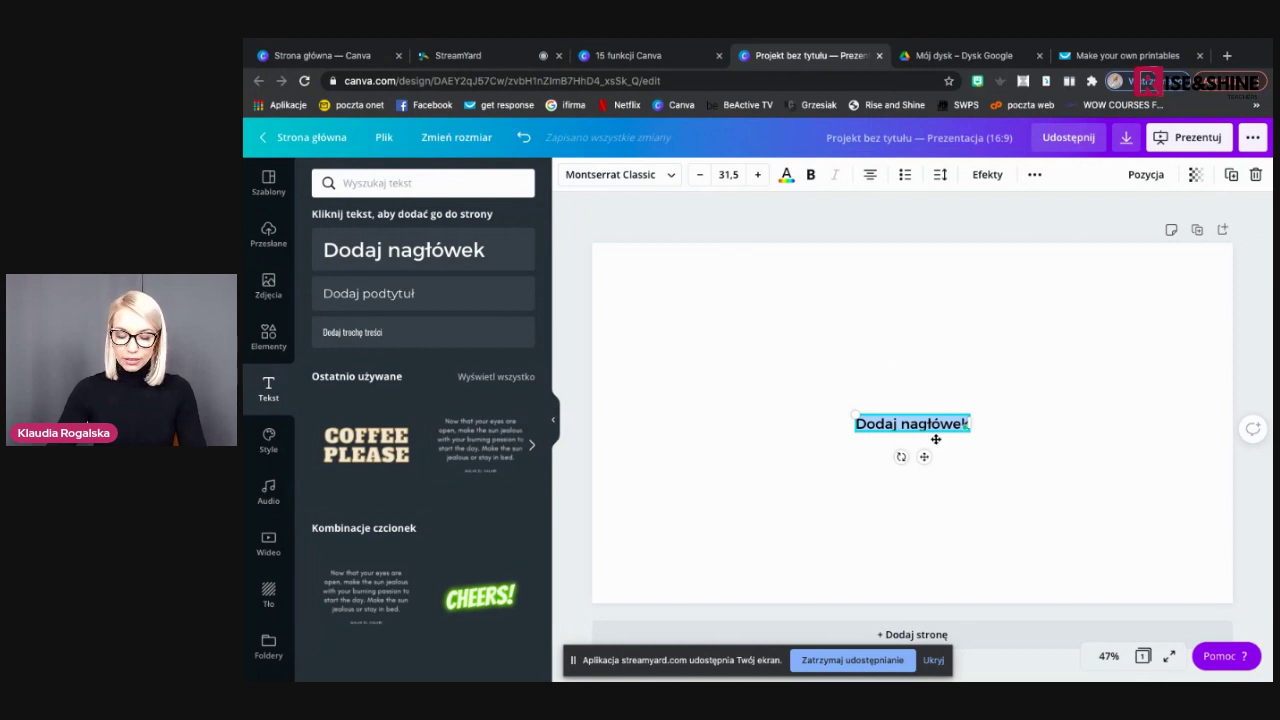
pyautogui.moveTo(886, 424); pyautogui.dragTo(686, 385)
pyautogui.click(687, 391)
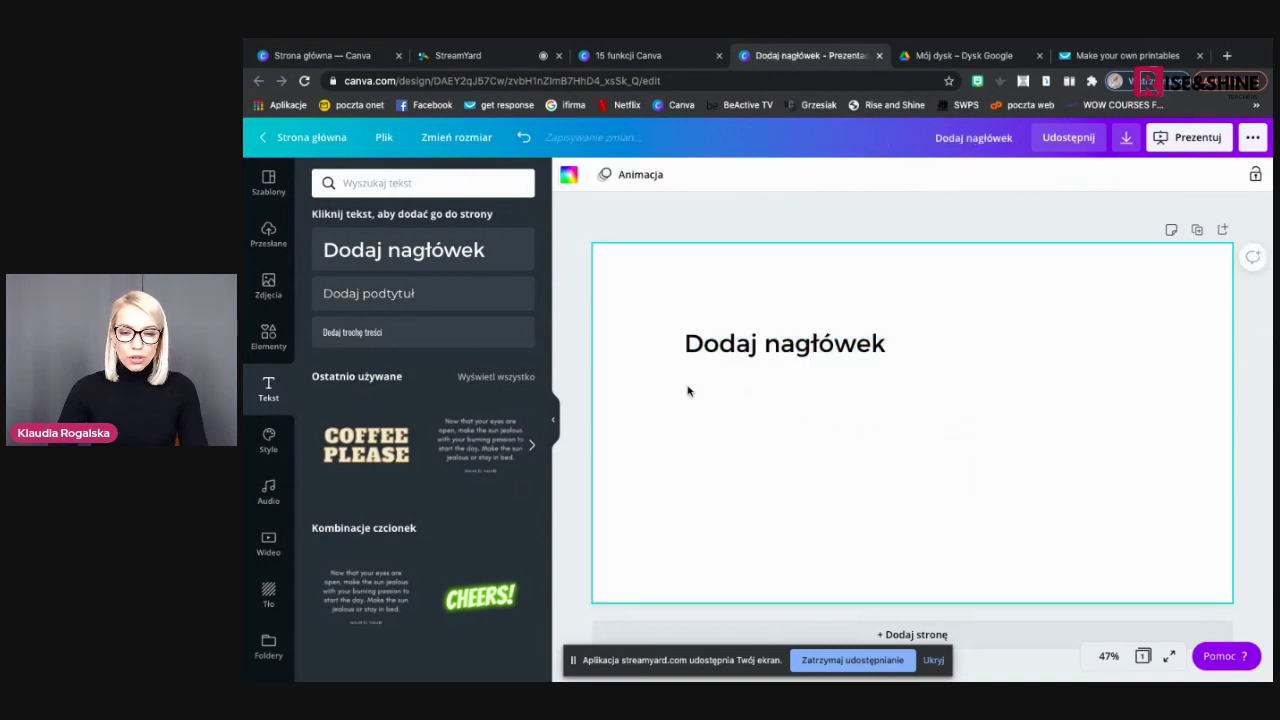
pyautogui.click(268, 338)
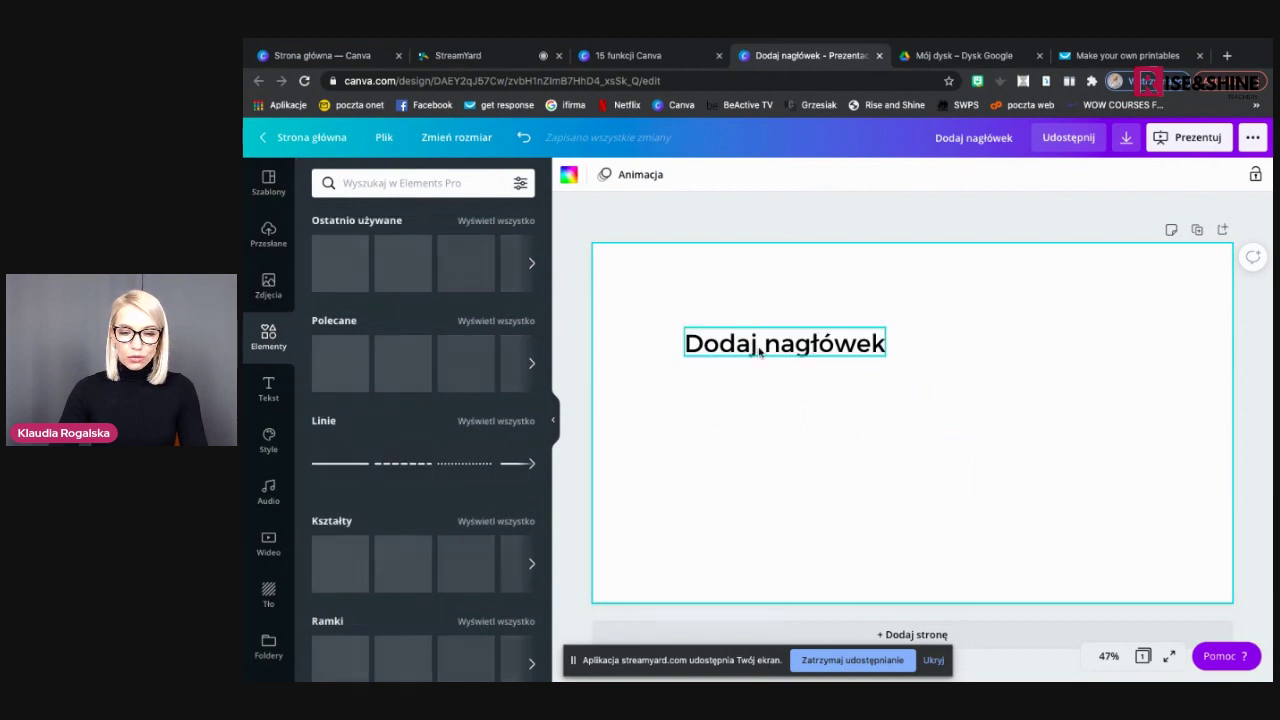
# Move the heading to the top-left corner and add four 'Wyraziste liście' leaf graphics
pyautogui.moveTo(760, 350); pyautogui.dragTo(685, 287)
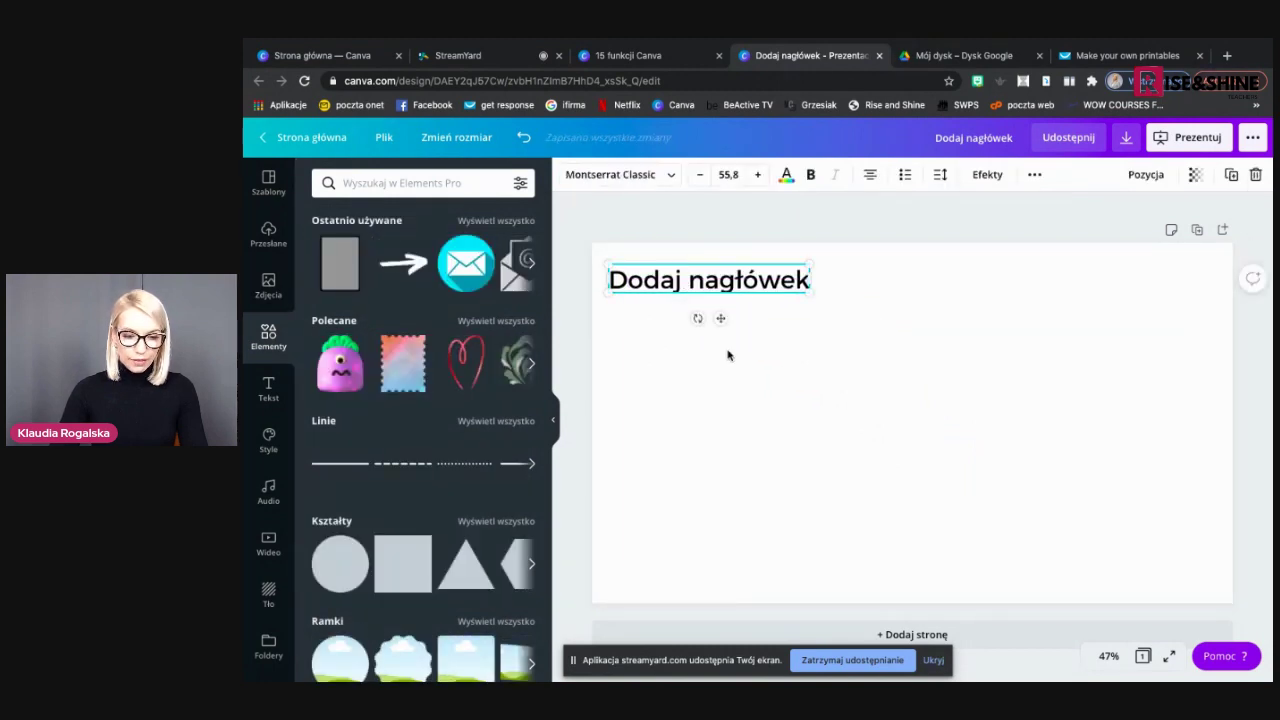
pyautogui.scroll(-5, 421, 403)
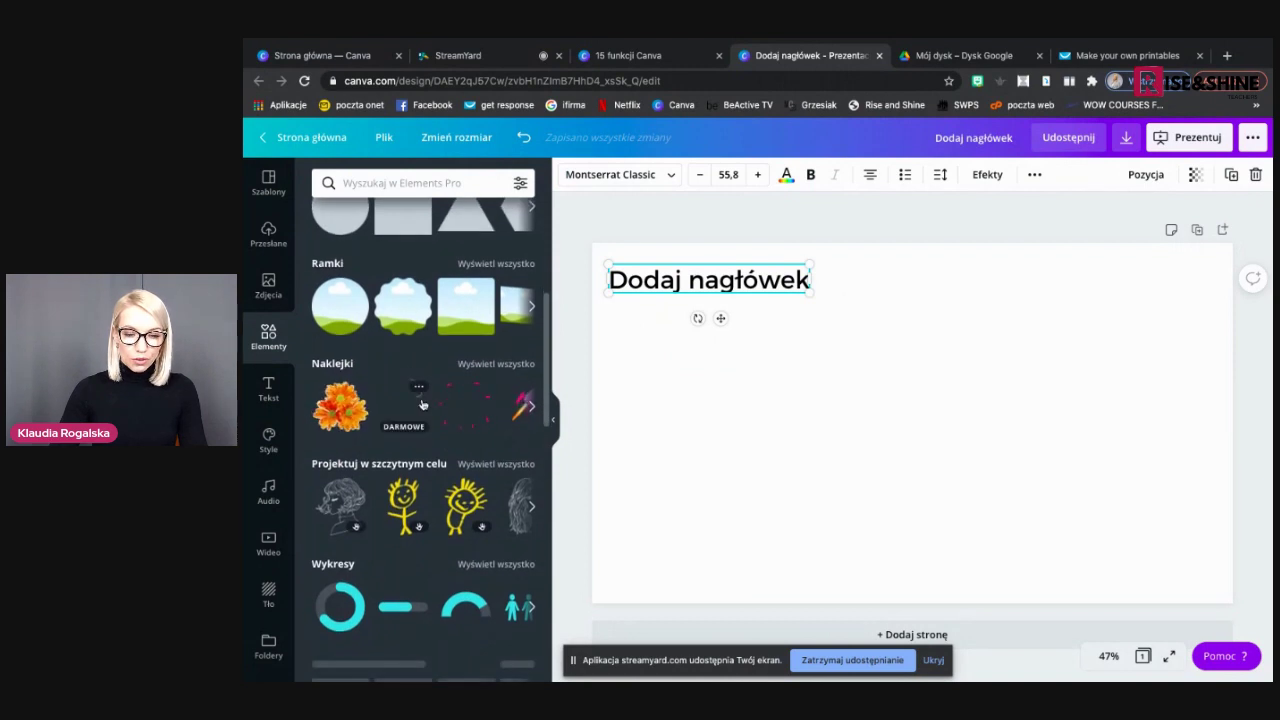
pyautogui.scroll(-2, 421, 403)
pyautogui.scroll(-5, 421, 403)
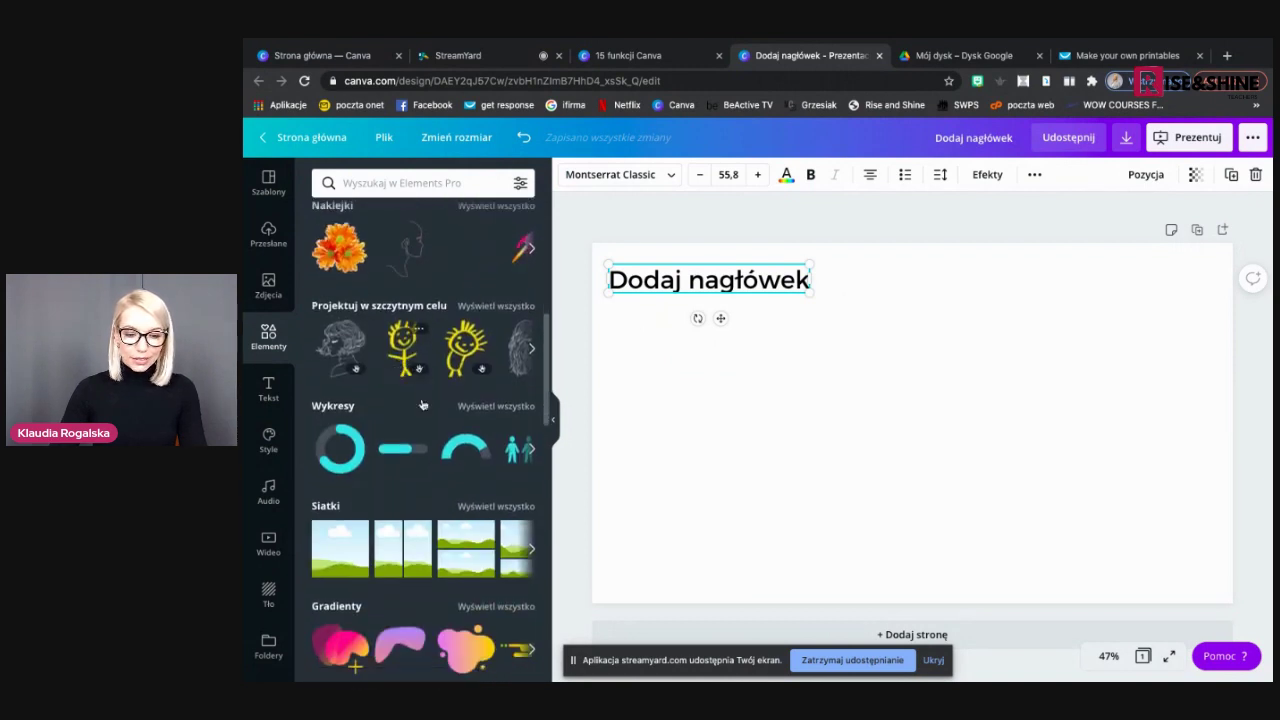
pyautogui.scroll(-3, 421, 403)
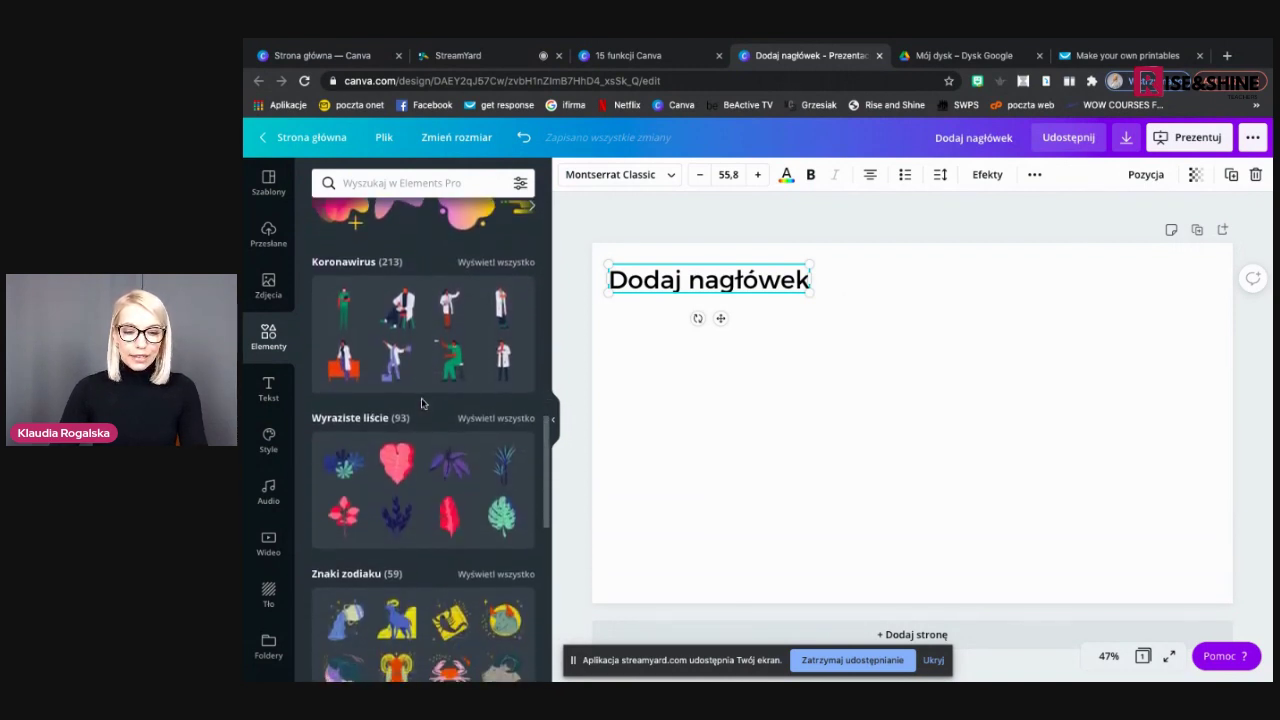
pyautogui.click(354, 394)
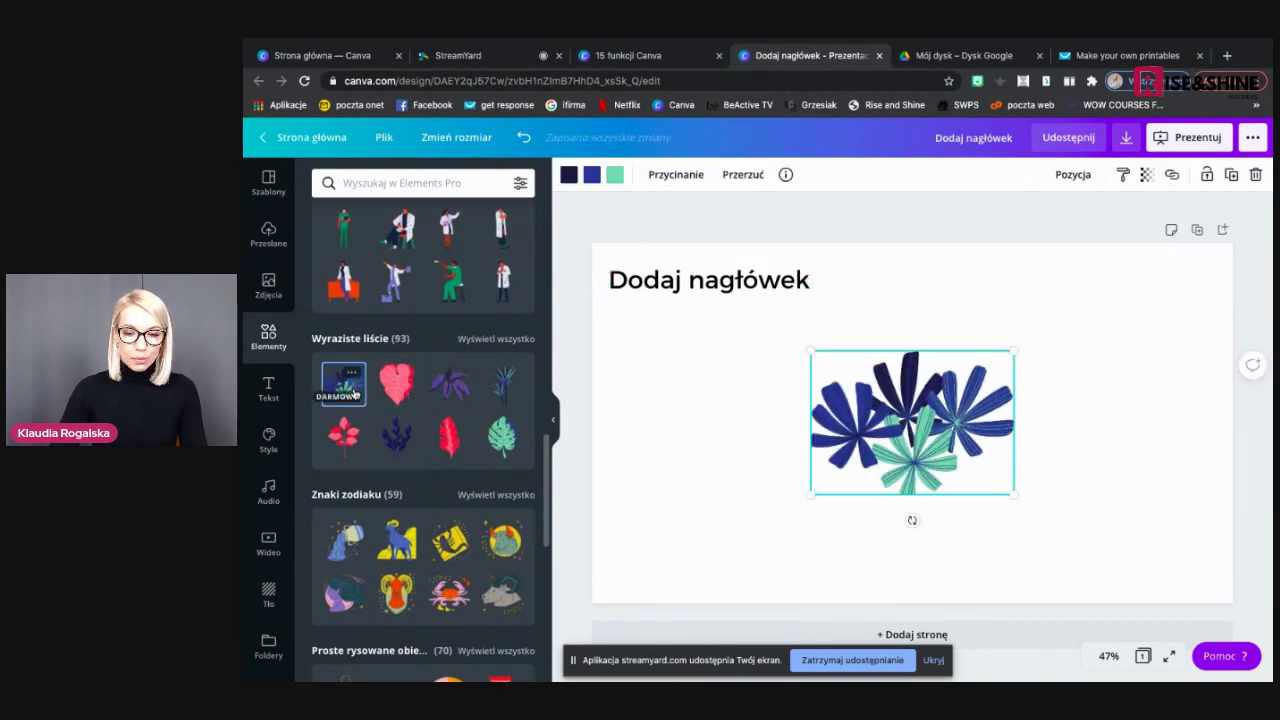
pyautogui.click(395, 386)
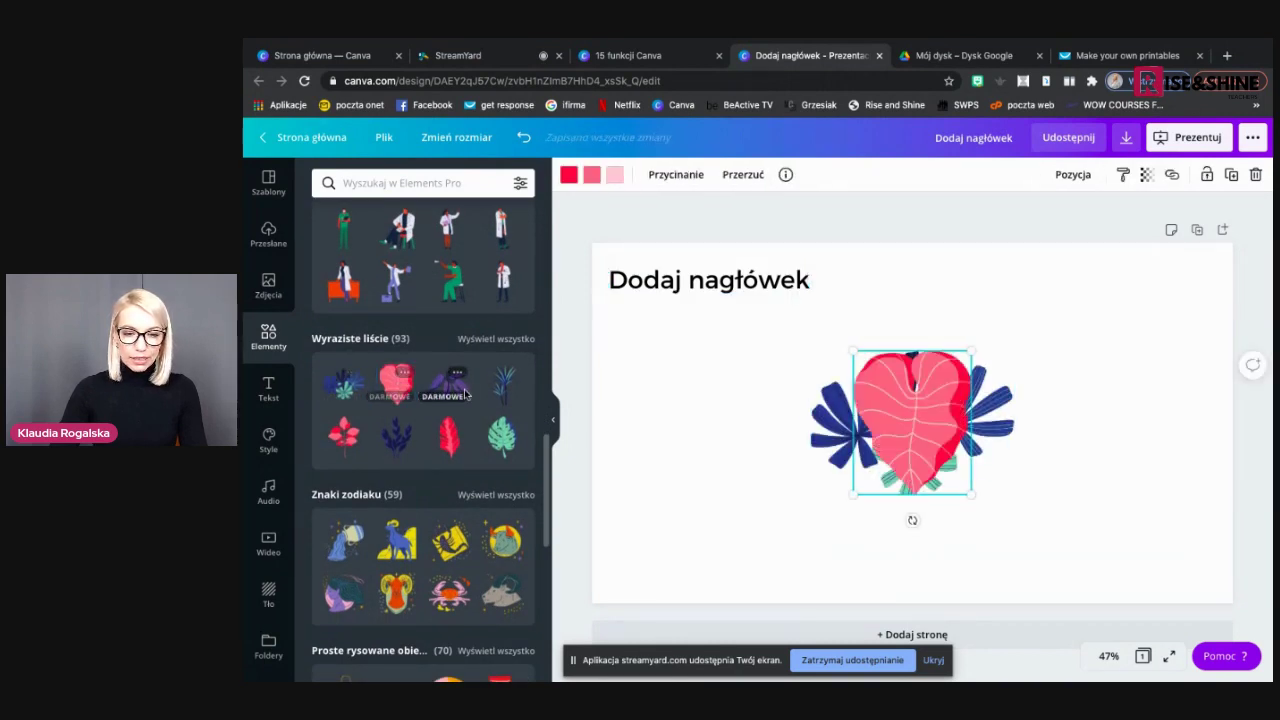
pyautogui.click(449, 433)
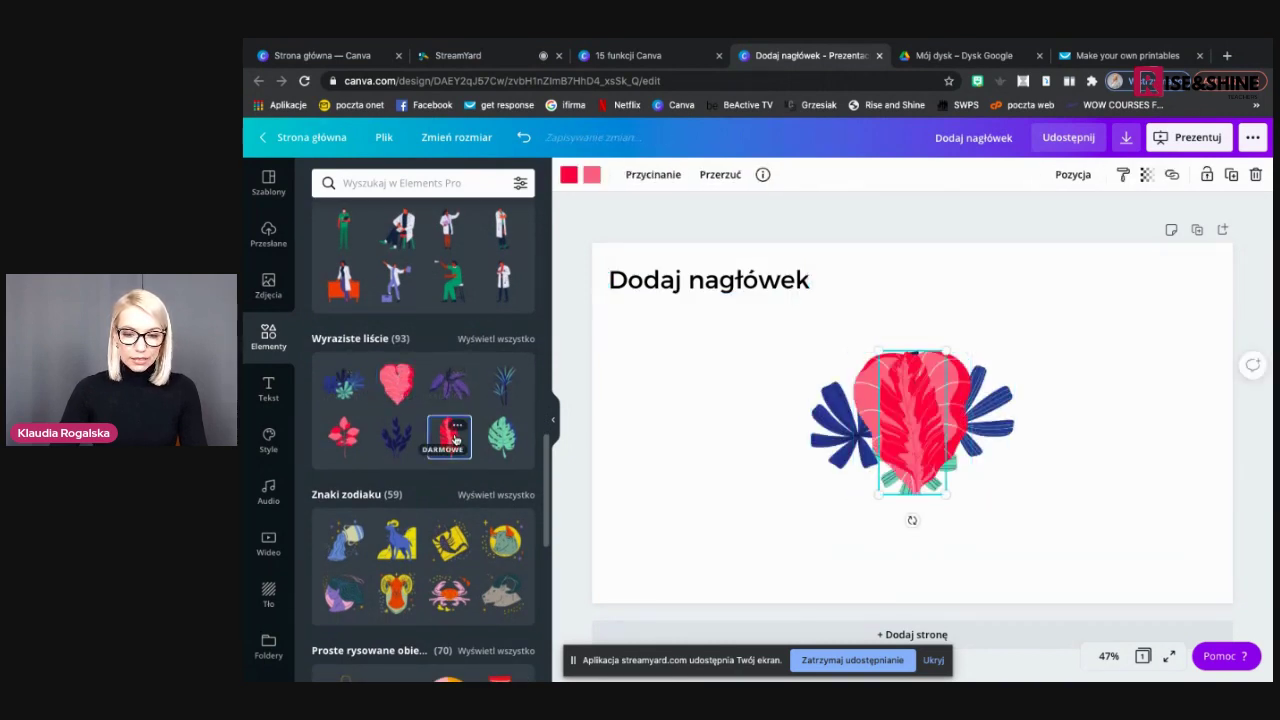
pyautogui.click(395, 440)
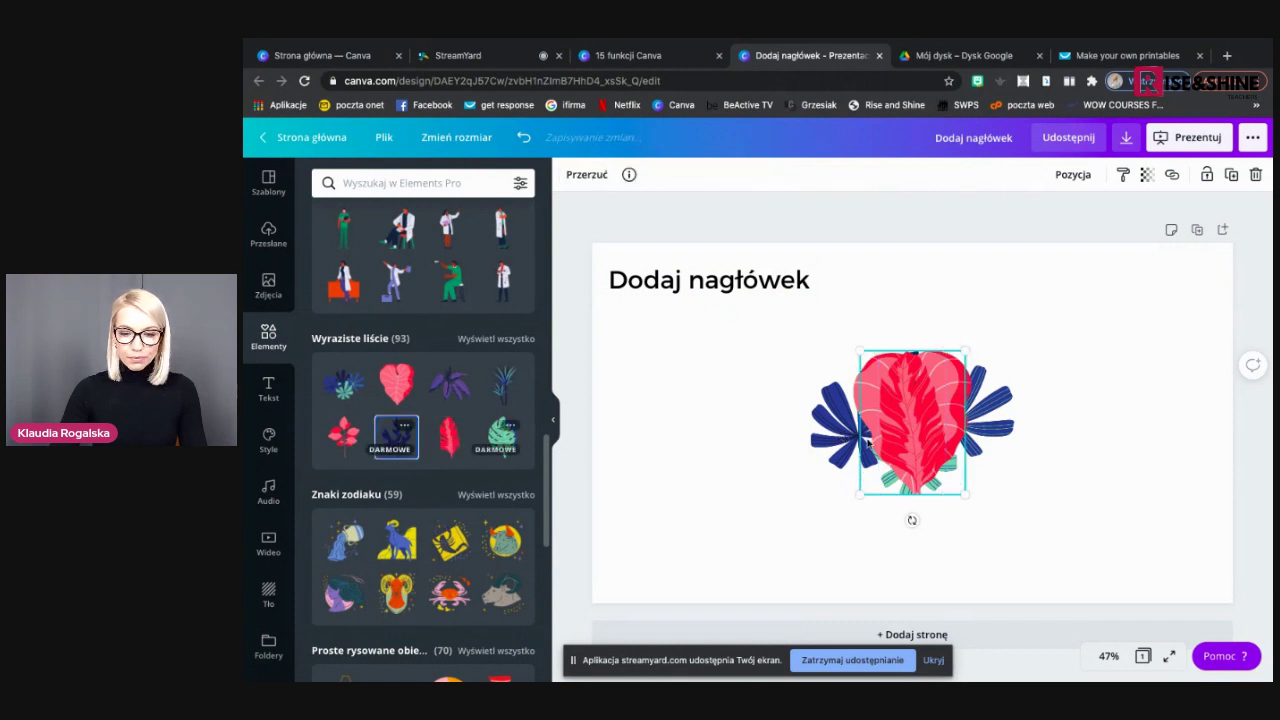
# Drag the navy, red, heart and blue-green leaves into a row across the page
pyautogui.moveTo(904, 428); pyautogui.dragTo(703, 432)
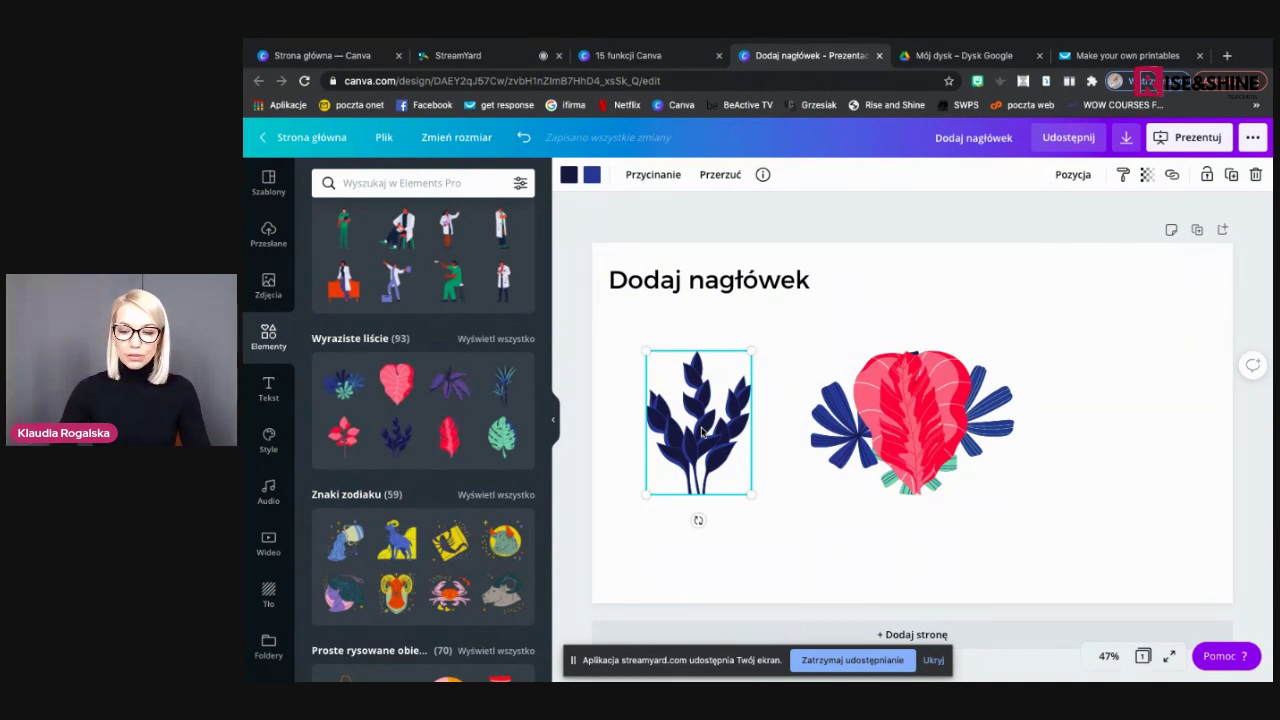
pyautogui.moveTo(906, 414); pyautogui.dragTo(800, 408)
pyautogui.moveTo(903, 412); pyautogui.dragTo(1084, 417)
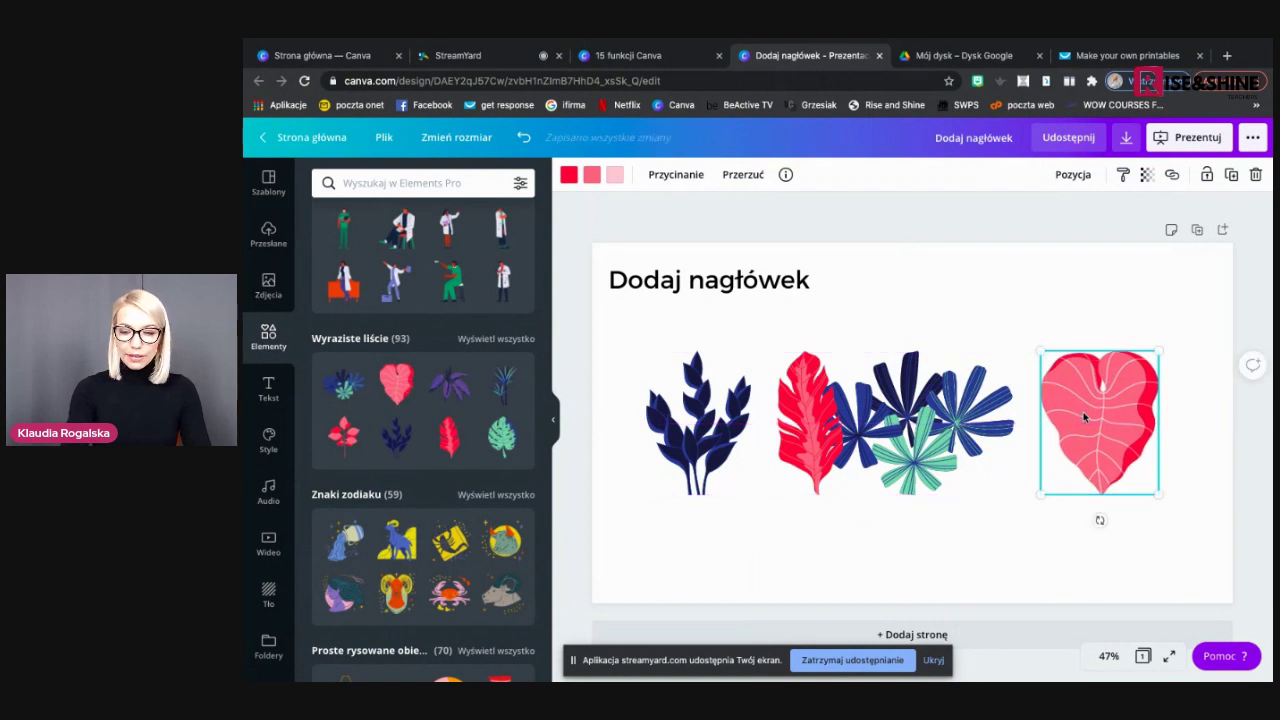
pyautogui.moveTo(916, 424); pyautogui.dragTo(946, 423)
pyautogui.moveTo(1092, 421); pyautogui.dragTo(1135, 421)
pyautogui.moveTo(998, 429); pyautogui.dragTo(1020, 429)
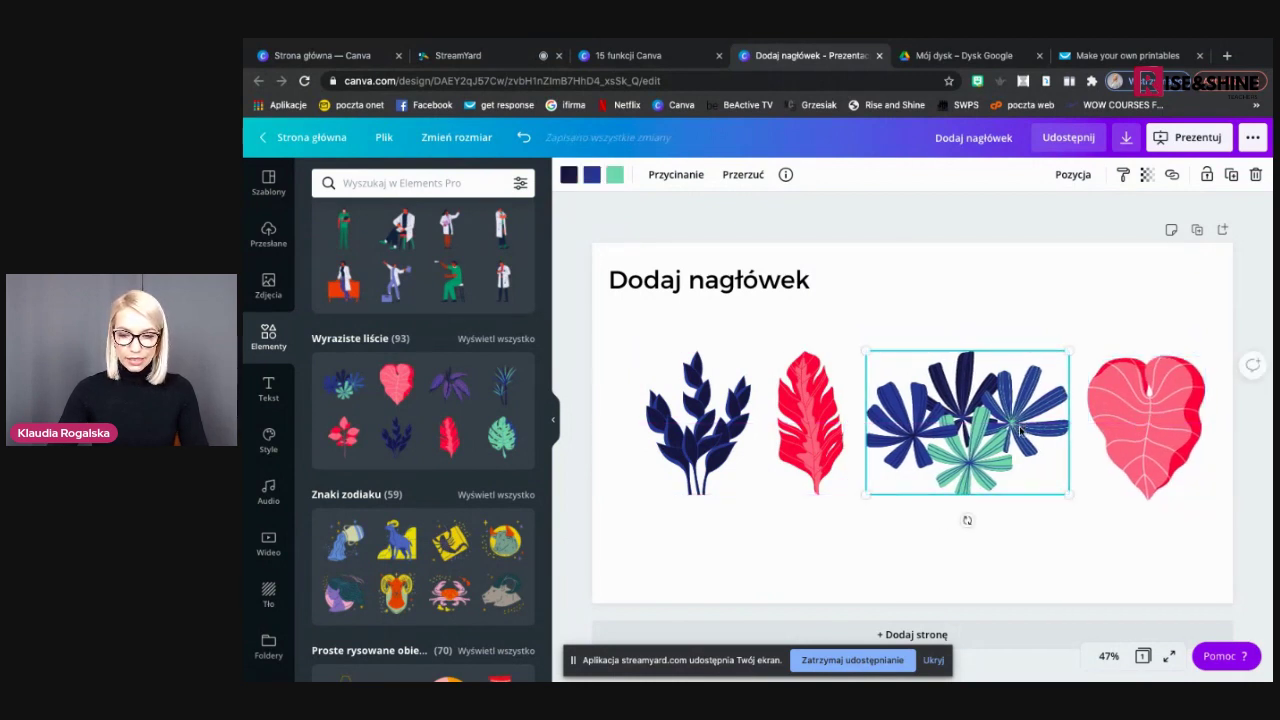
pyautogui.click(831, 527)
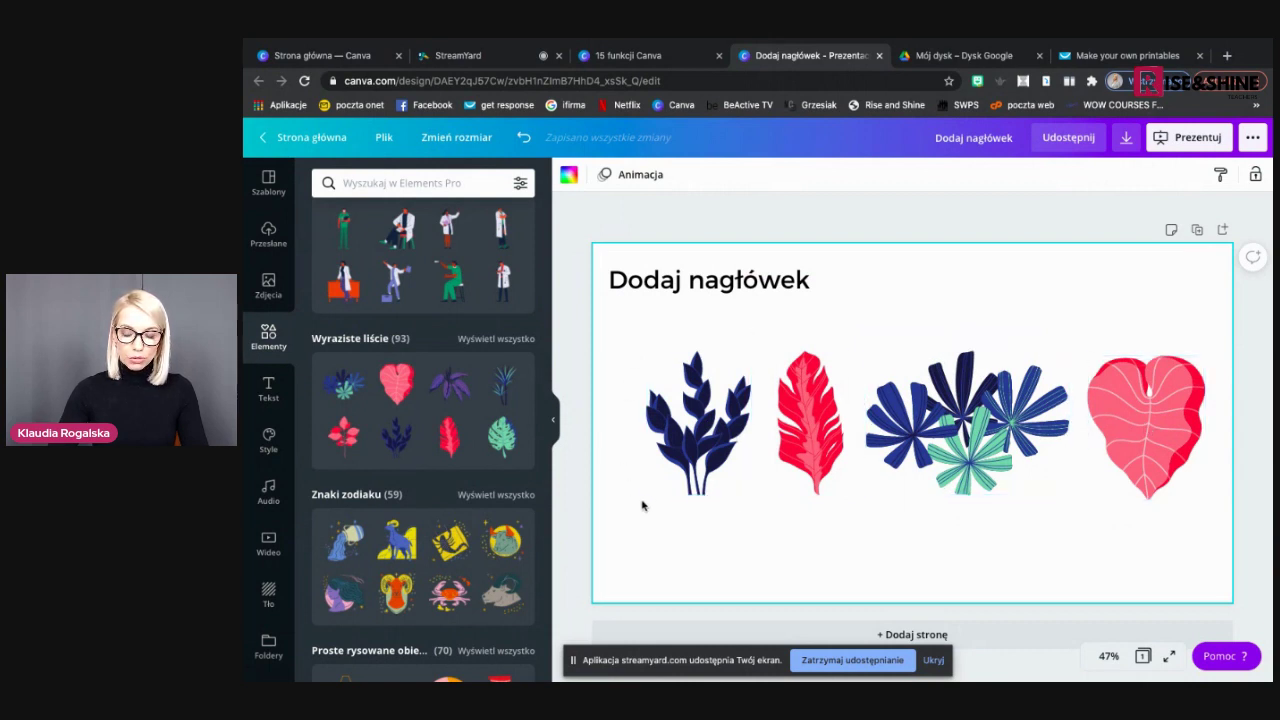
# Select the four leaves and space them evenly with Pozycja > Uporządkuj
pyautogui.moveTo(1176, 541); pyautogui.dragTo(641, 337)
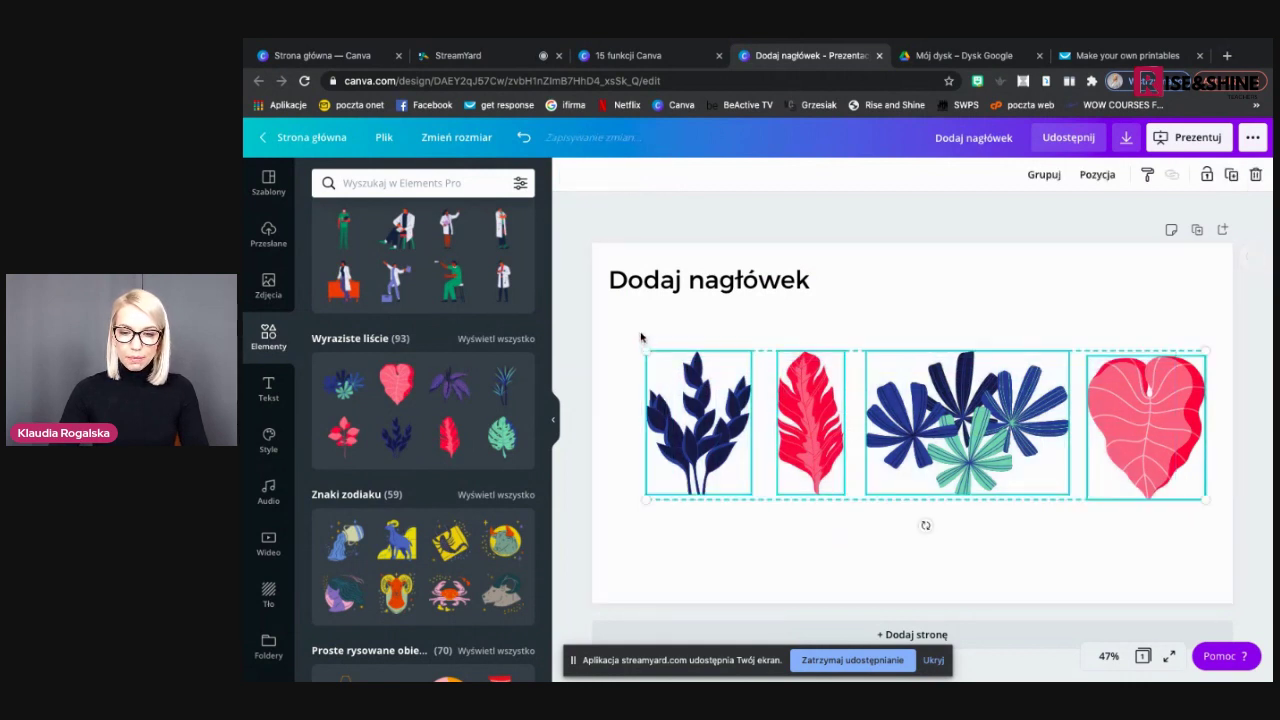
pyautogui.click(1089, 182)
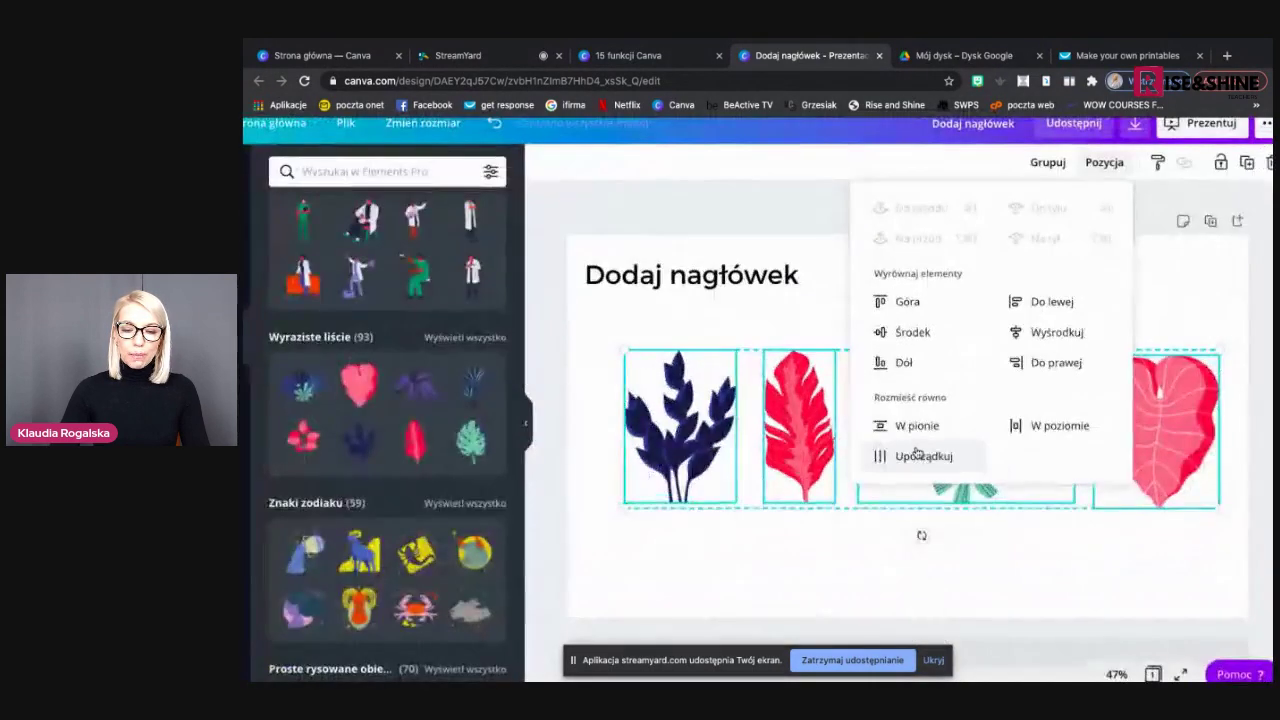
pyautogui.click(918, 455)
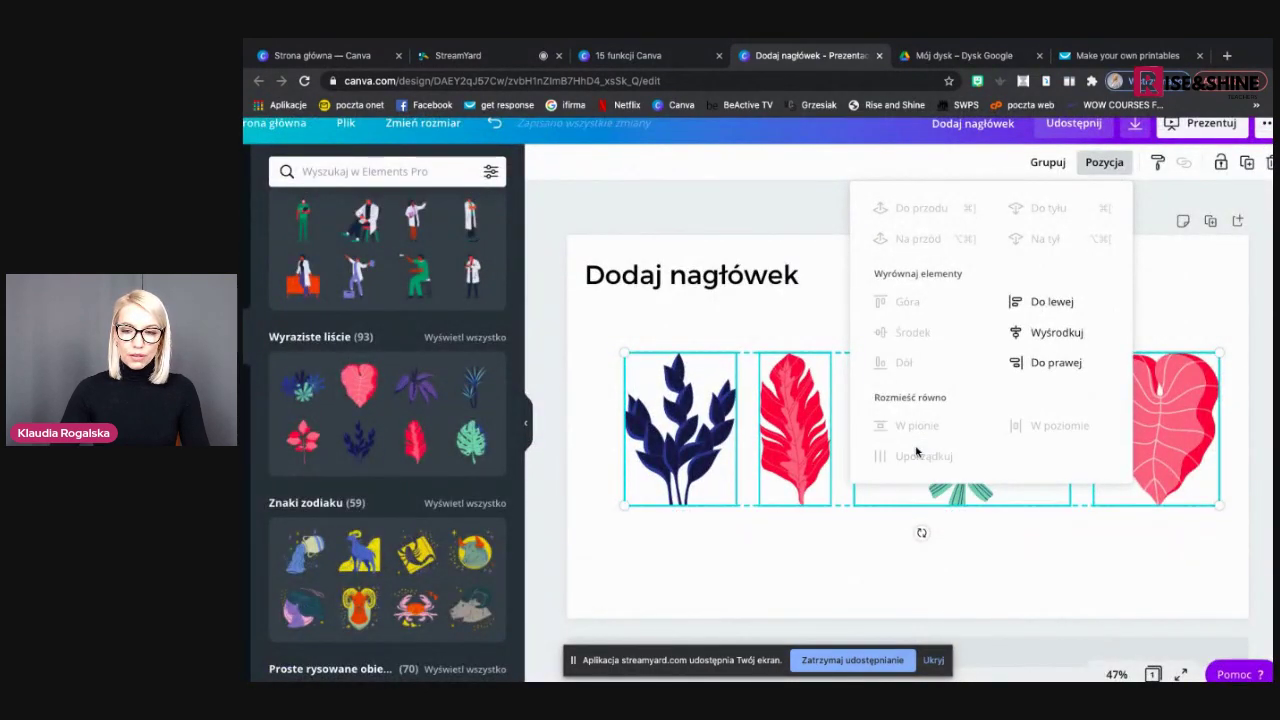
pyautogui.click(1115, 168)
pyautogui.click(1114, 168)
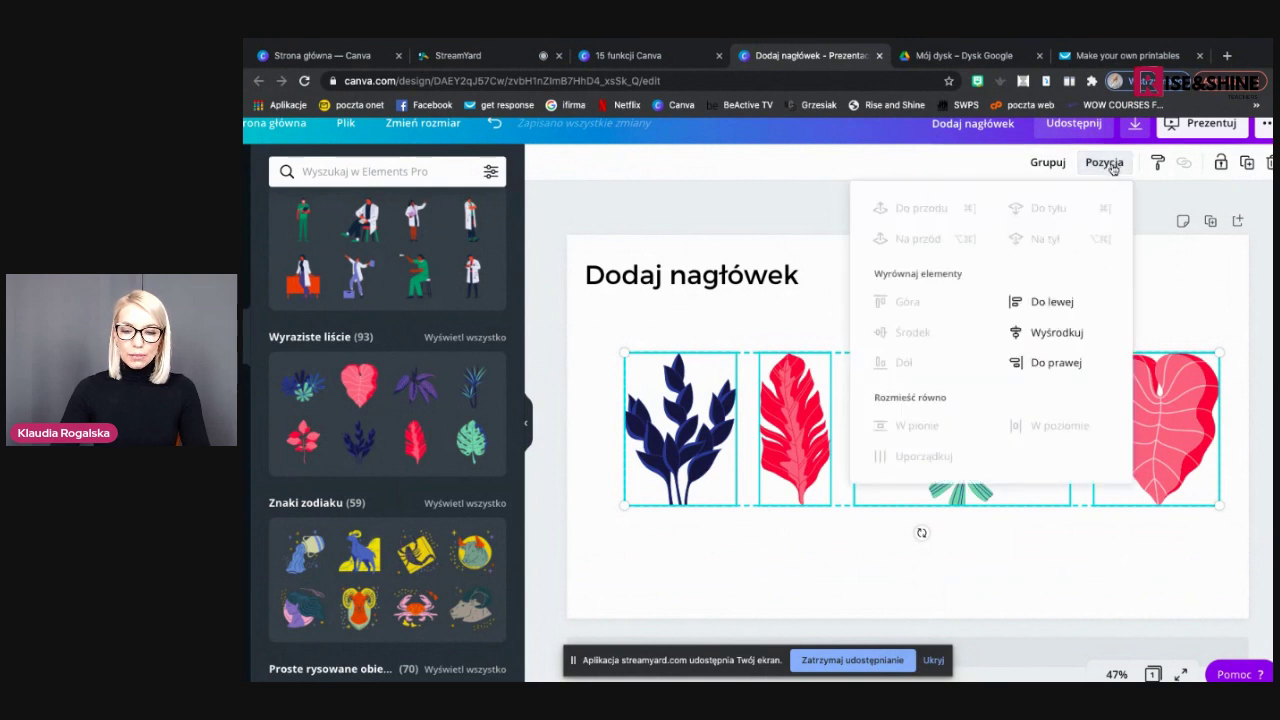
pyautogui.click(818, 318)
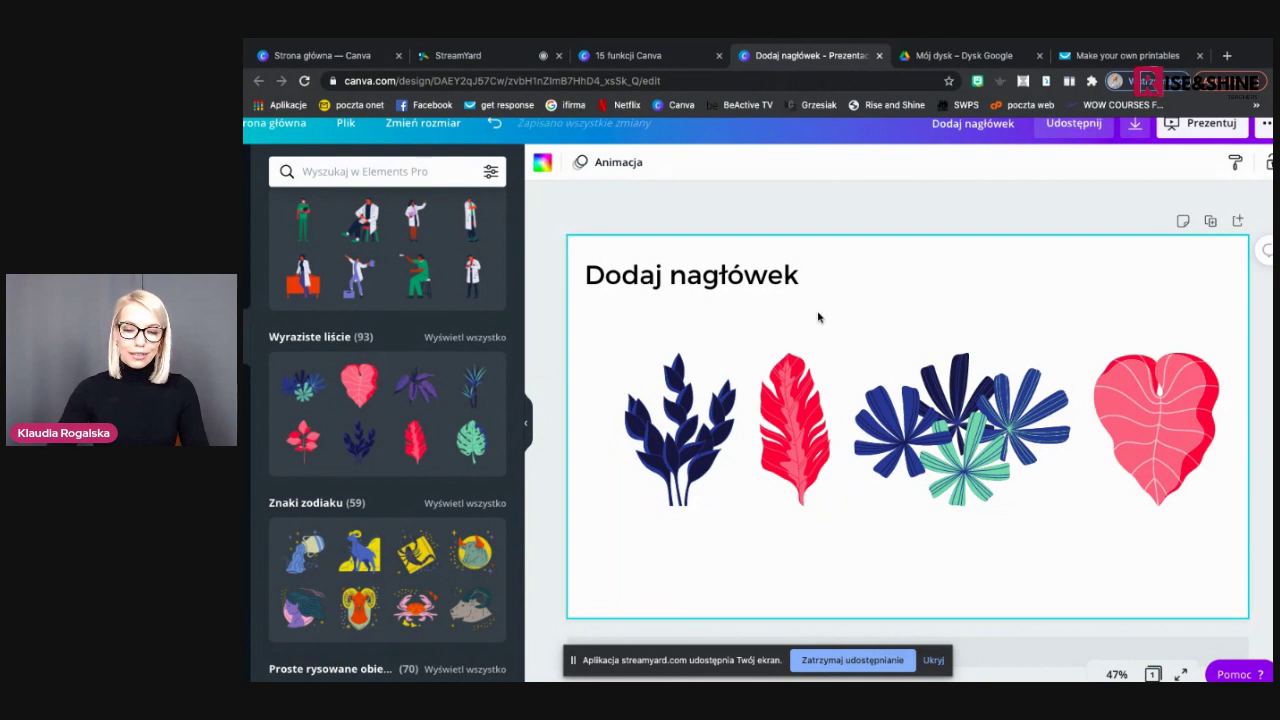
# Shrink the leaf group into a small row just beneath the heading
pyautogui.moveTo(1157, 534); pyautogui.dragTo(631, 346)
pyautogui.moveTo(1221, 508); pyautogui.dragTo(750, 353)
pyautogui.click(826, 413)
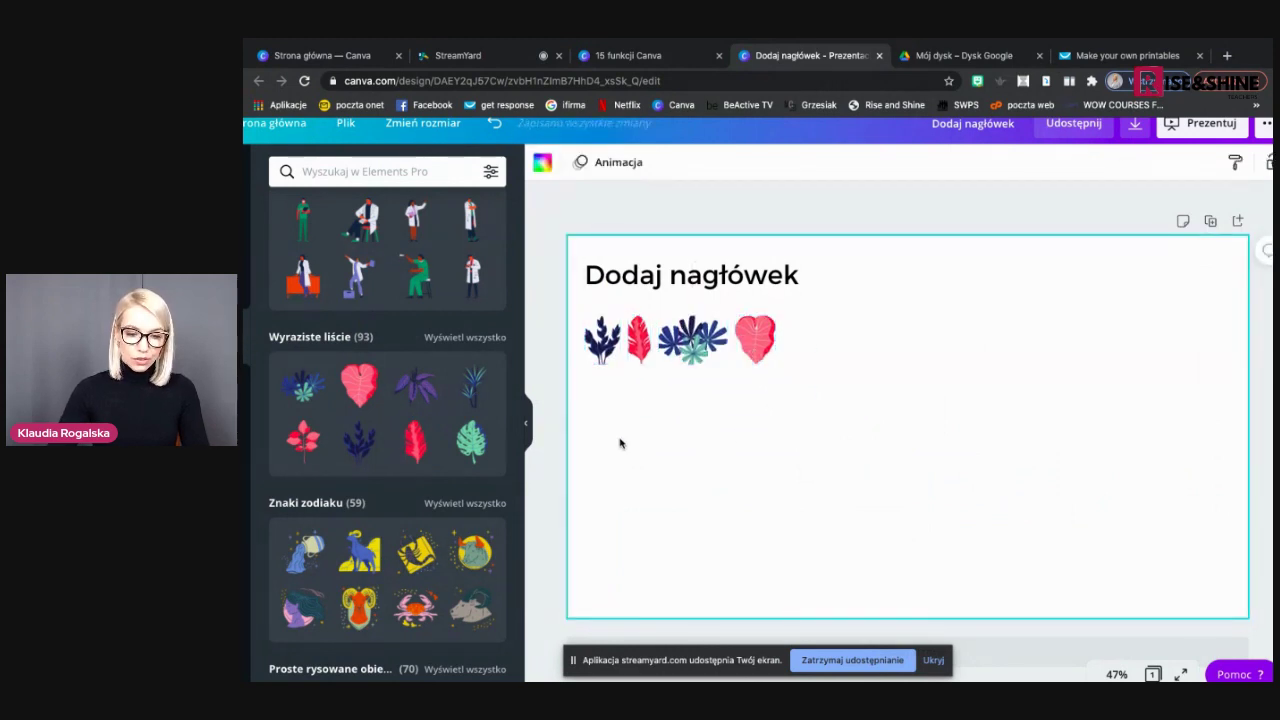
# Add navy, red, monstera and palm leaves and stack them vertically, shrinking the palm to match
pyautogui.scroll(-1, 443, 478)
pyautogui.scroll(-4, 443, 478)
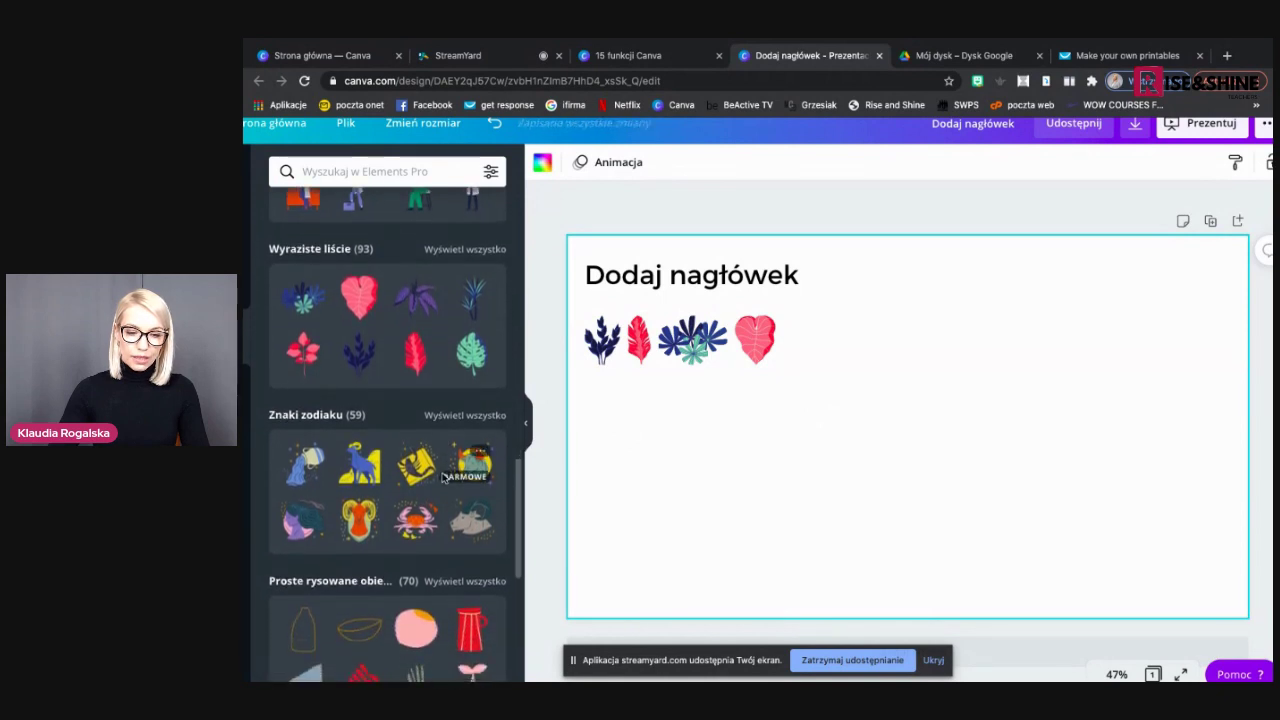
pyautogui.scroll(2, 451, 363)
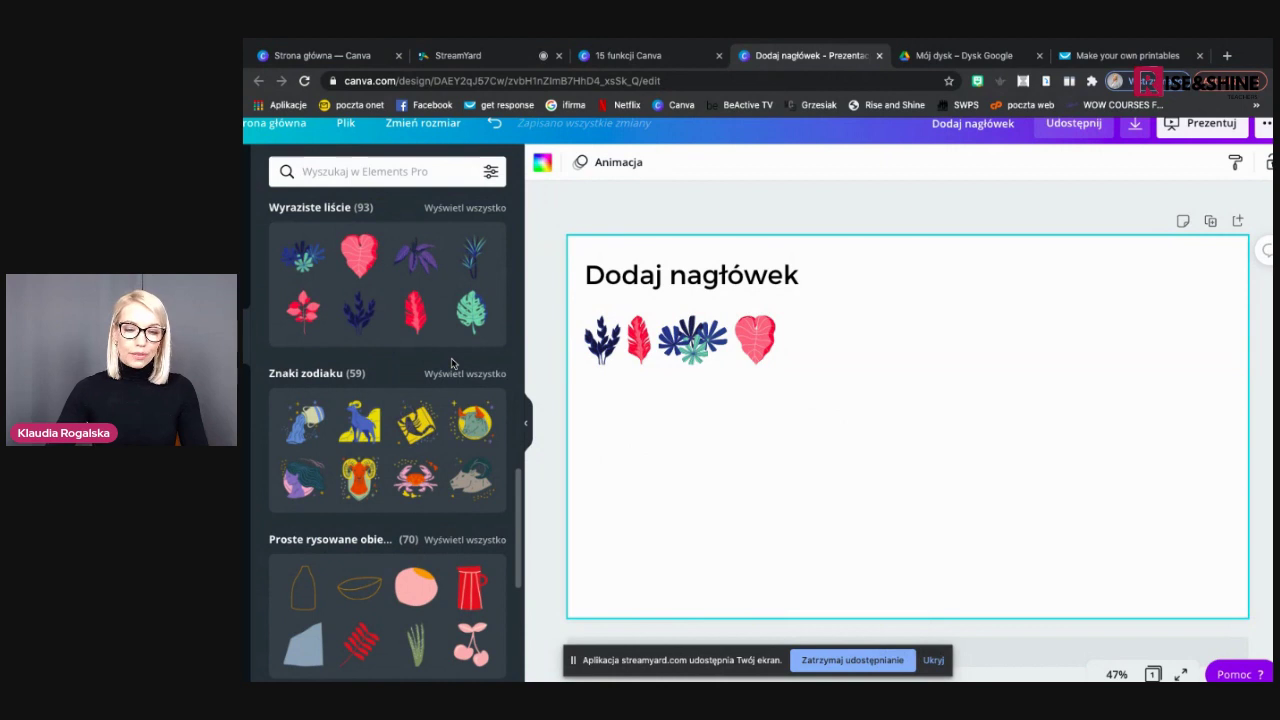
pyautogui.click(476, 257)
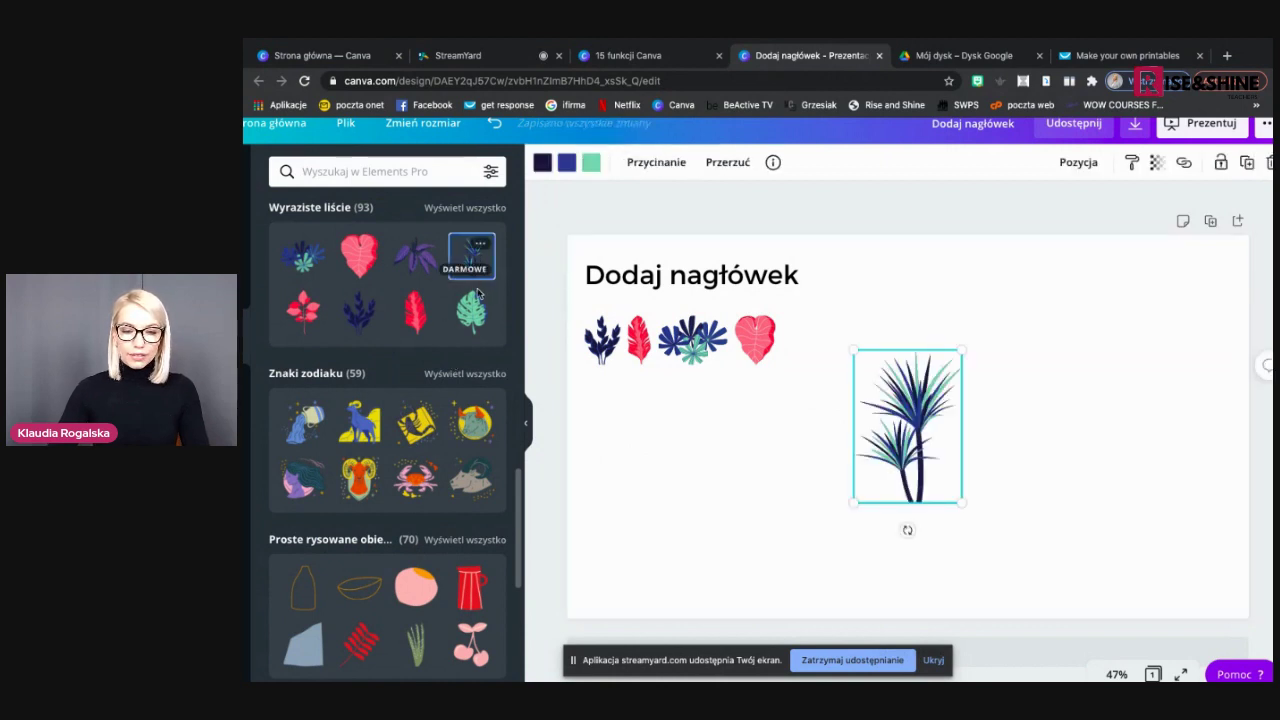
pyautogui.click(480, 300)
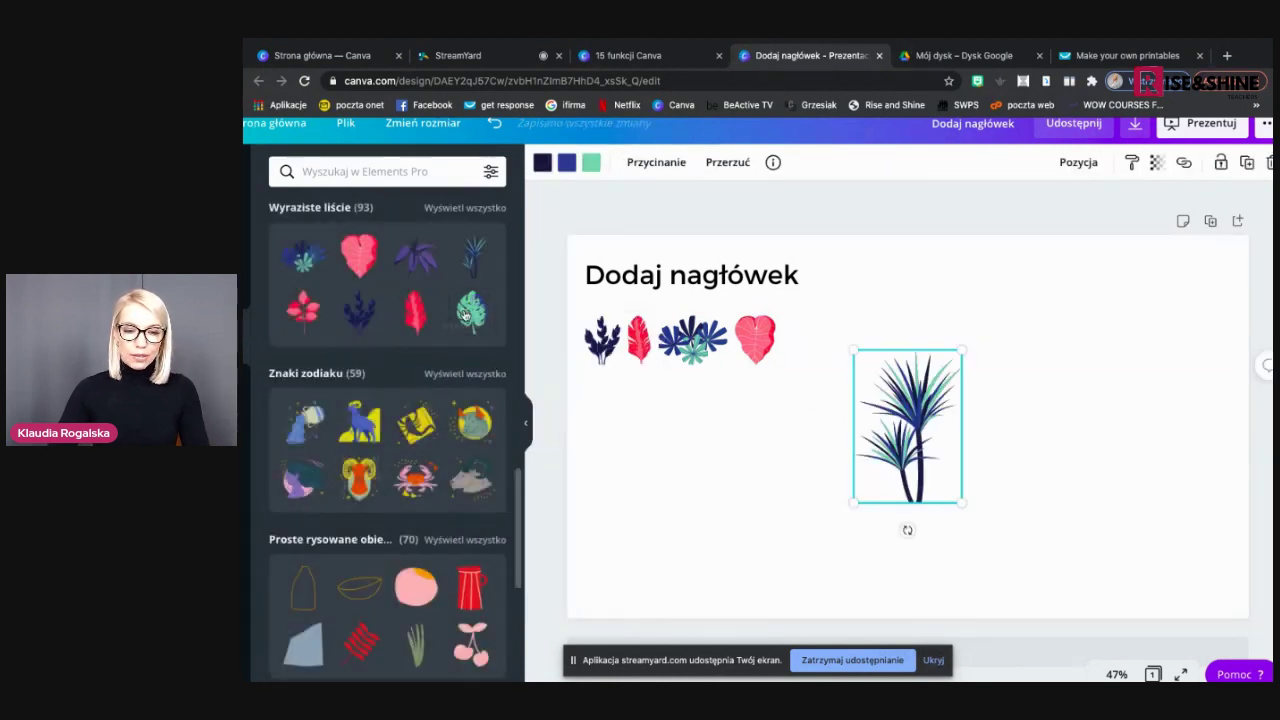
pyautogui.click(466, 314)
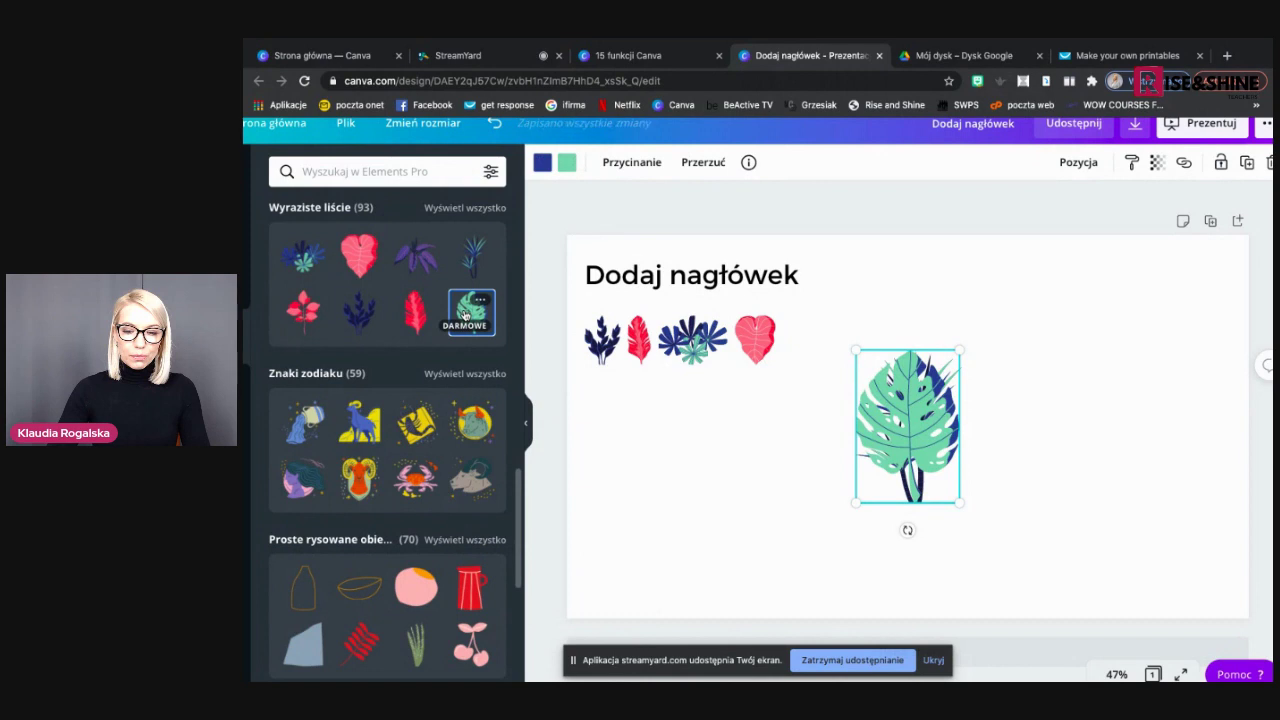
pyautogui.click(412, 310)
pyautogui.click(359, 312)
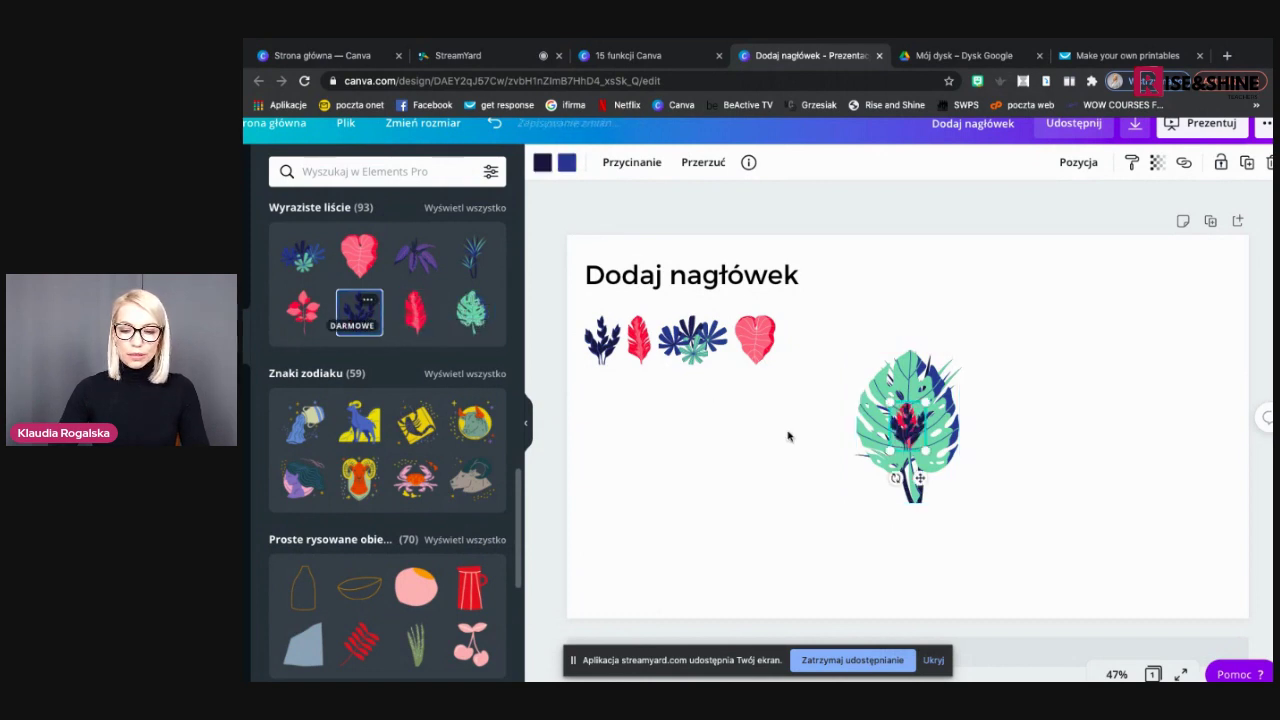
pyautogui.moveTo(907, 420); pyautogui.dragTo(988, 300)
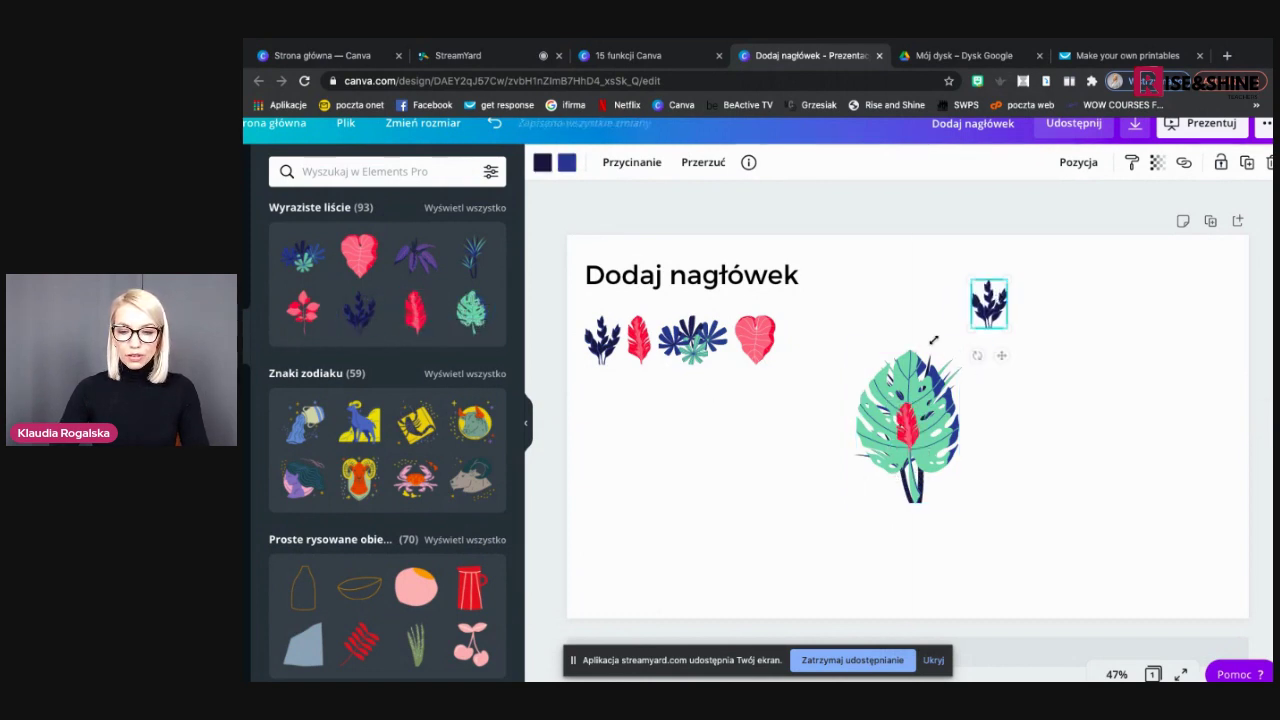
pyautogui.moveTo(919, 407); pyautogui.dragTo(1006, 443)
pyautogui.click(928, 405)
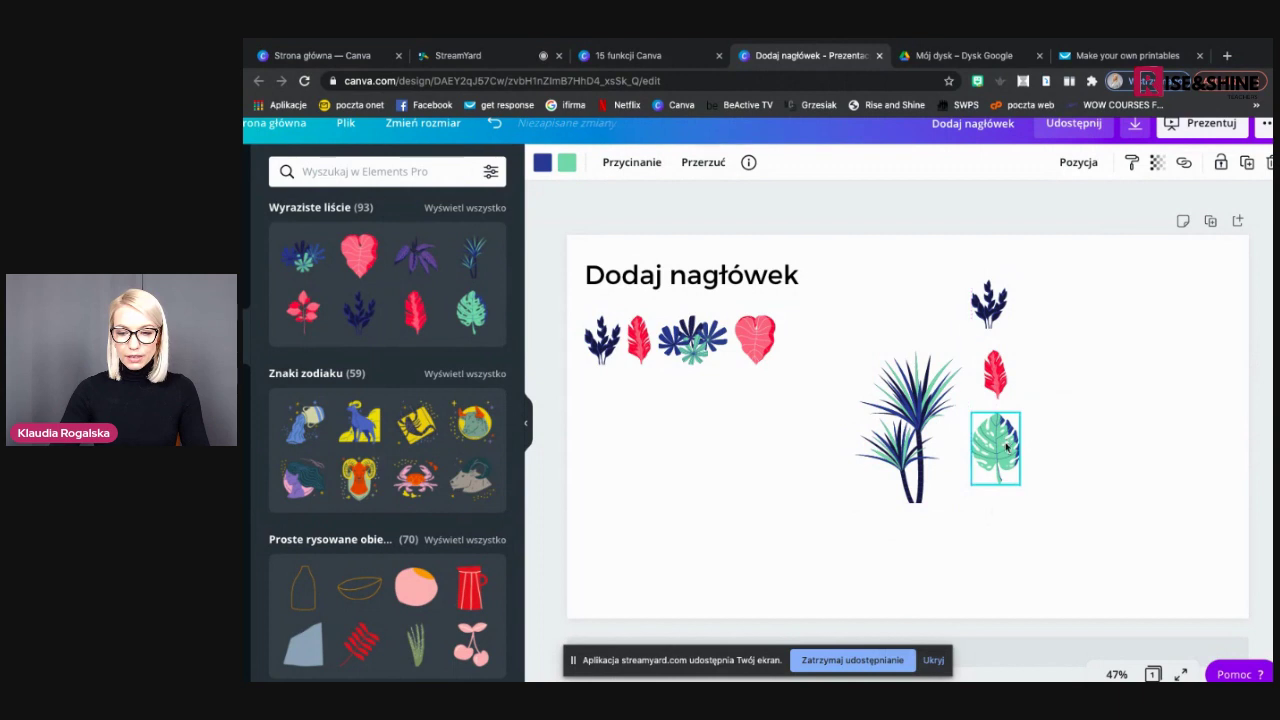
pyautogui.click(908, 440)
pyautogui.moveTo(964, 351); pyautogui.dragTo(1001, 520)
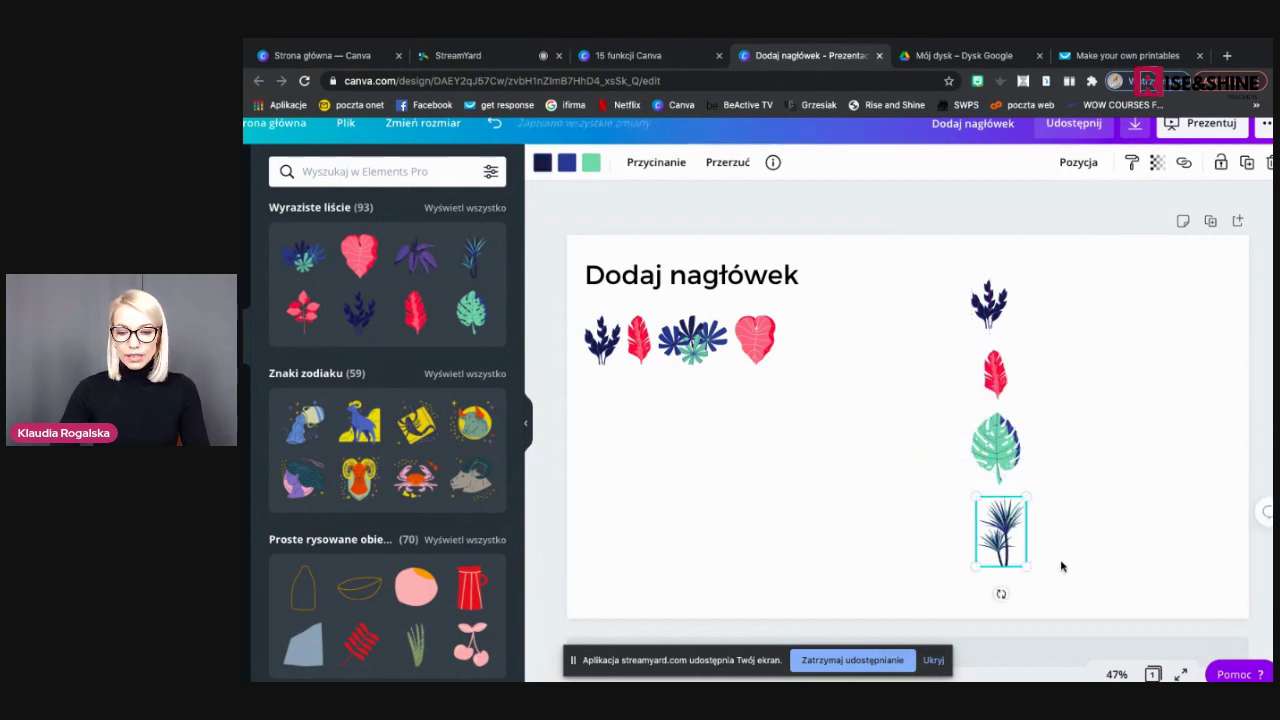
# Tidy the four stacked leaves into an evenly spaced column with Uporządkuj
pyautogui.moveTo(1067, 560); pyautogui.dragTo(941, 288)
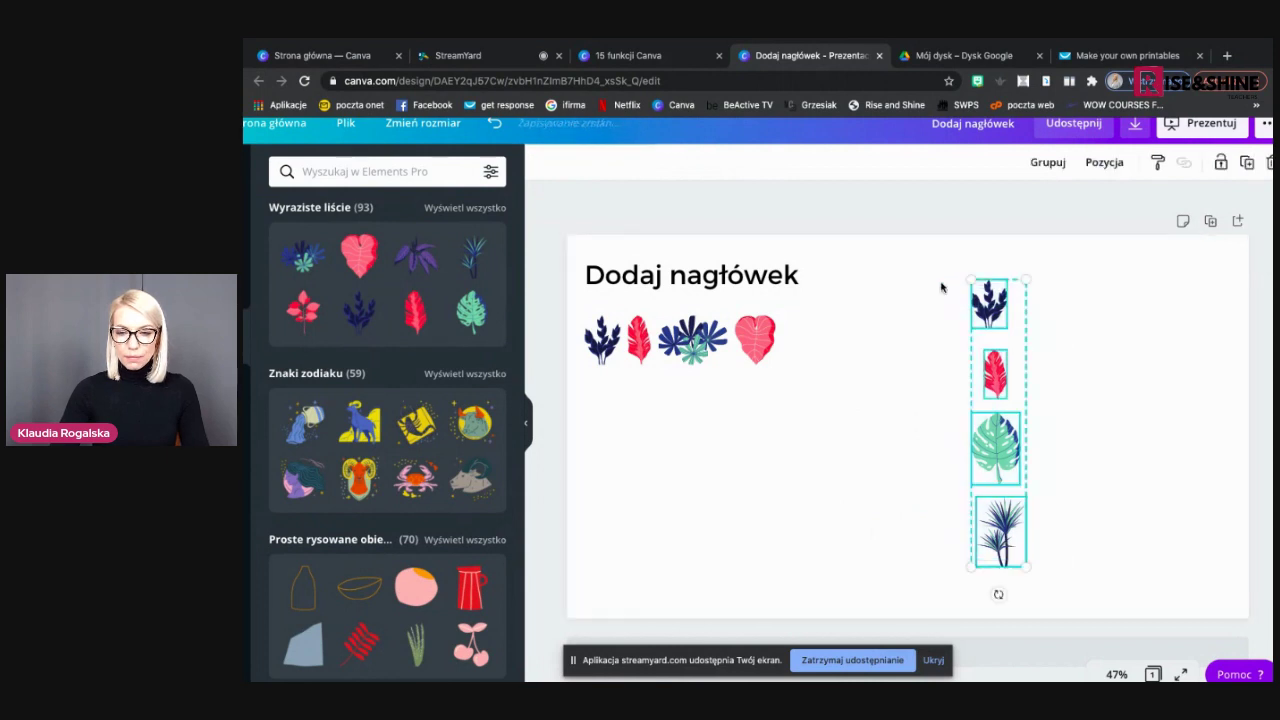
pyautogui.click(1104, 162)
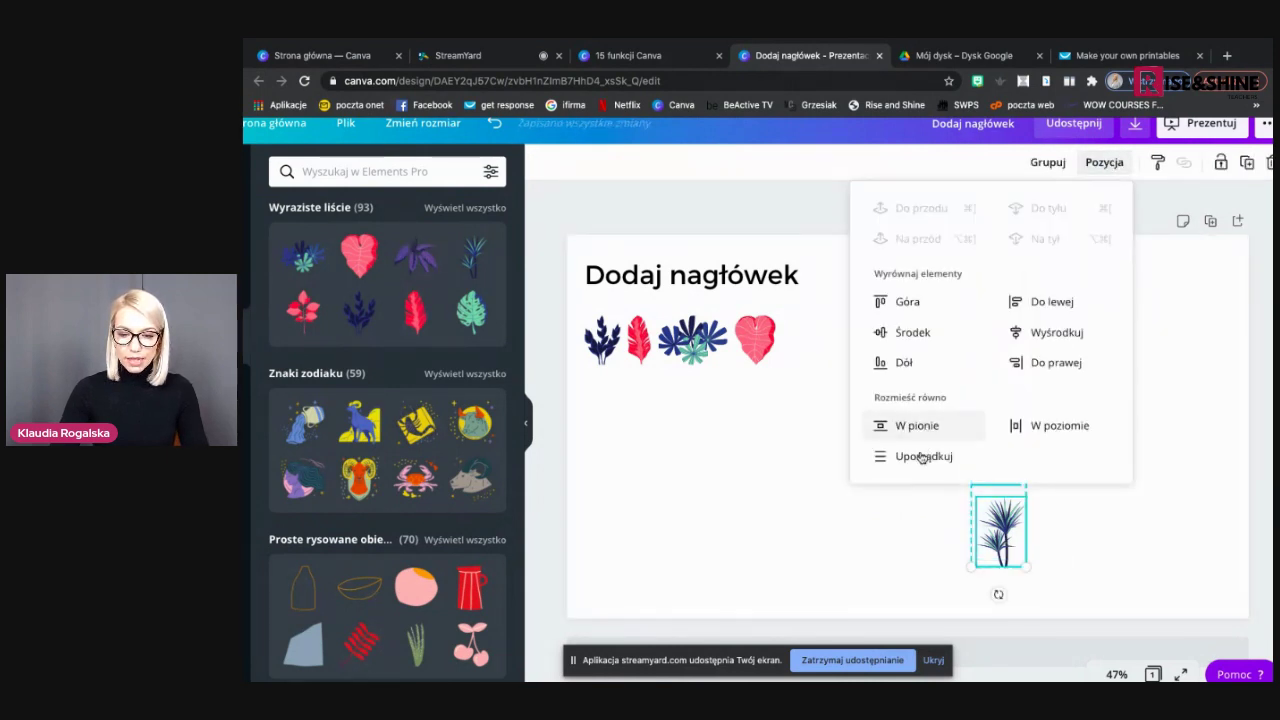
pyautogui.click(921, 459)
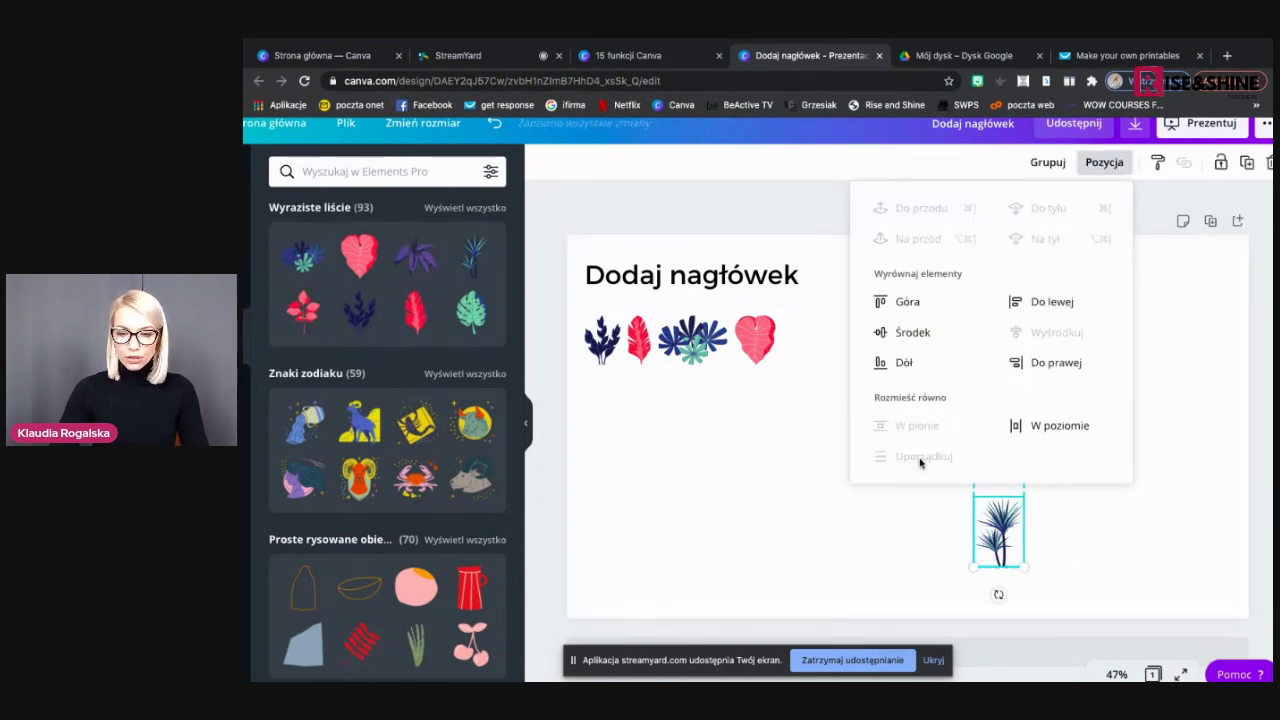
pyautogui.click(1174, 492)
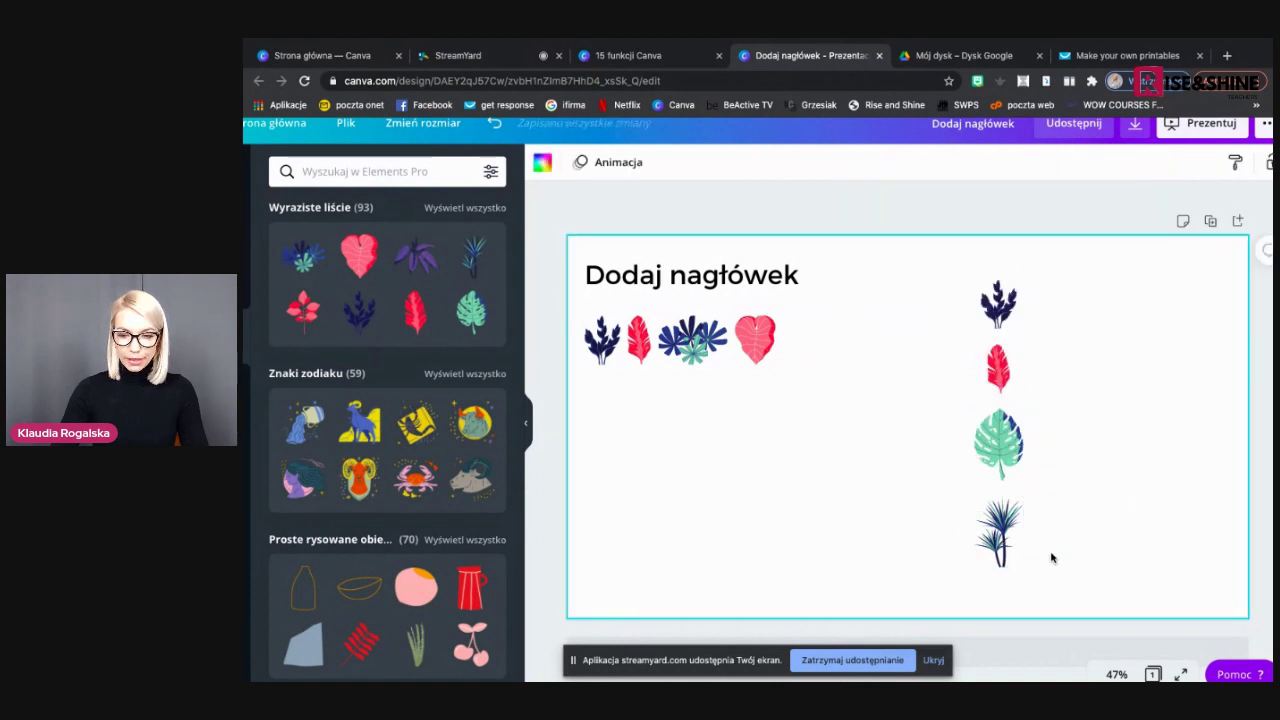
# Duplicate the leaf column twice, placing the copies side by side to its right
pyautogui.moveTo(1047, 565); pyautogui.dragTo(930, 268)
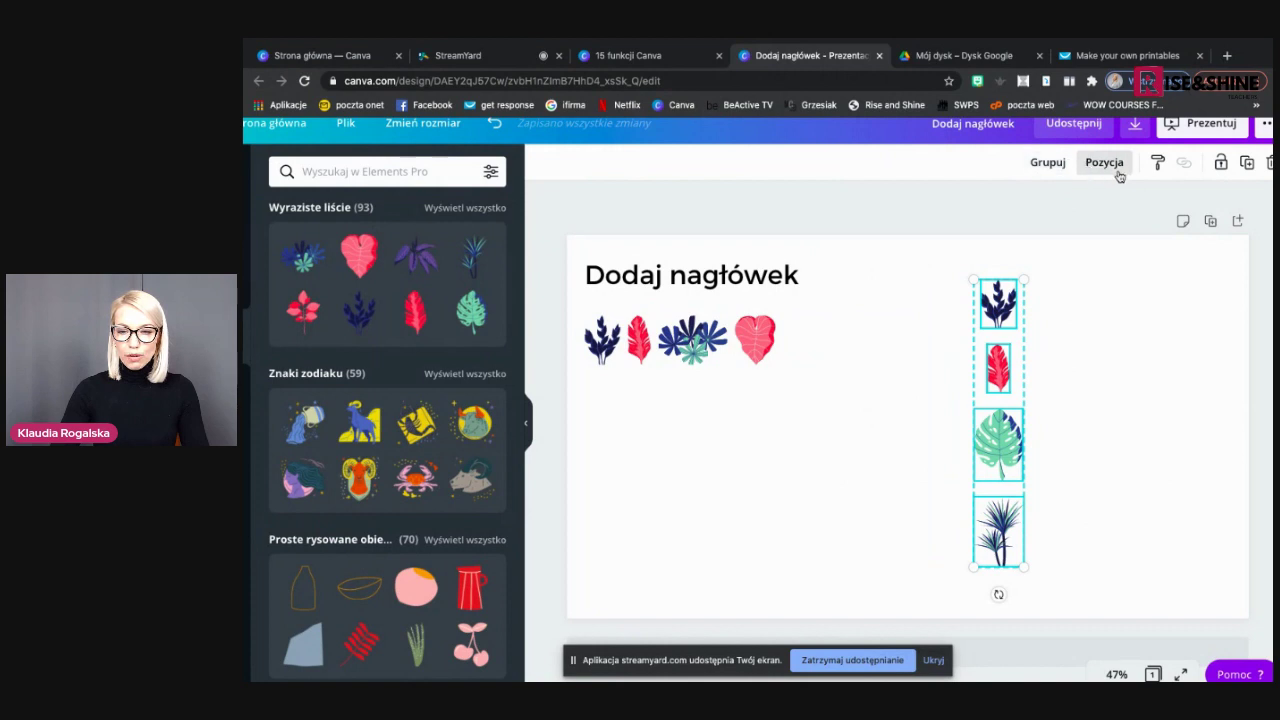
pyautogui.click(1247, 162)
pyautogui.moveTo(1001, 340); pyautogui.dragTo(1058, 337)
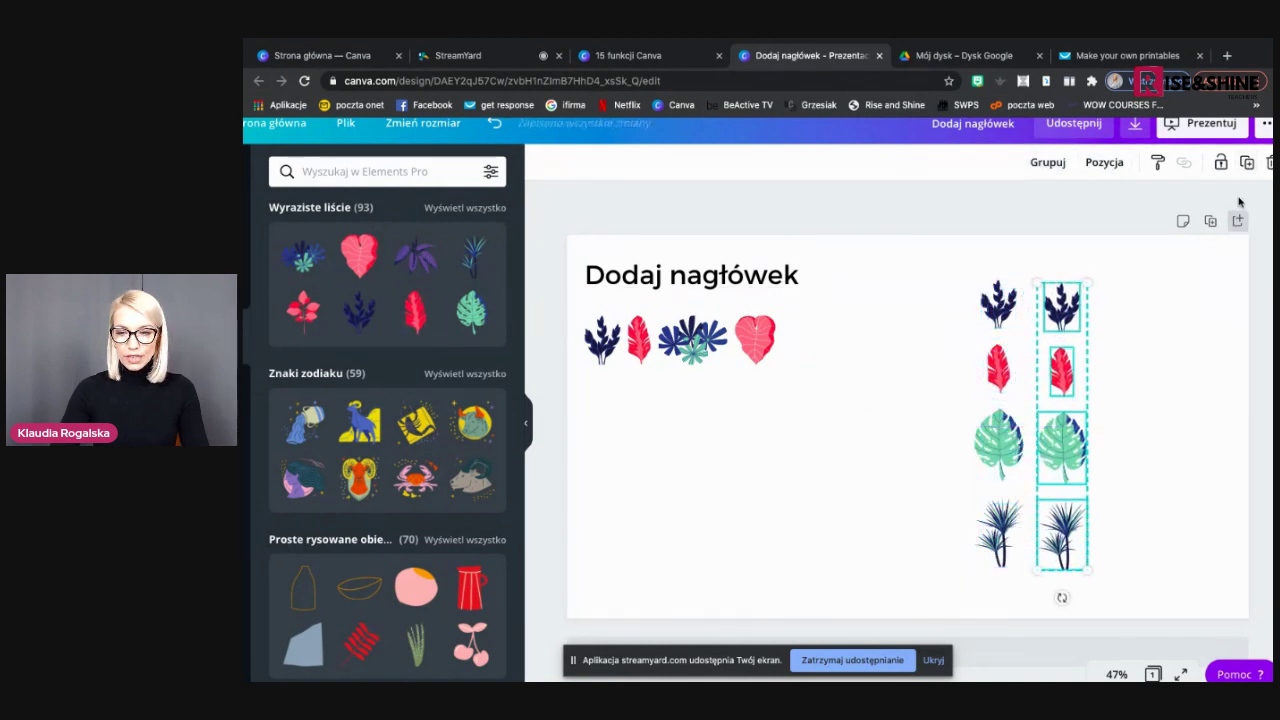
pyautogui.click(1247, 162)
pyautogui.moveTo(1088, 342); pyautogui.dragTo(1139, 335)
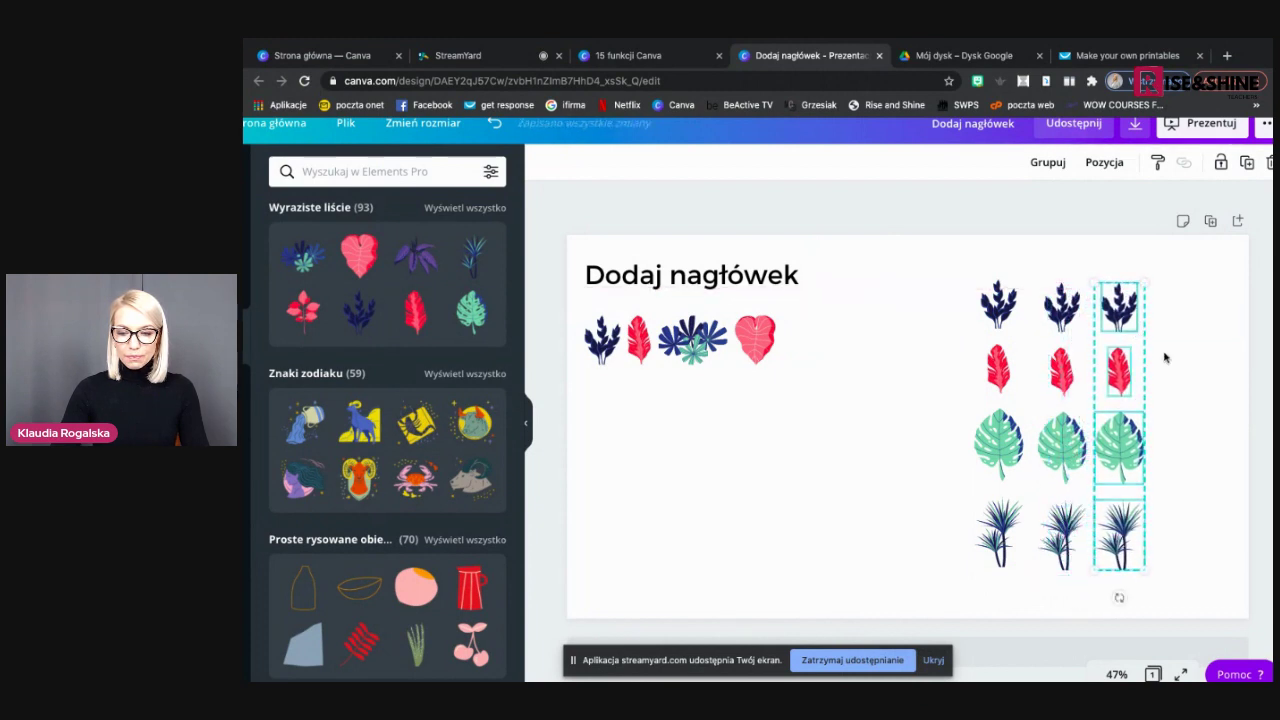
pyautogui.click(763, 498)
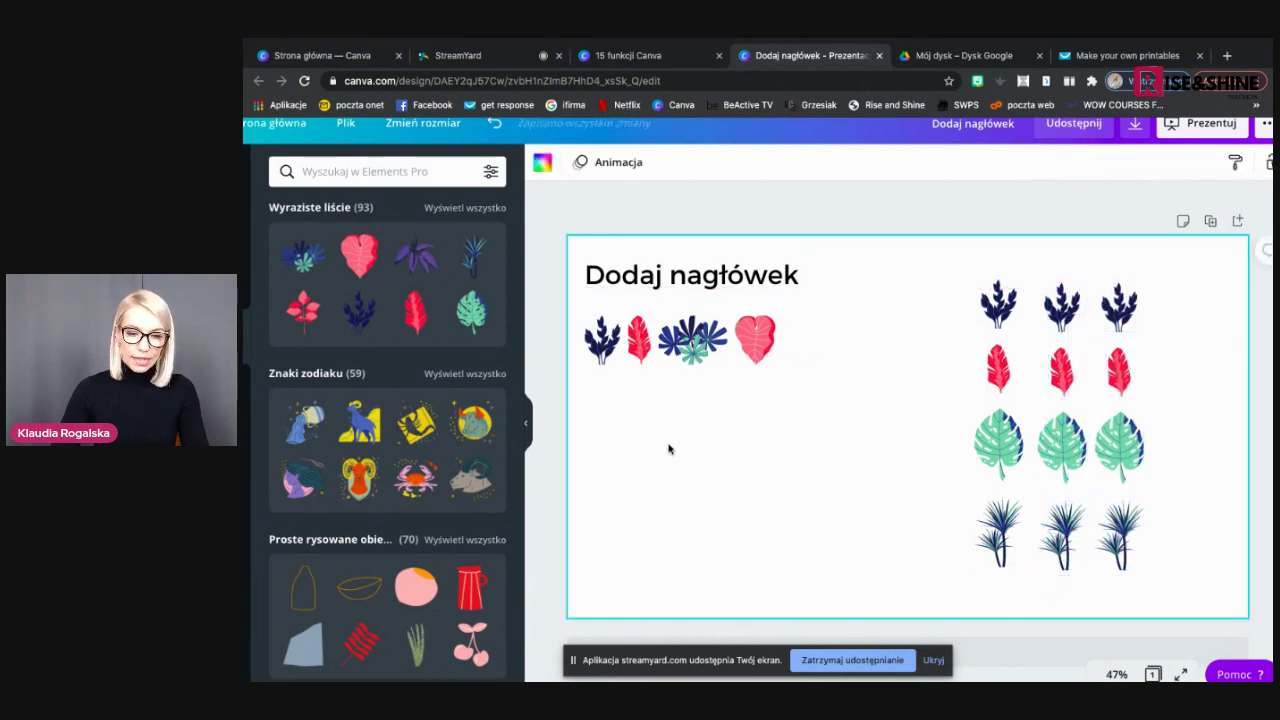
pyautogui.click(808, 283)
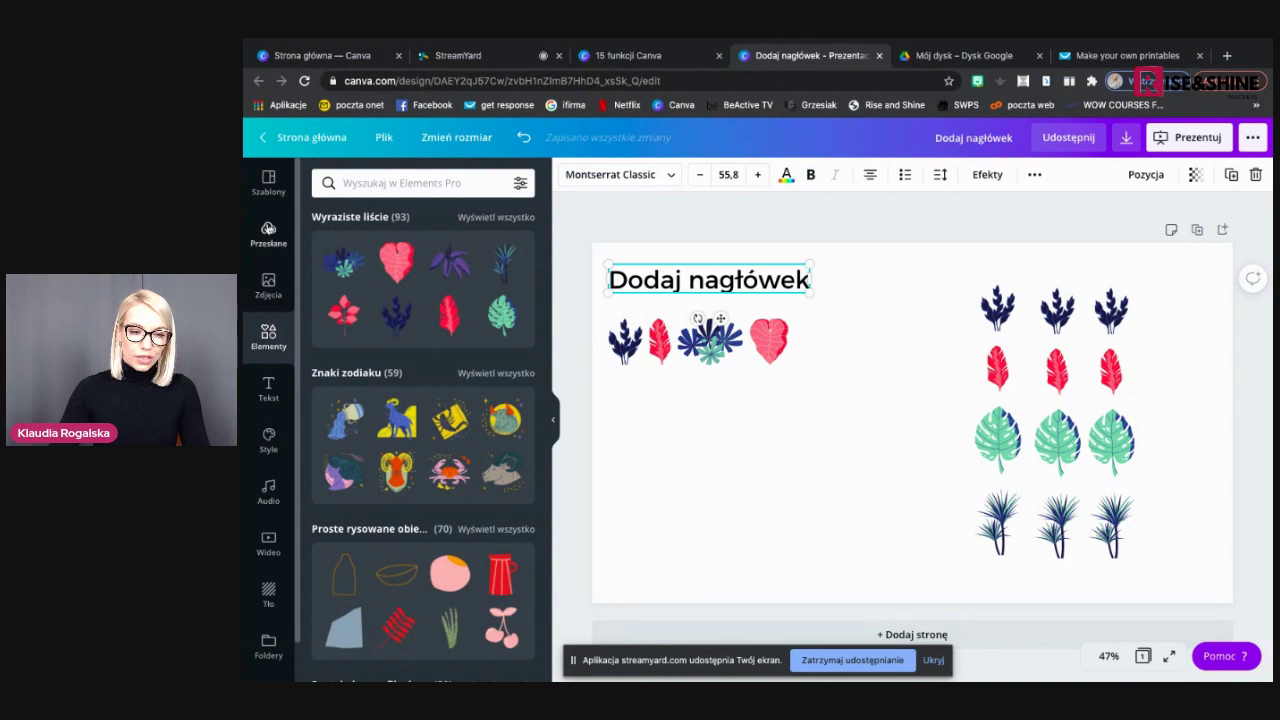
# Add a solid horizontal line and a dashed line, placing the dashed one just below
pyautogui.scroll(8, 414, 352)
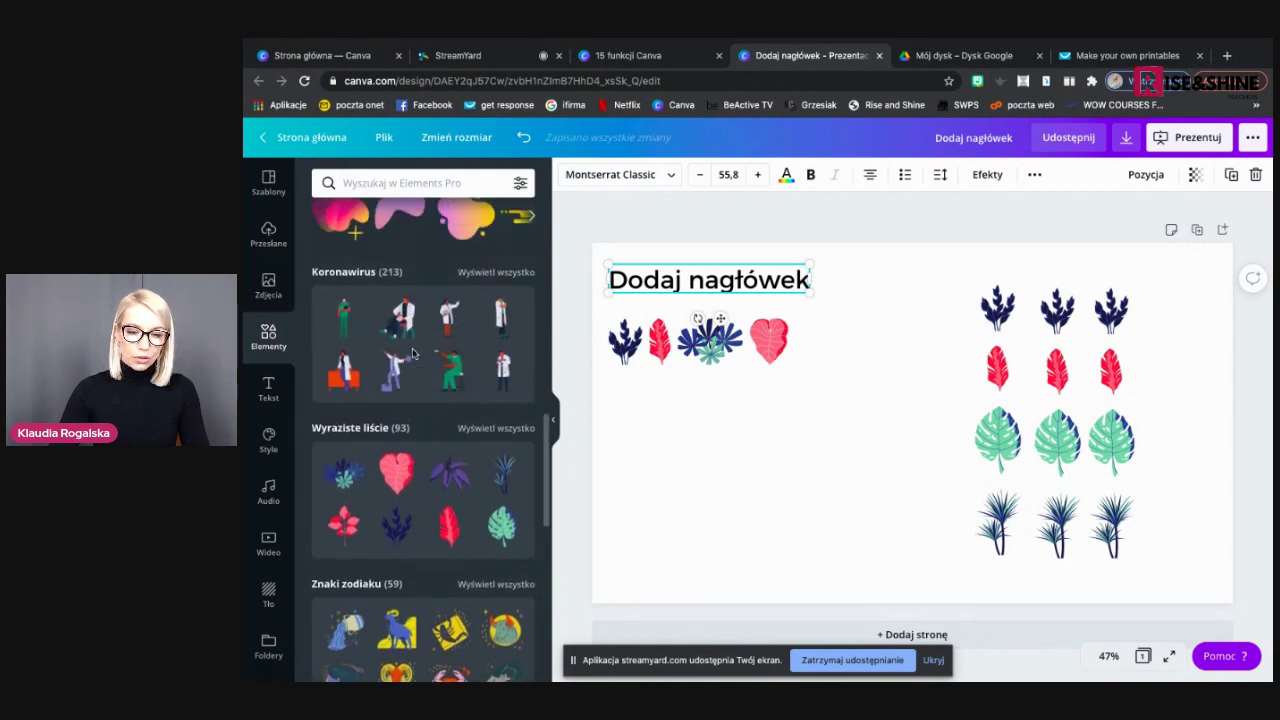
pyautogui.scroll(4, 414, 354)
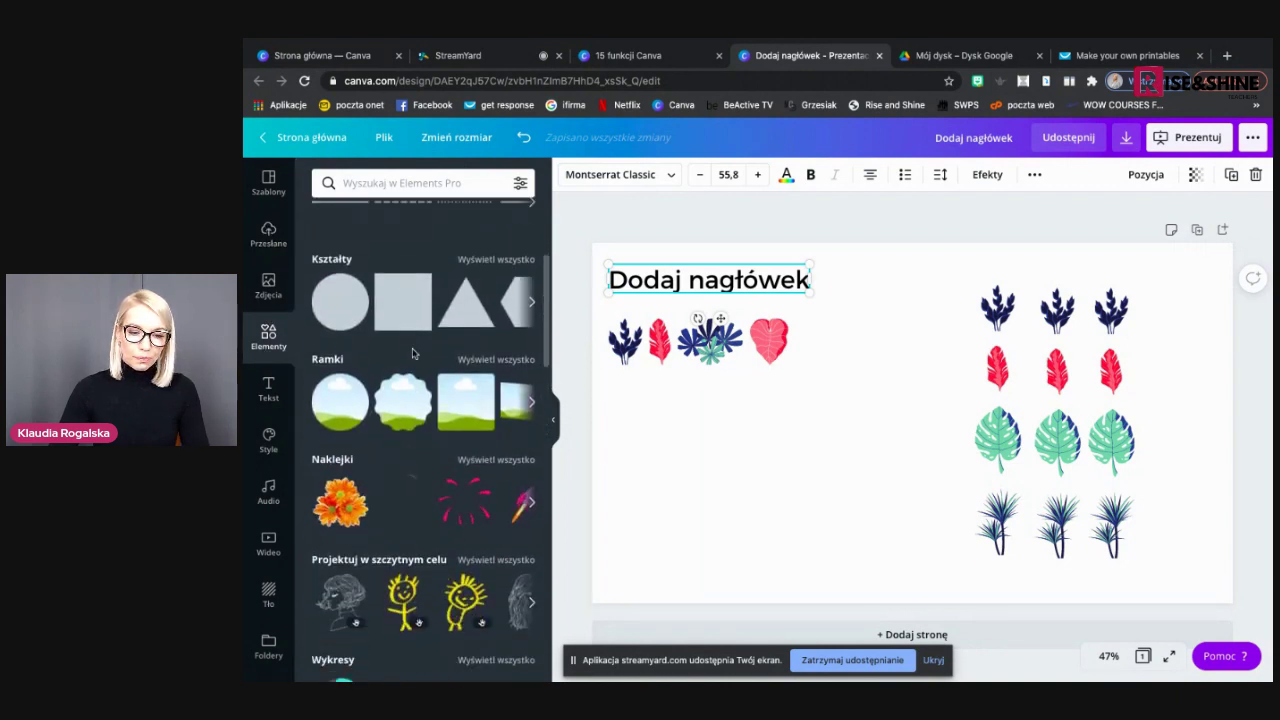
pyautogui.click(349, 334)
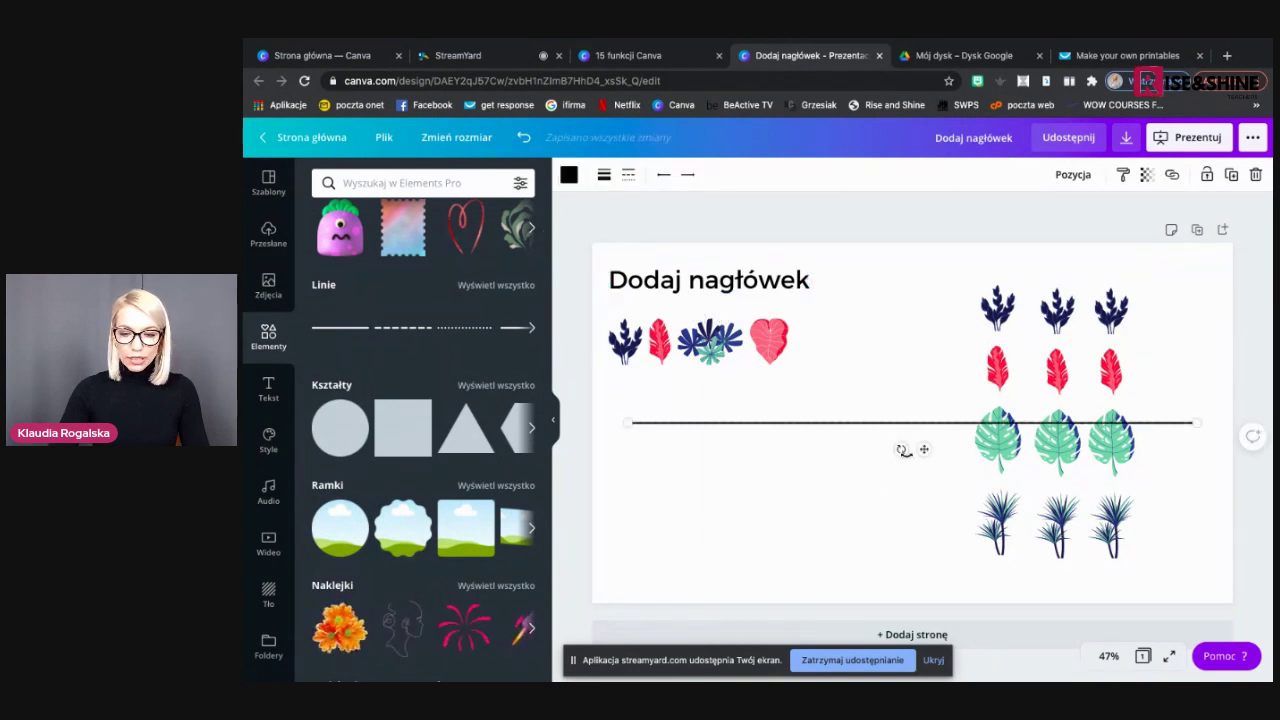
pyautogui.moveTo(922, 448); pyautogui.dragTo(922, 486)
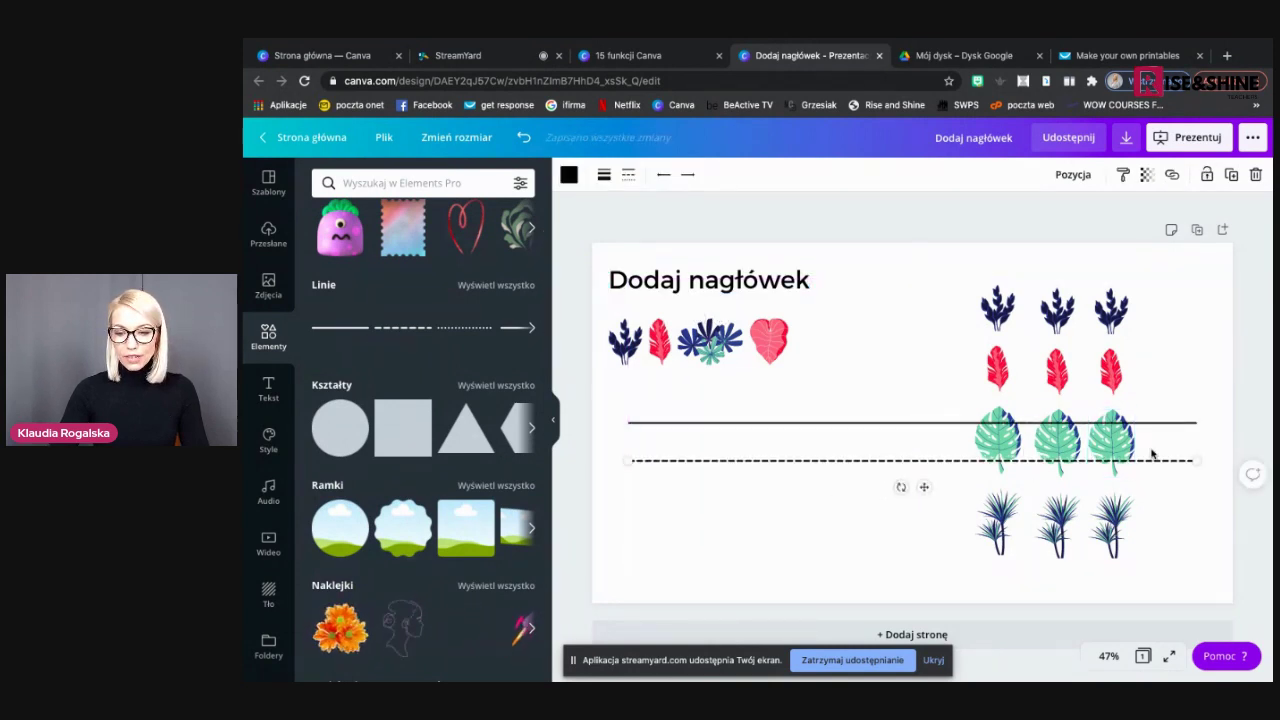
# Shorten the dashed line to half width and stack four copies beneath the solid line
pyautogui.moveTo(1187, 460); pyautogui.dragTo(931, 460)
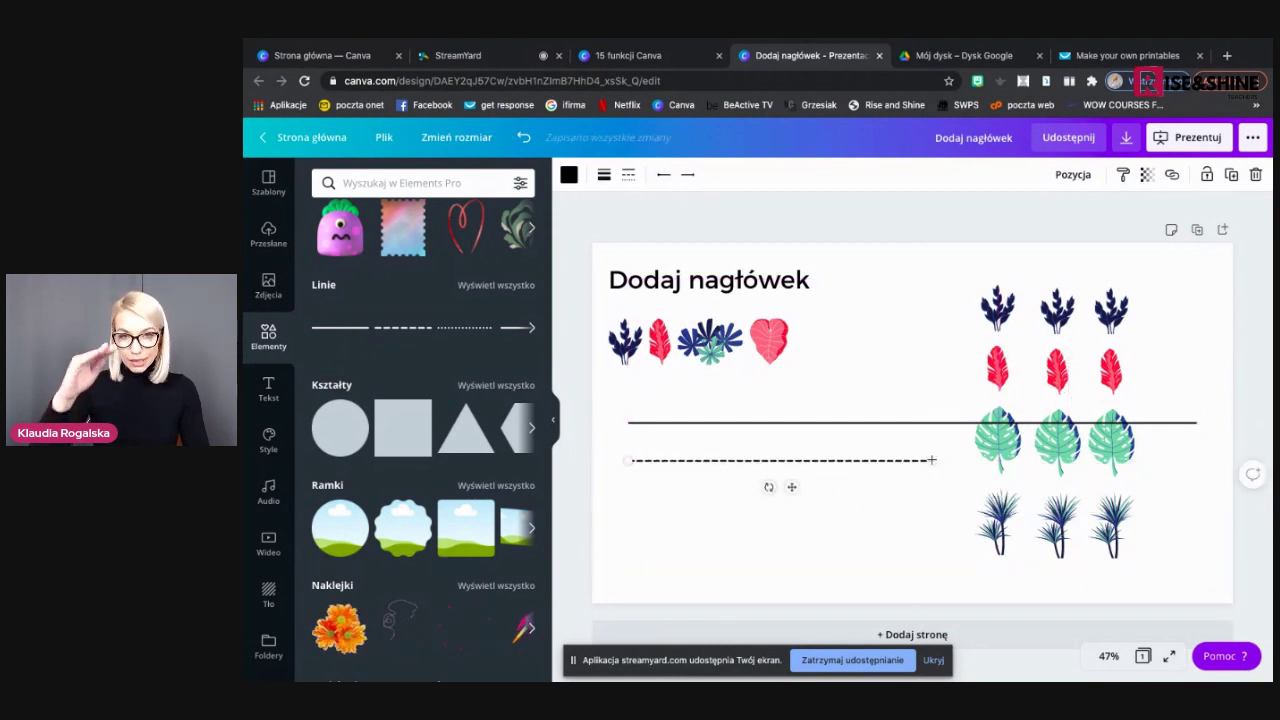
pyautogui.click(1236, 175)
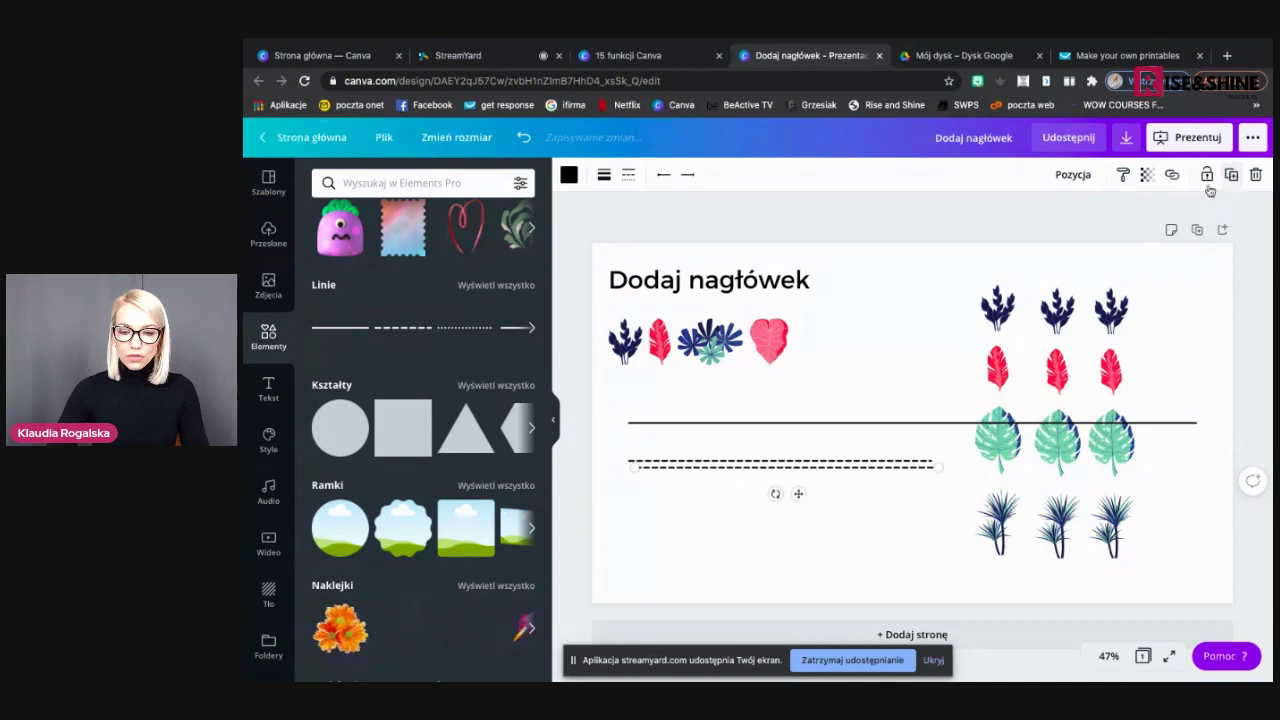
pyautogui.moveTo(796, 498); pyautogui.dragTo(790, 515)
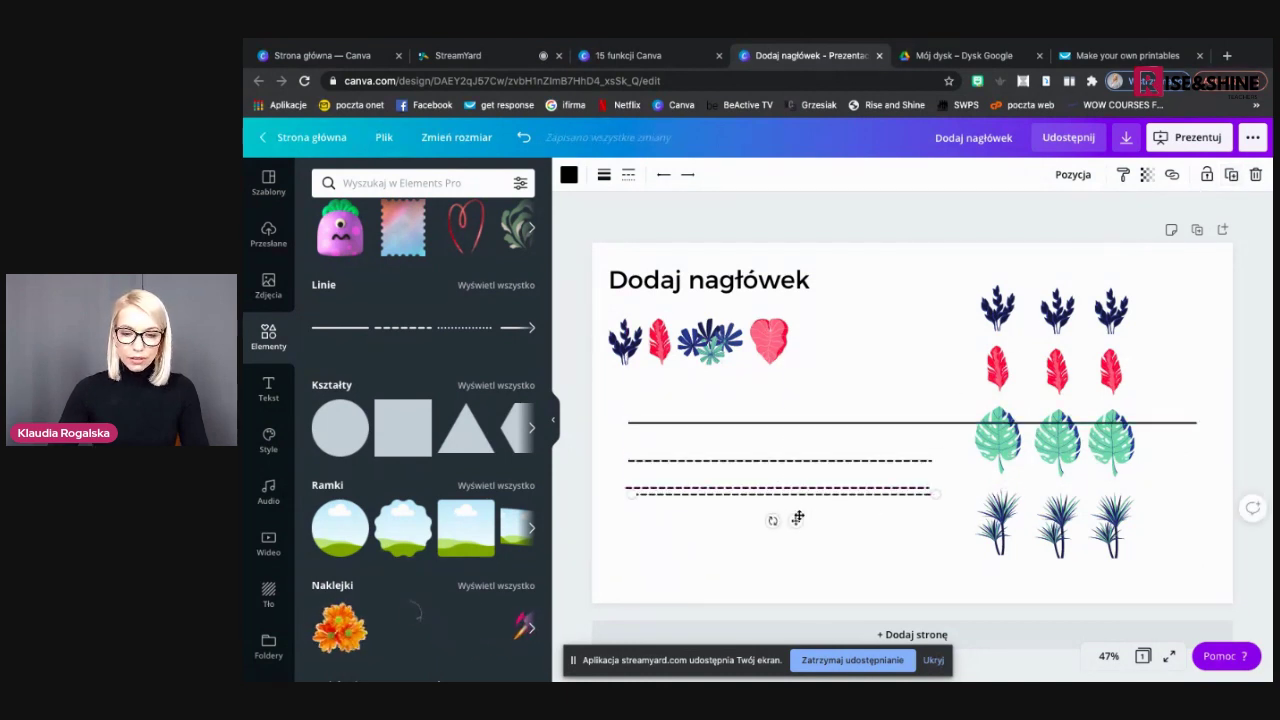
pyautogui.moveTo(794, 524); pyautogui.dragTo(787, 538)
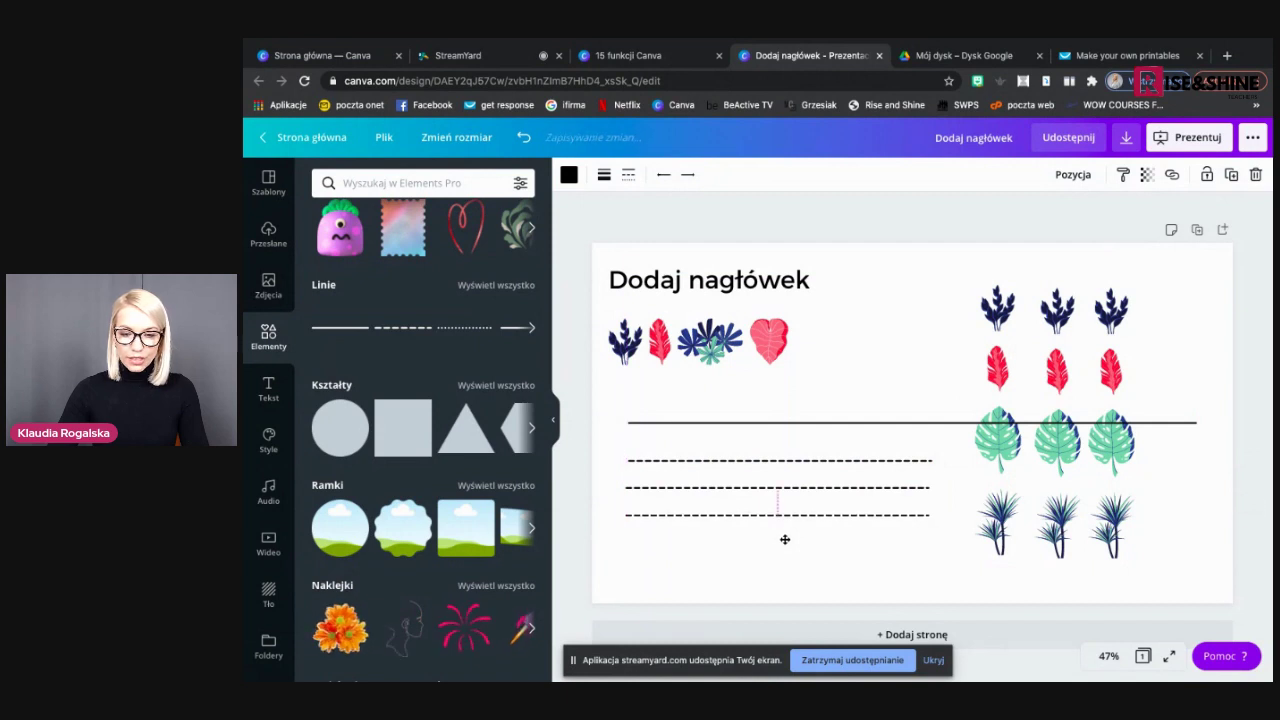
pyautogui.moveTo(789, 541); pyautogui.dragTo(786, 560)
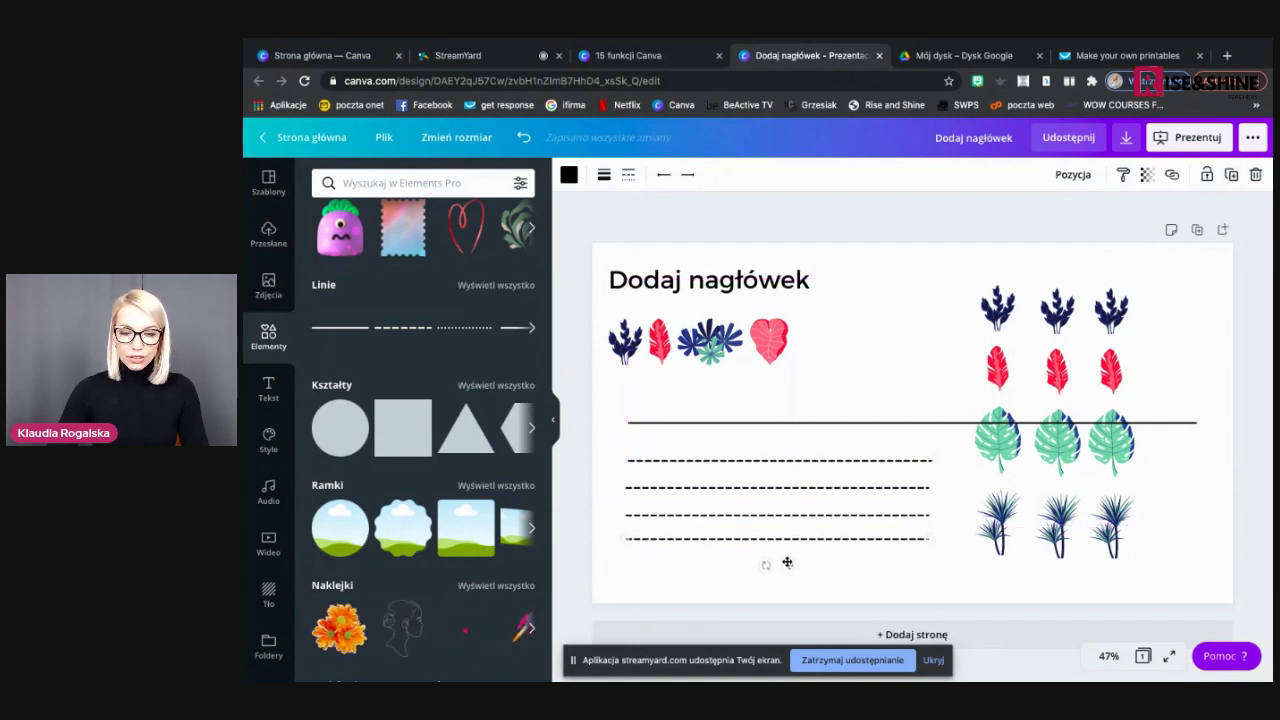
pyautogui.click(878, 581)
pyautogui.moveTo(922, 566); pyautogui.dragTo(627, 451)
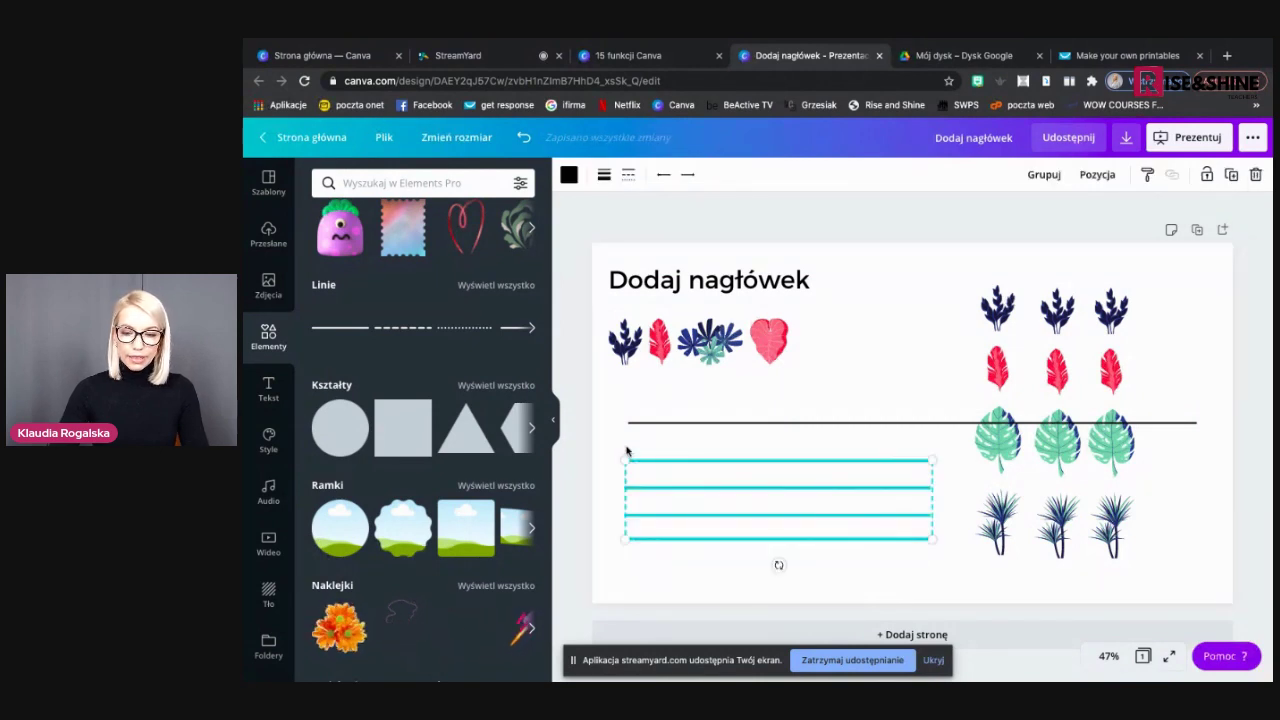
# Evenly space the four dashed lines with Uporządkuj and delete the long solid line
pyautogui.click(1097, 176)
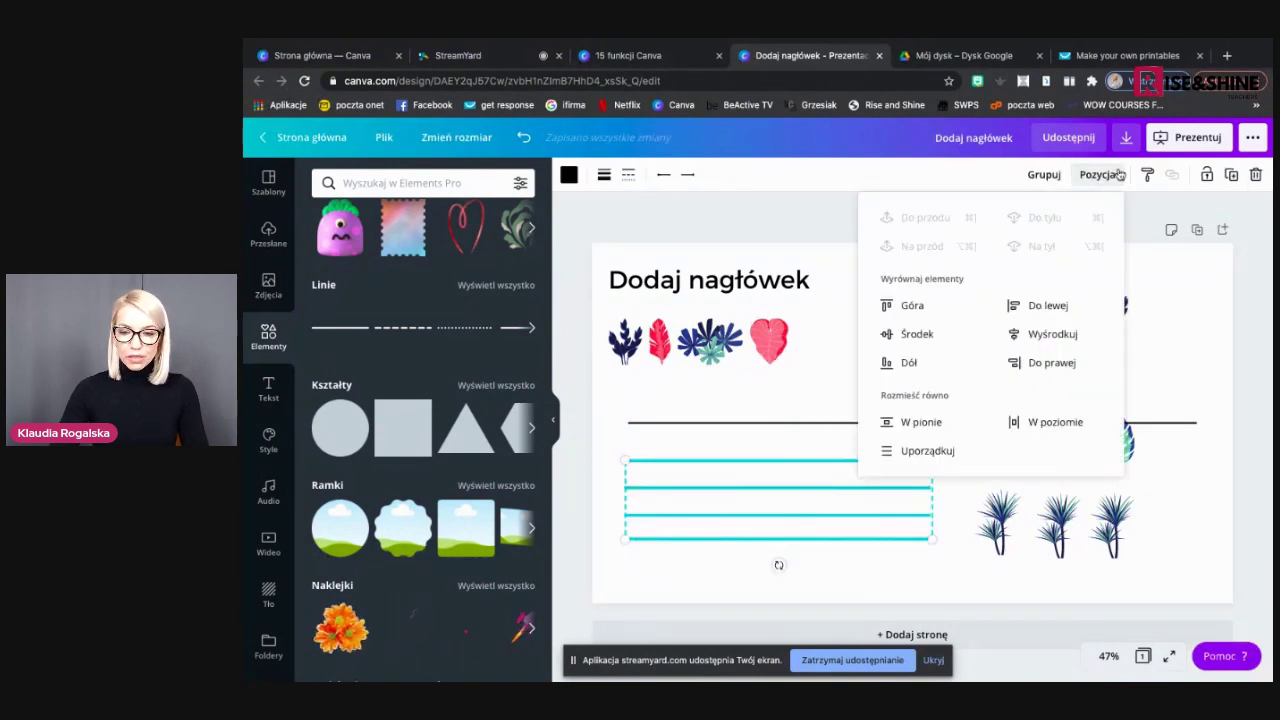
pyautogui.click(943, 452)
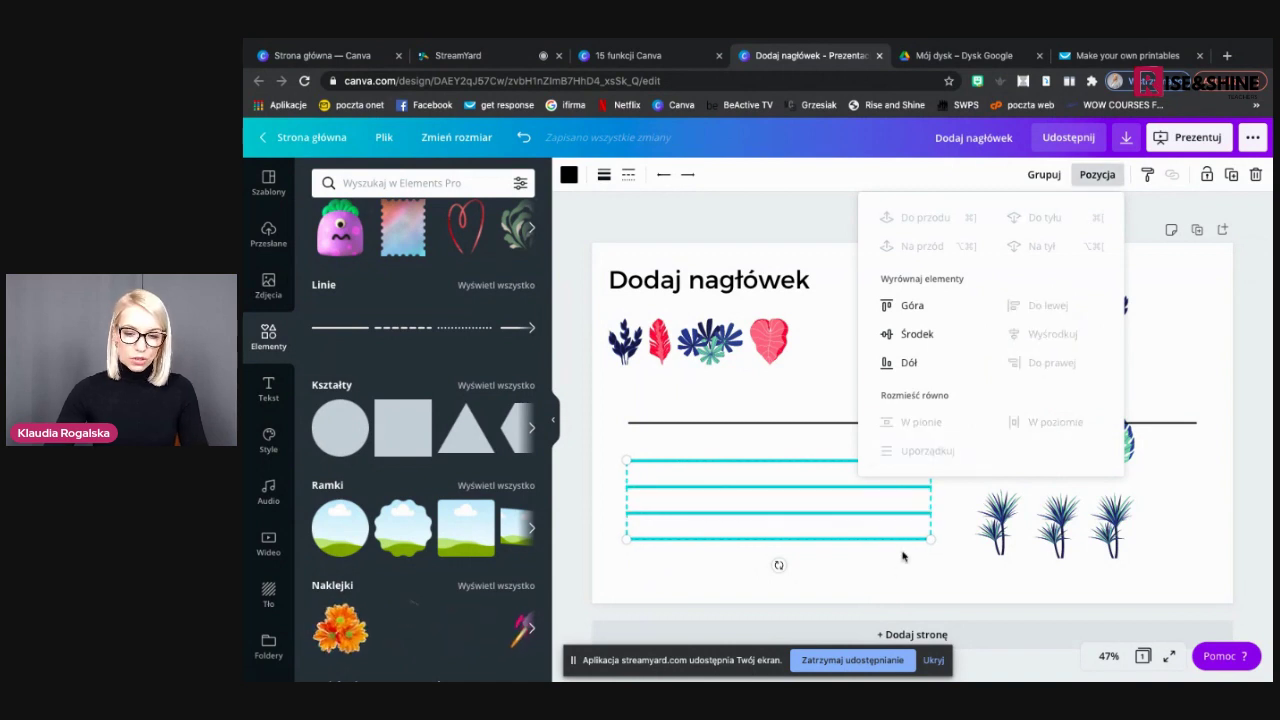
pyautogui.click(896, 585)
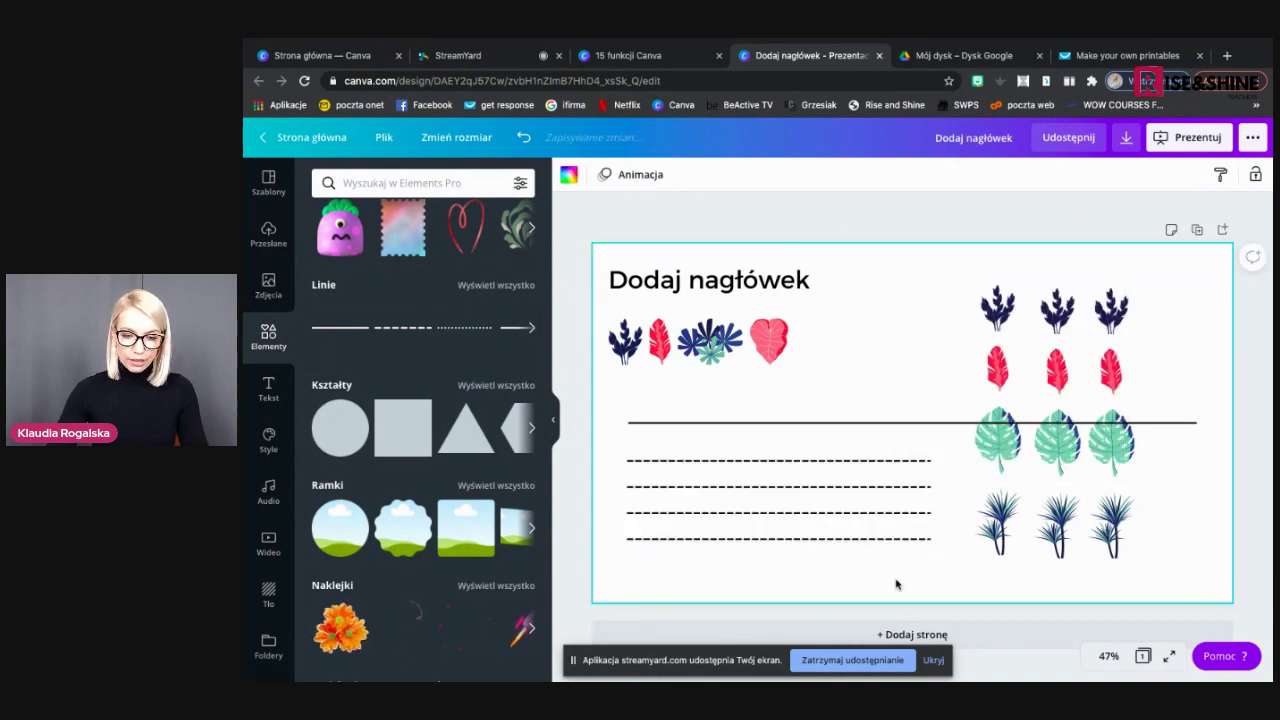
pyautogui.click(934, 426)
pyautogui.press('Delete')
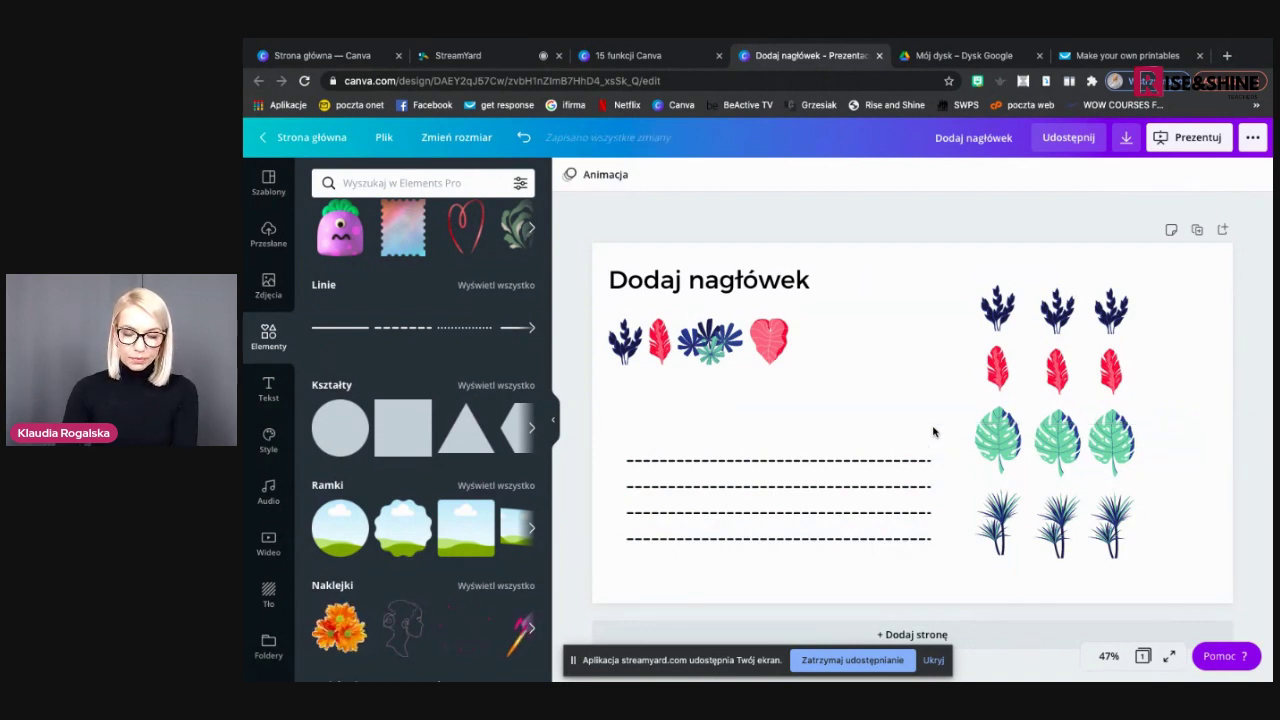
# Switch to the '15 funkcji Canva' presentation and advance to the '2. Kody QR' slide
pyautogui.click(643, 57)
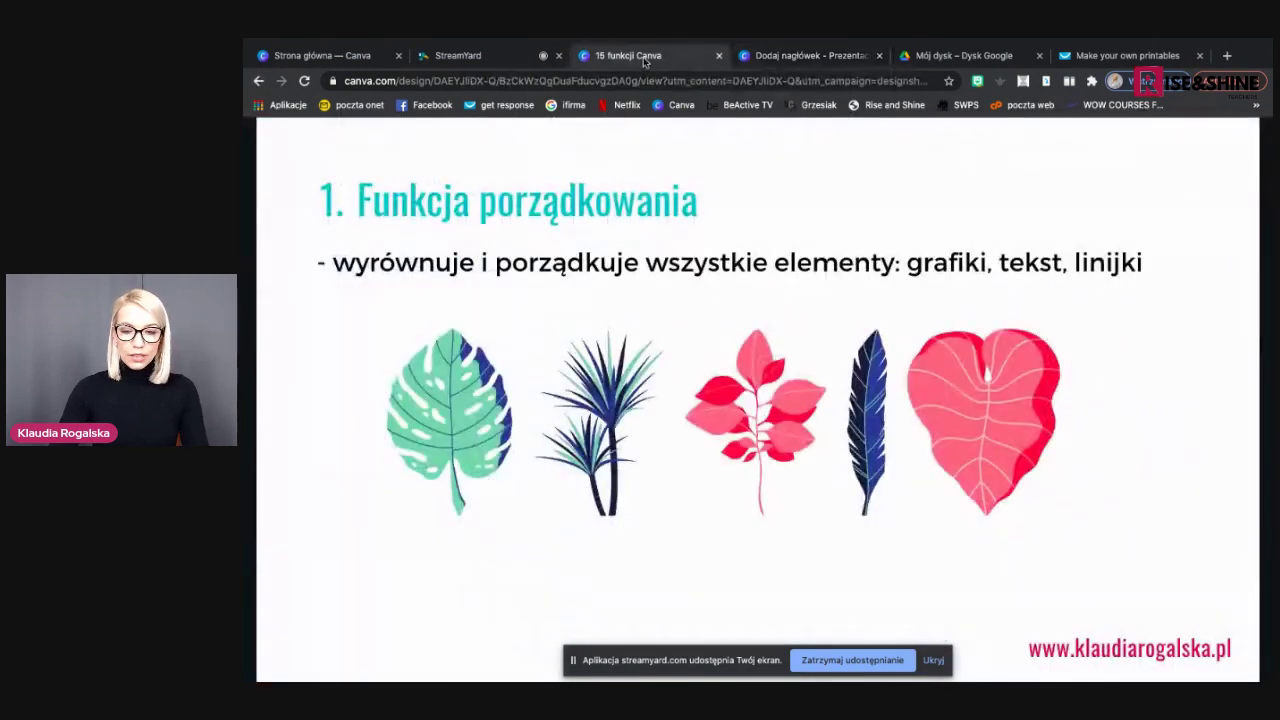
pyautogui.click(1237, 400)
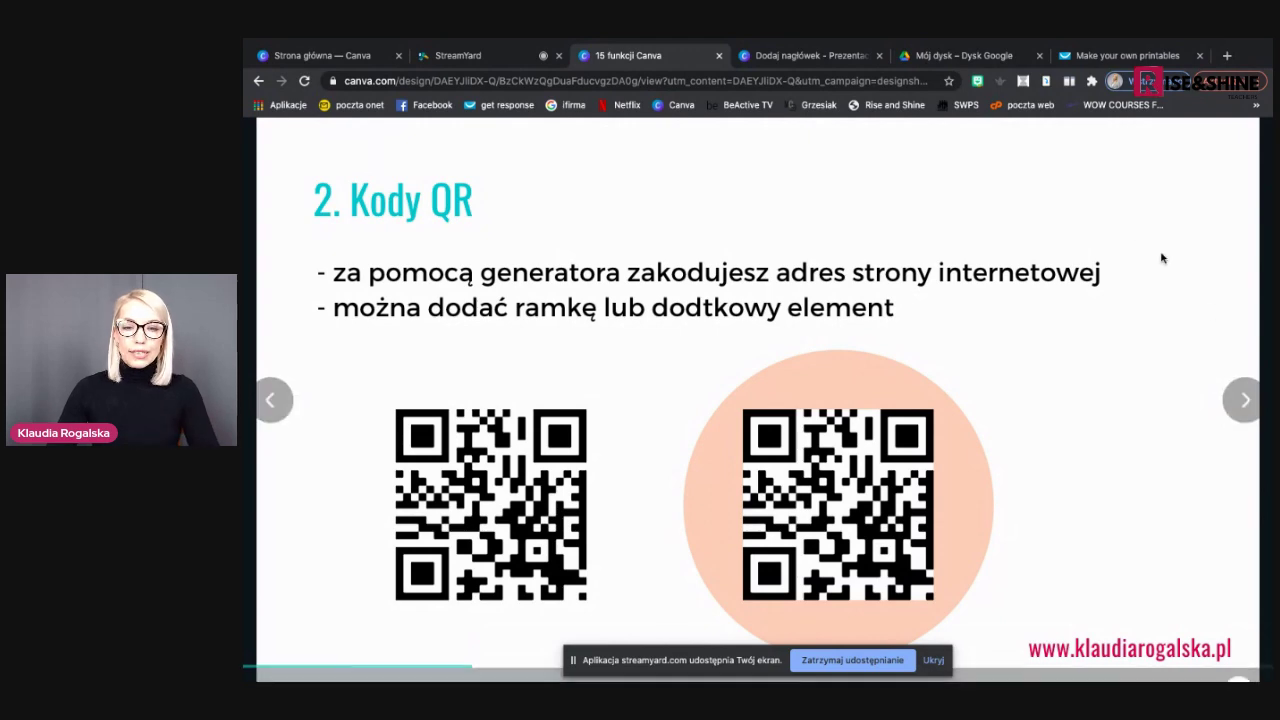
# Back in the design, add a blank page 2 and open the Kod QR app from Więcej
pyautogui.click(810, 55)
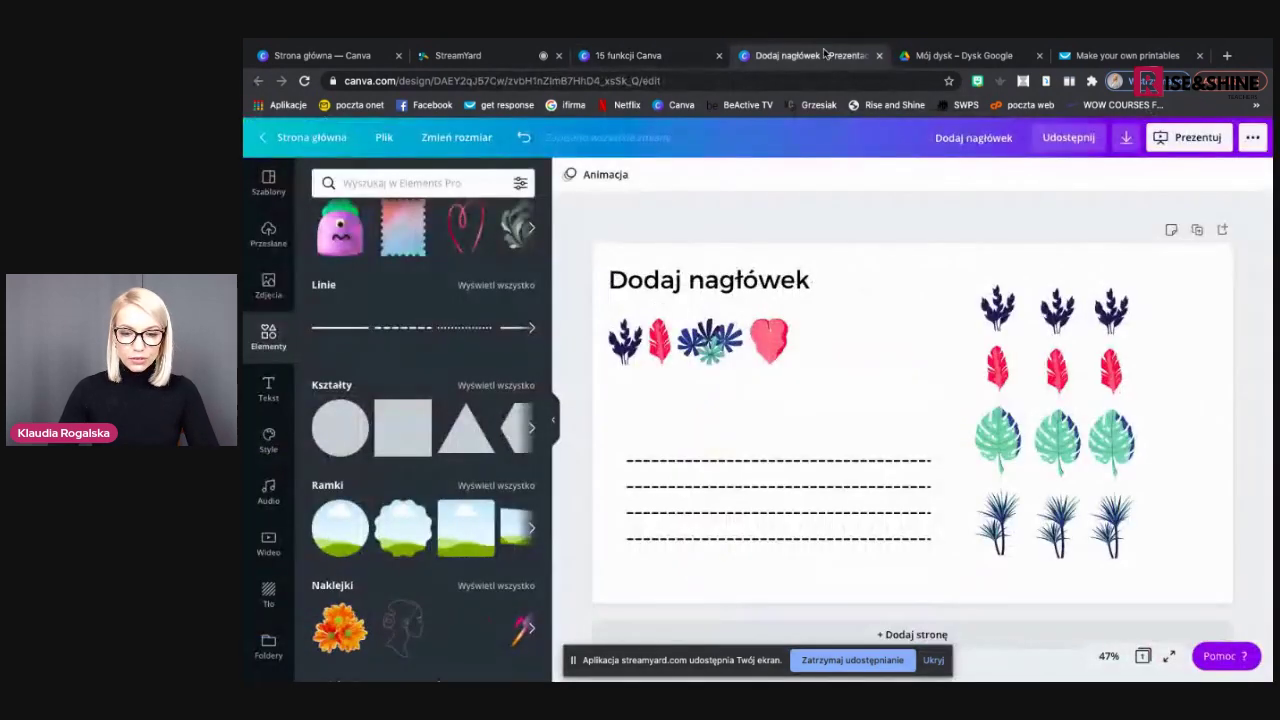
pyautogui.click(906, 635)
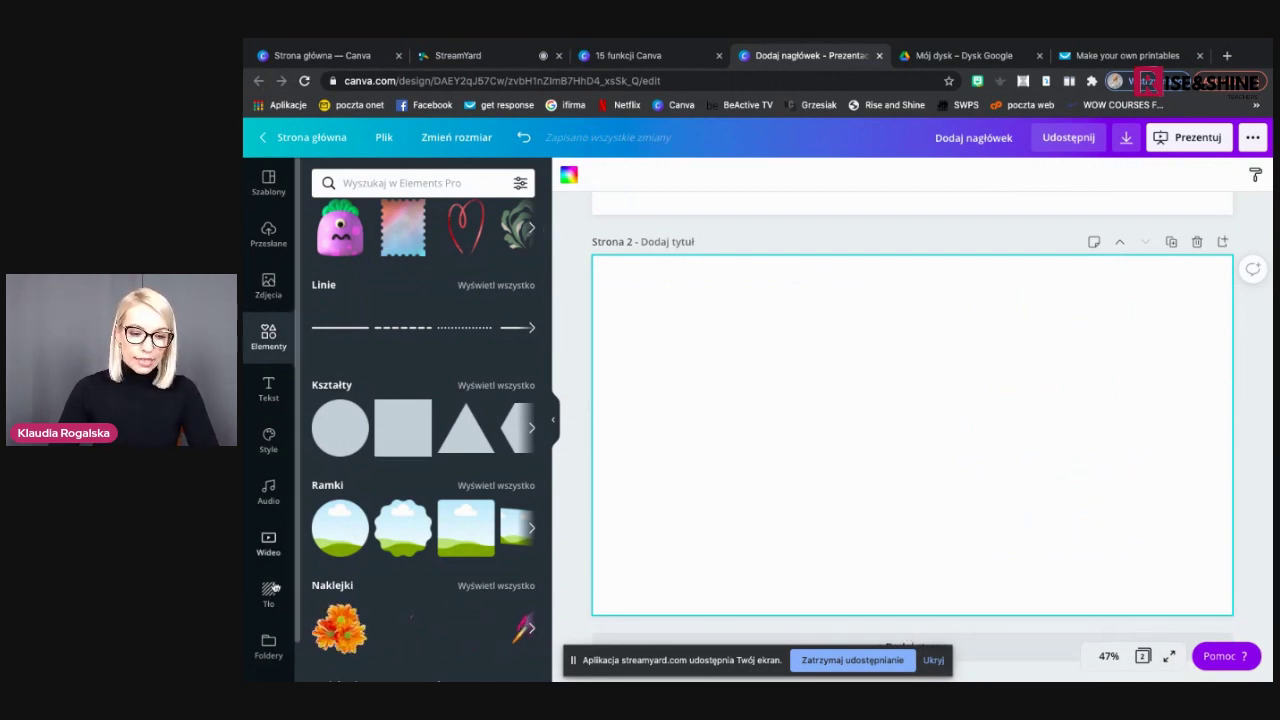
pyautogui.scroll(-1, 265, 541)
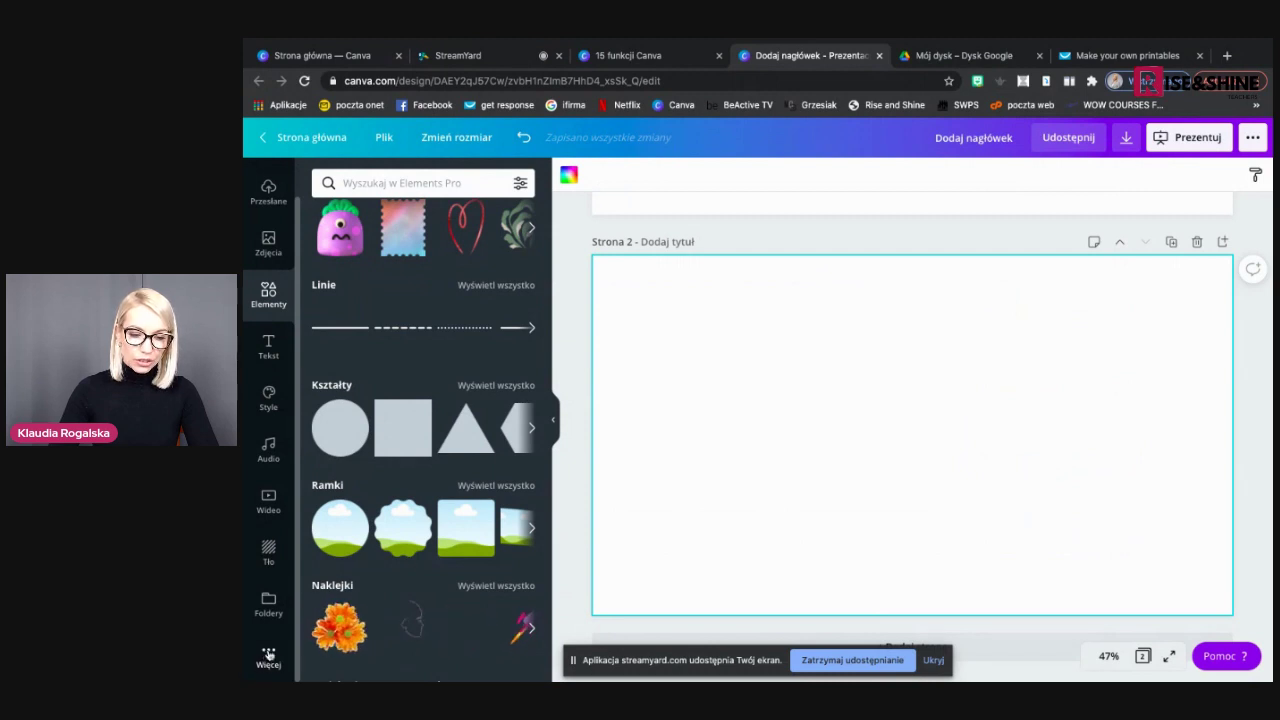
pyautogui.click(268, 655)
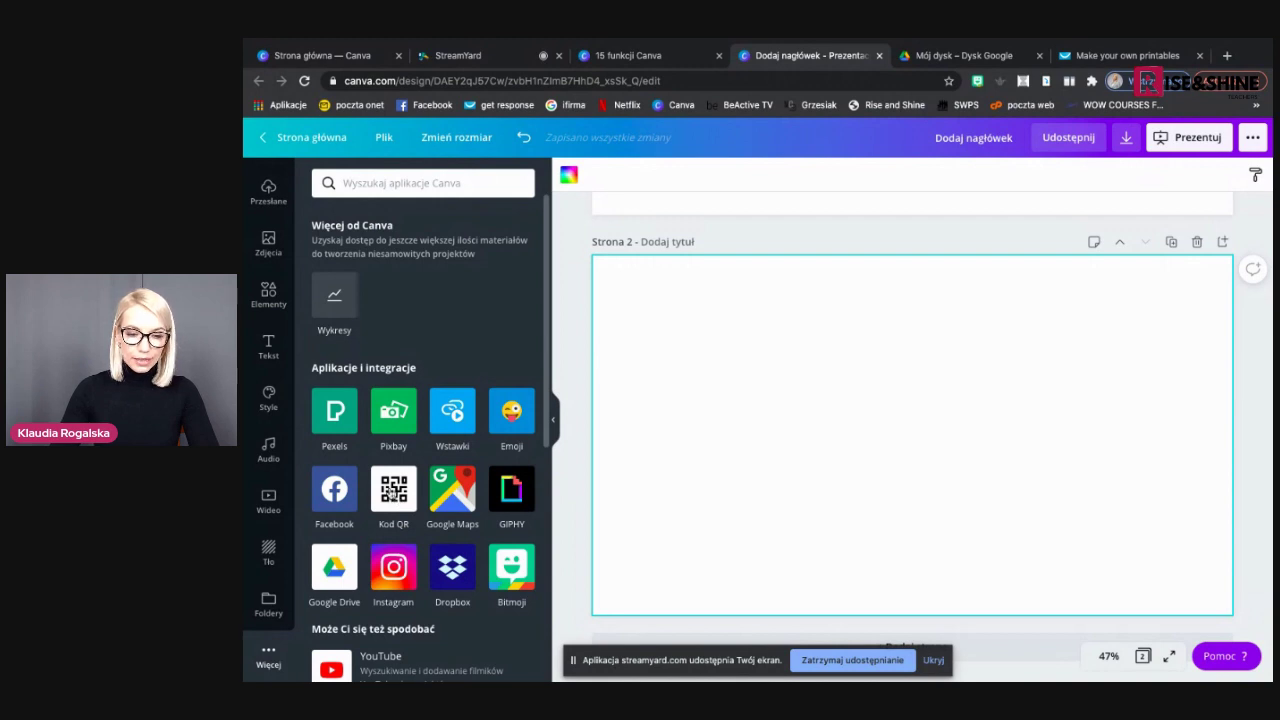
pyautogui.click(394, 490)
pyautogui.click(383, 286)
# Generate a QR code from the presenter's website address, move it left of centre, and return to the slide
pyautogui.write('www.klaudia')
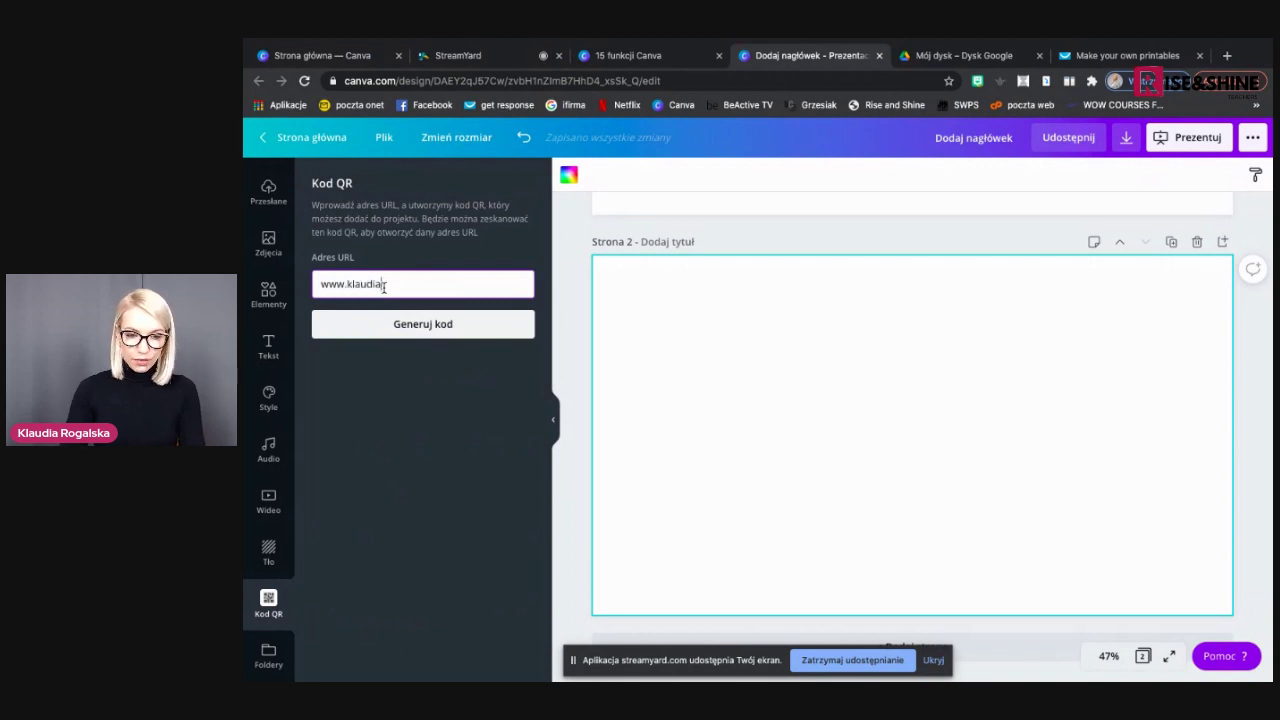
pyautogui.write('rogalska.pl')
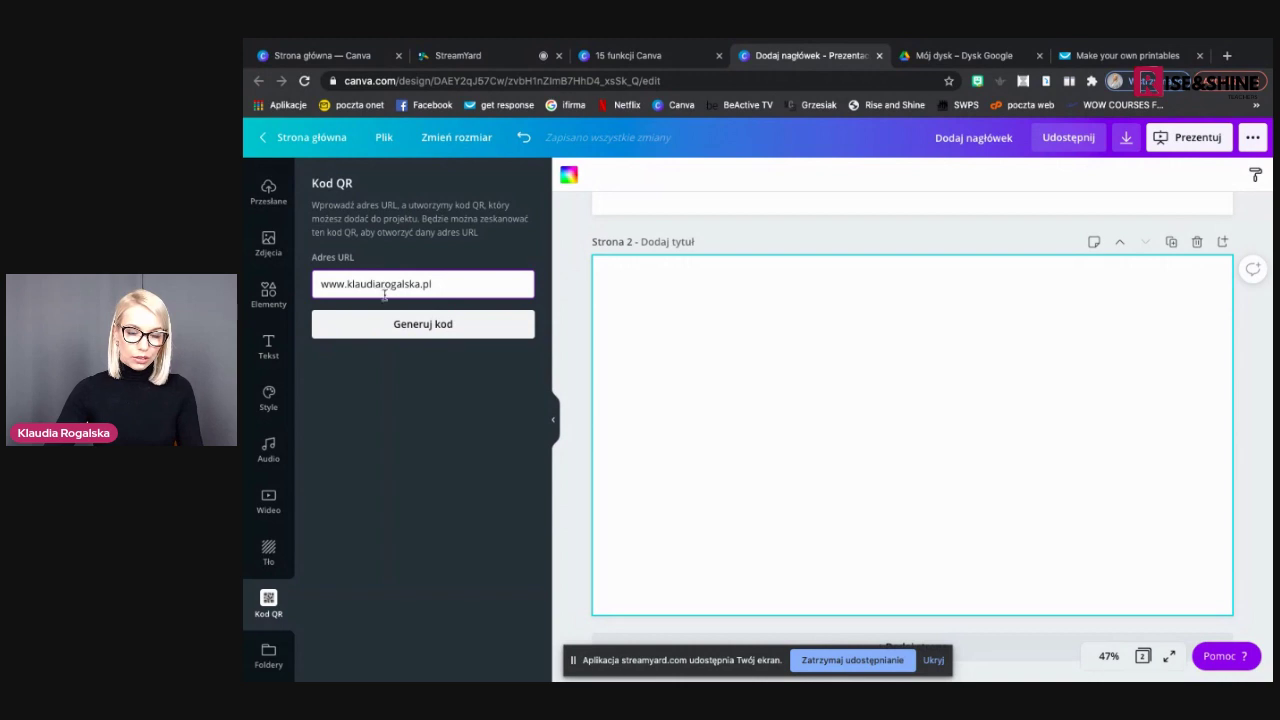
pyautogui.click(396, 324)
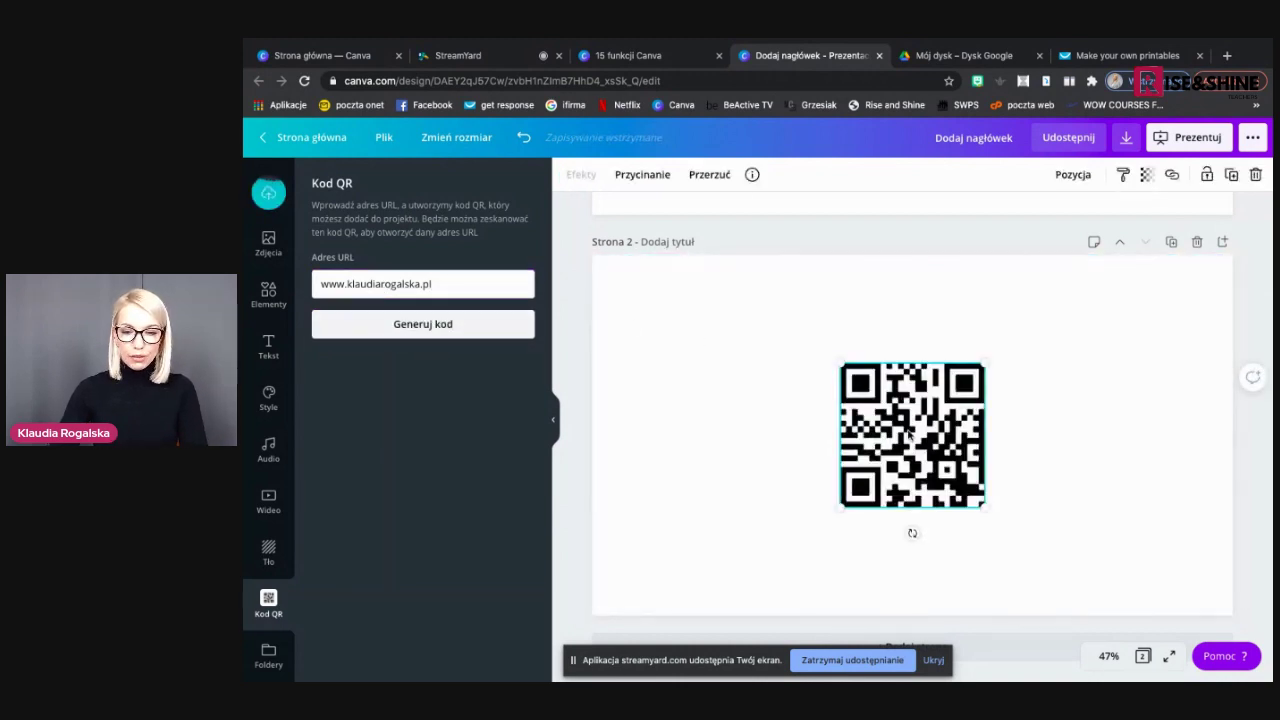
pyautogui.moveTo(910, 433); pyautogui.dragTo(750, 407)
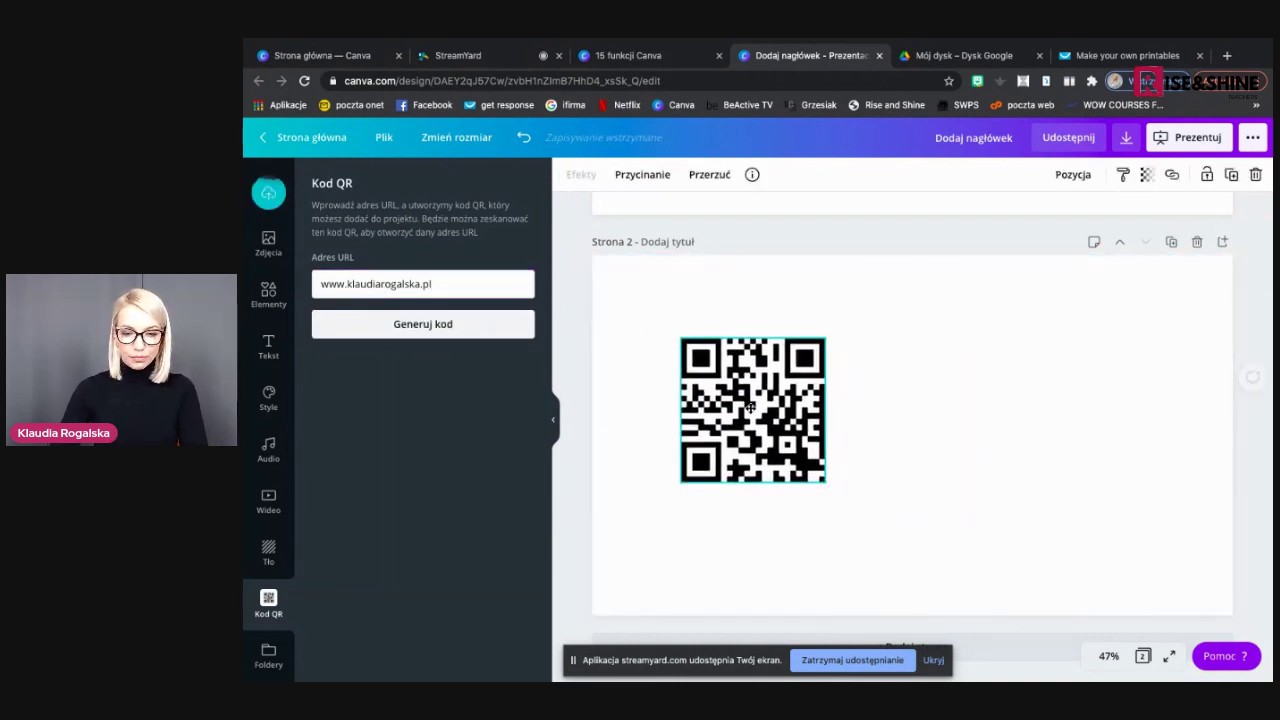
pyautogui.click(853, 511)
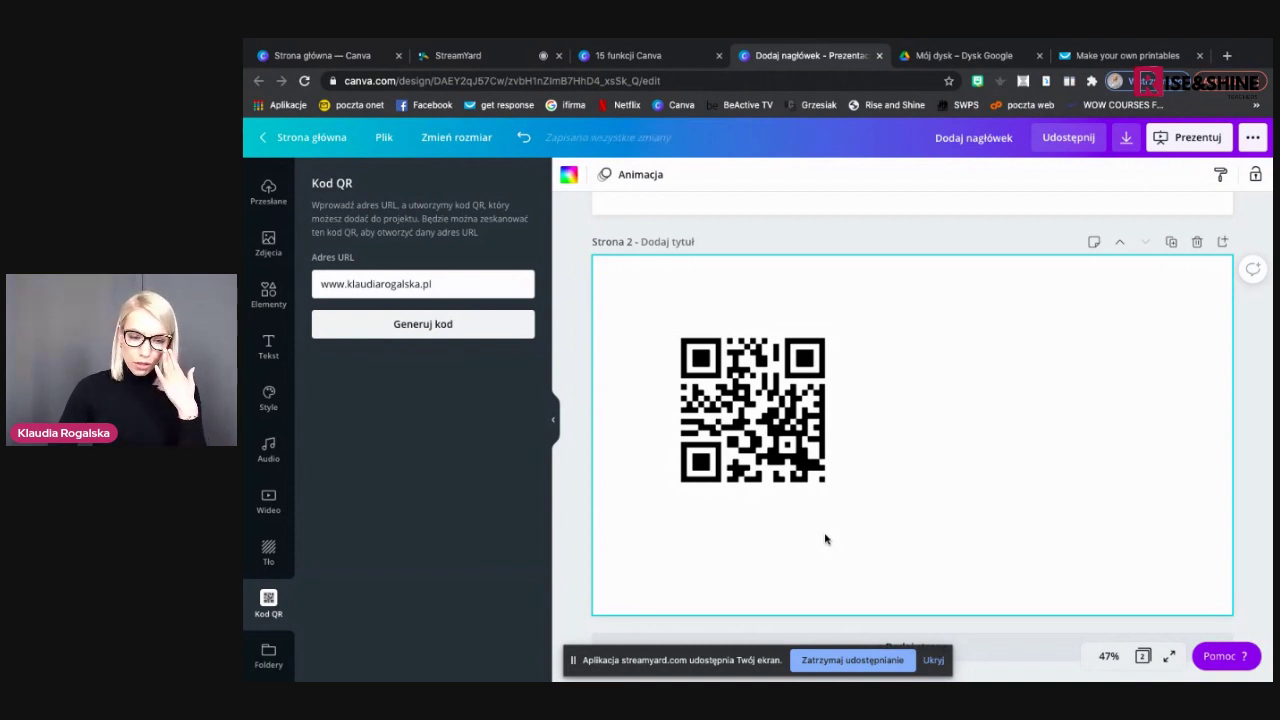
pyautogui.hotkey('ctrl', 'shift', 'Tab')
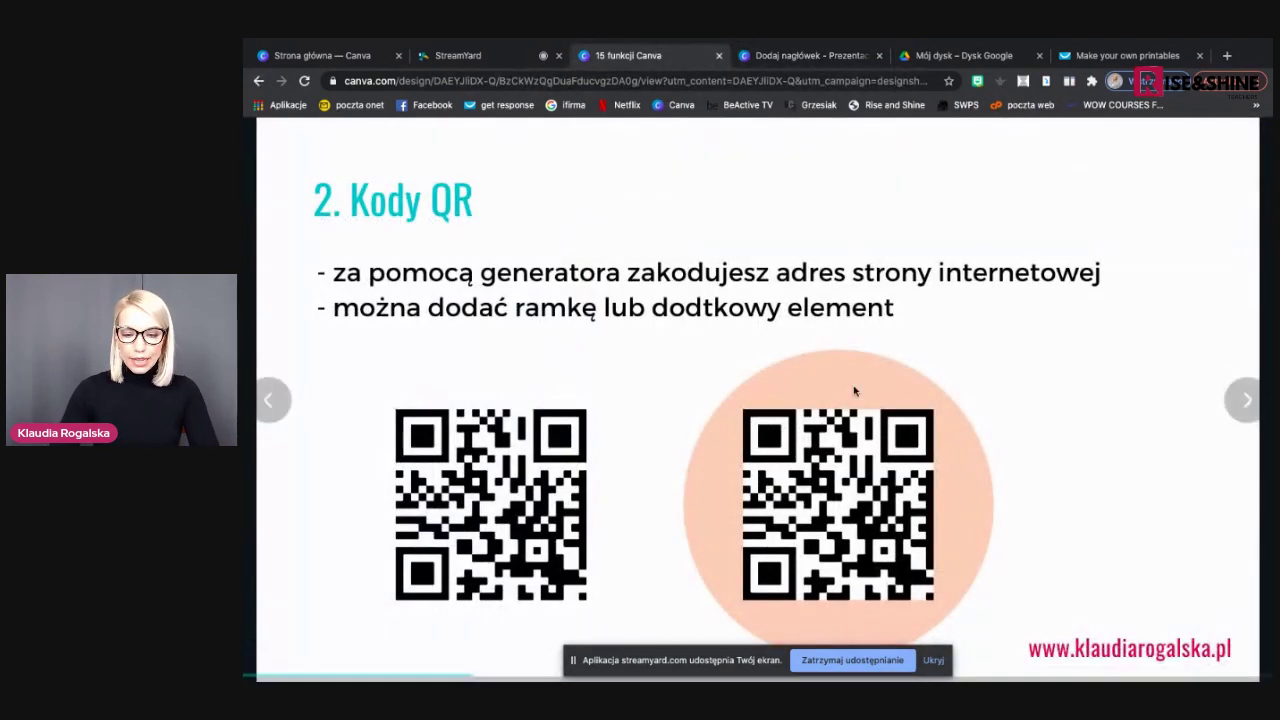
# Add a grey circle to page 2 and place the shrunken QR code over its centre
pyautogui.click(806, 58)
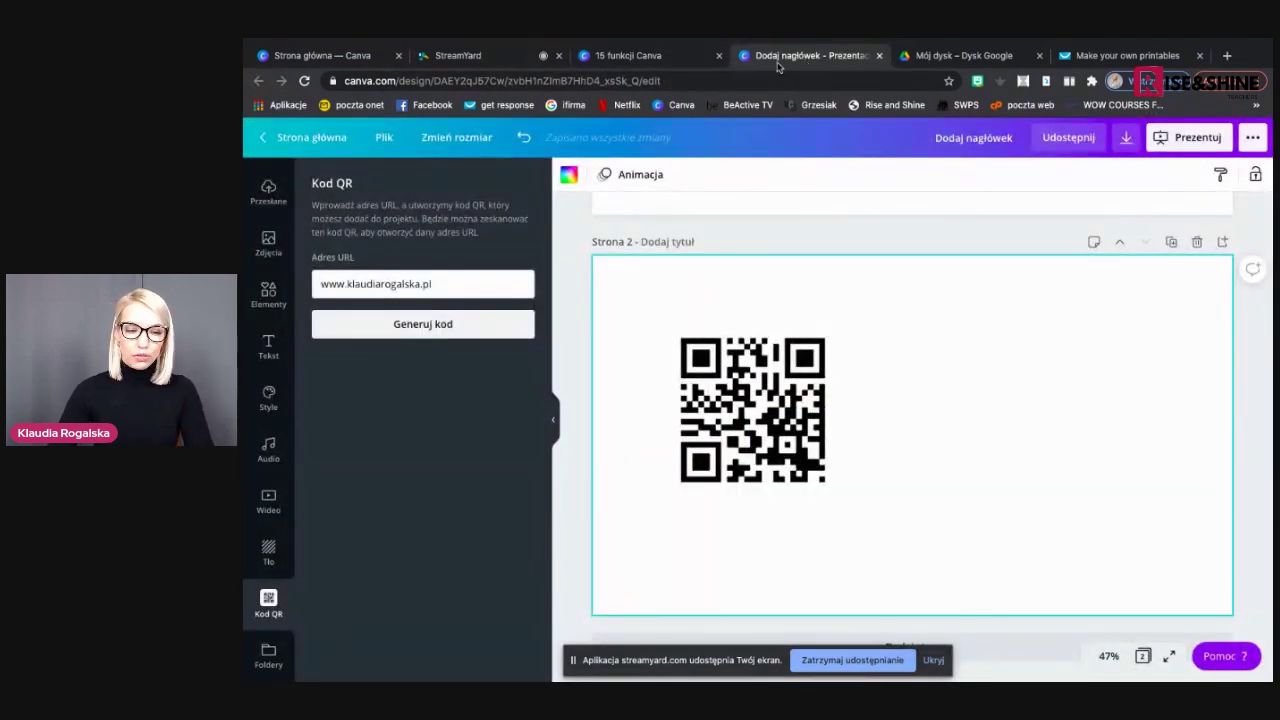
pyautogui.click(268, 293)
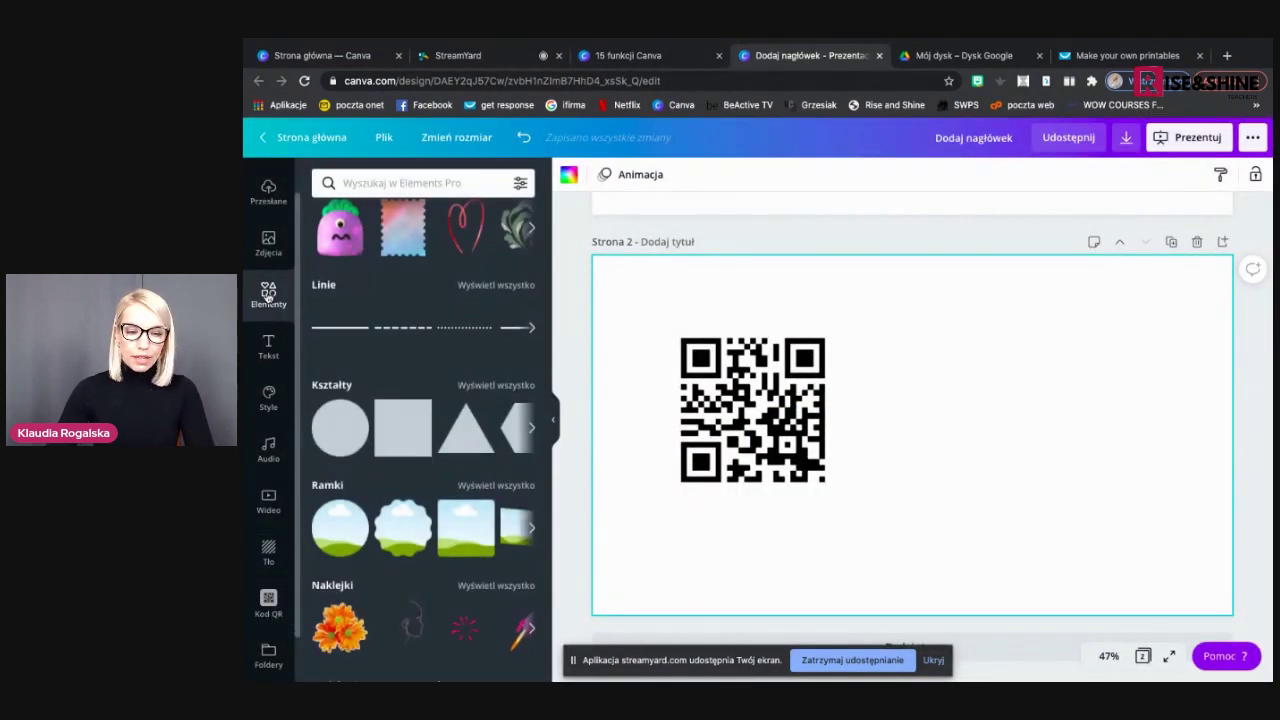
pyautogui.click(336, 432)
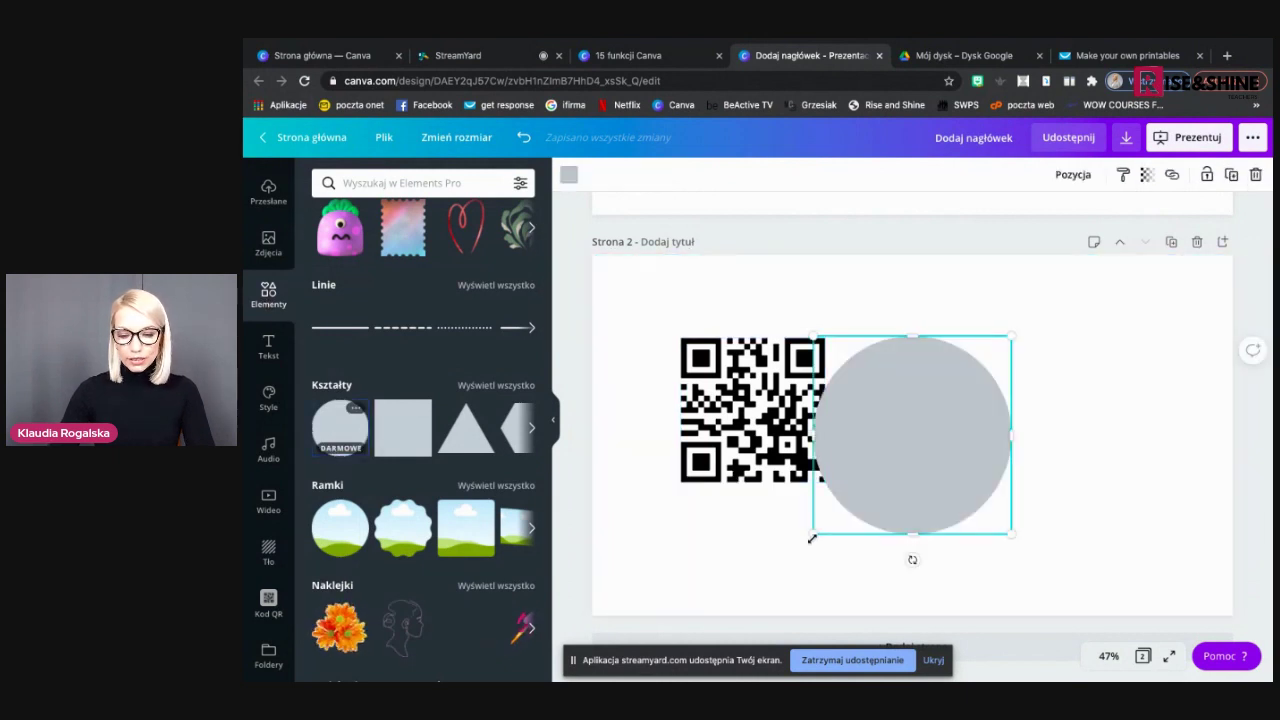
pyautogui.moveTo(840, 502); pyautogui.dragTo(889, 461)
pyautogui.click(815, 468)
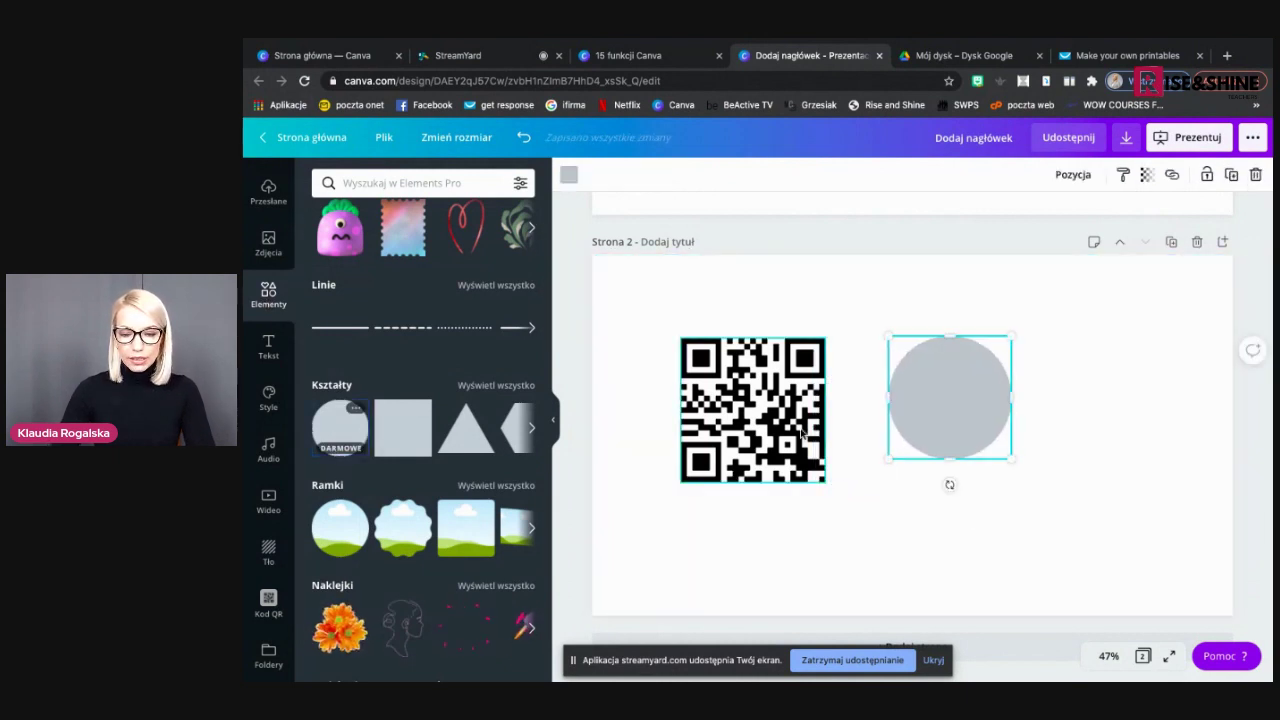
pyautogui.moveTo(798, 462); pyautogui.dragTo(752, 404)
pyautogui.moveTo(919, 384); pyautogui.dragTo(945, 390)
# Send the grey circle behind the QR code and group the two
pyautogui.click(815, 383)
pyautogui.click(951, 400)
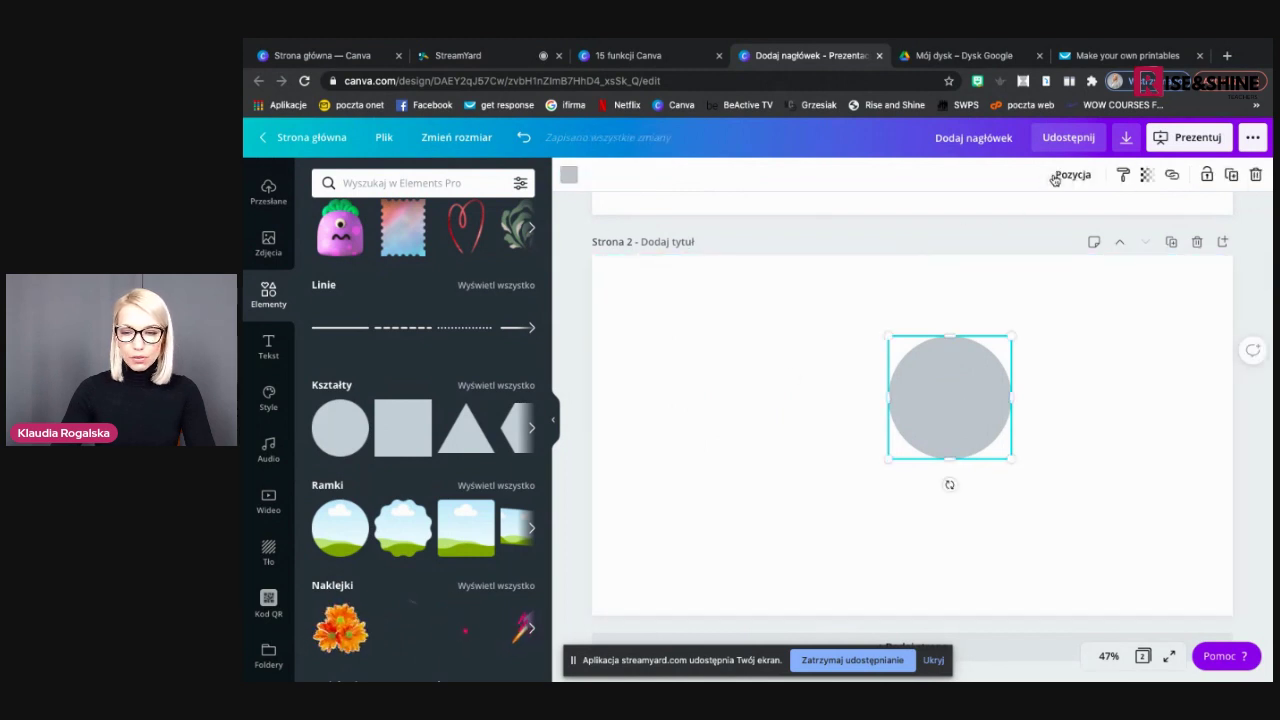
pyautogui.click(1062, 176)
pyautogui.click(1023, 217)
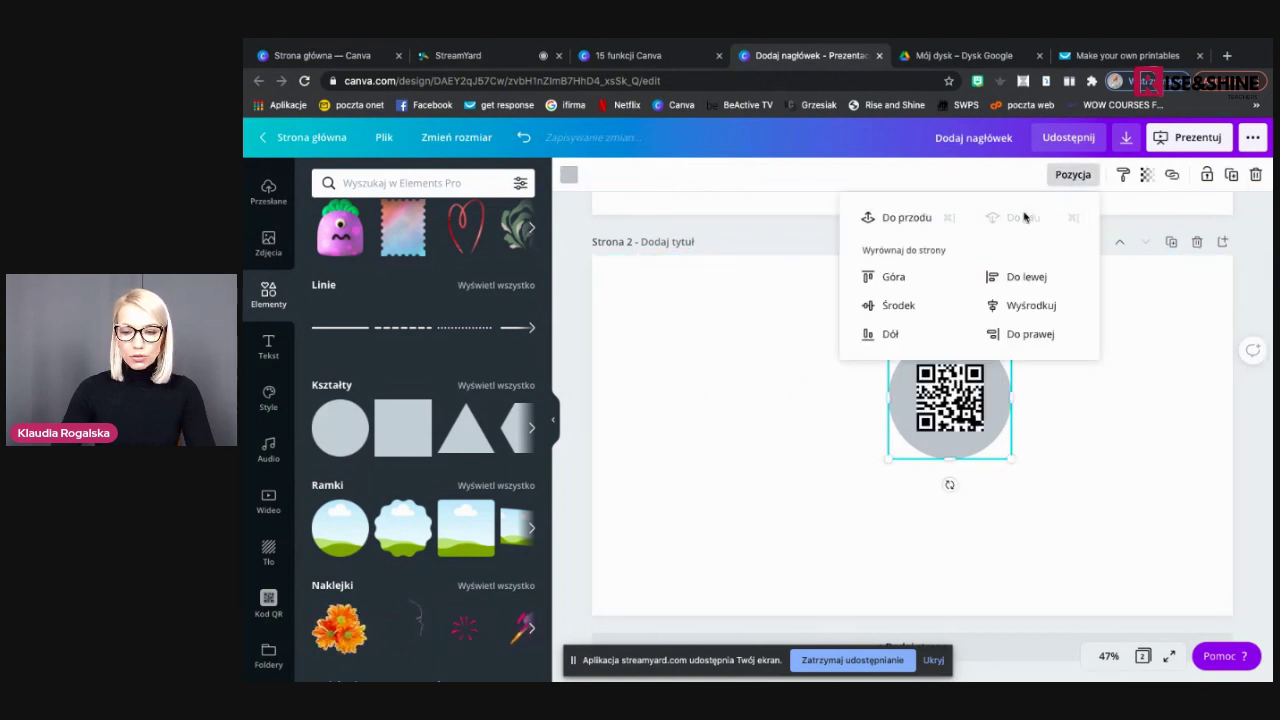
pyautogui.click(1045, 435)
pyautogui.moveTo(1014, 477); pyautogui.dragTo(872, 343)
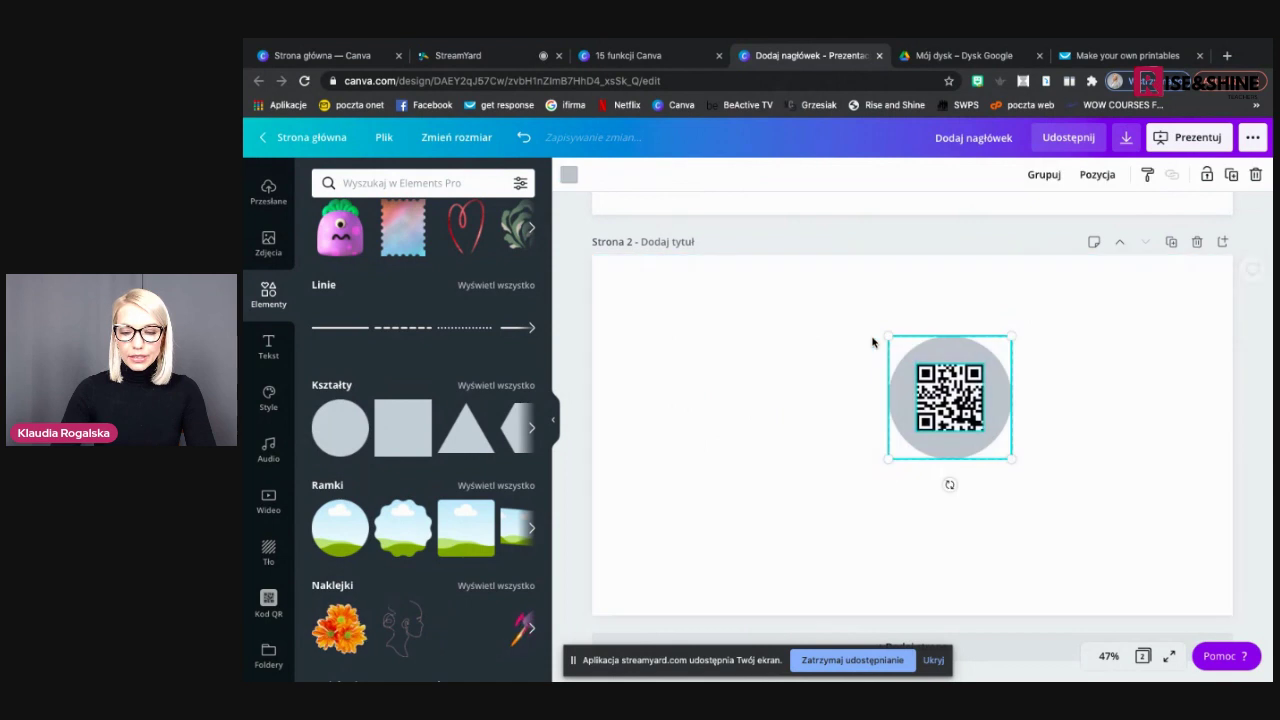
pyautogui.click(1044, 175)
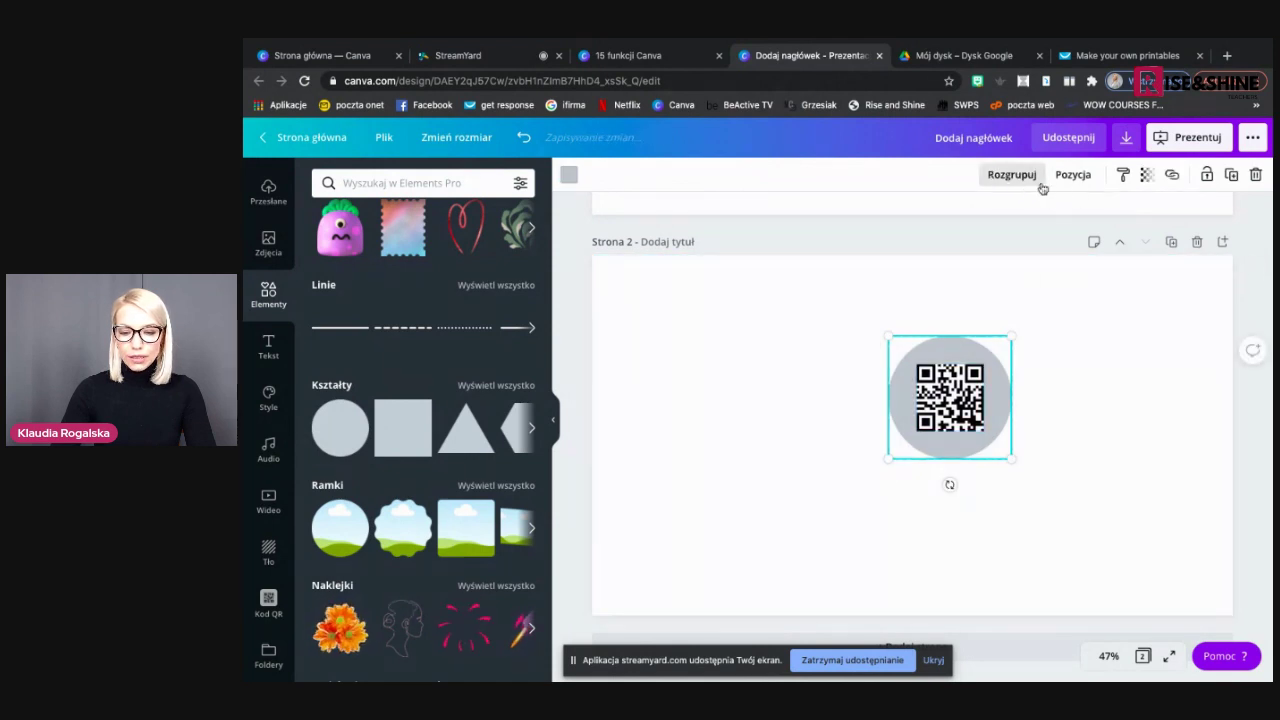
# Resize the QR-circle group and move it to page 2's upper left
pyautogui.moveTo(994, 454); pyautogui.dragTo(680, 354)
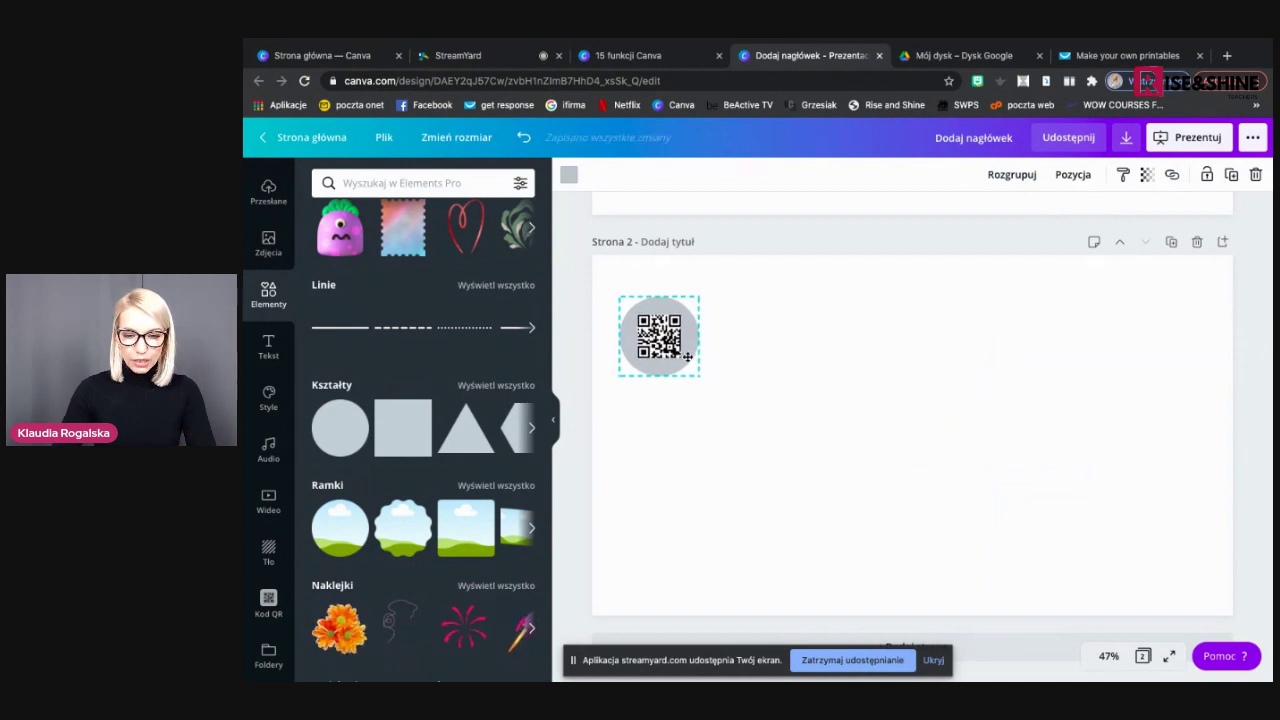
pyautogui.click(730, 370)
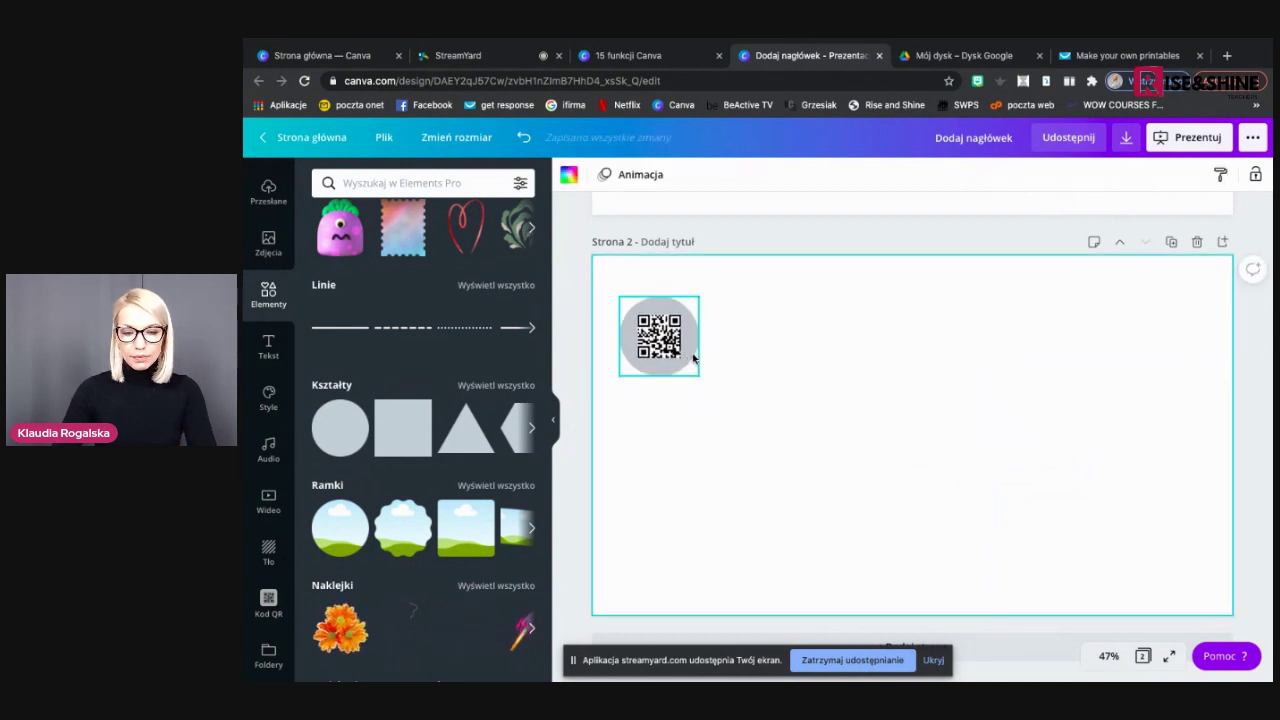
pyautogui.moveTo(694, 354); pyautogui.dragTo(709, 354)
pyautogui.click(749, 371)
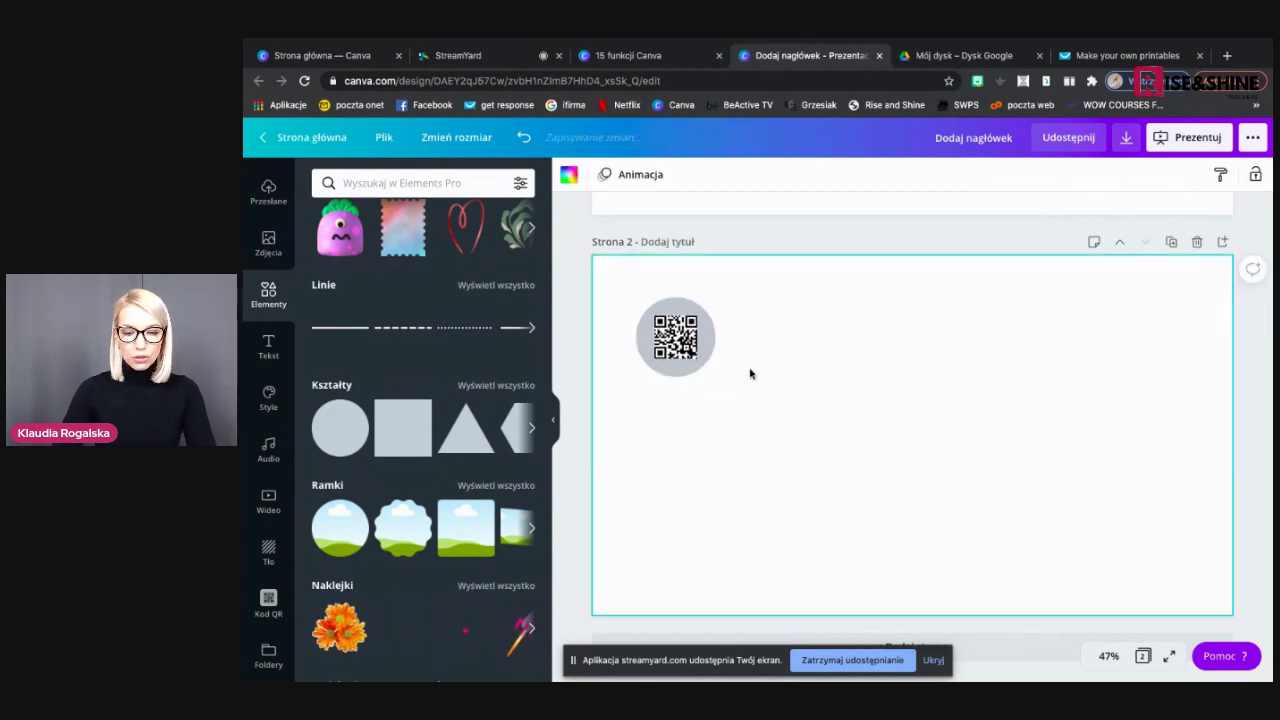
pyautogui.click(705, 368)
pyautogui.moveTo(730, 392); pyautogui.dragTo(766, 411)
pyautogui.click(815, 420)
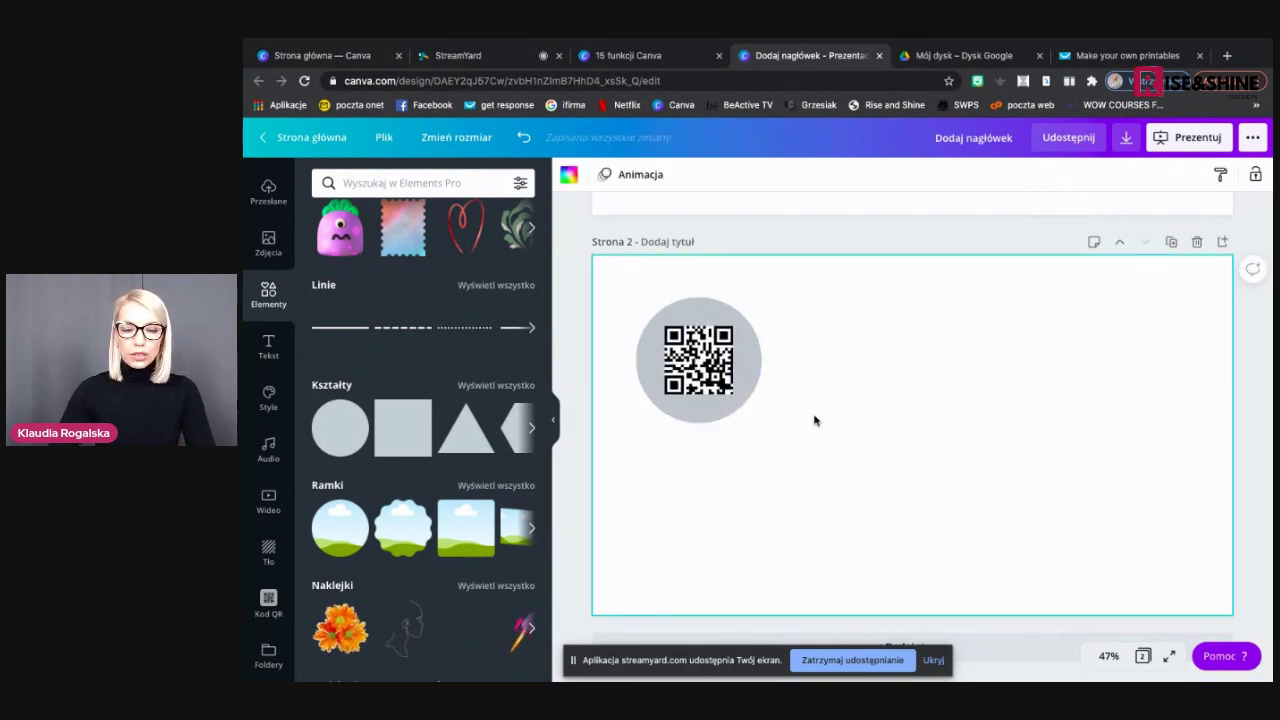
# Add an orange flower sticker, resize and move it, then delete it
pyautogui.click(340, 627)
pyautogui.moveTo(751, 577); pyautogui.dragTo(935, 411)
pyautogui.click(943, 480)
pyautogui.moveTo(1014, 388); pyautogui.dragTo(971, 395)
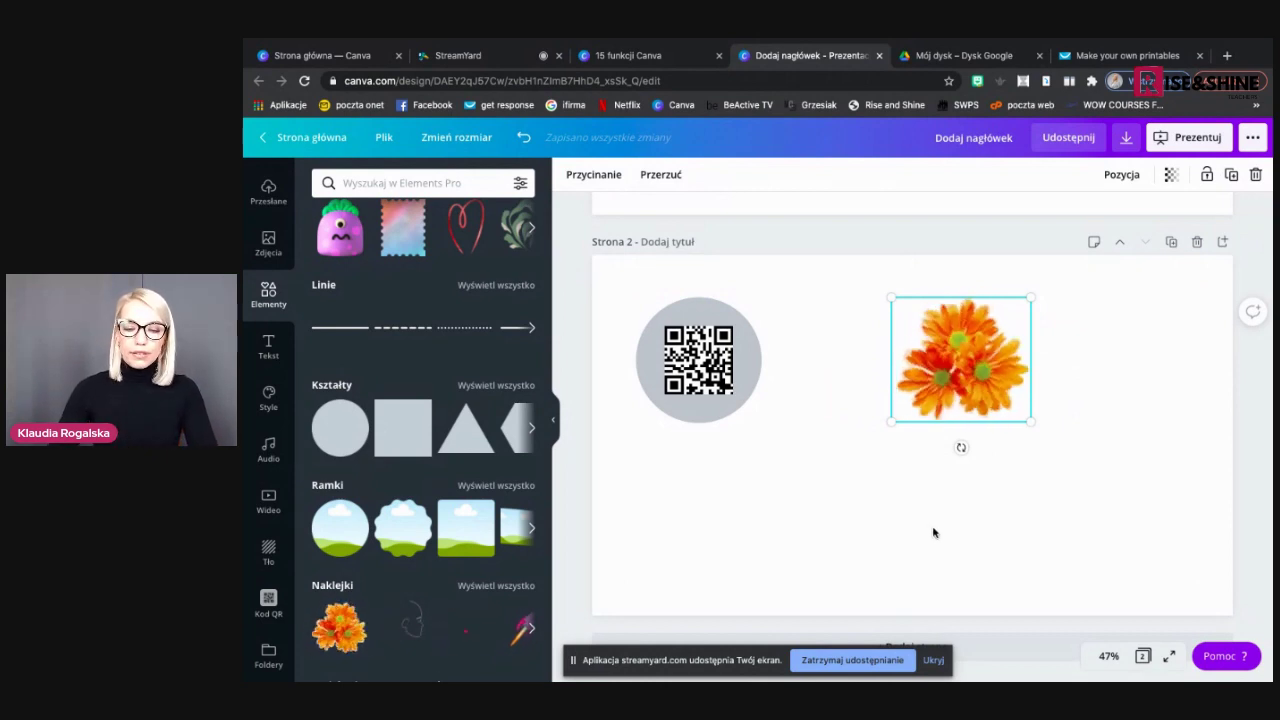
pyautogui.click(931, 531)
pyautogui.click(745, 300)
pyautogui.click(1012, 385)
pyautogui.press('Delete')
# Ungroup, place an enlarged QR code right of the circle, then show the '2. Kody QR' slide
pyautogui.click(705, 370)
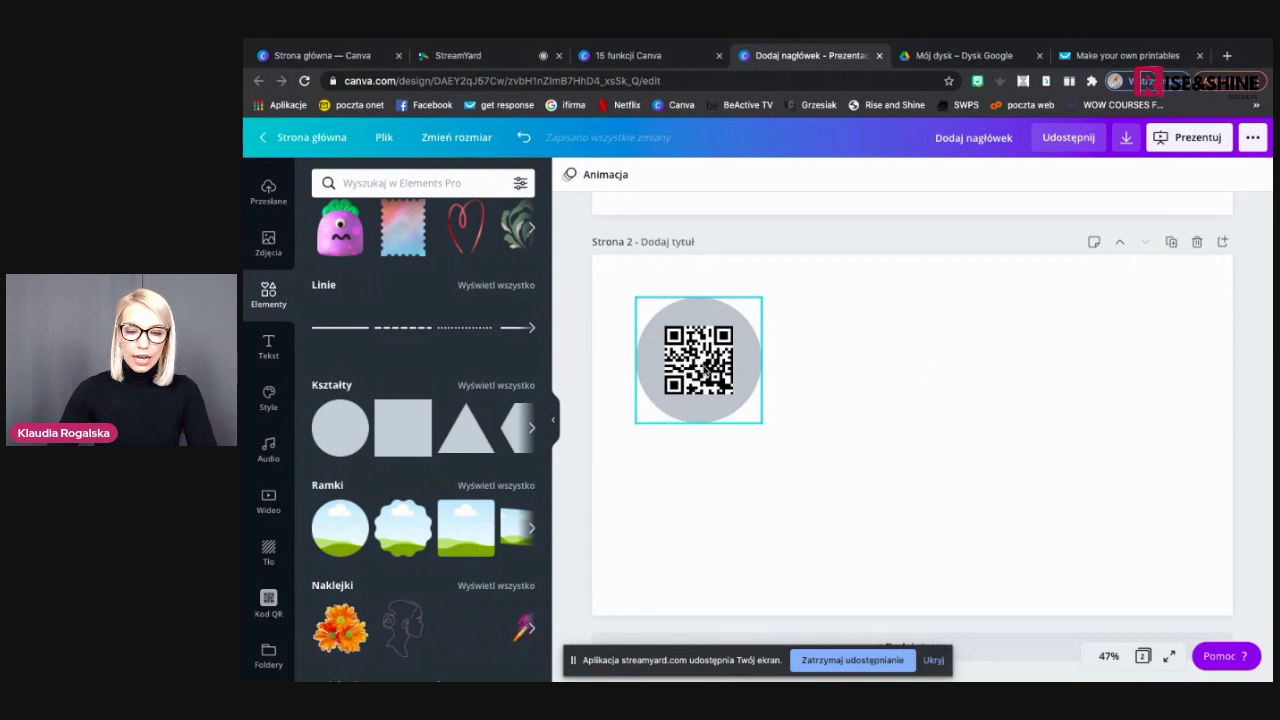
pyautogui.click(1010, 174)
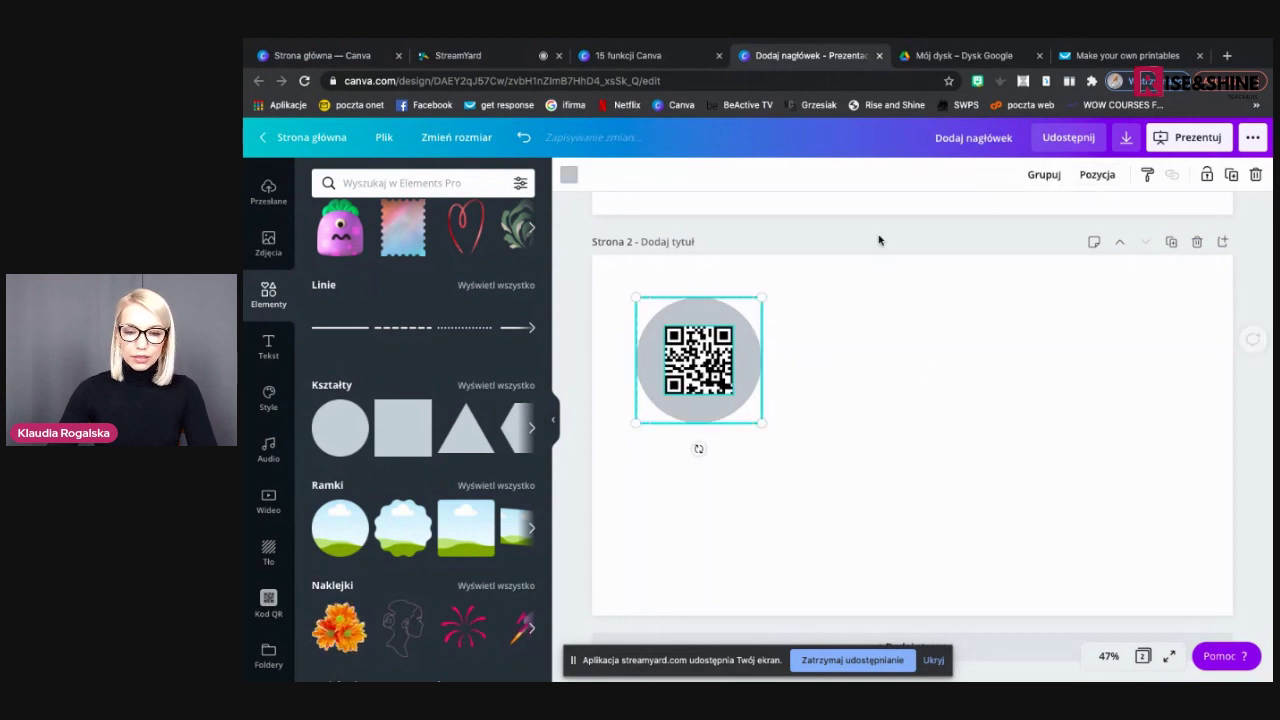
pyautogui.click(816, 394)
pyautogui.click(696, 398)
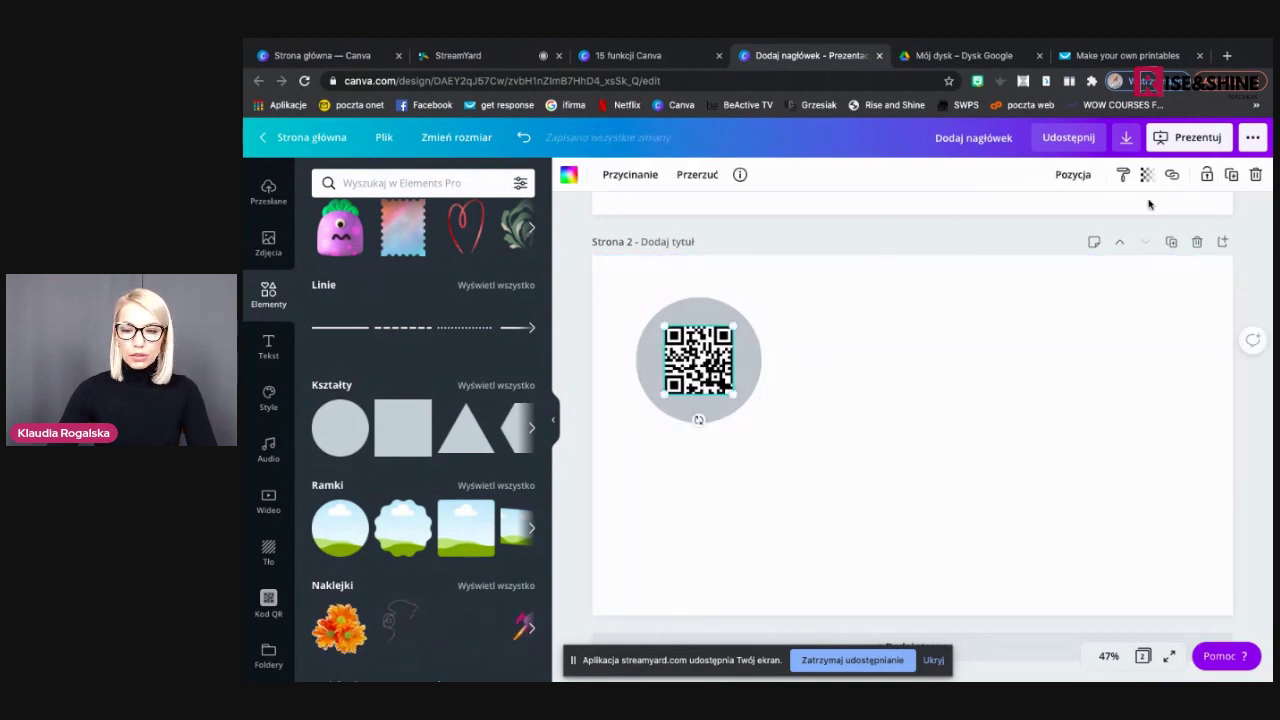
pyautogui.moveTo(732, 386); pyautogui.dragTo(1006, 457)
pyautogui.click(1020, 531)
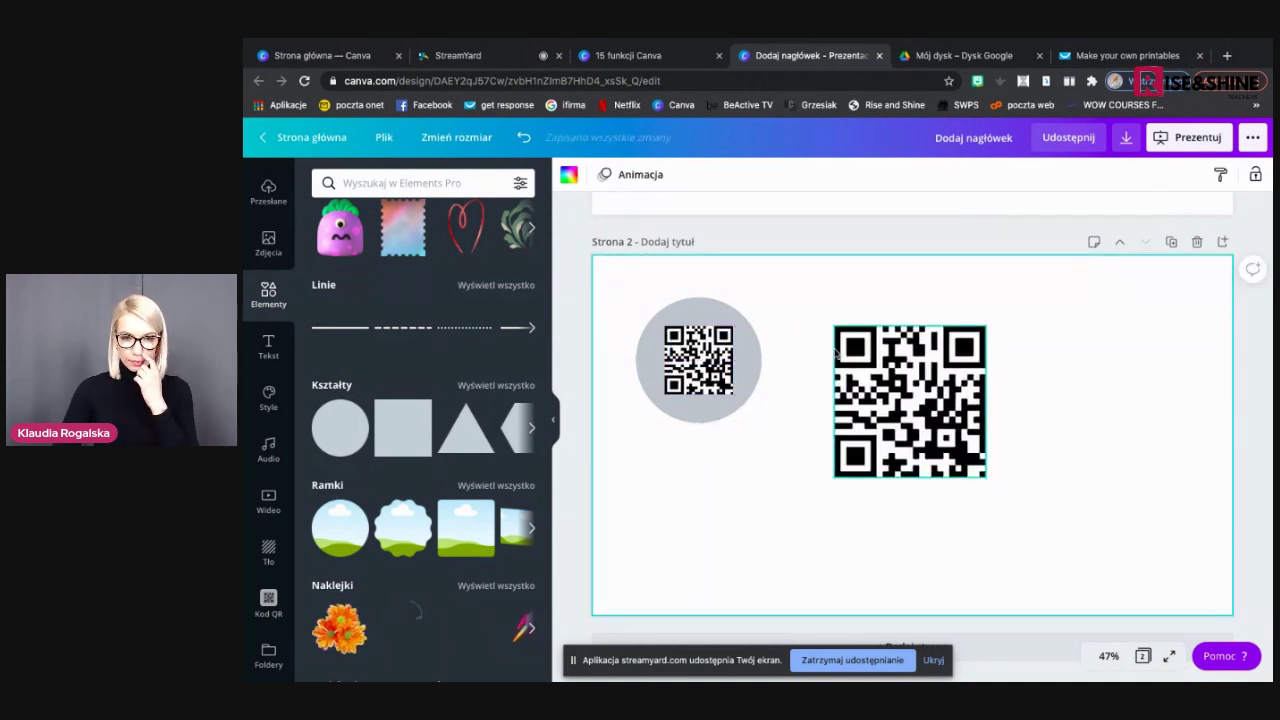
pyautogui.click(650, 56)
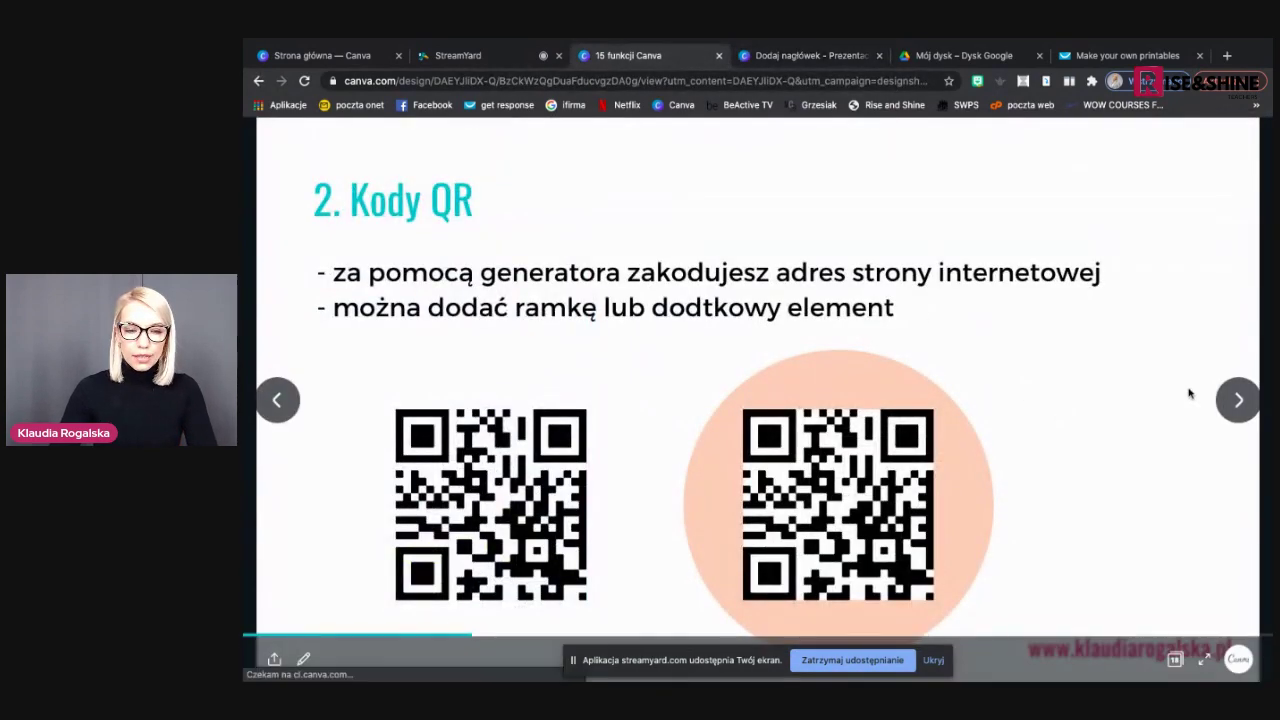
# Advance to the '3. Spirala tekstowa' slide, then return to the design
pyautogui.click(1189, 393)
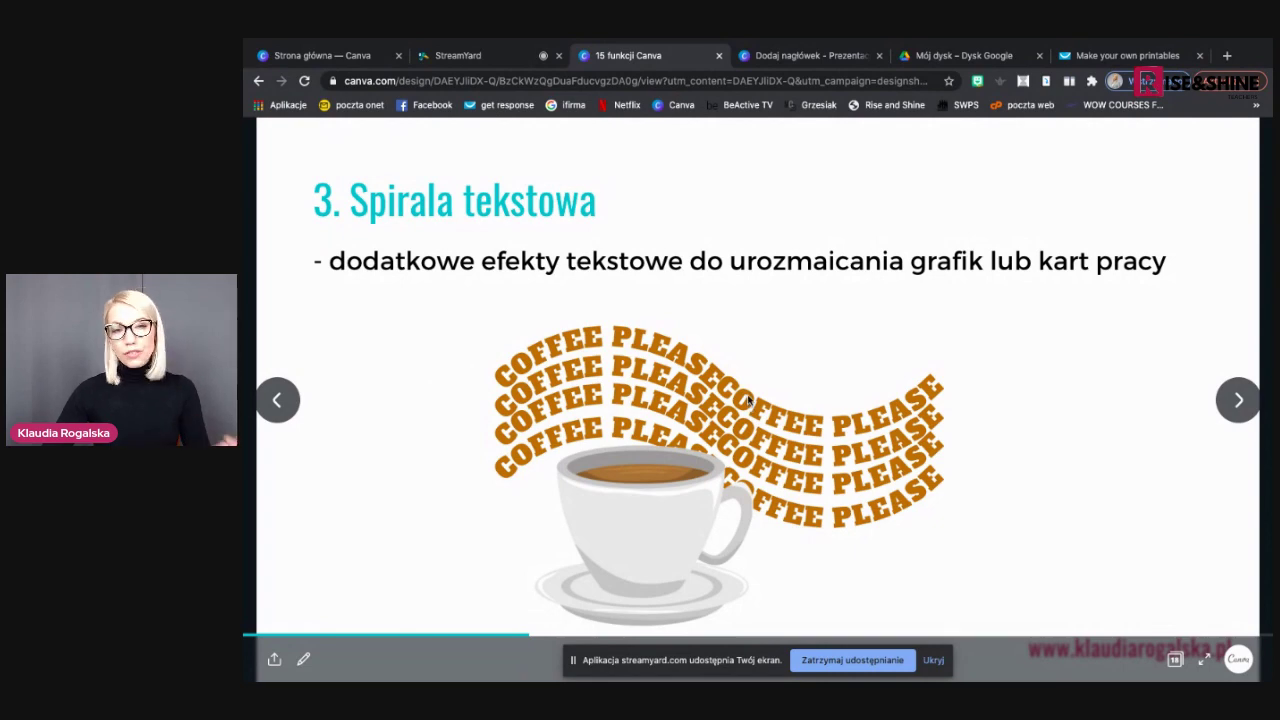
pyautogui.click(806, 55)
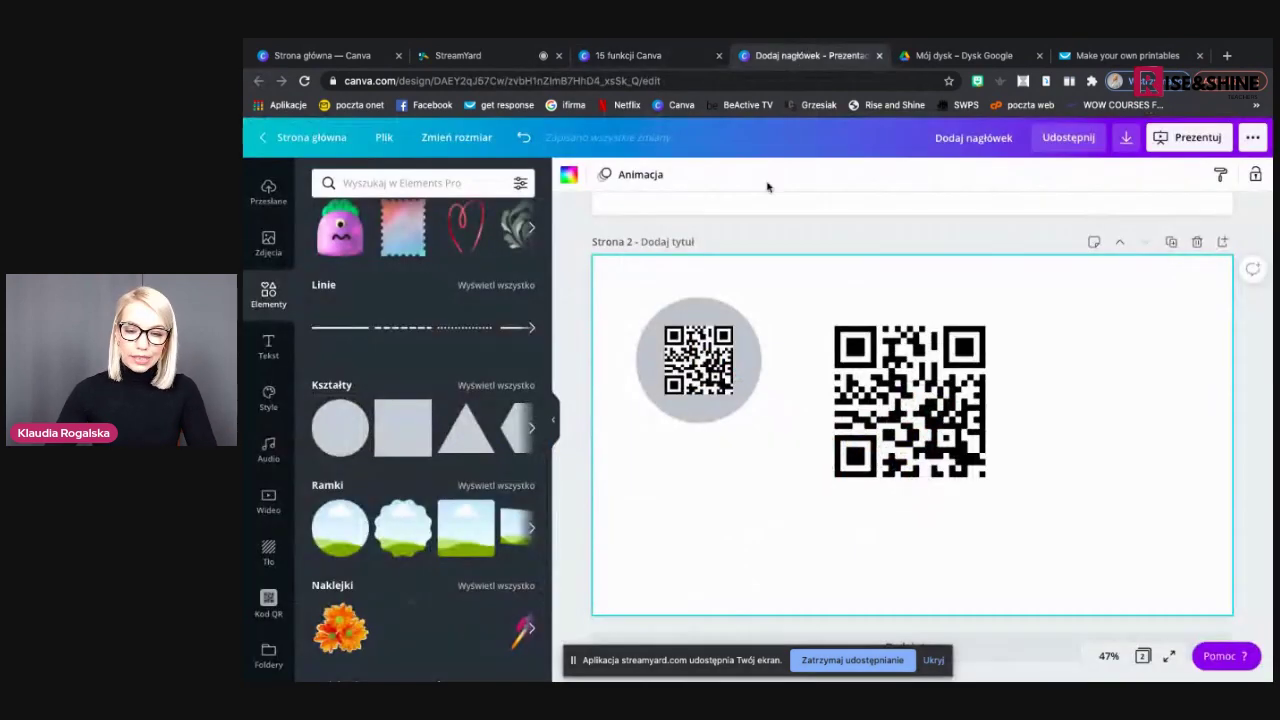
# Add a blank page 3 with a default heading positioned up and left
pyautogui.click(866, 641)
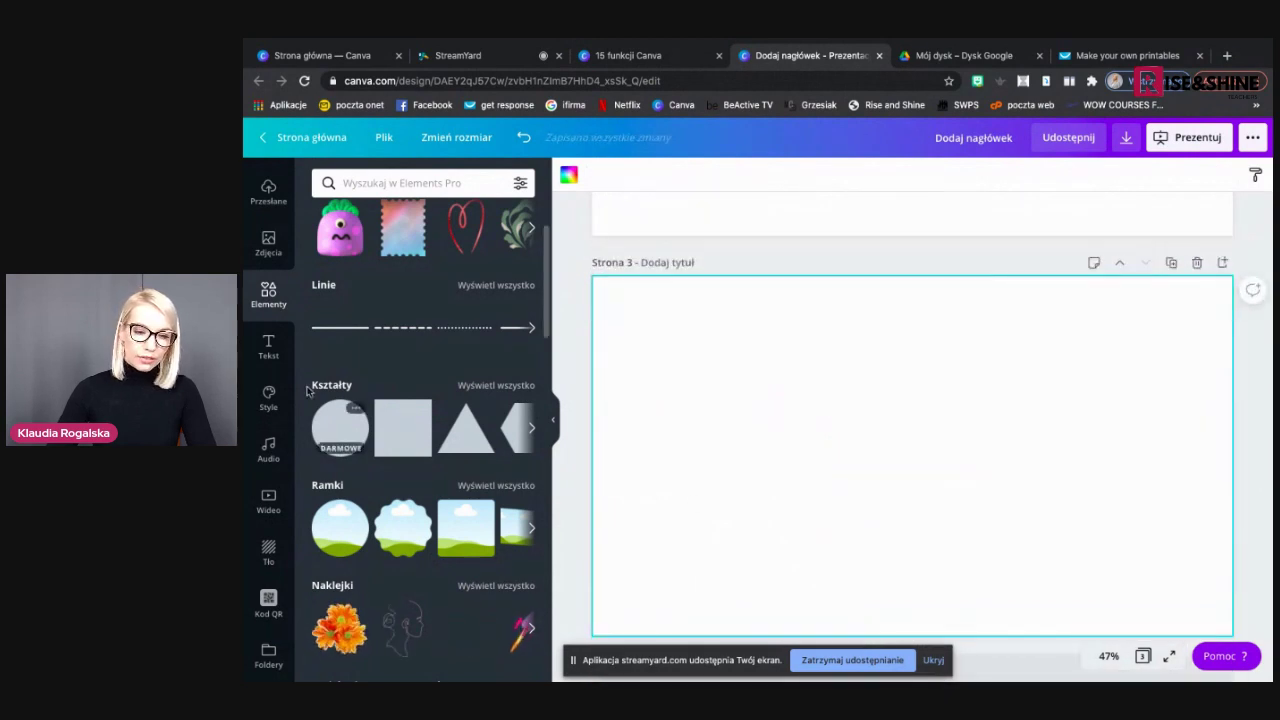
pyautogui.click(265, 348)
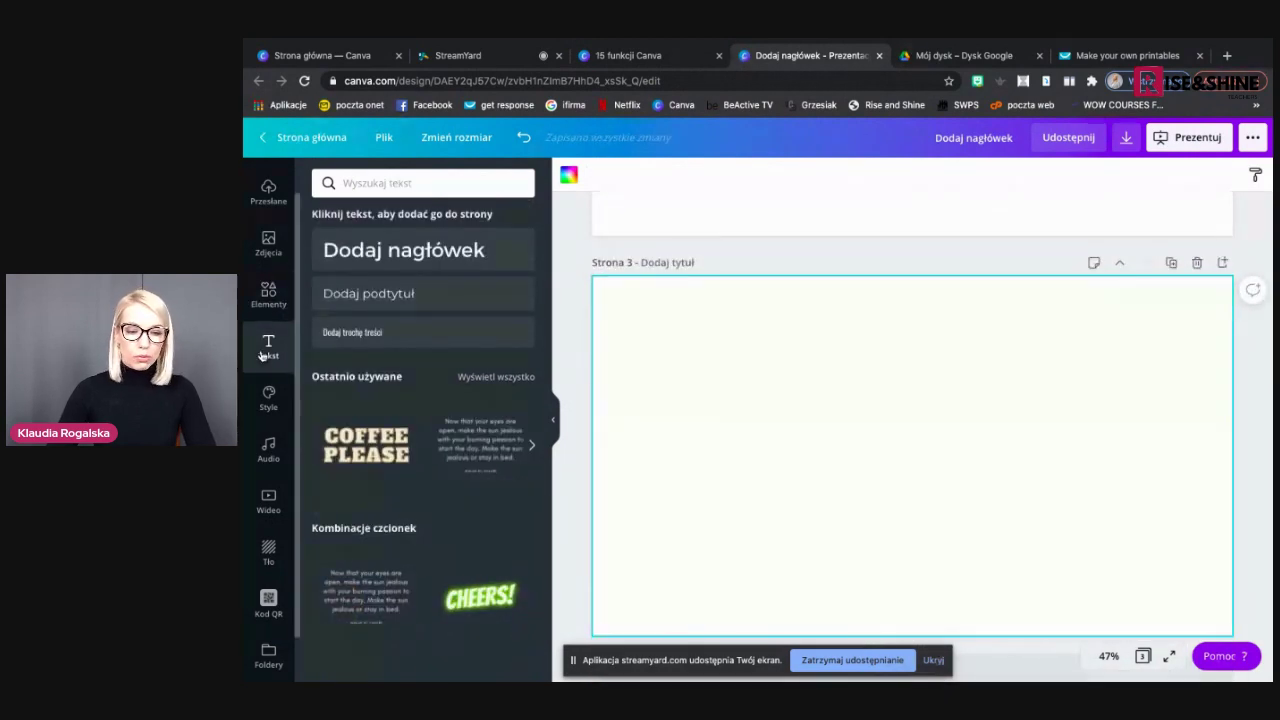
pyautogui.click(400, 249)
pyautogui.moveTo(924, 489); pyautogui.dragTo(737, 386)
# Type 'Dowolny tekst wpisać' into the heading and raise its font size six steps
pyautogui.write('D')
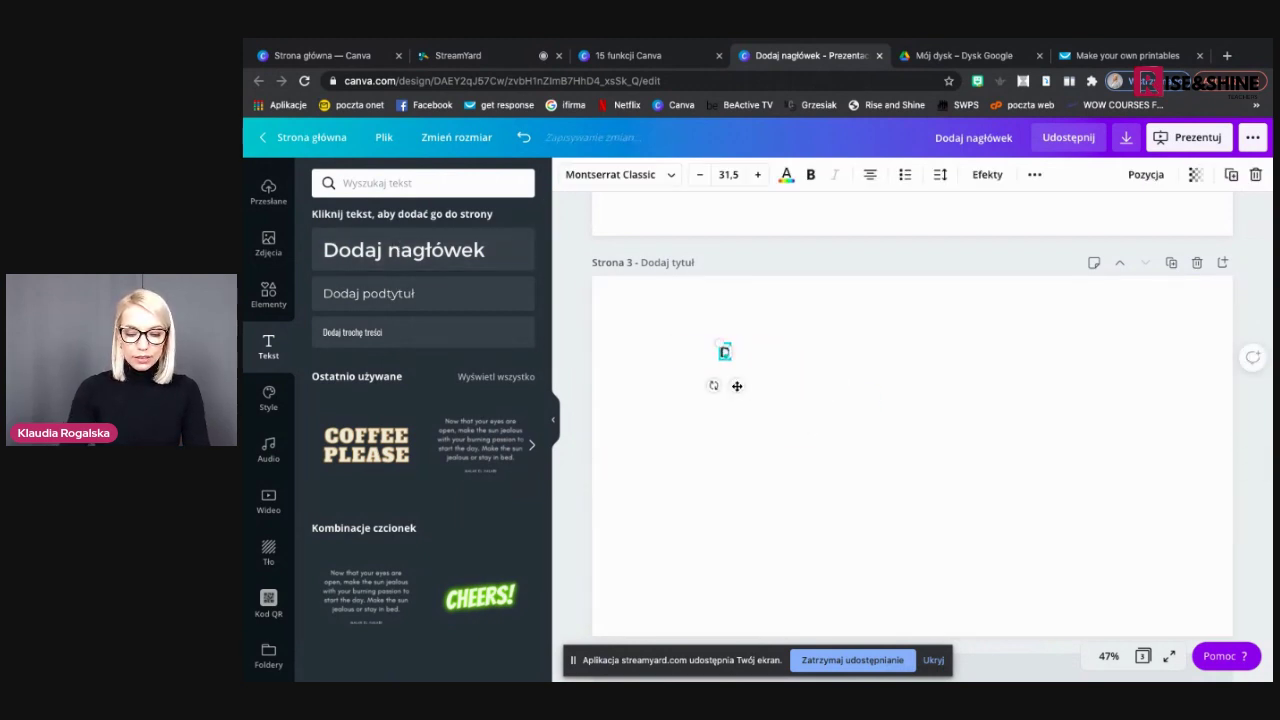
pyautogui.write('owolny tekst wpisać')
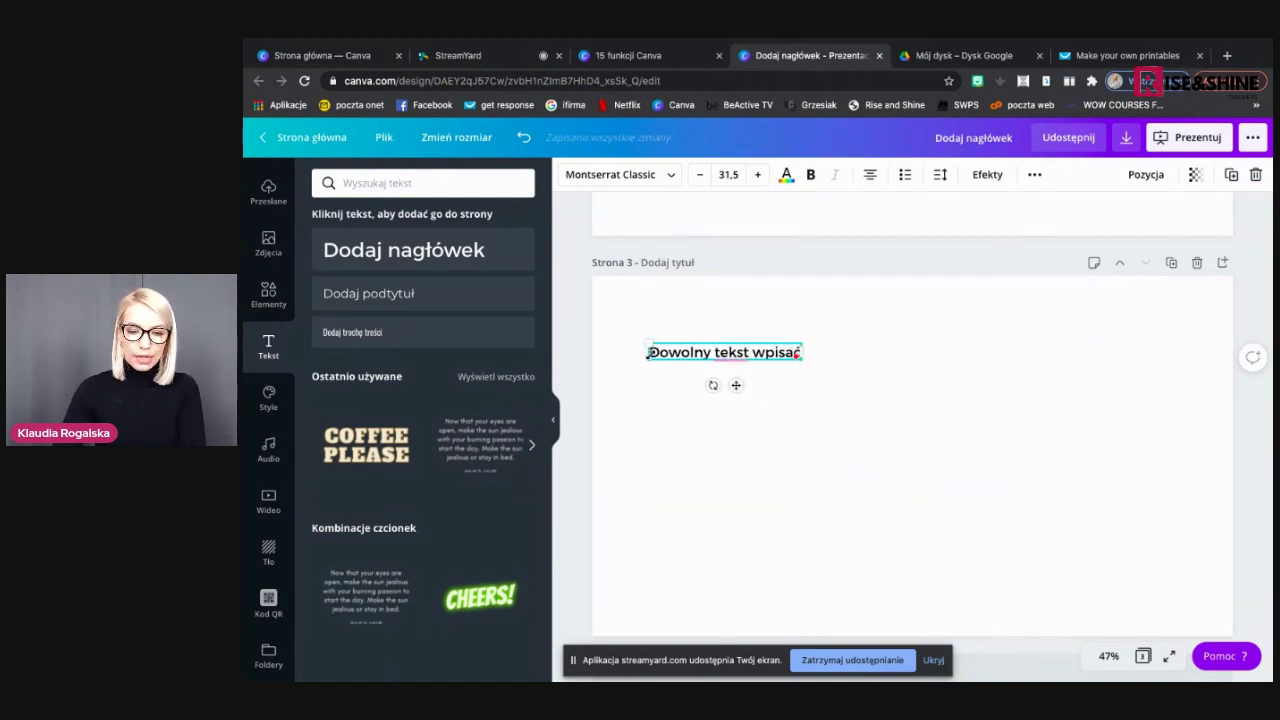
pyautogui.moveTo(673, 351); pyautogui.dragTo(782, 353)
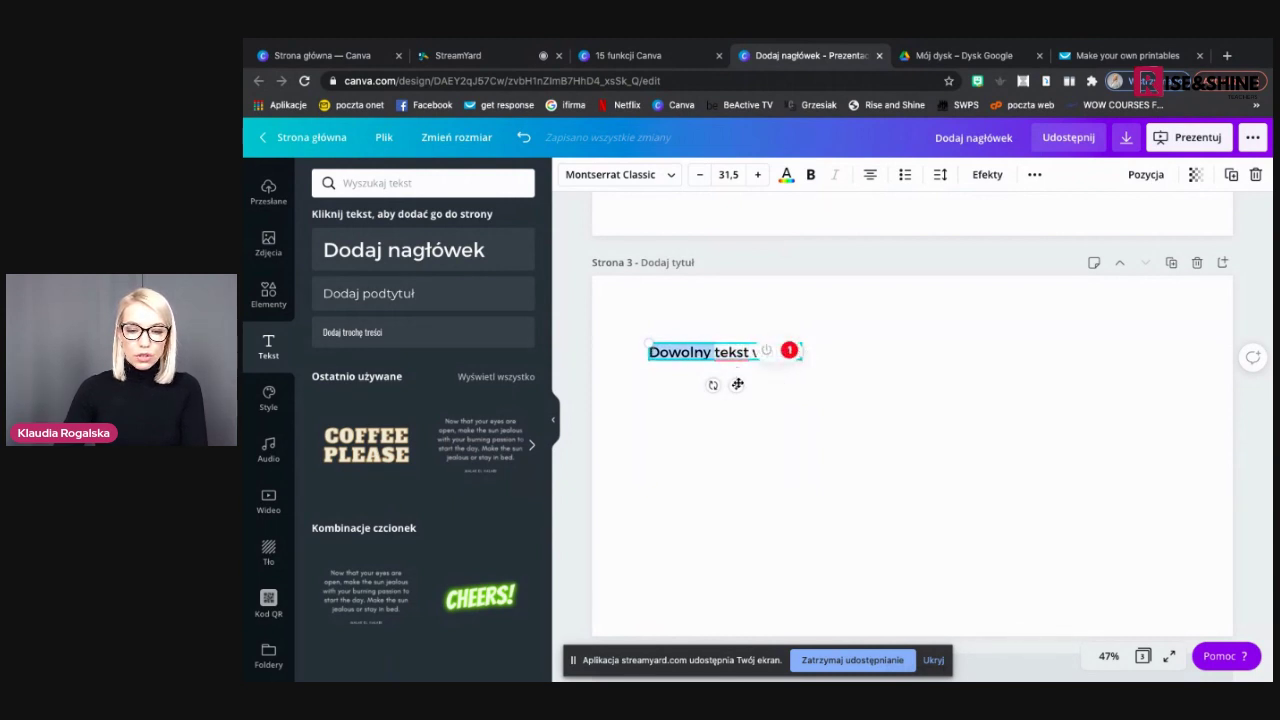
pyautogui.click(787, 405)
pyautogui.doubleClick(781, 352)
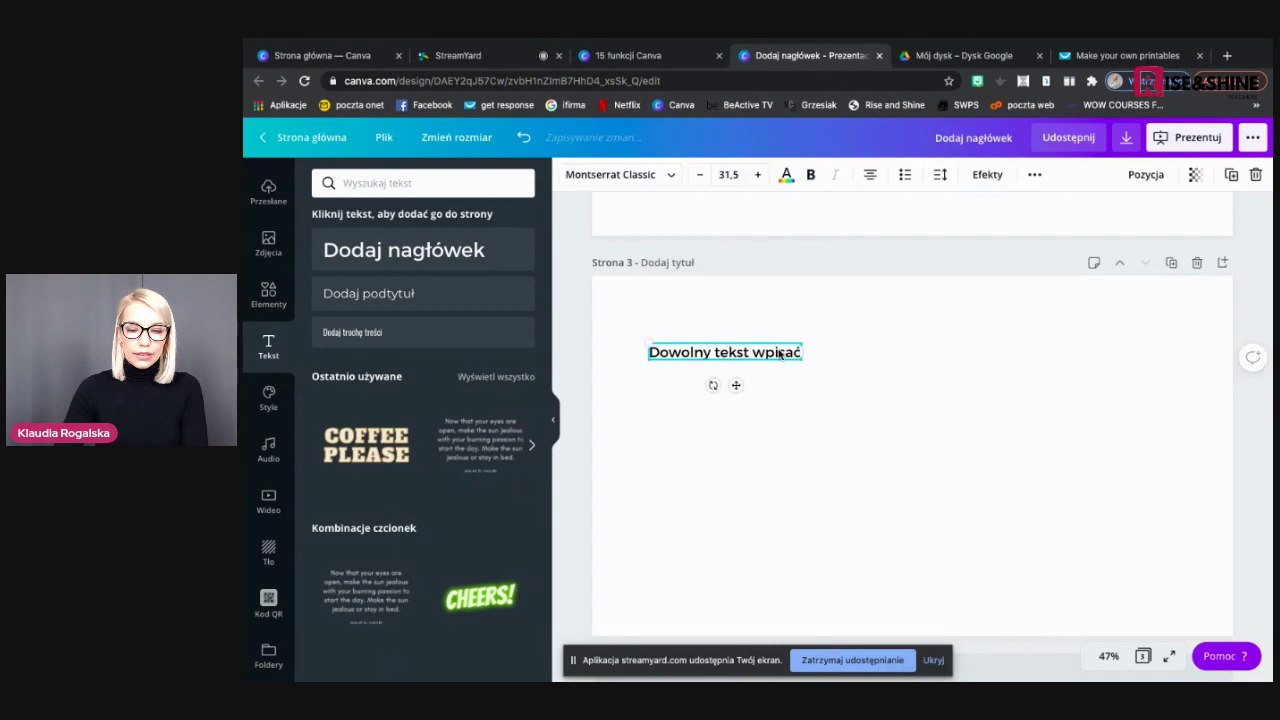
pyautogui.click(757, 175)
pyautogui.click(757, 175)
pyautogui.click(757, 175)
pyautogui.click(757, 175)
pyautogui.click(757, 175)
pyautogui.click(757, 175)
pyautogui.click(757, 175)
pyautogui.click(757, 175)
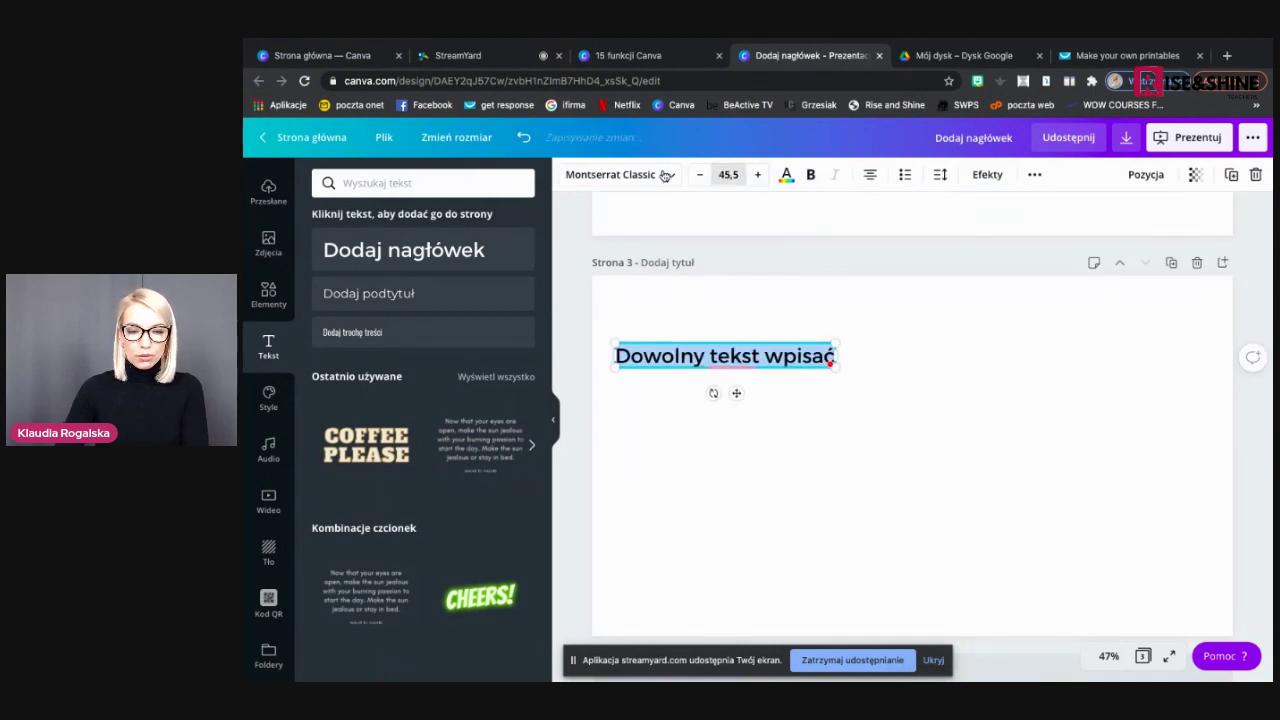
# Change the heading font to Oswald
pyautogui.click(665, 175)
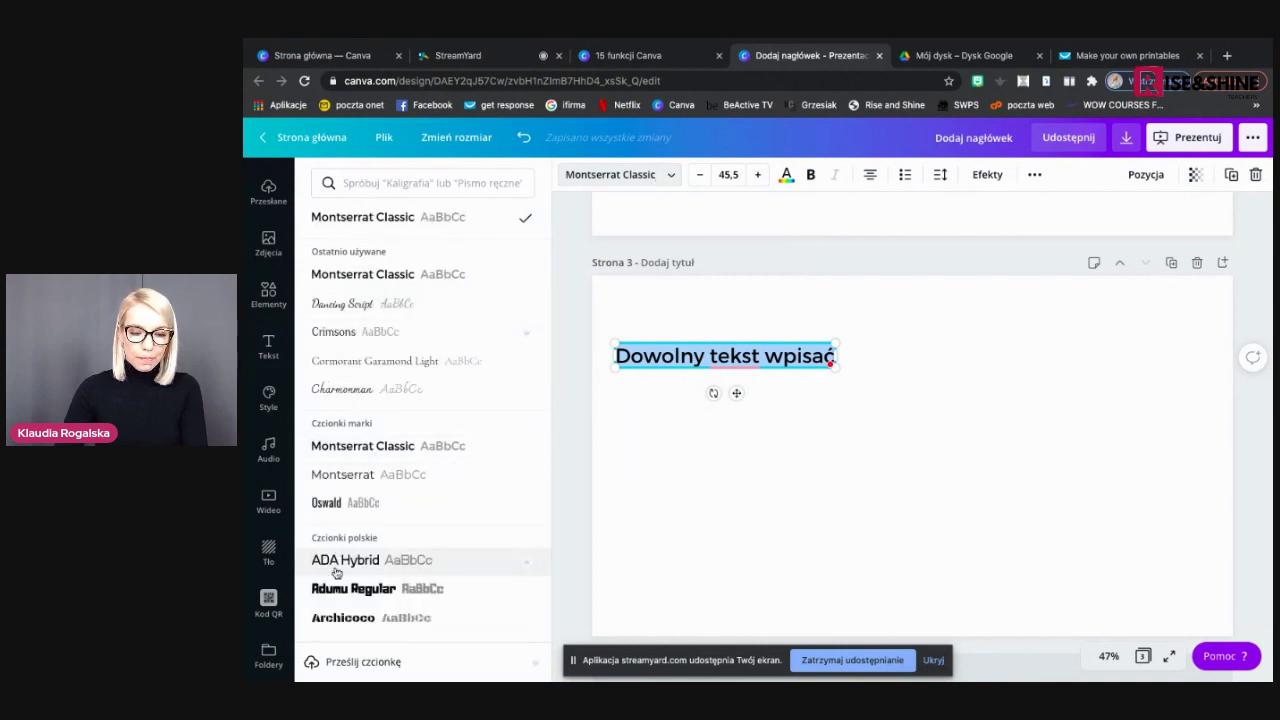
pyautogui.click(330, 508)
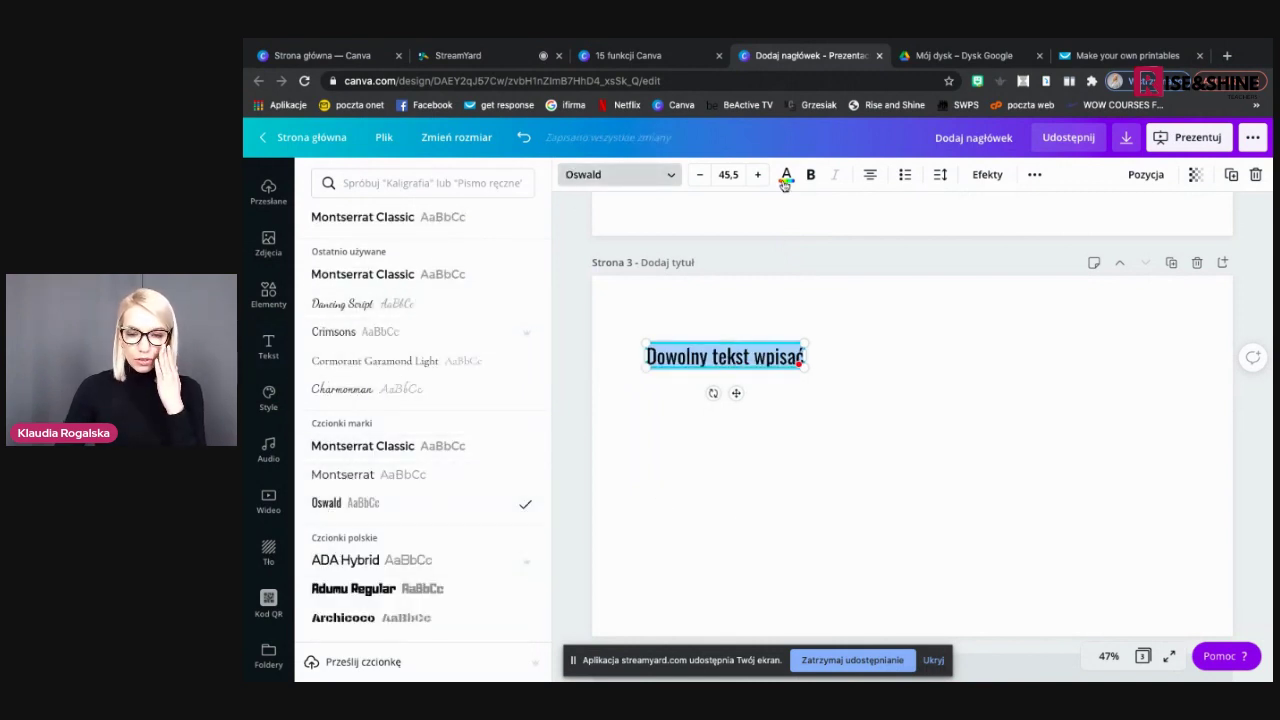
pyautogui.click(786, 176)
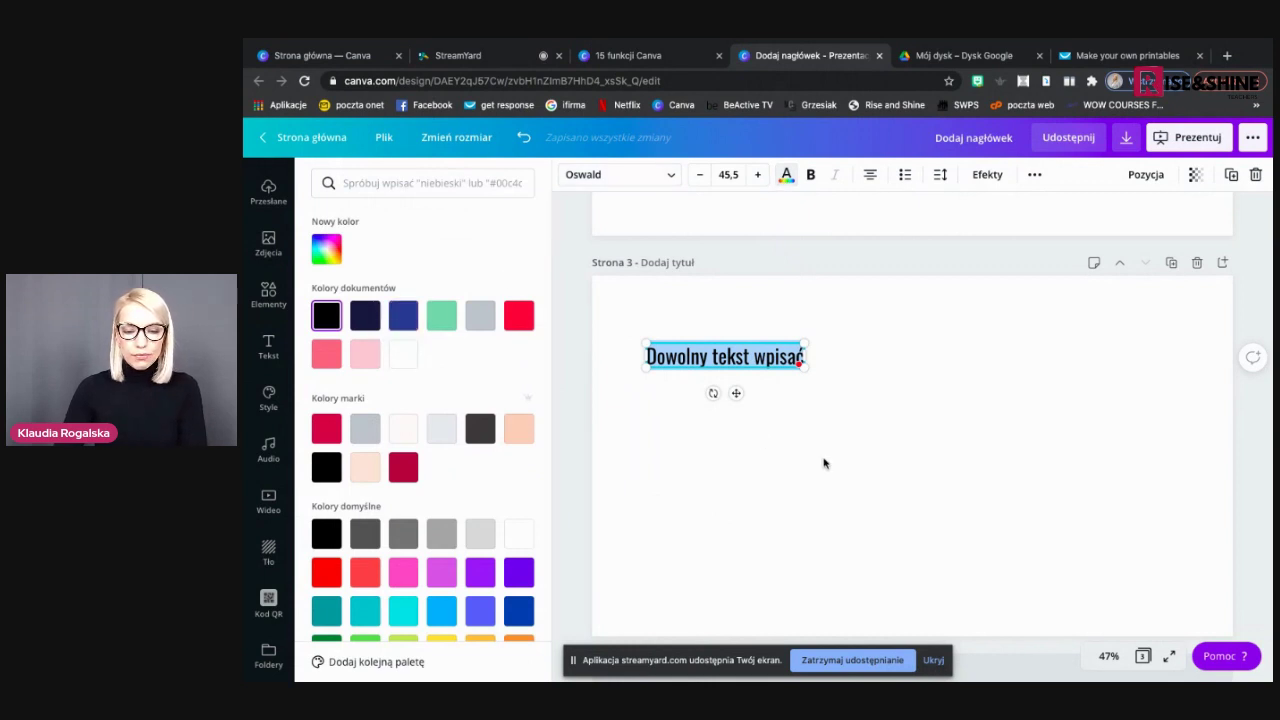
pyautogui.press('Escape')
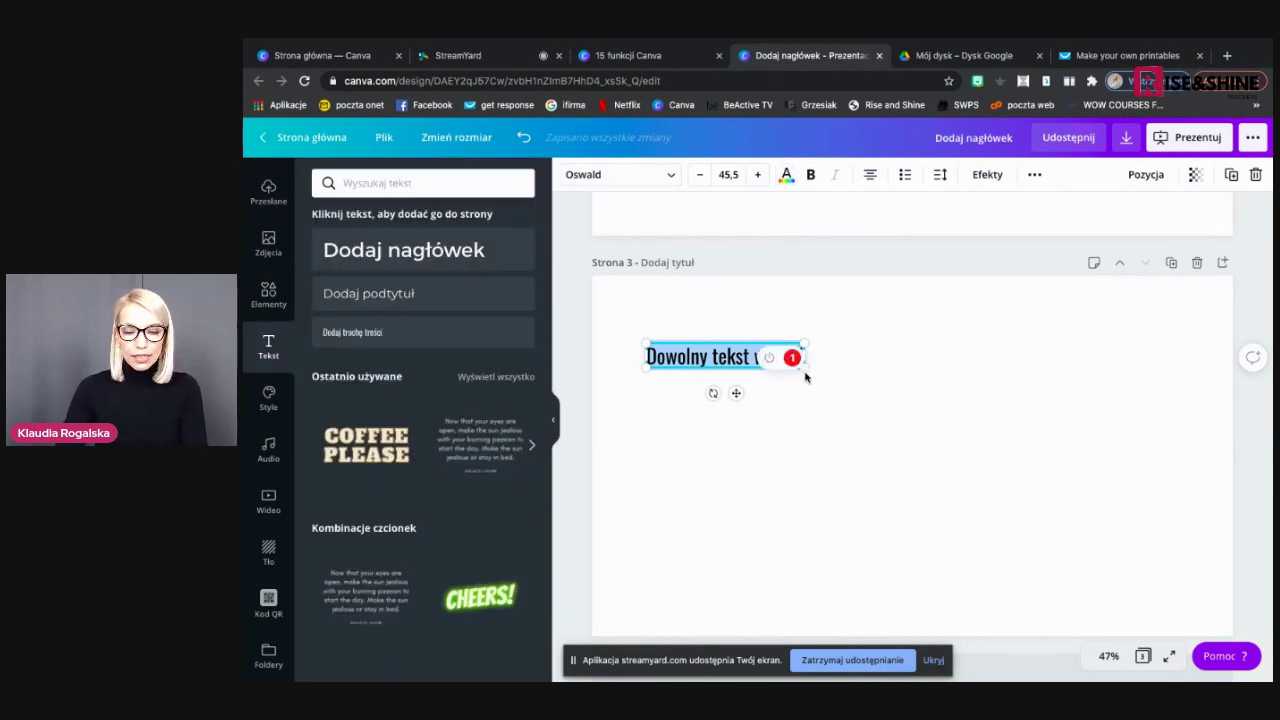
# Enlarge the heading to font size 86,5
pyautogui.click(812, 456)
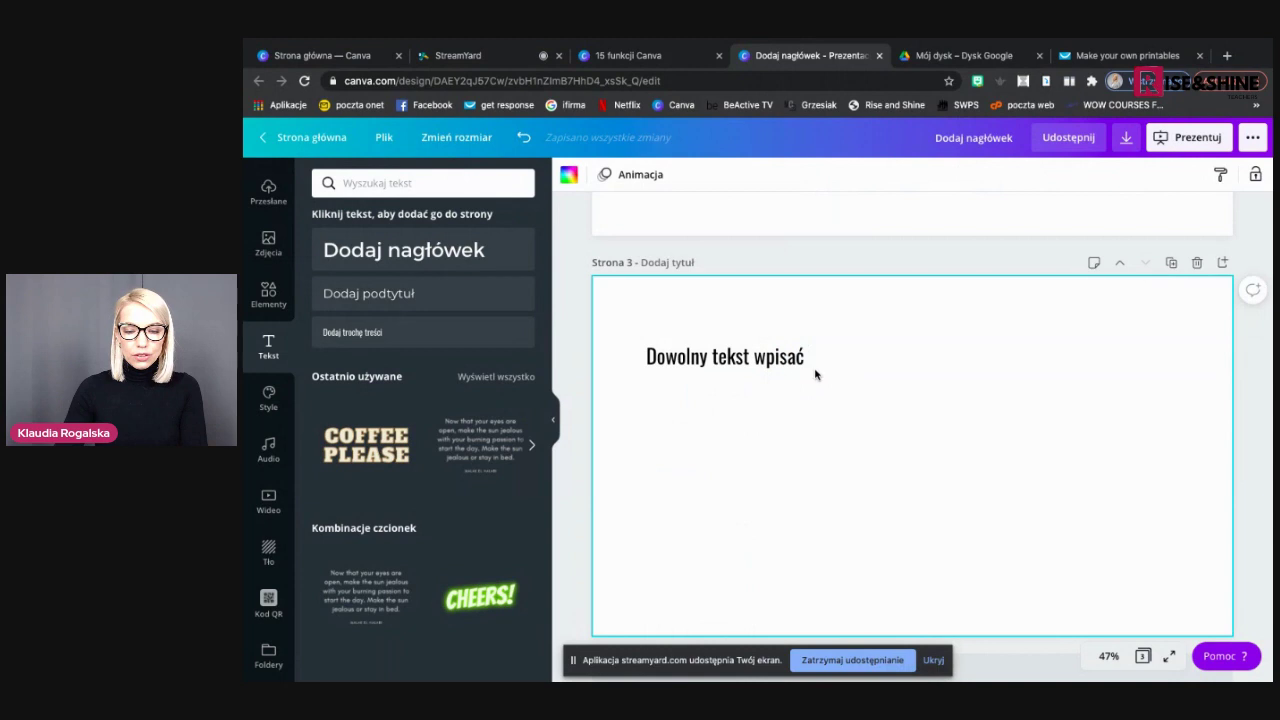
pyautogui.click(806, 364)
pyautogui.moveTo(812, 369); pyautogui.dragTo(945, 408)
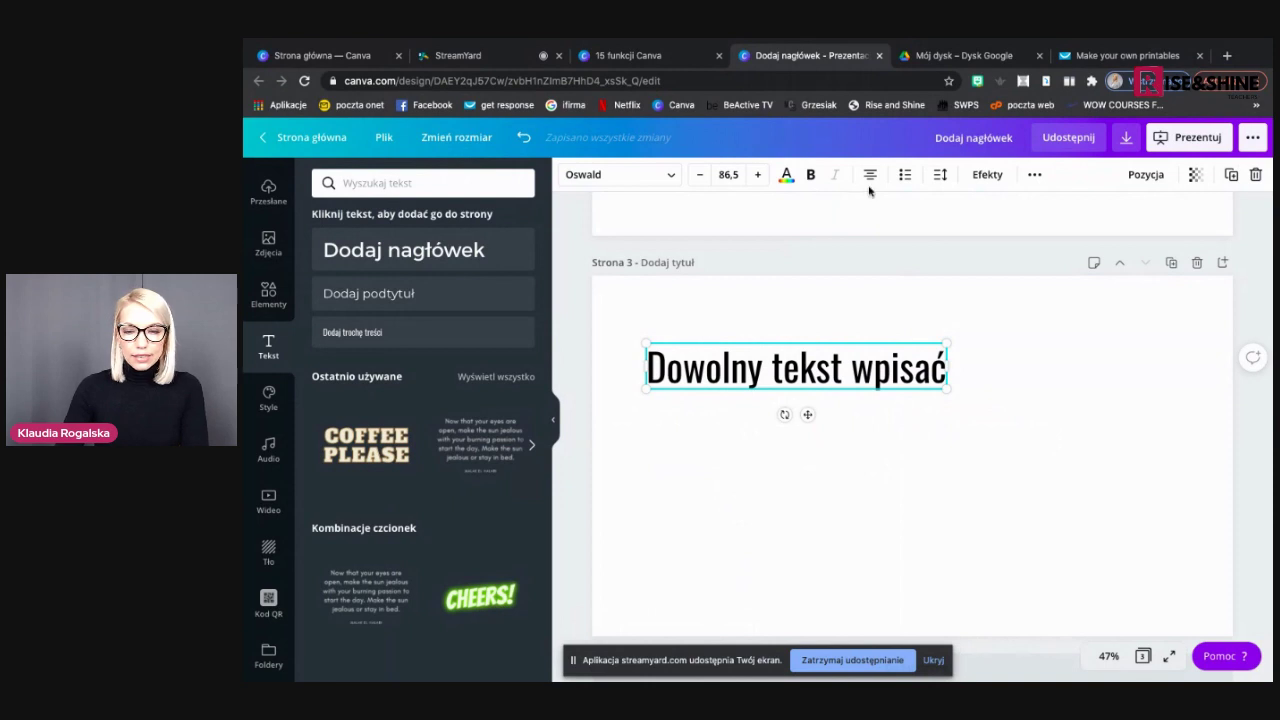
pyautogui.doubleClick(916, 357)
pyautogui.click(931, 368)
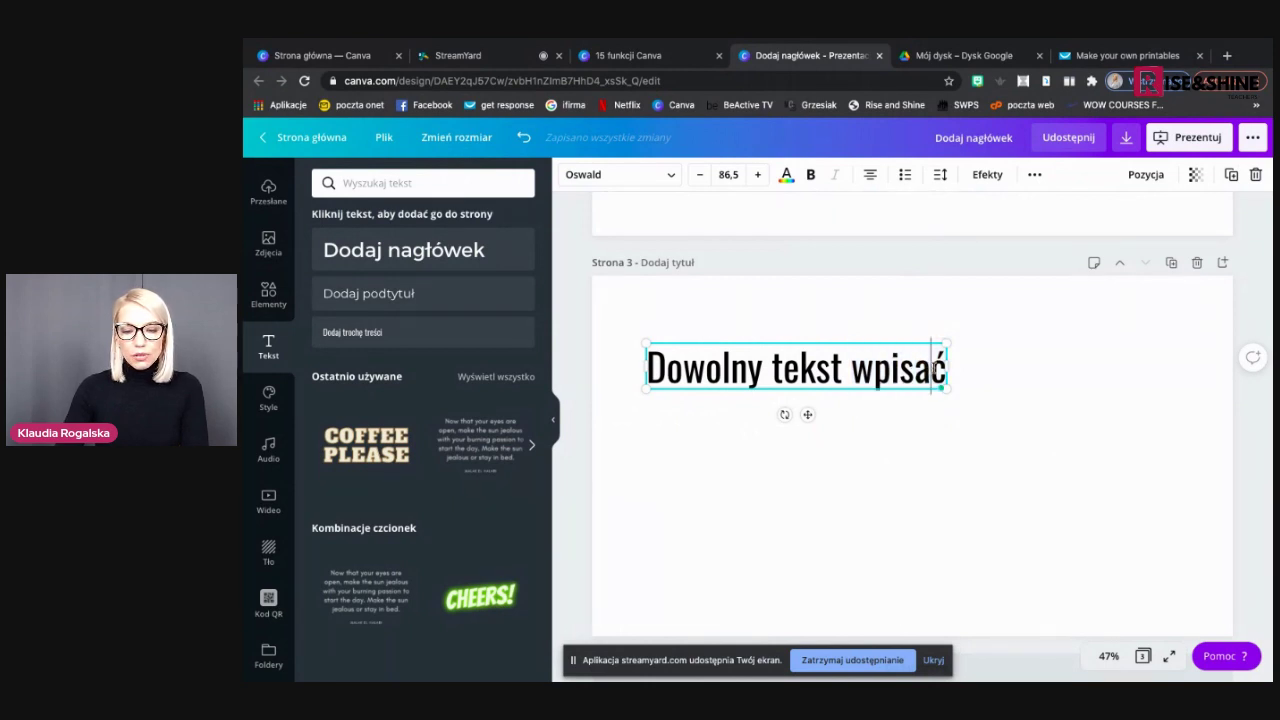
pyautogui.hotkey('ctrl', 'a')
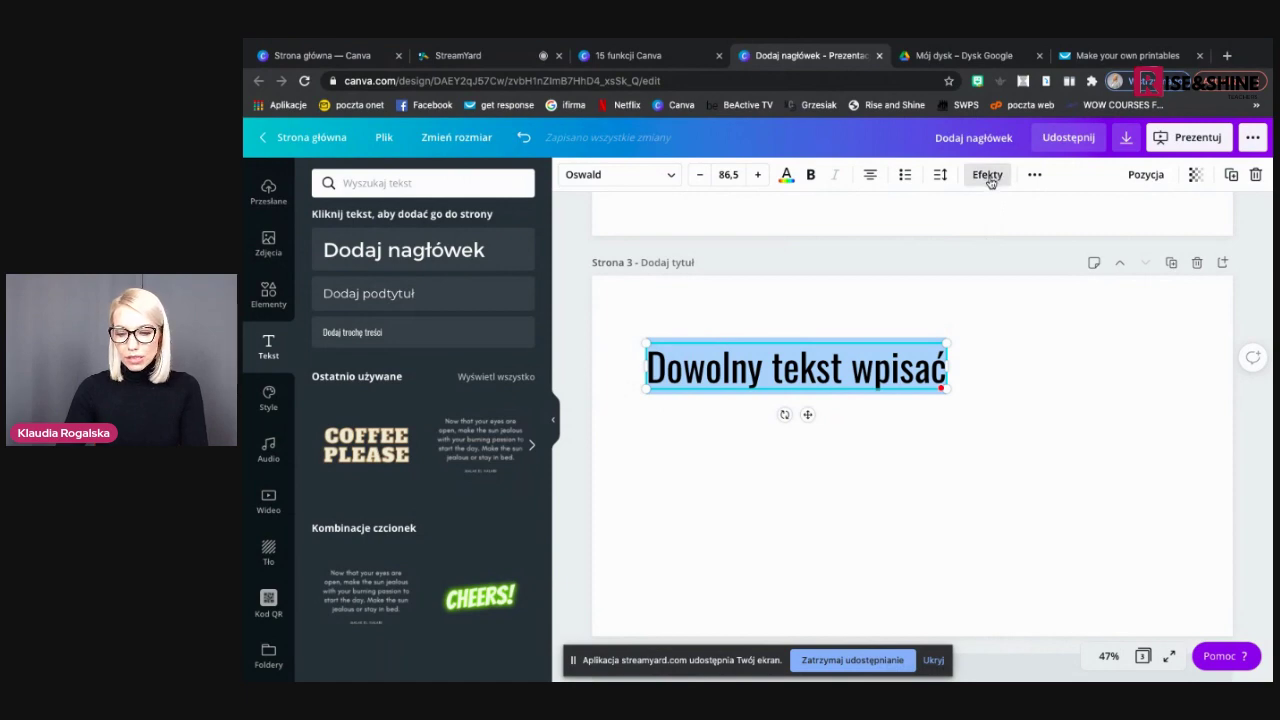
pyautogui.hotkey('ctrl', '+')
pyautogui.hotkey('ctrl', '+')
pyautogui.hotkey('ctrl', '+')
pyautogui.hotkey('ctrl', '+')
pyautogui.hotkey('ctrl', '+')
pyautogui.hotkey('ctrl', '+')
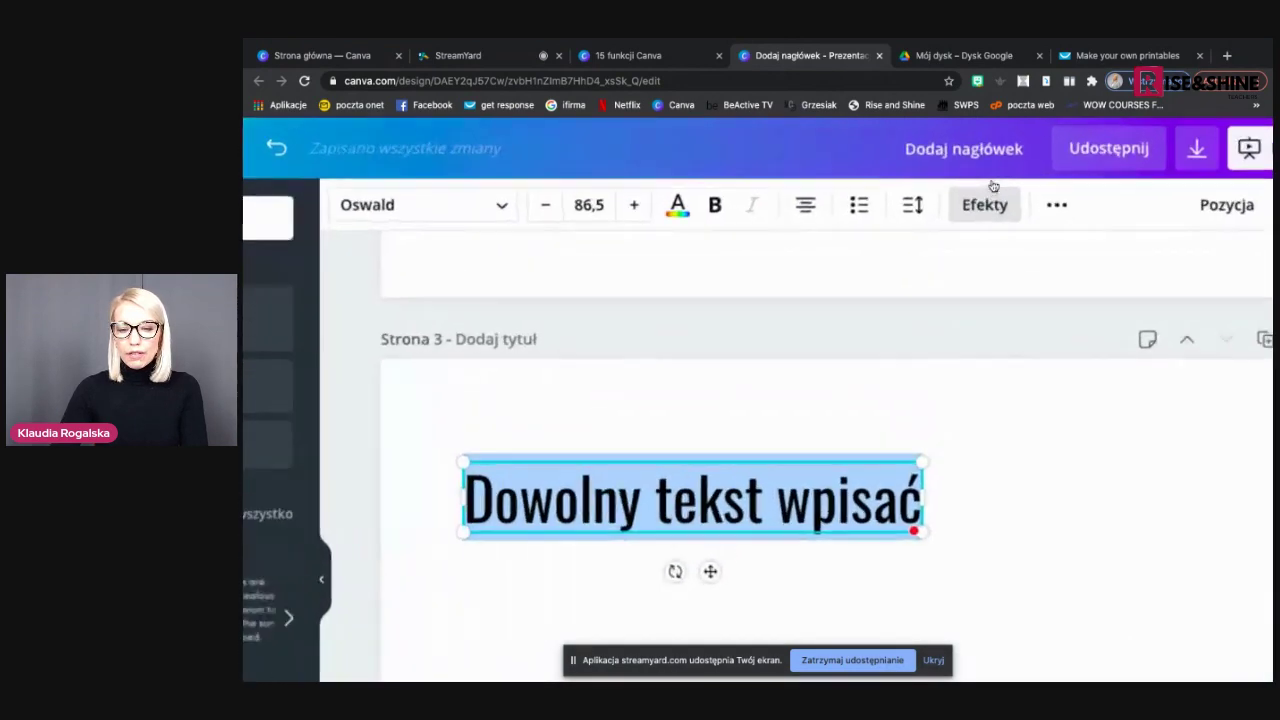
pyautogui.scroll(-5, 964, 321)
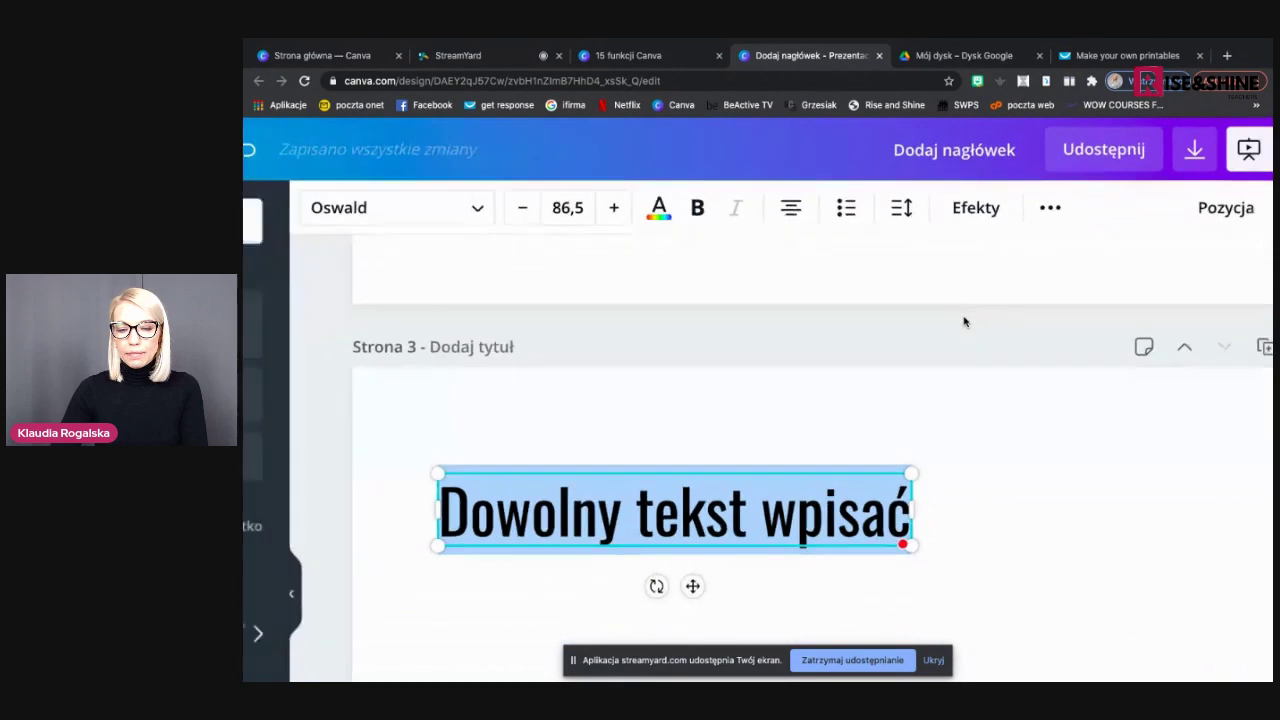
# Apply the Cieniowane shadow to the heading with offset 68
pyautogui.click(985, 174)
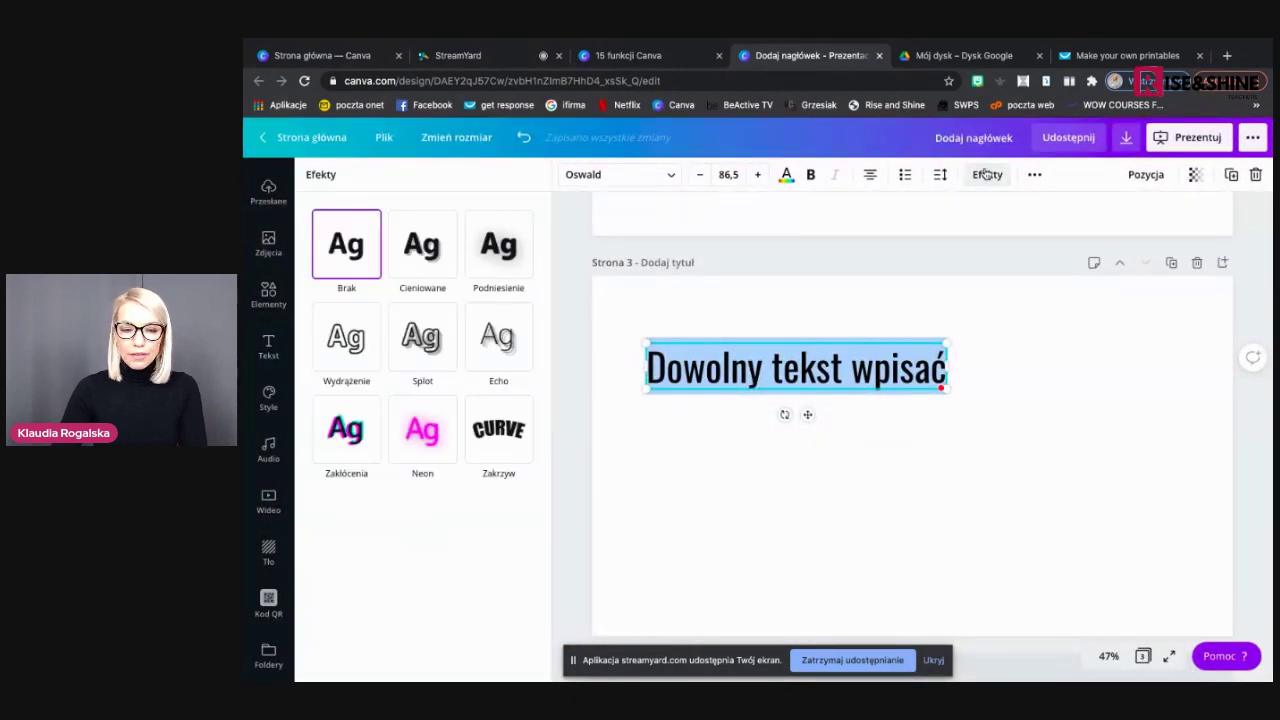
pyautogui.click(424, 258)
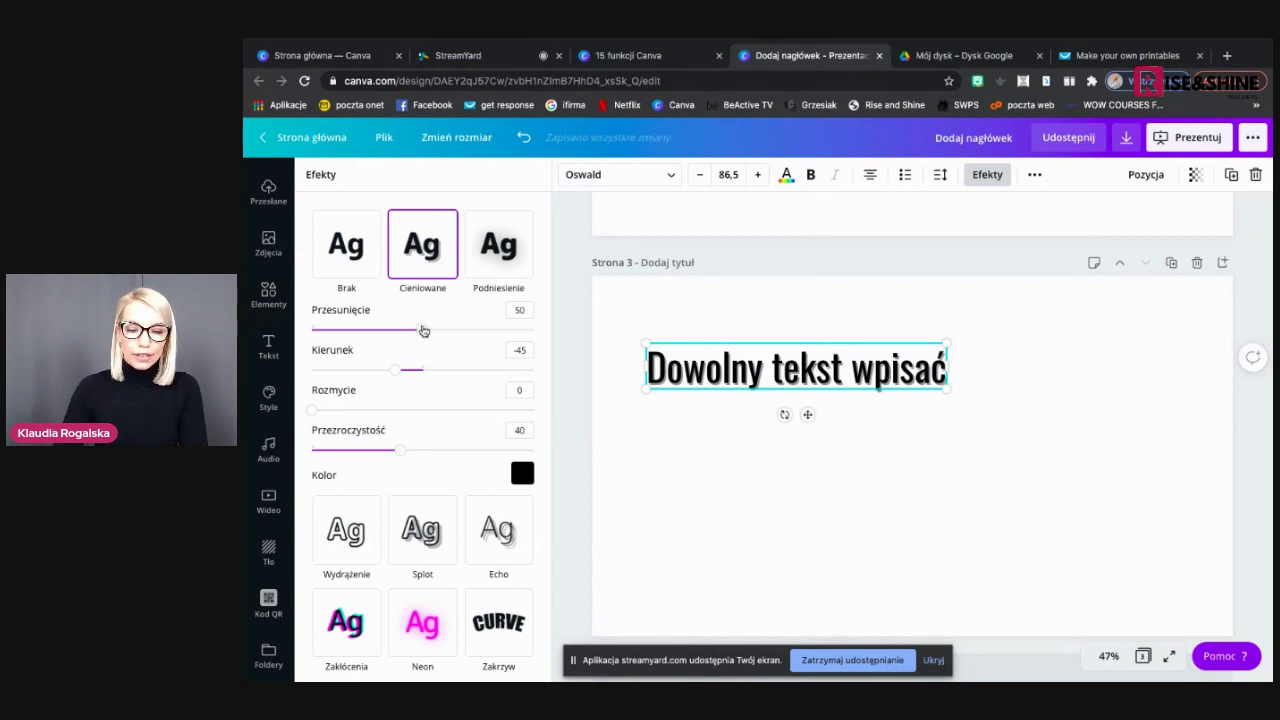
pyautogui.moveTo(424, 331); pyautogui.dragTo(463, 343)
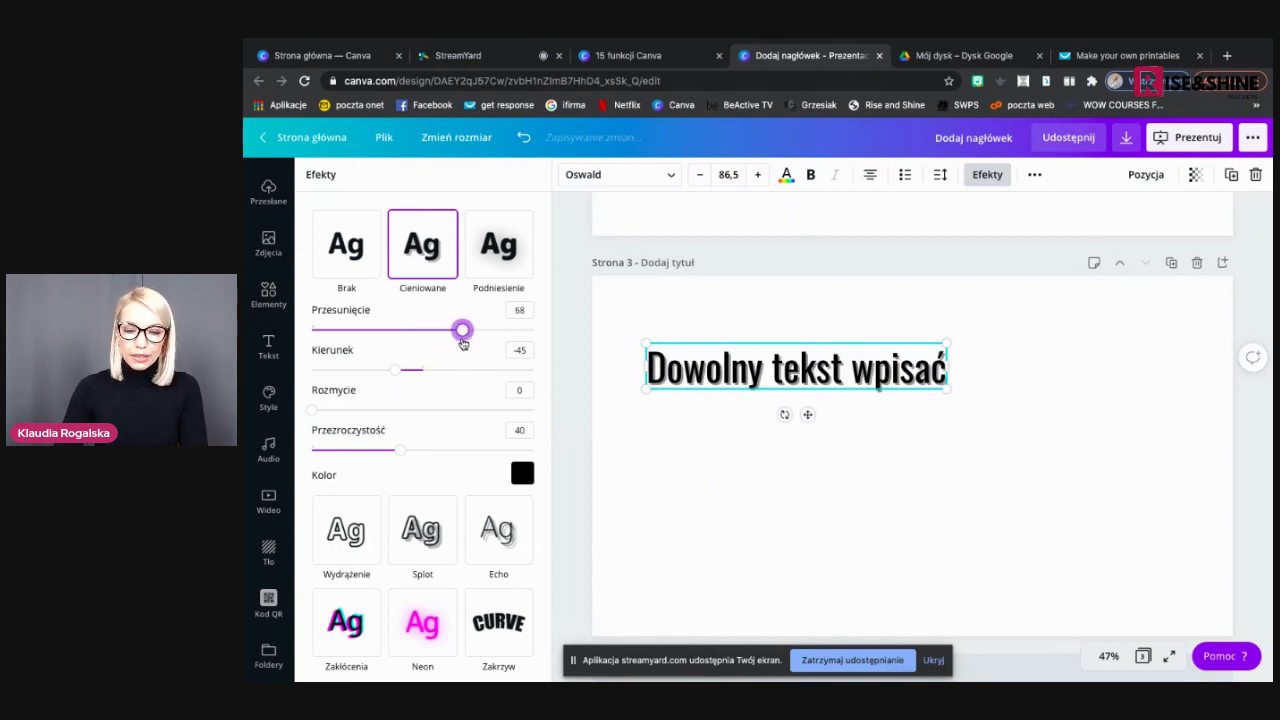
# Place a copy of the heading below the original and select its text
pyautogui.click(766, 482)
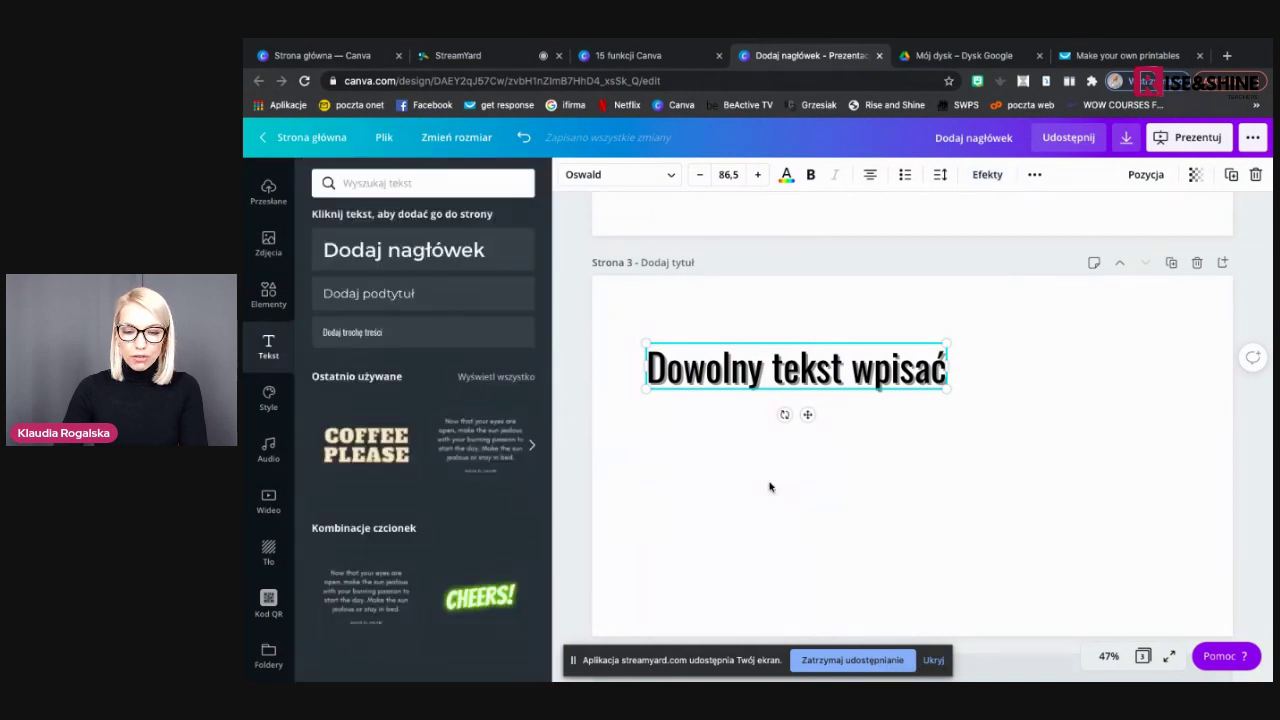
pyautogui.click(917, 346)
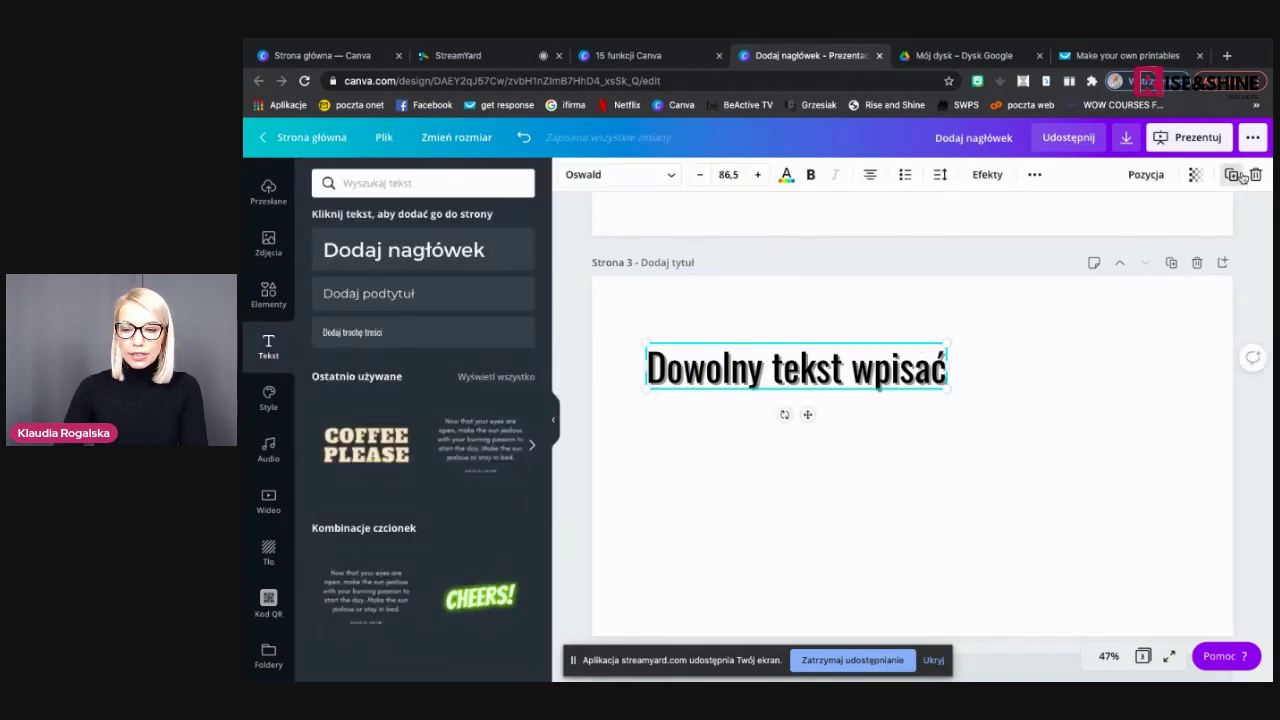
pyautogui.moveTo(868, 375); pyautogui.dragTo(860, 433)
pyautogui.doubleClick(860, 432)
pyautogui.click(860, 432)
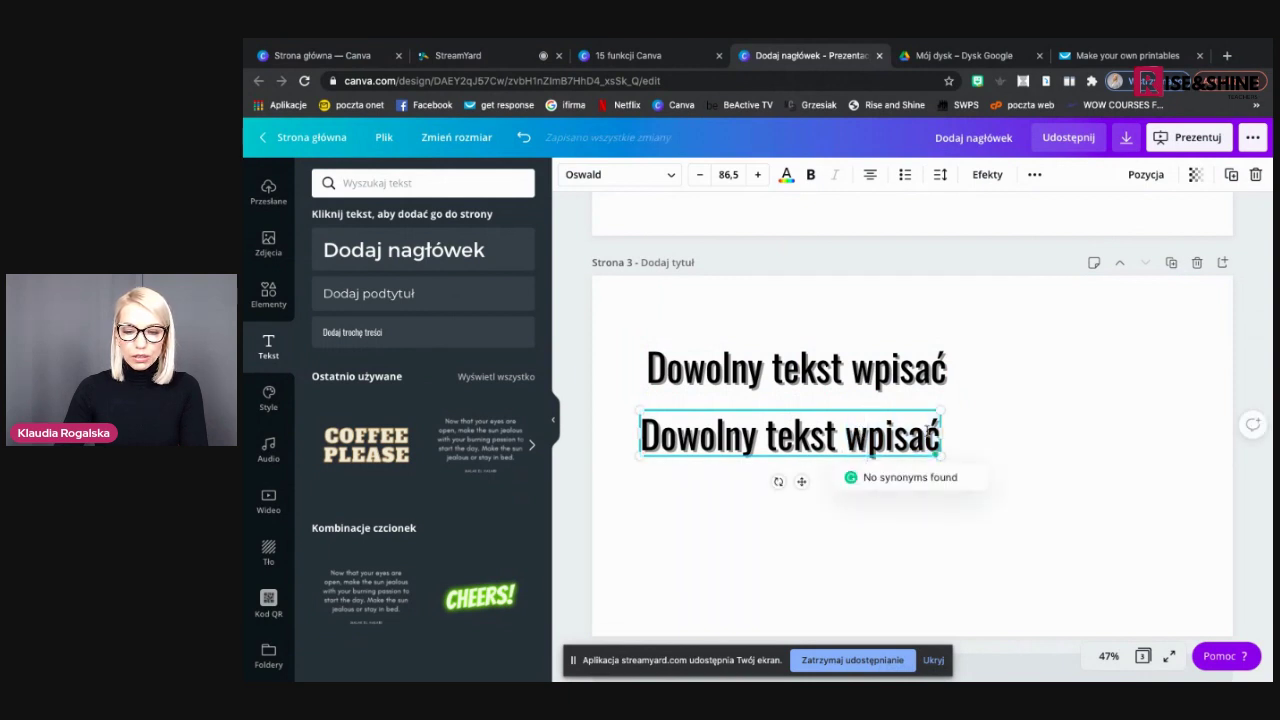
pyautogui.moveTo(938, 445); pyautogui.dragTo(645, 450)
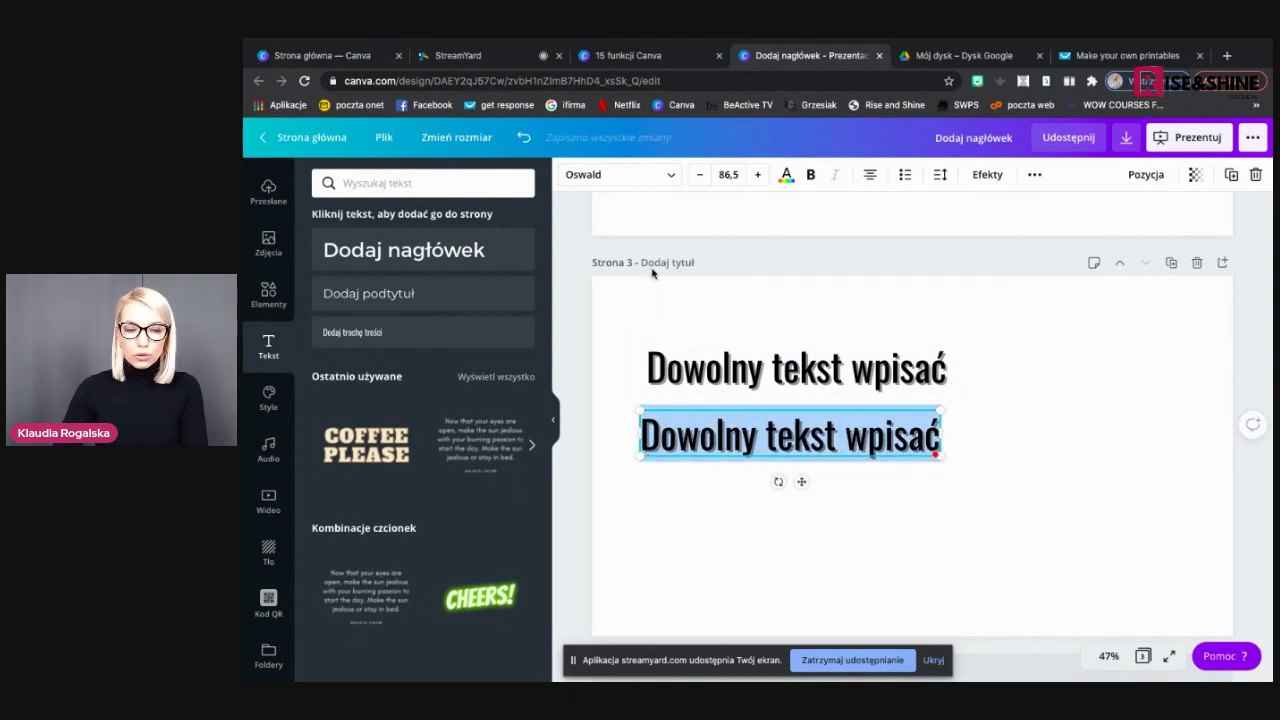
# Try several effects on the copy, then curve it and shrink it to size 74,1
pyautogui.click(987, 174)
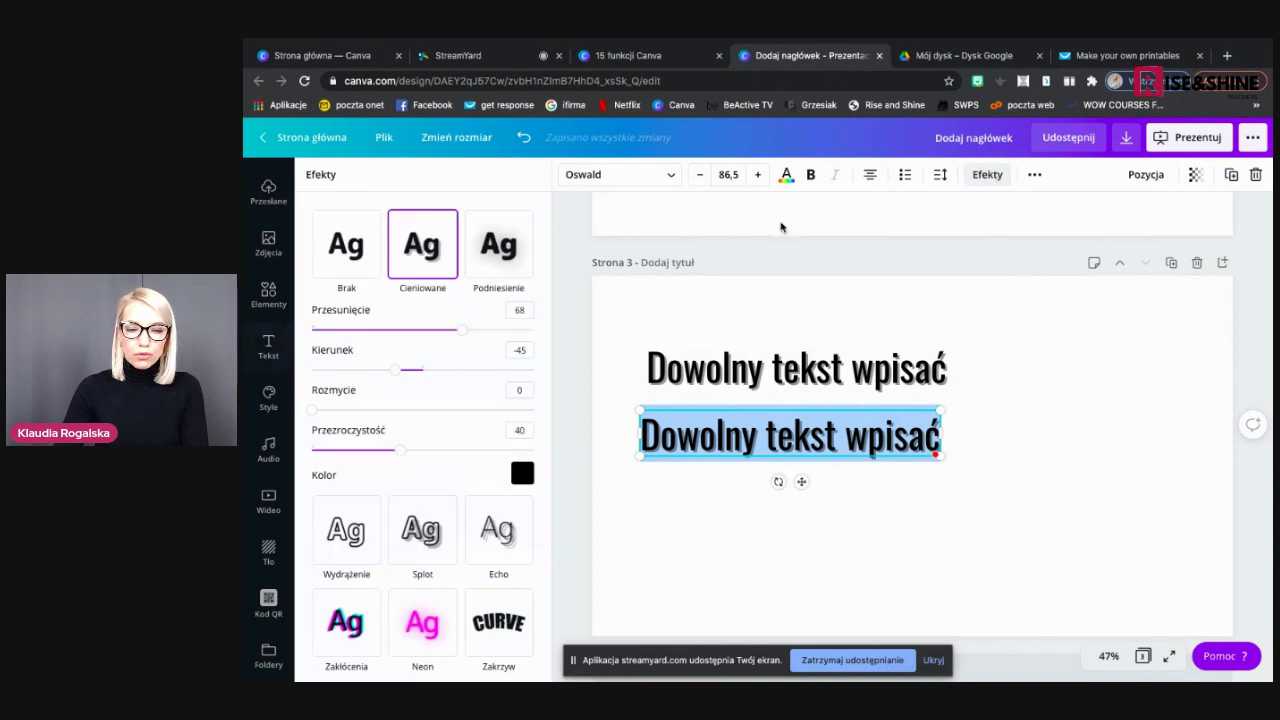
pyautogui.click(500, 245)
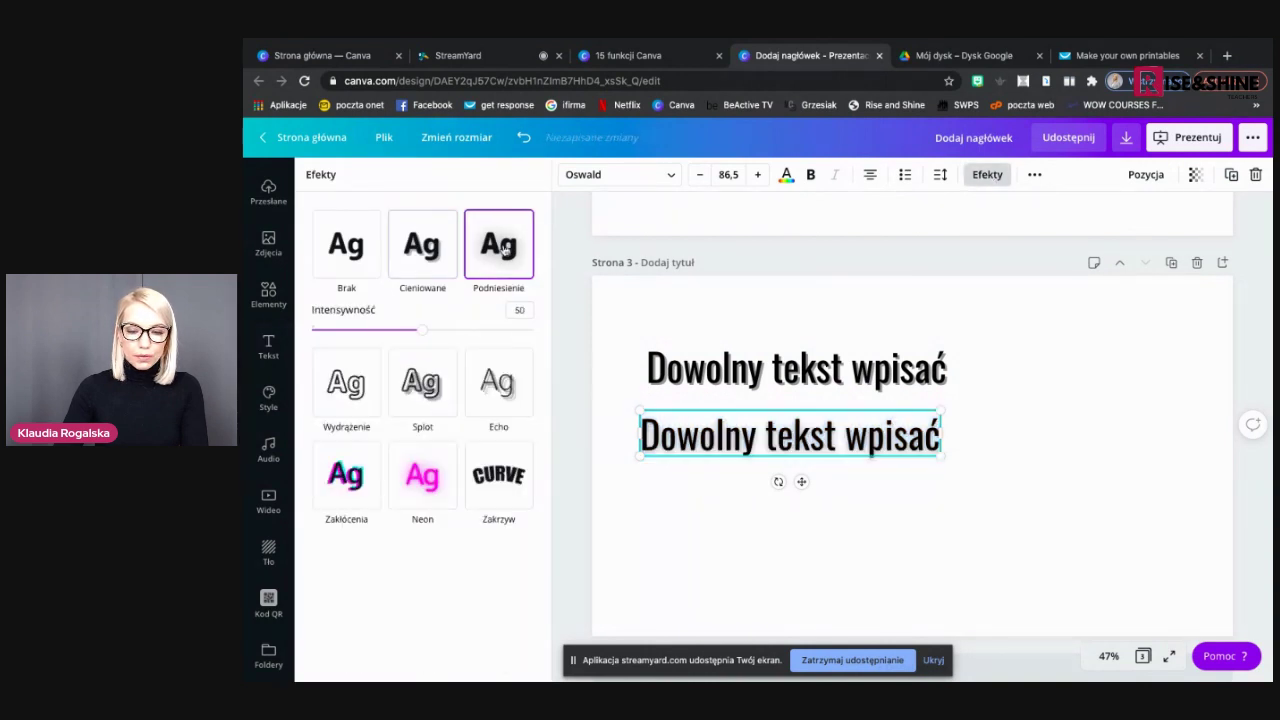
pyautogui.click(424, 482)
pyautogui.click(346, 438)
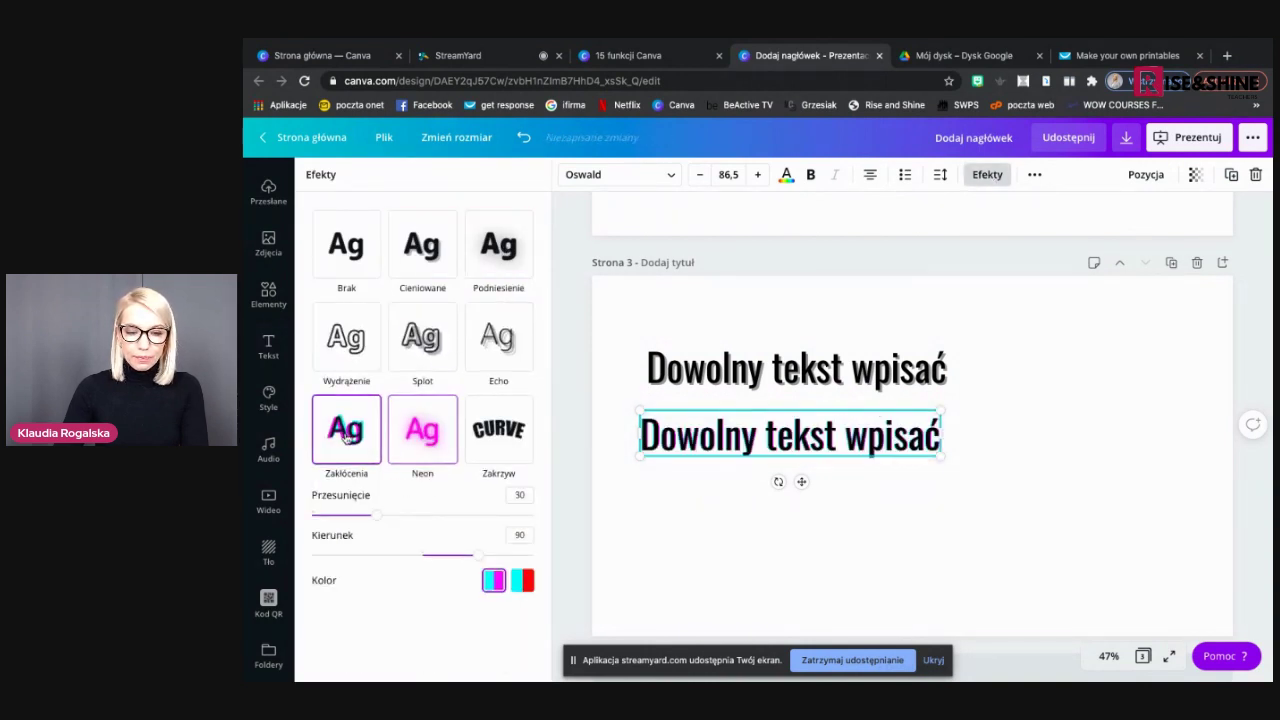
pyautogui.click(348, 335)
pyautogui.click(400, 333)
pyautogui.click(490, 340)
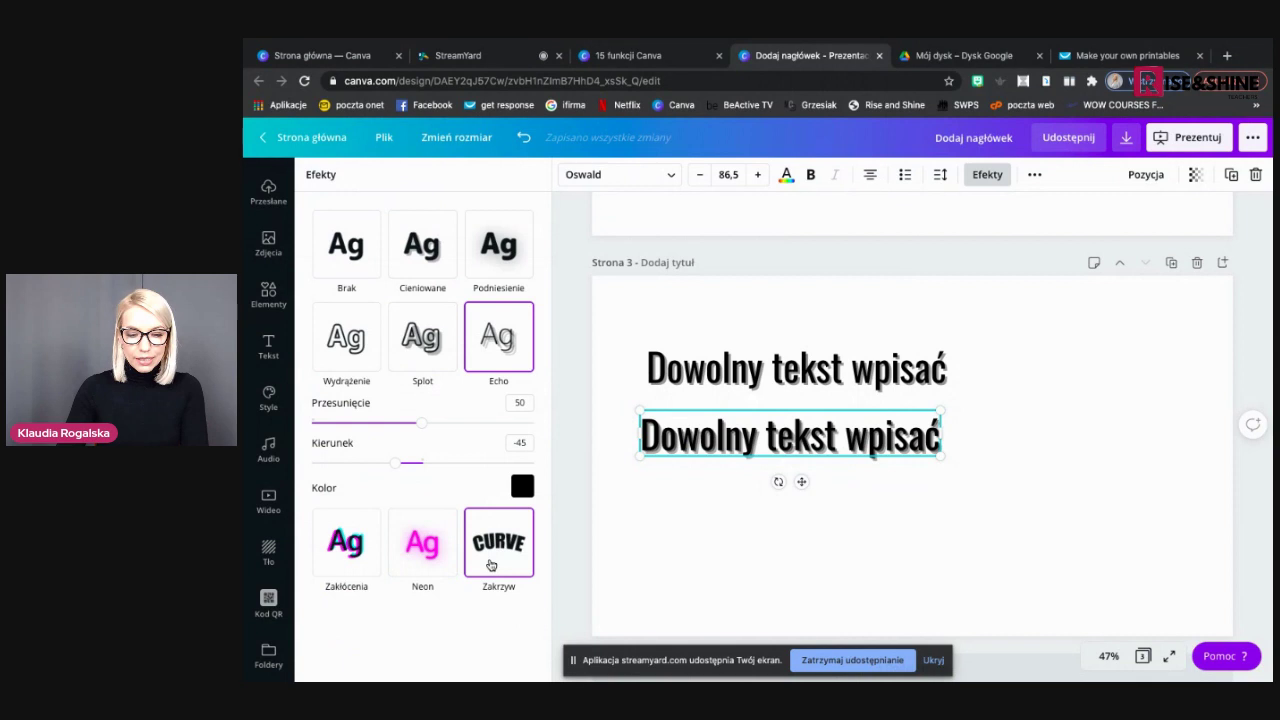
pyautogui.click(490, 565)
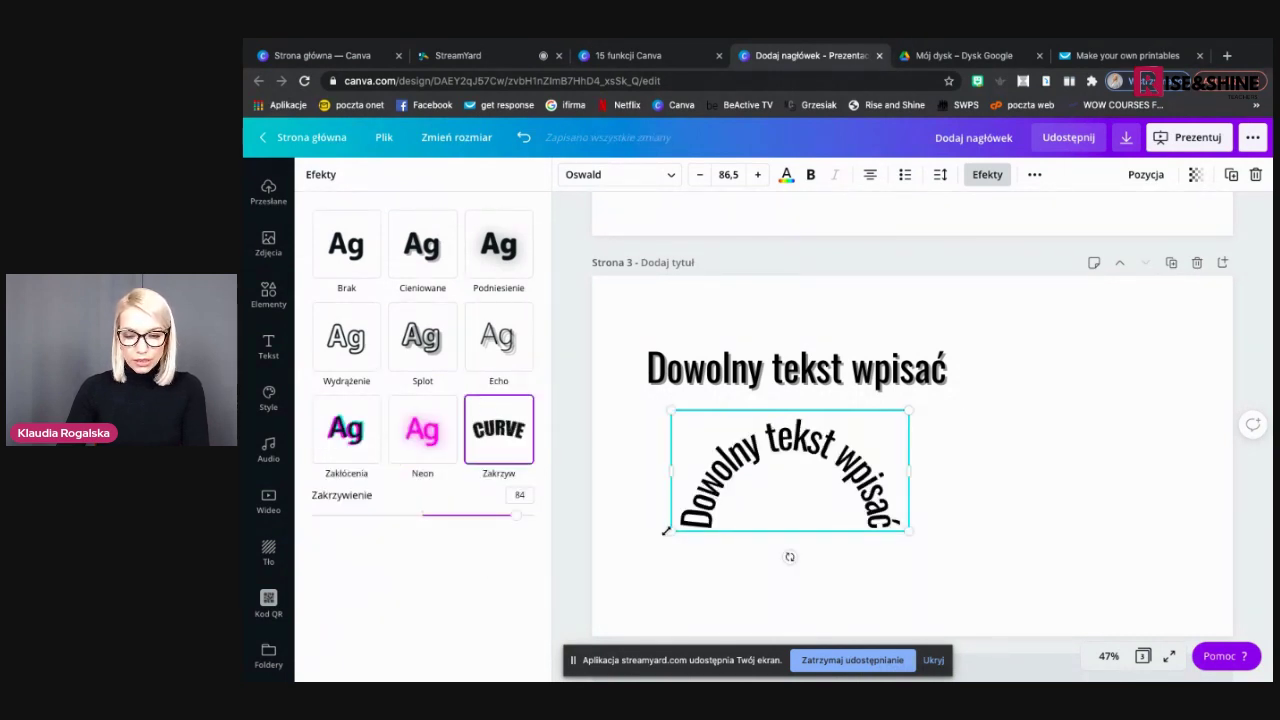
pyautogui.moveTo(677, 521); pyautogui.dragTo(699, 513)
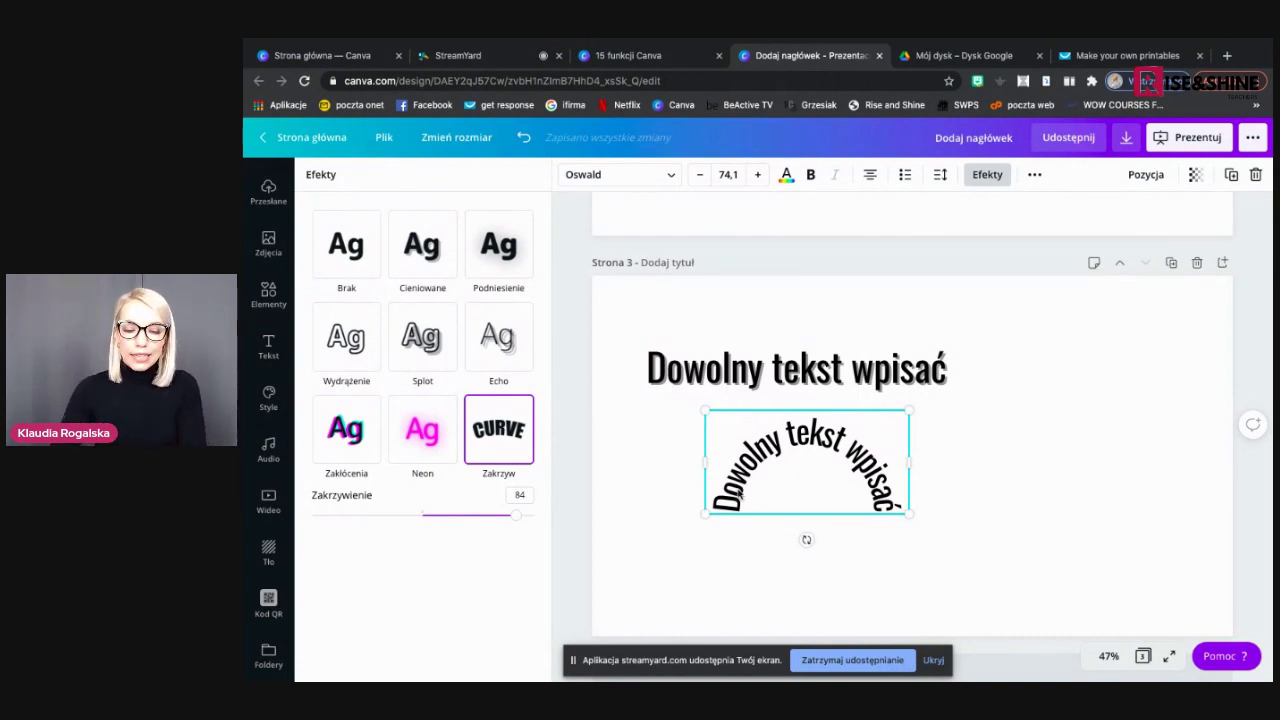
pyautogui.doubleClick(739, 495)
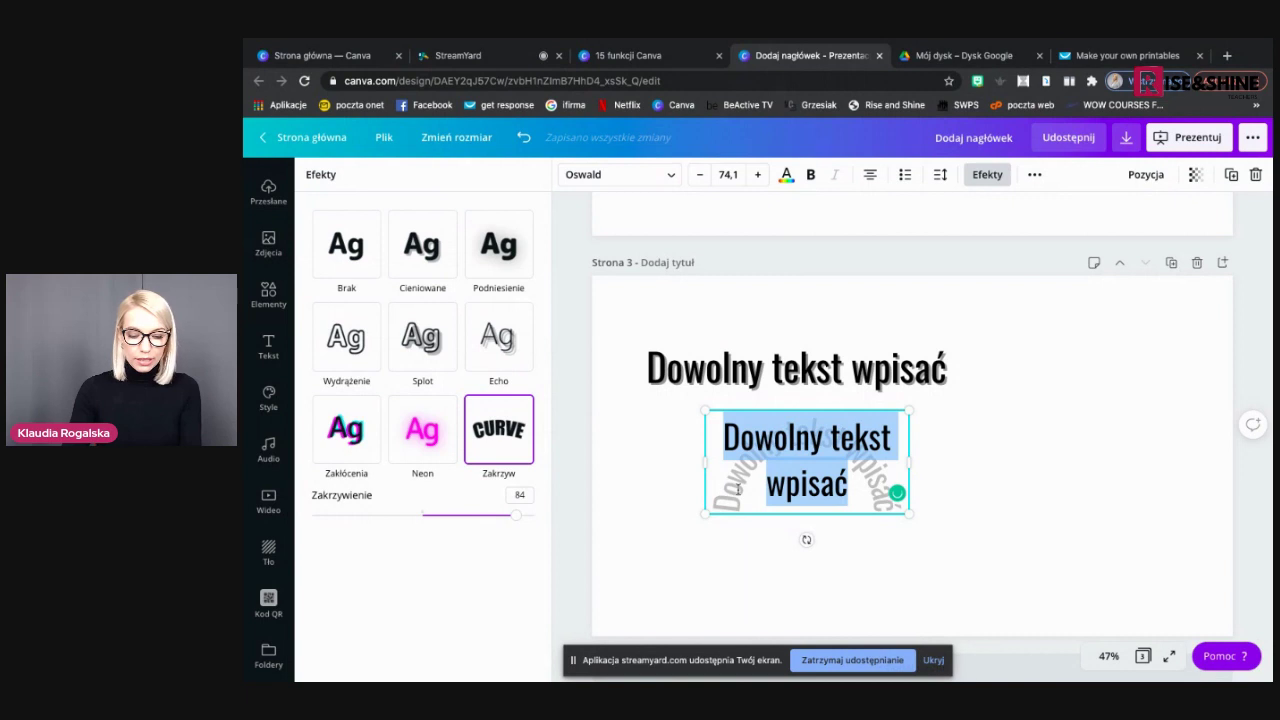
# Retype the curved copy as 'bananaapplewatermelon', ease its curvature from 84 to 49, and shift it left
pyautogui.write('ban')
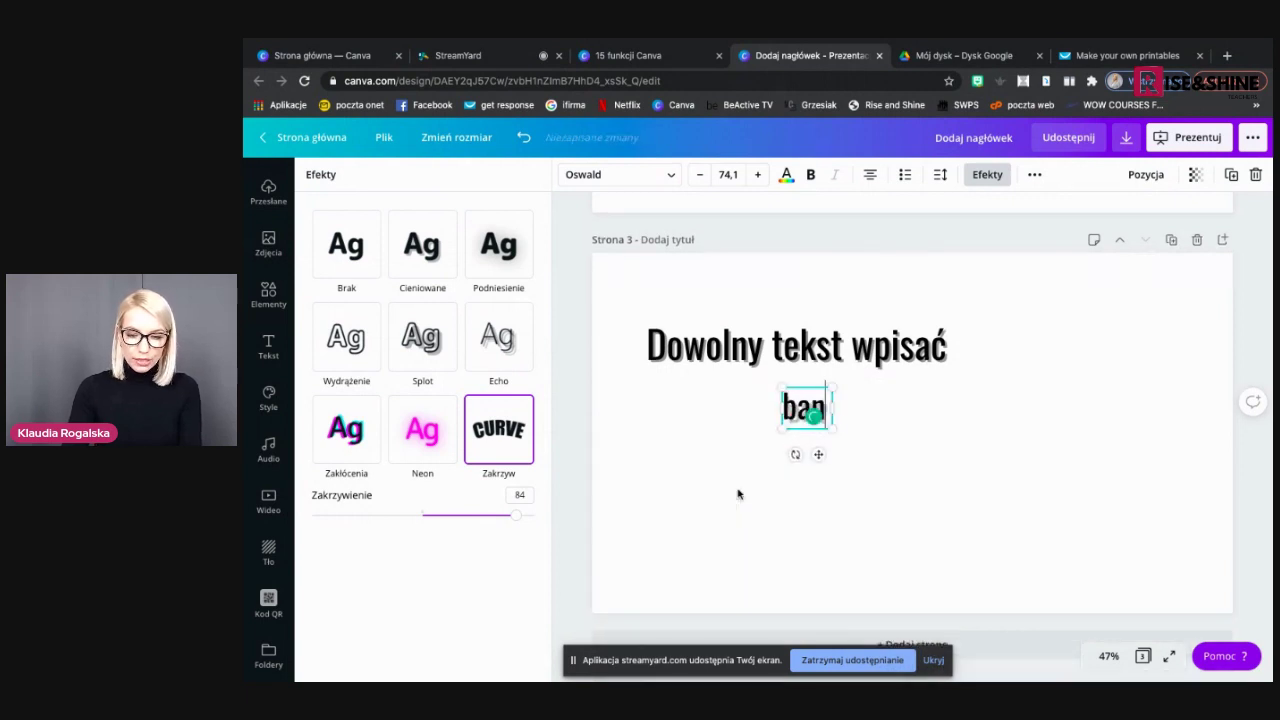
pyautogui.write('anaapple')
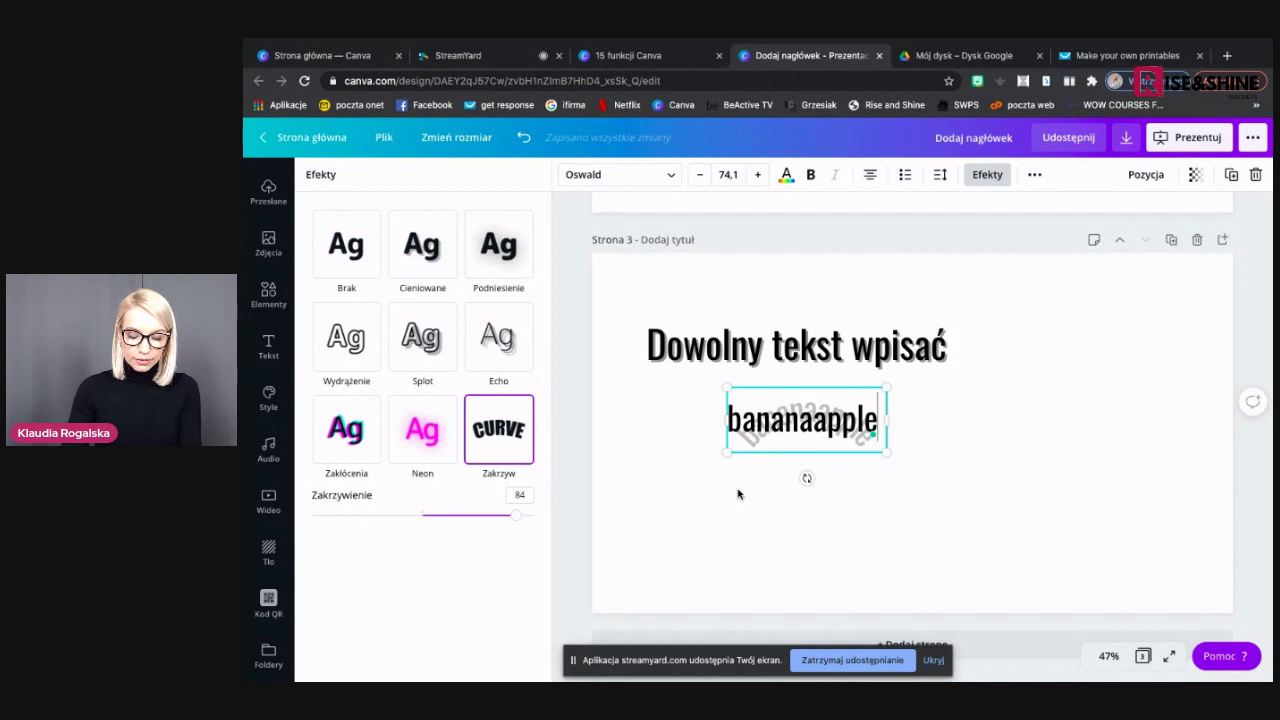
pyautogui.write('wat')
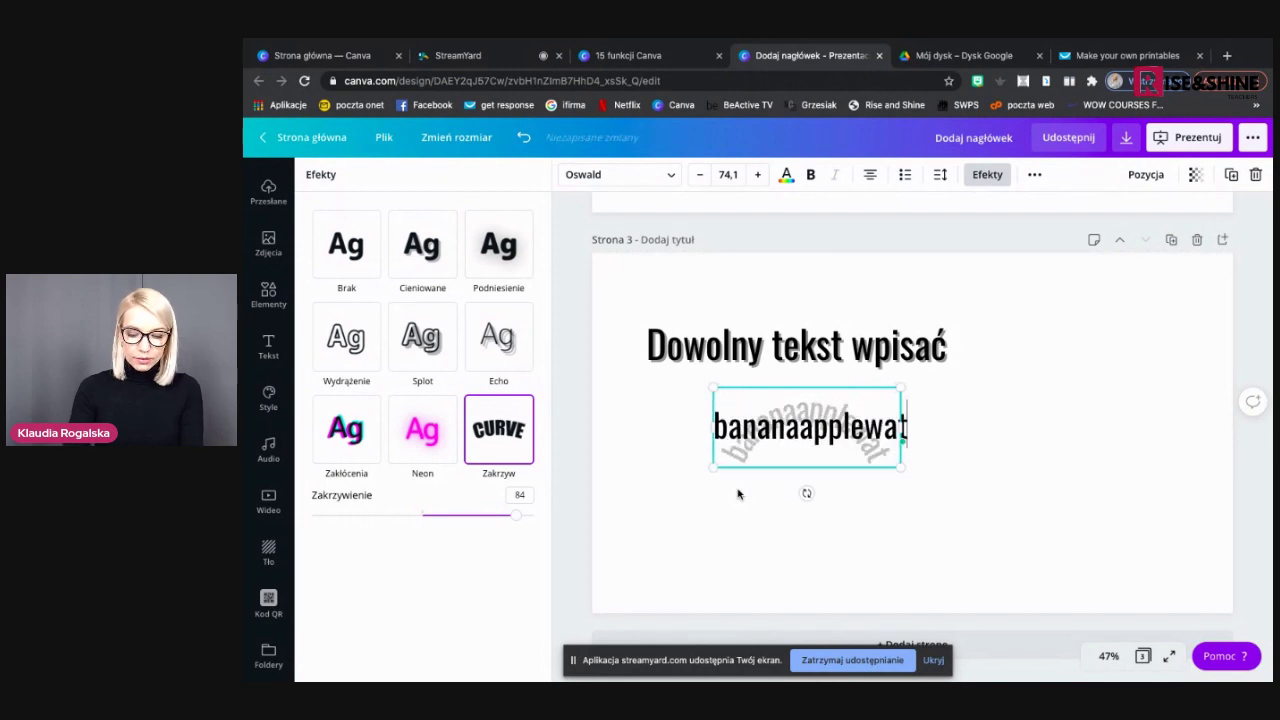
pyautogui.write('ermelon')
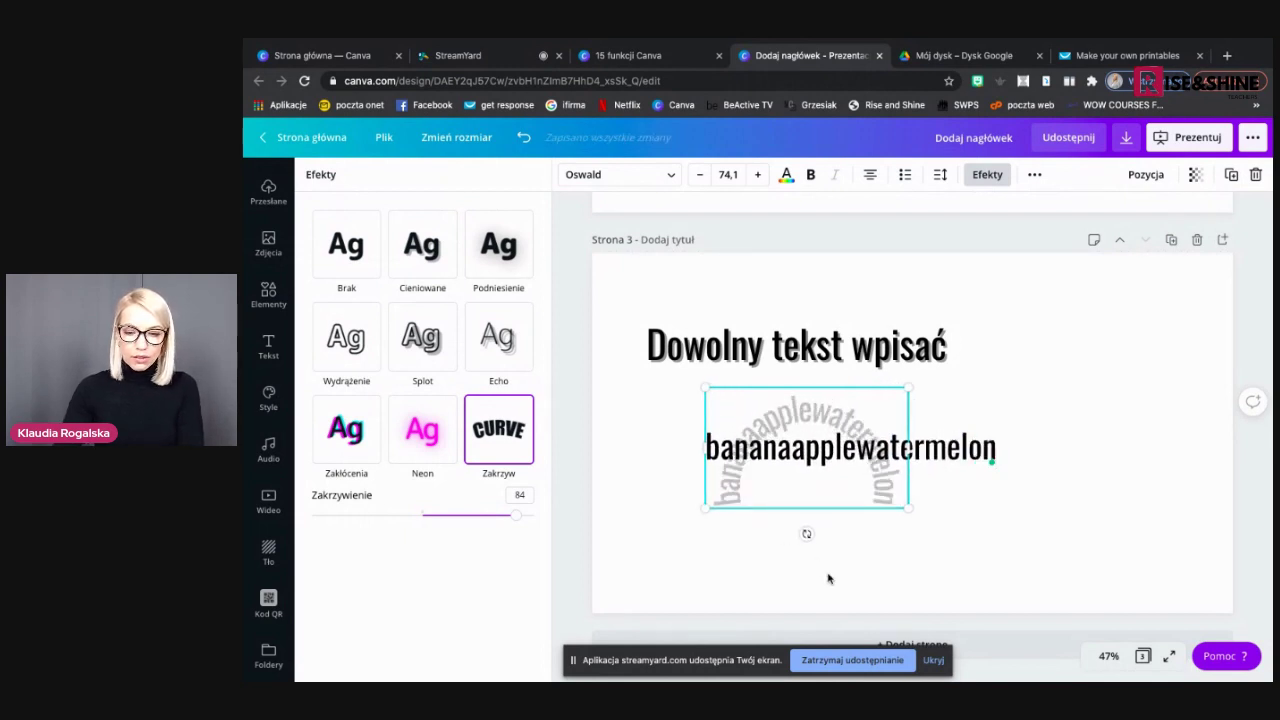
pyautogui.click(923, 557)
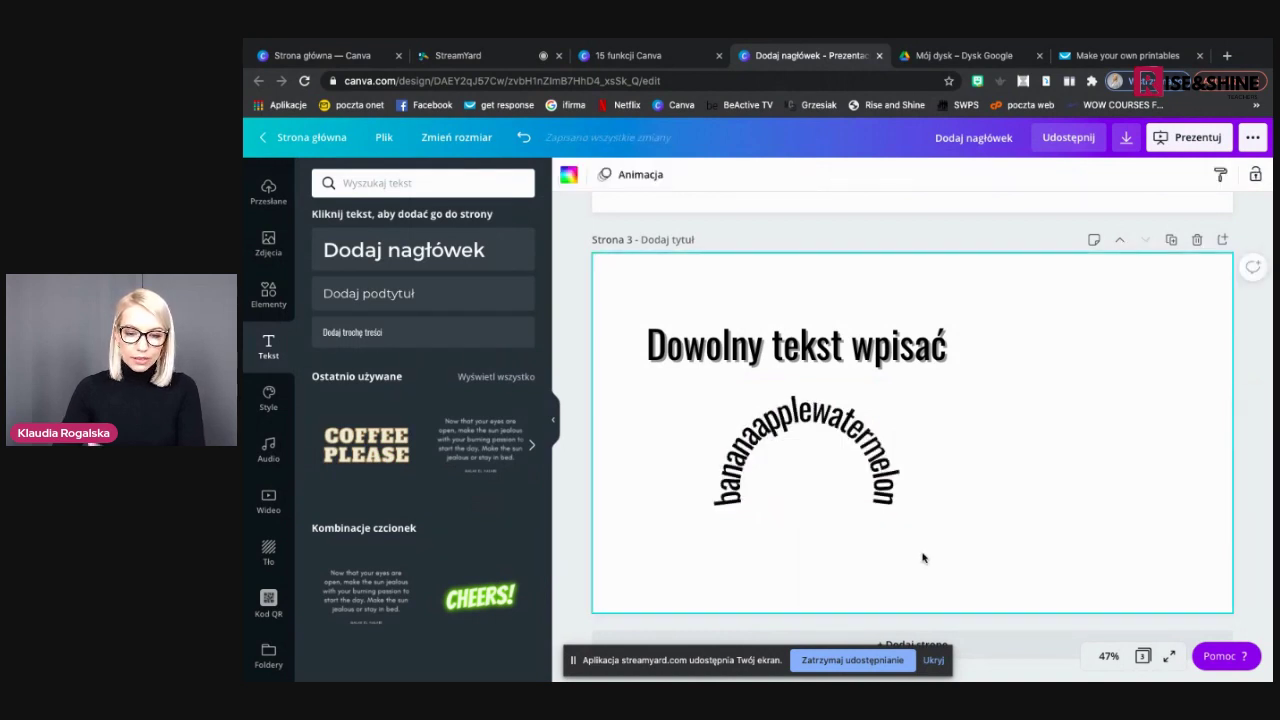
pyautogui.click(746, 493)
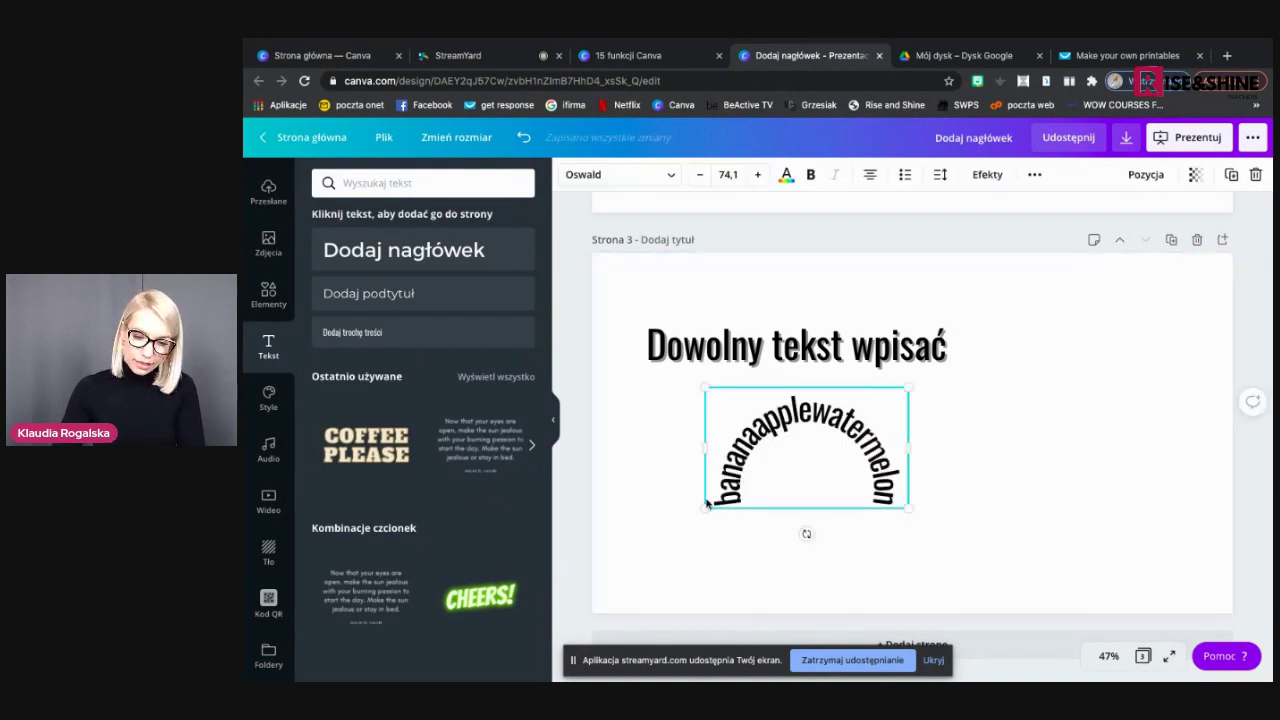
pyautogui.doubleClick(770, 470)
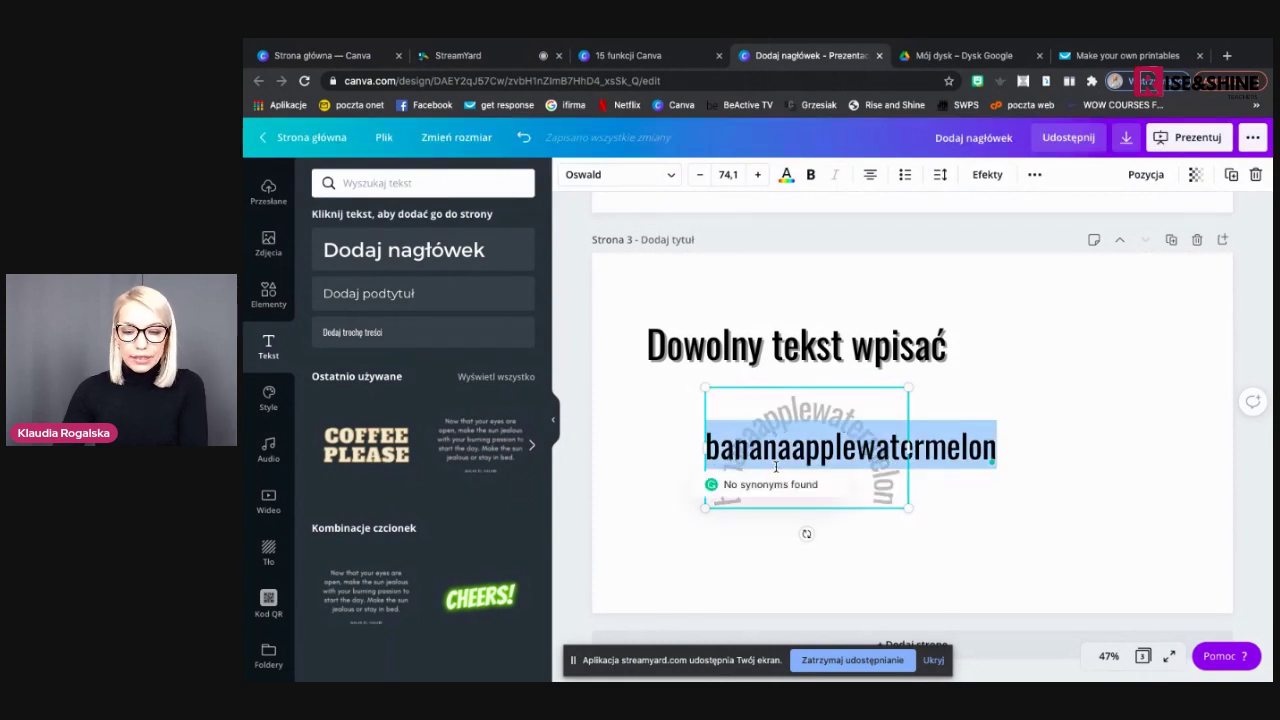
pyautogui.click(987, 174)
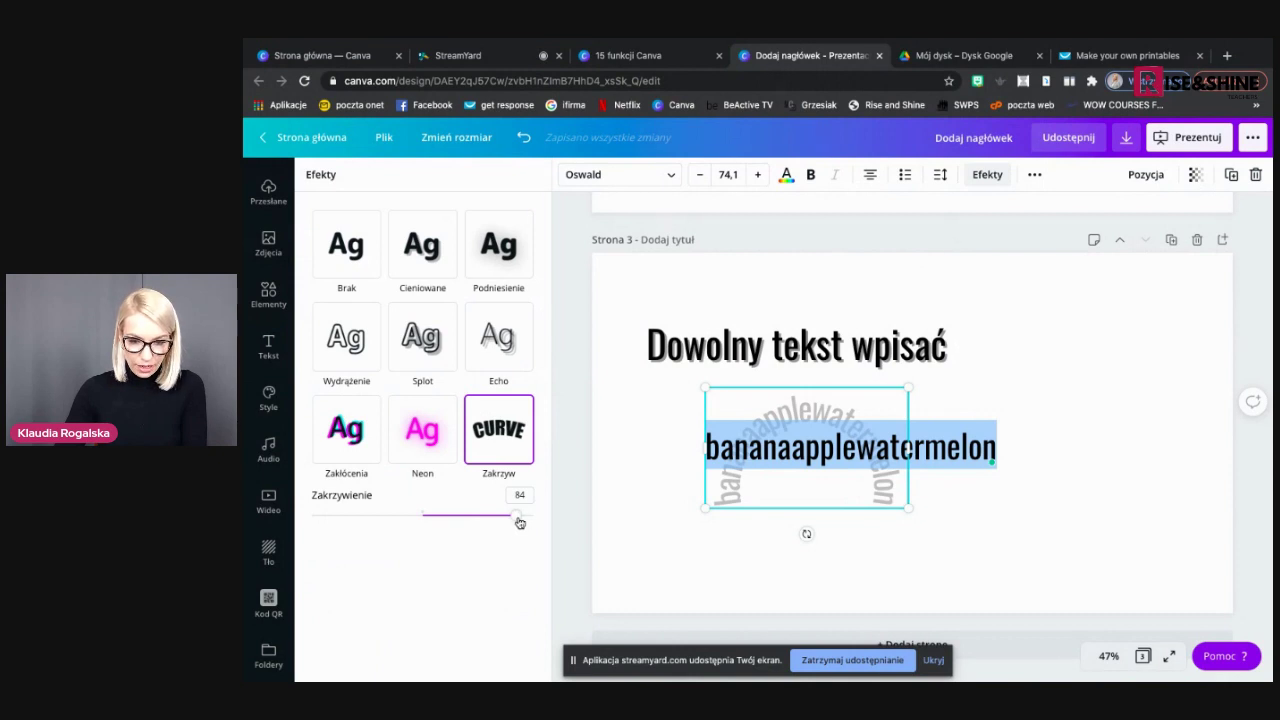
pyautogui.moveTo(516, 522); pyautogui.dragTo(477, 518)
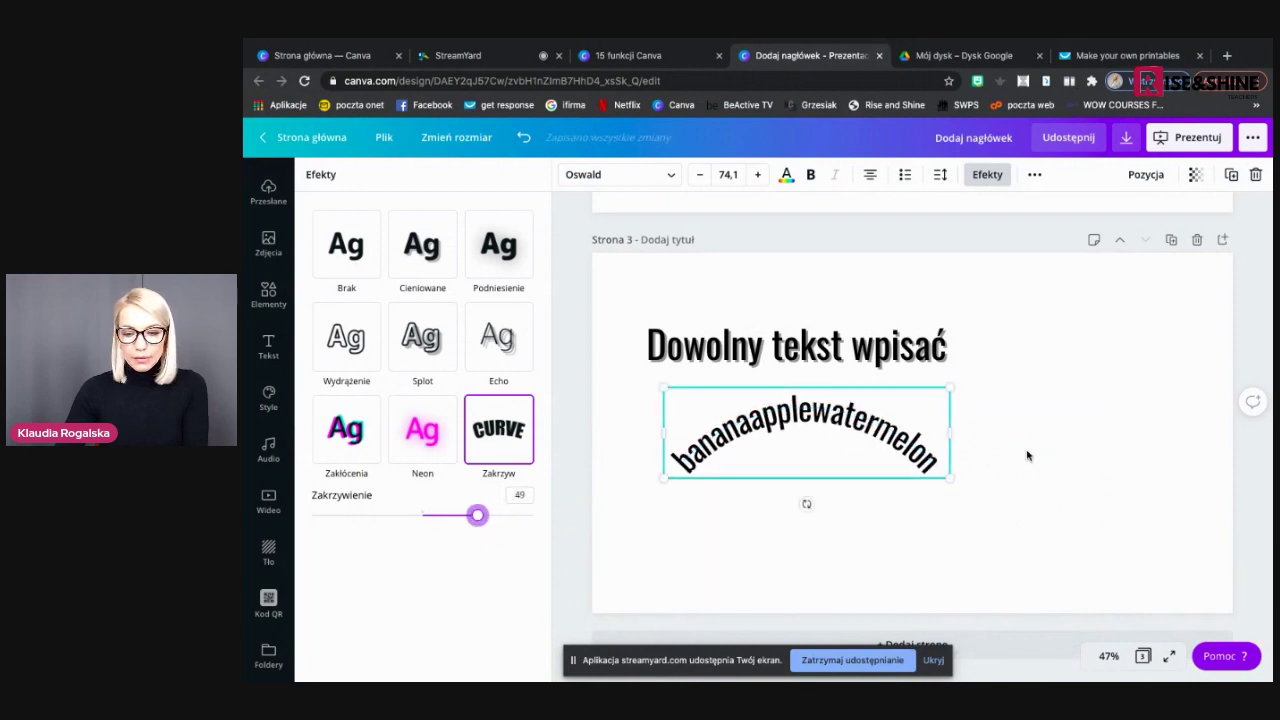
pyautogui.moveTo(945, 437); pyautogui.dragTo(877, 455)
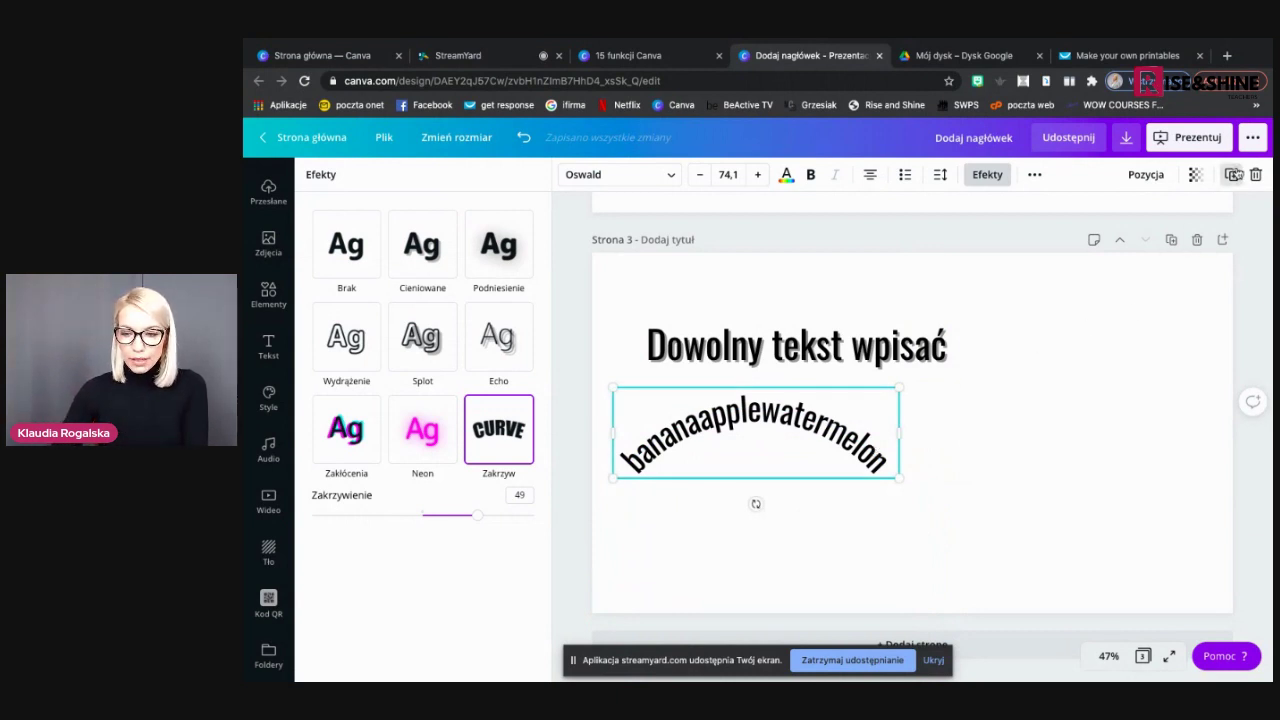
# Duplicate the curved text, move it right and reverse its curve to bend downward
pyautogui.hotkey('ctrl', 'd')
pyautogui.moveTo(765, 440); pyautogui.dragTo(1031, 440)
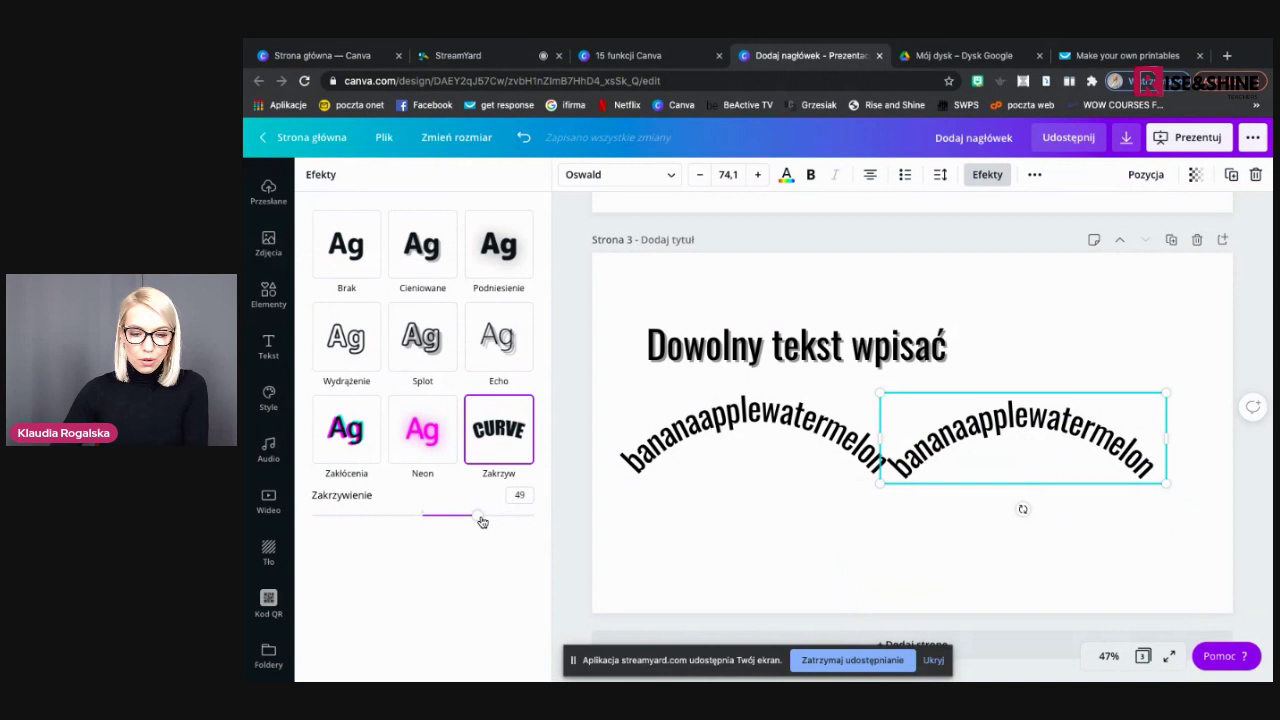
pyautogui.moveTo(480, 518); pyautogui.dragTo(386, 516)
pyautogui.moveTo(1035, 421); pyautogui.dragTo(1037, 488)
pyautogui.moveTo(381, 521); pyautogui.dragTo(376, 515)
pyautogui.moveTo(997, 509); pyautogui.dragTo(992, 520)
# Replace the copy's text with 'pearplummelon' and join it to the first arc's end
pyautogui.click(992, 520)
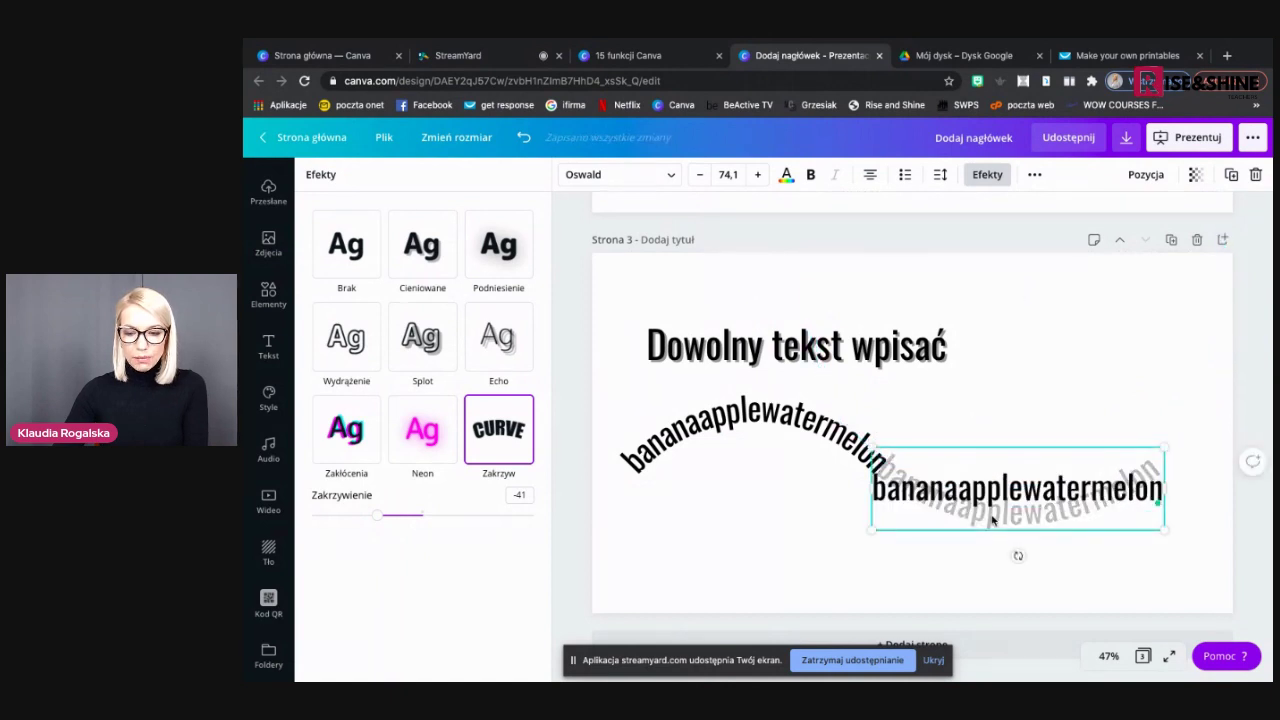
pyautogui.doubleClick(997, 483)
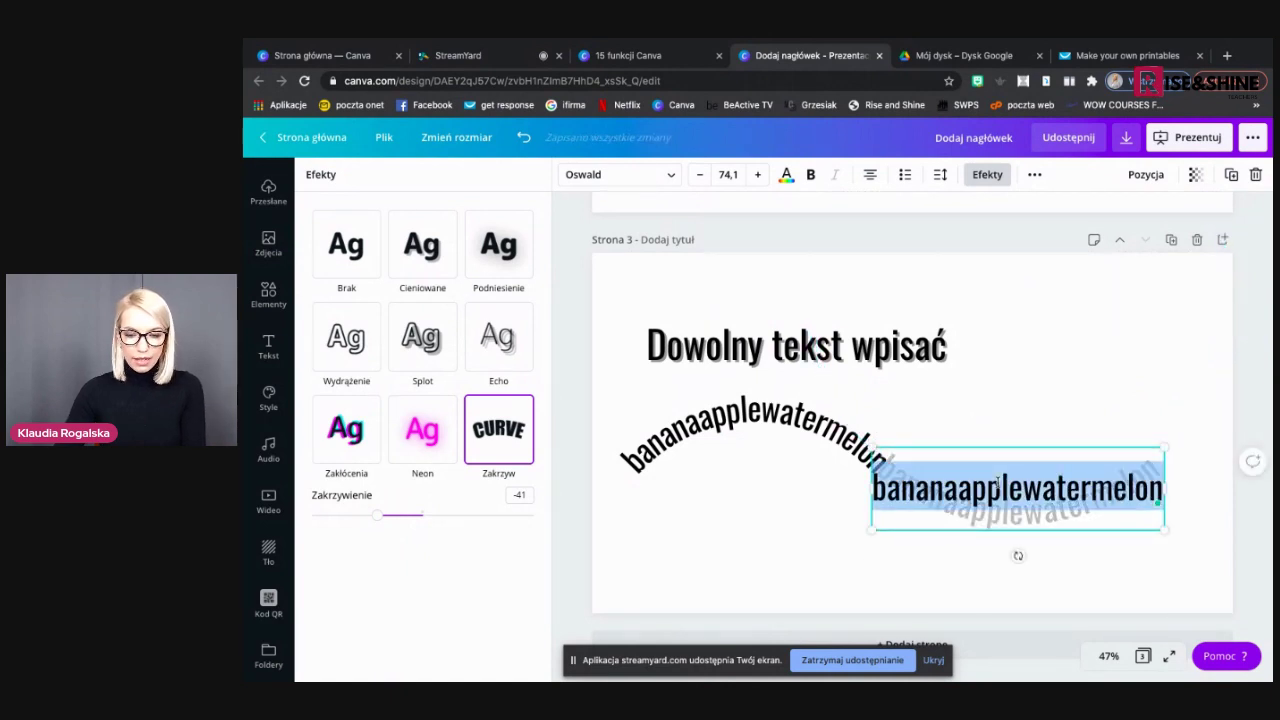
pyautogui.press('BackSpace')
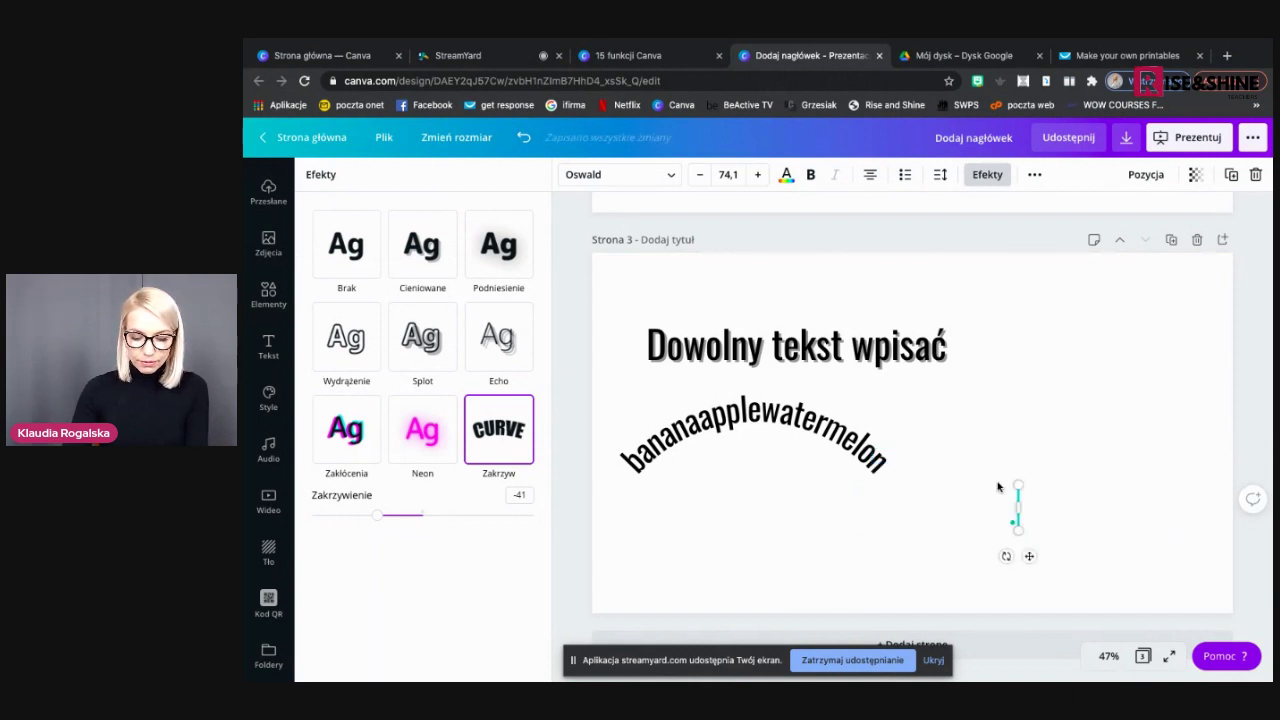
pyautogui.write('pear')
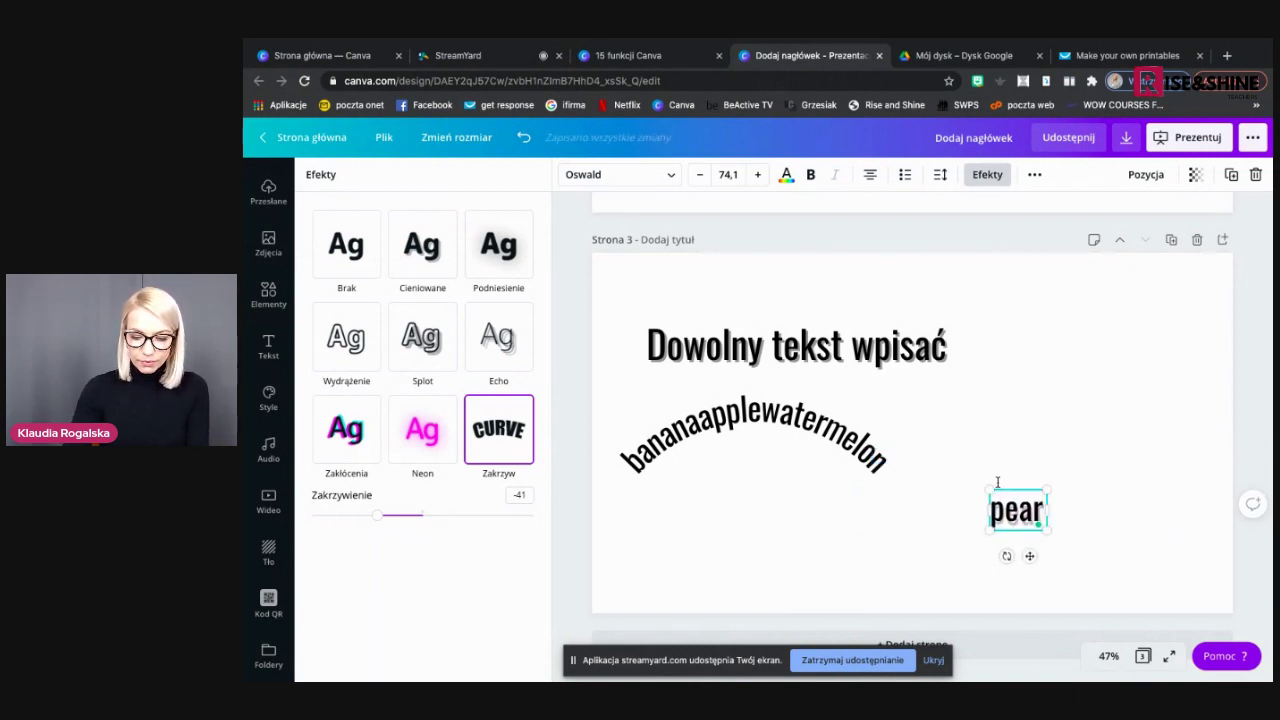
pyautogui.write('plum')
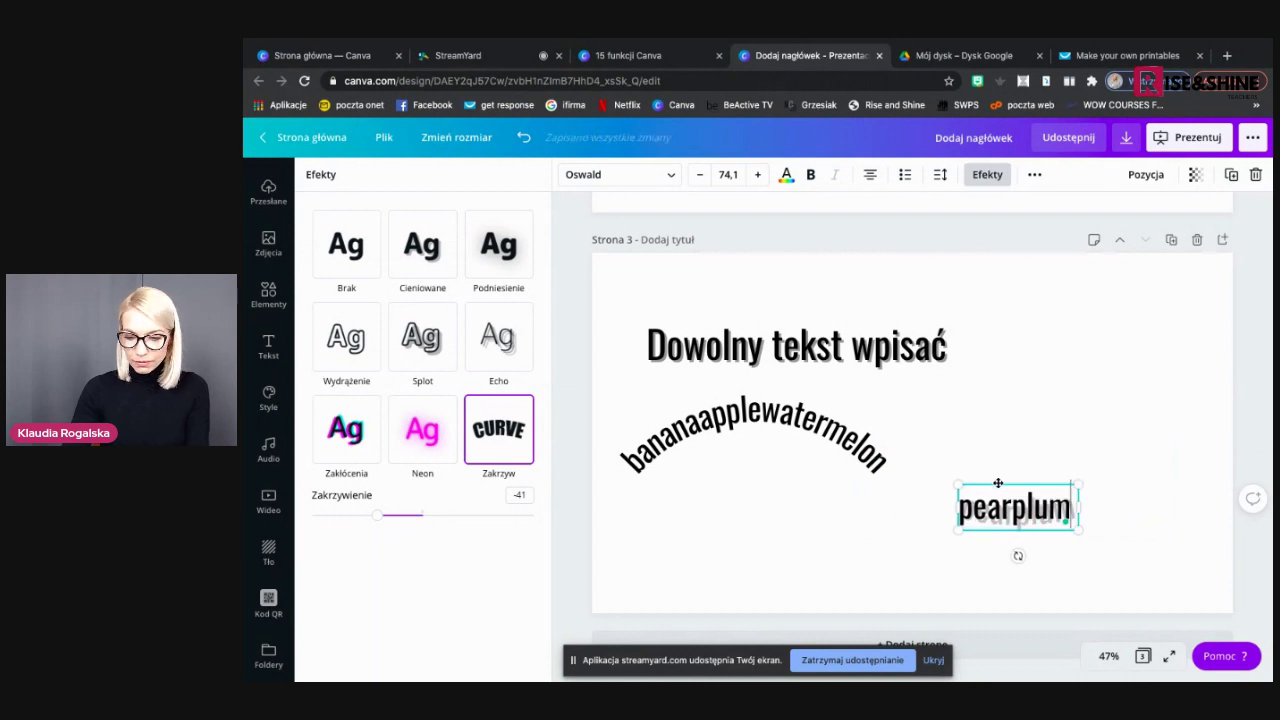
pyautogui.write('melon')
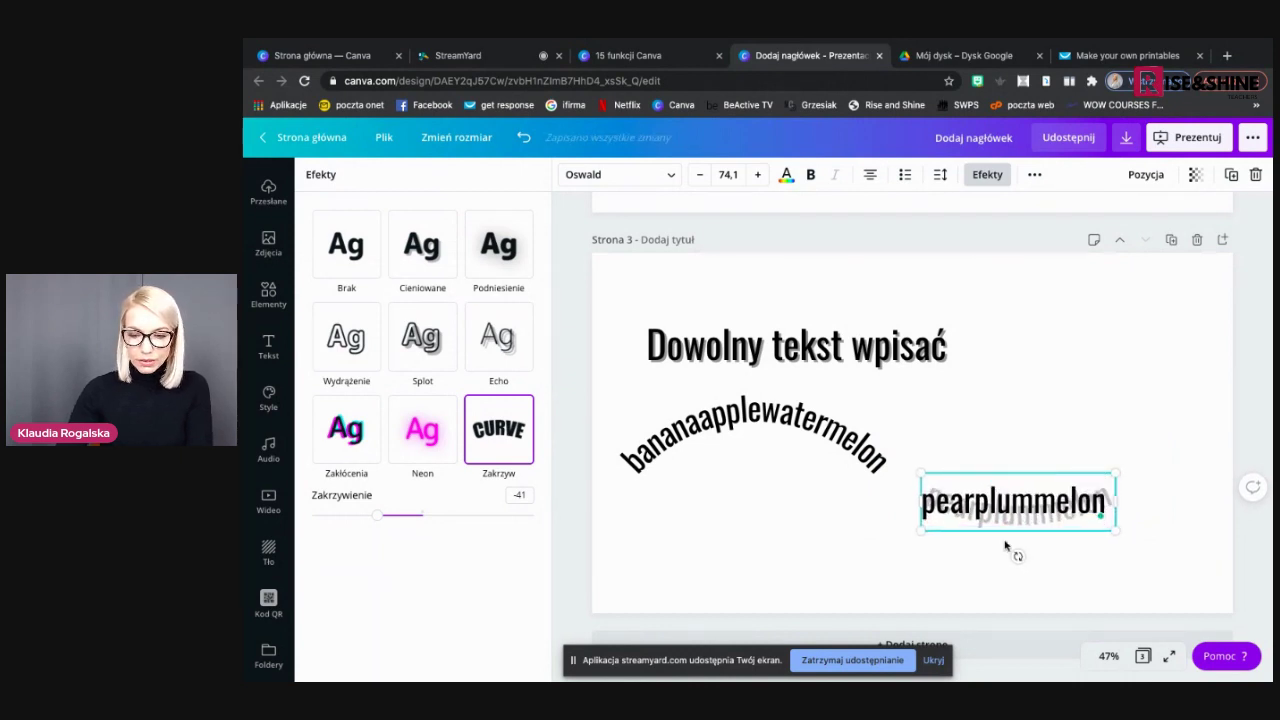
pyautogui.press('Escape')
pyautogui.click(943, 589)
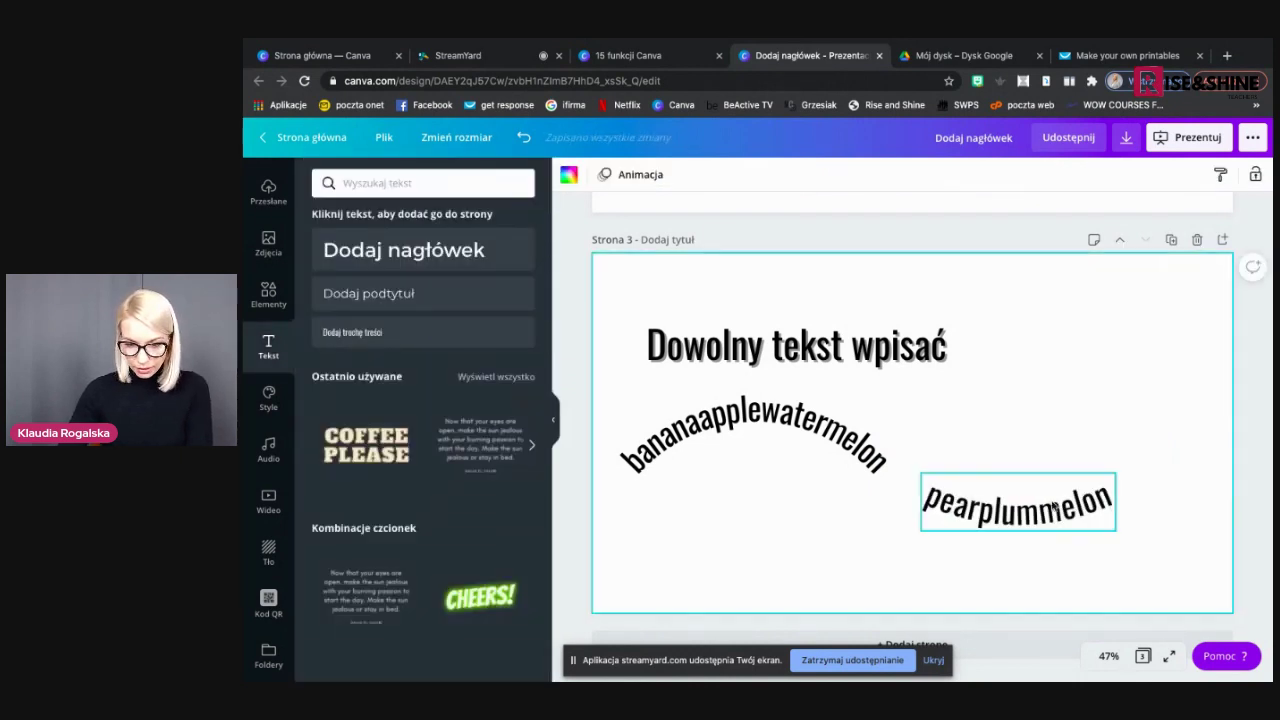
pyautogui.moveTo(1052, 510); pyautogui.dragTo(1010, 480)
# Deepen pearplummelon's downward curve to match the first arc, completing the wave
pyautogui.click(1010, 538)
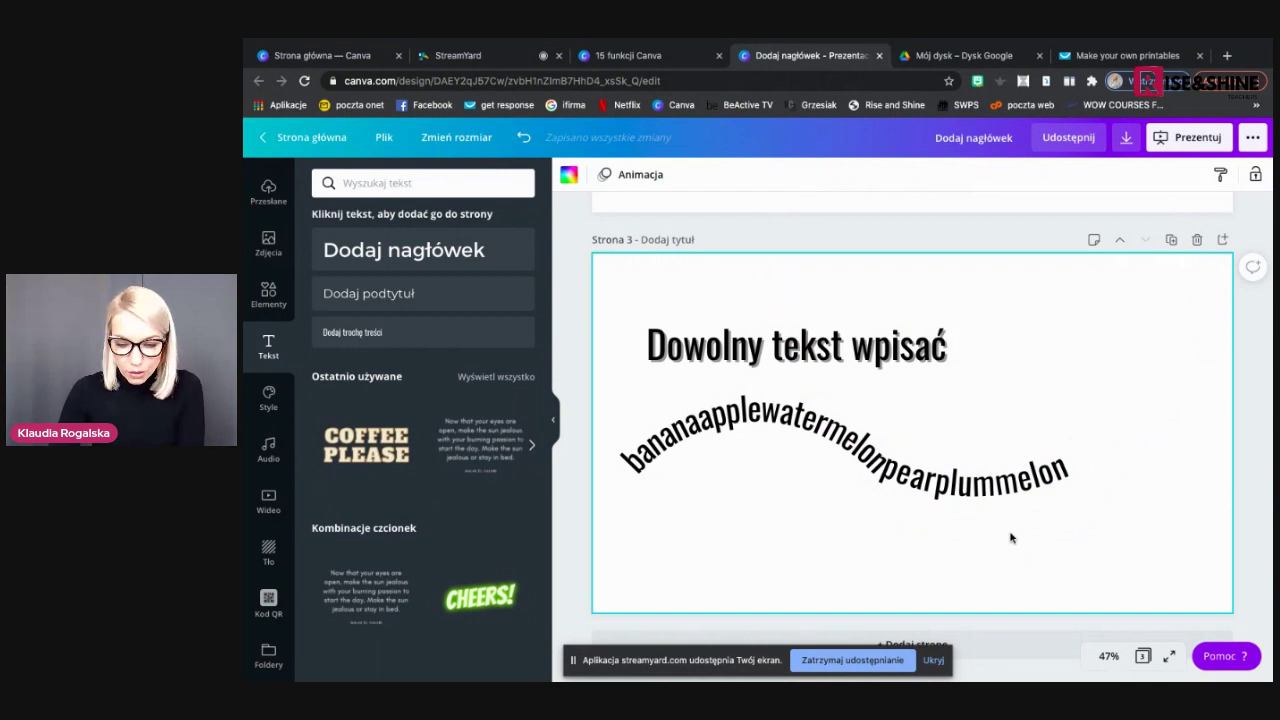
pyautogui.click(1010, 490)
pyautogui.click(1010, 488)
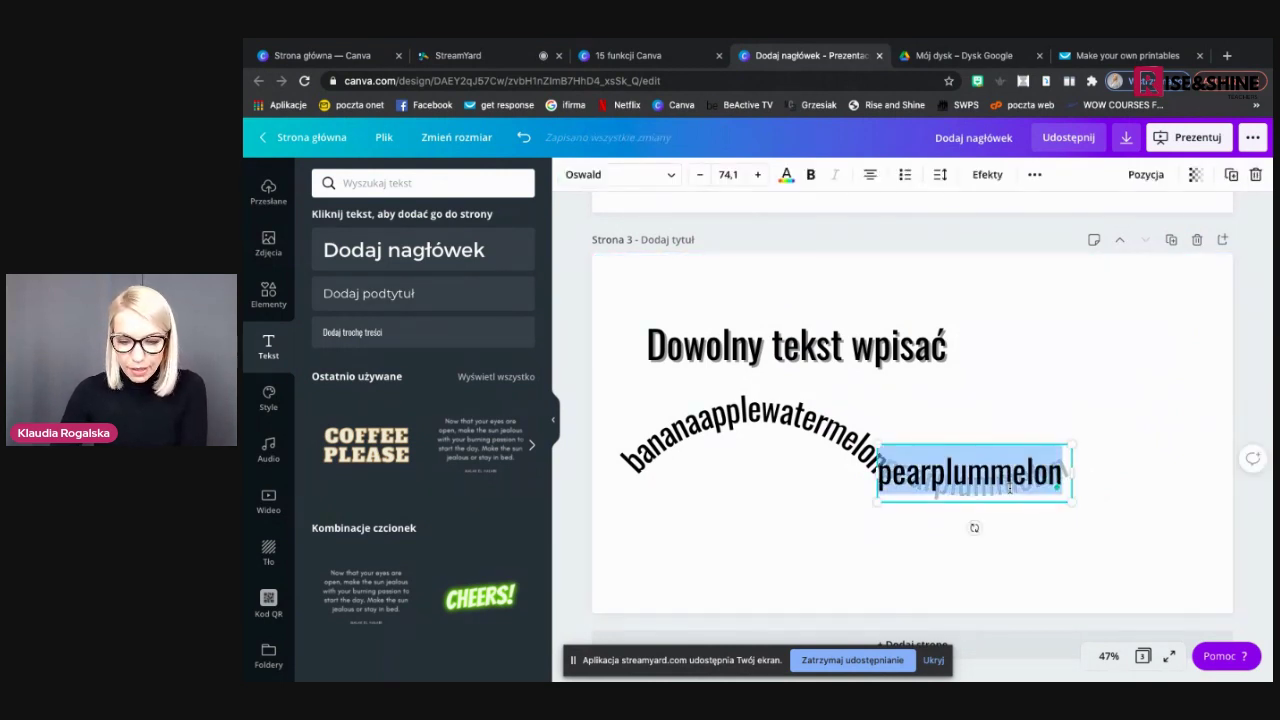
pyautogui.click(988, 175)
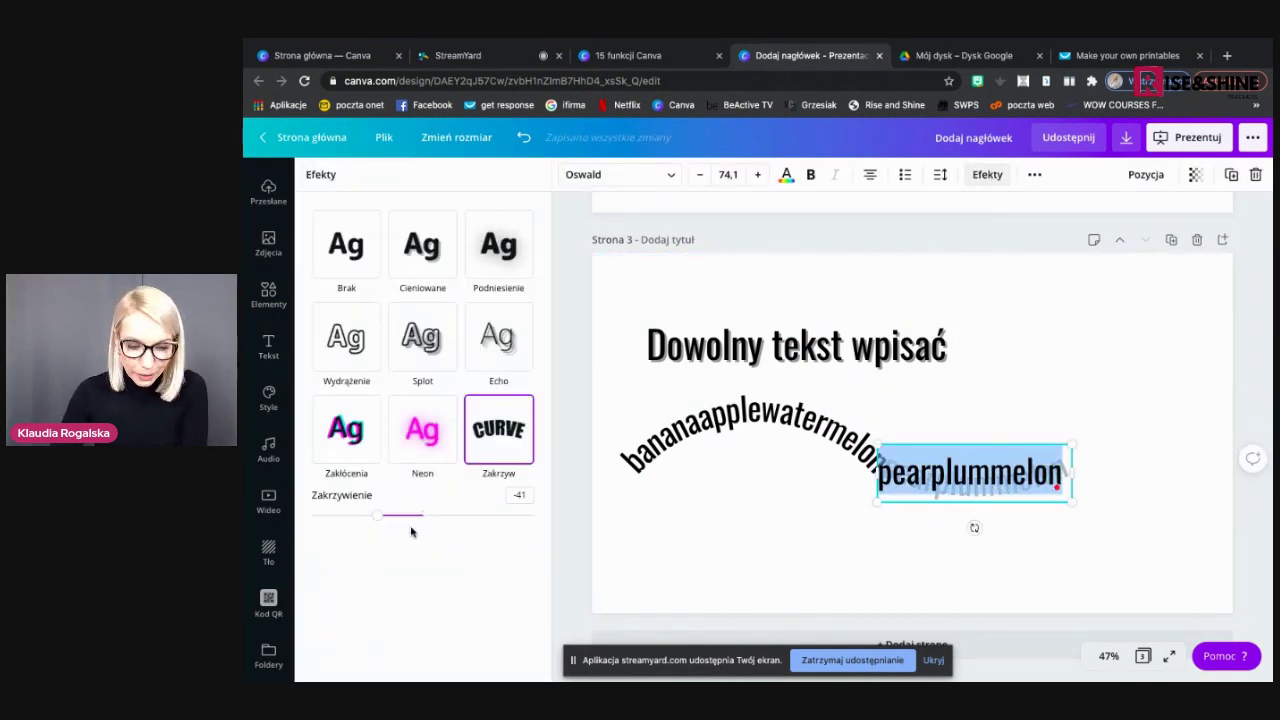
pyautogui.moveTo(382, 521); pyautogui.dragTo(366, 514)
pyautogui.press('Escape')
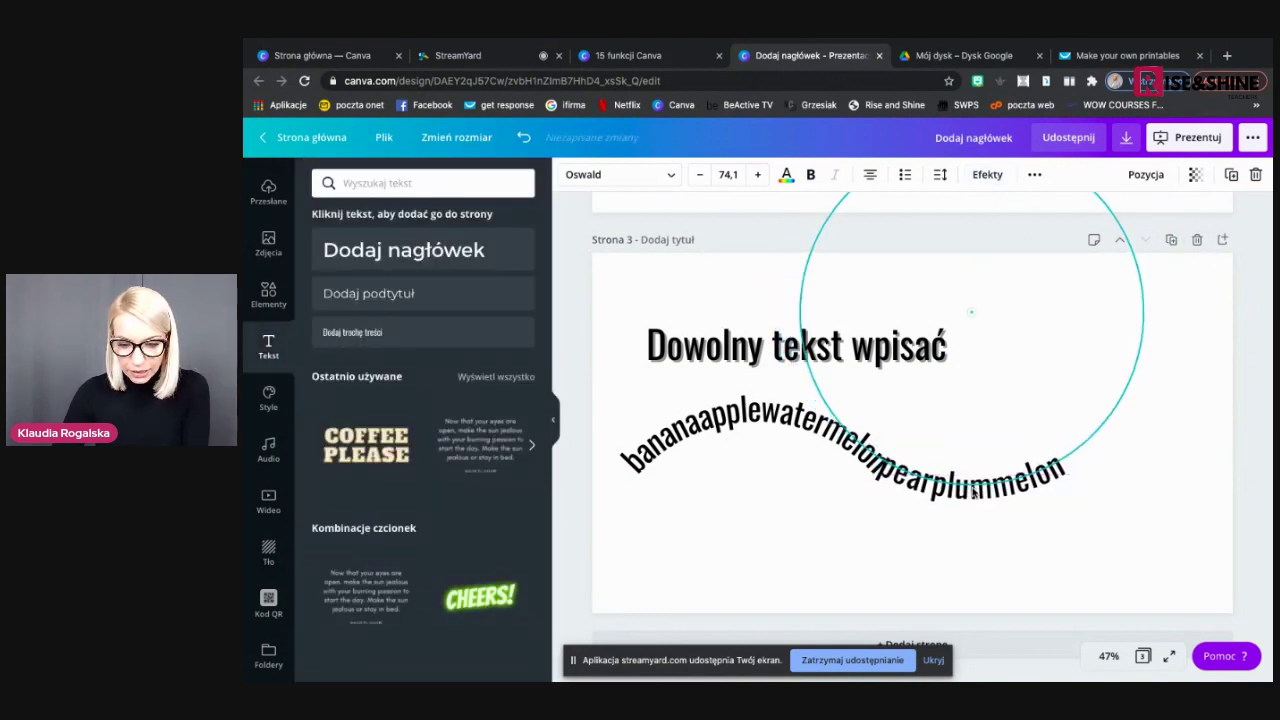
pyautogui.click(812, 516)
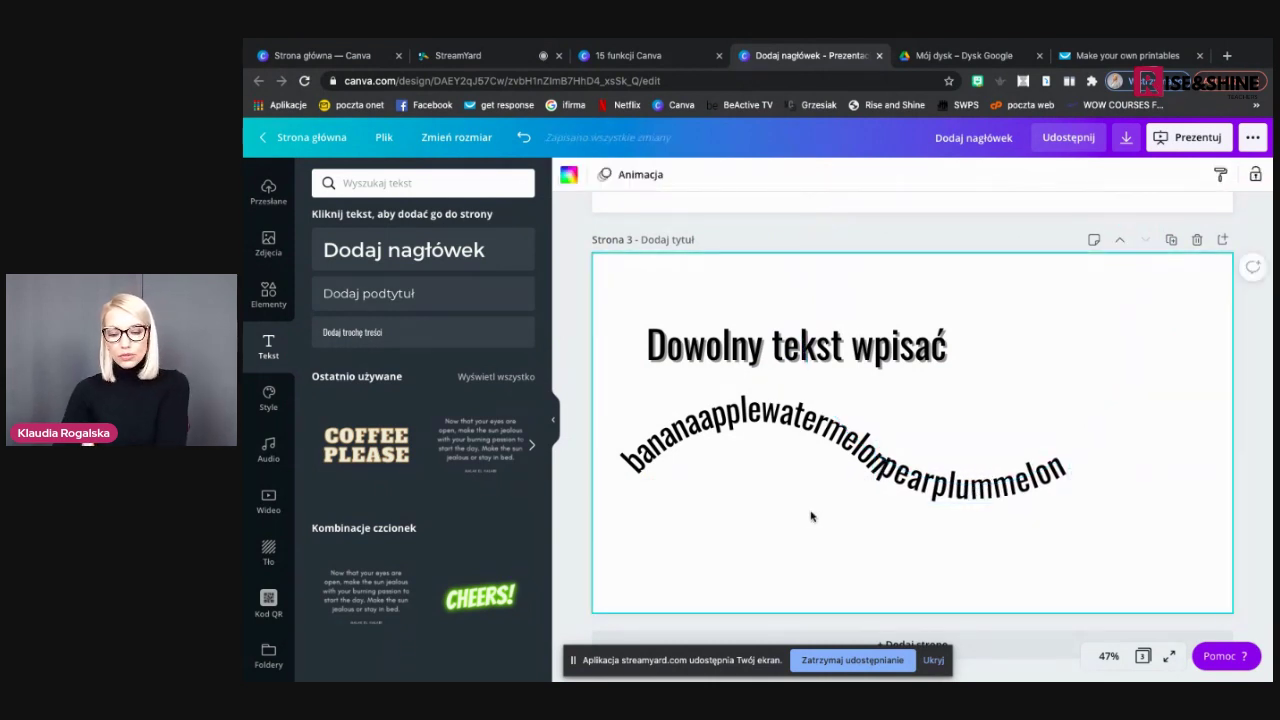
# Open Elementy and glance at the Spirala tekstowa example slide
pyautogui.click(268, 295)
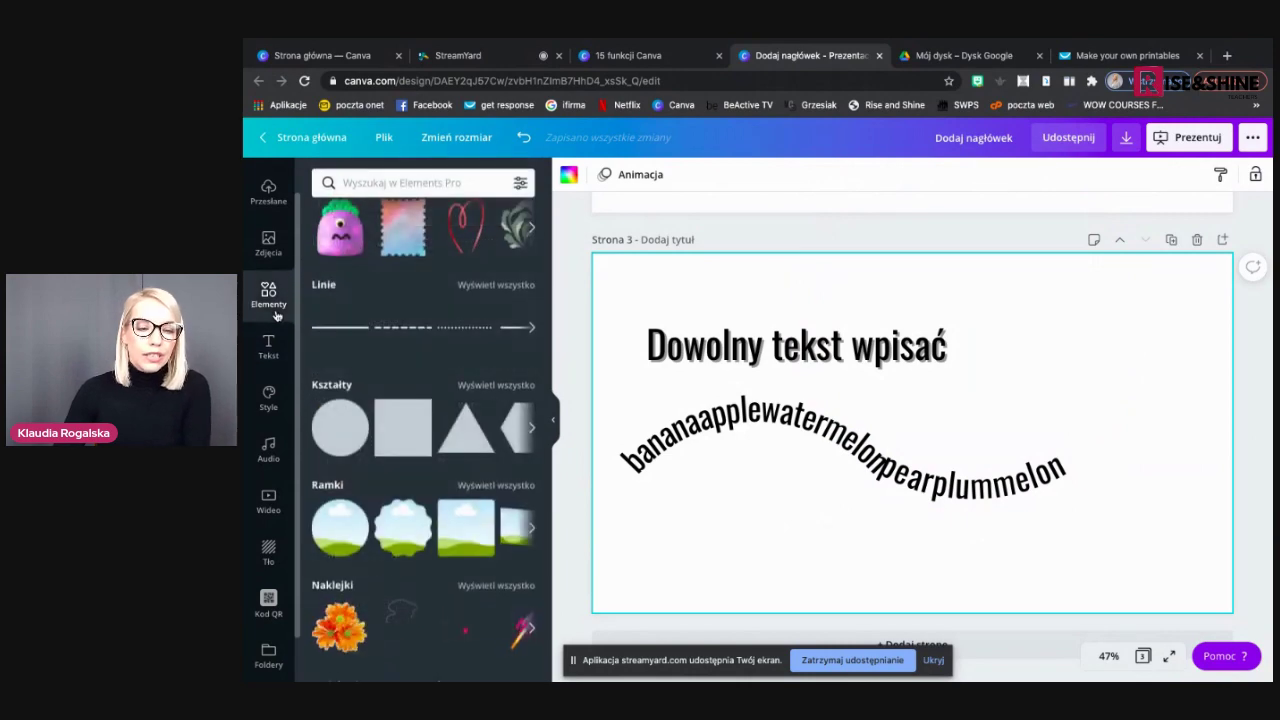
pyautogui.click(628, 55)
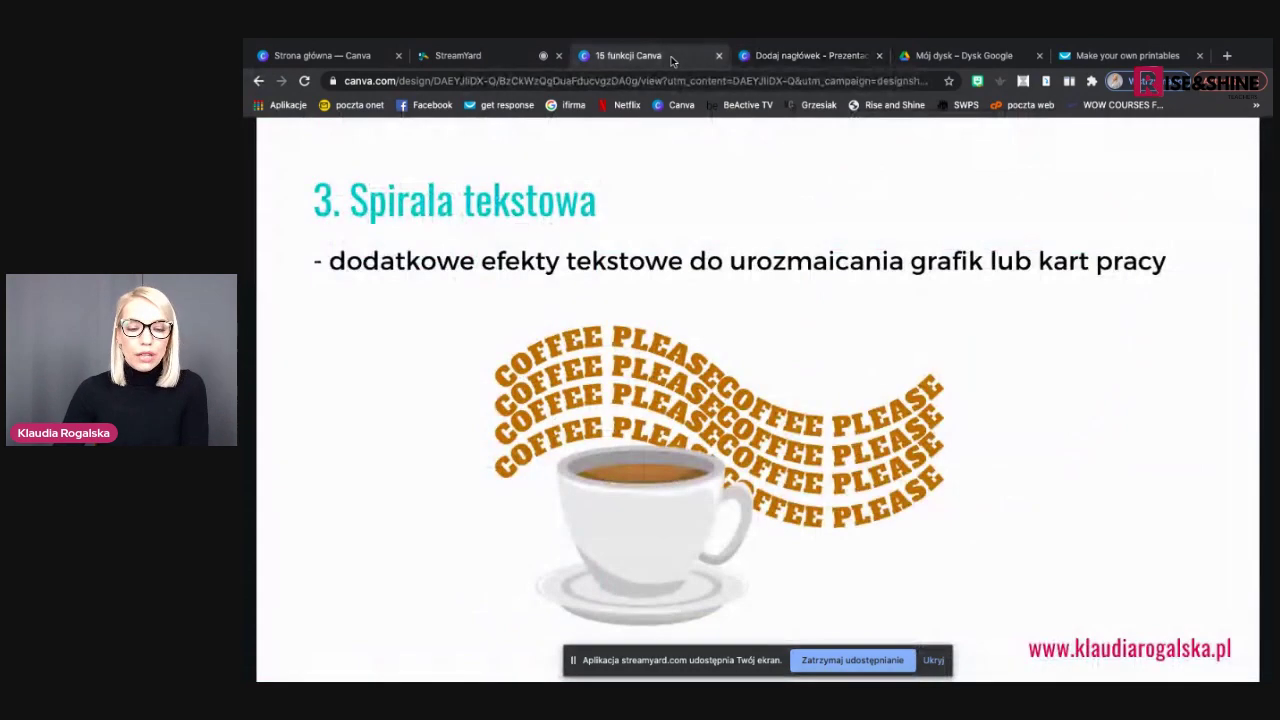
pyautogui.click(810, 55)
# Search 'fruit', place the fruit bowl beneath the wavy text, then check broadcast comments
pyautogui.click(363, 184)
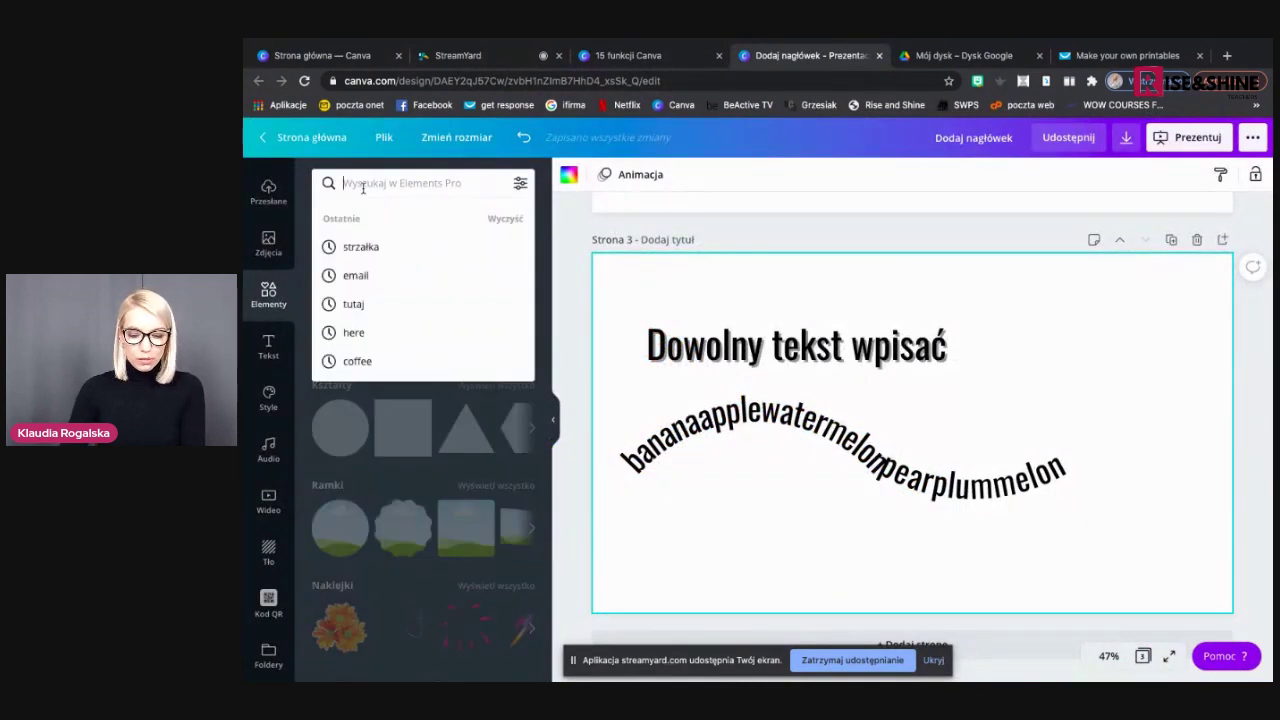
pyautogui.write('fruit')
pyautogui.press('Return')
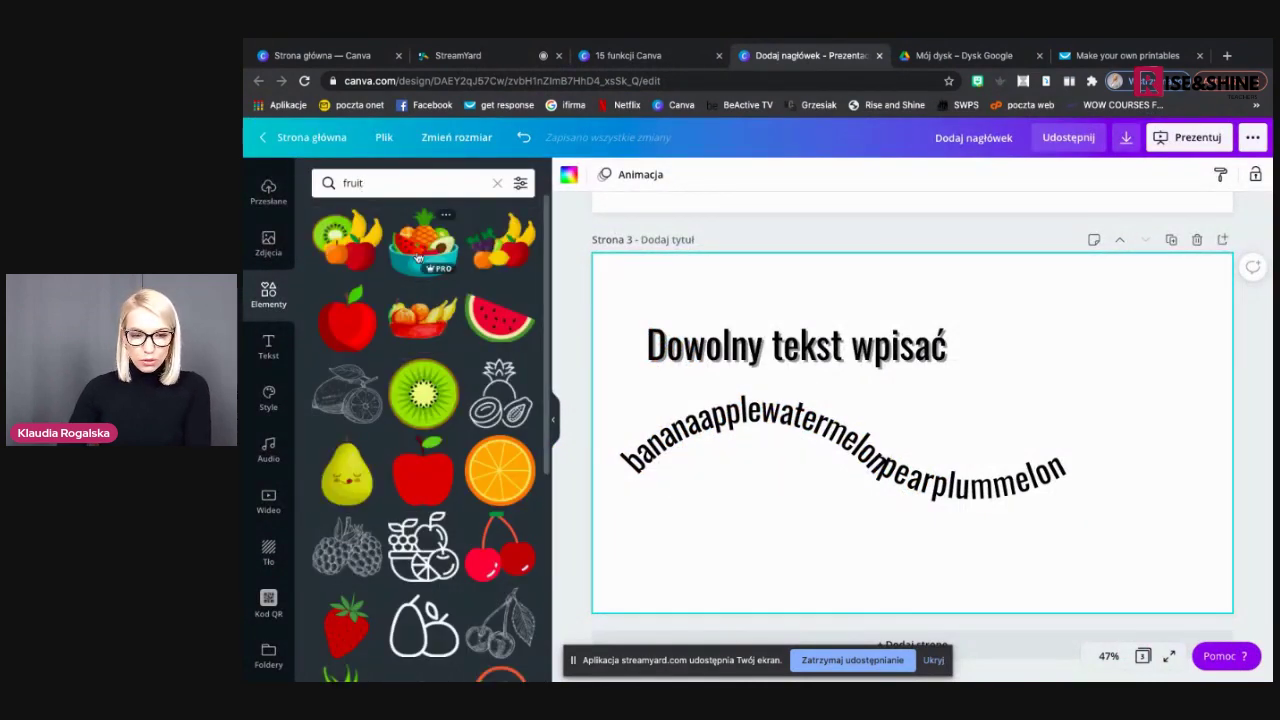
pyautogui.click(414, 255)
pyautogui.moveTo(875, 442); pyautogui.dragTo(759, 501)
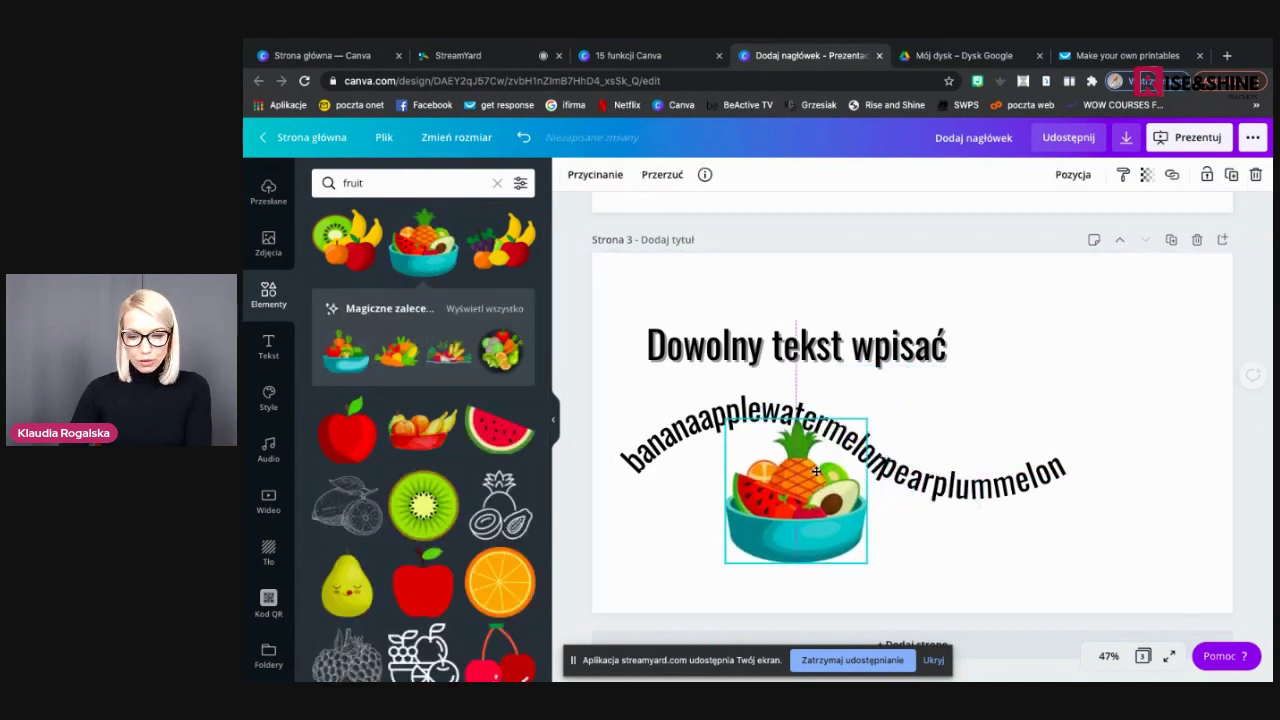
pyautogui.click(933, 533)
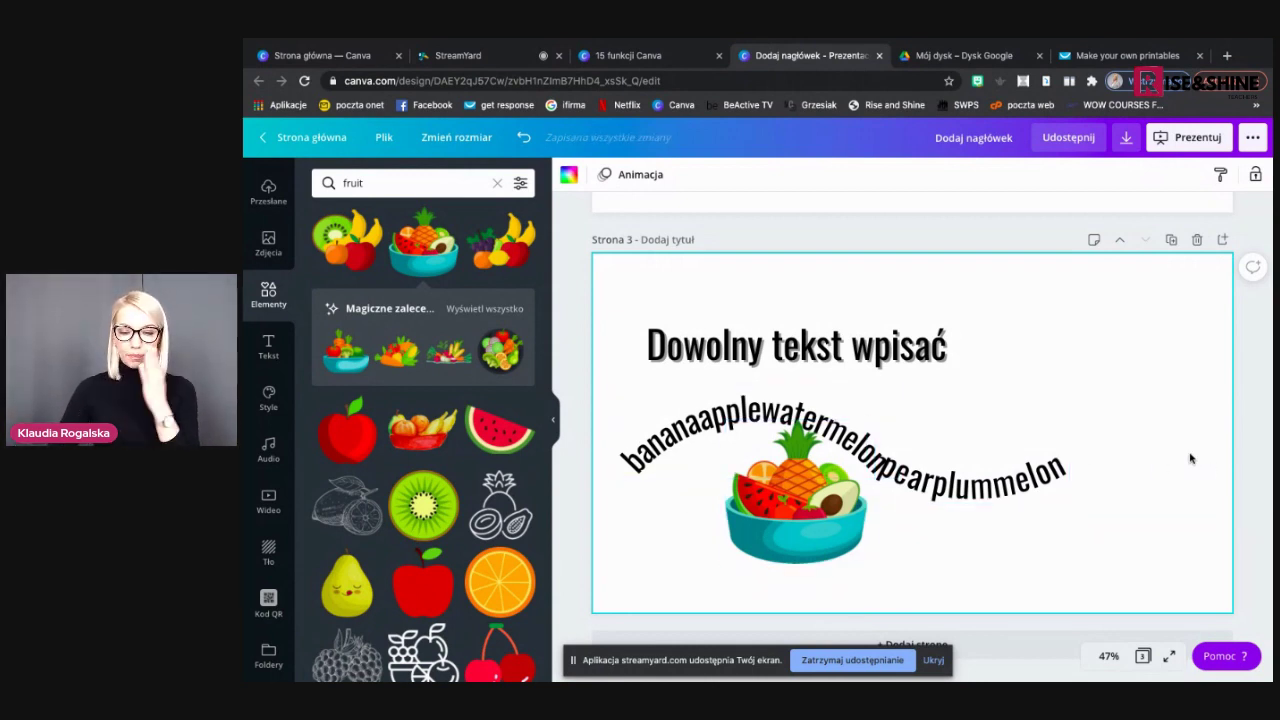
pyautogui.click(499, 58)
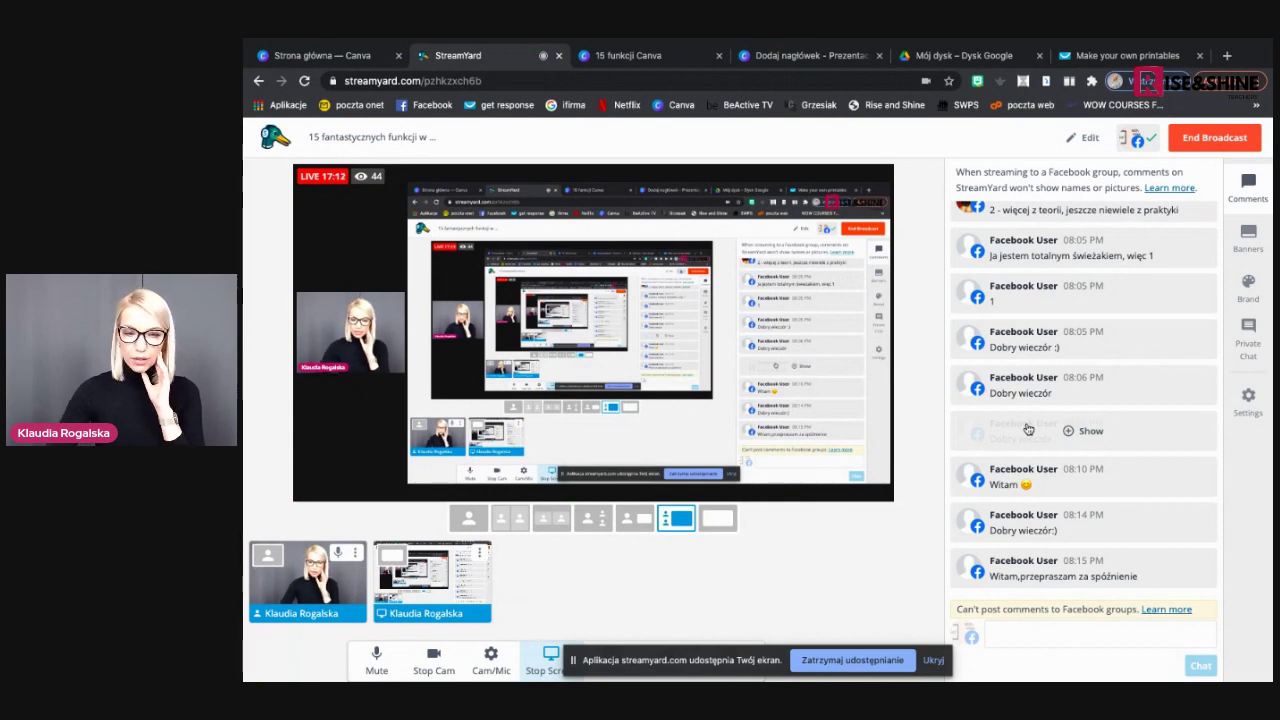
pyautogui.click(780, 56)
# View the graphic search filters slide, then add a blank page 4 to the design
pyautogui.click(646, 64)
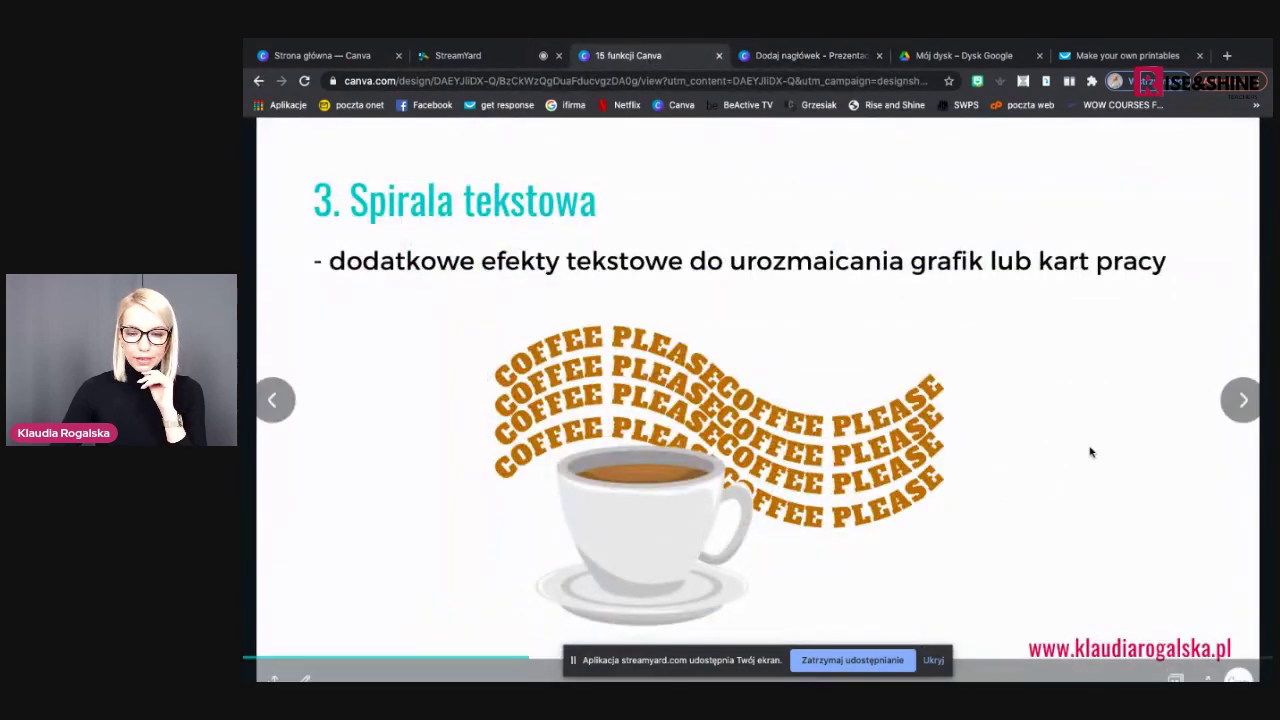
pyautogui.click(1220, 413)
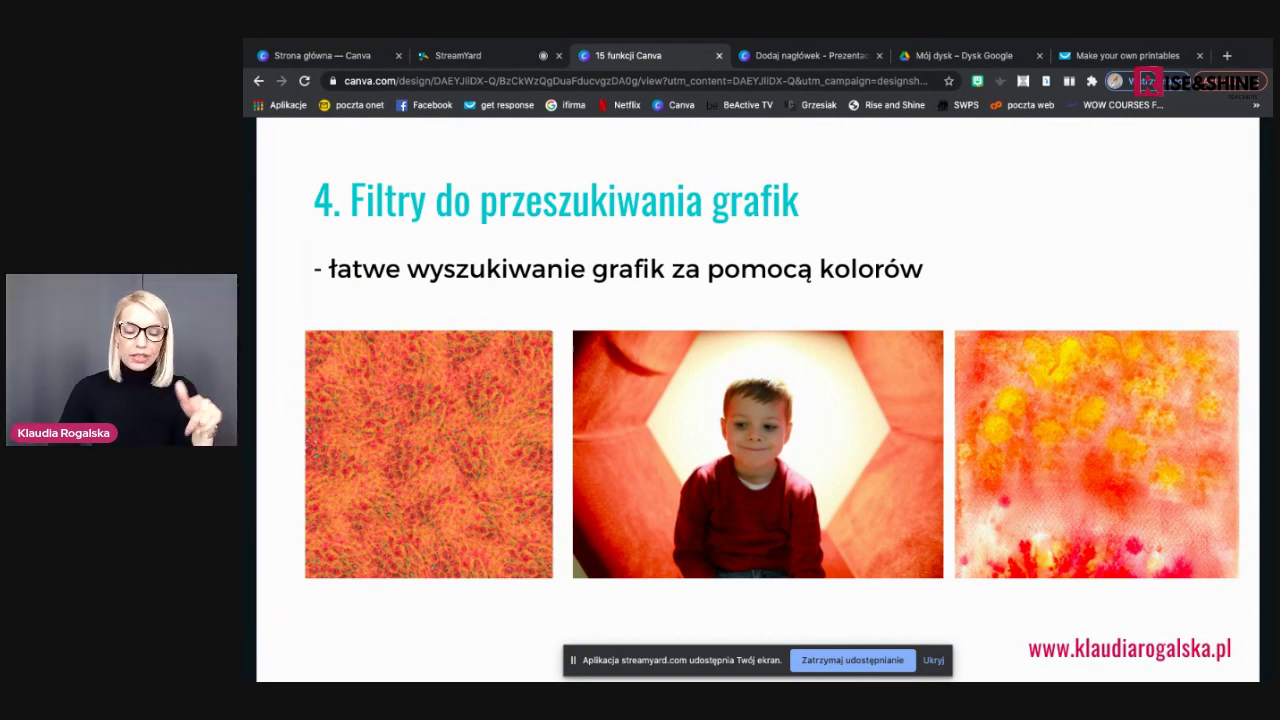
pyautogui.click(815, 57)
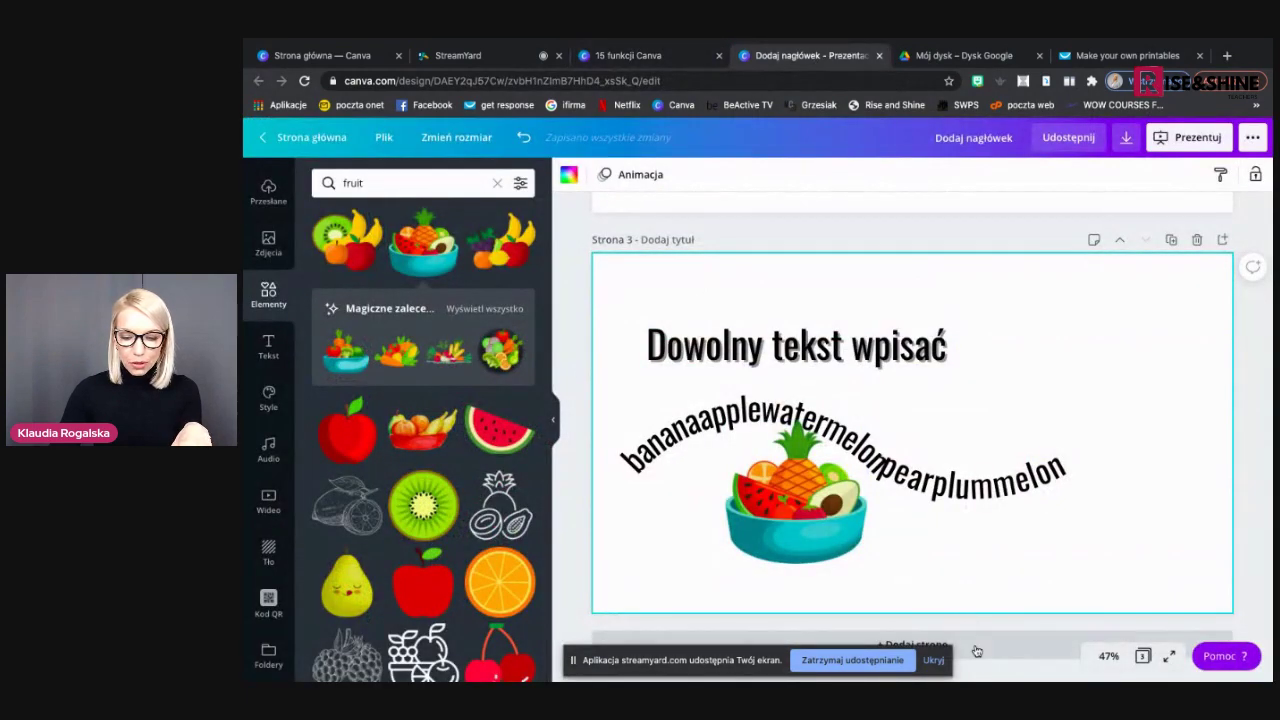
pyautogui.click(940, 638)
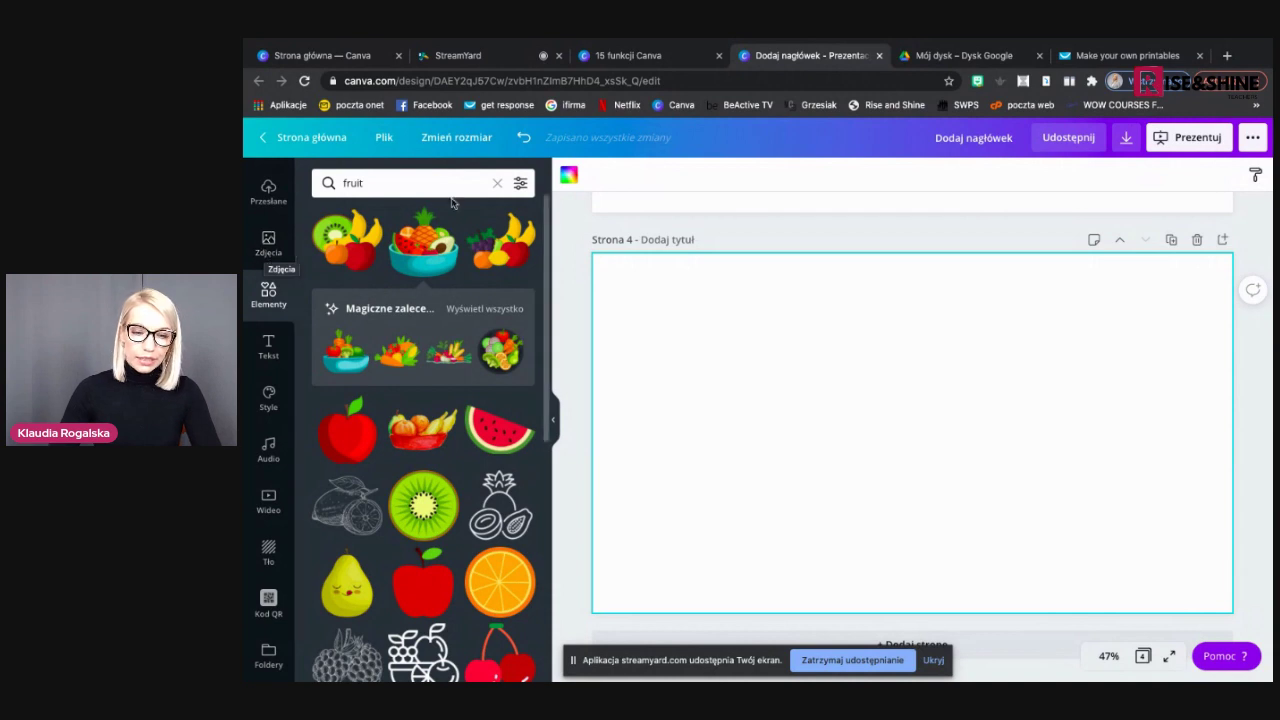
# Rerun the recent 'easter' search in the Zdjęcia stock photo library
pyautogui.click(268, 242)
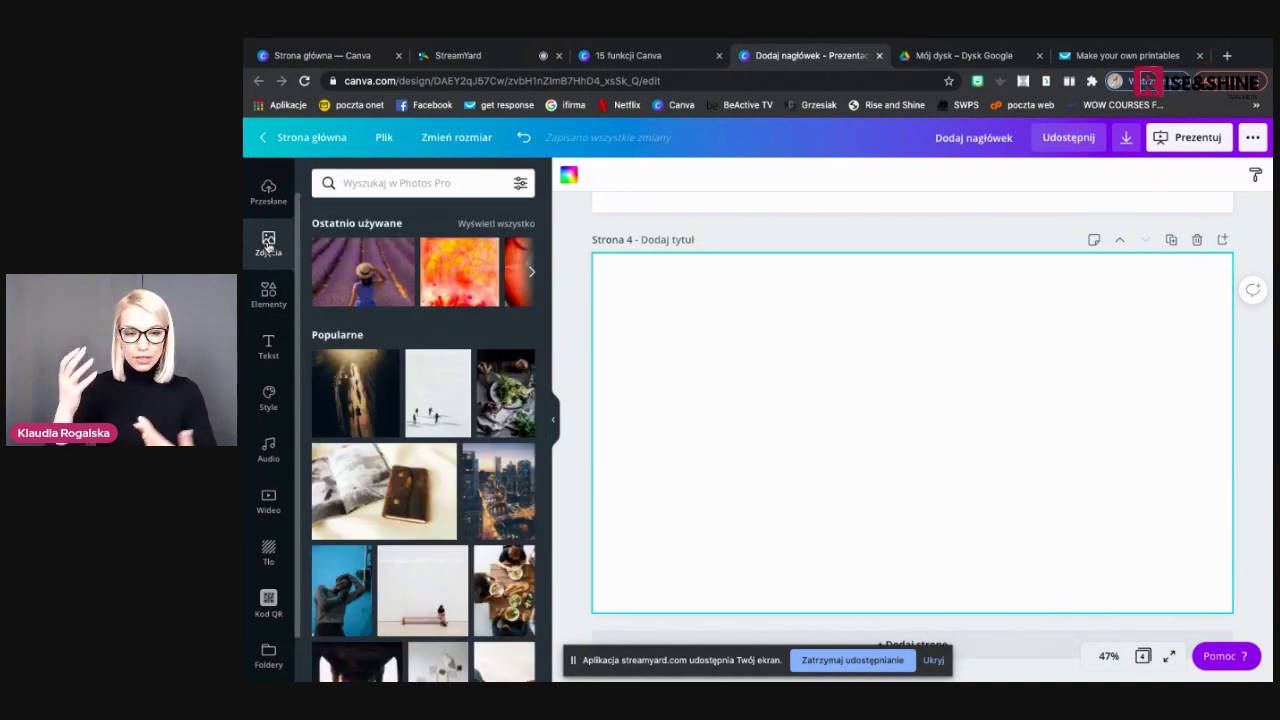
pyautogui.click(387, 183)
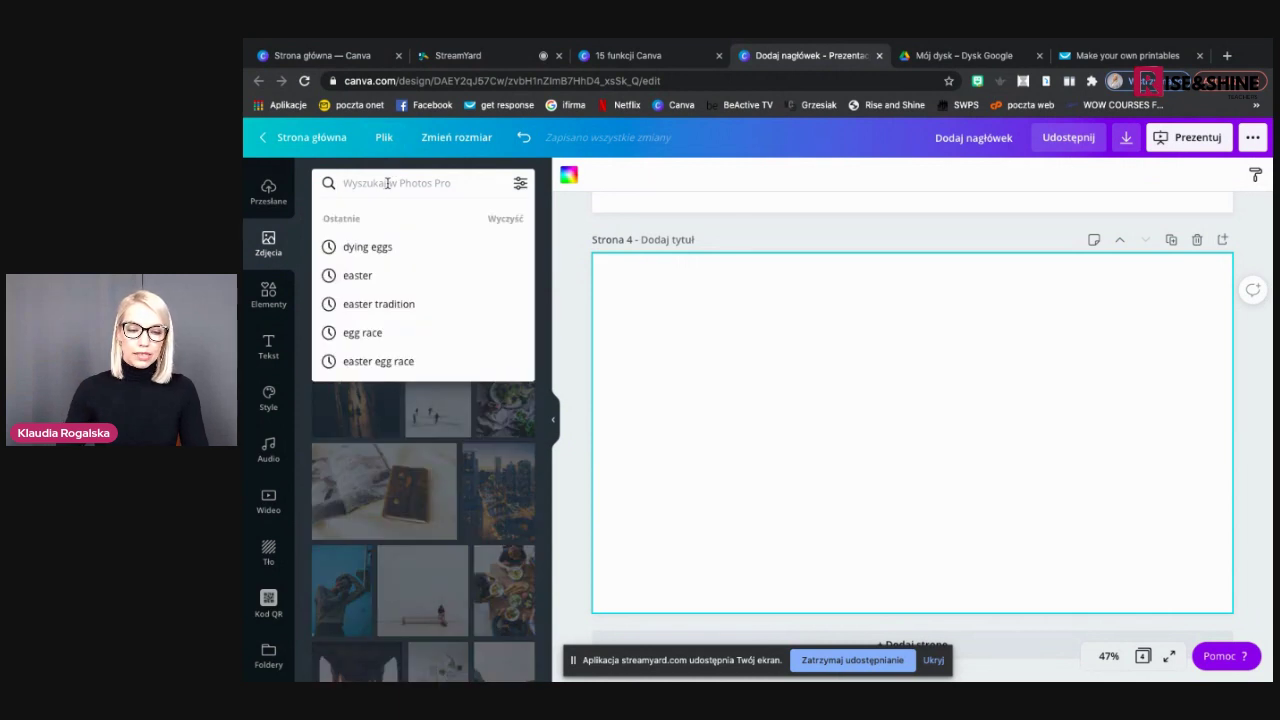
pyautogui.click(378, 284)
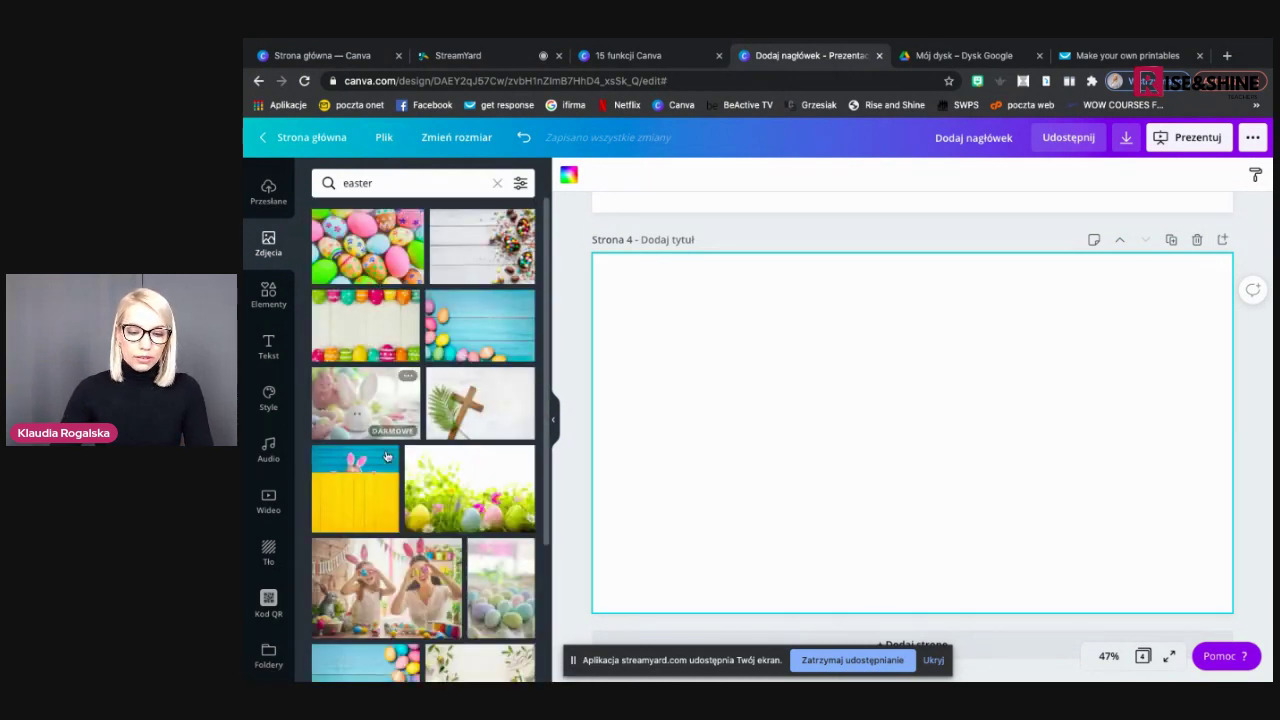
pyautogui.scroll(-3, 387, 456)
pyautogui.scroll(-5, 387, 456)
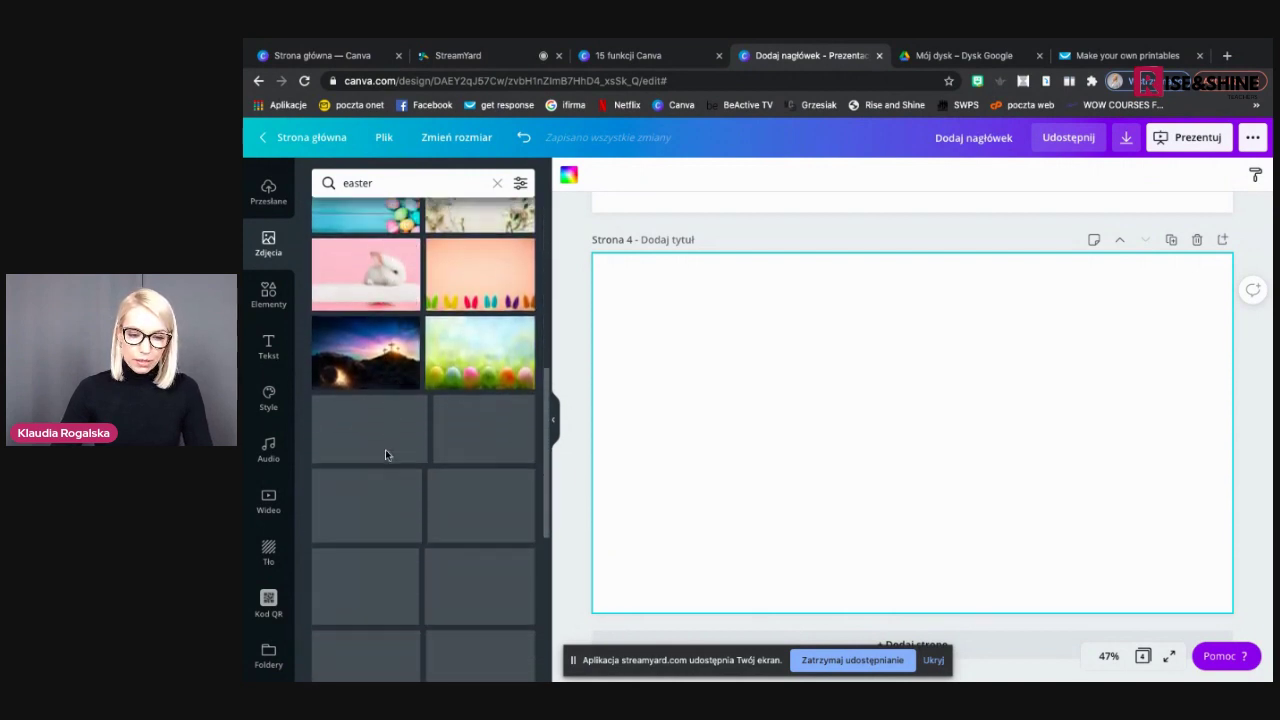
pyautogui.scroll(-5, 385, 455)
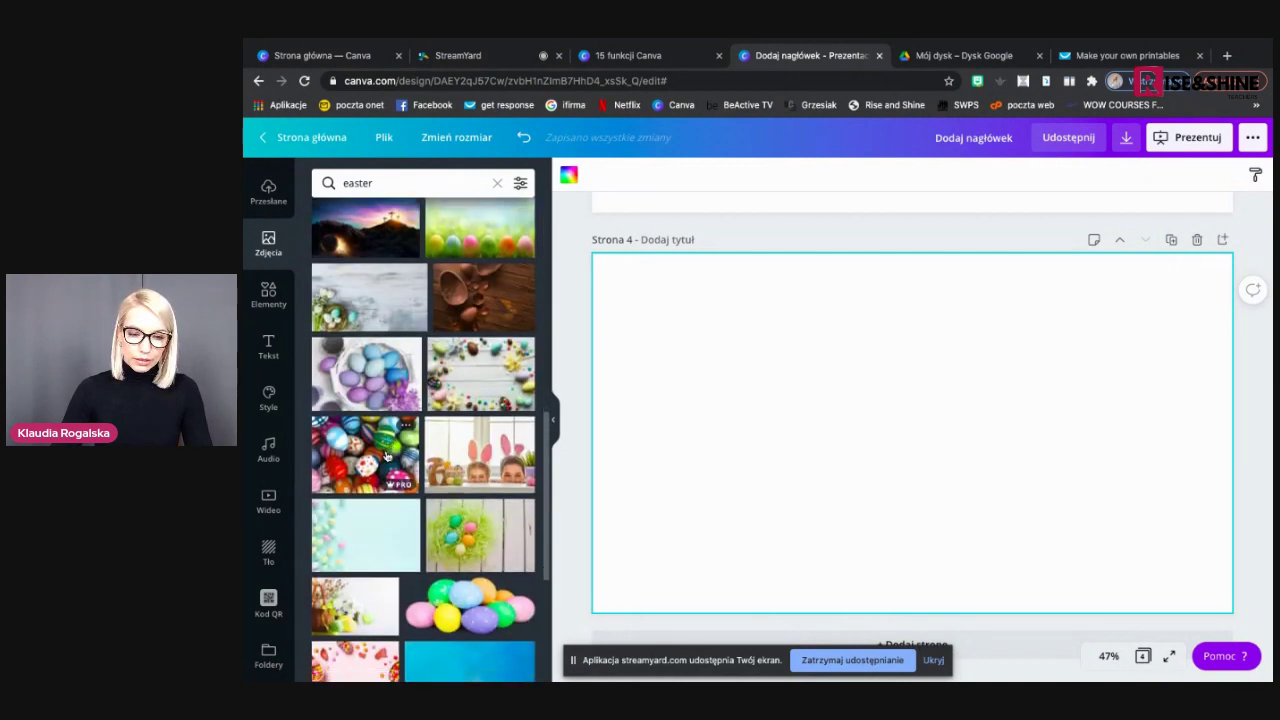
pyautogui.scroll(-3, 385, 455)
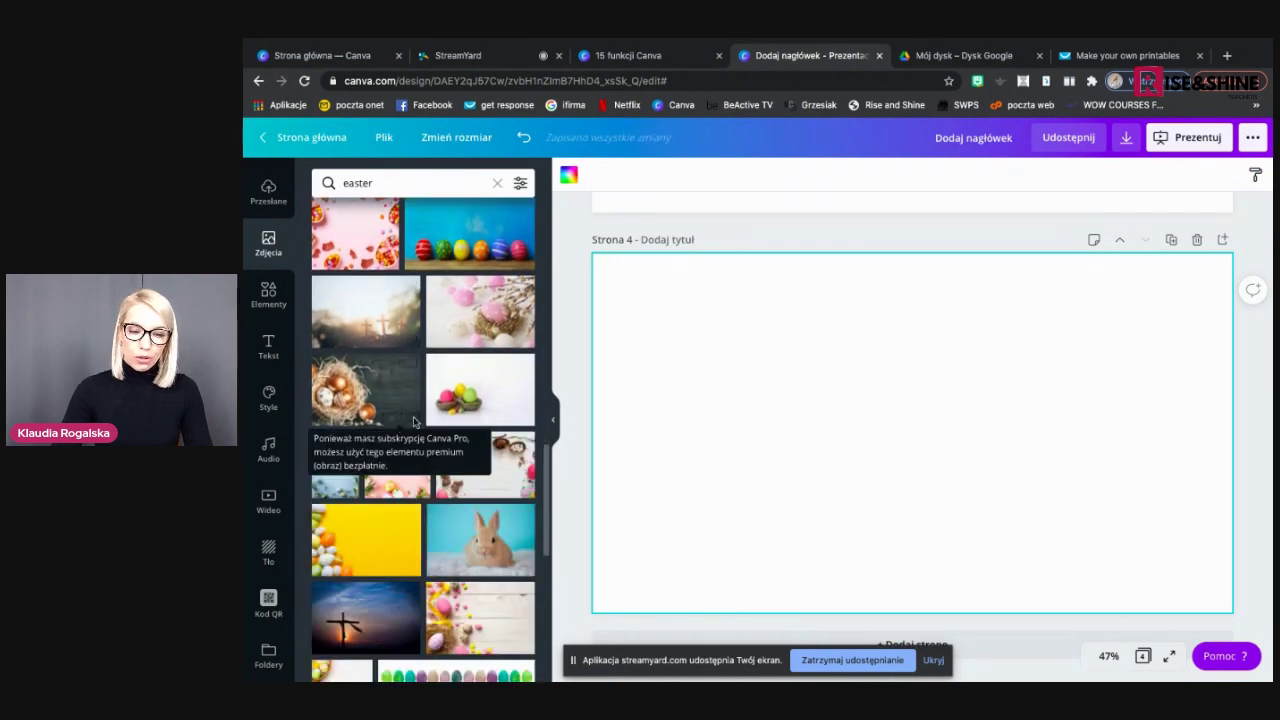
pyautogui.scroll(-5, 401, 545)
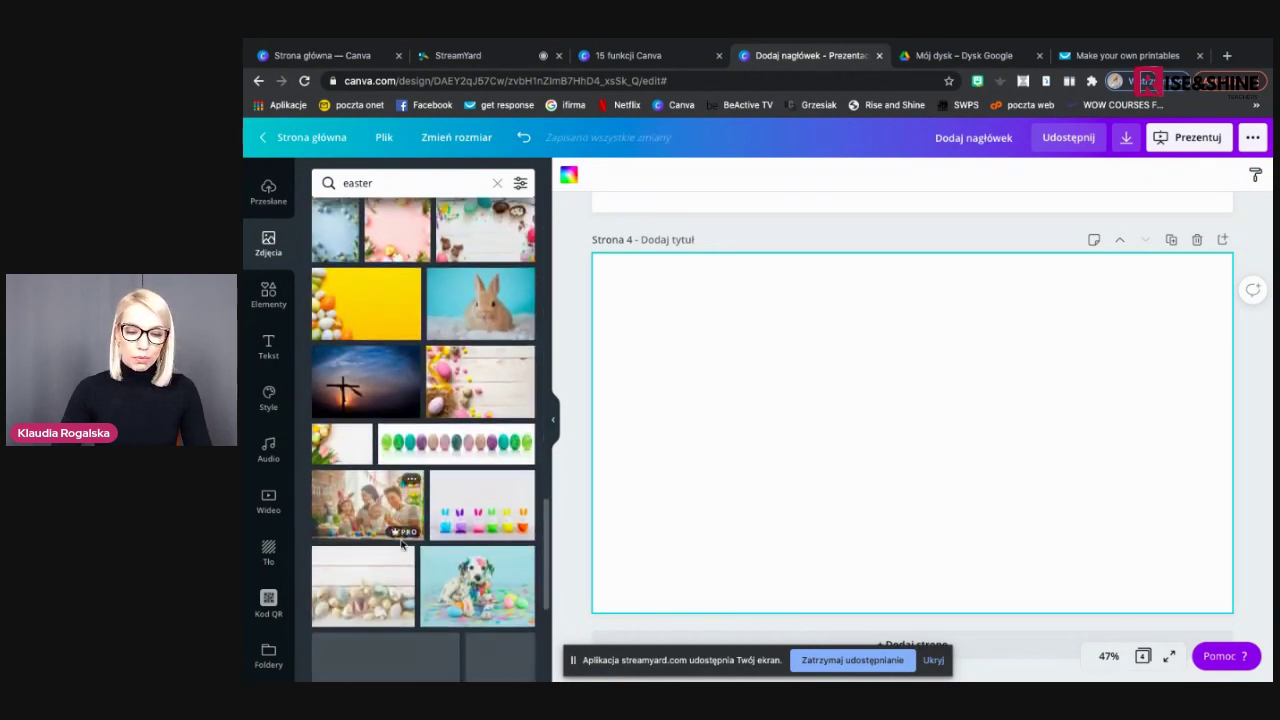
pyautogui.scroll(-1, 401, 545)
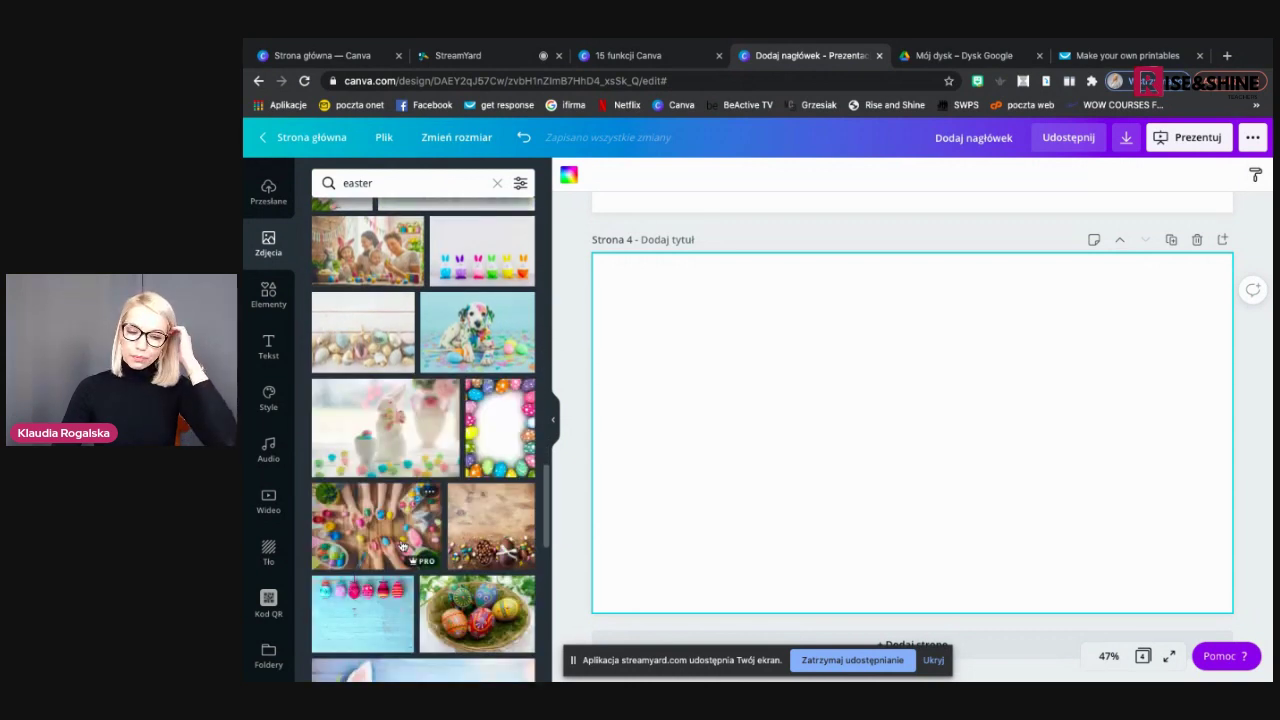
pyautogui.scroll(-1, 401, 545)
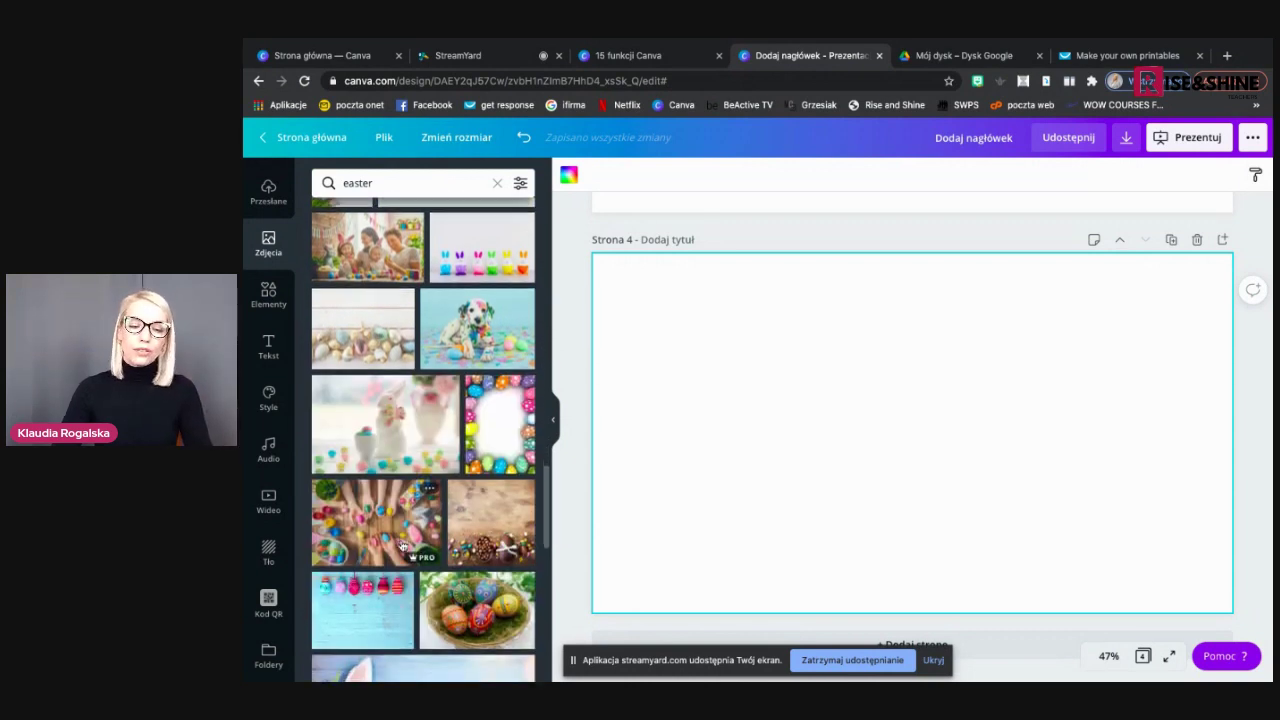
pyautogui.scroll(-5, 401, 545)
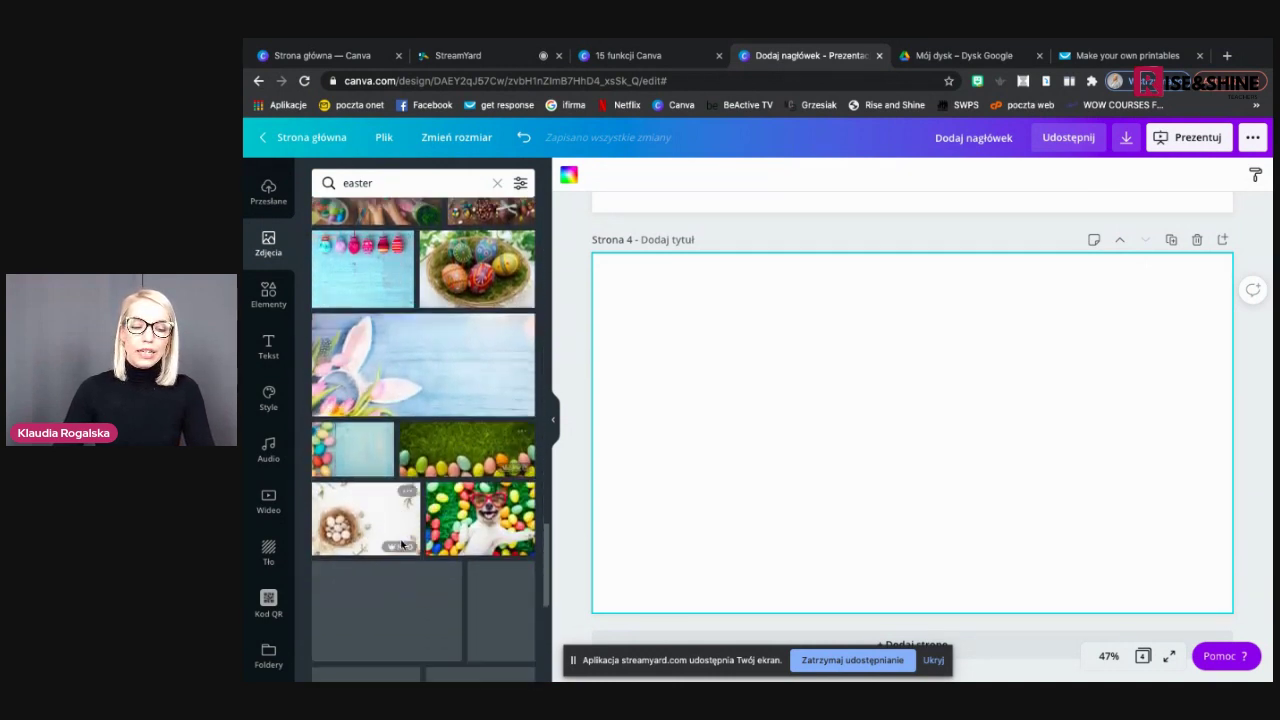
pyautogui.scroll(-1, 401, 545)
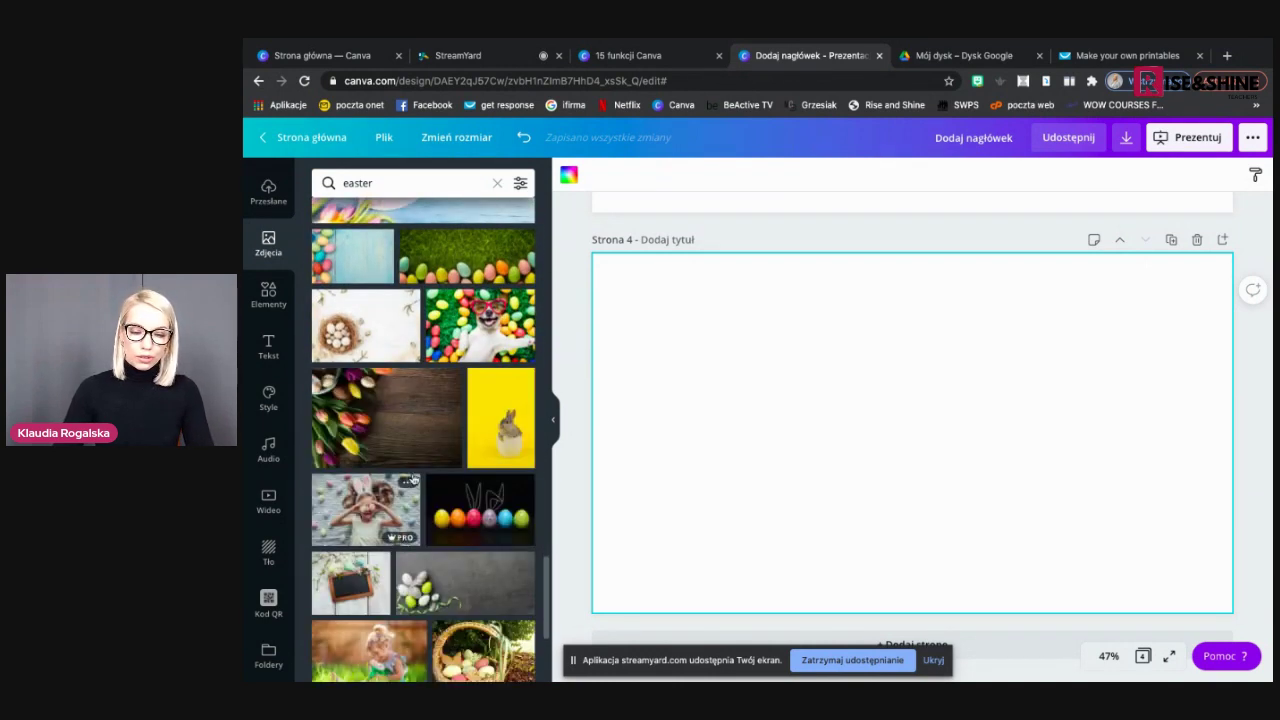
pyautogui.scroll(10, 414, 474)
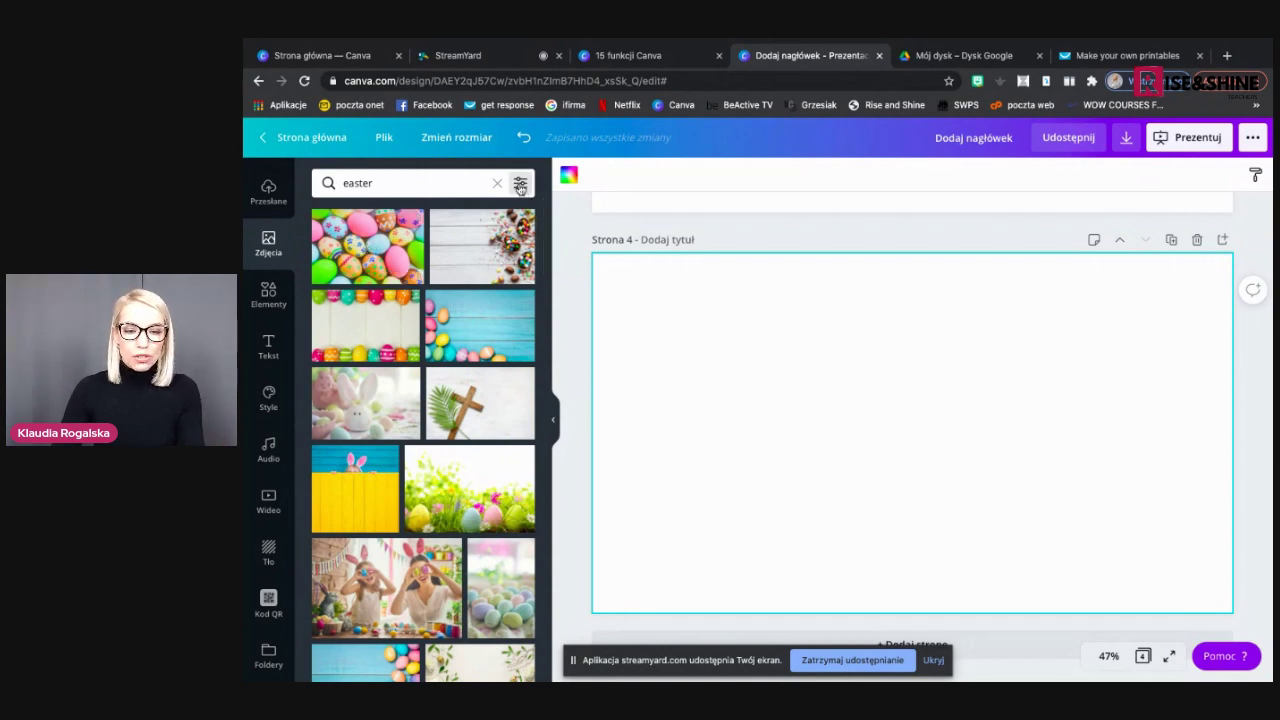
# Apply the blue-violet colour filter to the easter photo results
pyautogui.scroll(5, 525, 203)
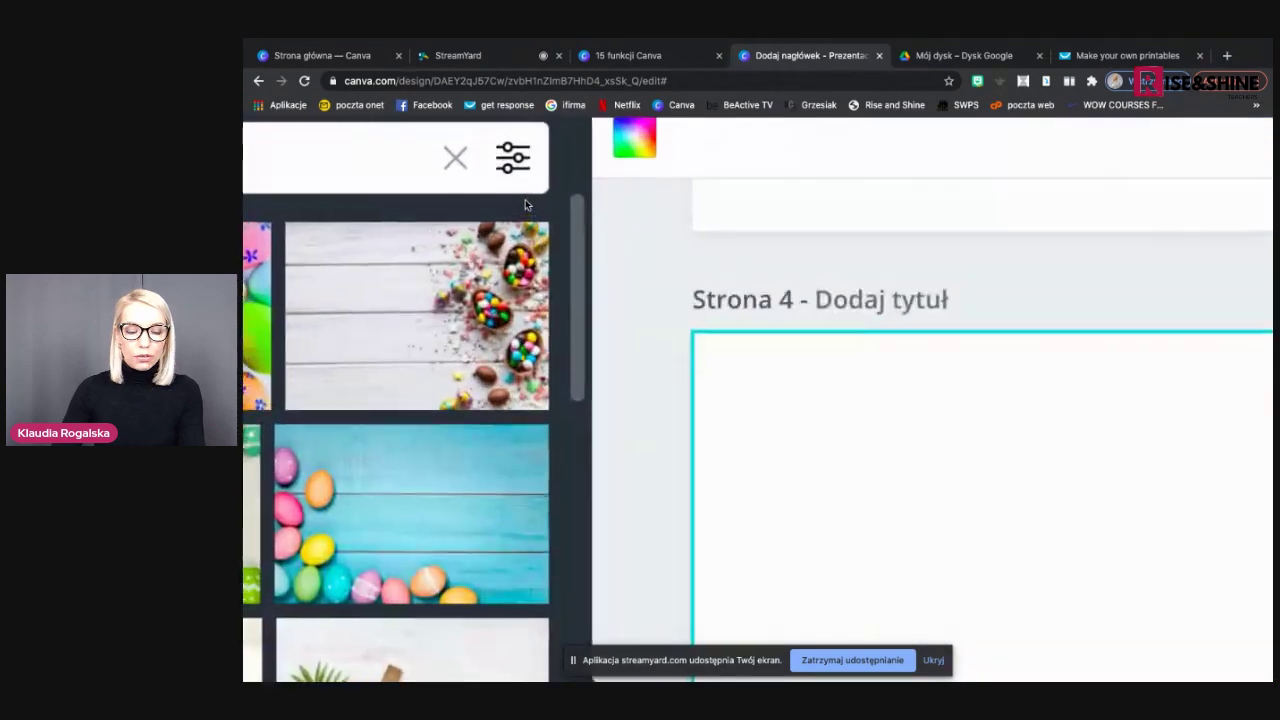
pyautogui.scroll(2, 525, 199)
pyautogui.hscroll(-3, 434, 291)
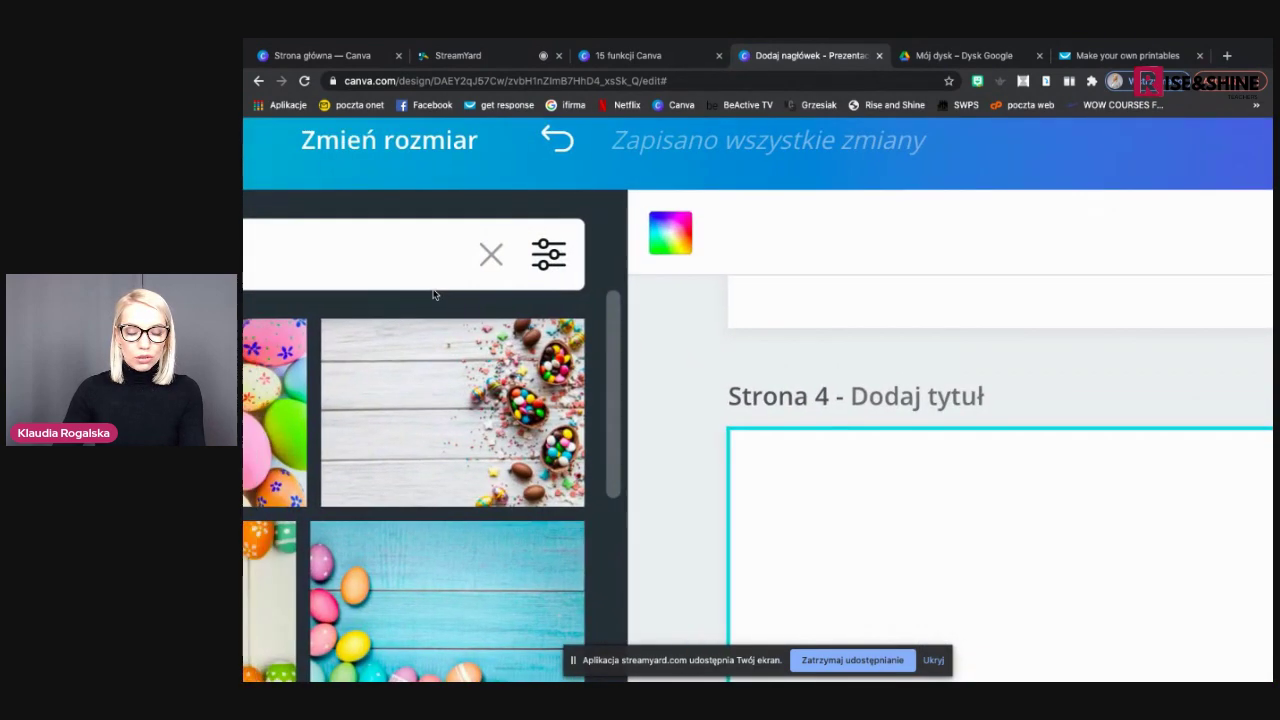
pyautogui.hscroll(-2, 434, 291)
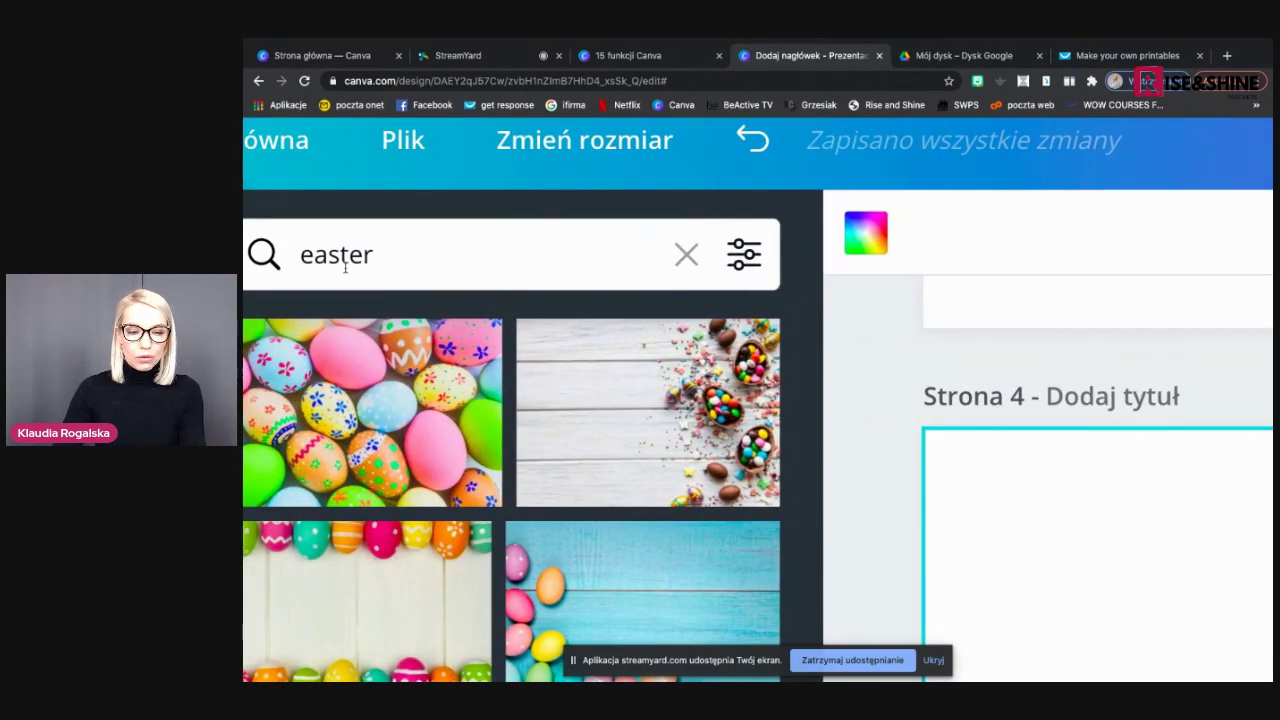
pyautogui.click(743, 264)
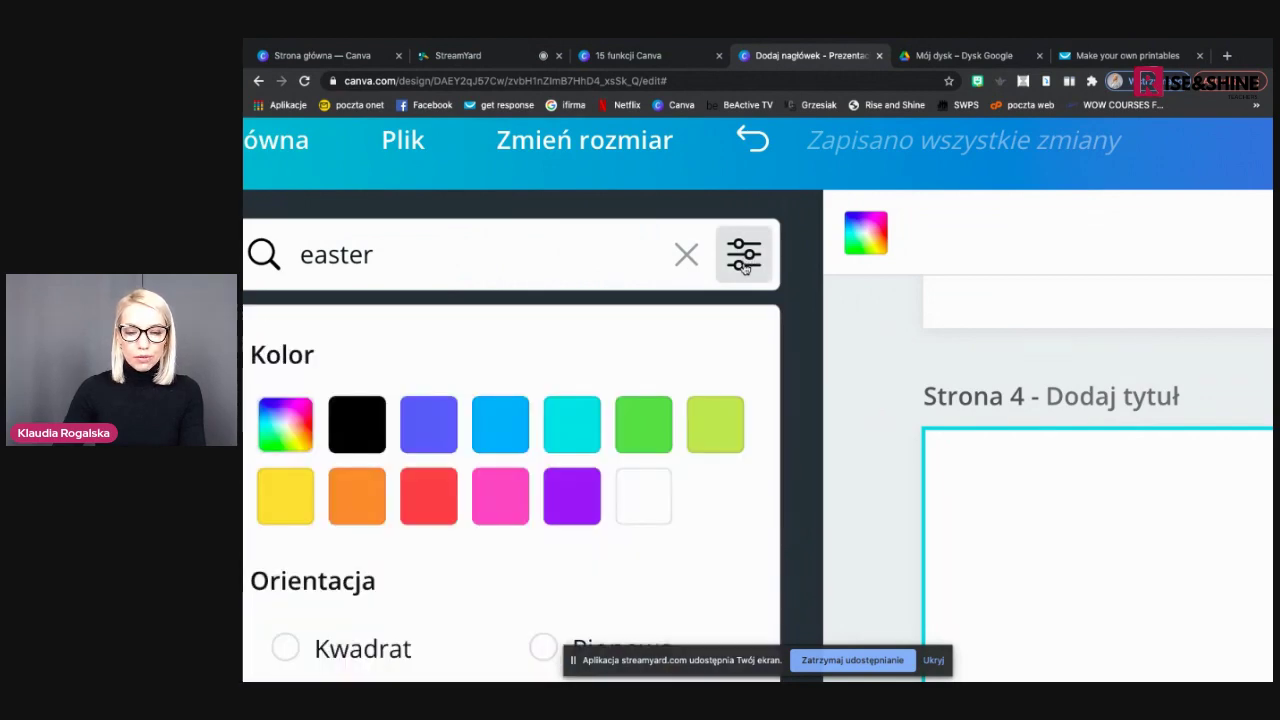
pyautogui.scroll(-5, 729, 346)
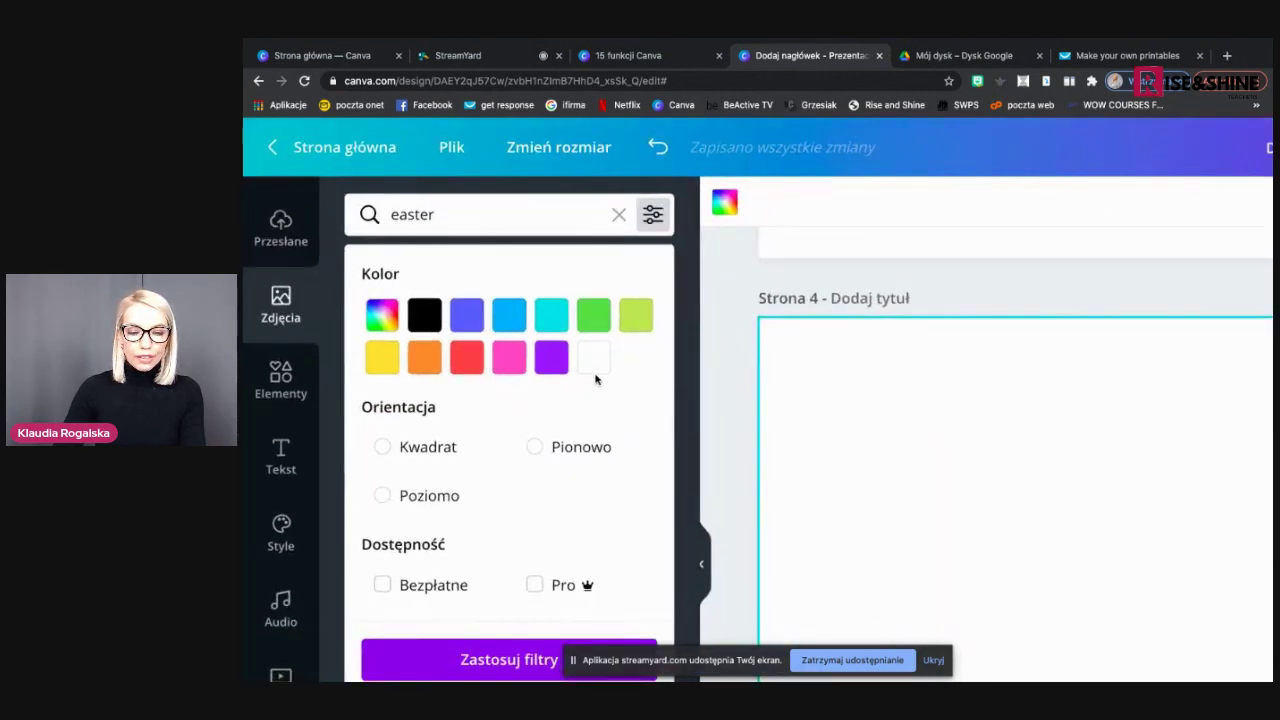
pyautogui.scroll(-1, 580, 363)
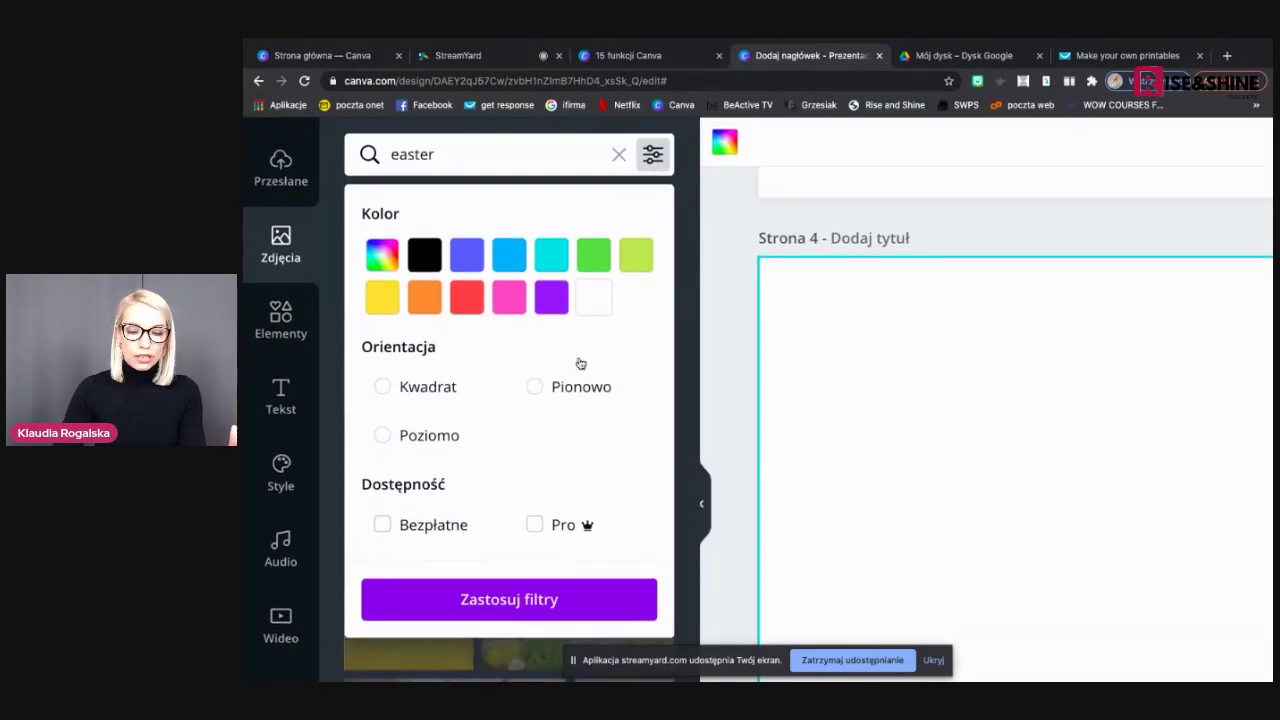
pyautogui.click(464, 275)
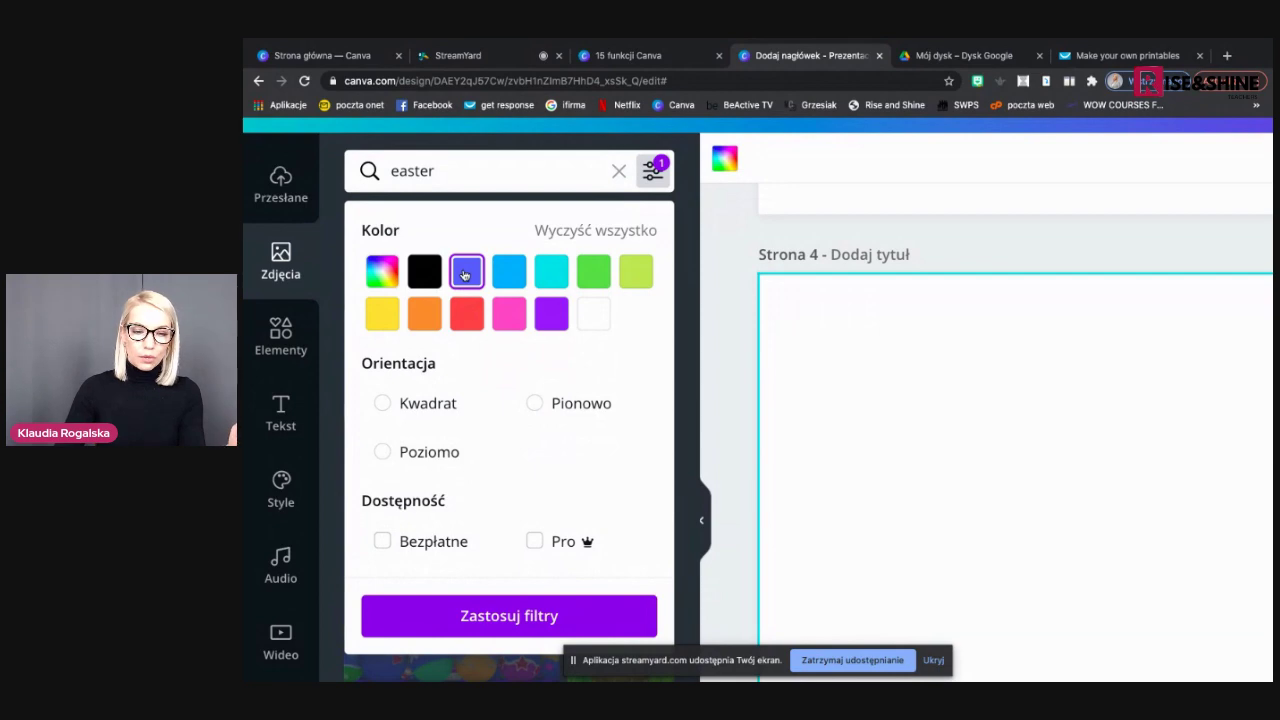
pyautogui.click(511, 617)
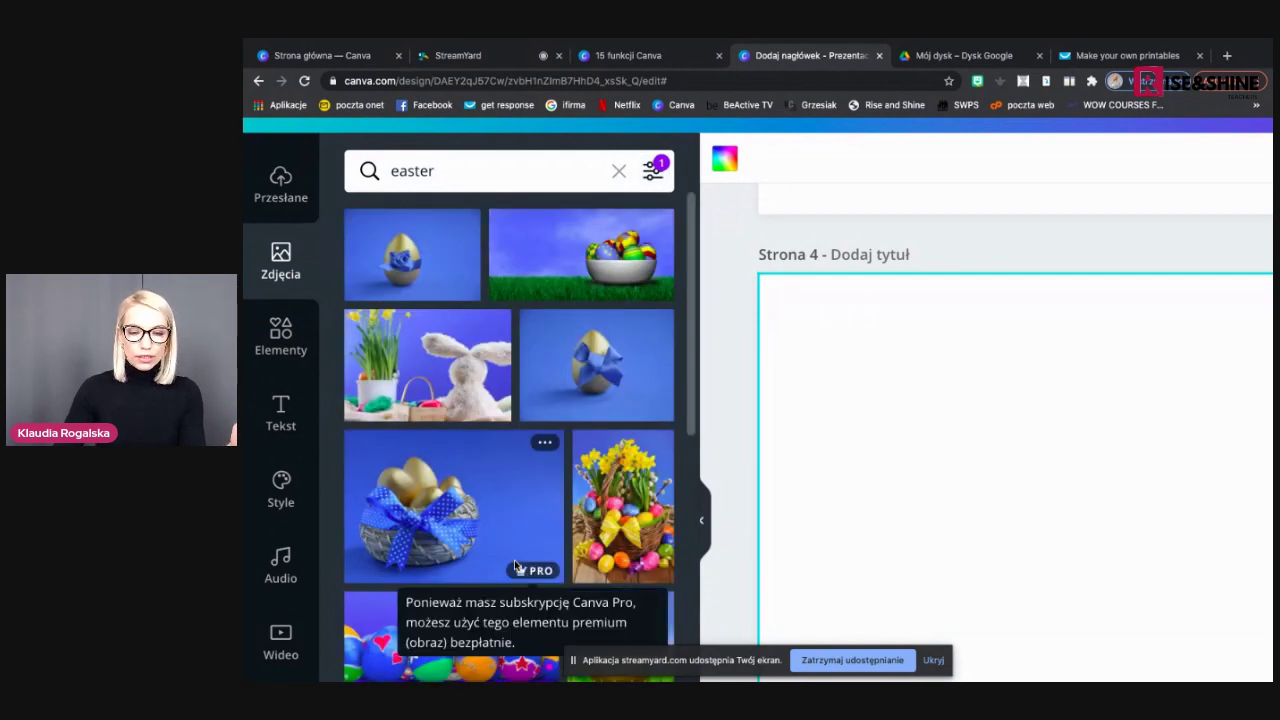
pyautogui.hotkey('ctrl', '-')
pyautogui.hotkey('ctrl', '-')
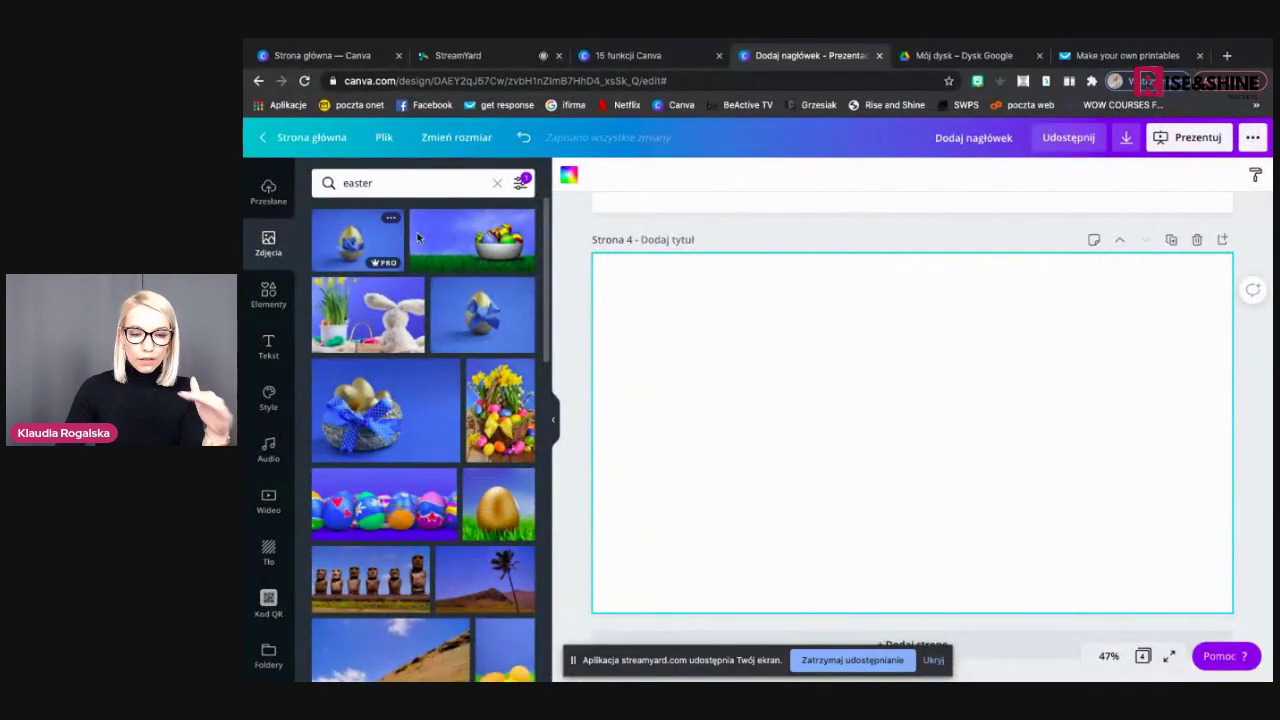
# Replace the 'easter' photo search with 'fruit' and run it
pyautogui.scroll(-5, 430, 310)
pyautogui.scroll(-4, 443, 384)
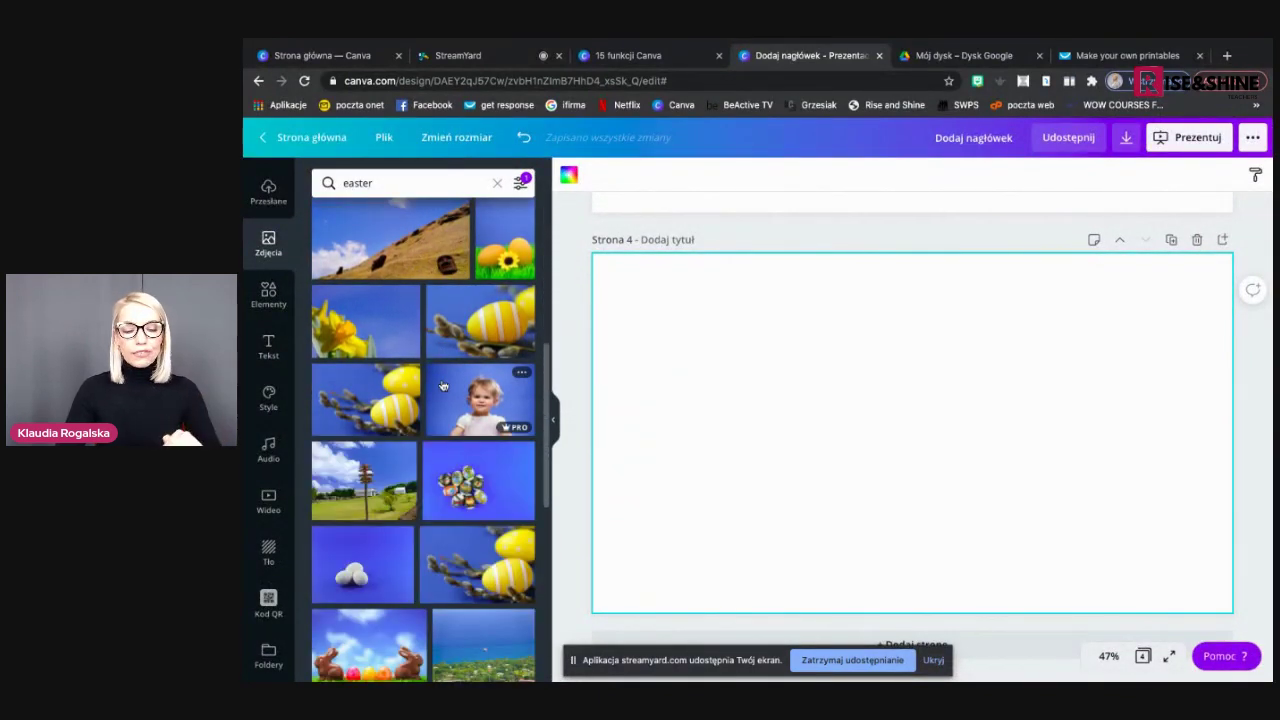
pyautogui.scroll(-5, 443, 386)
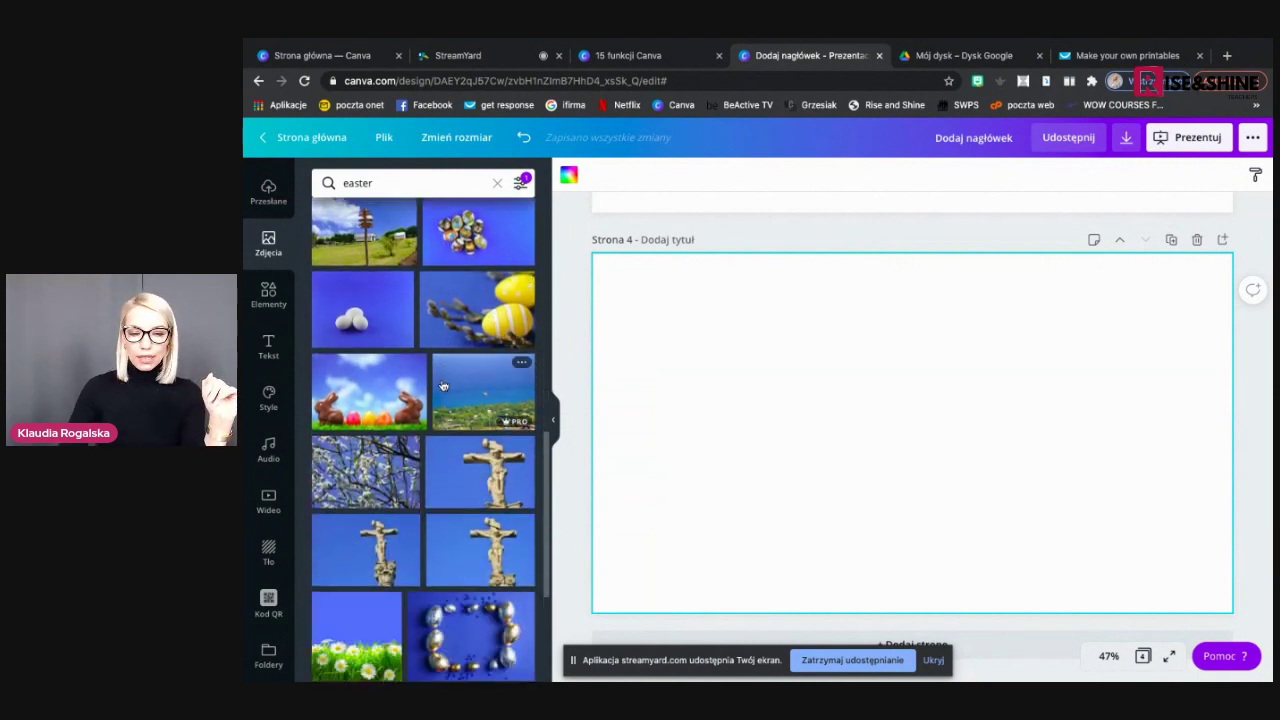
pyautogui.scroll(10, 443, 386)
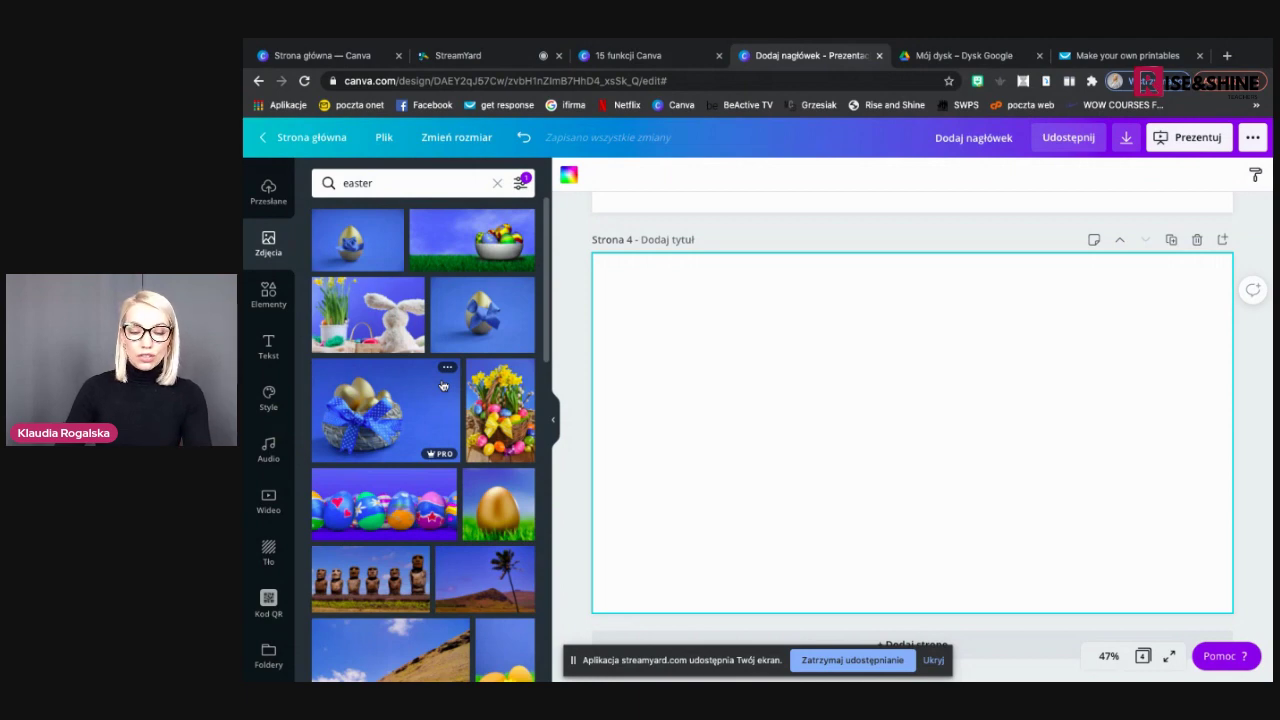
pyautogui.scroll(5, 443, 386)
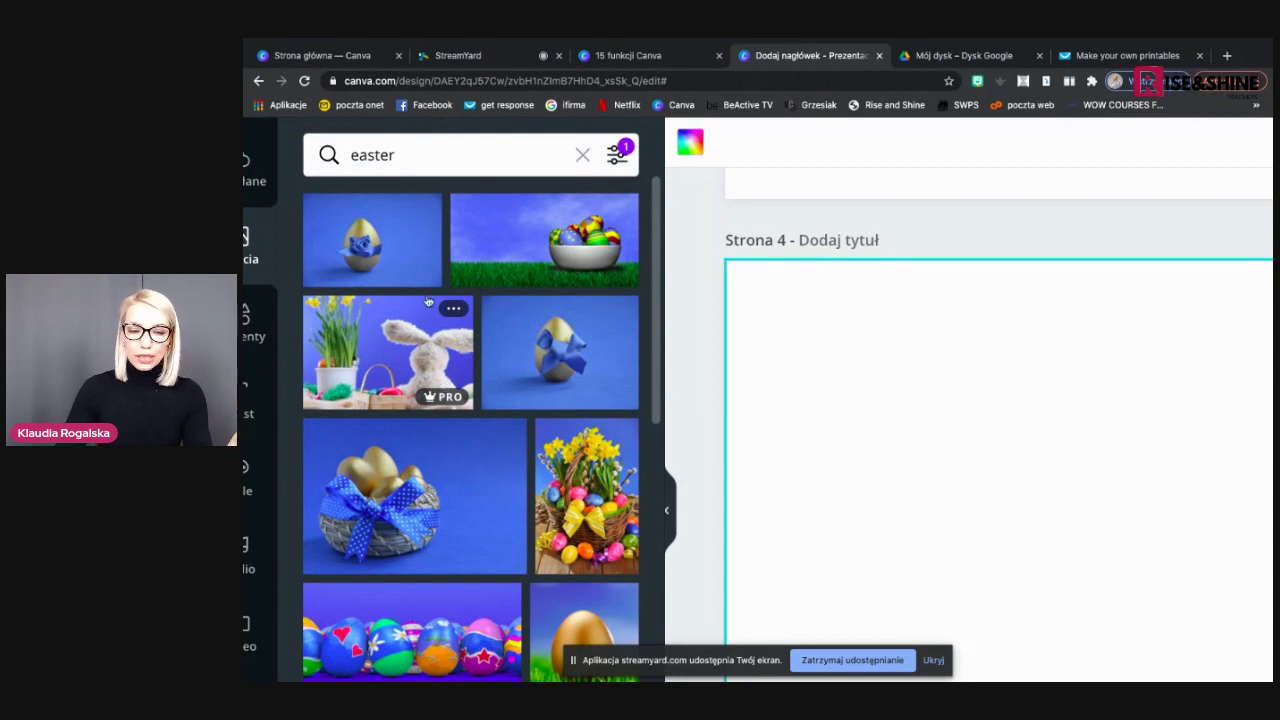
pyautogui.click(397, 155)
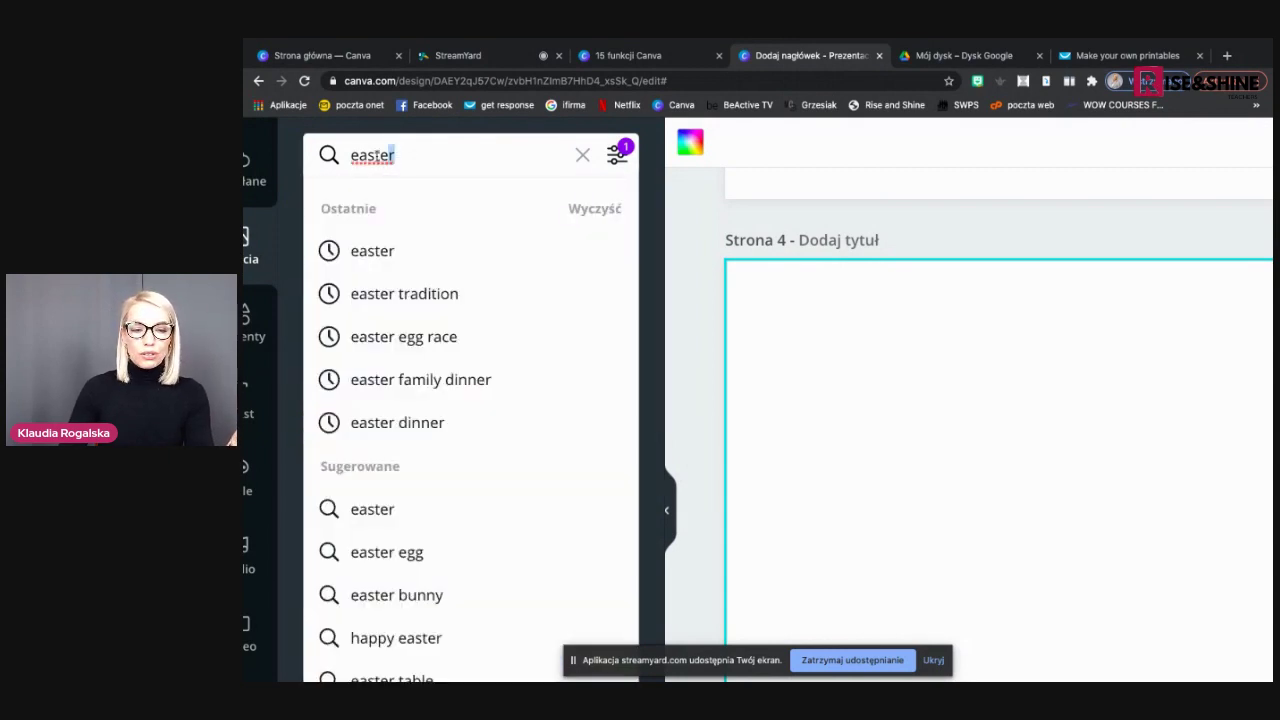
pyautogui.moveTo(392, 155); pyautogui.dragTo(345, 157)
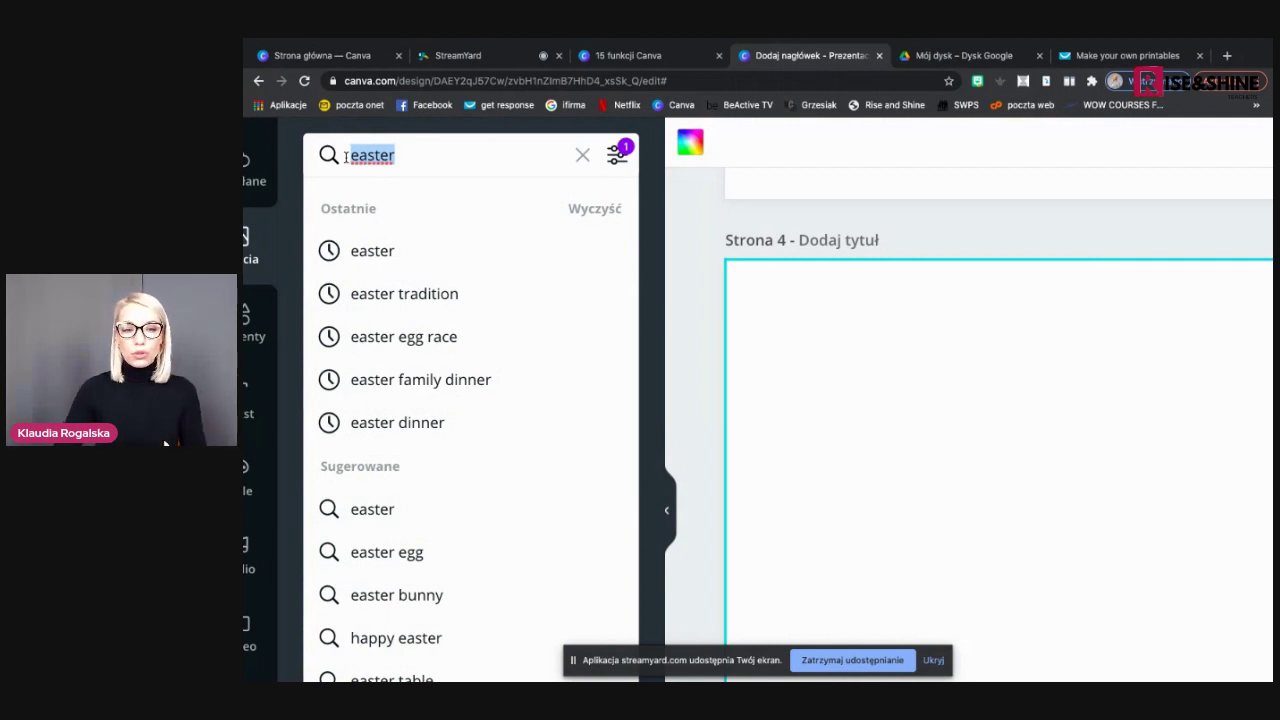
pyautogui.write('fruit')
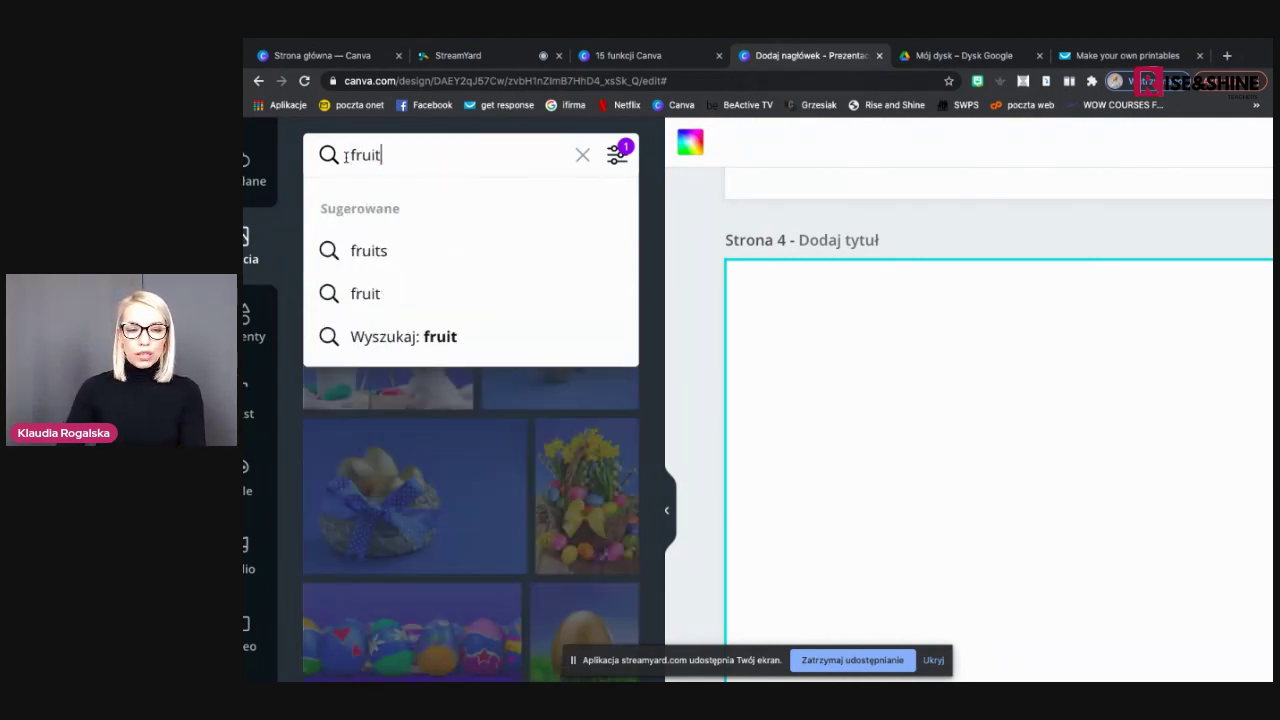
pyautogui.press('Return')
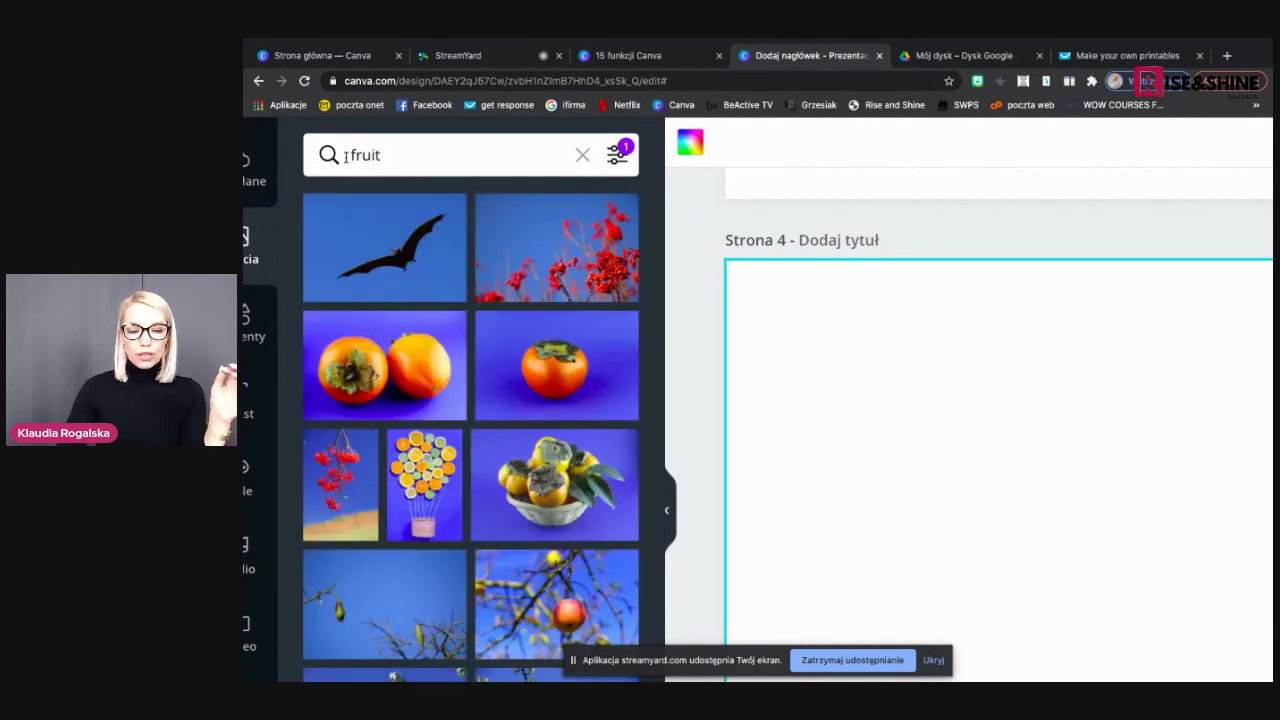
# Filter the fruit photos to green images, then switch to the StreamYard studio
pyautogui.scroll(-4, 453, 380)
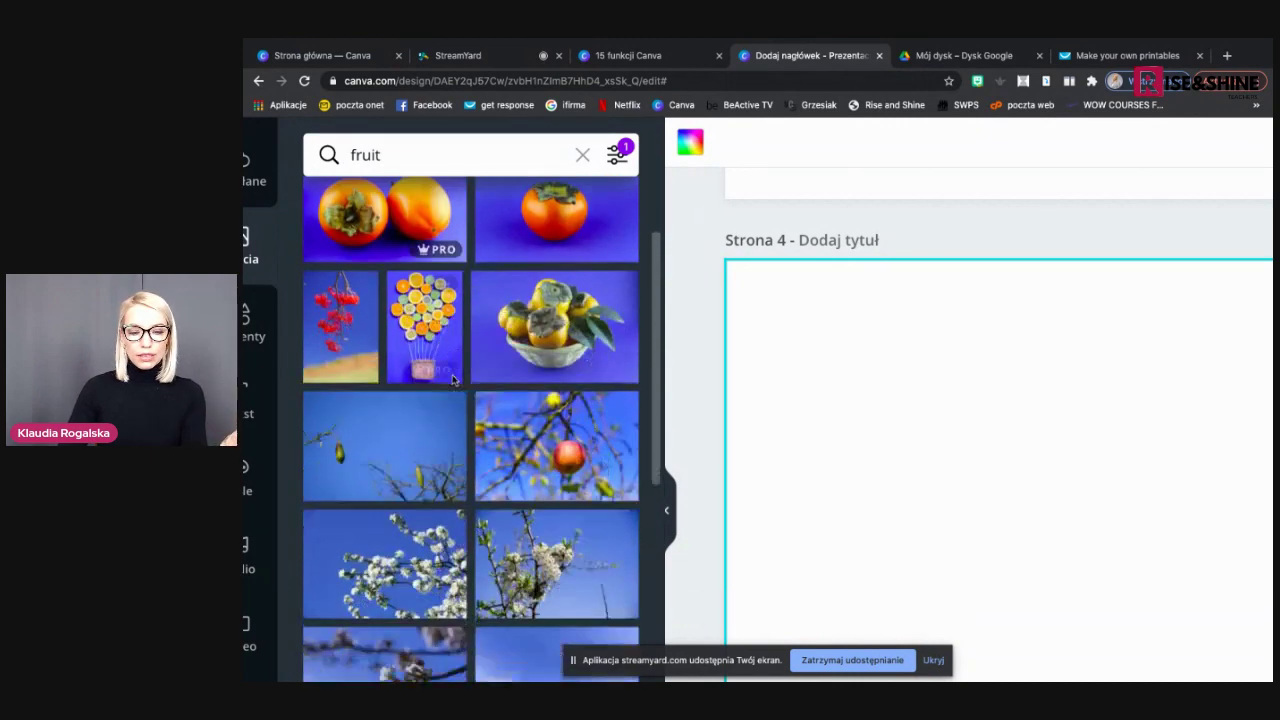
pyautogui.scroll(-3, 453, 380)
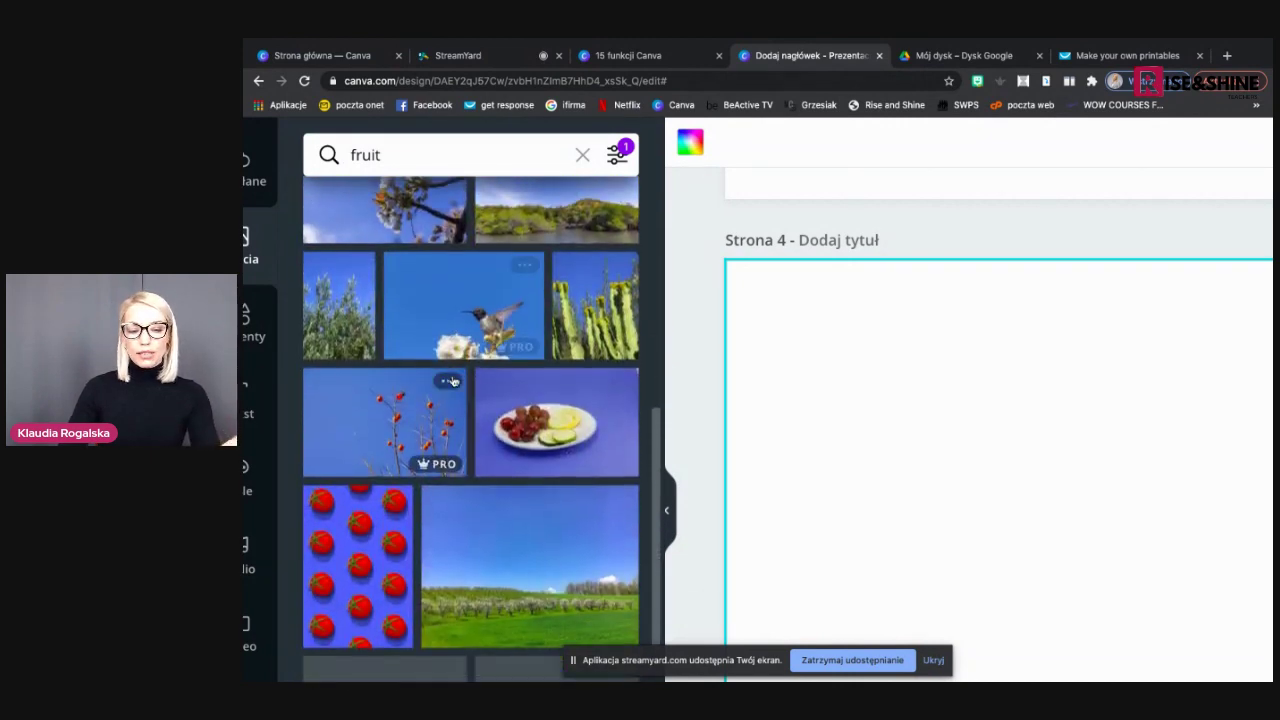
pyautogui.click(616, 152)
pyautogui.click(556, 258)
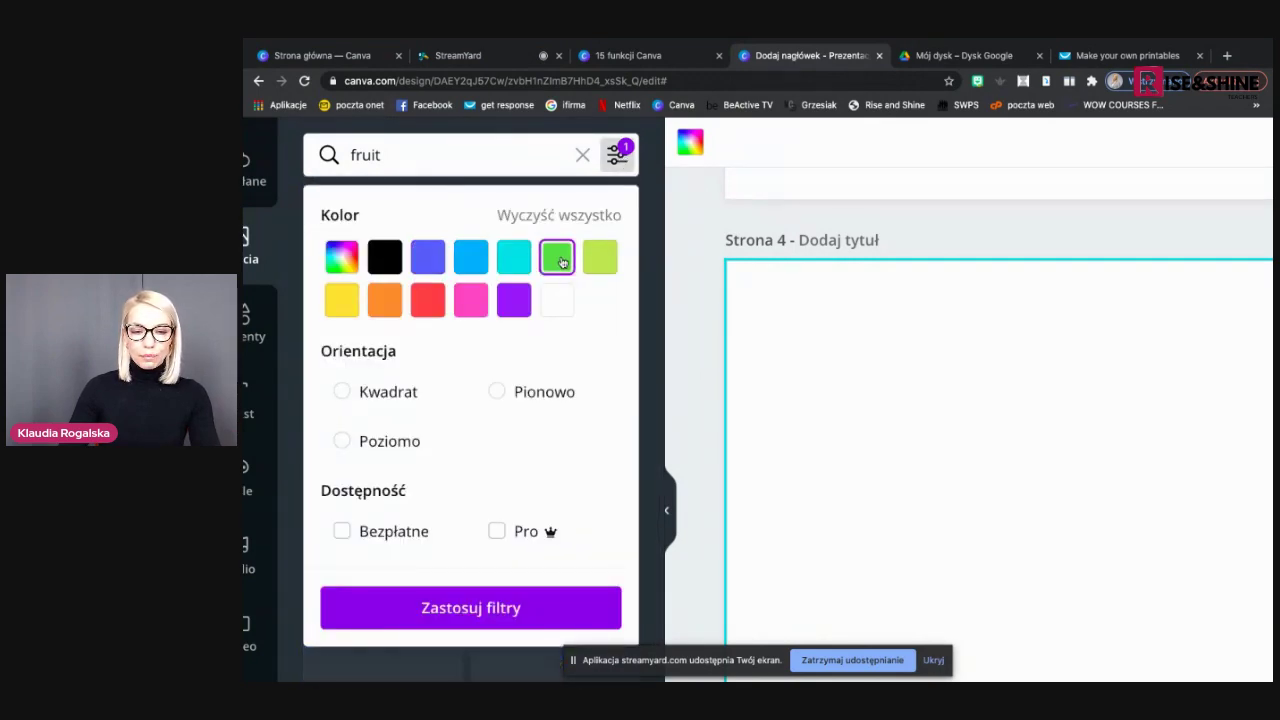
pyautogui.click(475, 605)
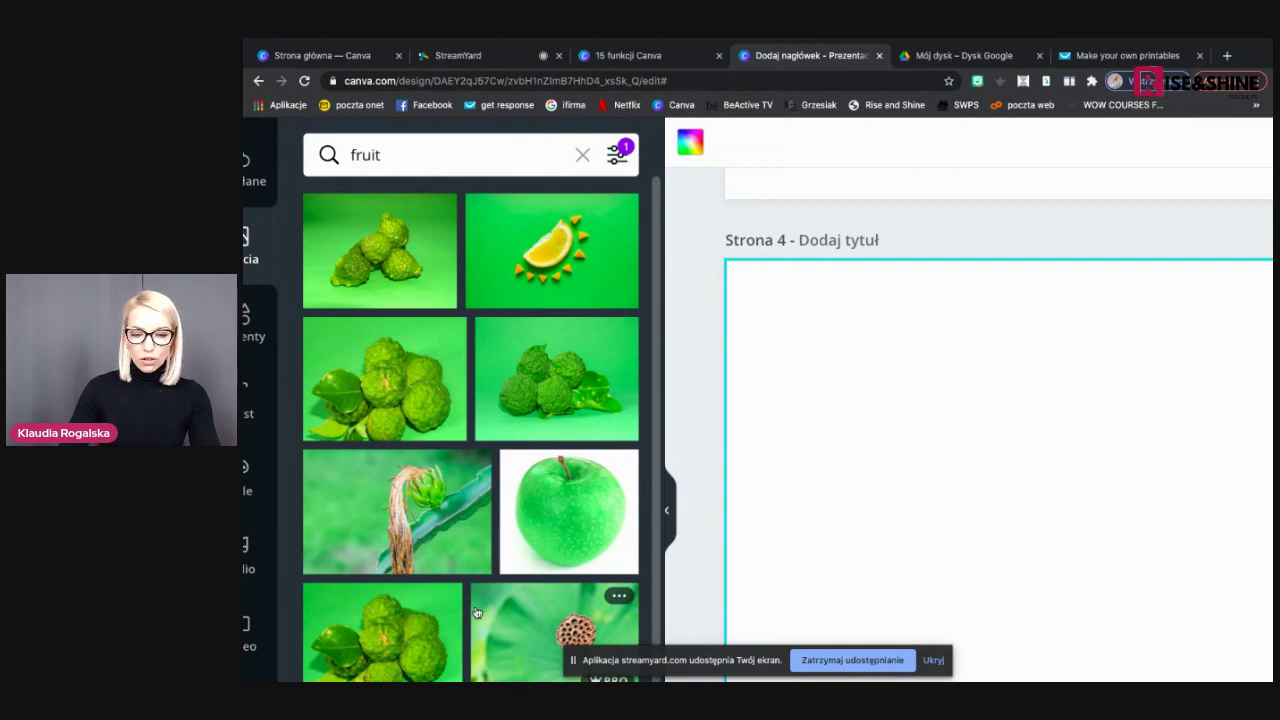
pyautogui.hotkey('ctrl', '-')
pyautogui.hotkey('ctrl', '-')
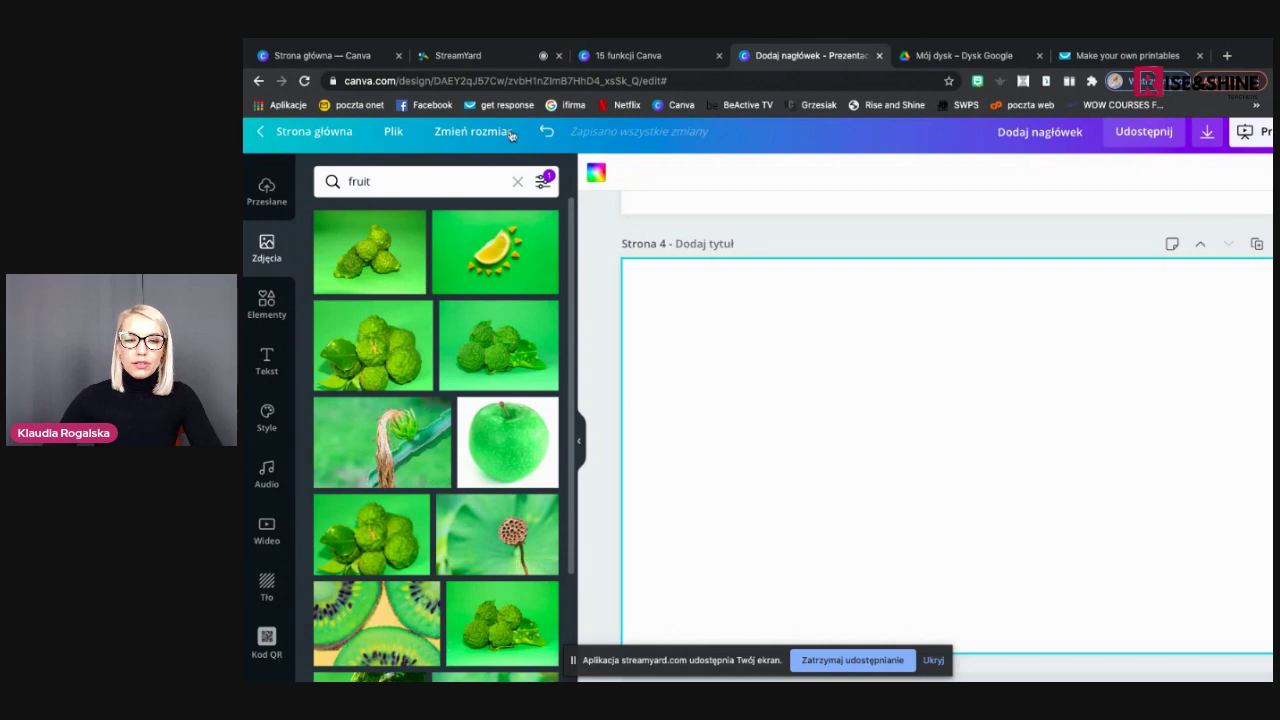
pyautogui.click(512, 58)
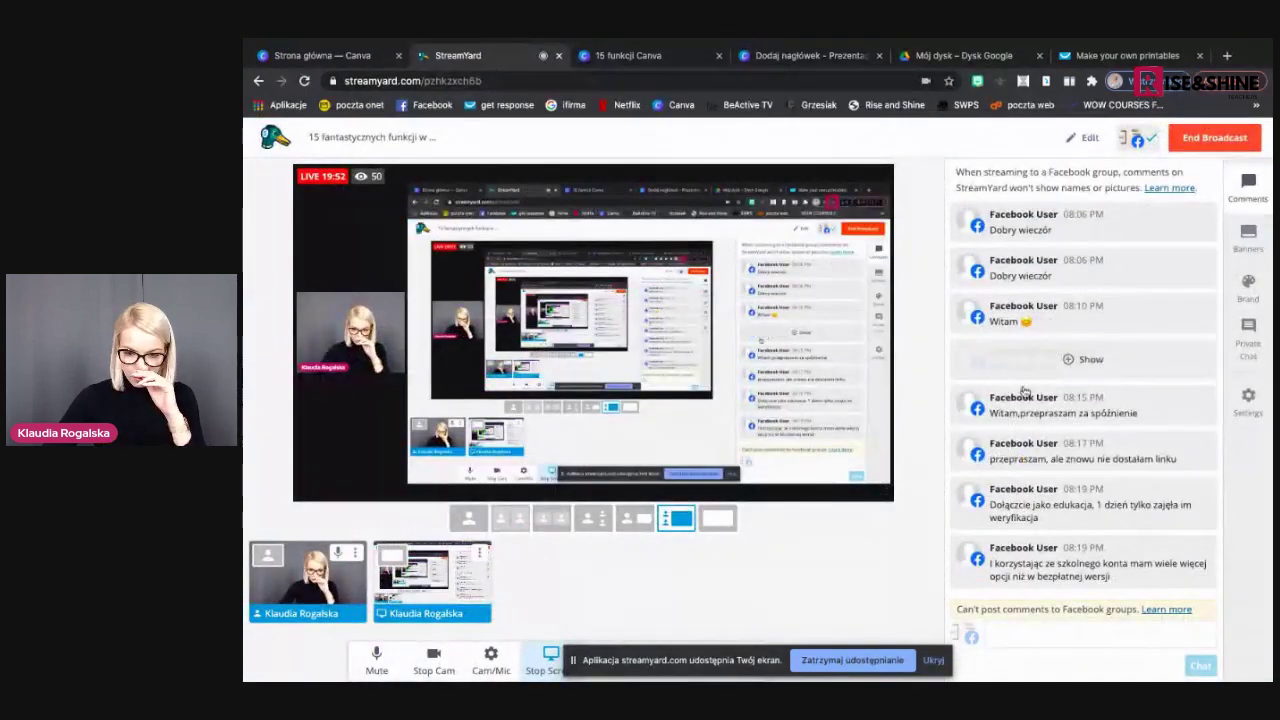
# Review the StreamYard viewer comments, then return to the '15 funkcji Canva' slides
pyautogui.moveTo(1064, 427)
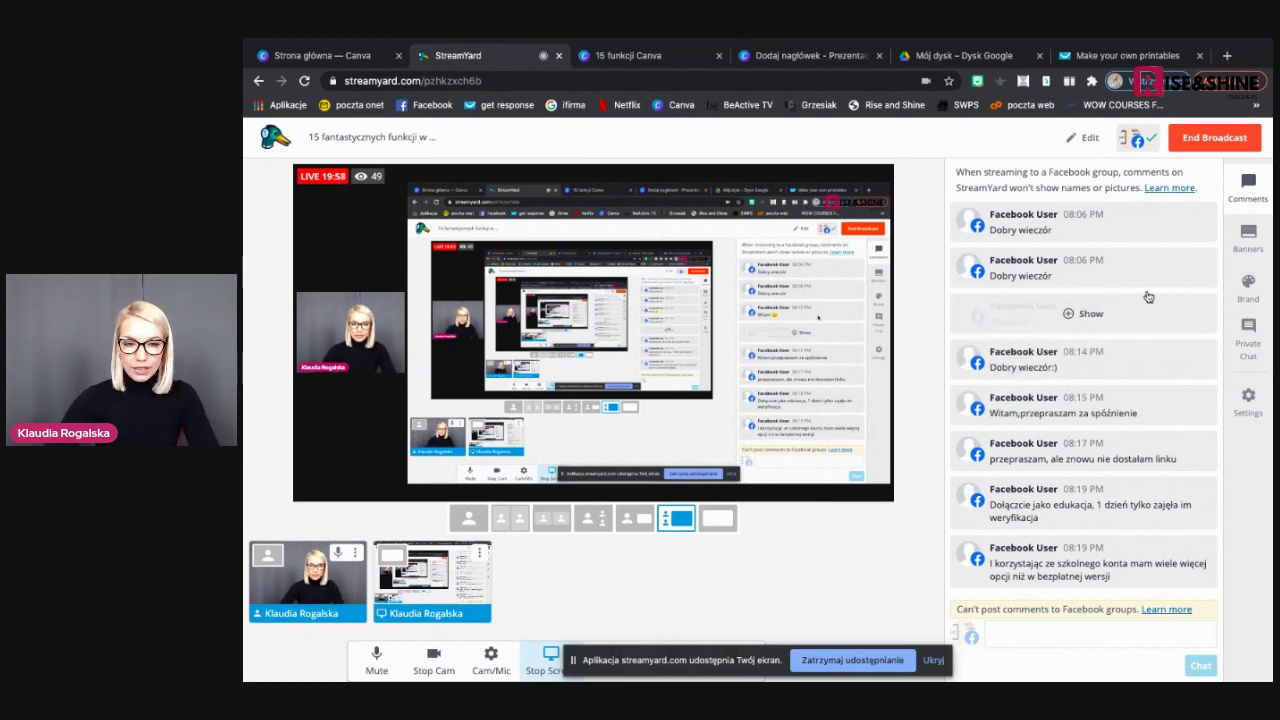
pyautogui.click(655, 56)
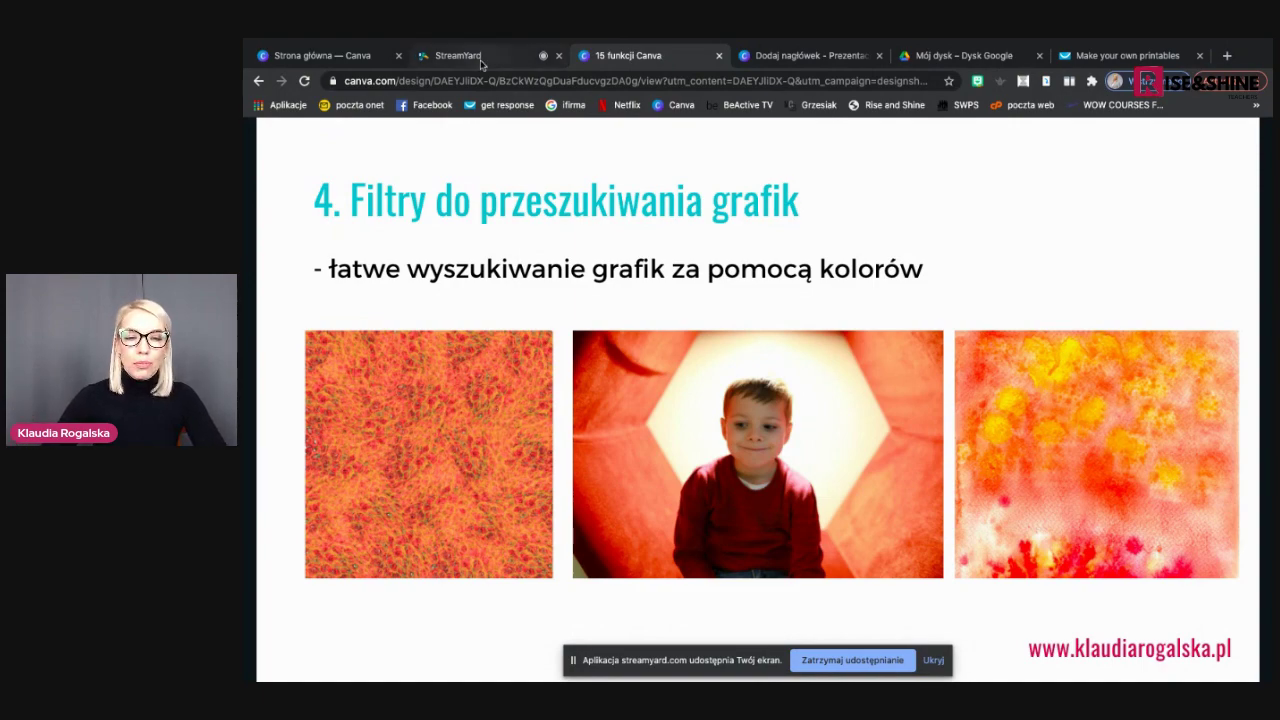
# Advance the presentation to slide 5 'Wgrywanie zdjęć' and return to the design editor
pyautogui.click(480, 58)
pyautogui.click(648, 57)
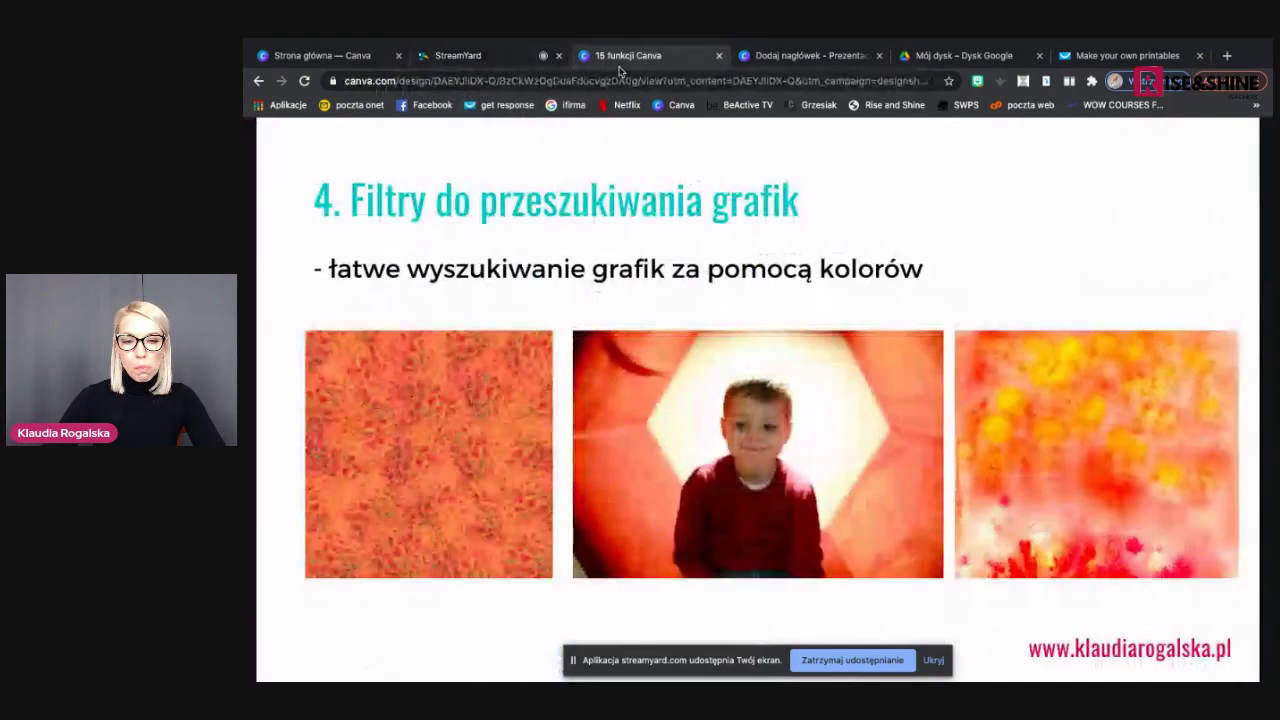
pyautogui.click(503, 58)
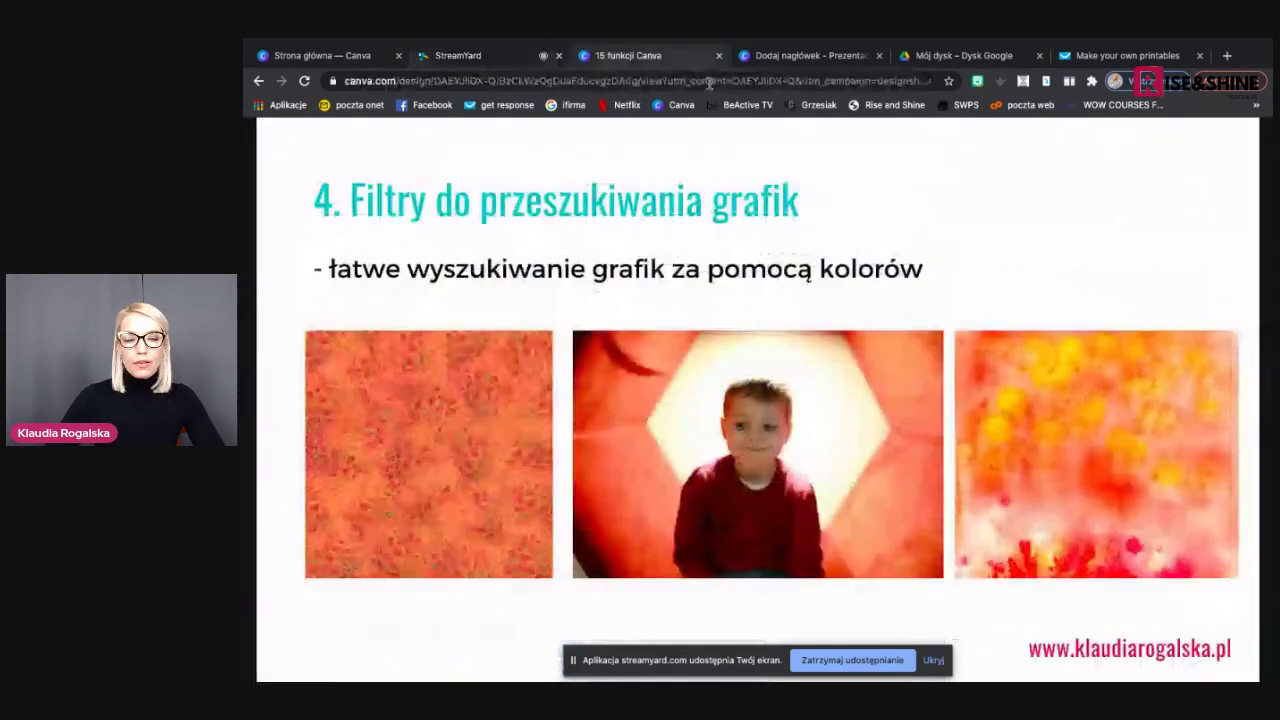
pyautogui.click(670, 57)
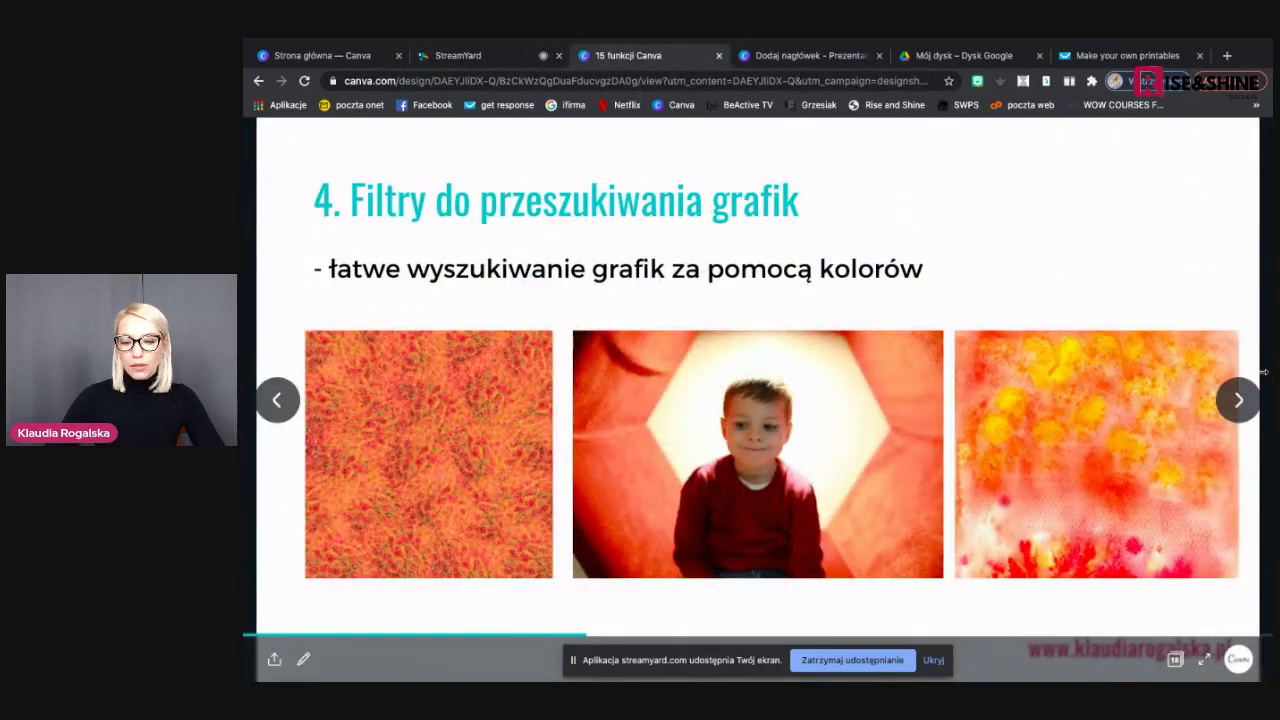
pyautogui.press('Right')
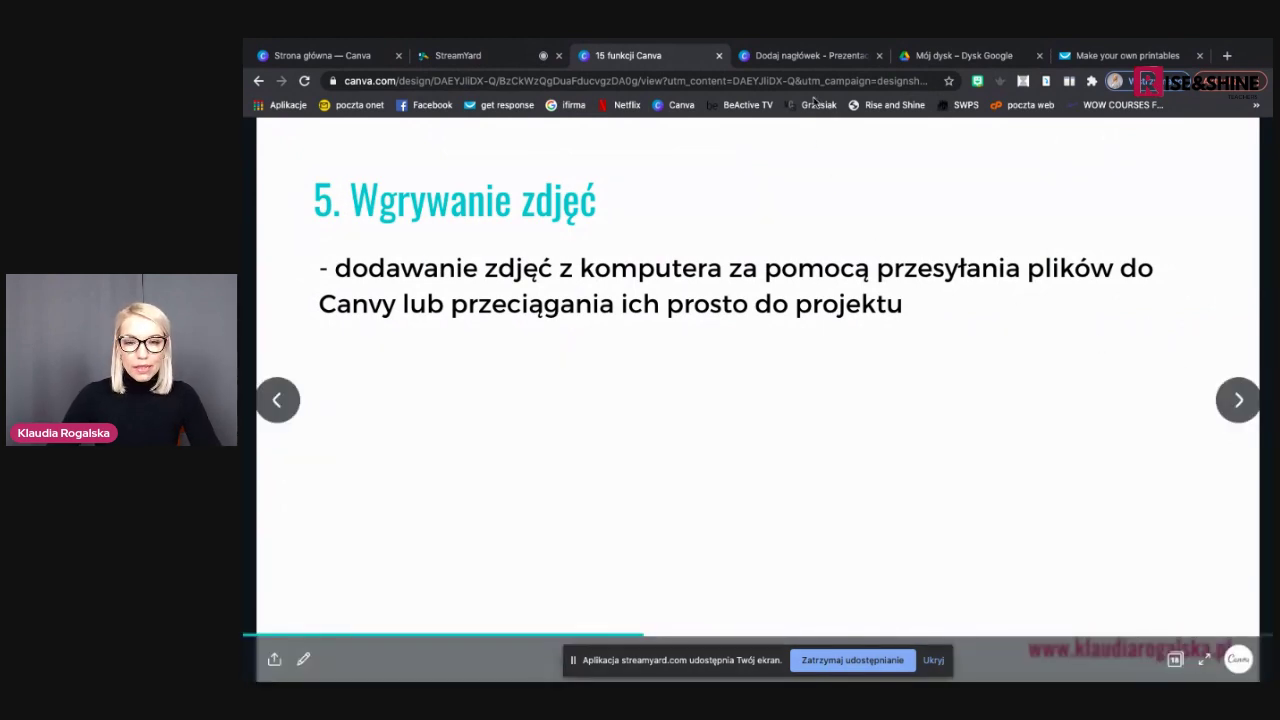
pyautogui.click(818, 57)
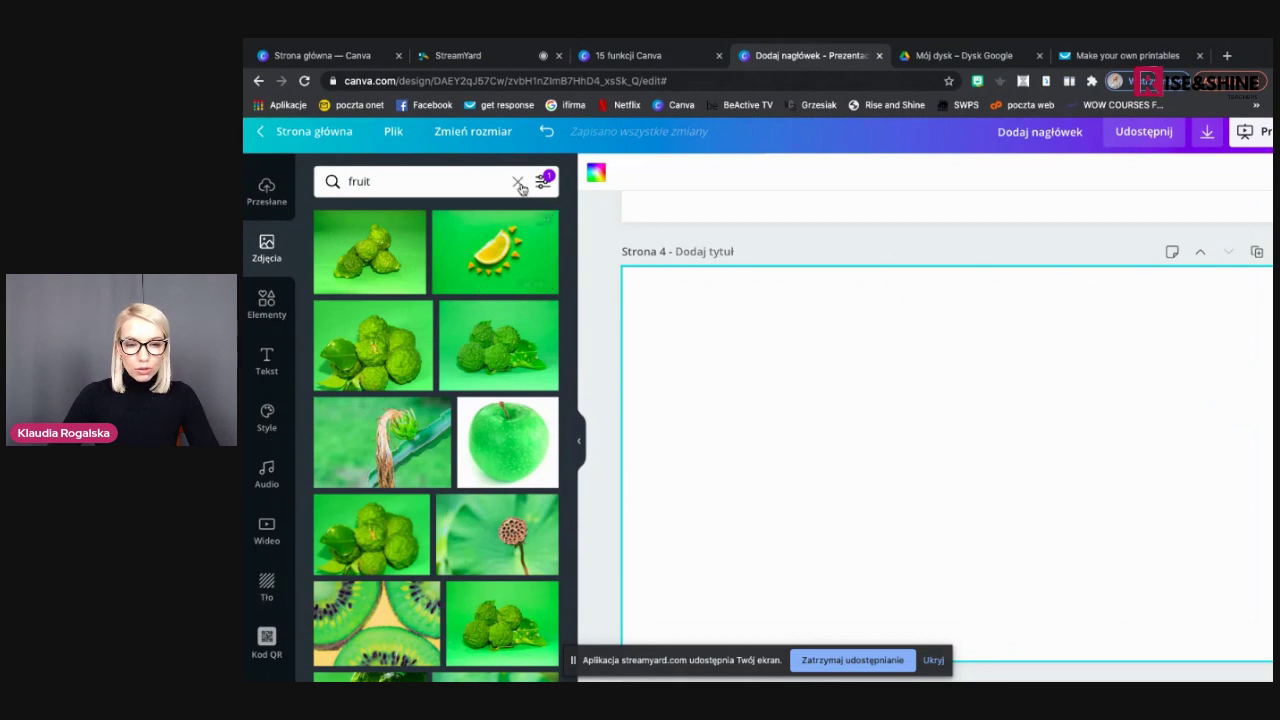
# Open the Pixbay app from Elementy's Aplikacje i integracje section
pyautogui.click(268, 236)
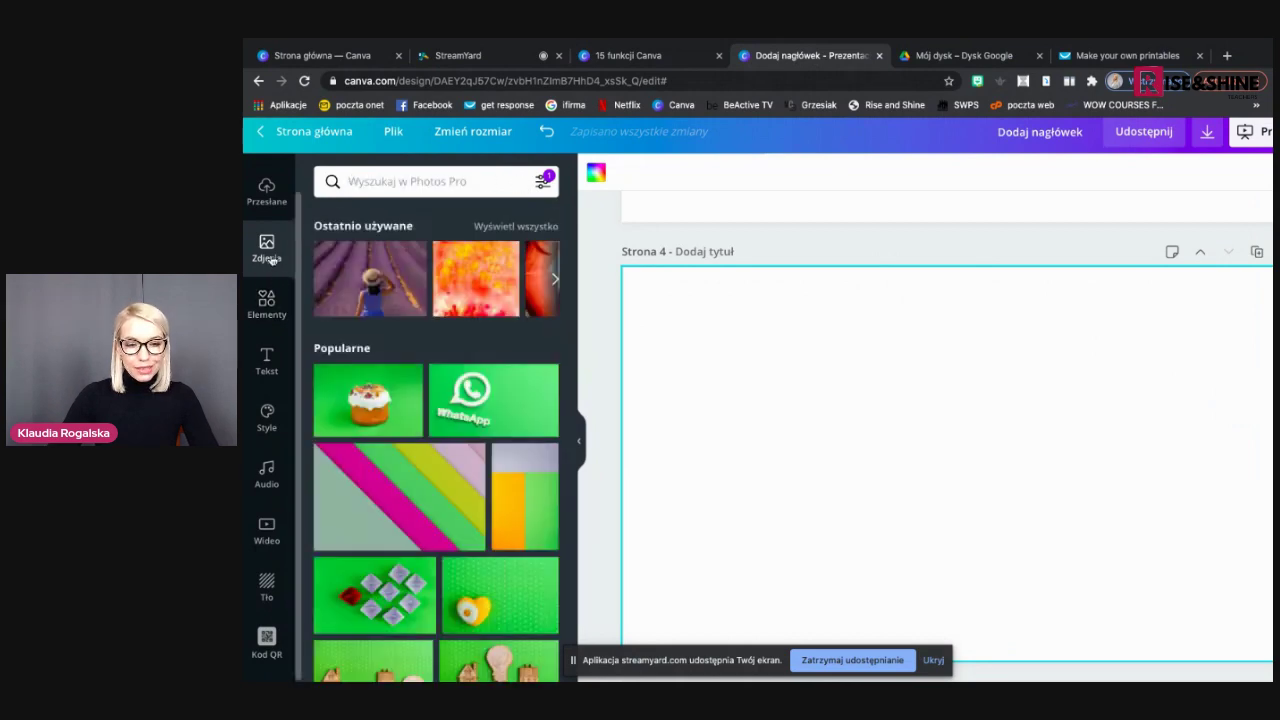
pyautogui.click(267, 302)
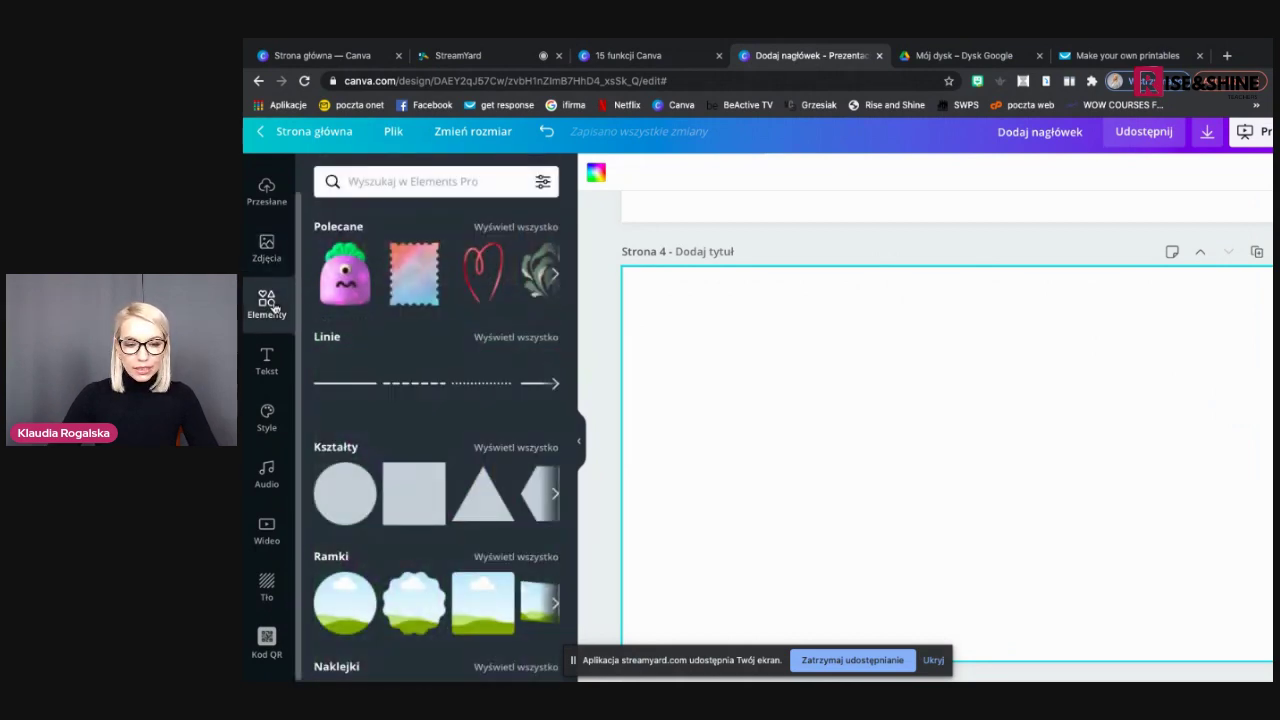
pyautogui.scroll(-5, 432, 392)
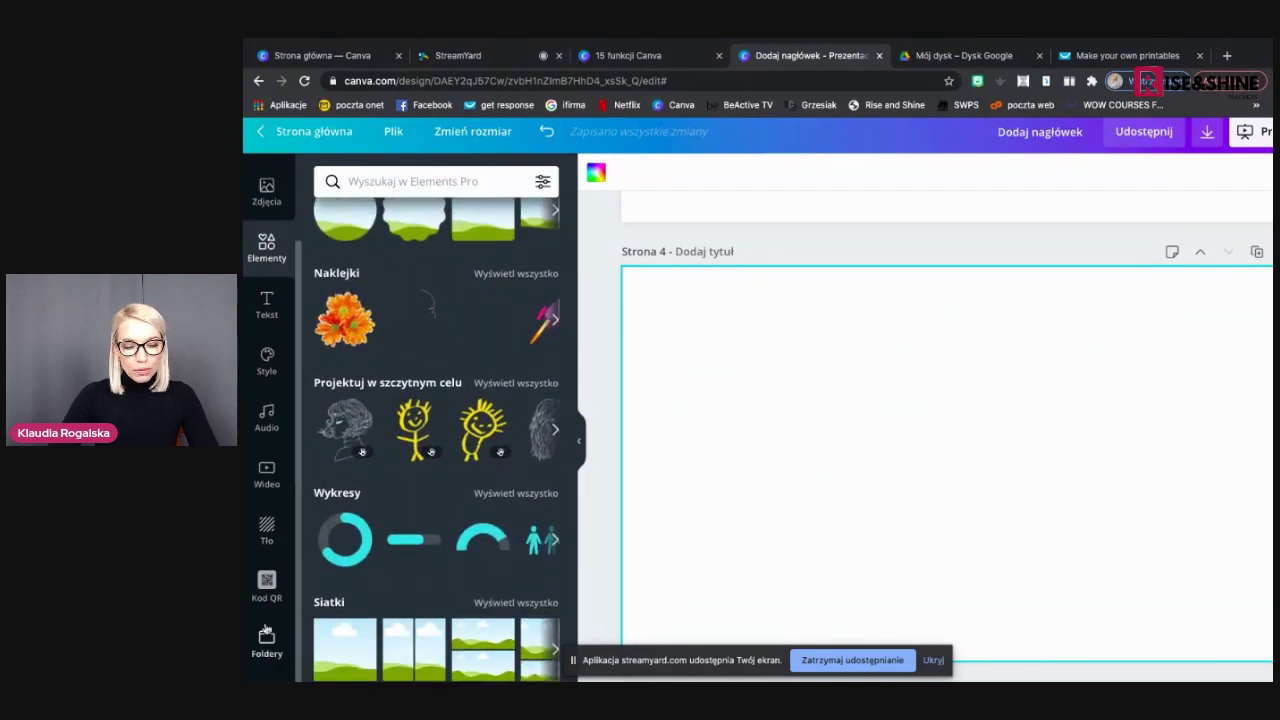
pyautogui.scroll(-1, 266, 620)
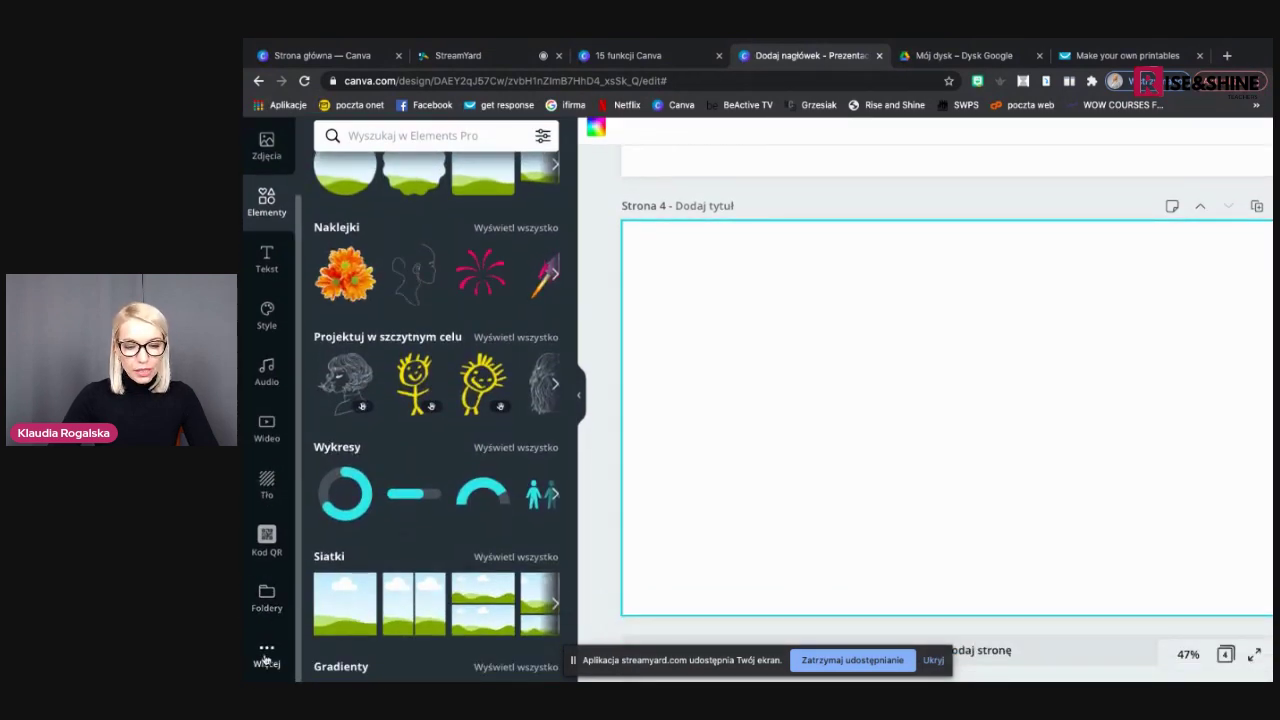
pyautogui.click(262, 658)
pyautogui.scroll(-1, 446, 533)
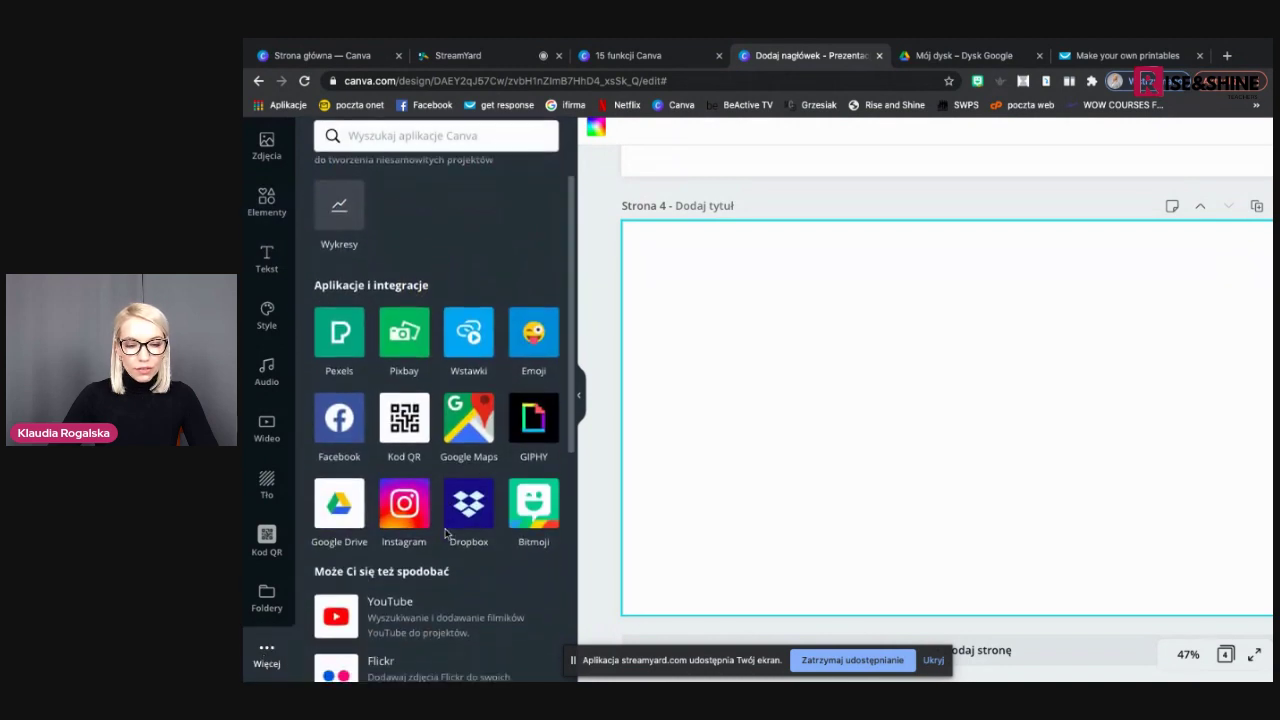
pyautogui.click(404, 336)
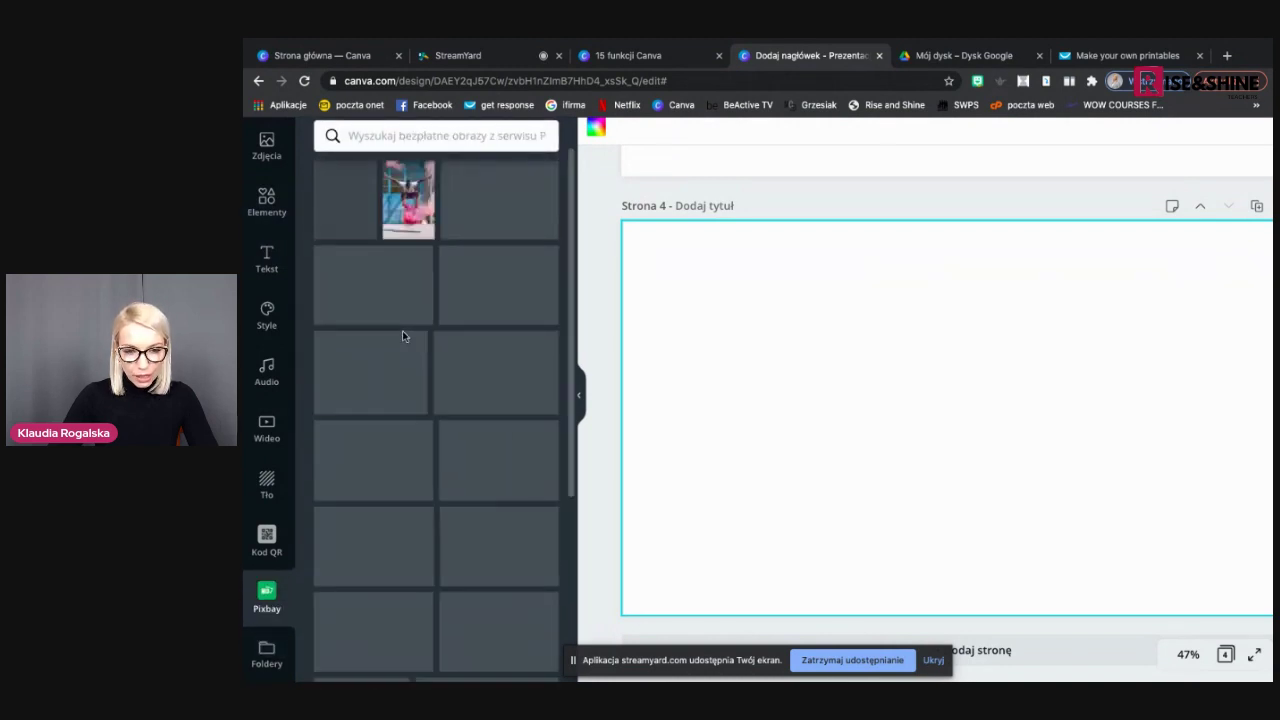
# Browse the Pixabay free photo grid, then go to the uploads library
pyautogui.scroll(-10, 469, 496)
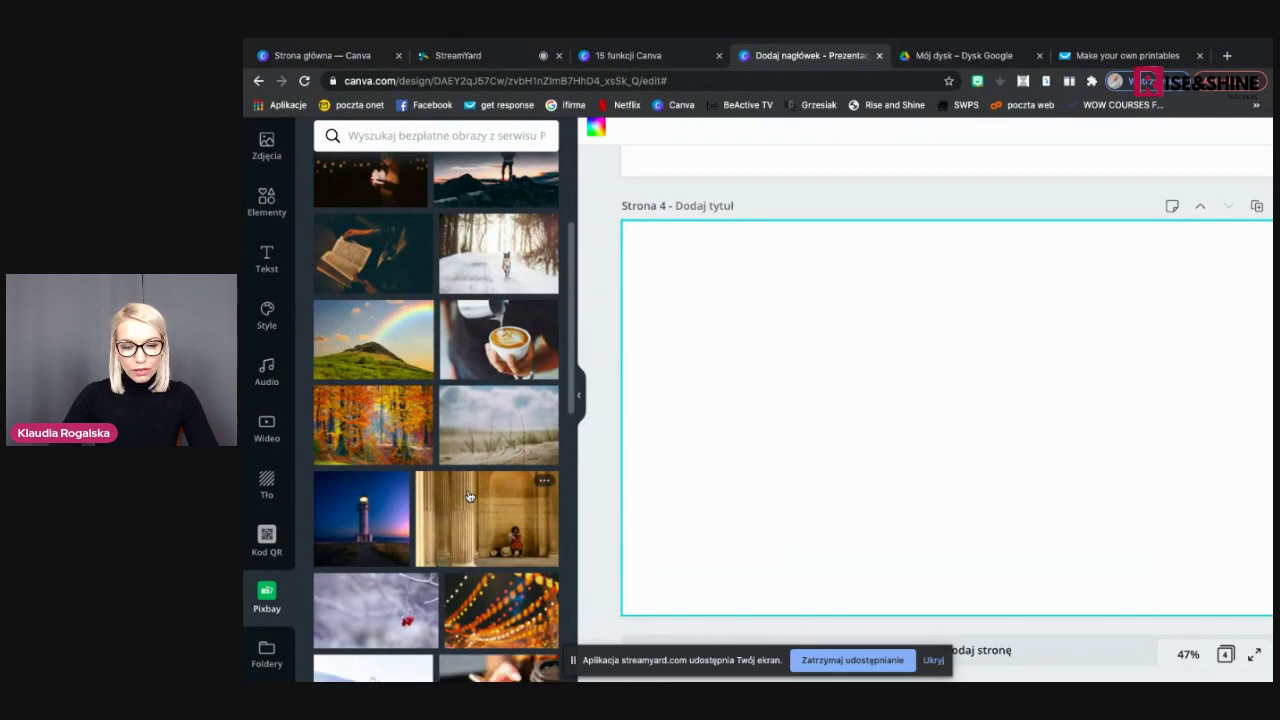
pyautogui.scroll(-3, 469, 496)
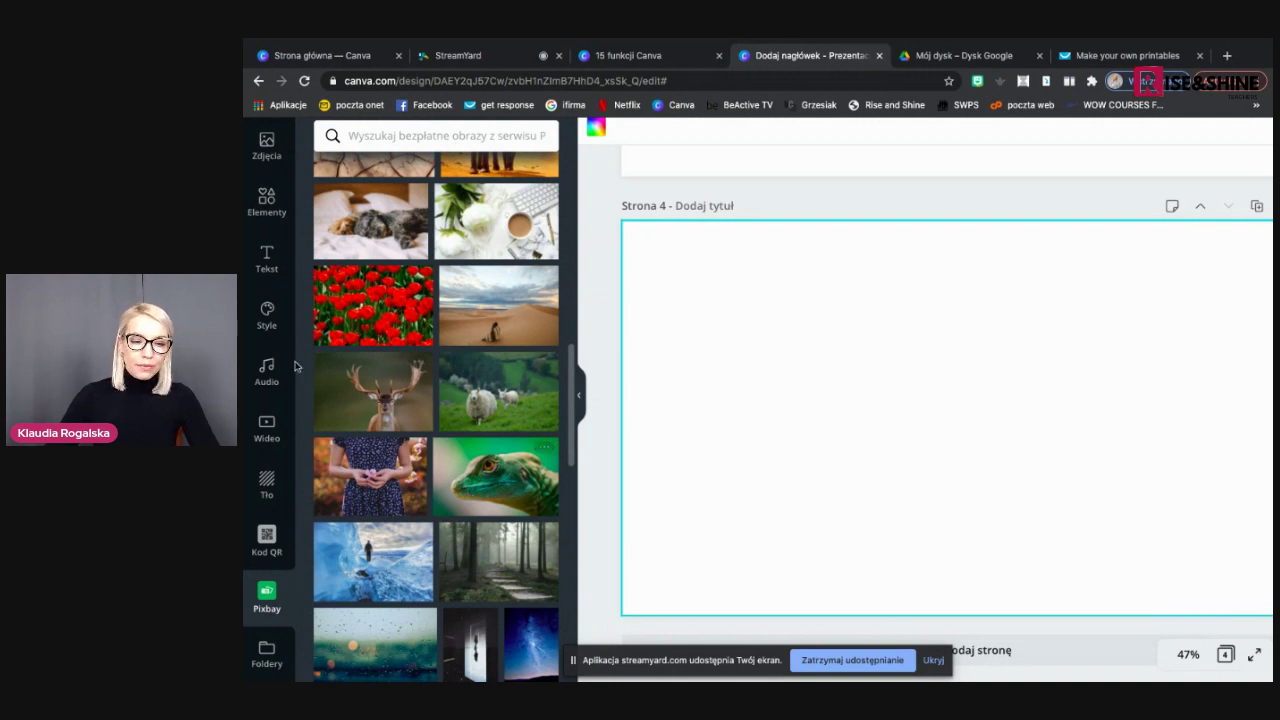
pyautogui.scroll(2, 293, 296)
pyautogui.scroll(10, 293, 296)
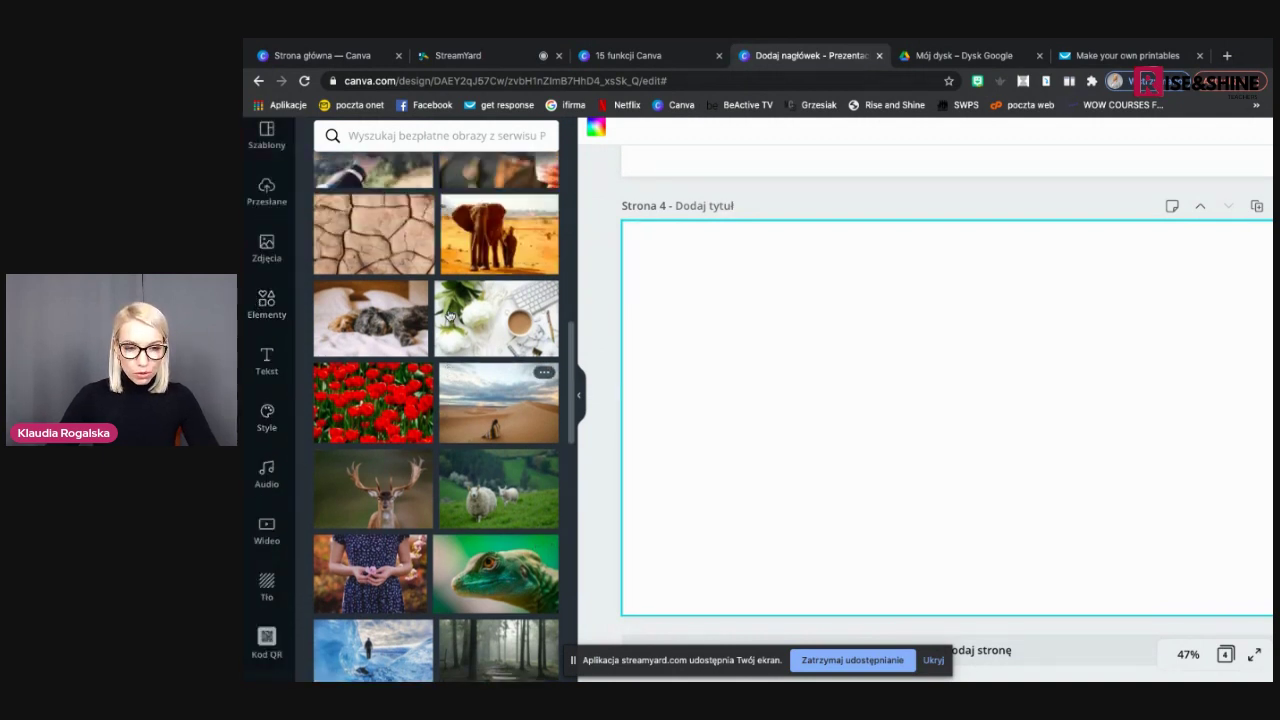
pyautogui.click(266, 250)
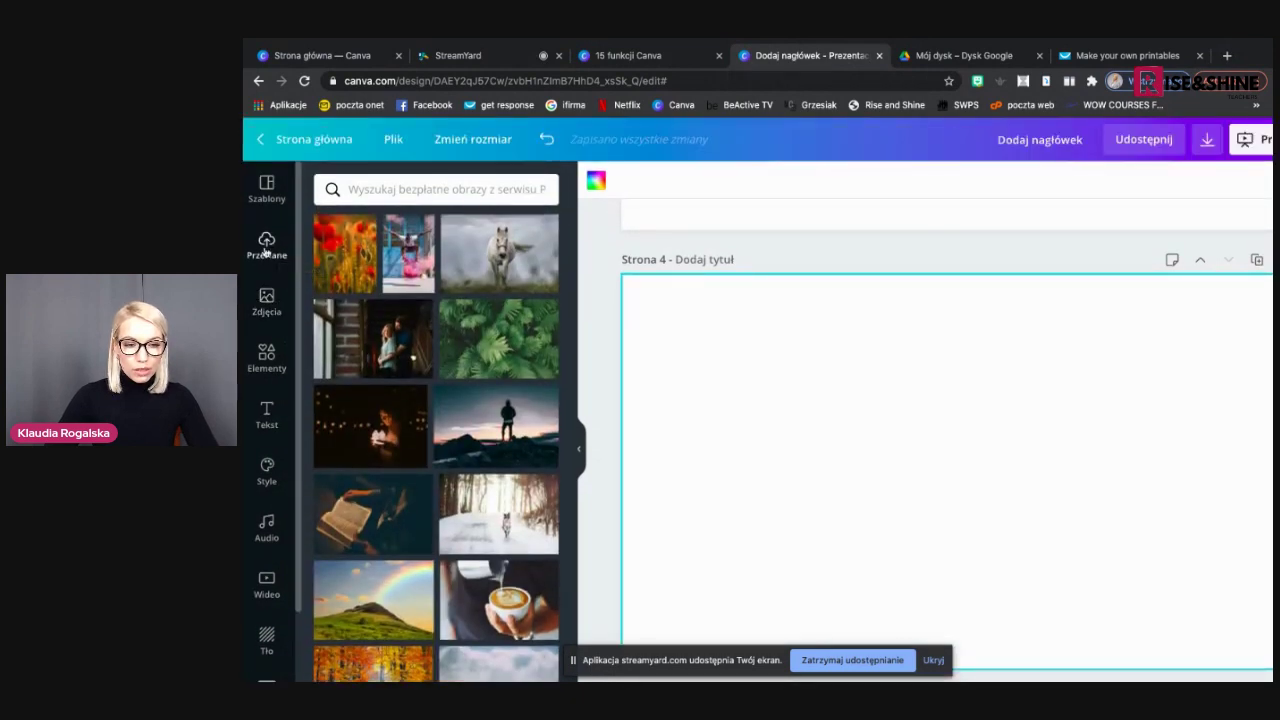
# Upload the basket image from the computer and place it on page 4
pyautogui.click(265, 258)
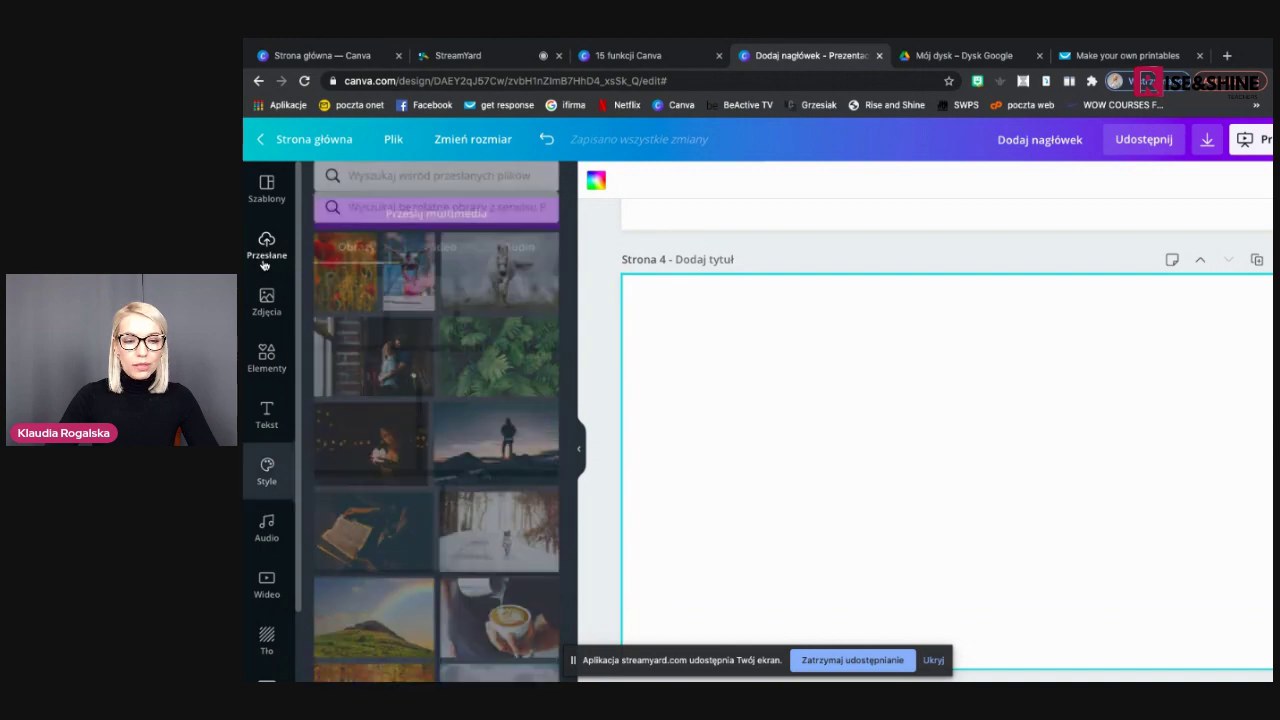
pyautogui.click(445, 230)
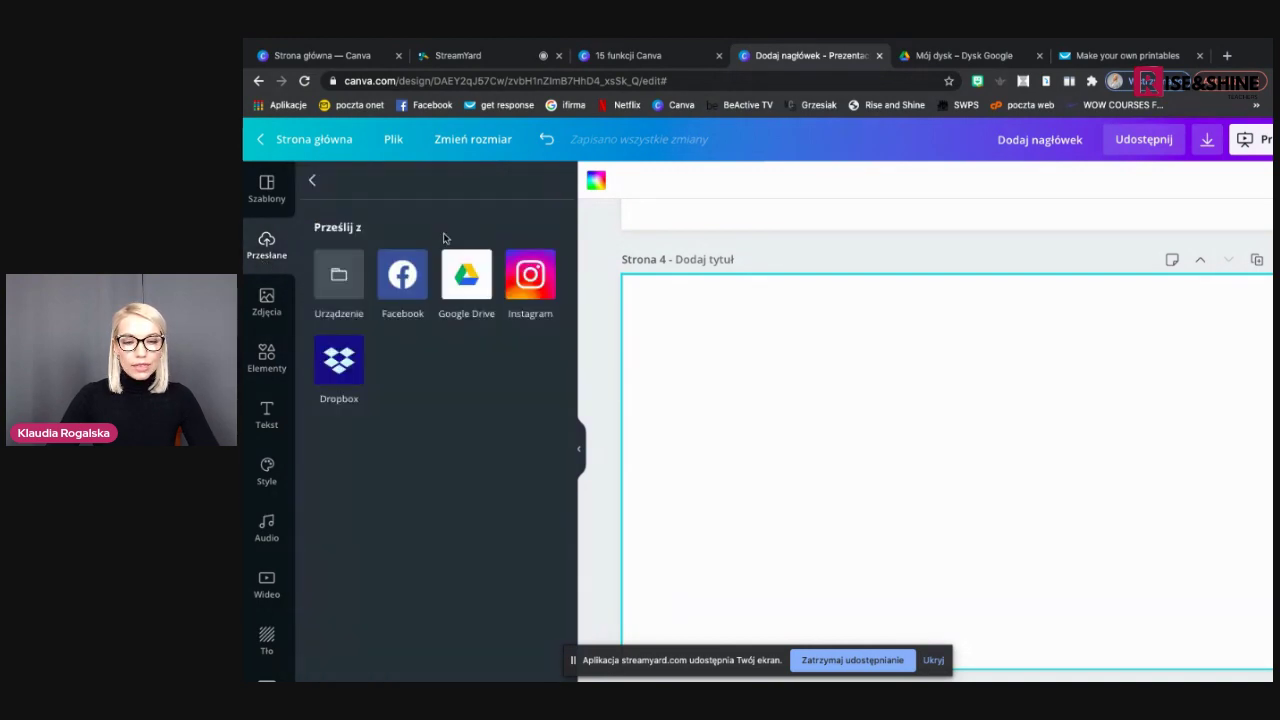
pyautogui.click(341, 285)
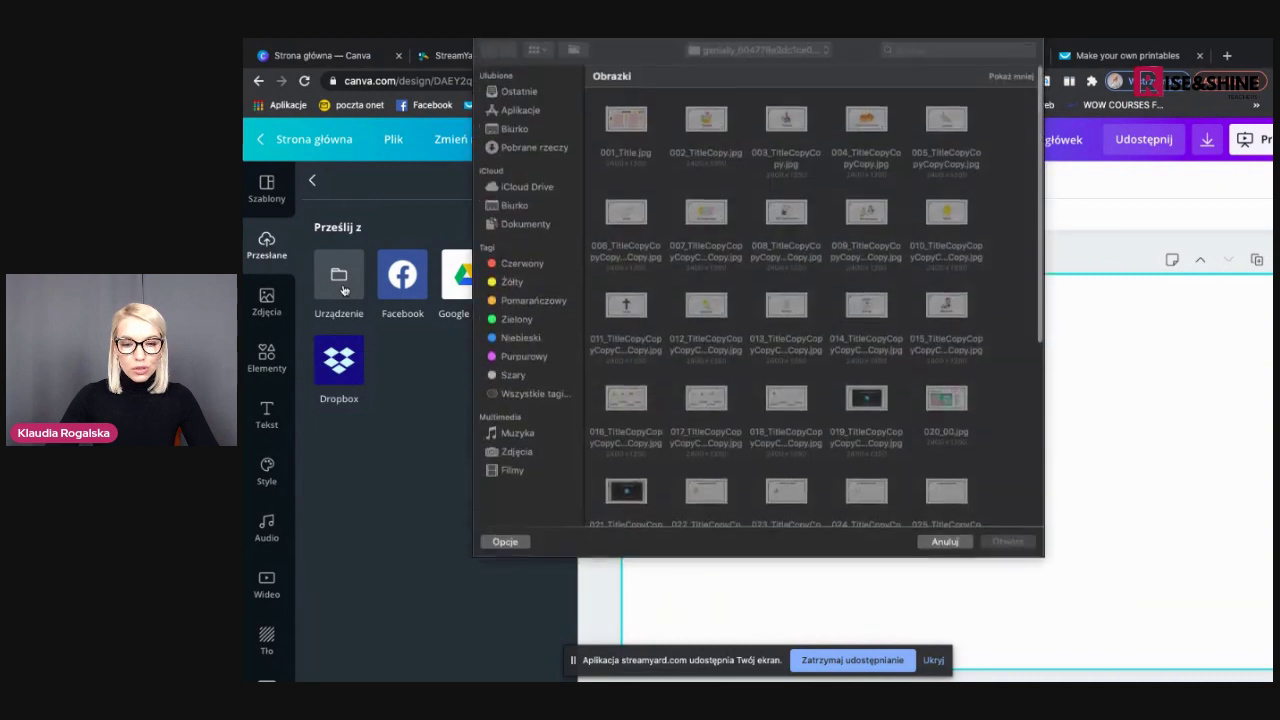
pyautogui.doubleClick(713, 121)
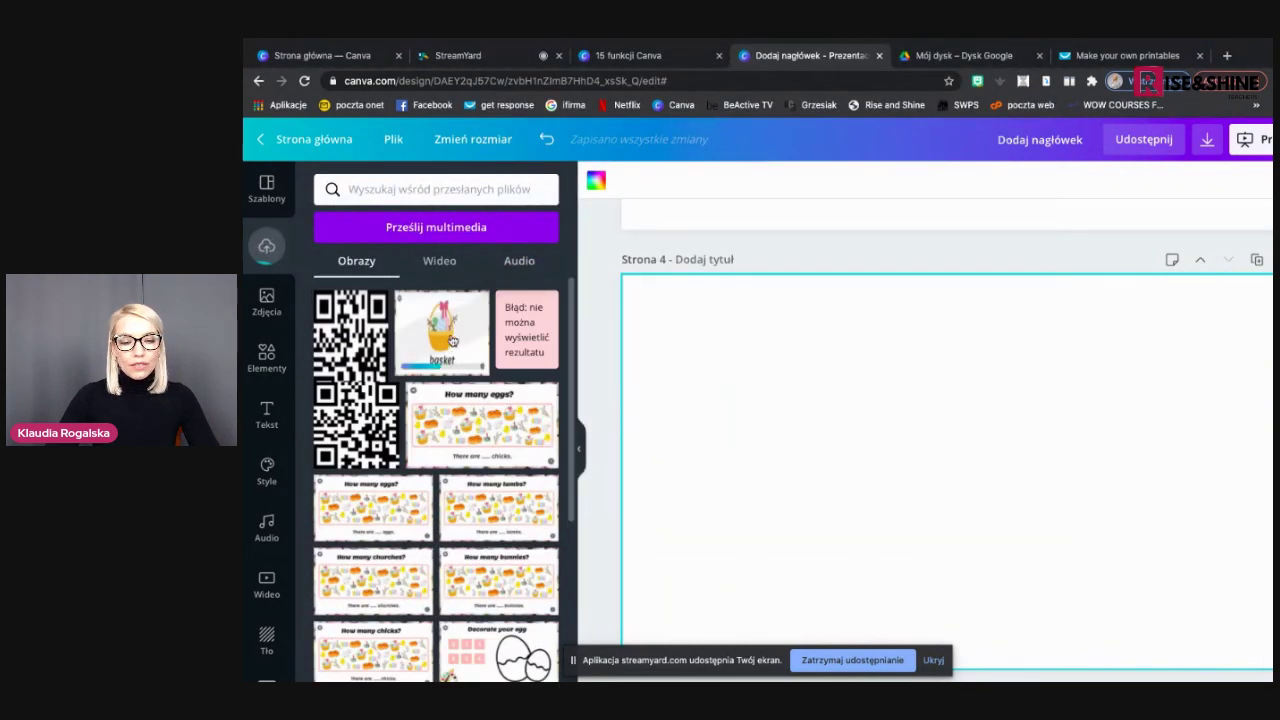
pyautogui.click(437, 326)
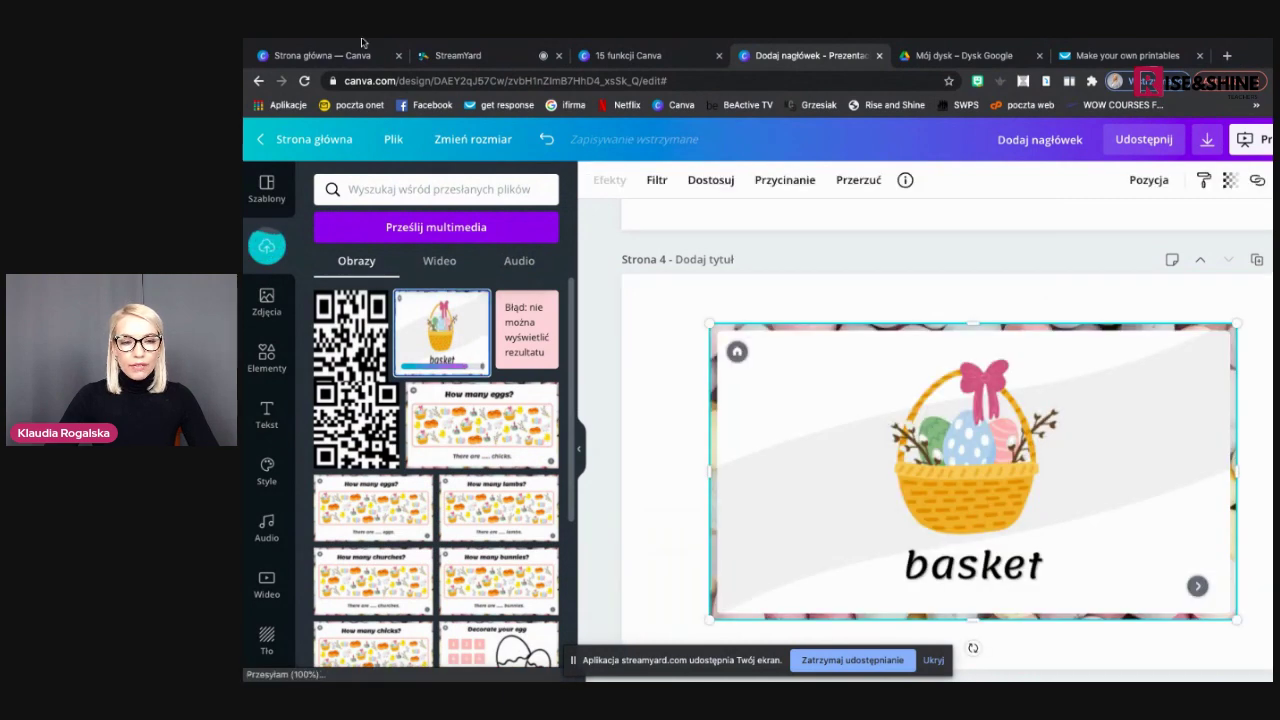
# Exit full screen to expose the desktop and shrink the basket card on page 4
pyautogui.moveTo(306, 48)
pyautogui.click(286, 62)
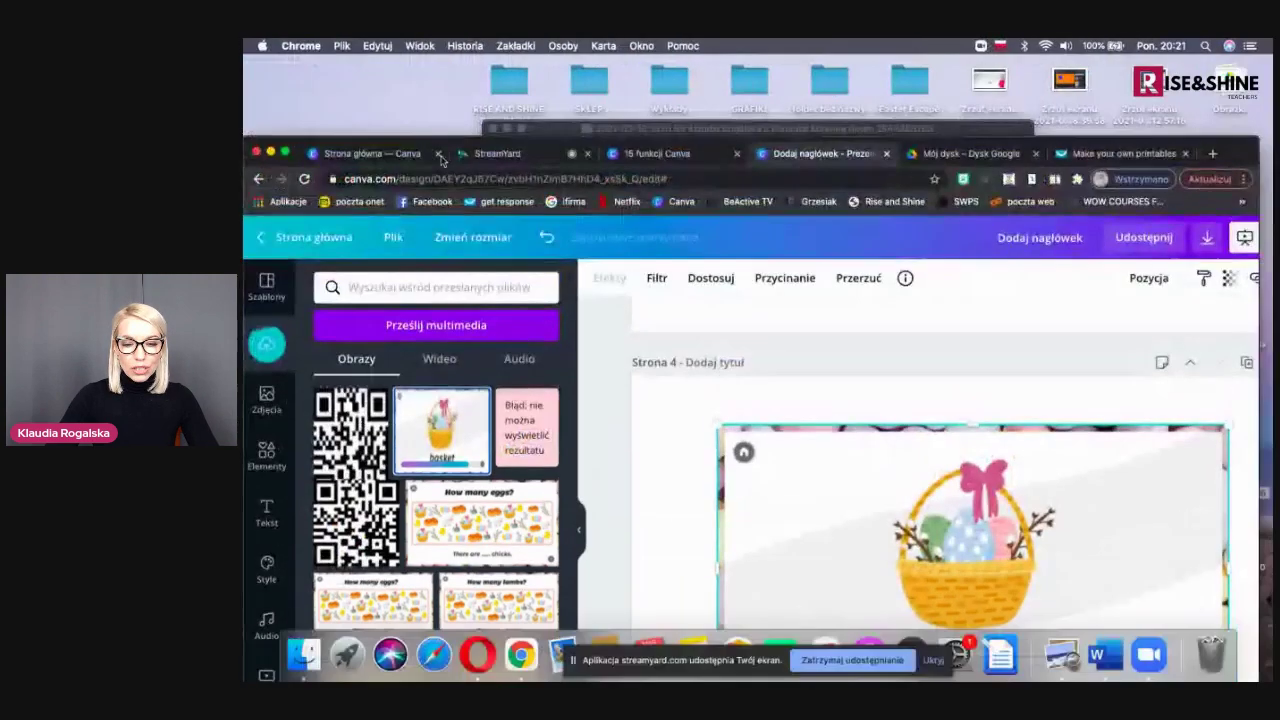
pyautogui.moveTo(1236, 153); pyautogui.dragTo(1022, 64)
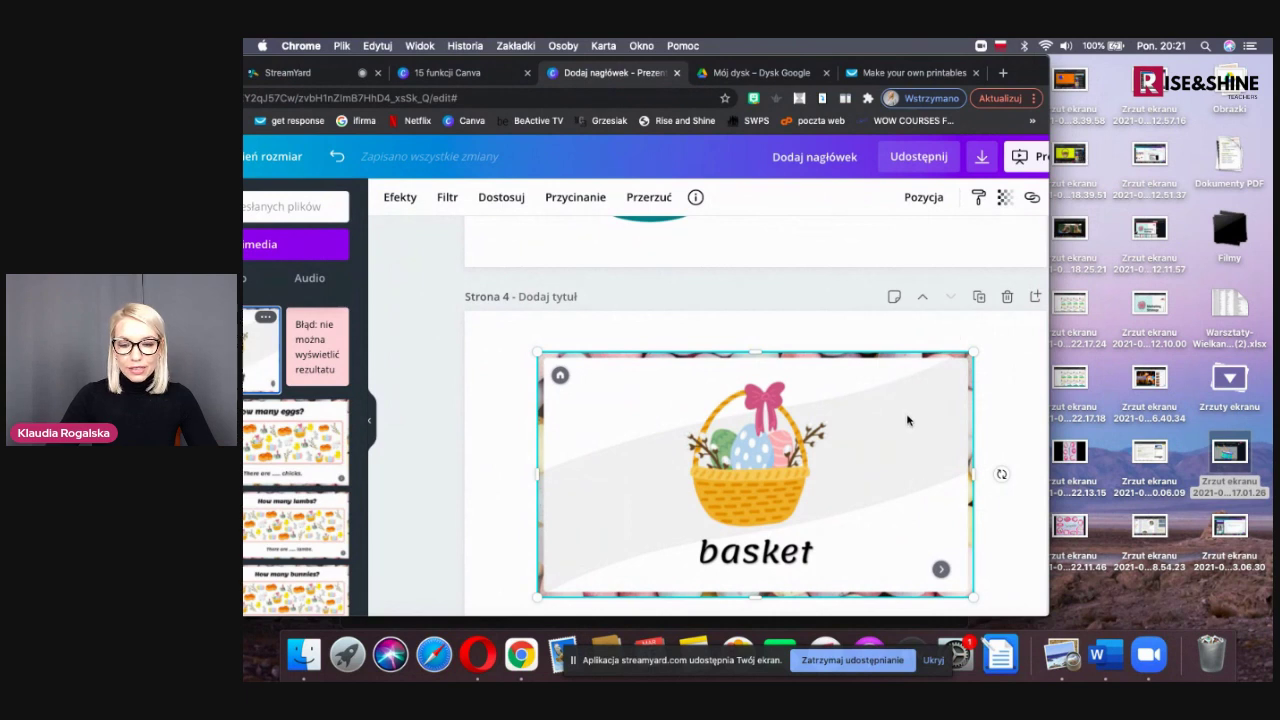
pyautogui.scroll(-1, 908, 420)
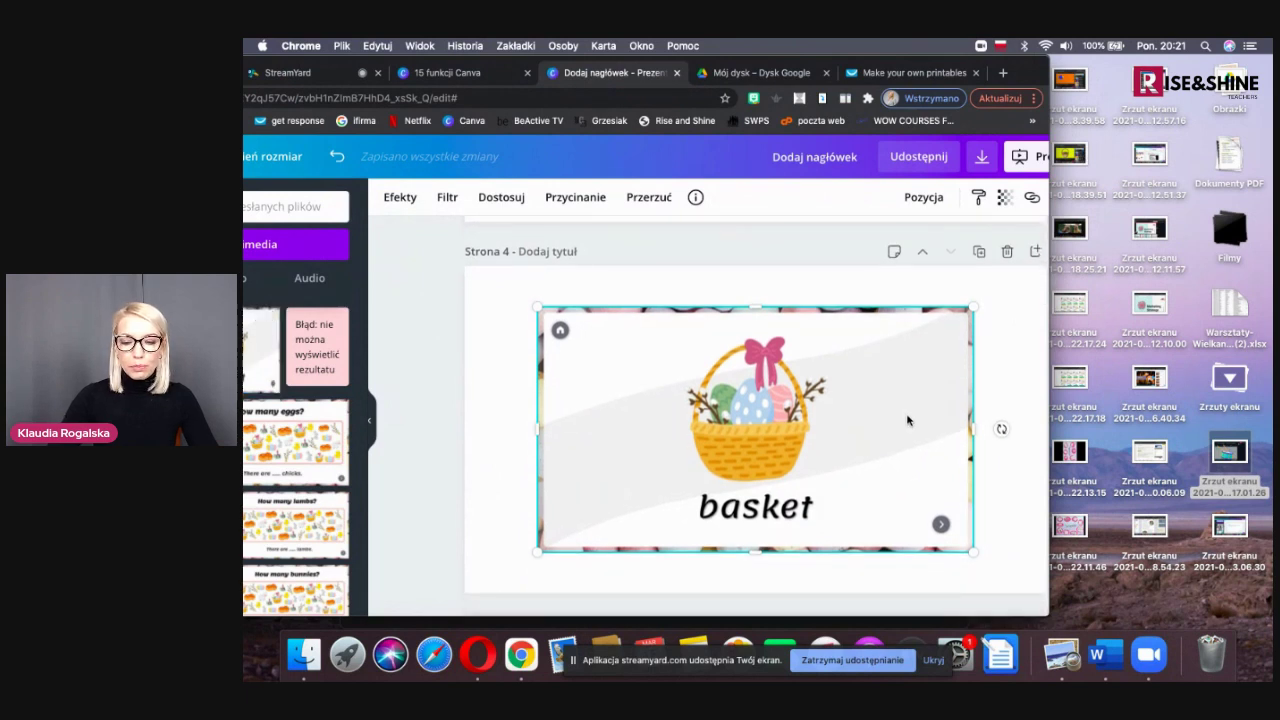
pyautogui.moveTo(973, 549); pyautogui.dragTo(635, 436)
pyautogui.click(734, 494)
# Drag the desktop basket screenshot onto page 4, shrink it and move it up-right
pyautogui.moveTo(1069, 155); pyautogui.dragTo(884, 373)
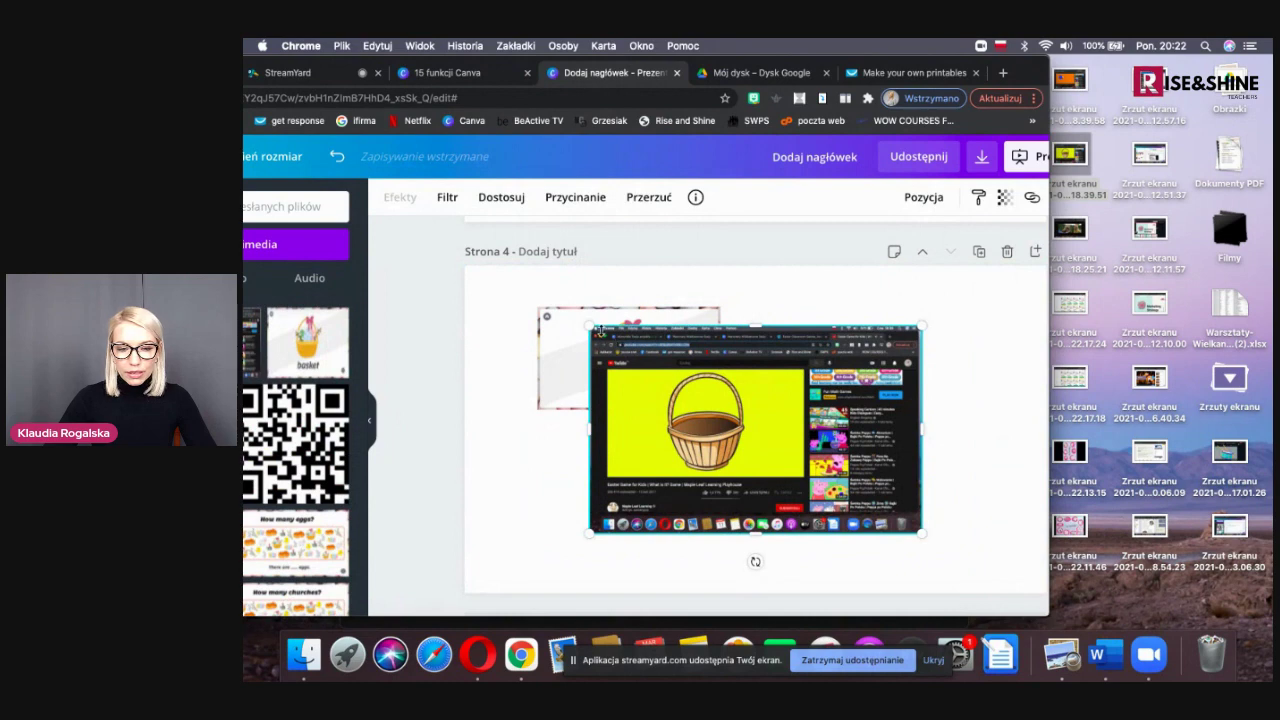
pyautogui.moveTo(596, 330); pyautogui.dragTo(740, 408)
pyautogui.moveTo(794, 467); pyautogui.dragTo(864, 369)
pyautogui.click(863, 503)
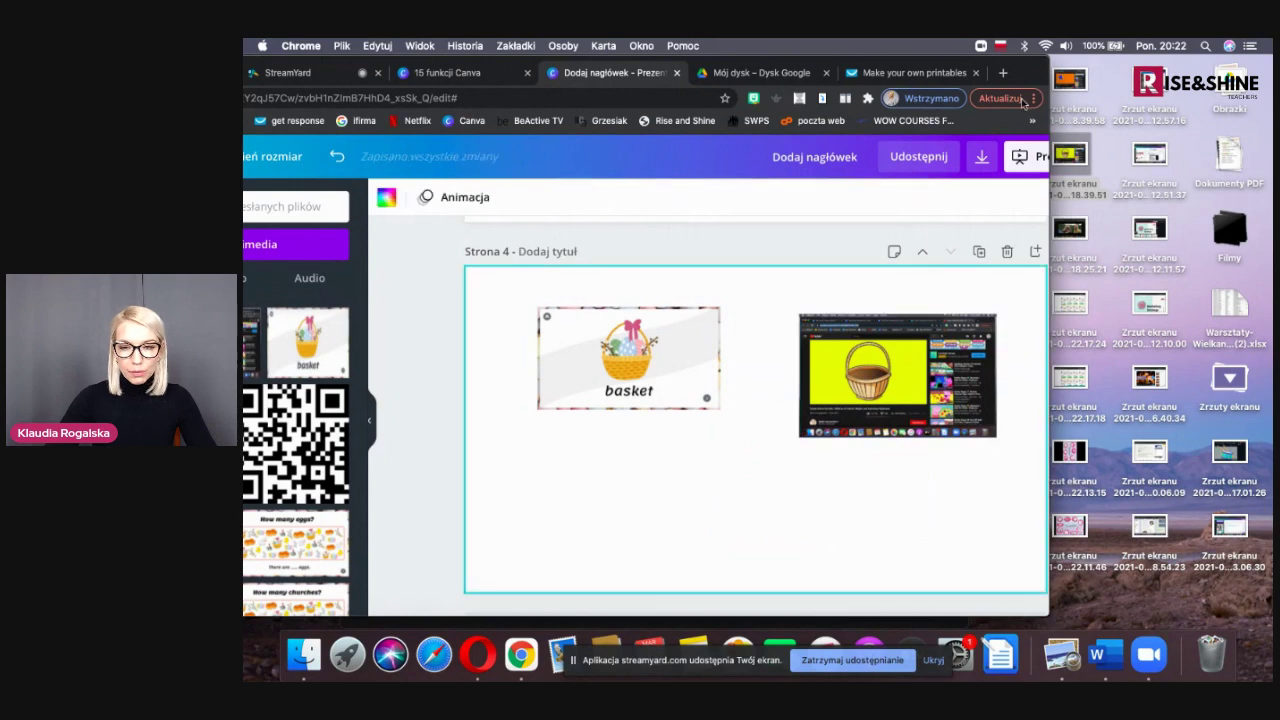
# Restore the browser to full screen and return to the features presentation
pyautogui.moveTo(1032, 75); pyautogui.dragTo(1220, 88)
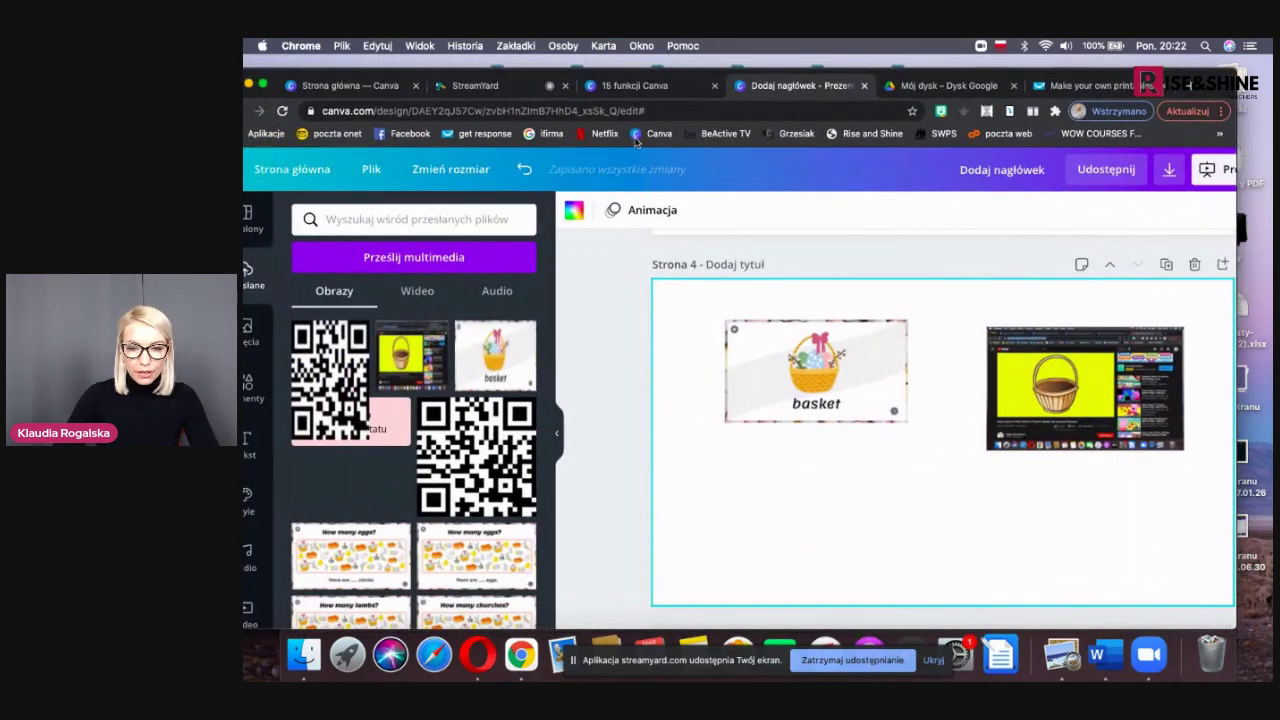
pyautogui.click(264, 85)
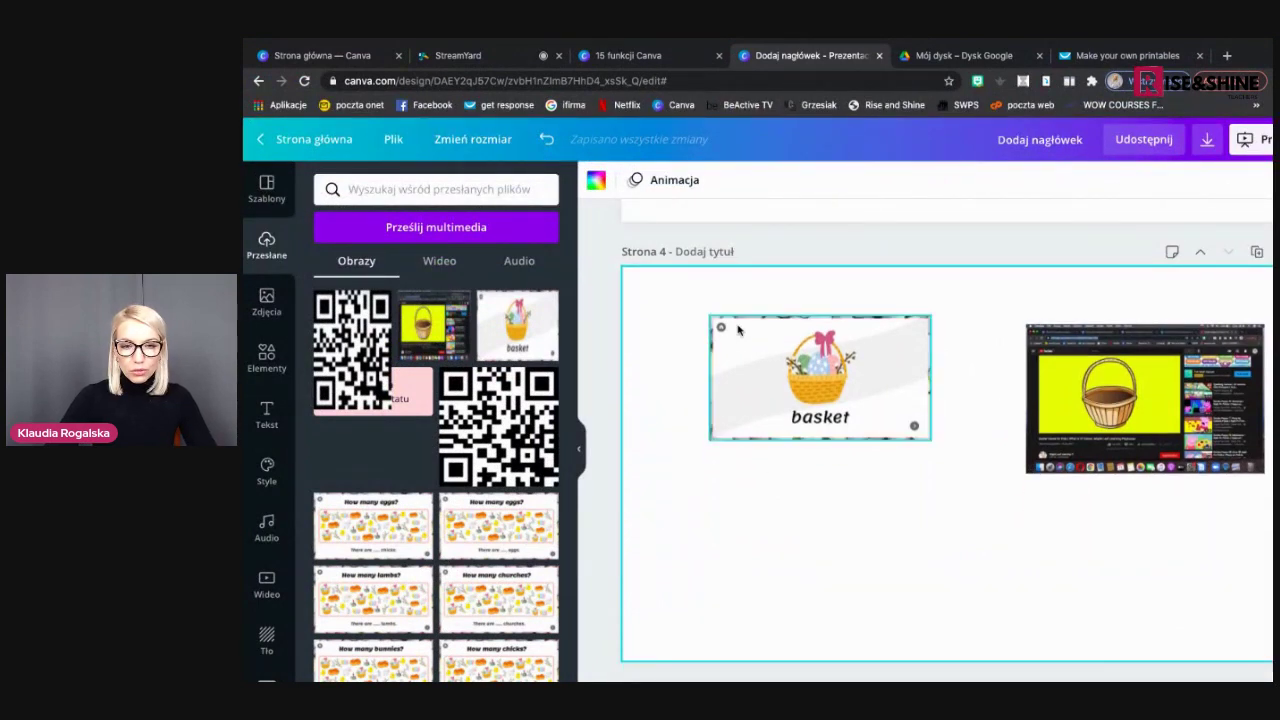
pyautogui.click(649, 55)
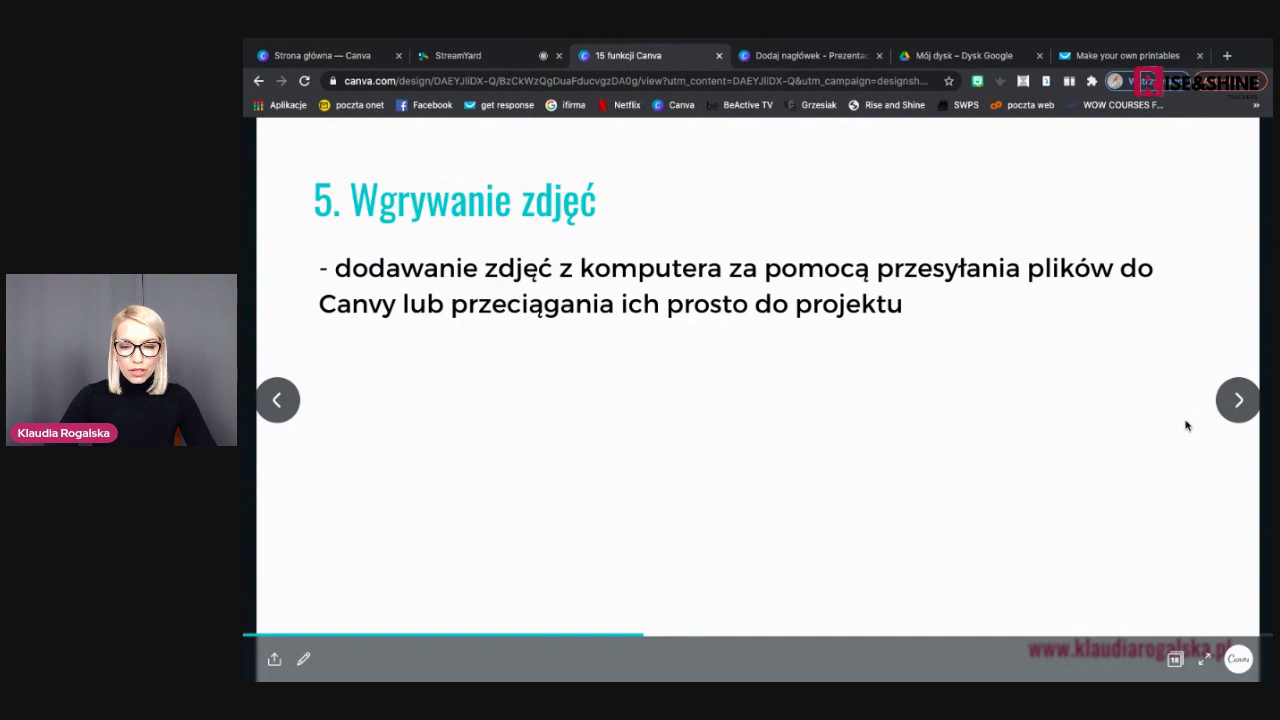
# Advance the presentation toward slide '6. Interaktywne linki'
pyautogui.press('Right')
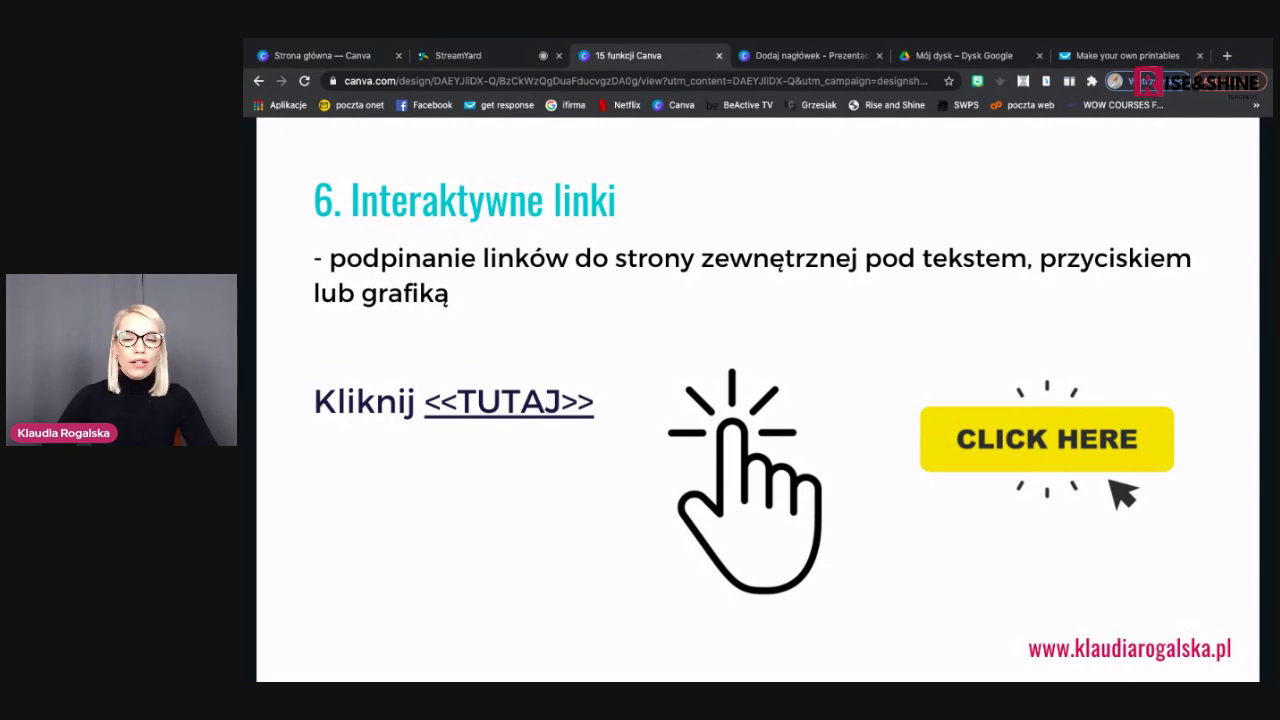
# Add a blank page 5 with a heading text box near its upper left
pyautogui.click(820, 56)
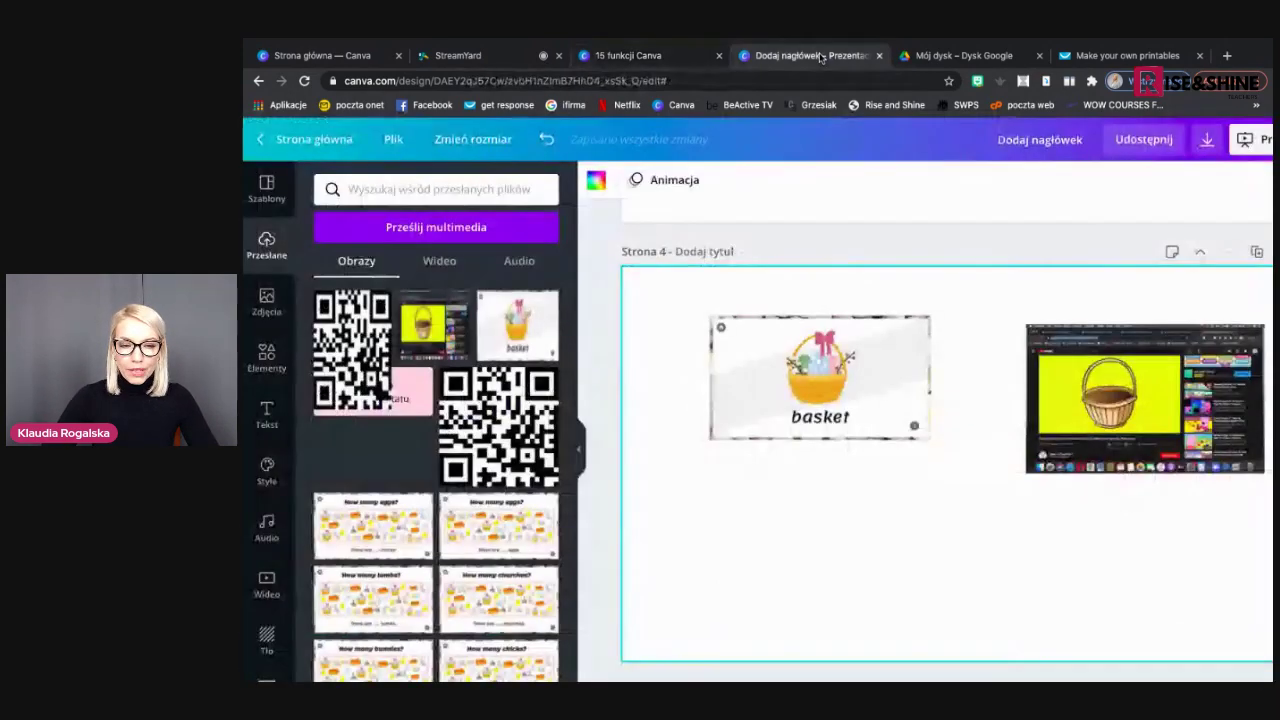
pyautogui.scroll(-1, 780, 523)
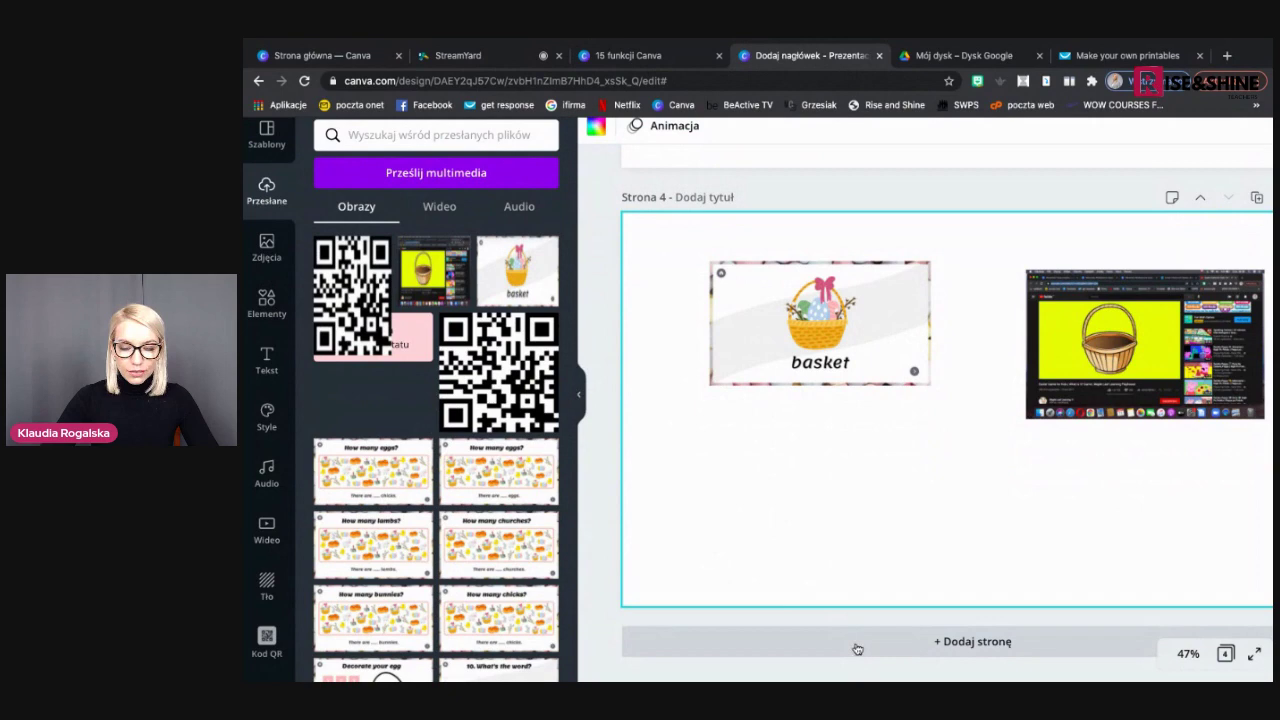
pyautogui.click(857, 650)
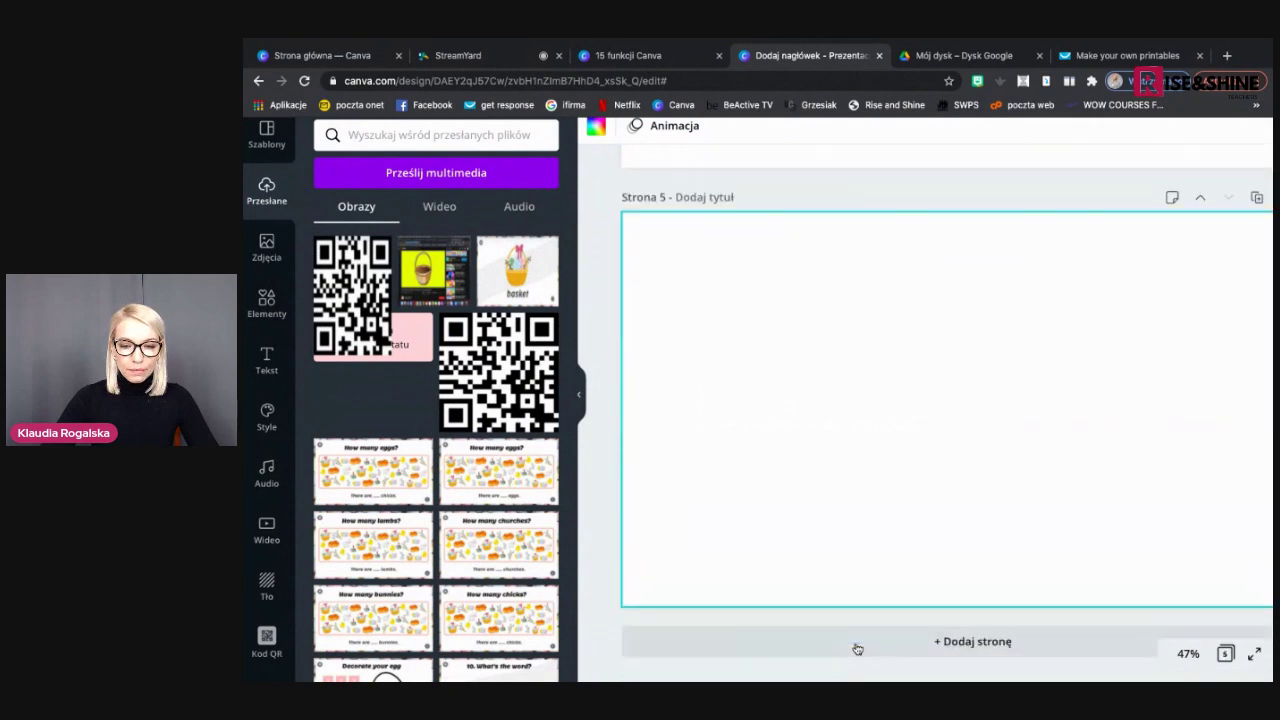
pyautogui.click(266, 362)
pyautogui.click(395, 212)
pyautogui.moveTo(985, 446); pyautogui.dragTo(757, 337)
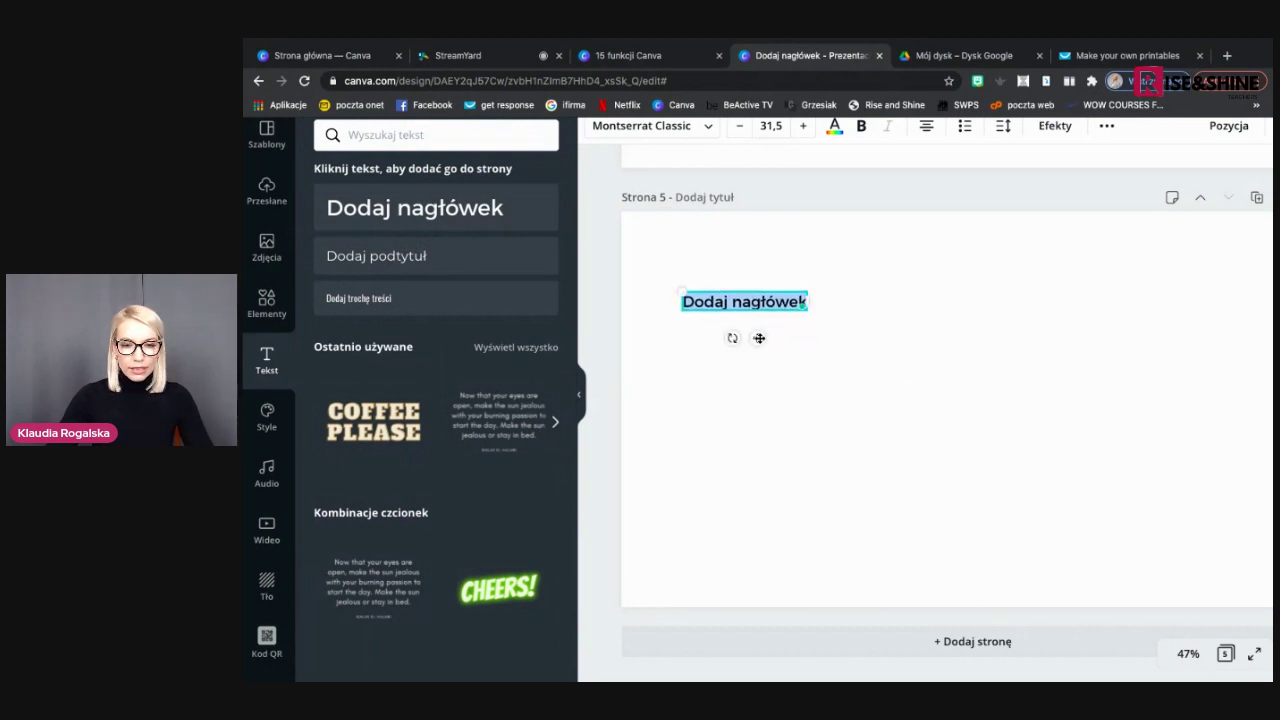
# Set the heading to size 51,5 reading 'Kliknij >>TUTAJ<<', placing its duplicate below
pyautogui.click(802, 126)
pyautogui.click(802, 126)
pyautogui.click(802, 126)
pyautogui.click(802, 126)
pyautogui.click(802, 126)
pyautogui.click(802, 126)
pyautogui.click(801, 126)
pyautogui.click(801, 126)
pyautogui.click(801, 126)
pyautogui.click(801, 126)
pyautogui.click(801, 126)
pyautogui.click(801, 126)
pyautogui.click(801, 126)
pyautogui.write('Kliknij')
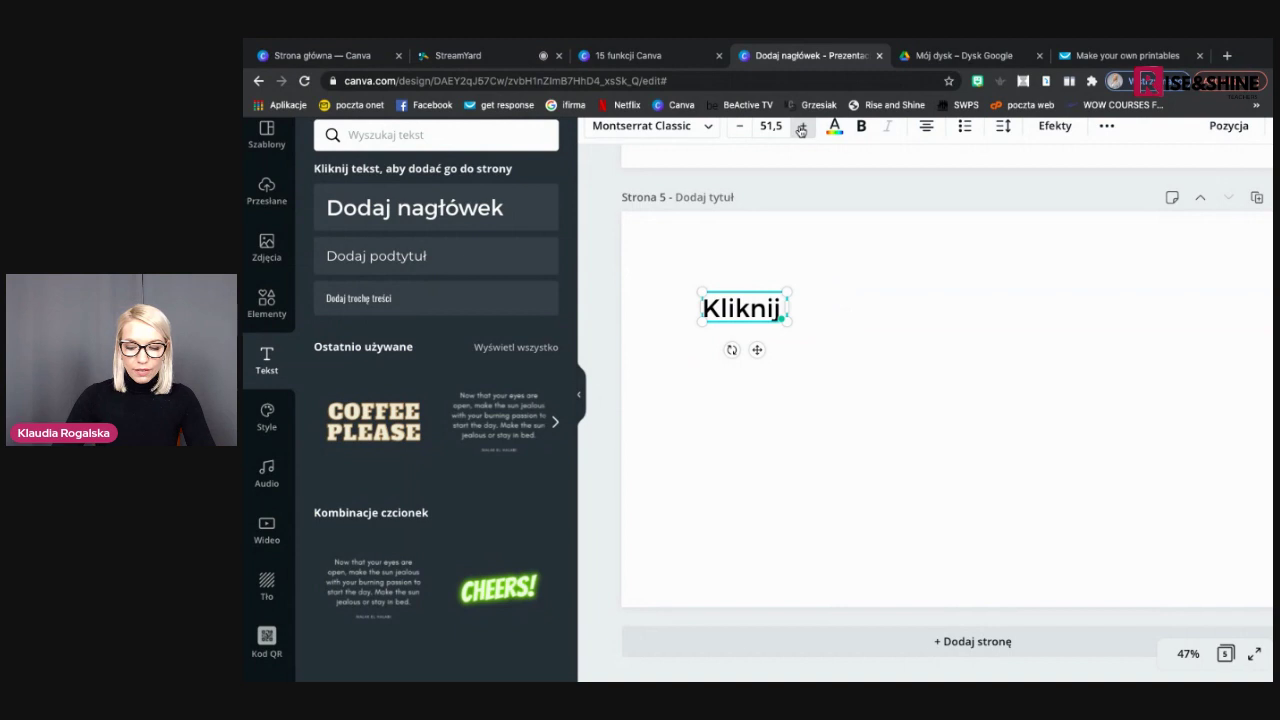
pyautogui.write(' >')
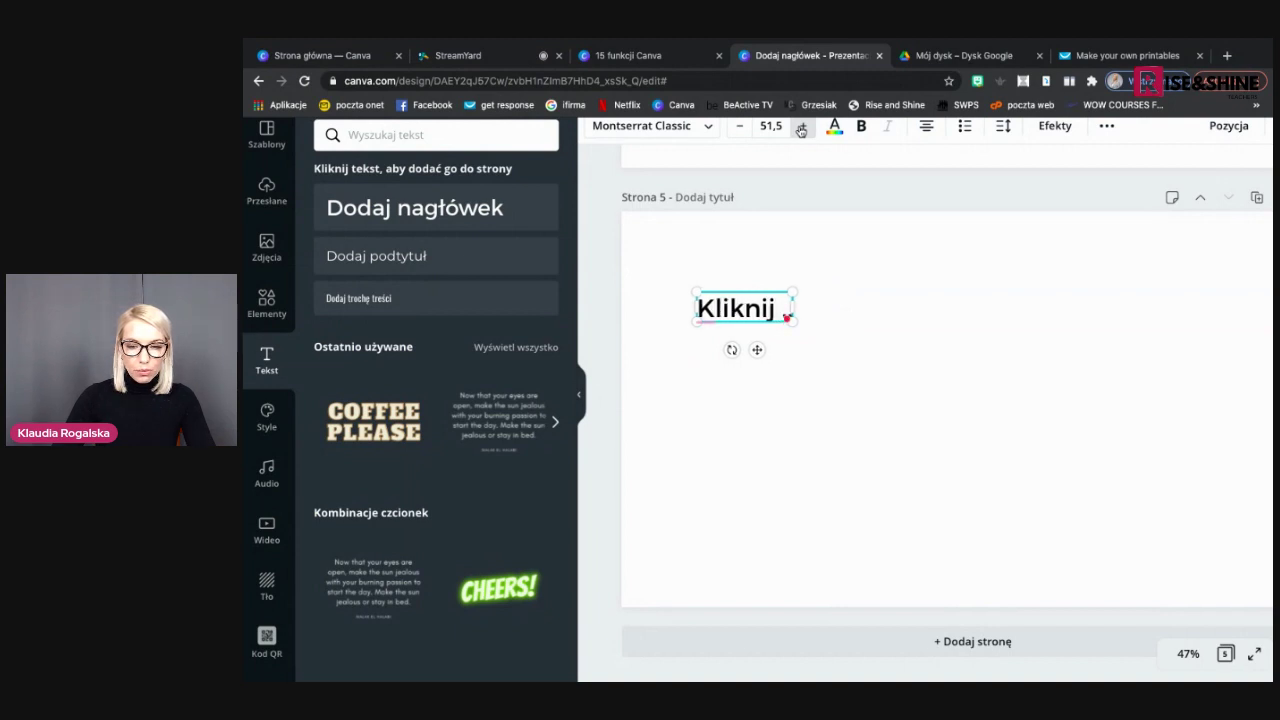
pyautogui.write('>T')
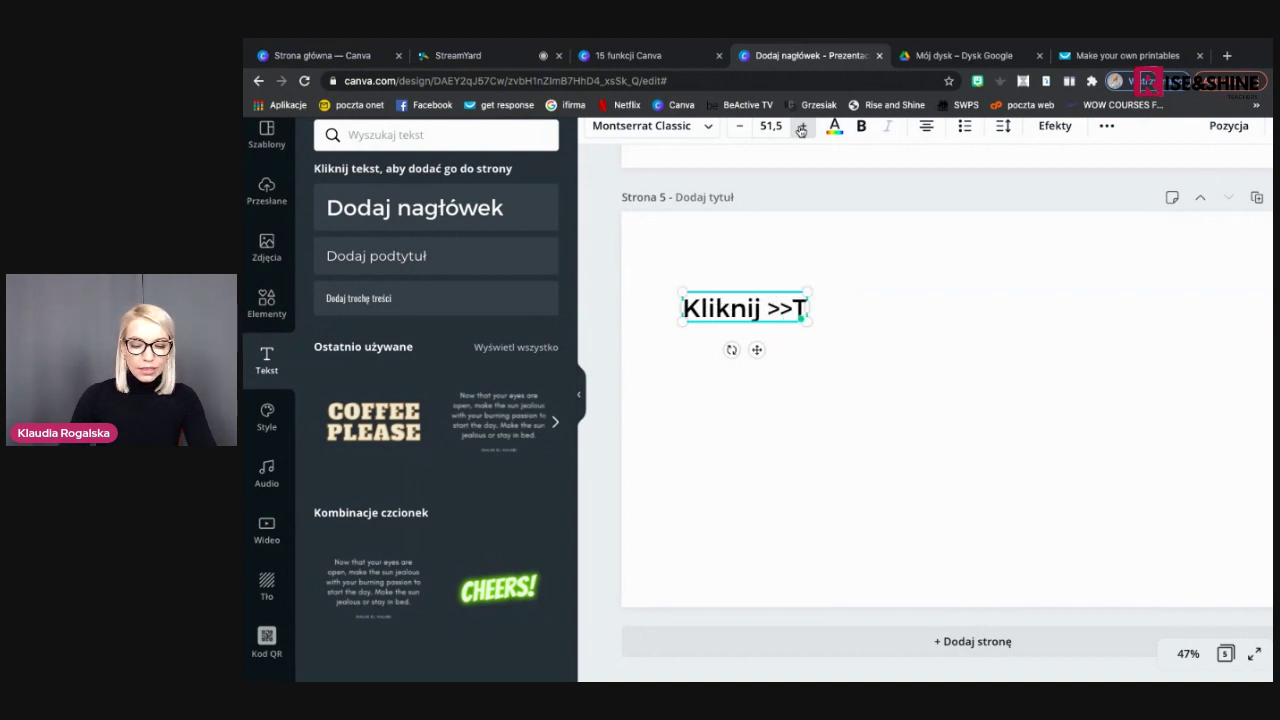
pyautogui.write('UTAJ<<')
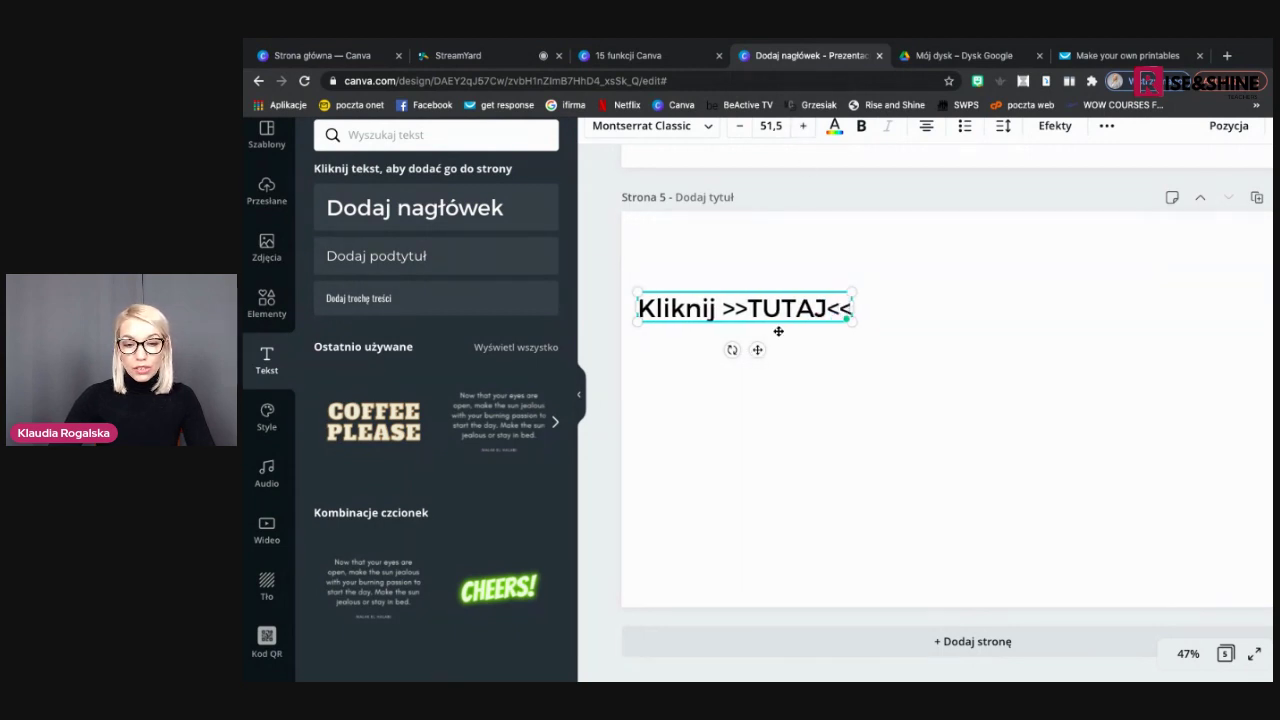
pyautogui.moveTo(778, 331); pyautogui.dragTo(786, 323)
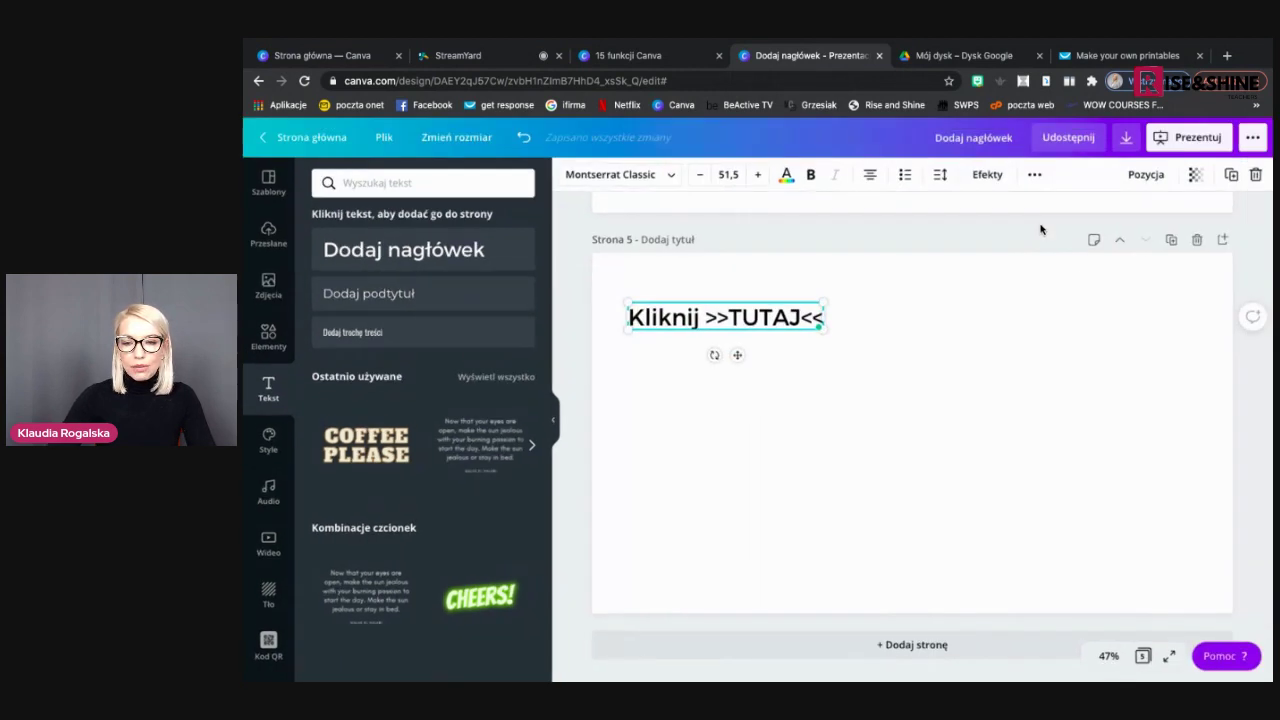
pyautogui.moveTo(744, 361); pyautogui.dragTo(737, 407)
# Retype the duplicated lower heading as 'Zrób zadanie >>TUTAJ<<' and widen its box to one line
pyautogui.tripleClick(693, 373)
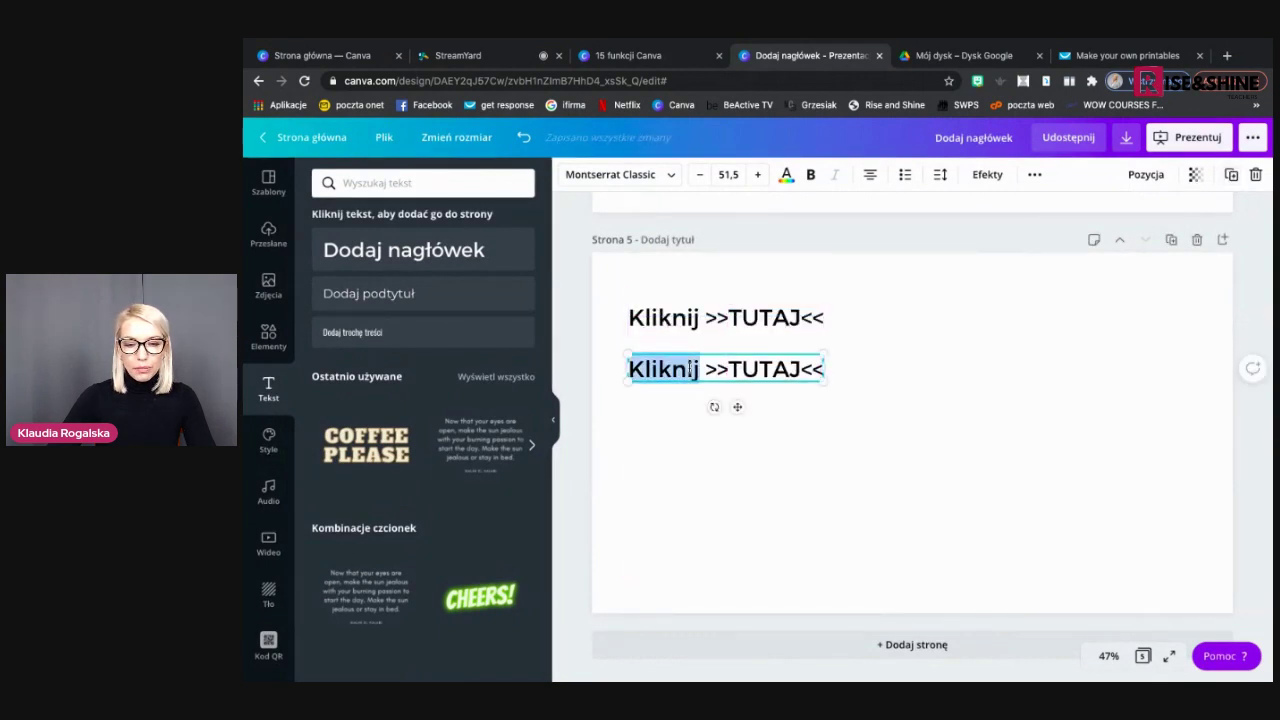
pyautogui.write('Zró')
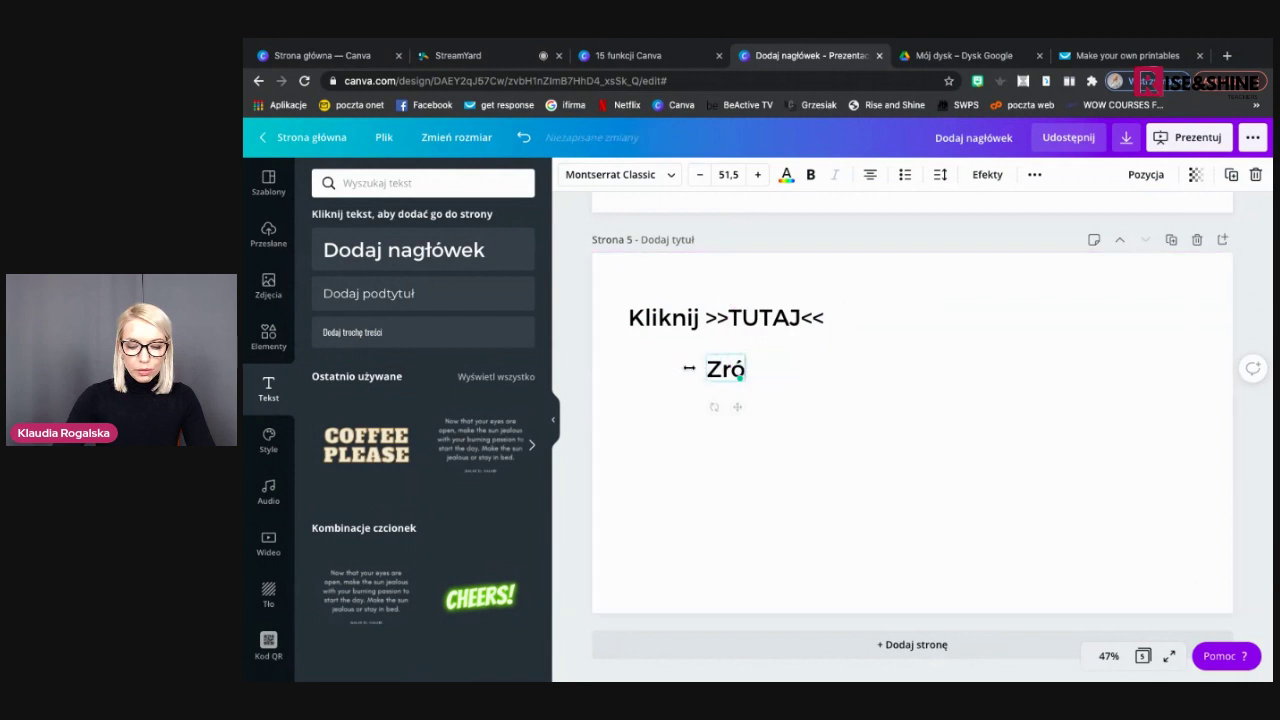
pyautogui.write('b zadanie')
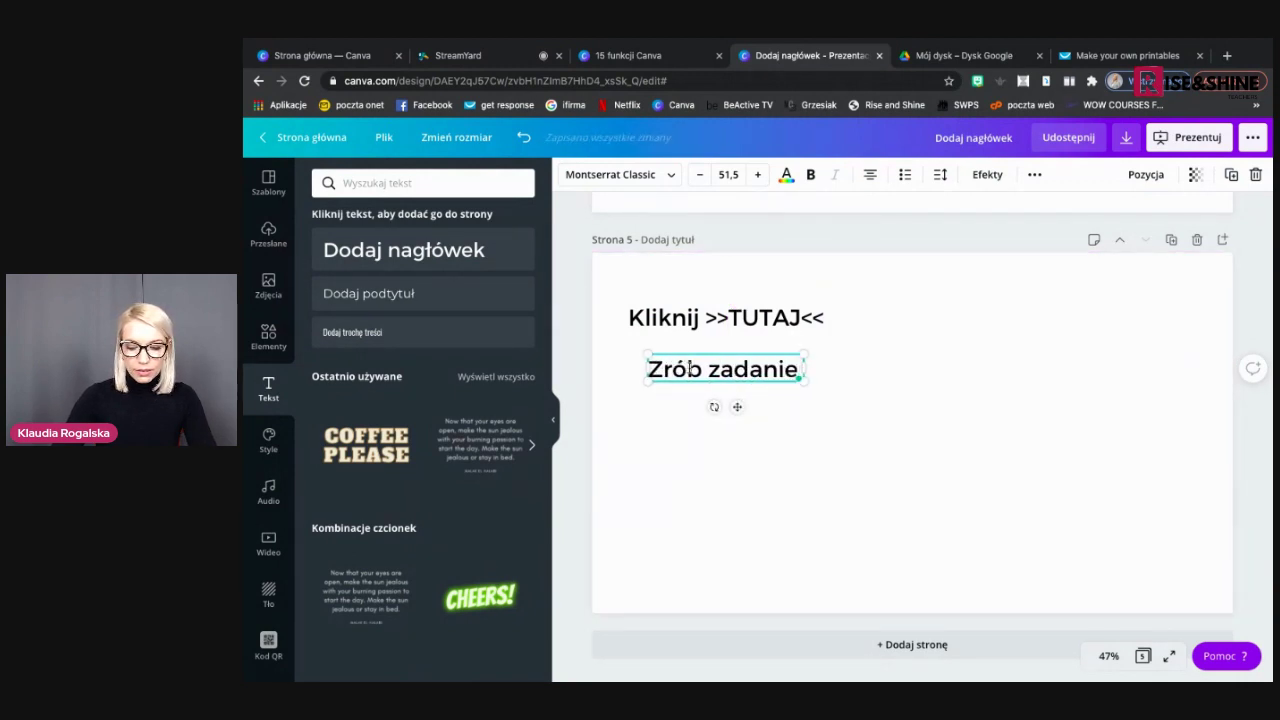
pyautogui.write(' >>TUTAH')
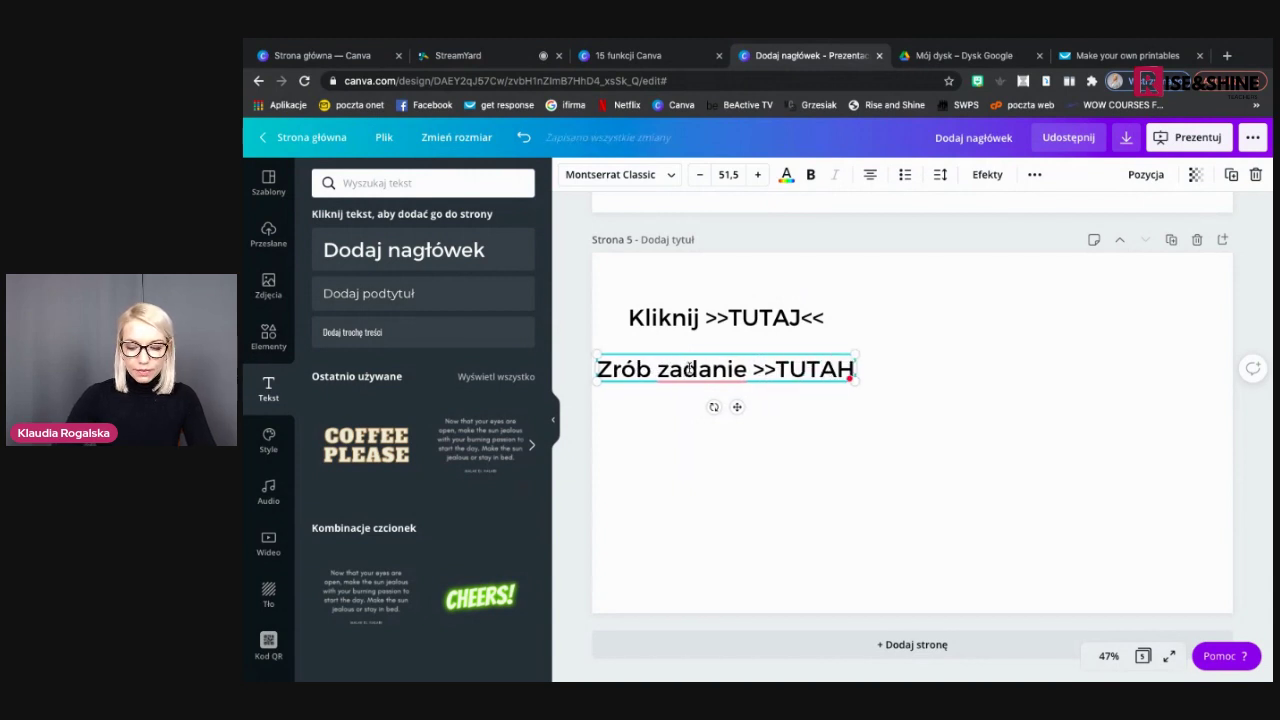
pyautogui.press('BackSpace')
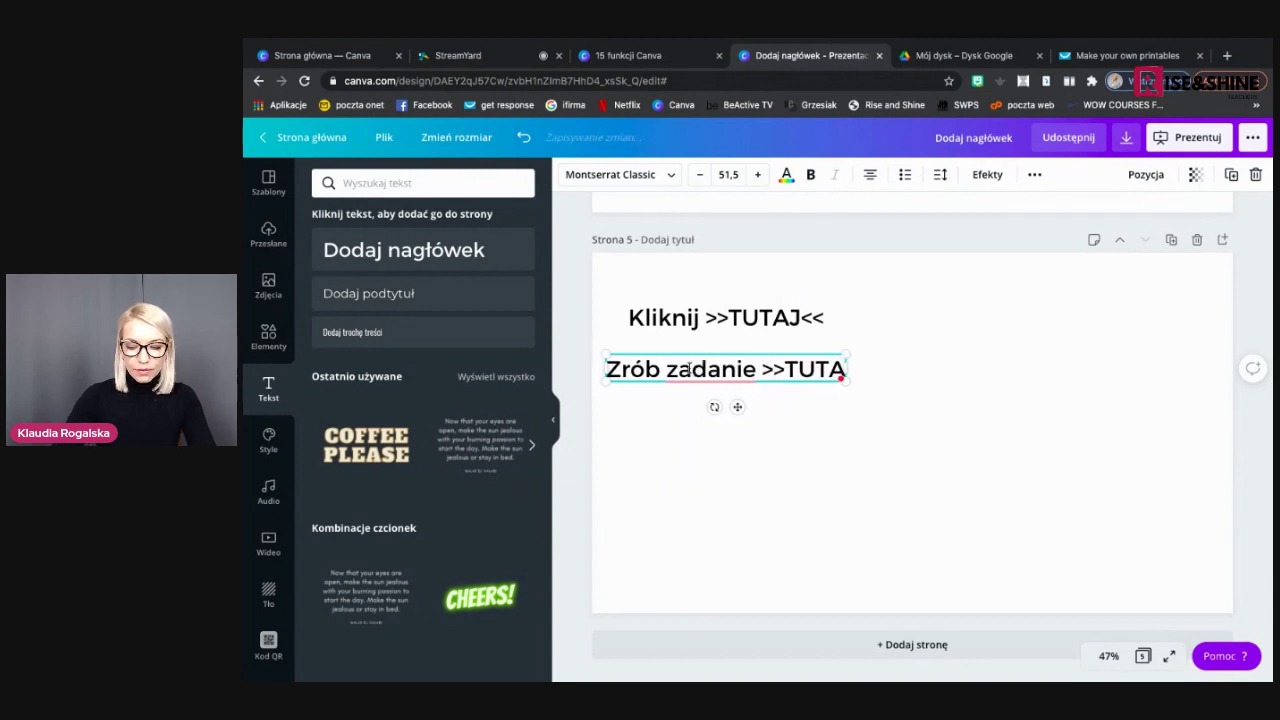
pyautogui.write('J<<')
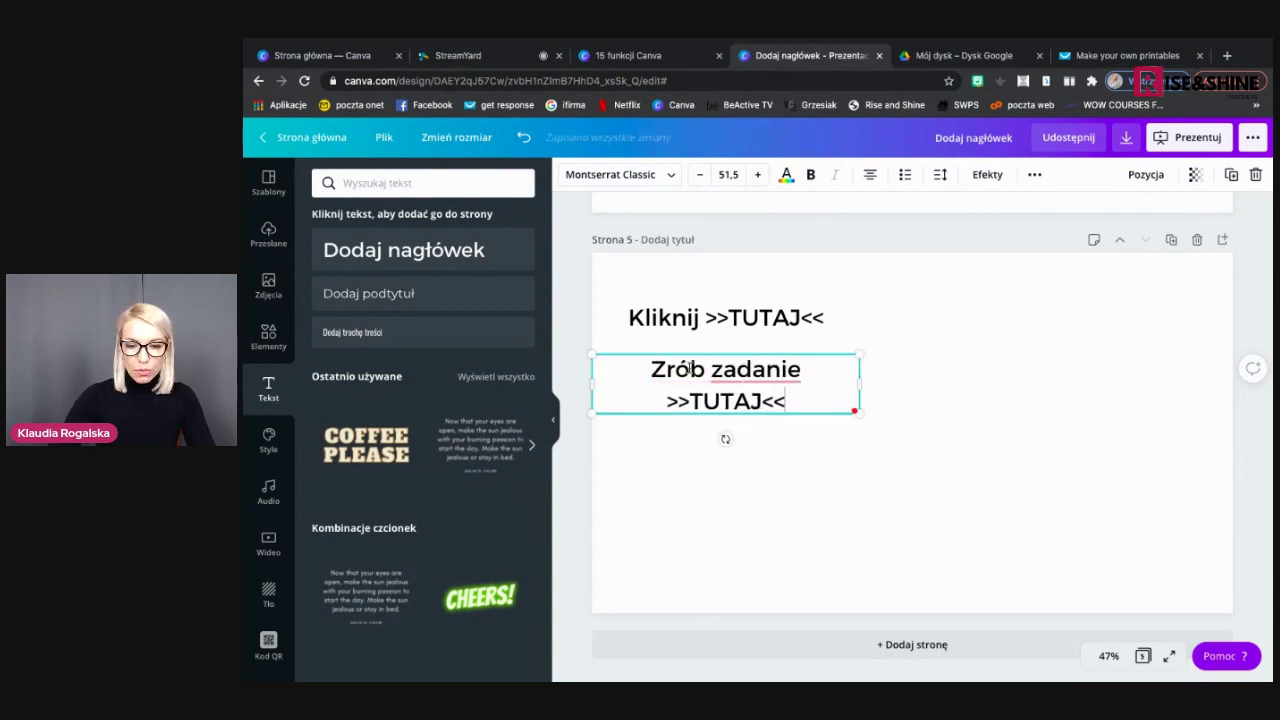
pyautogui.moveTo(877, 383); pyautogui.dragTo(929, 378)
pyautogui.click(858, 440)
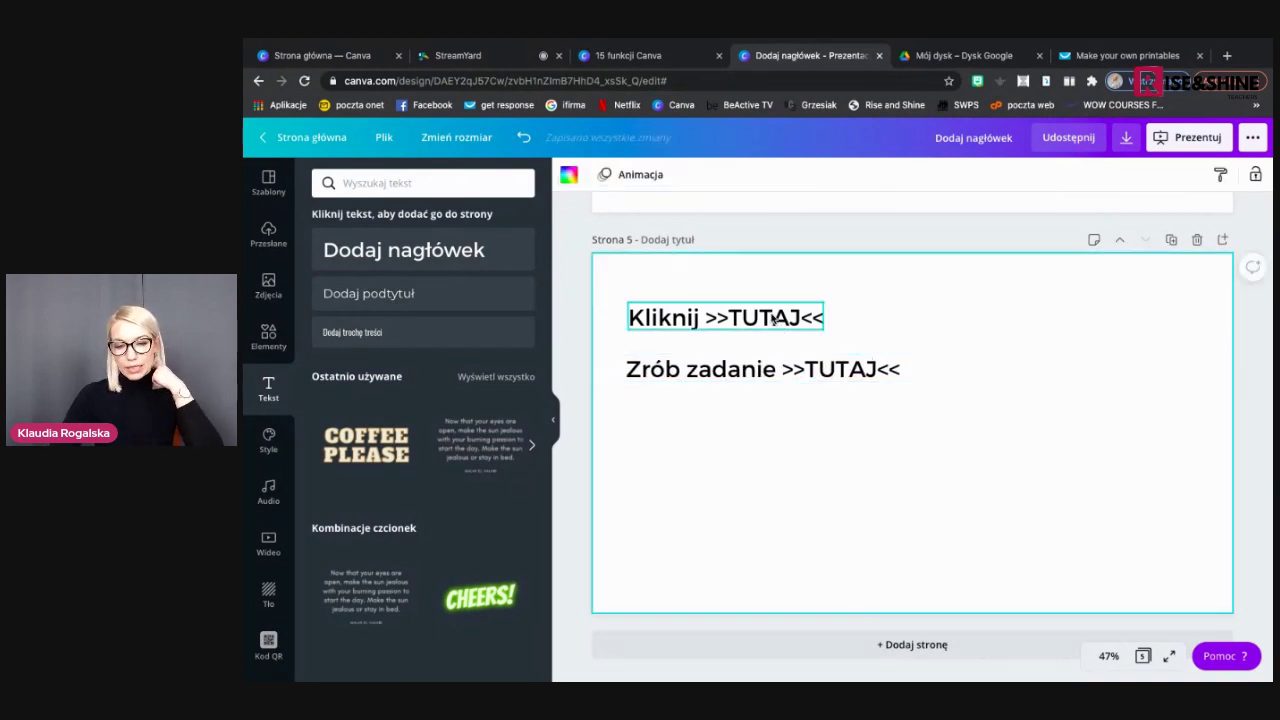
pyautogui.click(730, 320)
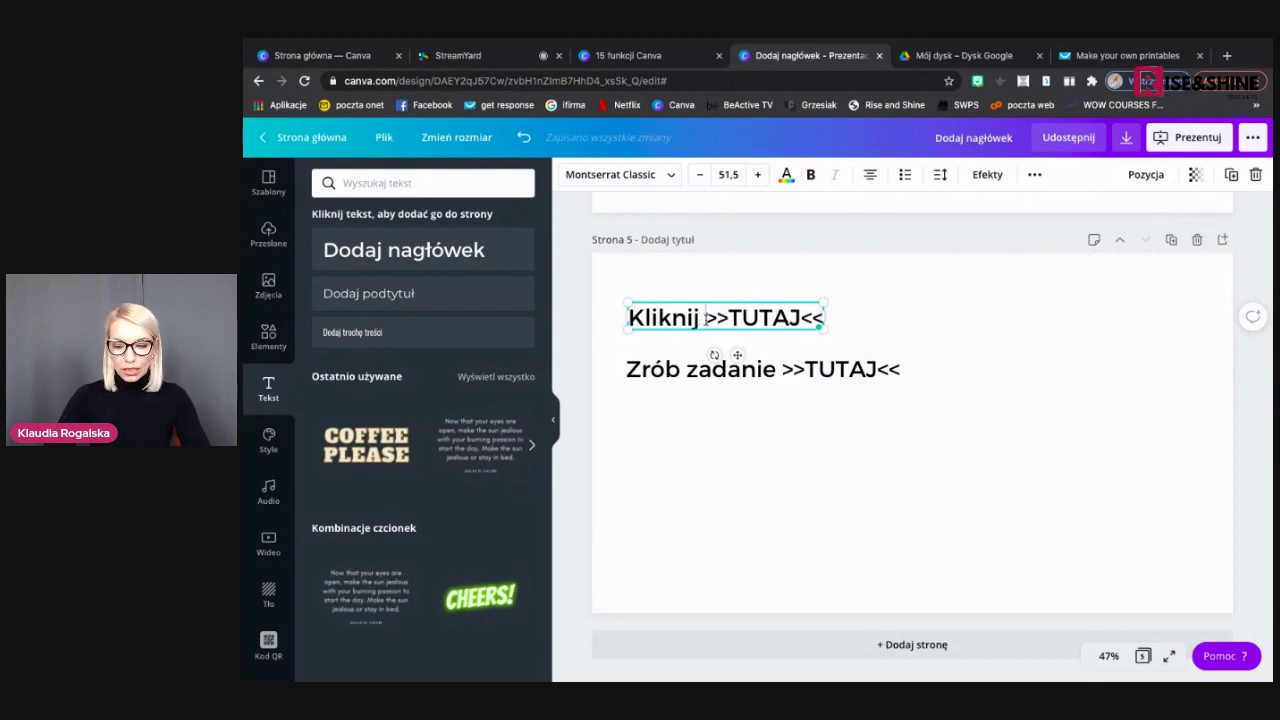
# Link '>>TUTAJ<<' in the Kliknij heading to the presenter's website address
pyautogui.moveTo(705, 318); pyautogui.dragTo(820, 318)
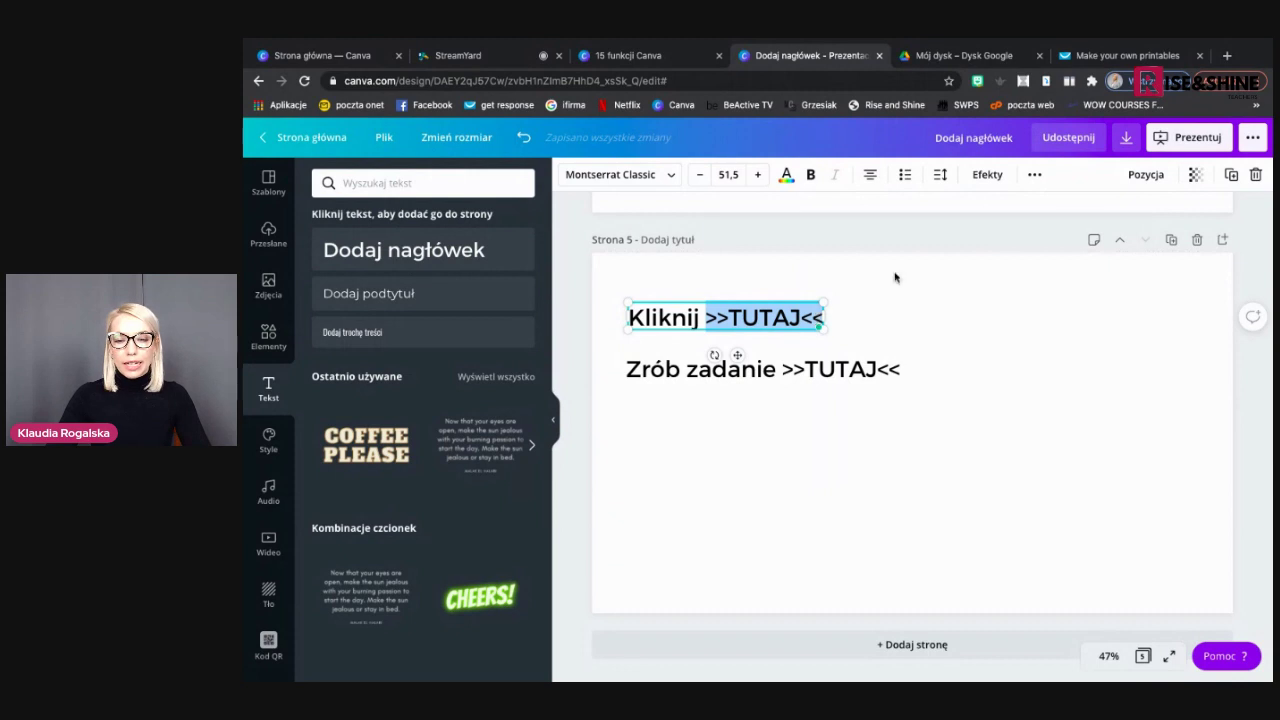
pyautogui.click(1035, 176)
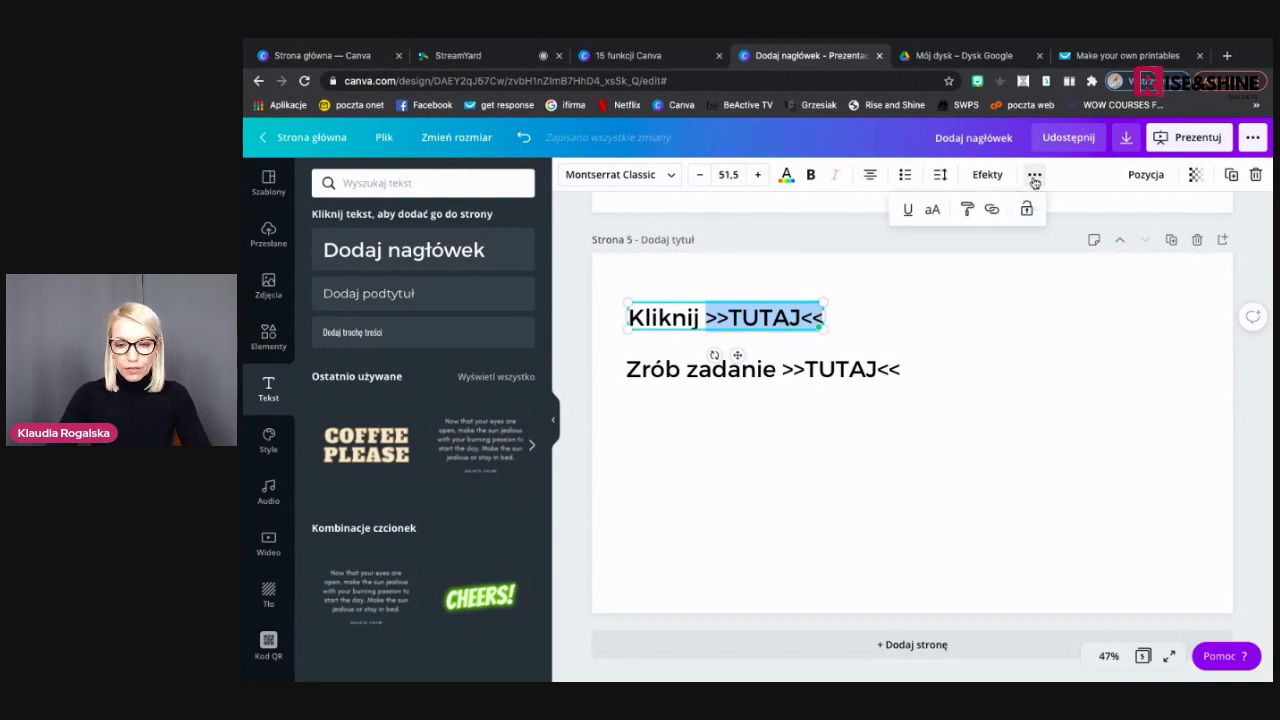
pyautogui.click(994, 211)
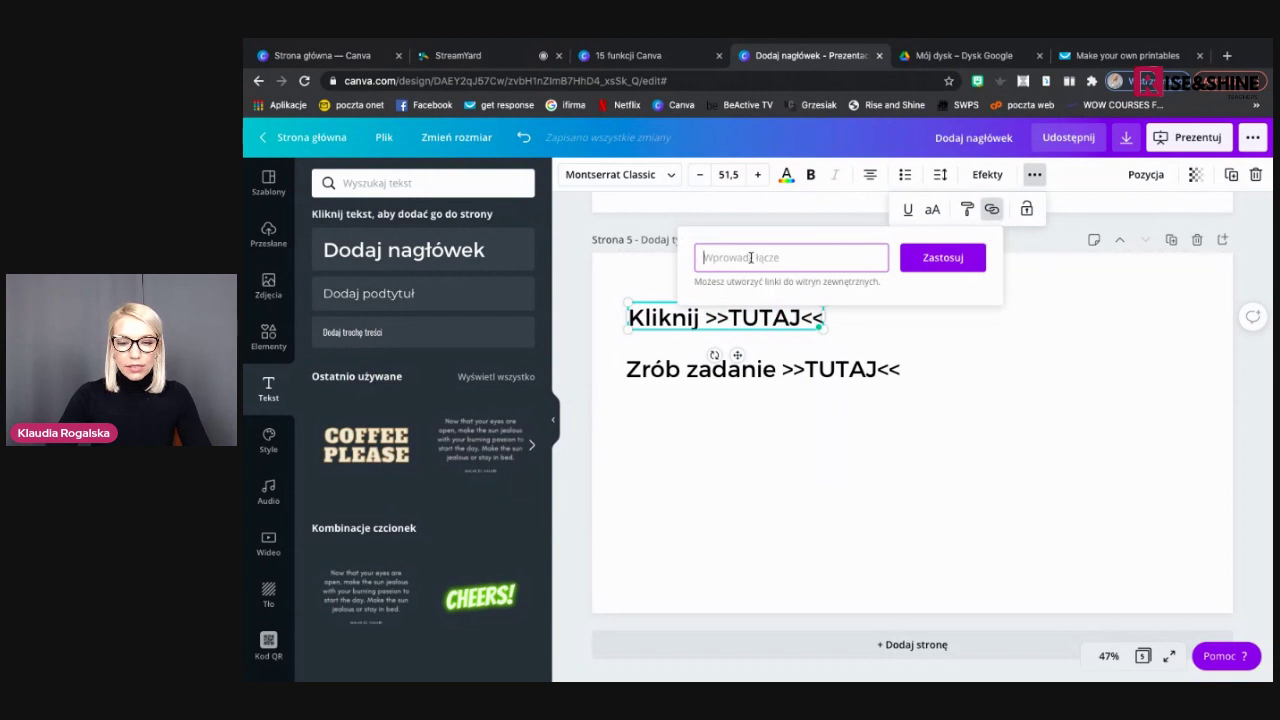
pyautogui.write('www.kla')
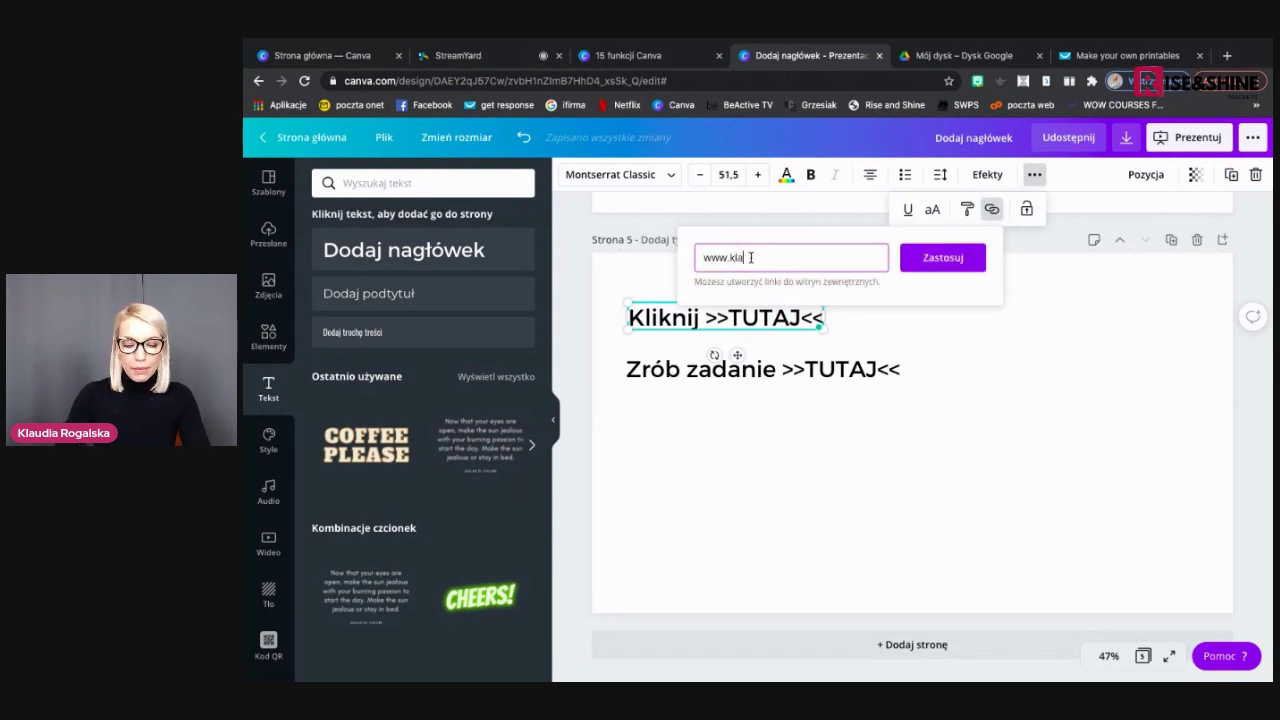
pyautogui.write('udiarogalska.pl')
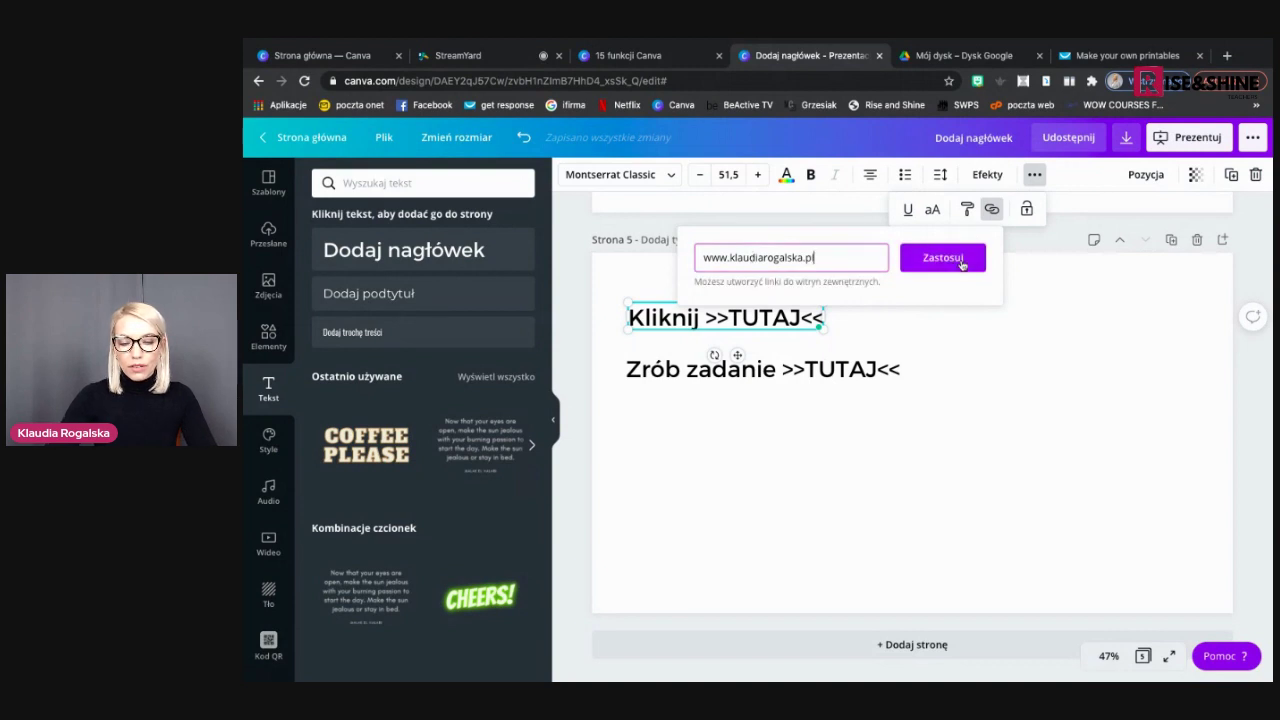
pyautogui.click(962, 260)
pyautogui.click(820, 450)
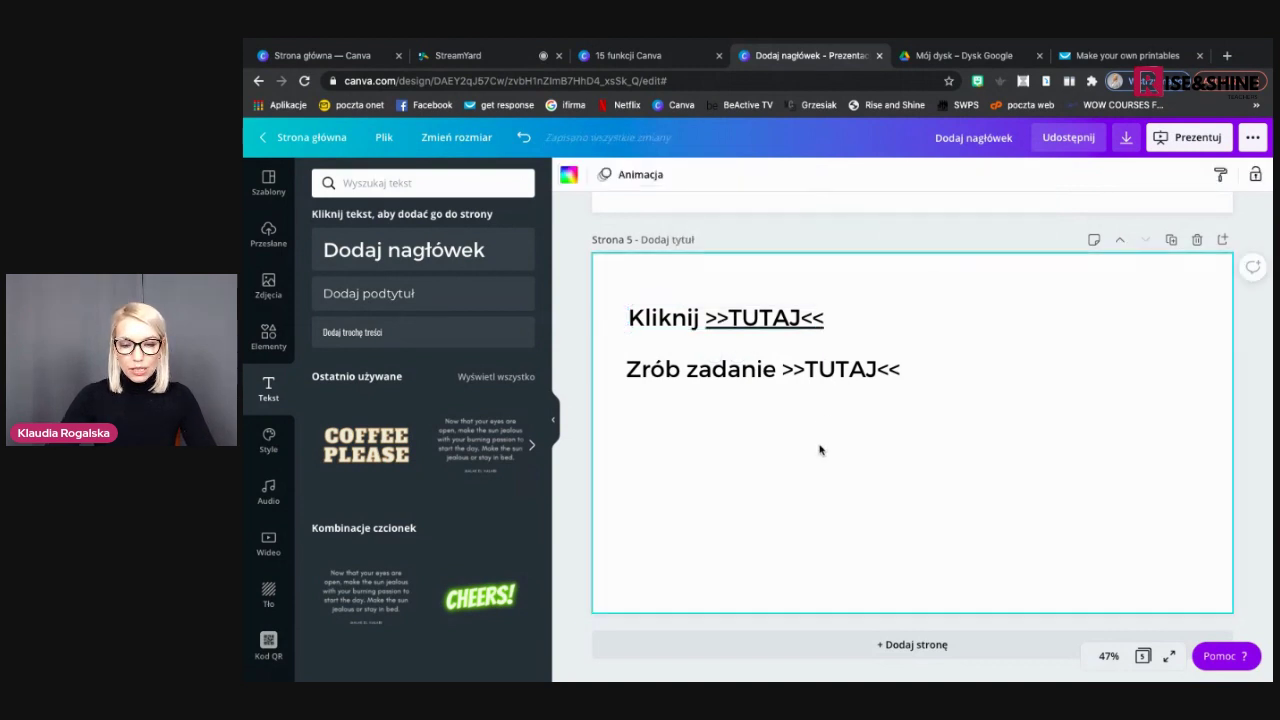
pyautogui.click(816, 370)
# Link '>>TUTAJ<<' in the 'Zrób zadanie' line to the presenter's website address
pyautogui.moveTo(782, 369); pyautogui.dragTo(903, 370)
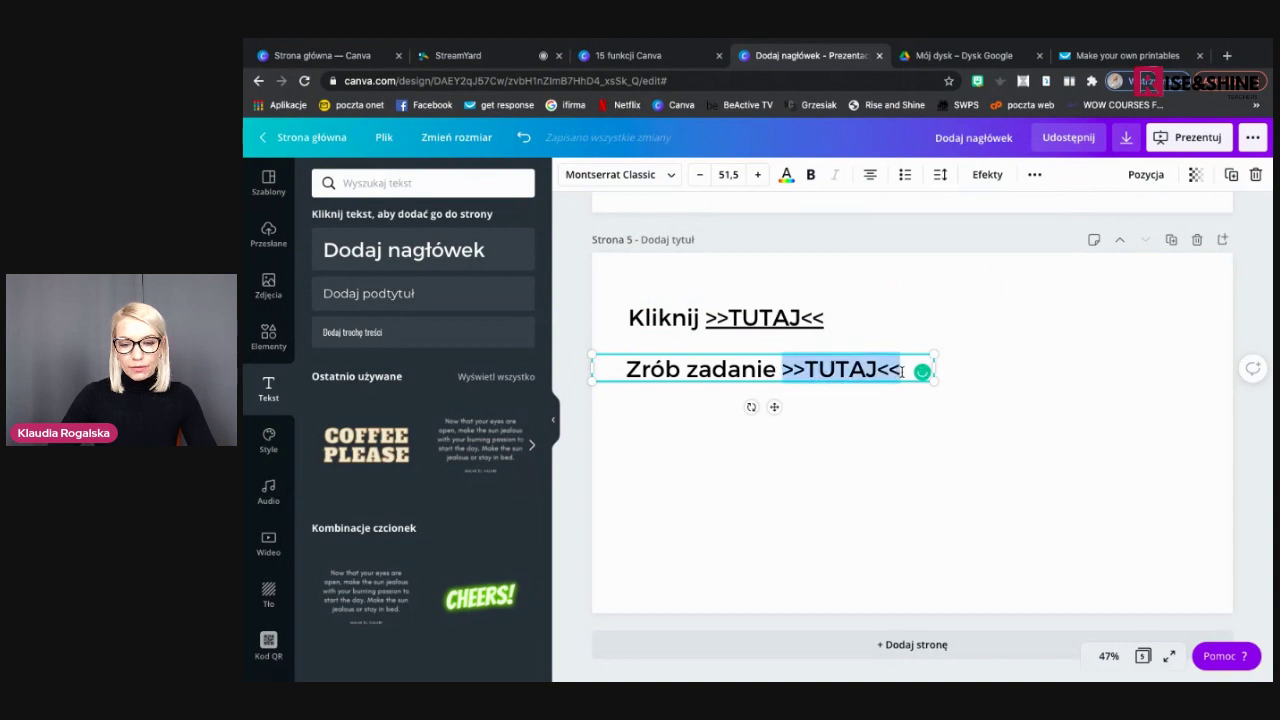
pyautogui.click(1034, 174)
pyautogui.click(991, 209)
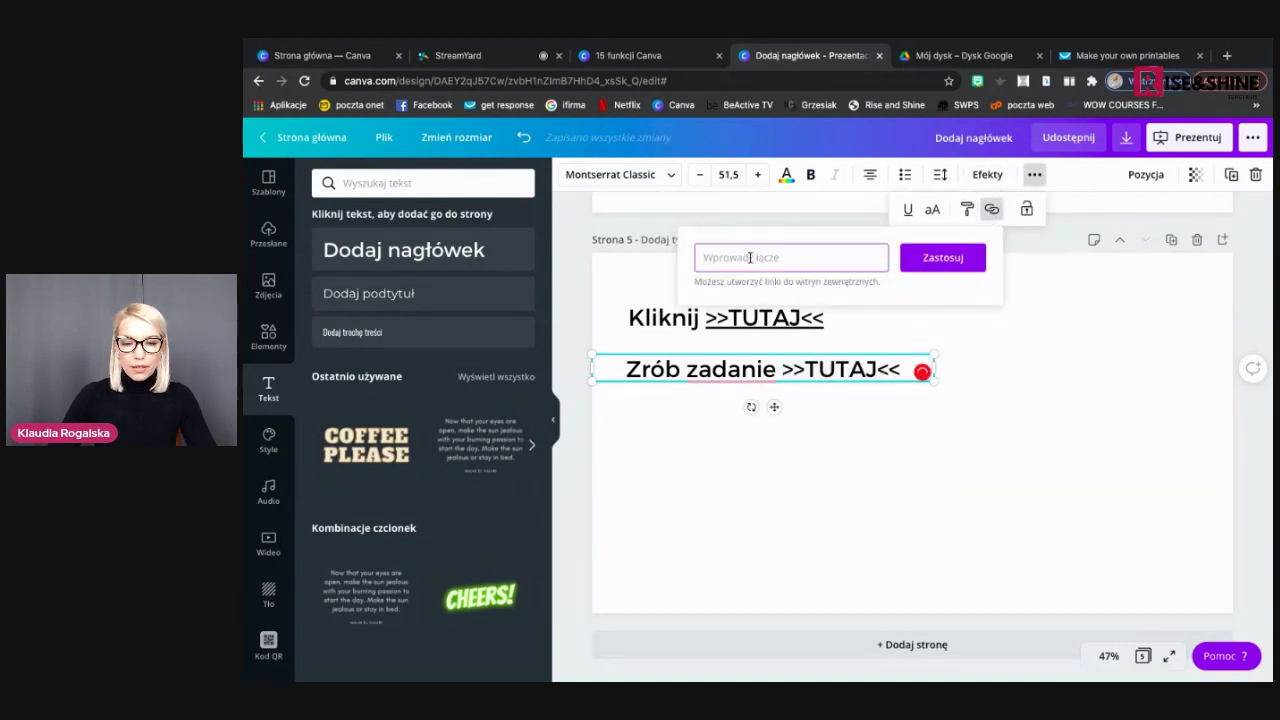
pyautogui.write('www.k')
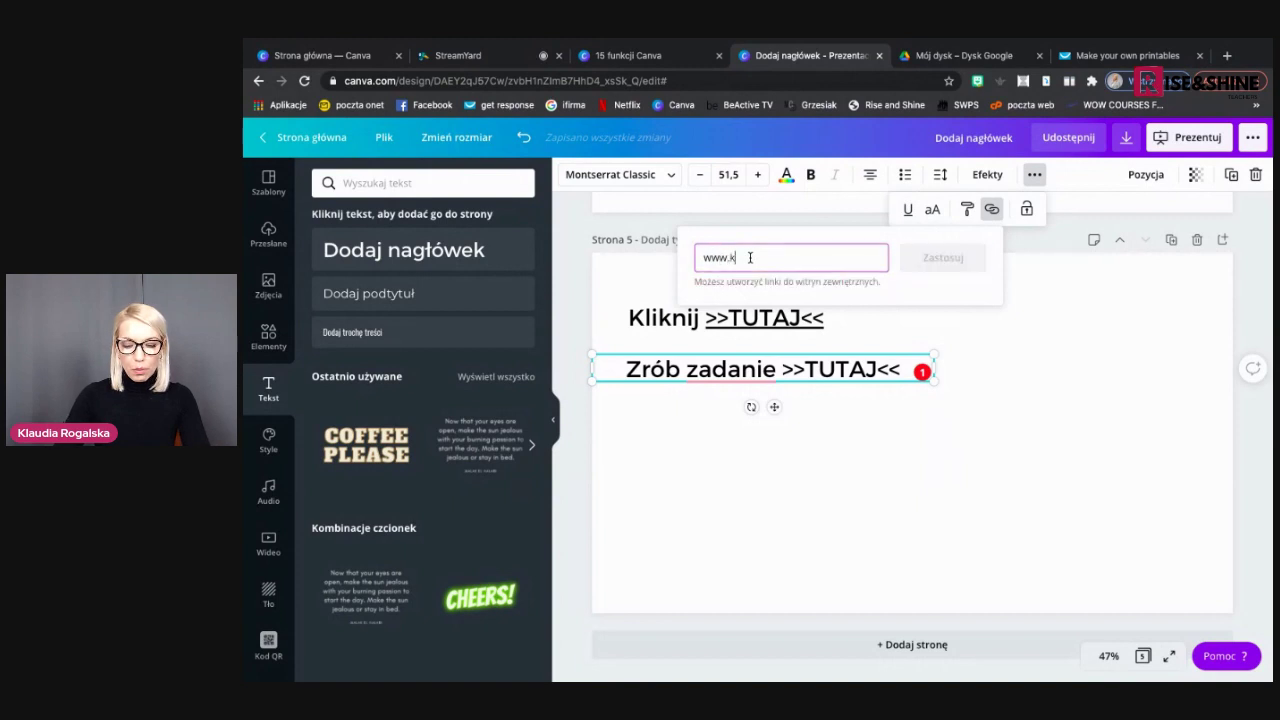
pyautogui.write('laudiarogalska.pl')
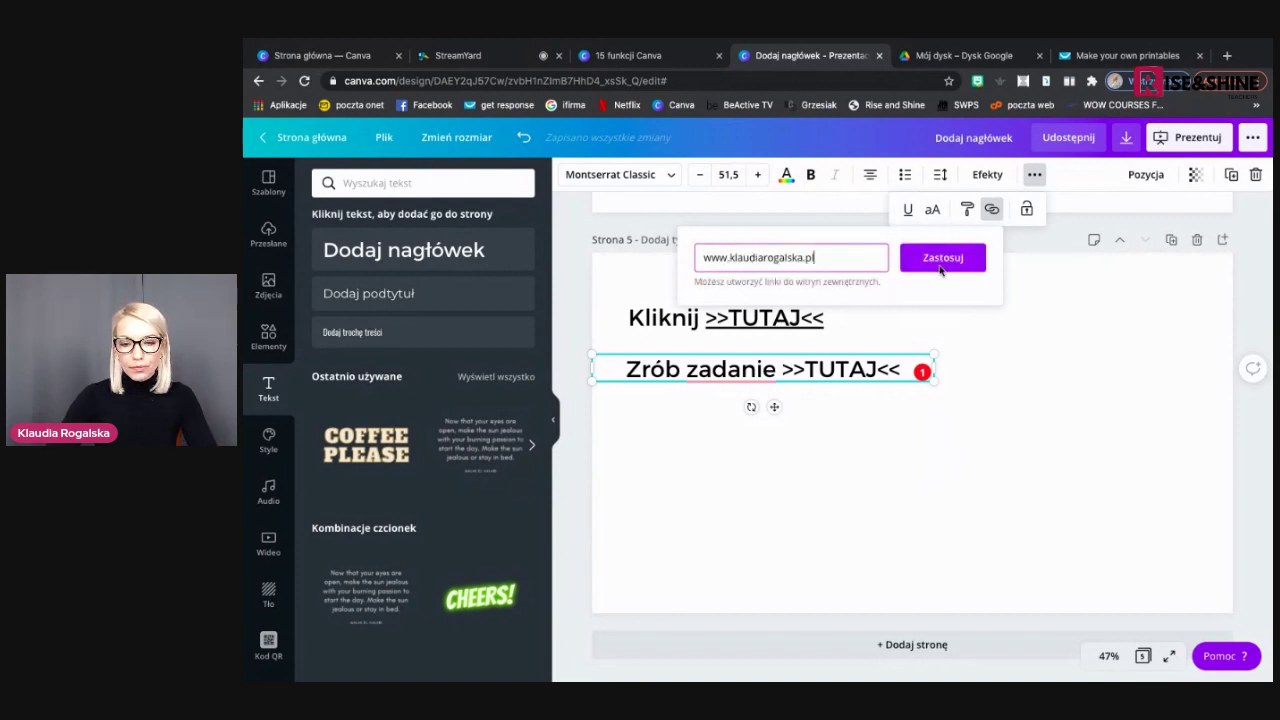
pyautogui.click(942, 266)
pyautogui.click(830, 488)
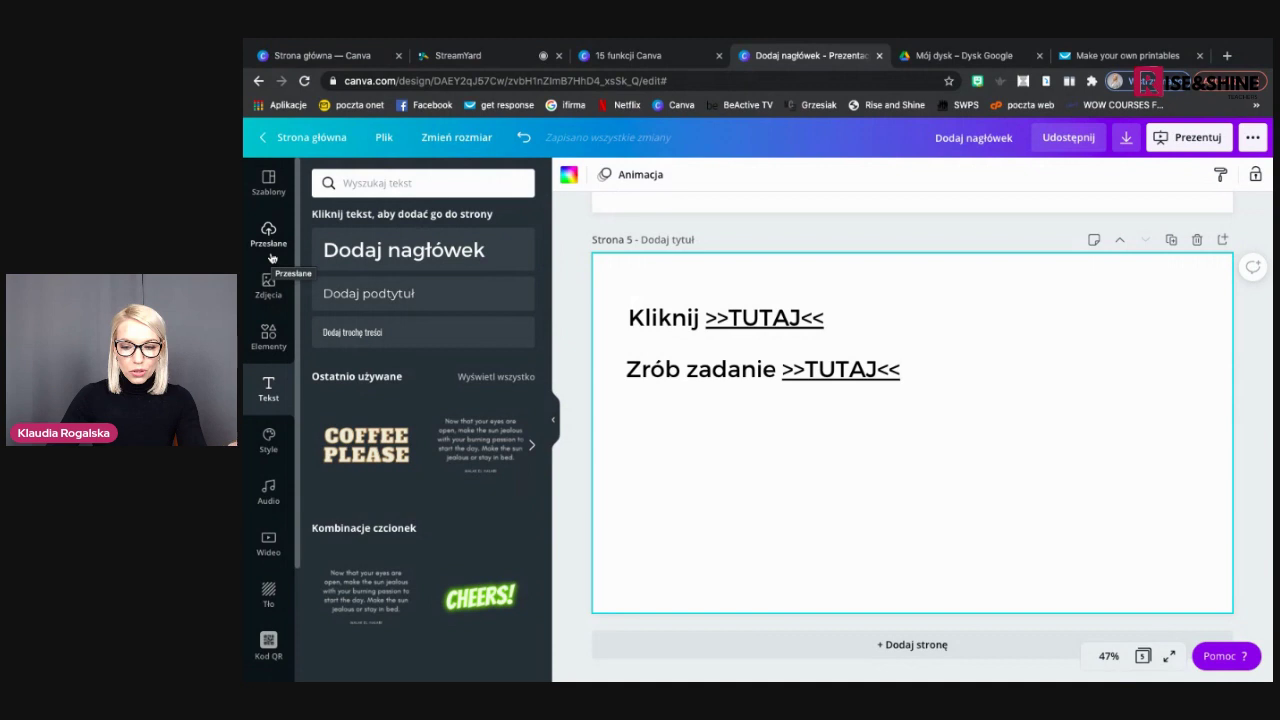
# Add the clicking-hand graphic from an Elements search for 'here' beside the TUTAJ lines
pyautogui.click(269, 335)
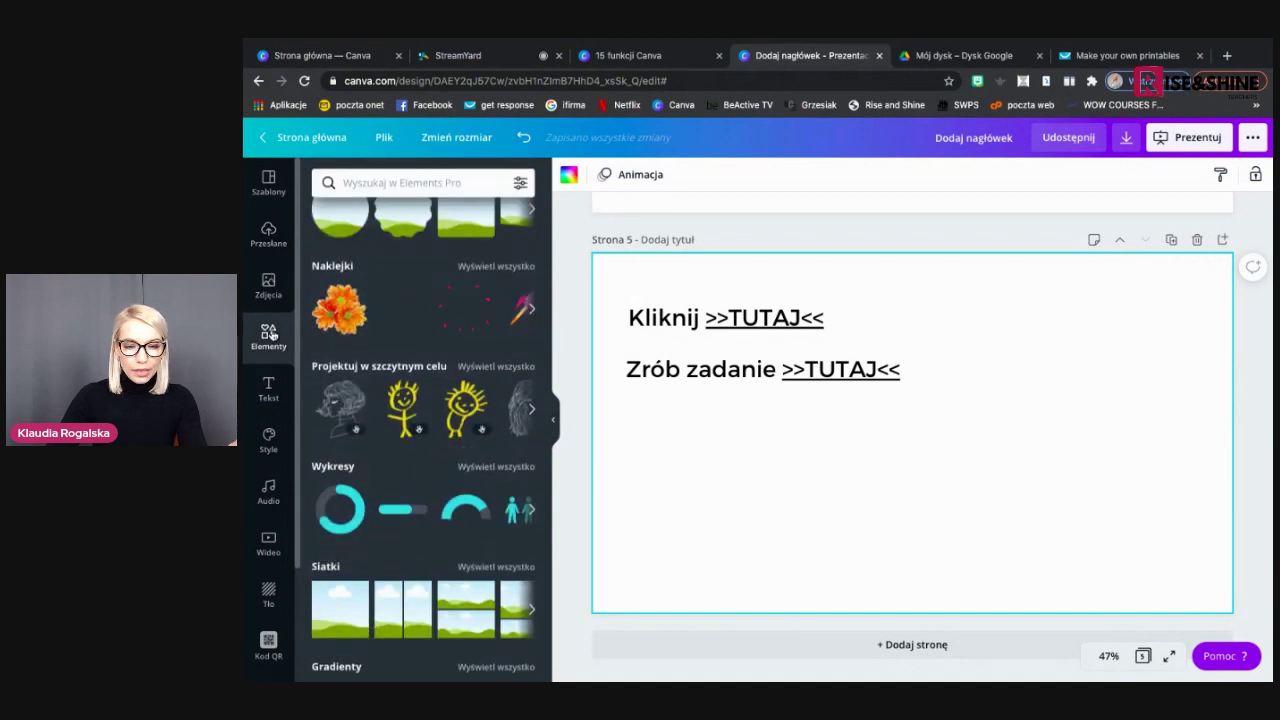
pyautogui.scroll(3, 408, 388)
pyautogui.scroll(3, 408, 388)
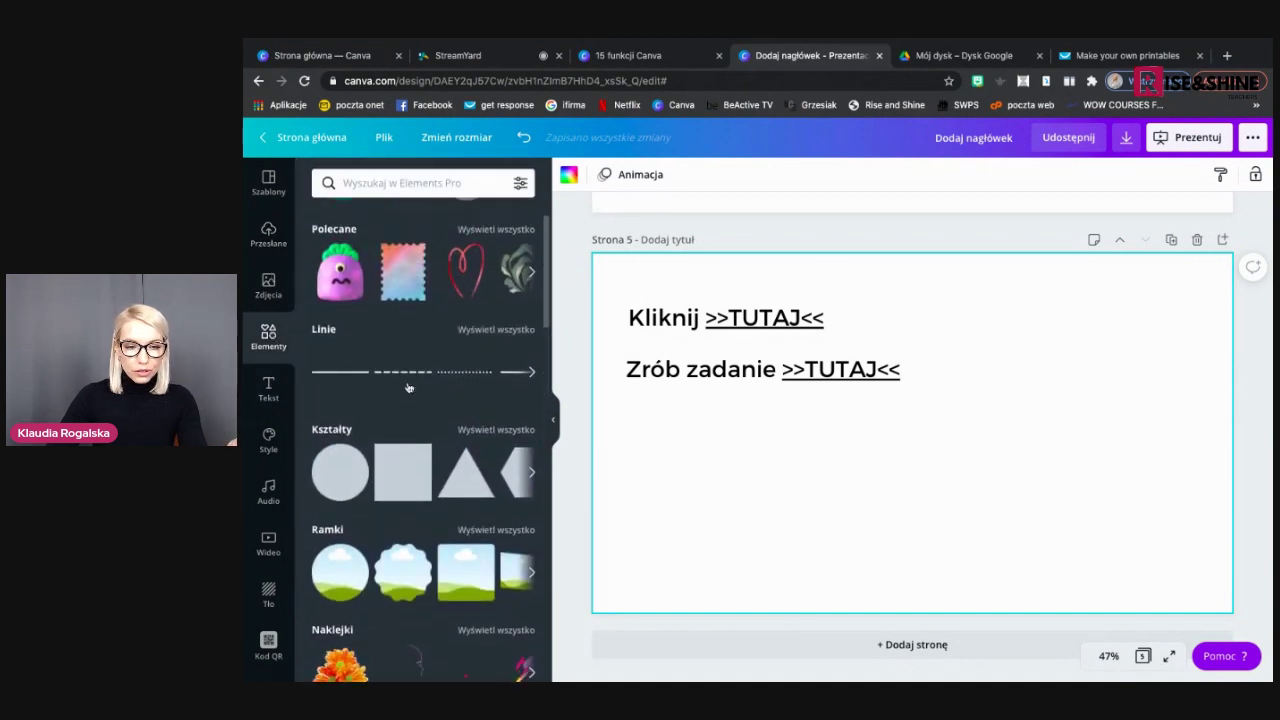
pyautogui.click(419, 183)
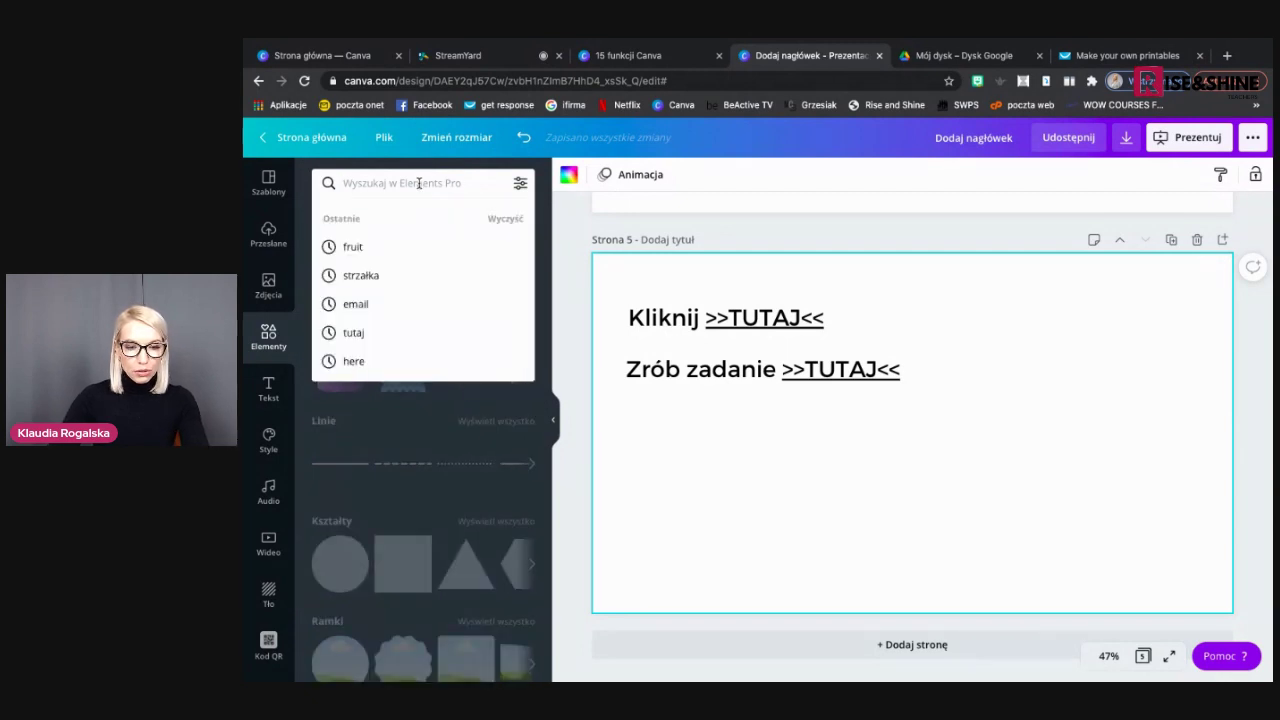
pyautogui.click(375, 362)
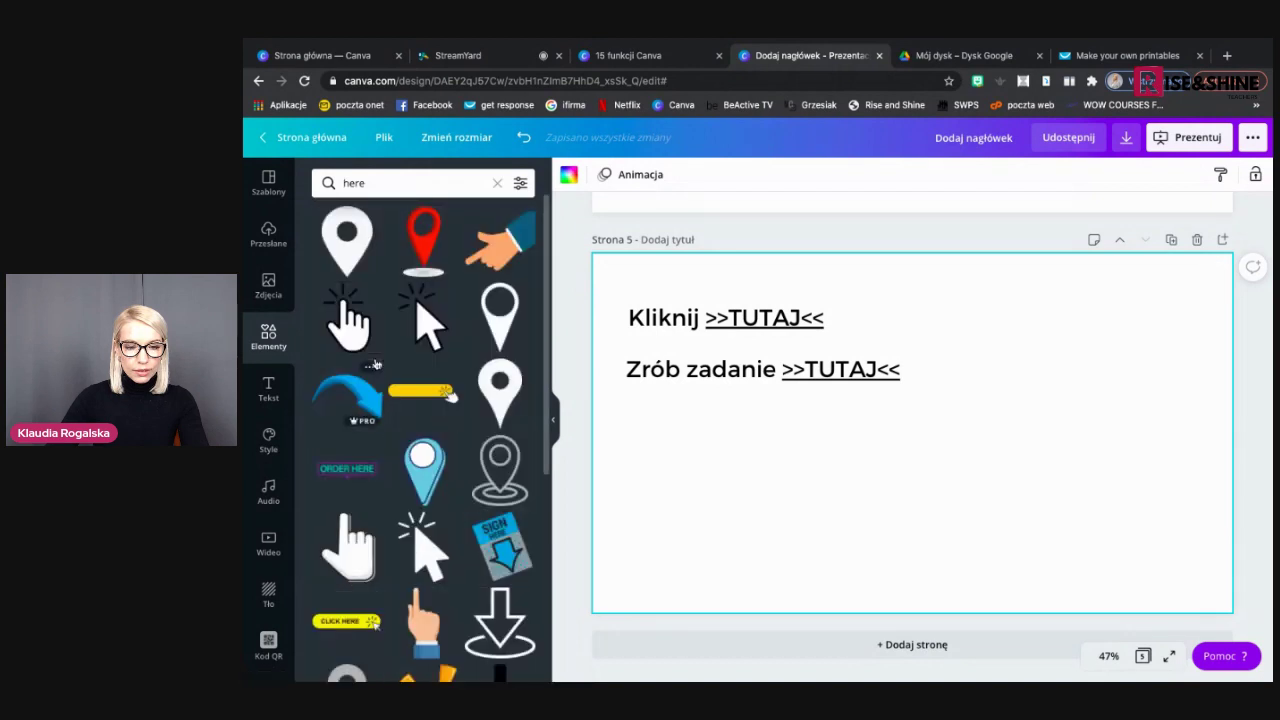
pyautogui.click(350, 322)
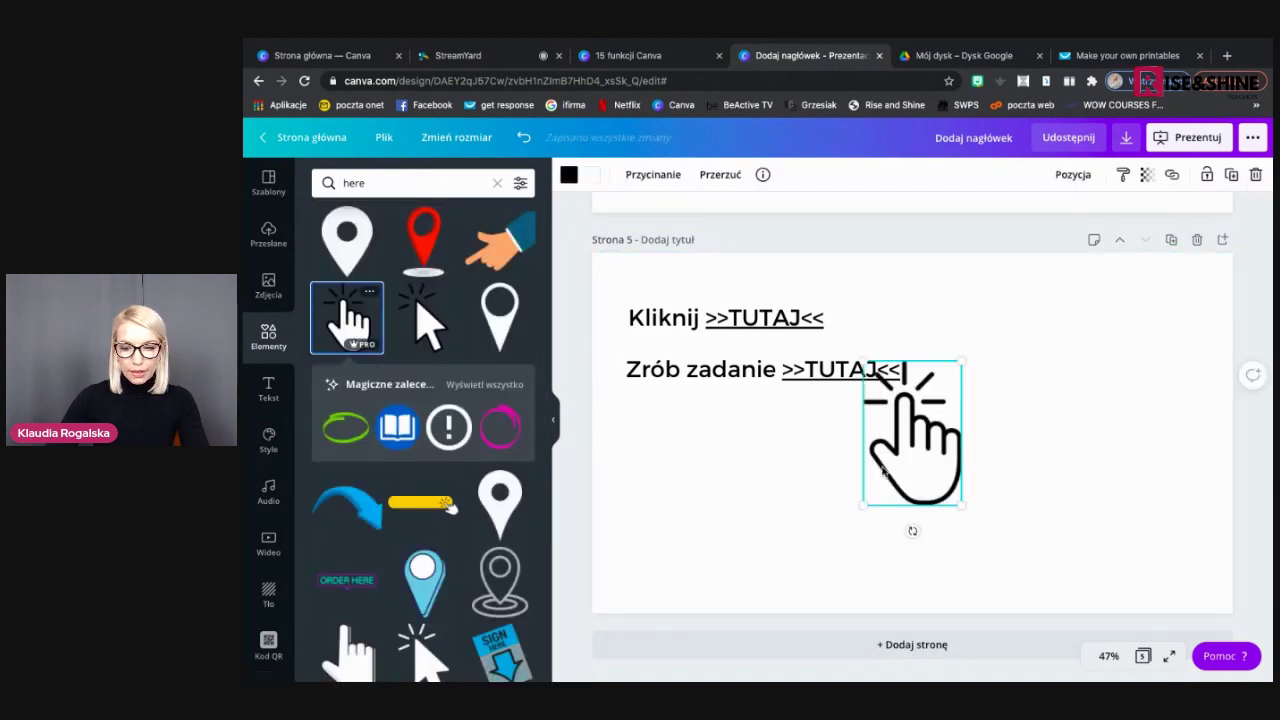
pyautogui.moveTo(934, 458); pyautogui.dragTo(1022, 415)
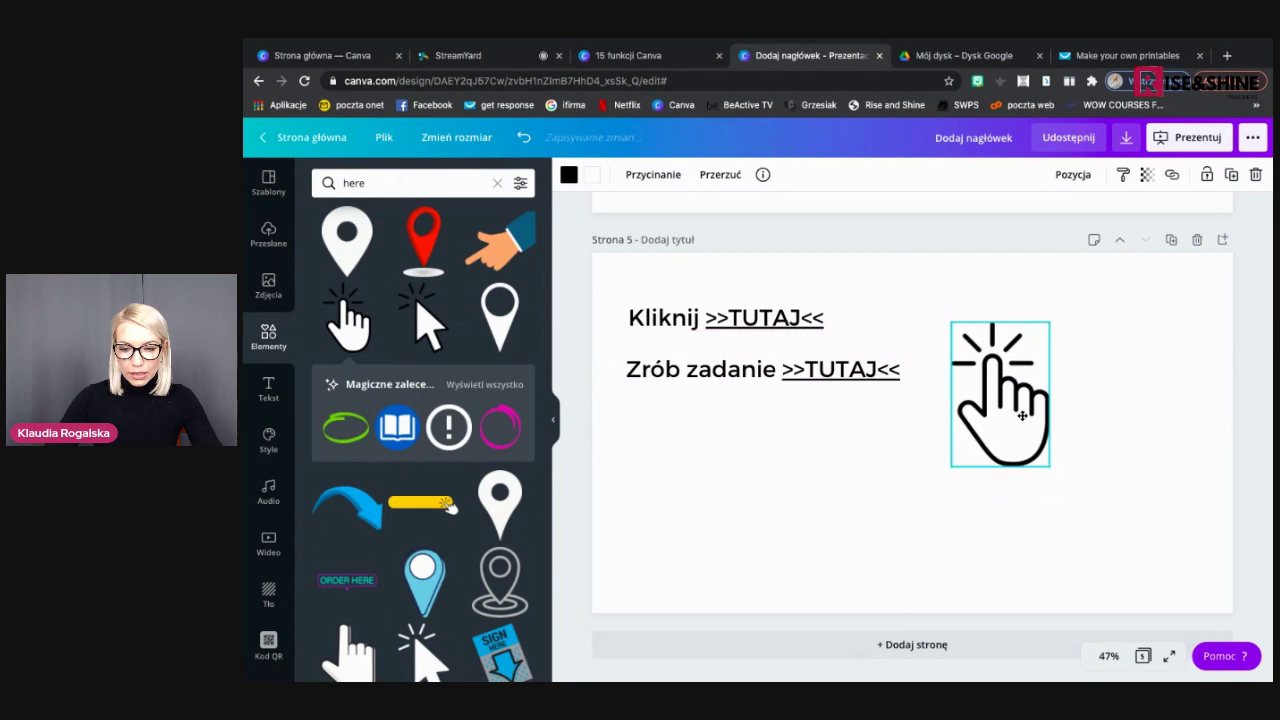
# Attach the presenter's website link to the clicking-hand graphic
pyautogui.click(1172, 174)
pyautogui.write('www')
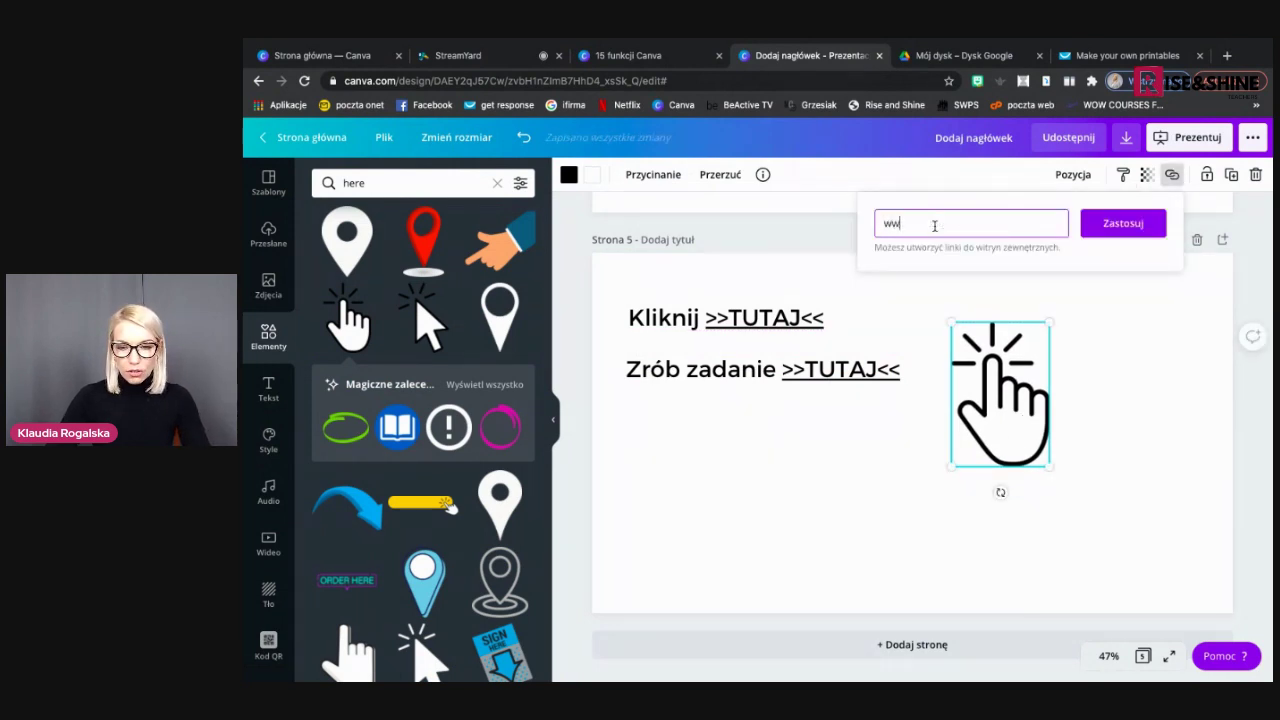
pyautogui.write('.klaudiar')
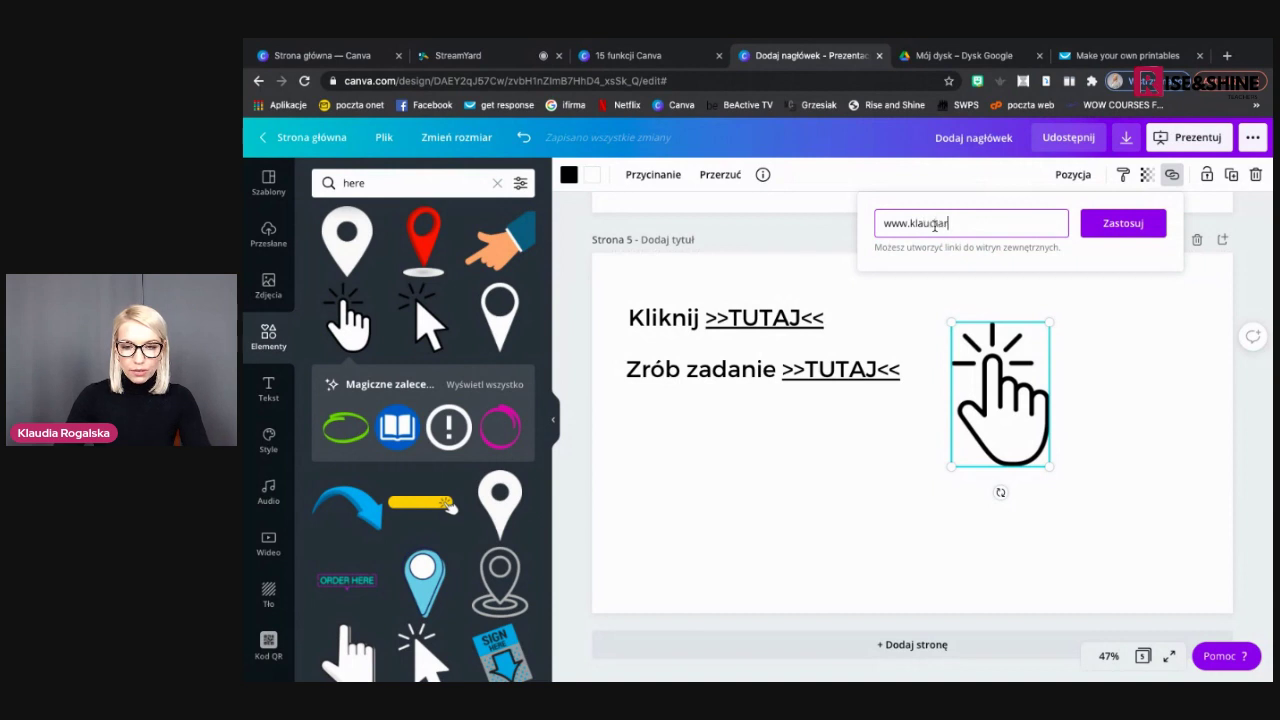
pyautogui.write('ogalska.p')
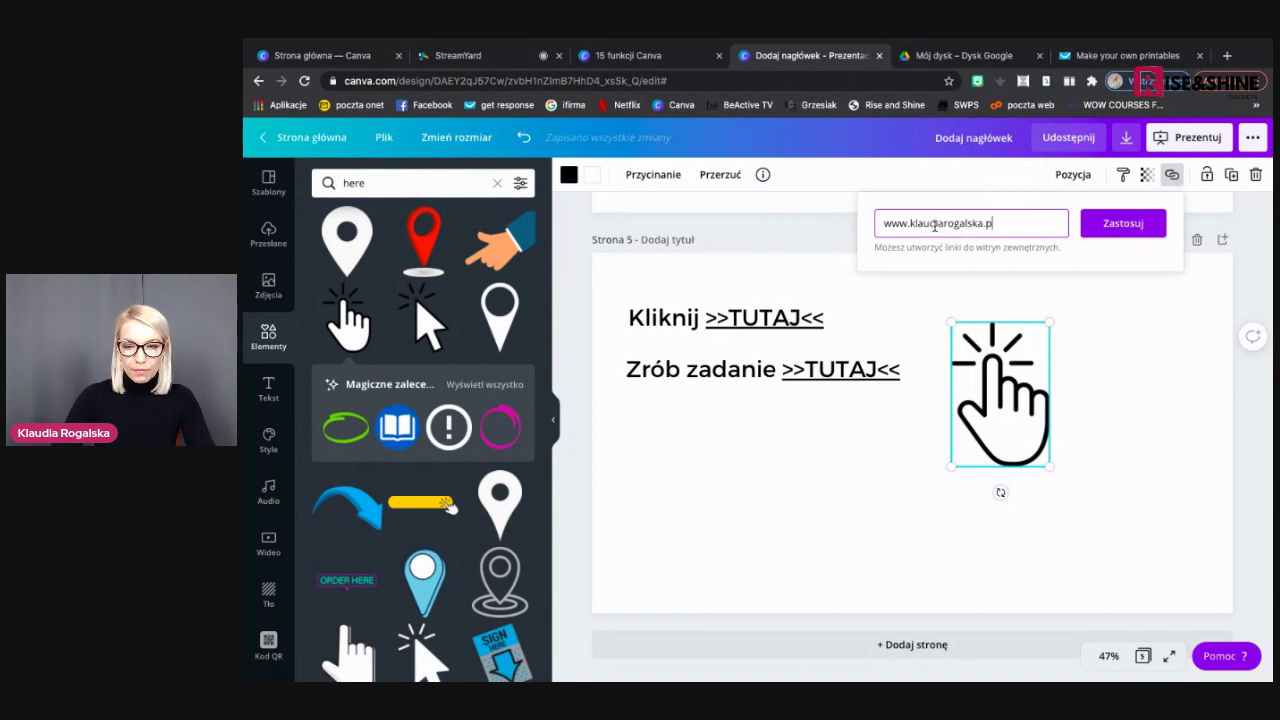
pyautogui.click(1097, 227)
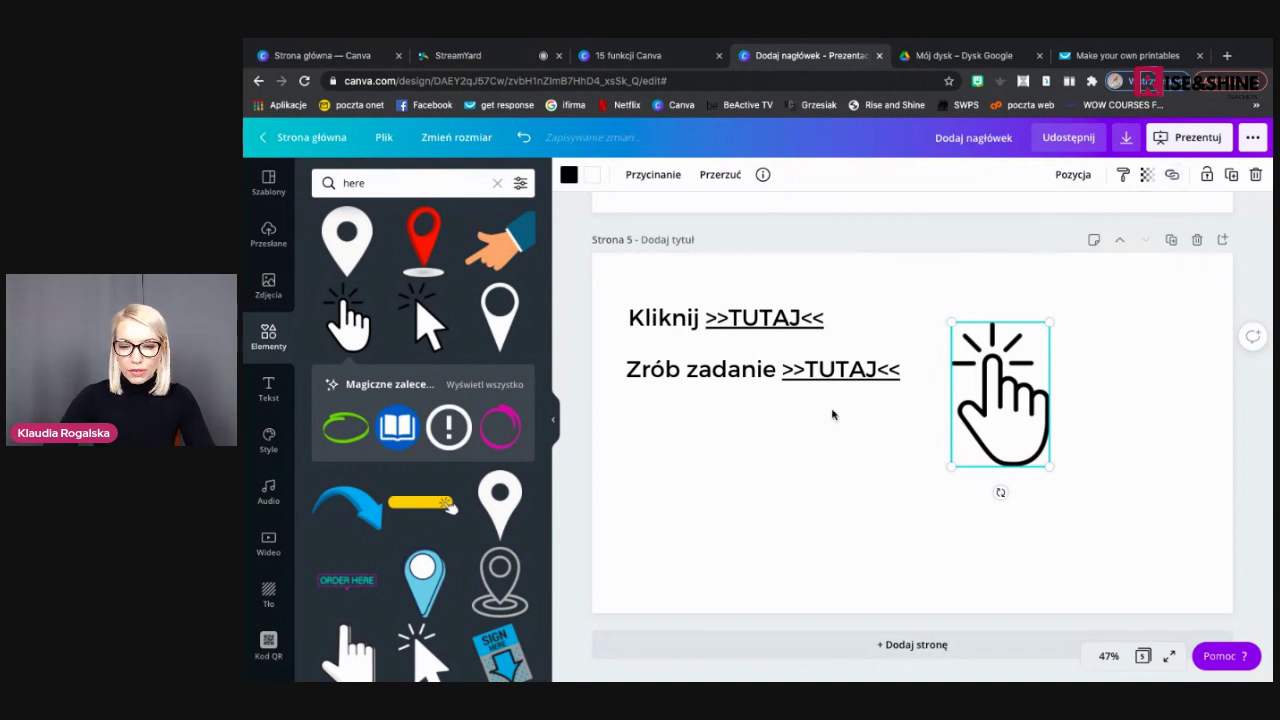
pyautogui.click(831, 414)
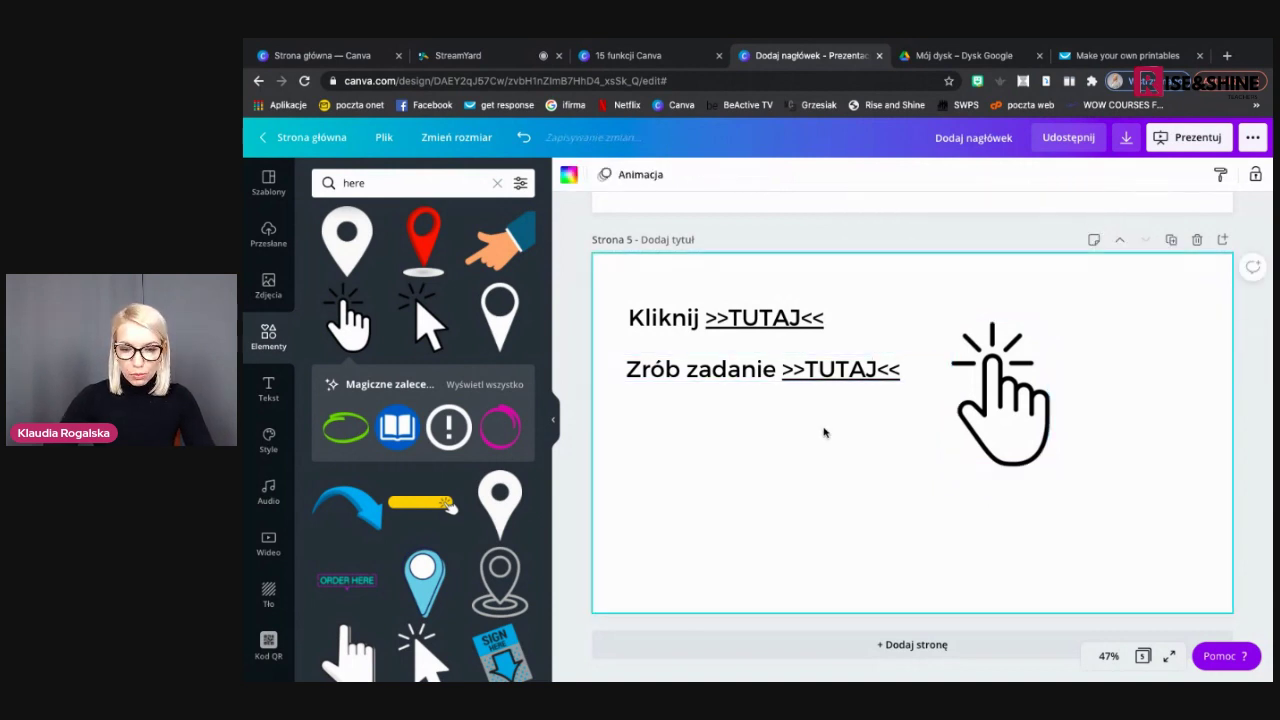
# Download only Strona 5 as a standard PDF and open the file in the browser
pyautogui.click(1127, 140)
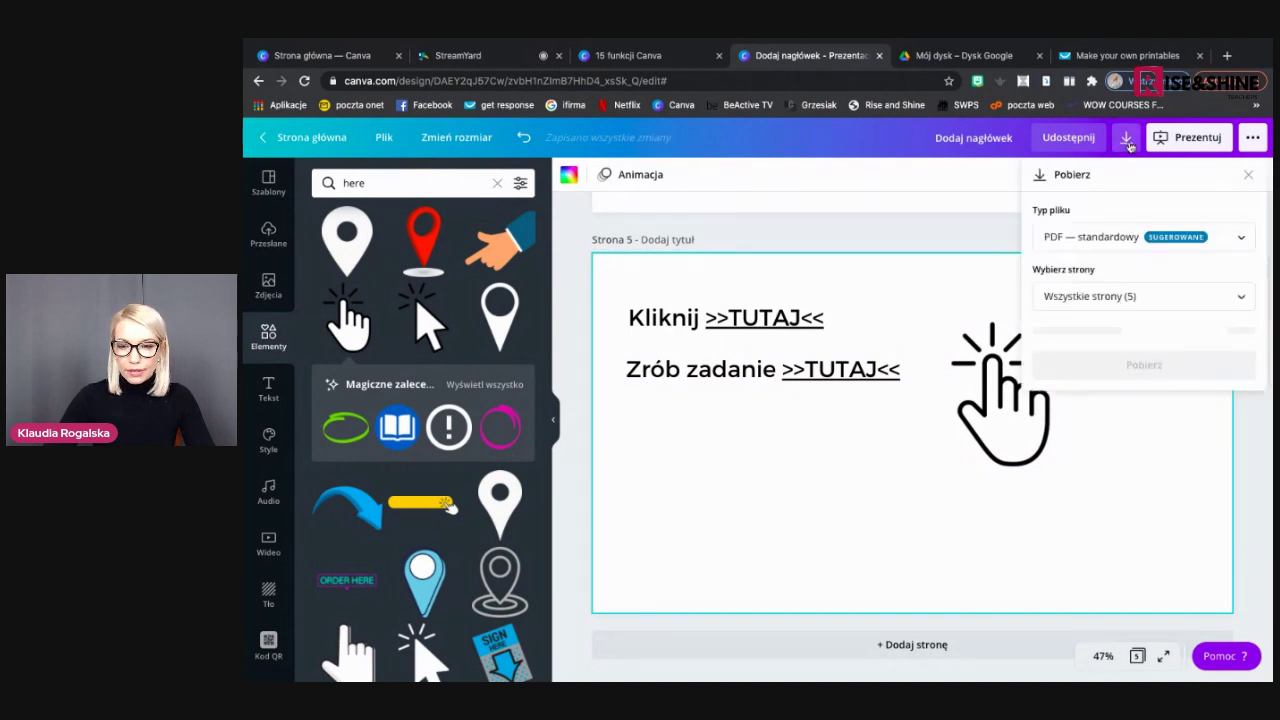
pyautogui.click(1058, 296)
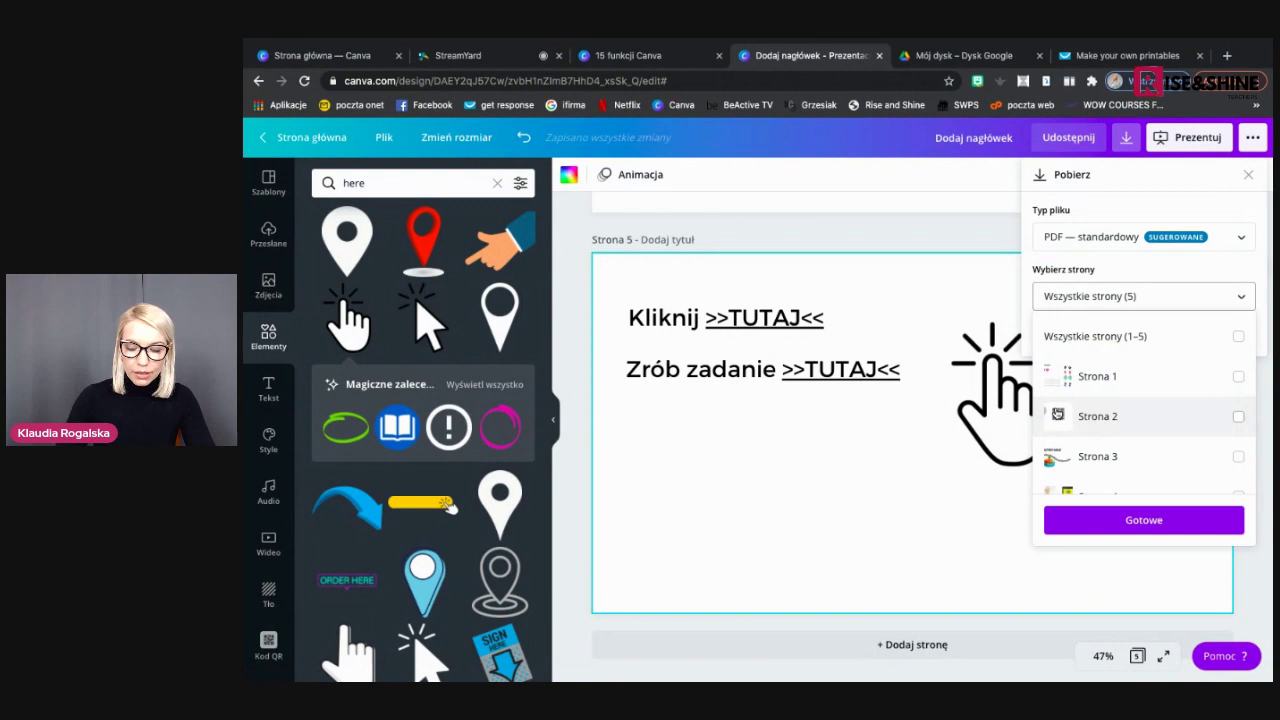
pyautogui.scroll(-2, 1076, 420)
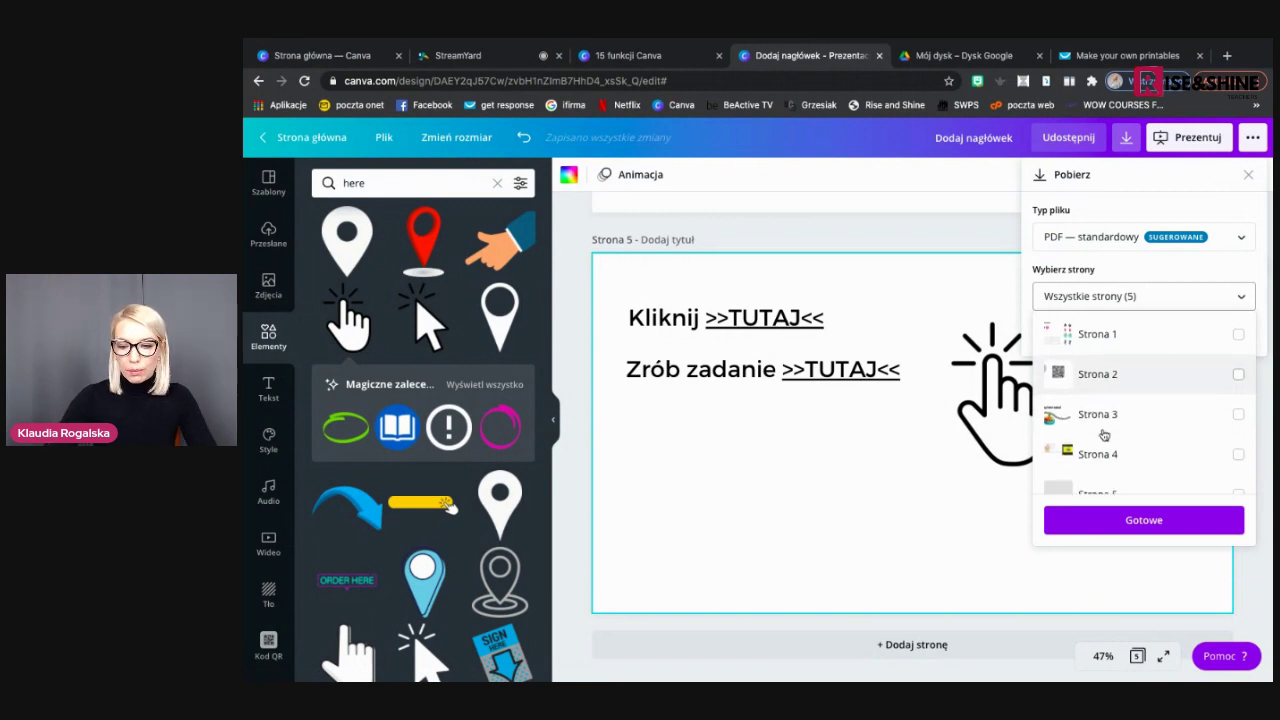
pyautogui.click(1095, 467)
pyautogui.click(1104, 524)
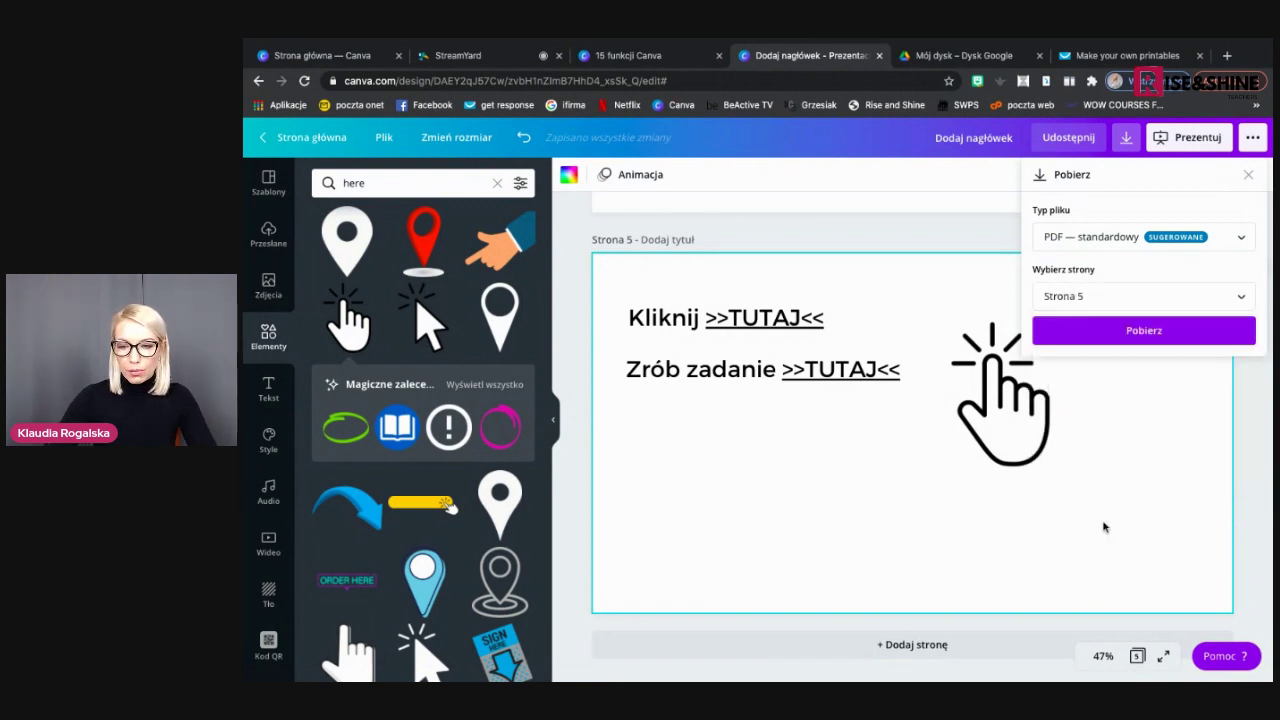
pyautogui.click(1136, 332)
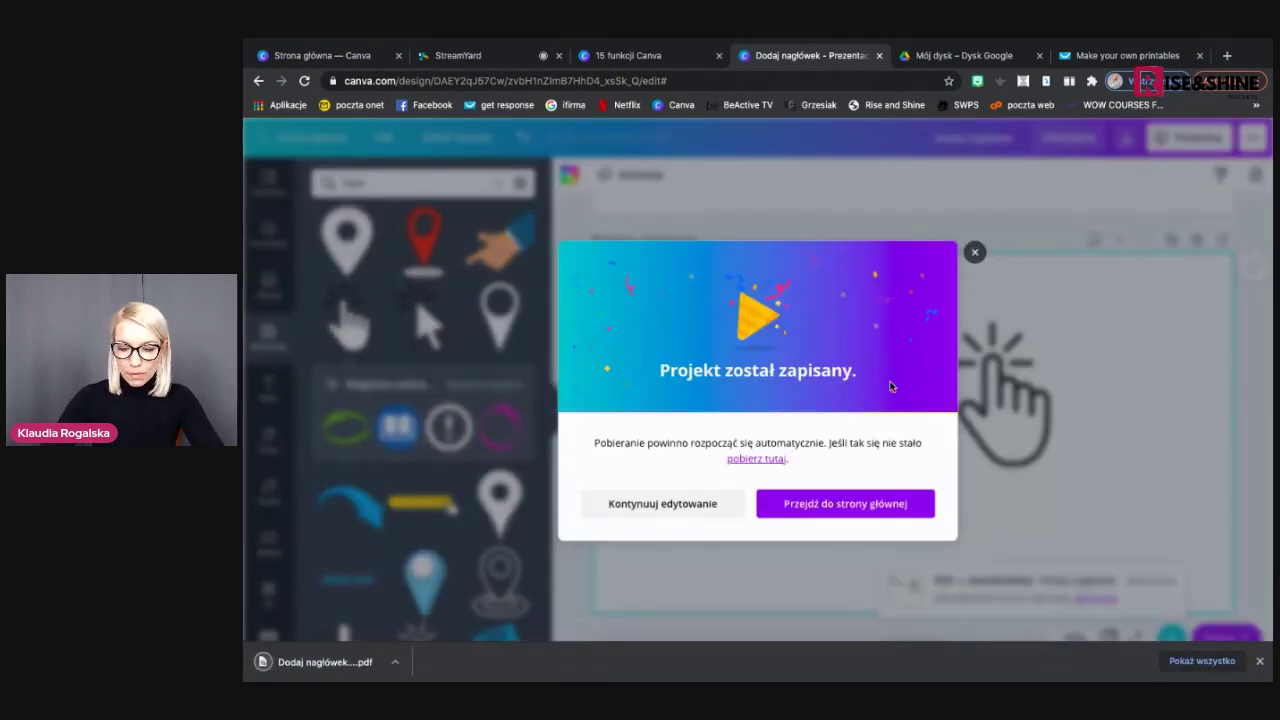
pyautogui.click(975, 243)
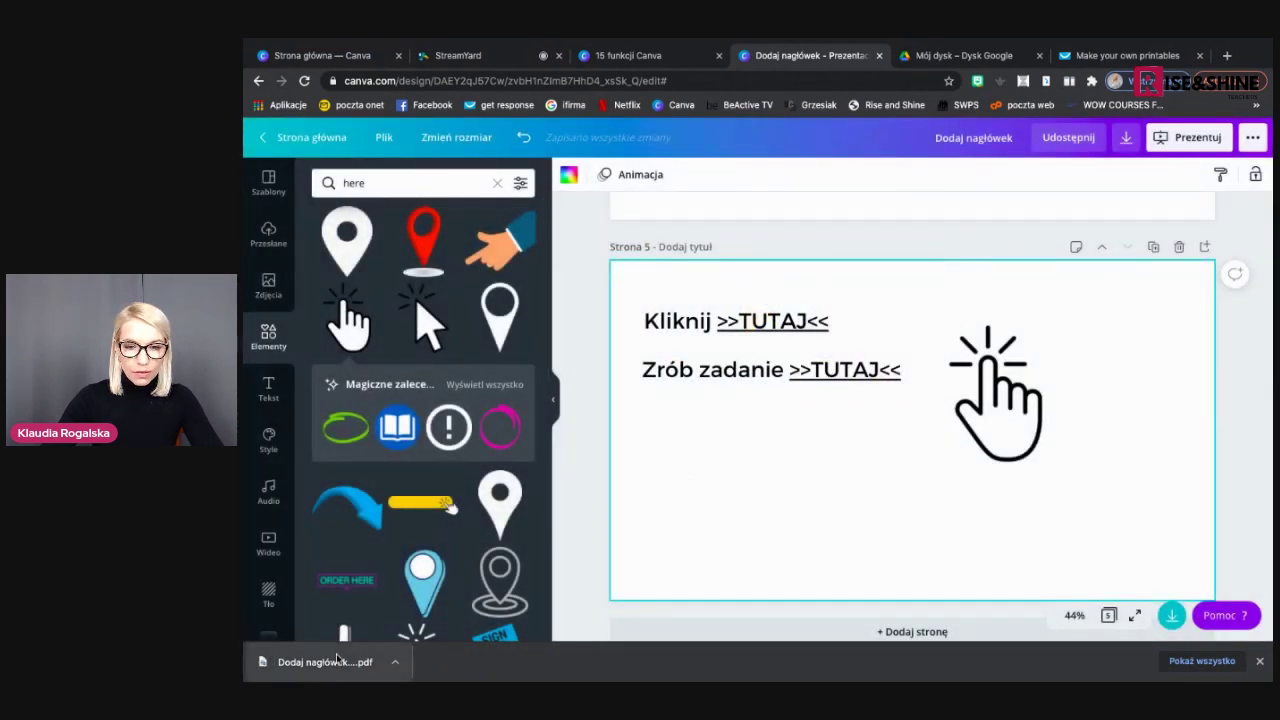
pyautogui.click(337, 658)
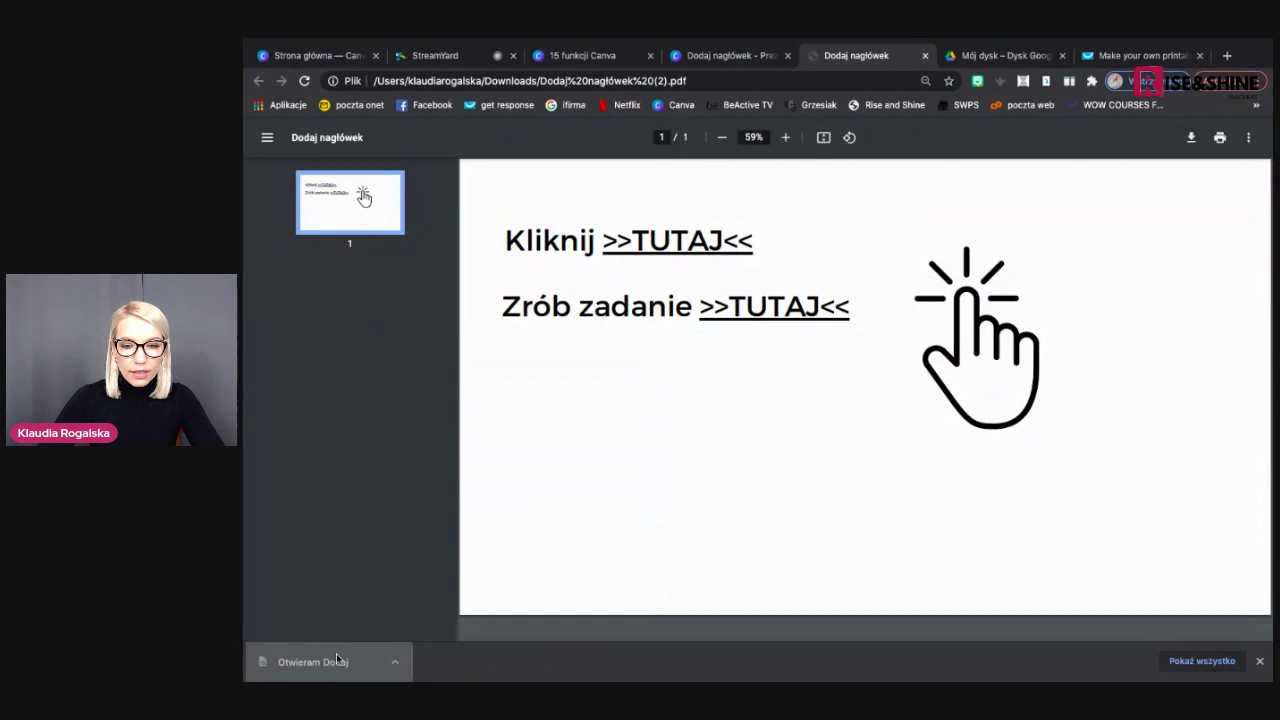
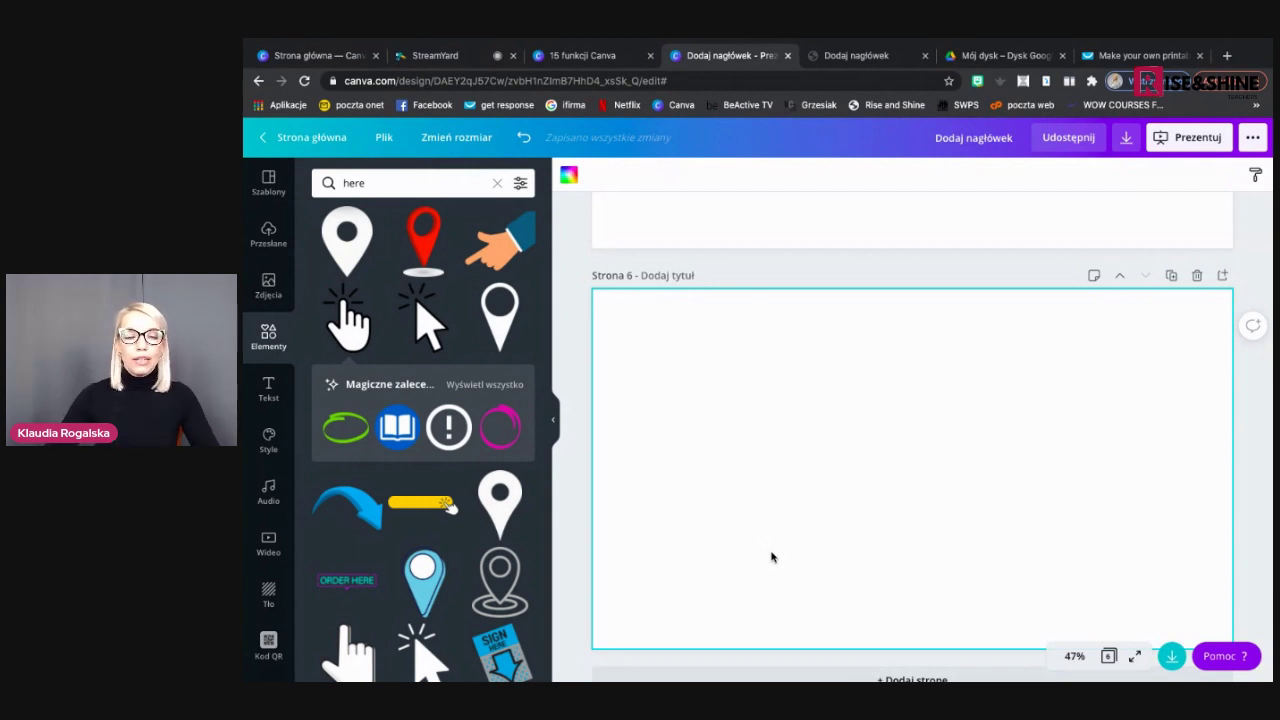
# Add a heading on page 6 containing the presenter's e-mail address, placed near the upper left
pyautogui.click(268, 390)
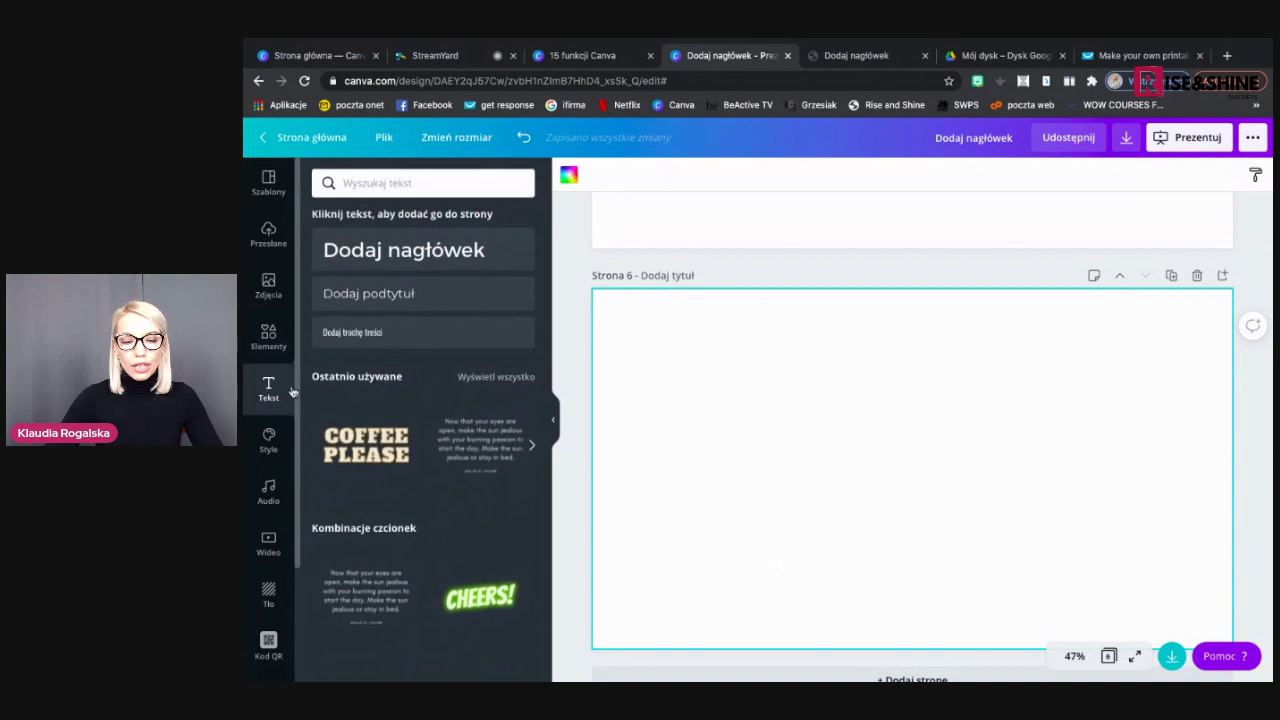
pyautogui.click(434, 260)
pyautogui.moveTo(883, 478); pyautogui.dragTo(705, 394)
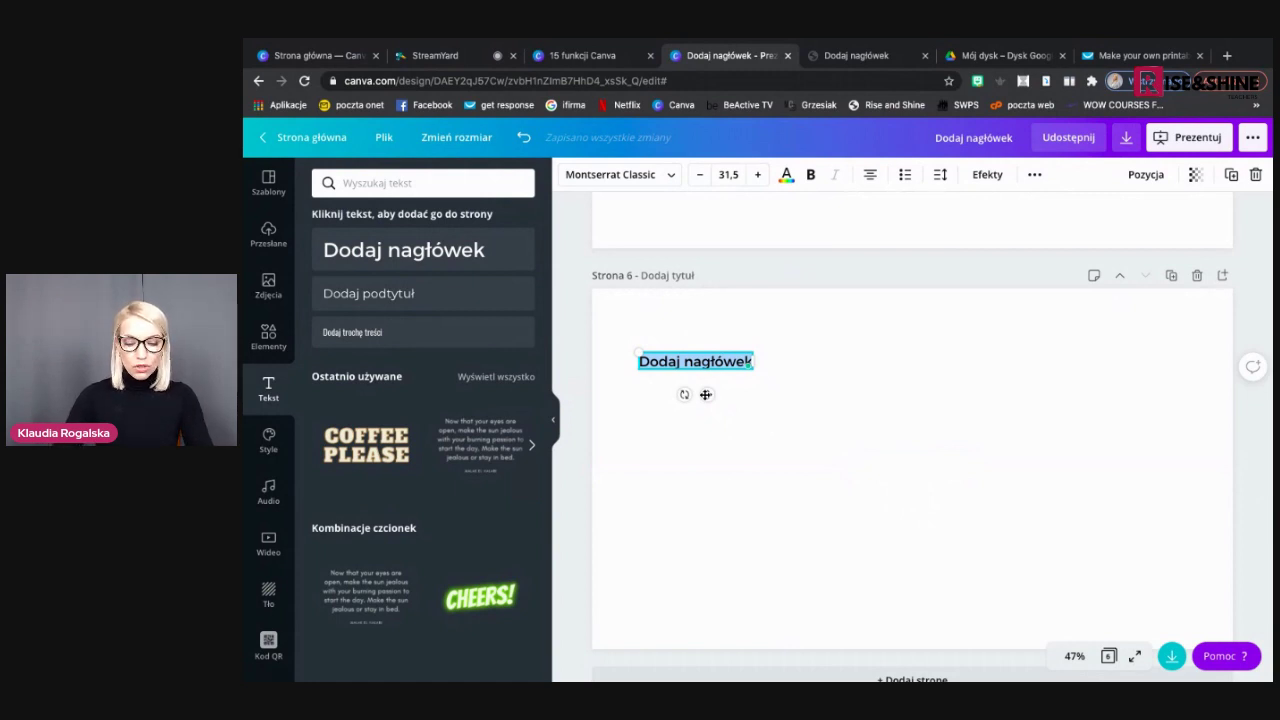
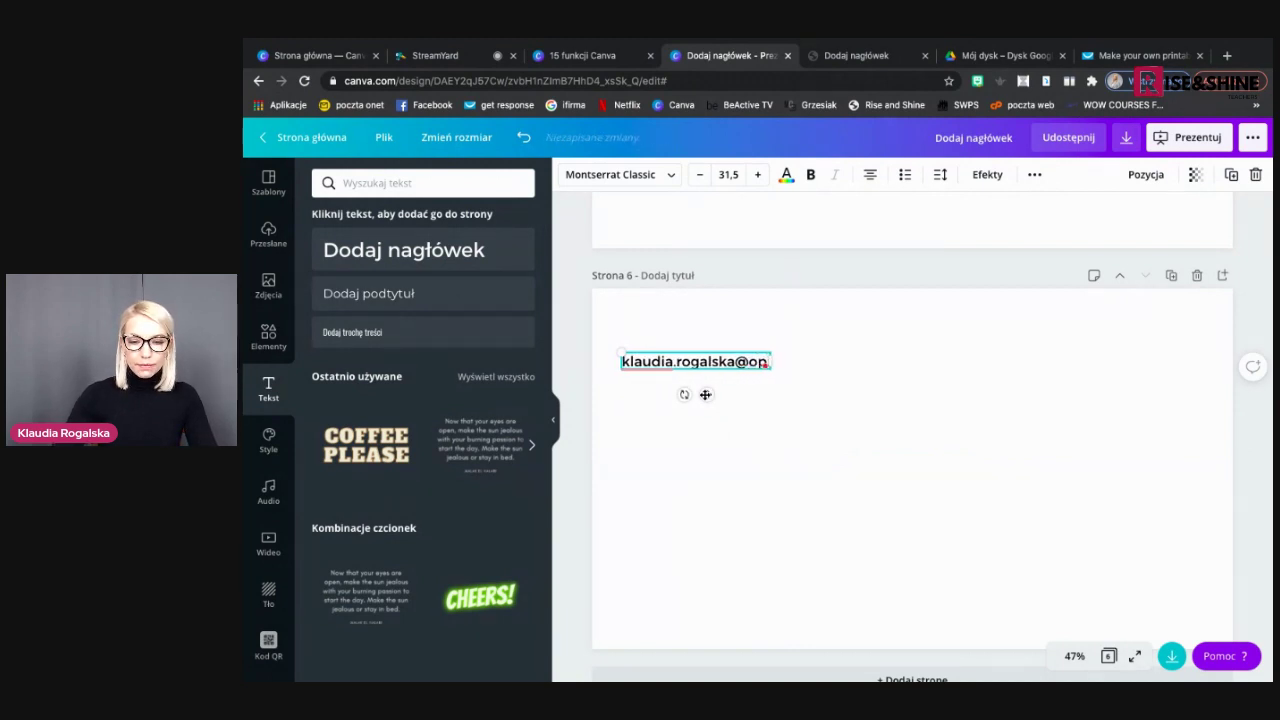
pyautogui.click(754, 431)
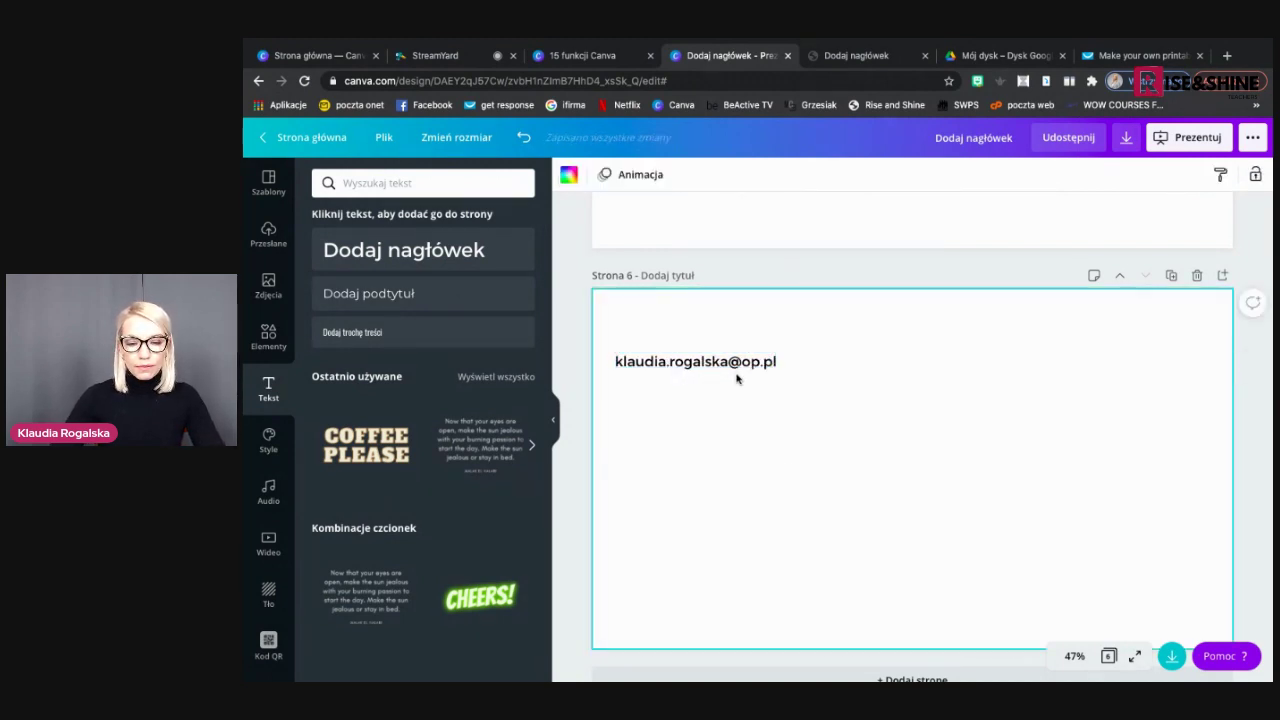
pyautogui.click(737, 366)
pyautogui.moveTo(737, 366); pyautogui.dragTo(763, 364)
pyautogui.click(801, 437)
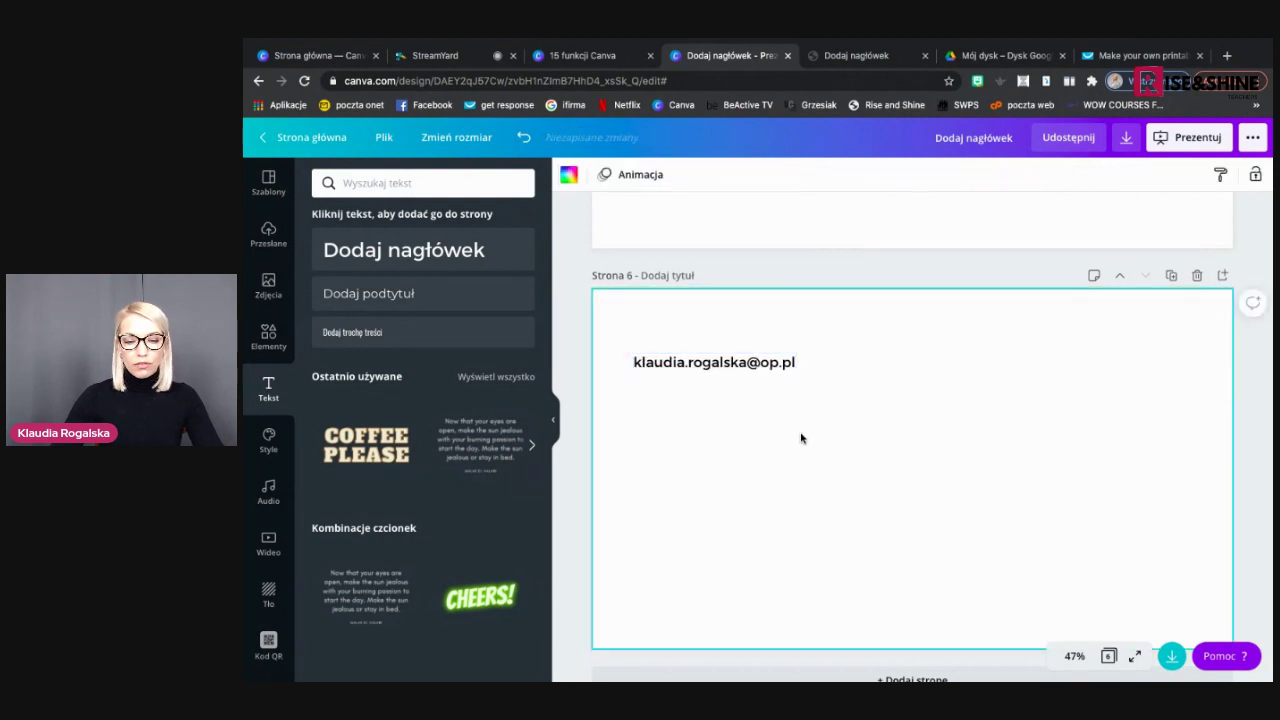
pyautogui.click(760, 363)
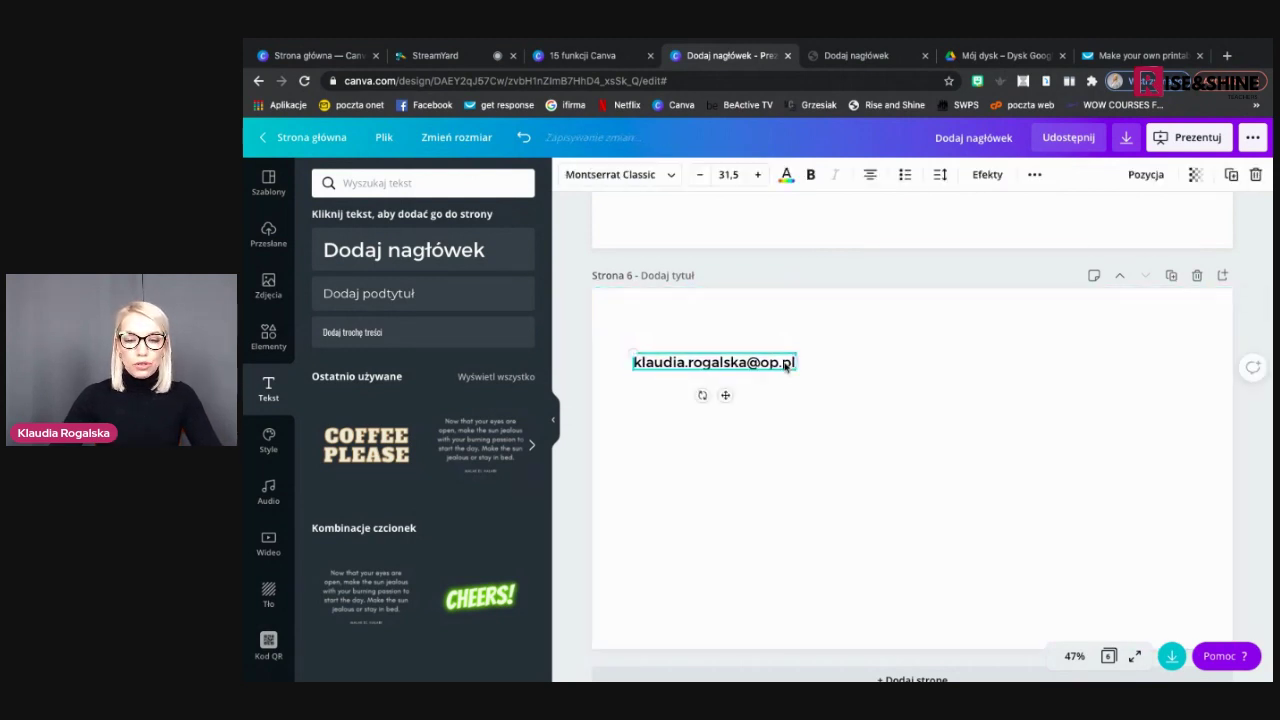
# Enlarge the e-mail text to font size 42,5 and nudge it slightly right
pyautogui.click(761, 174)
pyautogui.click(761, 174)
pyautogui.click(761, 174)
pyautogui.click(761, 174)
pyautogui.click(761, 174)
pyautogui.click(761, 174)
pyautogui.click(761, 174)
pyautogui.click(761, 174)
pyautogui.click(761, 174)
pyautogui.click(836, 479)
pyautogui.click(751, 366)
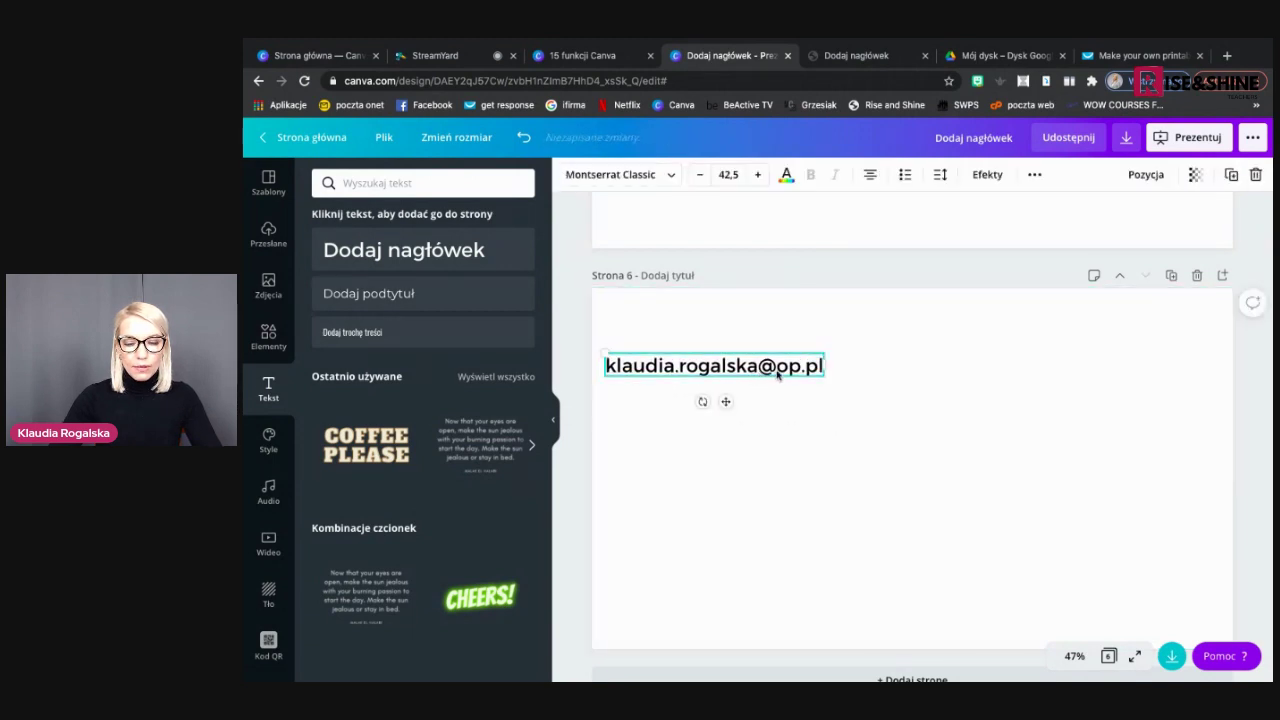
pyautogui.moveTo(751, 366); pyautogui.dragTo(779, 367)
pyautogui.click(820, 438)
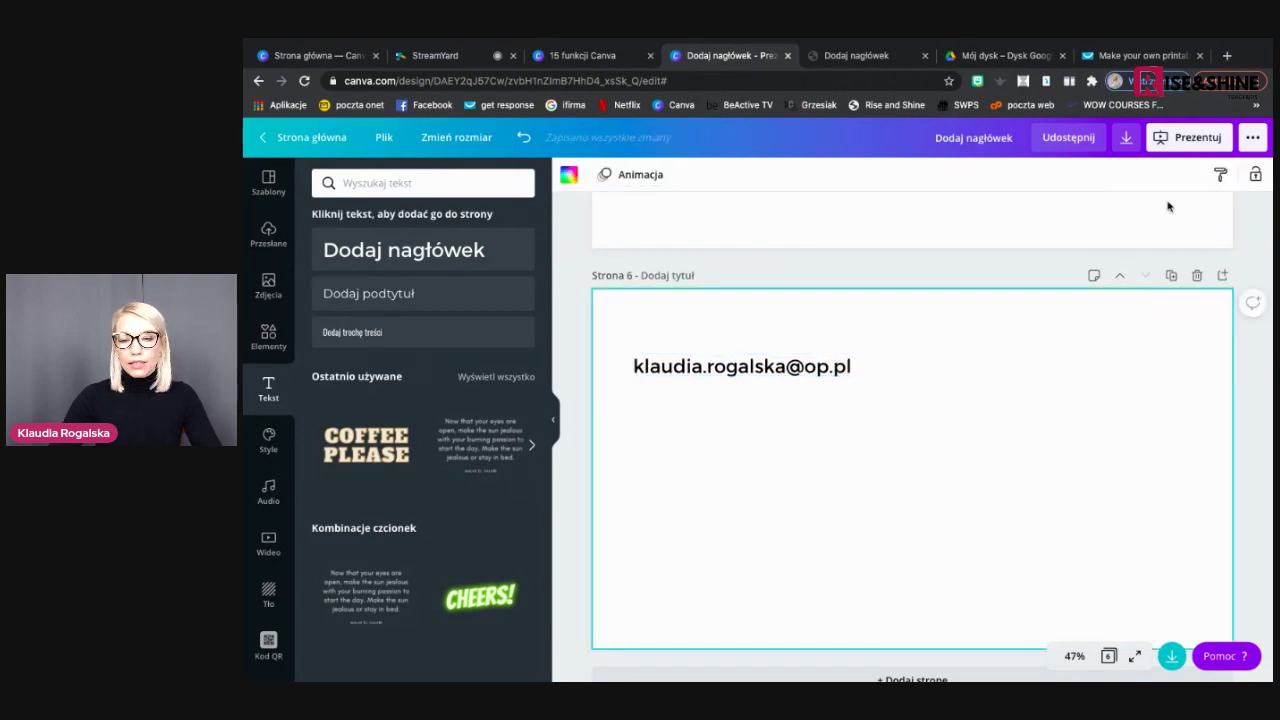
# Download only page 6 (Strona 6) as a PDF and open the downloaded file
pyautogui.click(1126, 139)
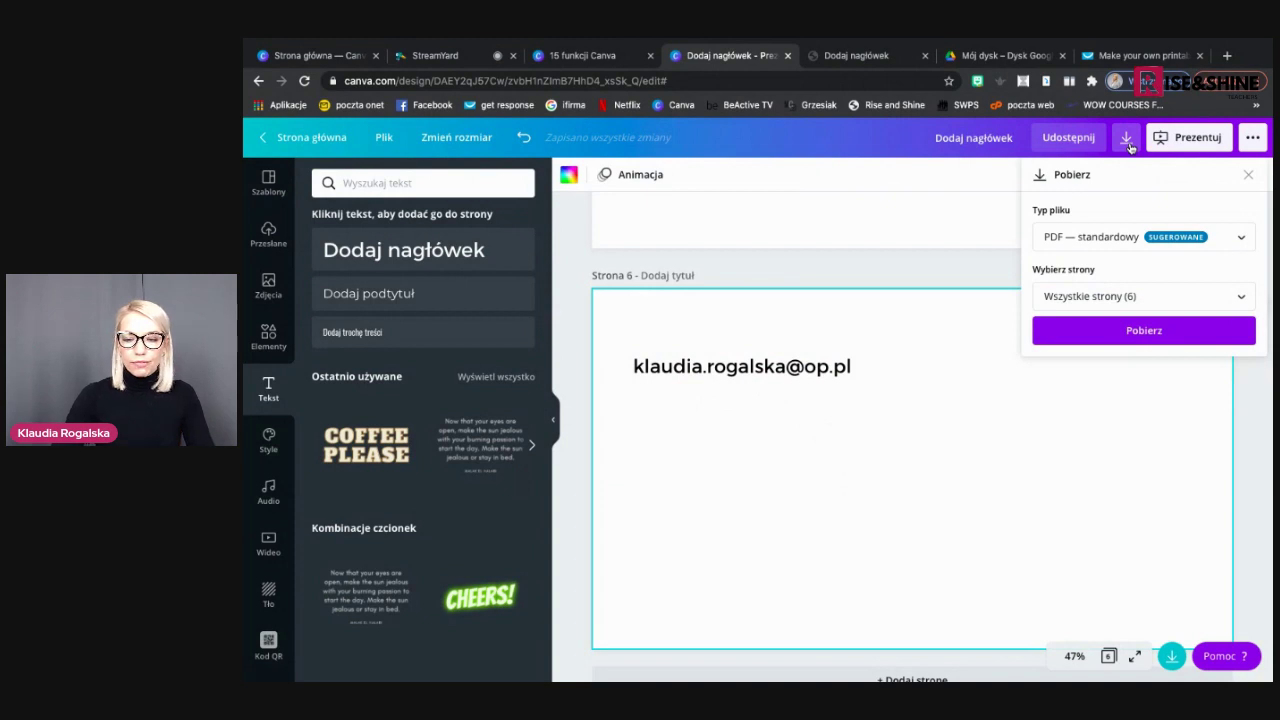
pyautogui.click(1113, 295)
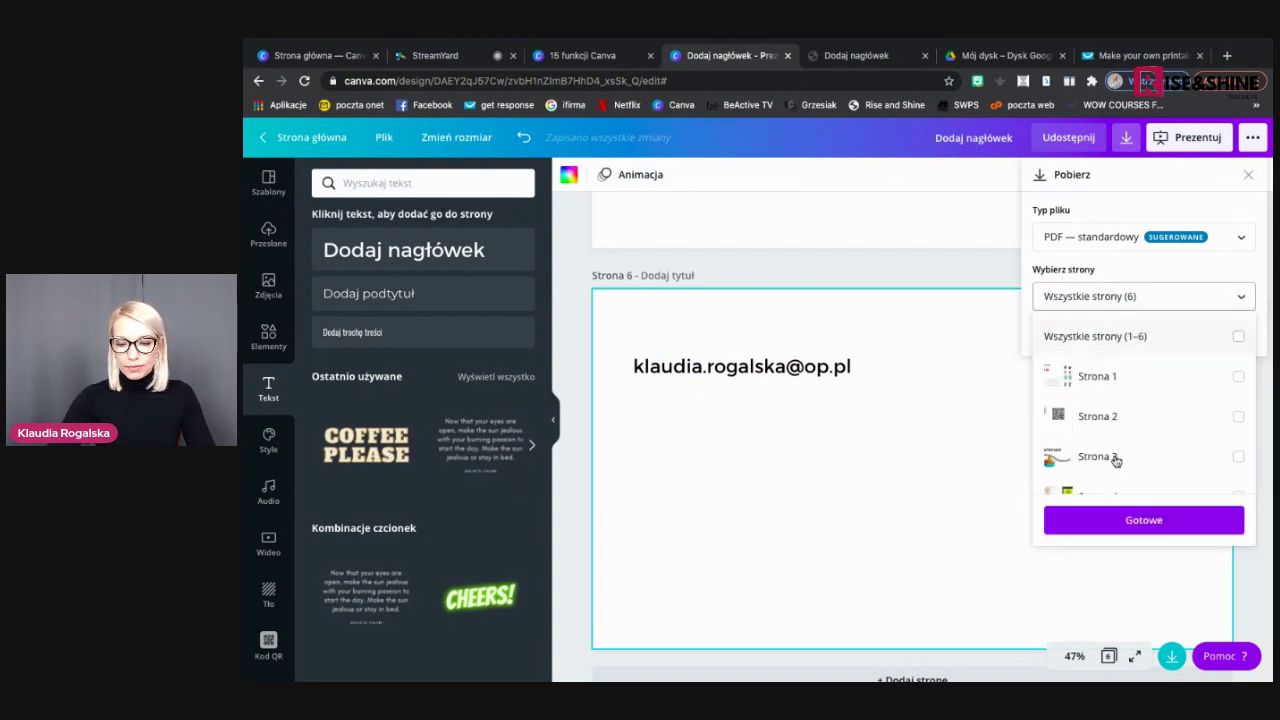
pyautogui.scroll(-3, 1114, 458)
pyautogui.click(1116, 467)
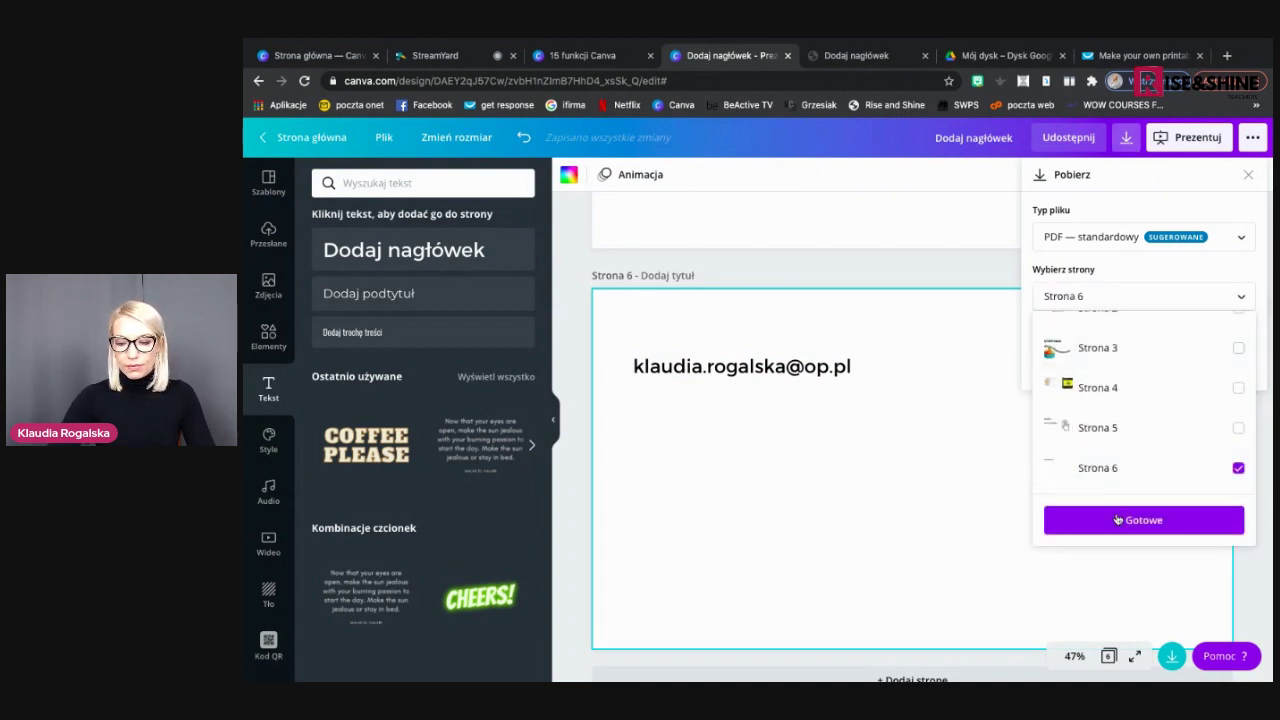
pyautogui.click(1120, 519)
pyautogui.click(1131, 331)
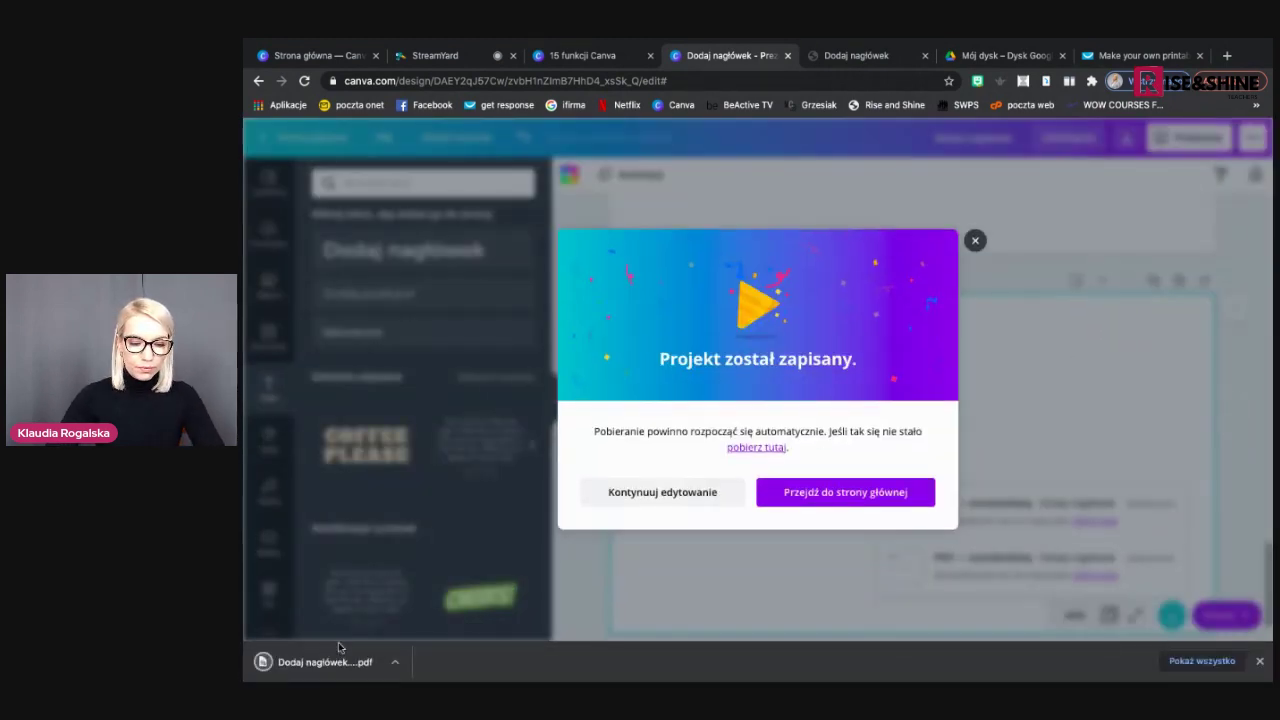
pyautogui.click(336, 666)
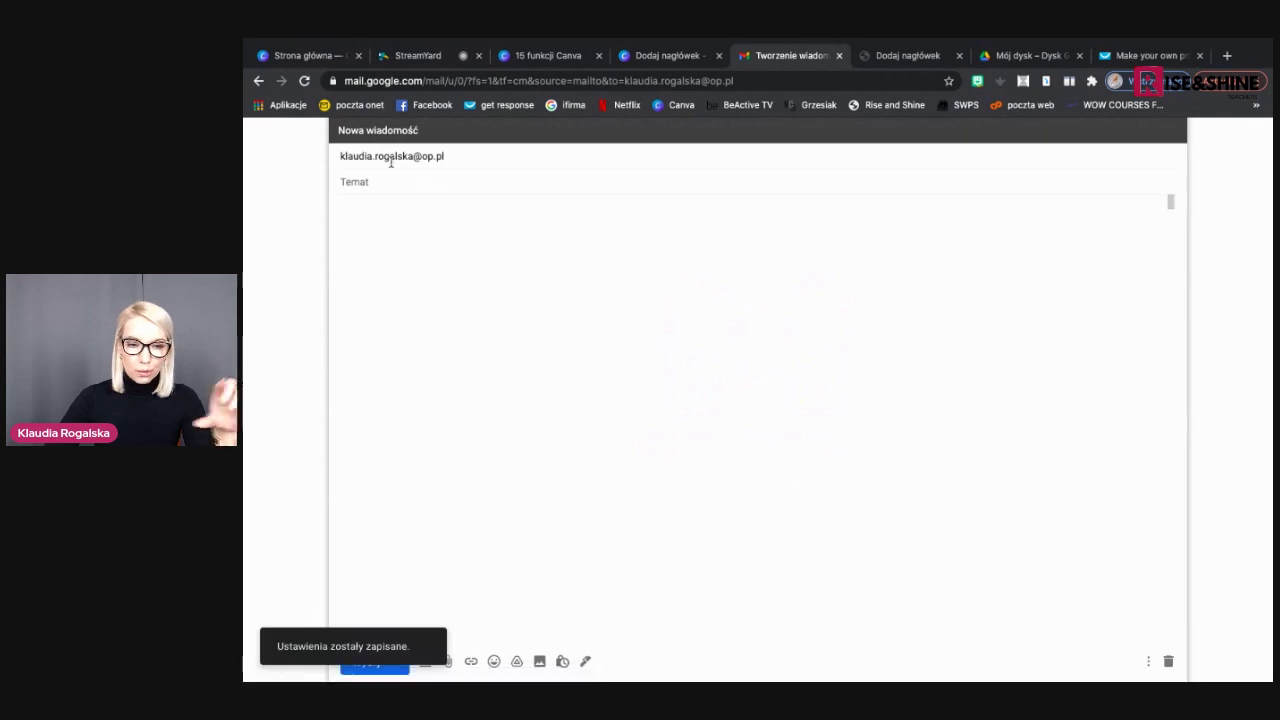
# Check the pre-filled recipient in the Gmail draft, then return to the Canva design tab
pyautogui.click(454, 156)
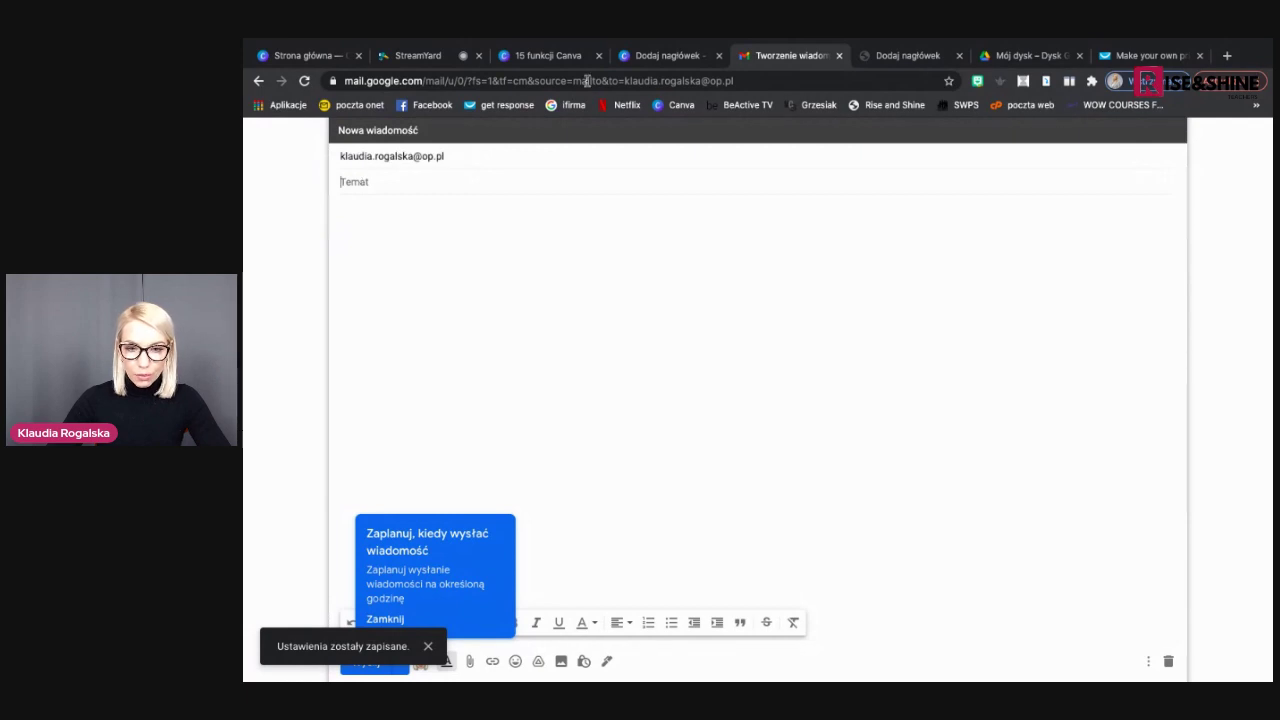
pyautogui.click(660, 58)
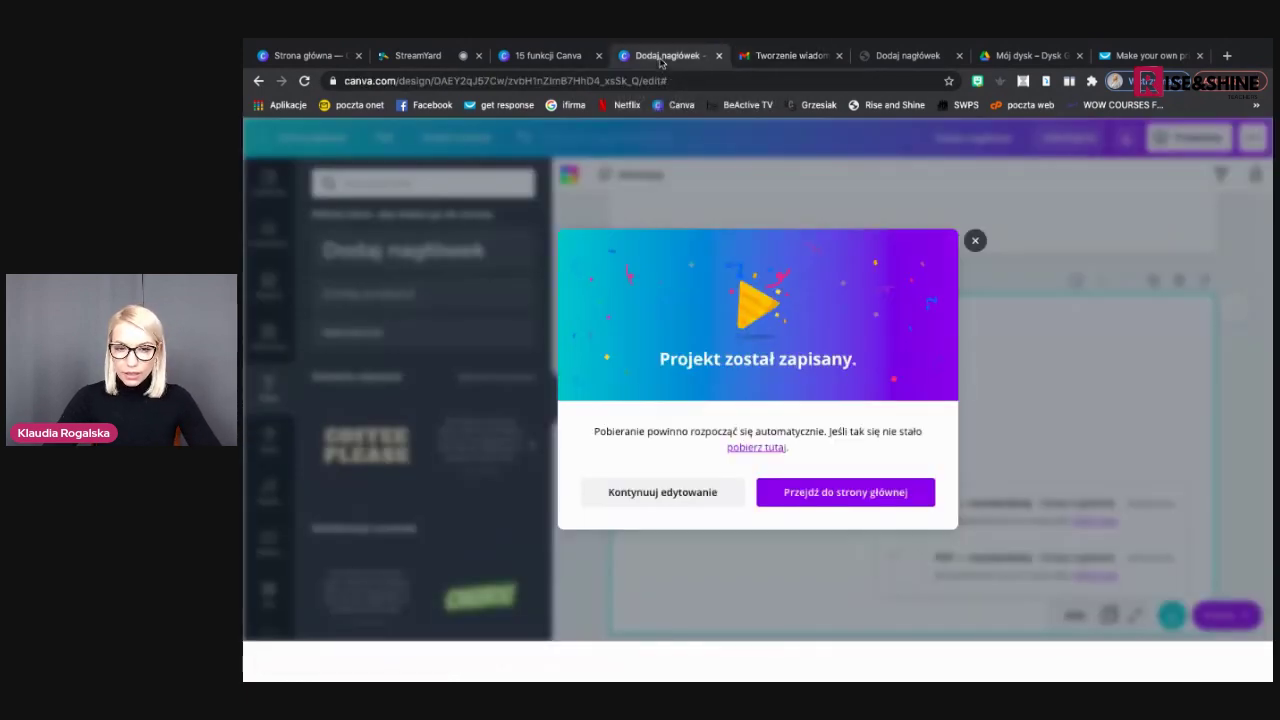
# Glance at the websites slide in the 15 funkcji Canva presentation, then return to the design
pyautogui.click(555, 56)
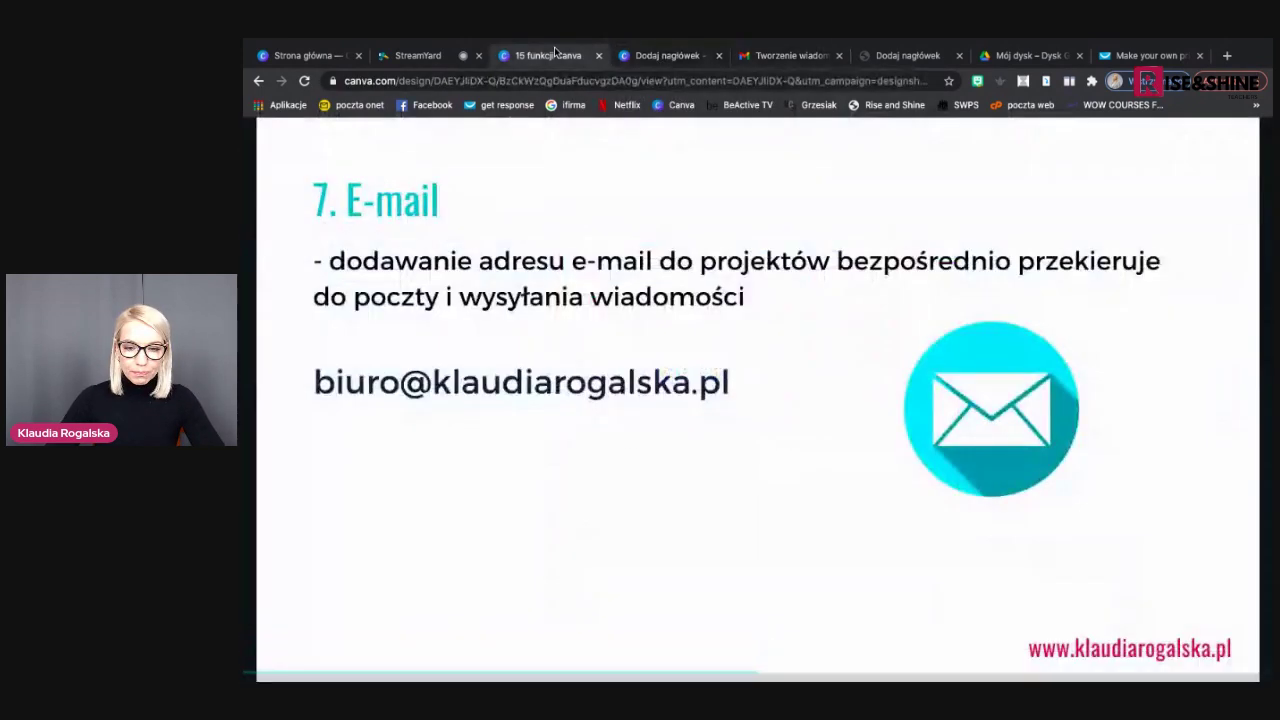
pyautogui.press('Right')
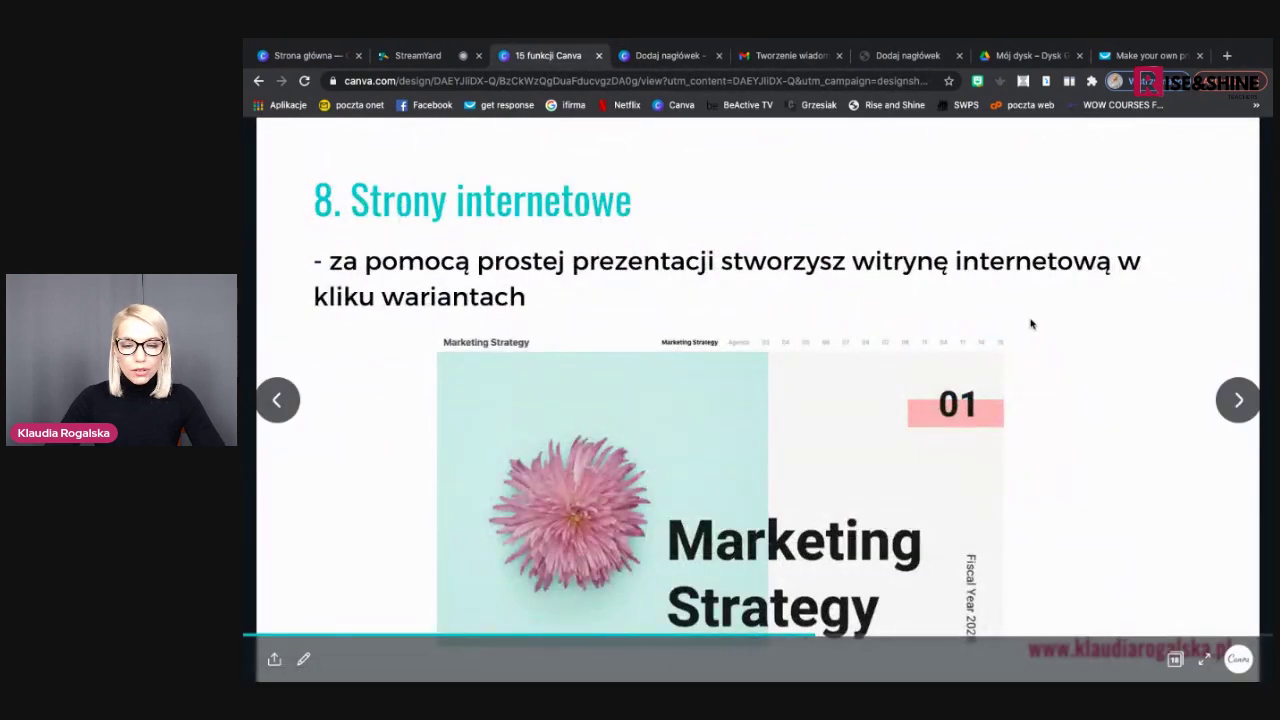
pyautogui.click(682, 63)
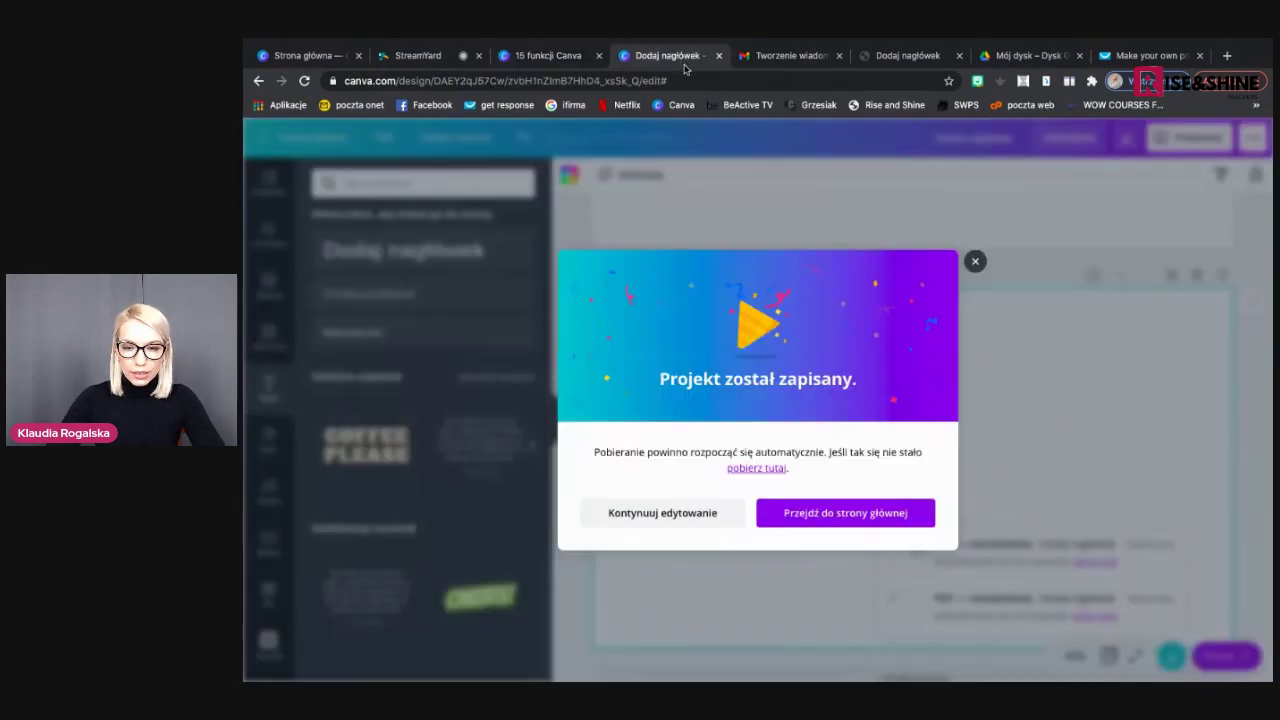
# Close the save confirmation and delete pages 6 through 2
pyautogui.click(974, 263)
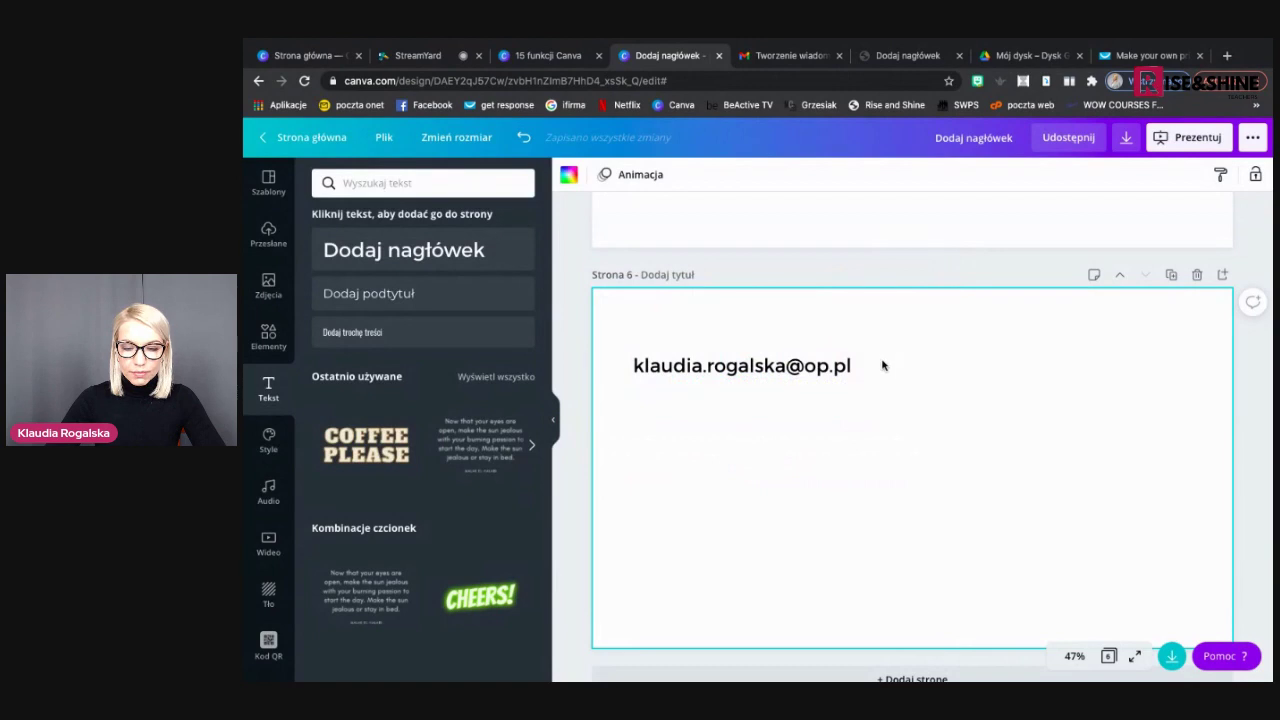
pyautogui.scroll(-1, 882, 365)
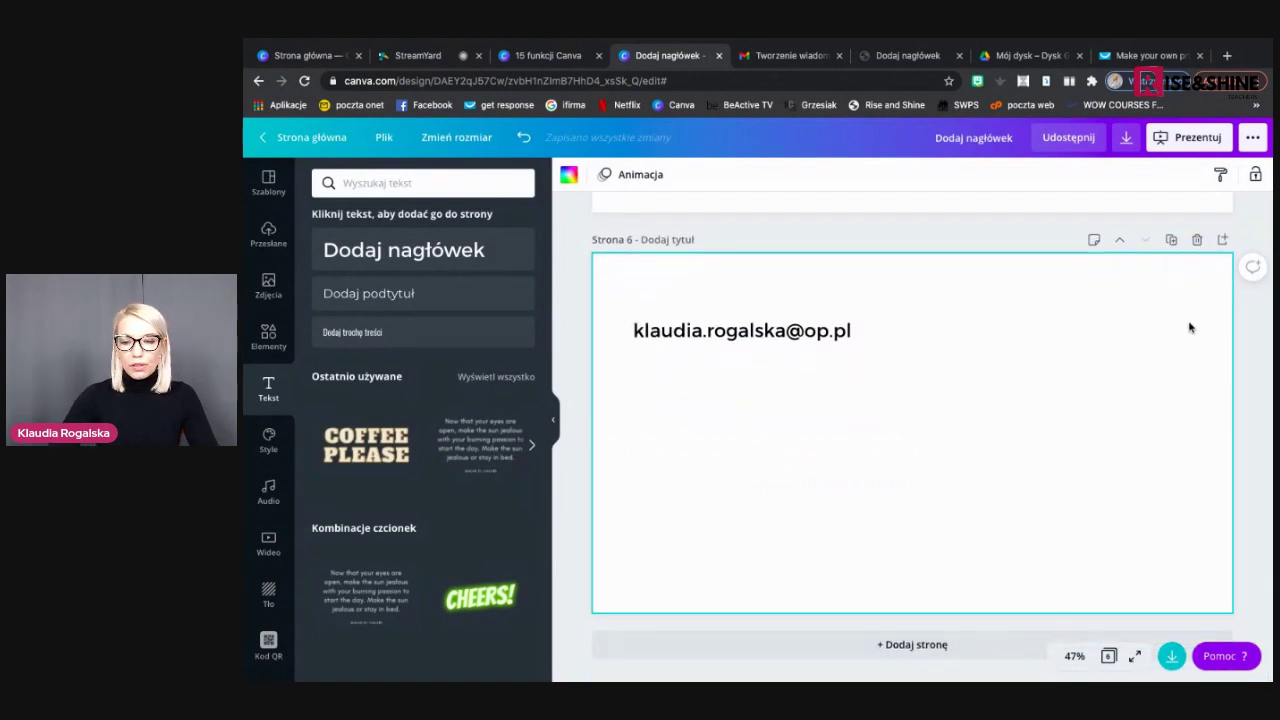
pyautogui.click(1197, 240)
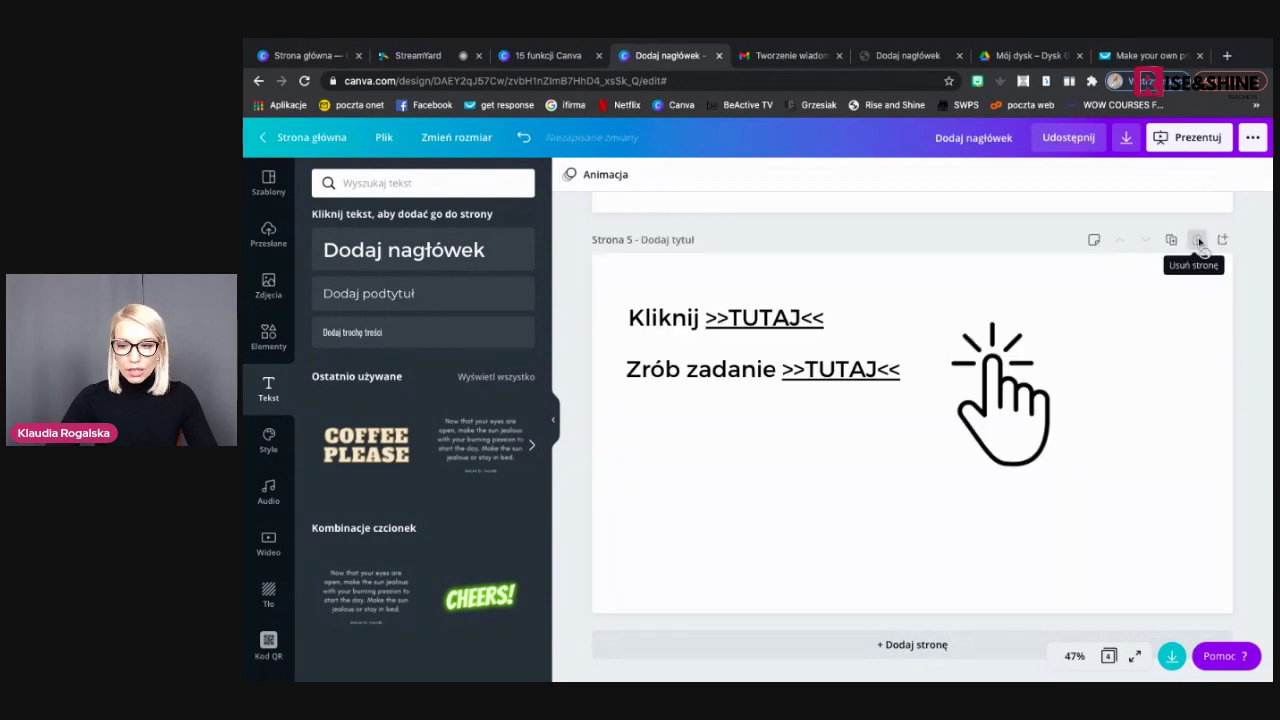
pyautogui.click(1197, 240)
pyautogui.click(1197, 240)
pyautogui.click(1198, 241)
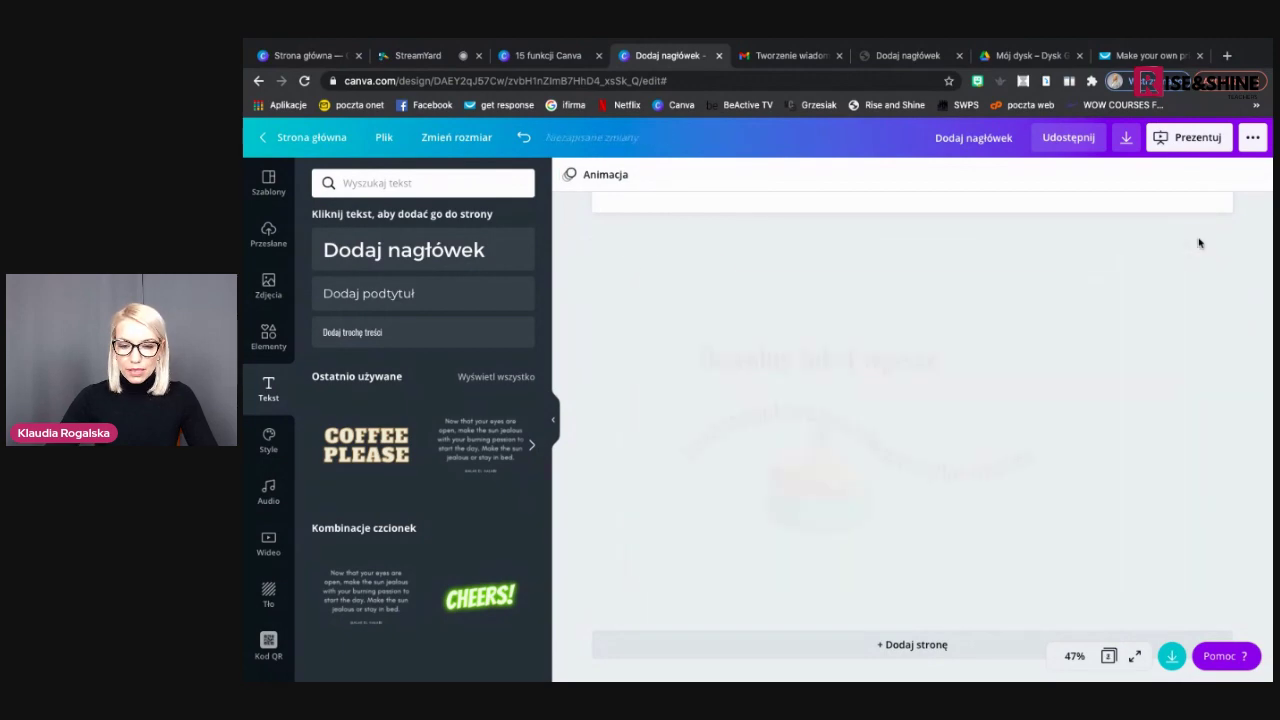
pyautogui.click(1199, 242)
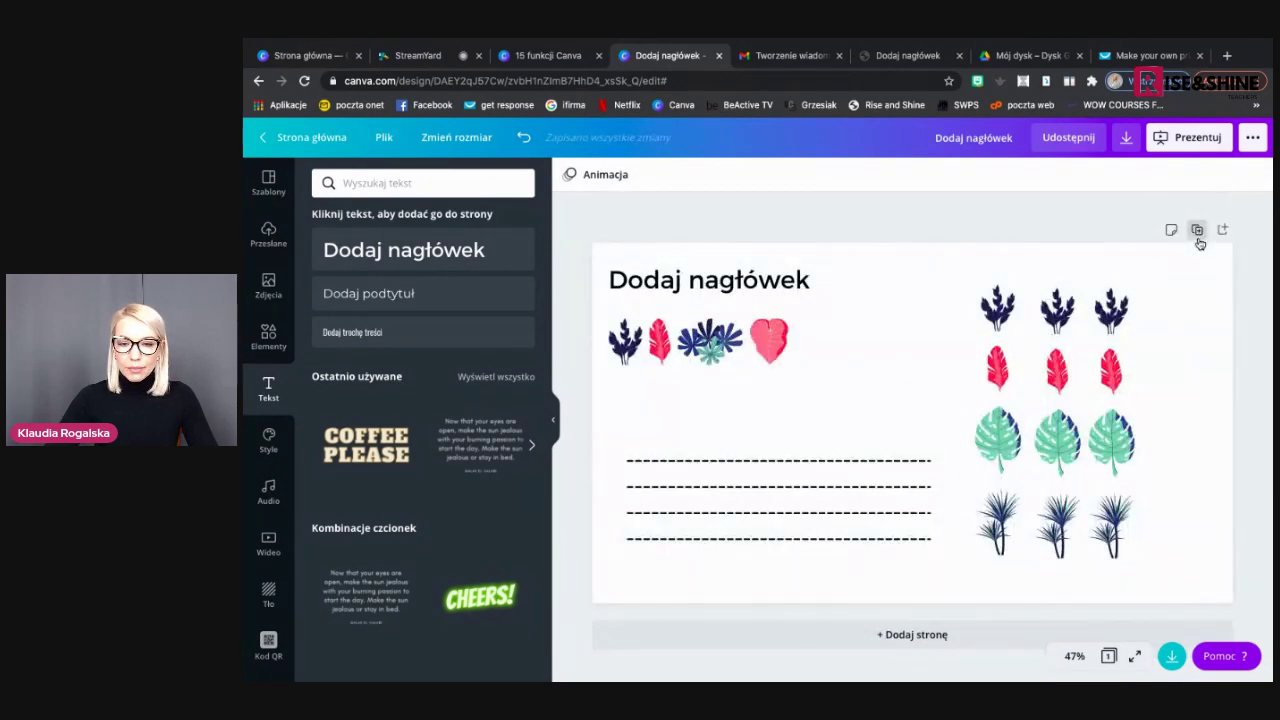
pyautogui.click(1197, 242)
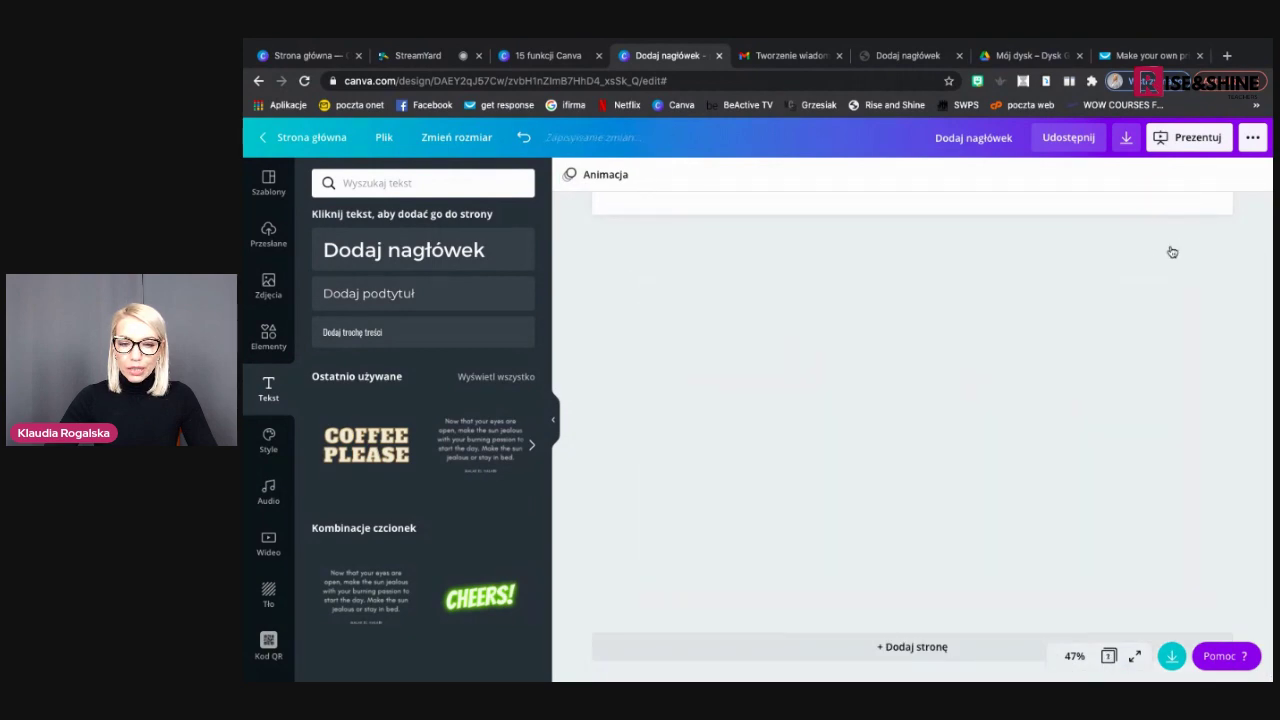
# Clear every element from page 1, leaving it blank, and open the template gallery
pyautogui.moveTo(1195, 565); pyautogui.dragTo(607, 266)
pyautogui.press('Delete')
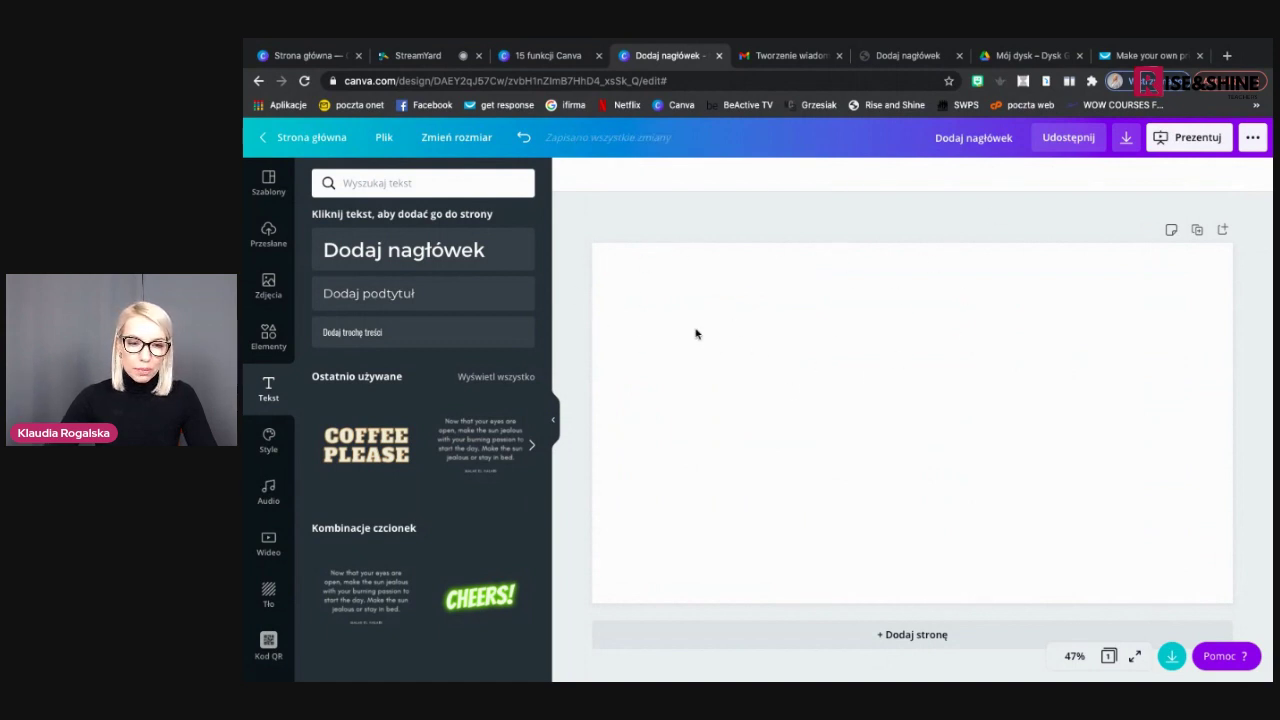
pyautogui.click(273, 194)
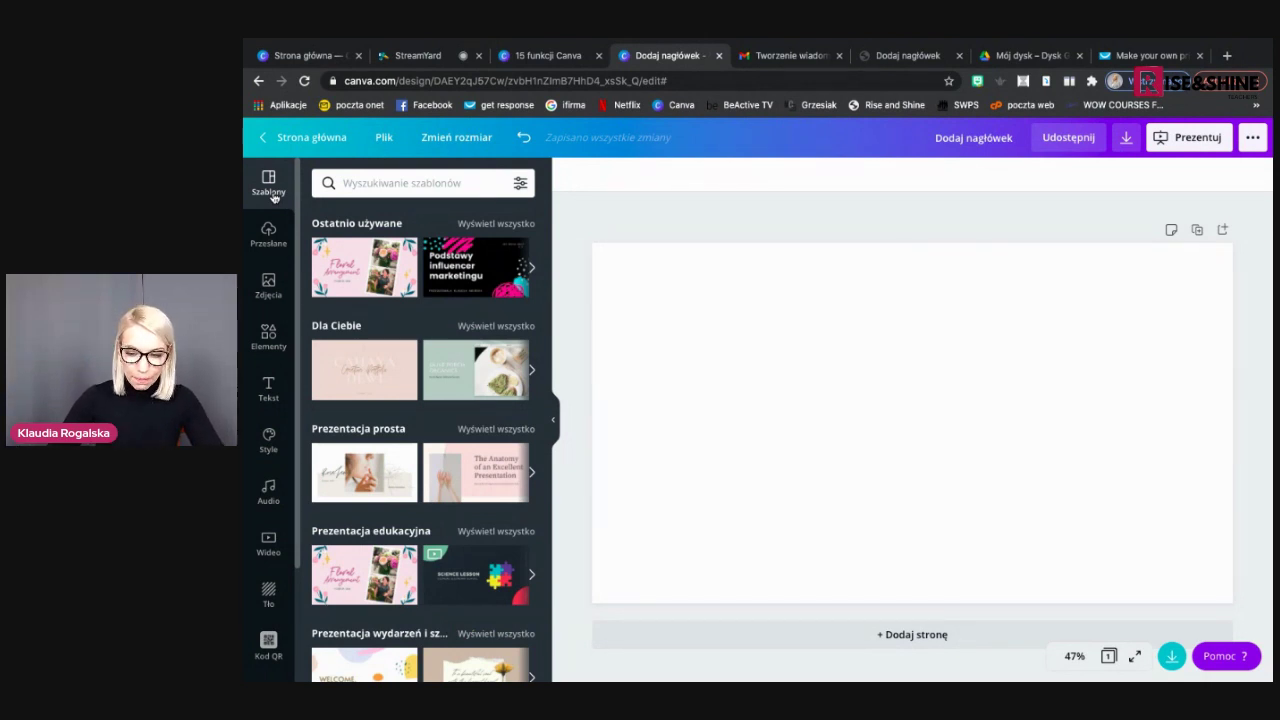
# Search the templates for 'canva'
pyautogui.scroll(-3, 355, 400)
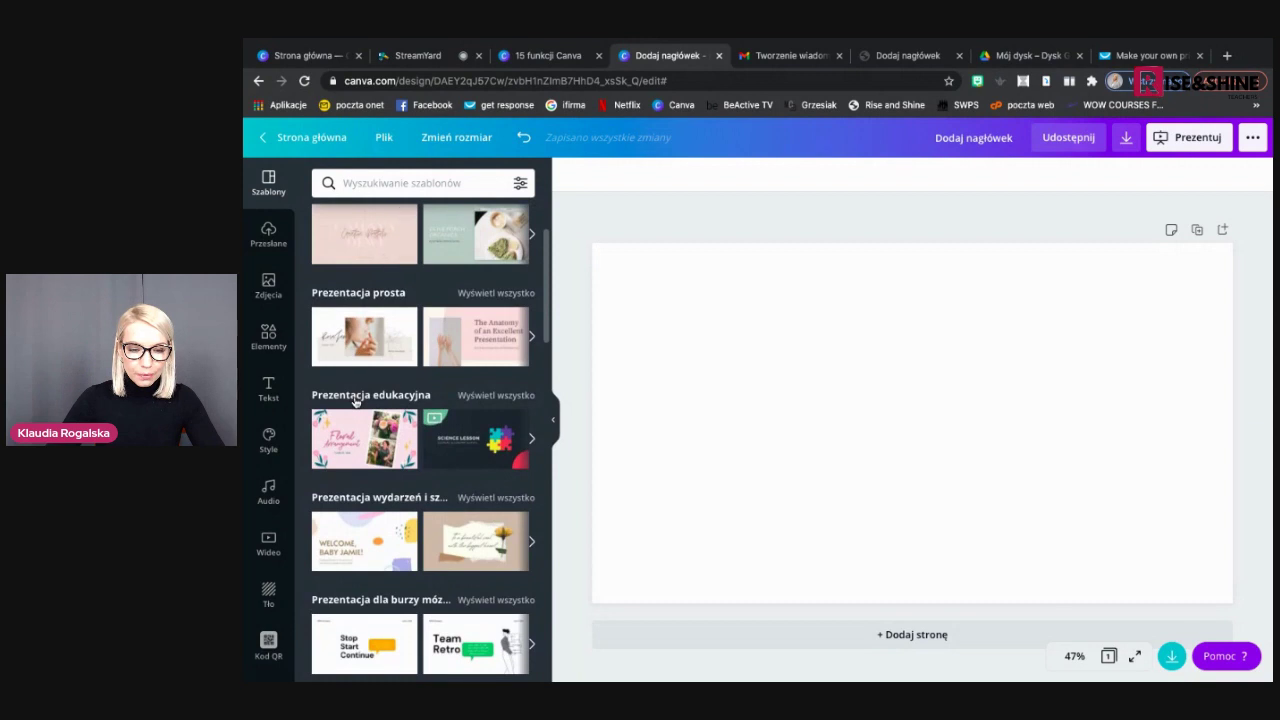
pyautogui.scroll(-6, 355, 400)
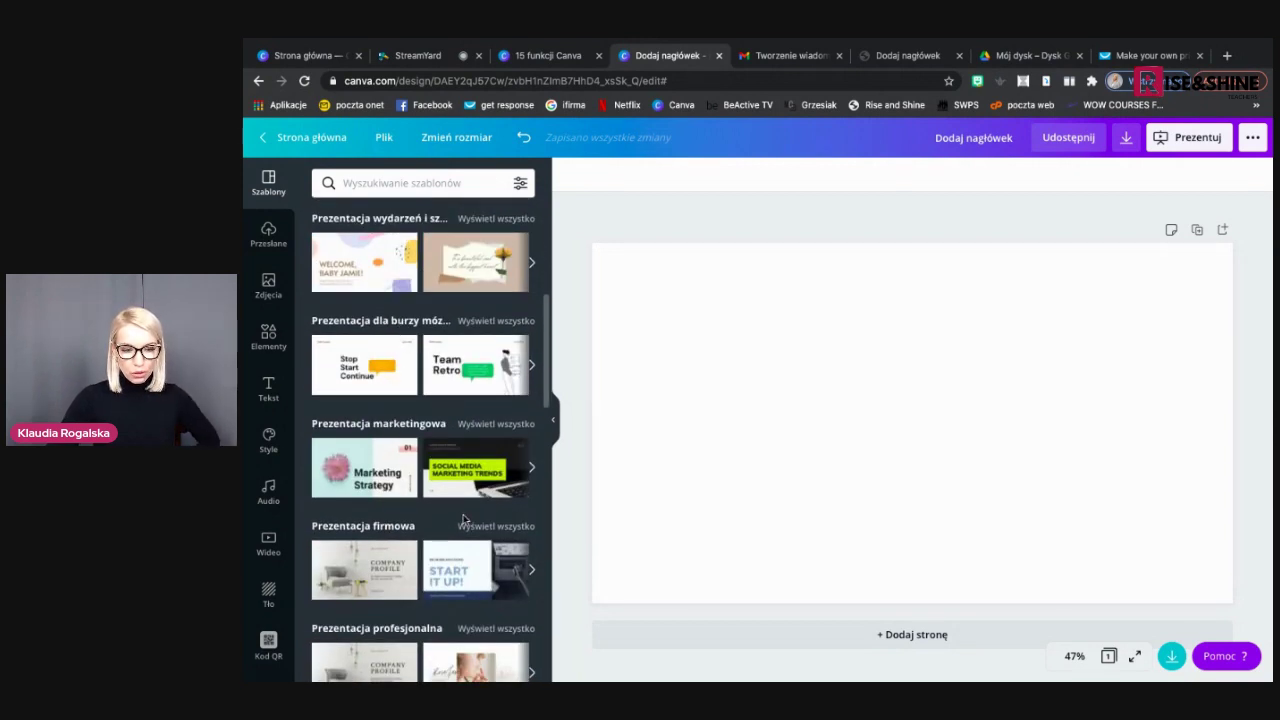
pyautogui.scroll(-8, 463, 519)
pyautogui.scroll(-10, 463, 521)
pyautogui.scroll(20, 463, 519)
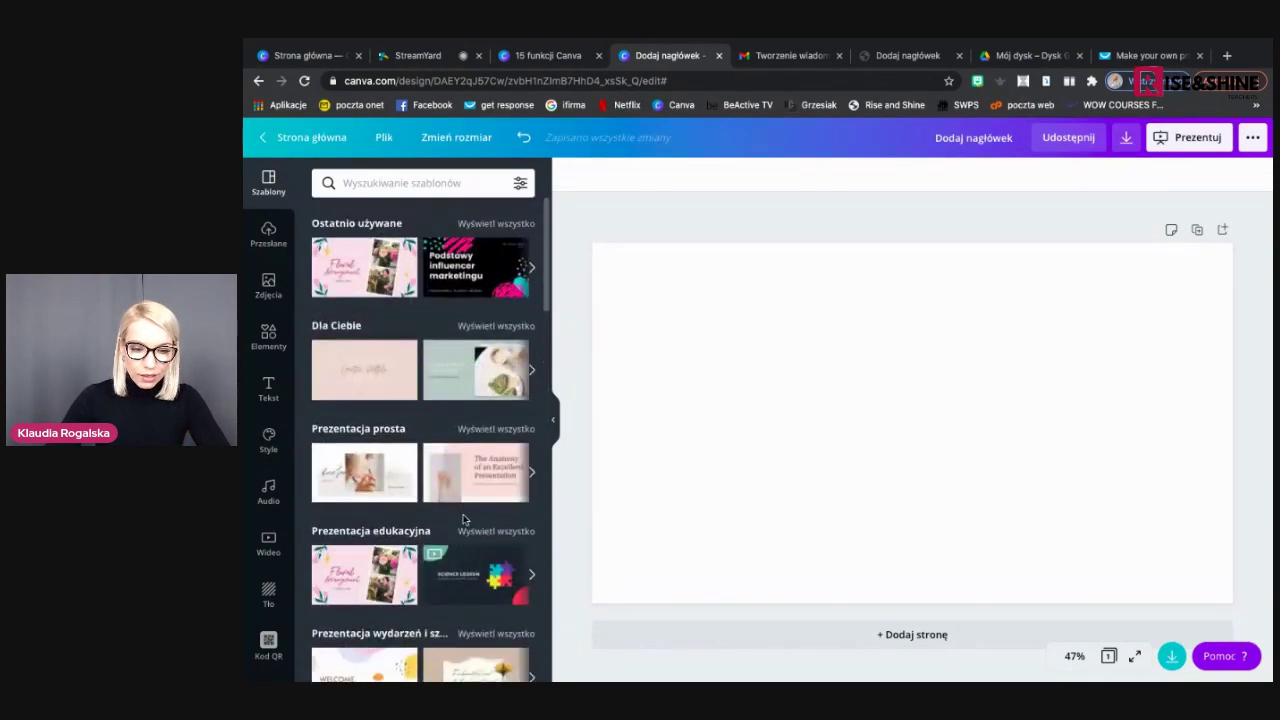
pyautogui.click(397, 184)
pyautogui.write('canva')
pyautogui.press('Return')
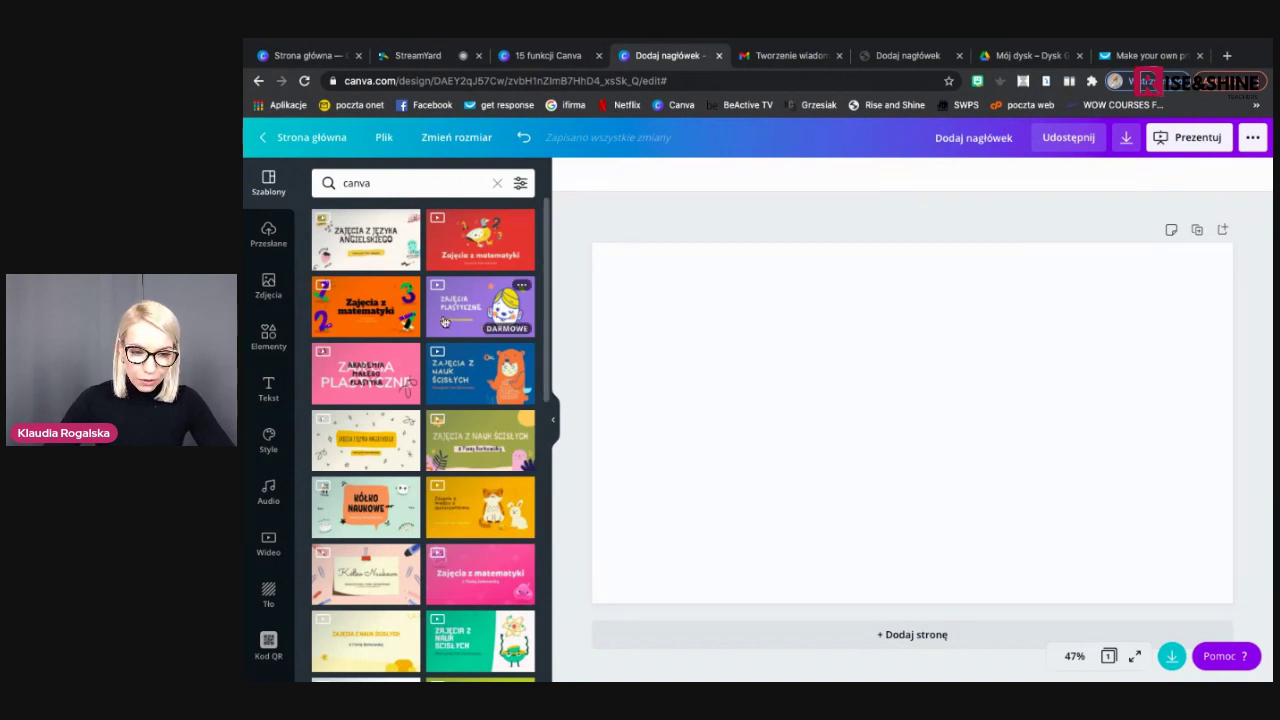
# Open the peach-and-blue 'Zajęcia z języka angielskiego' template to list its 18 pages
pyautogui.scroll(-3, 462, 395)
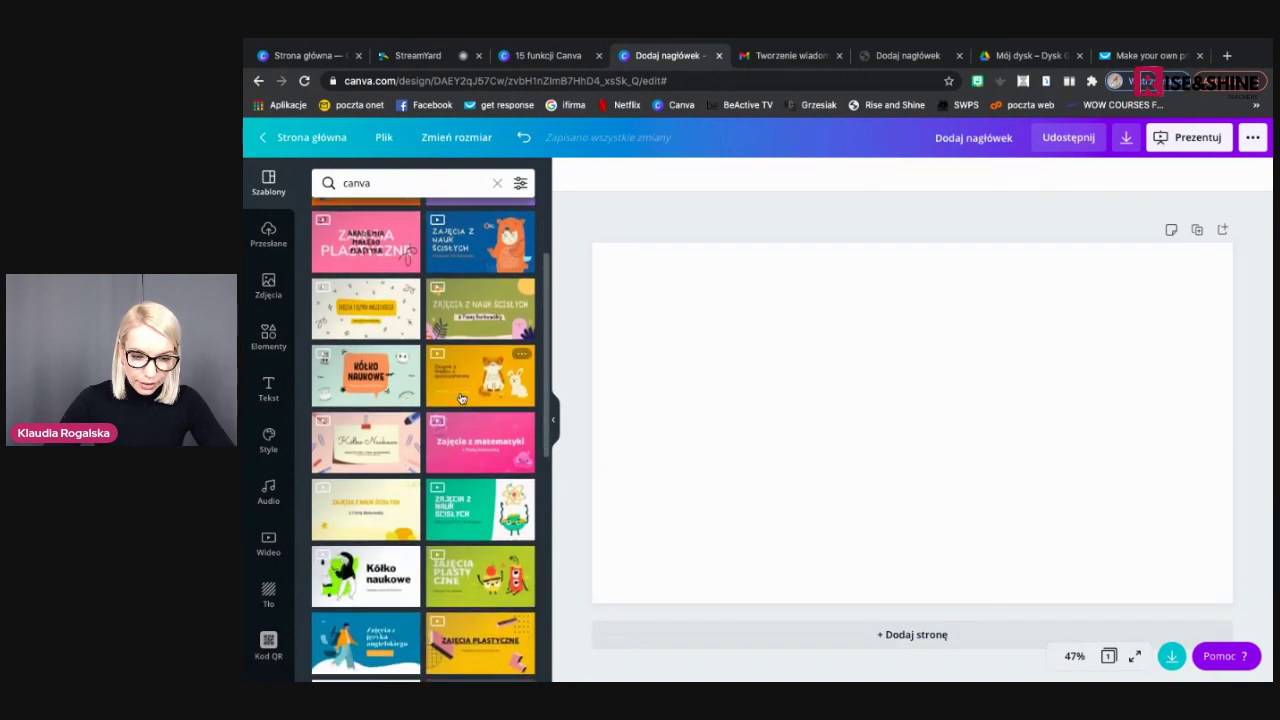
pyautogui.scroll(-2, 462, 398)
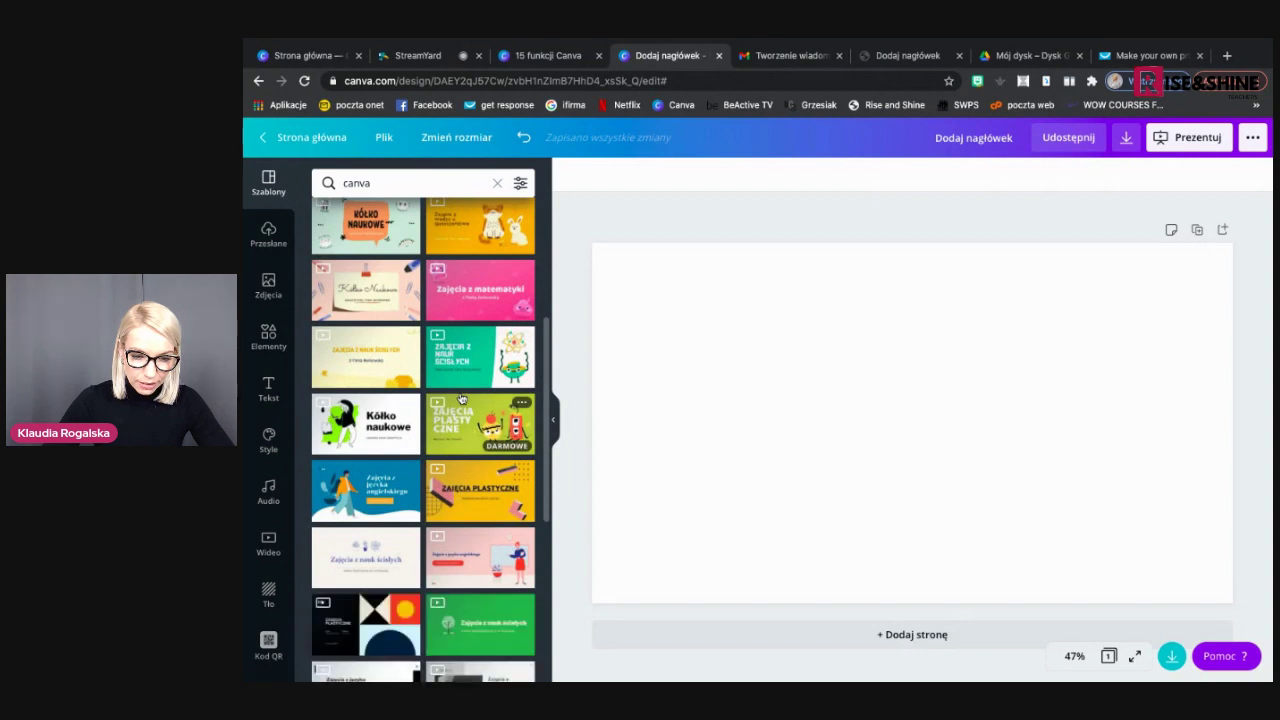
pyautogui.scroll(-5, 462, 398)
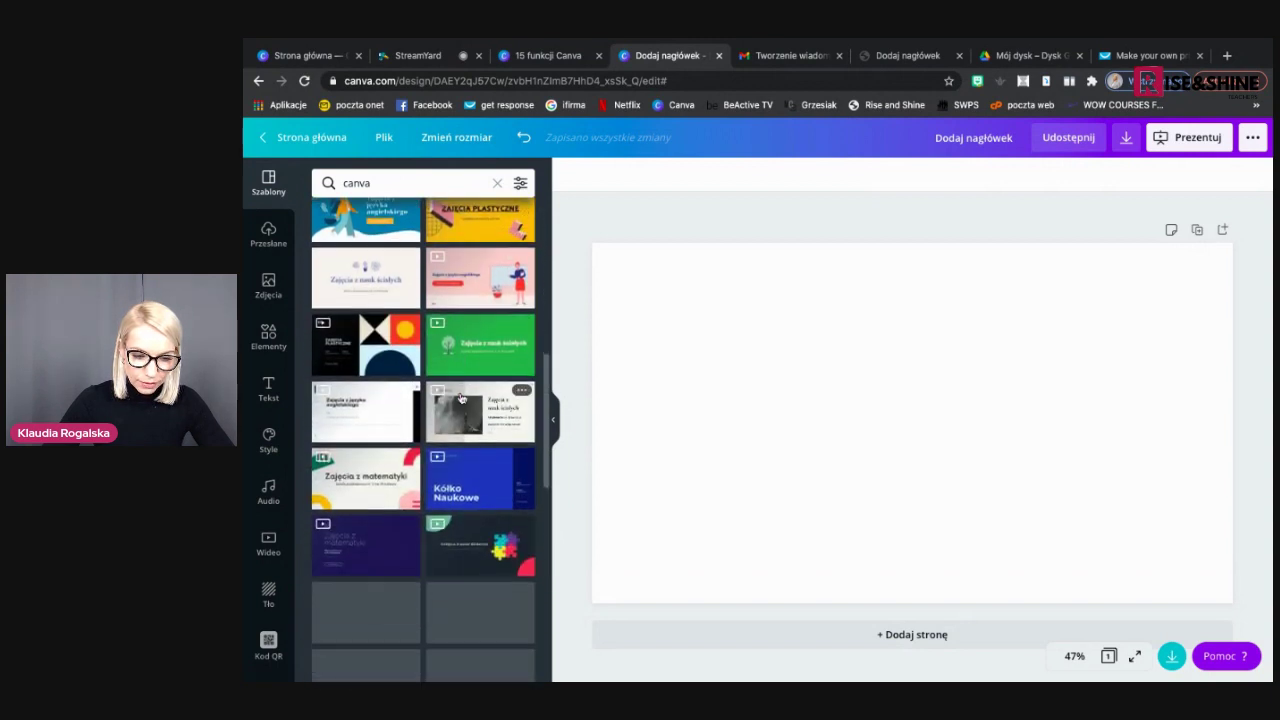
pyautogui.scroll(-3, 462, 398)
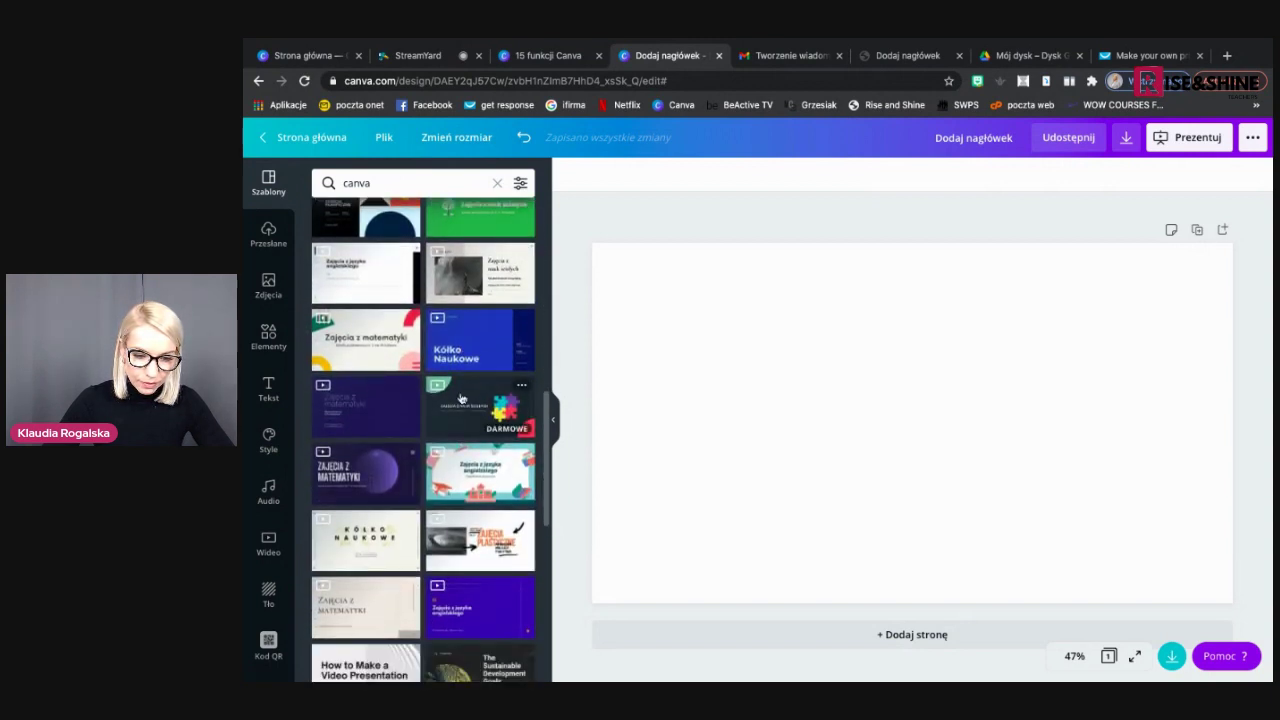
pyautogui.scroll(-1, 462, 398)
pyautogui.click(461, 431)
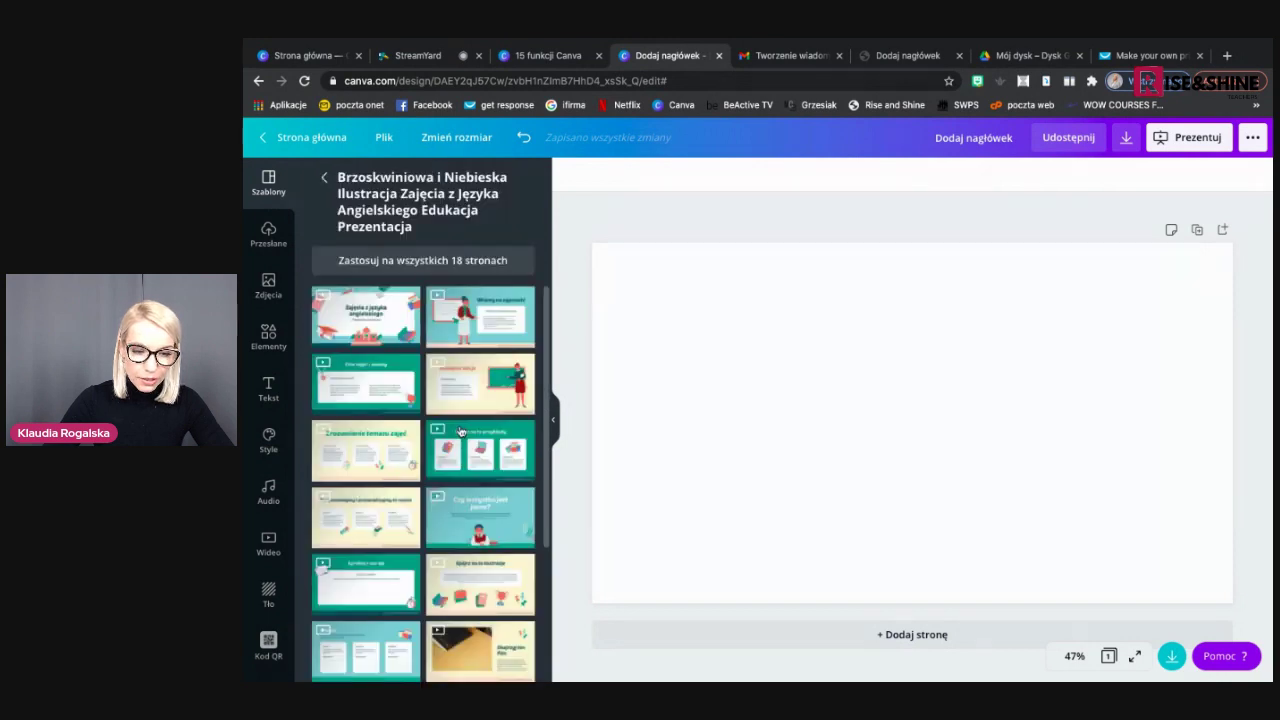
pyautogui.scroll(-4, 461, 431)
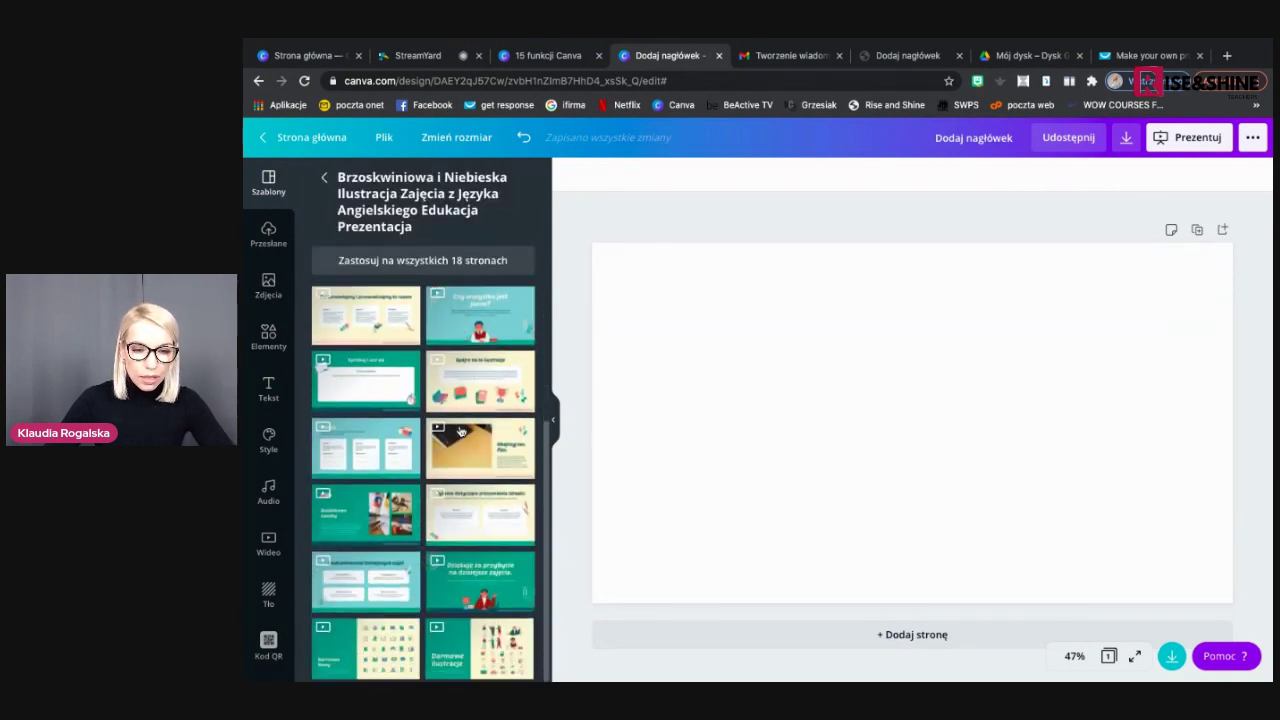
pyautogui.scroll(4, 461, 431)
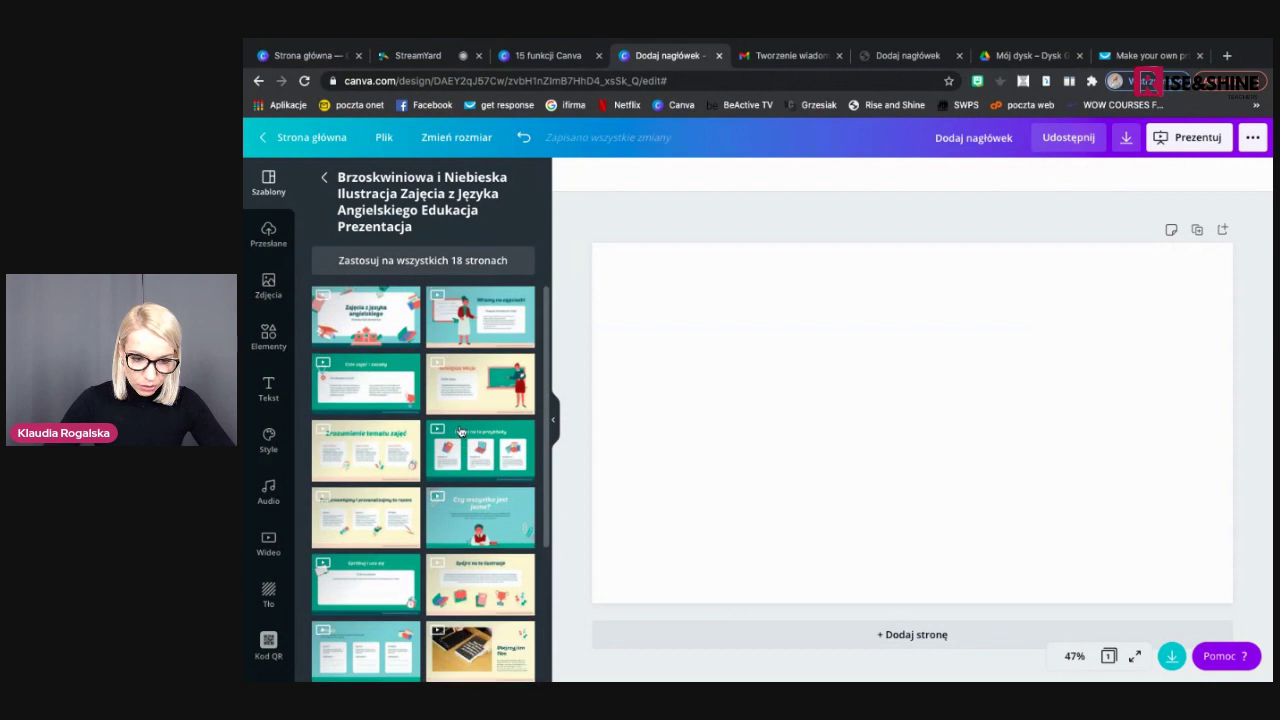
# Apply the English-lesson template to all 18 pages and review them on the canvas
pyautogui.click(446, 264)
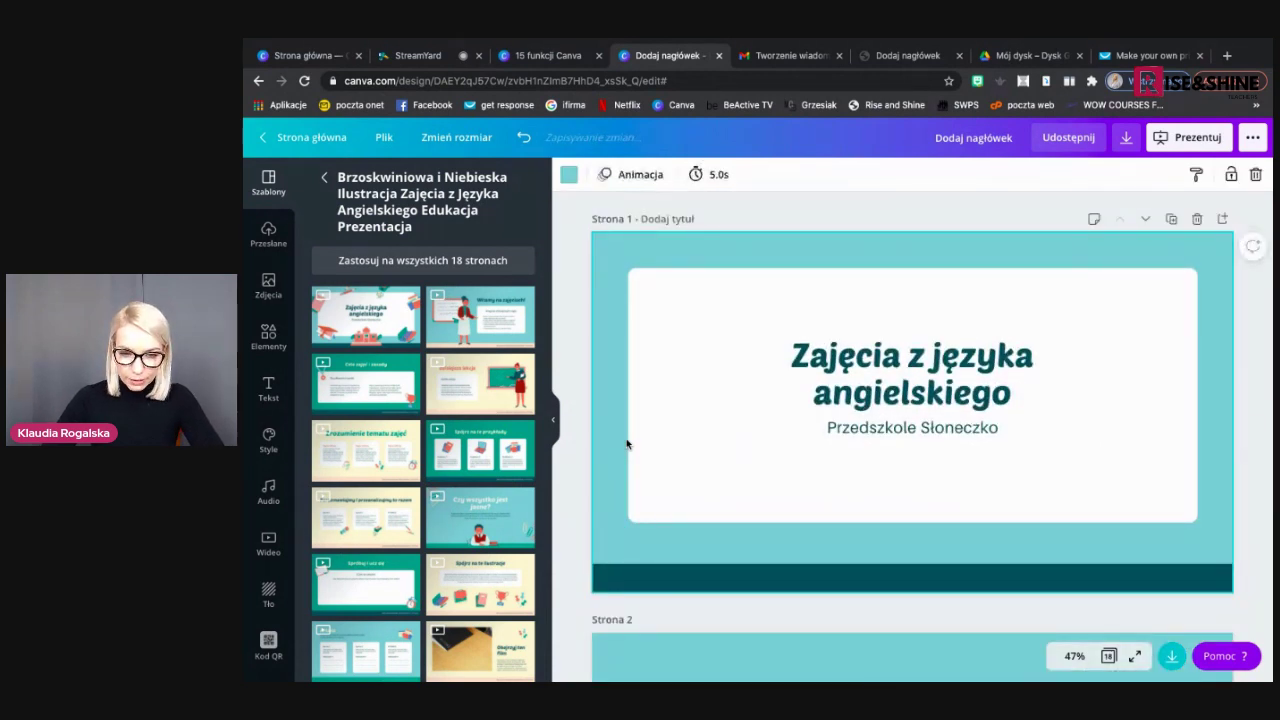
pyautogui.scroll(-3, 720, 450)
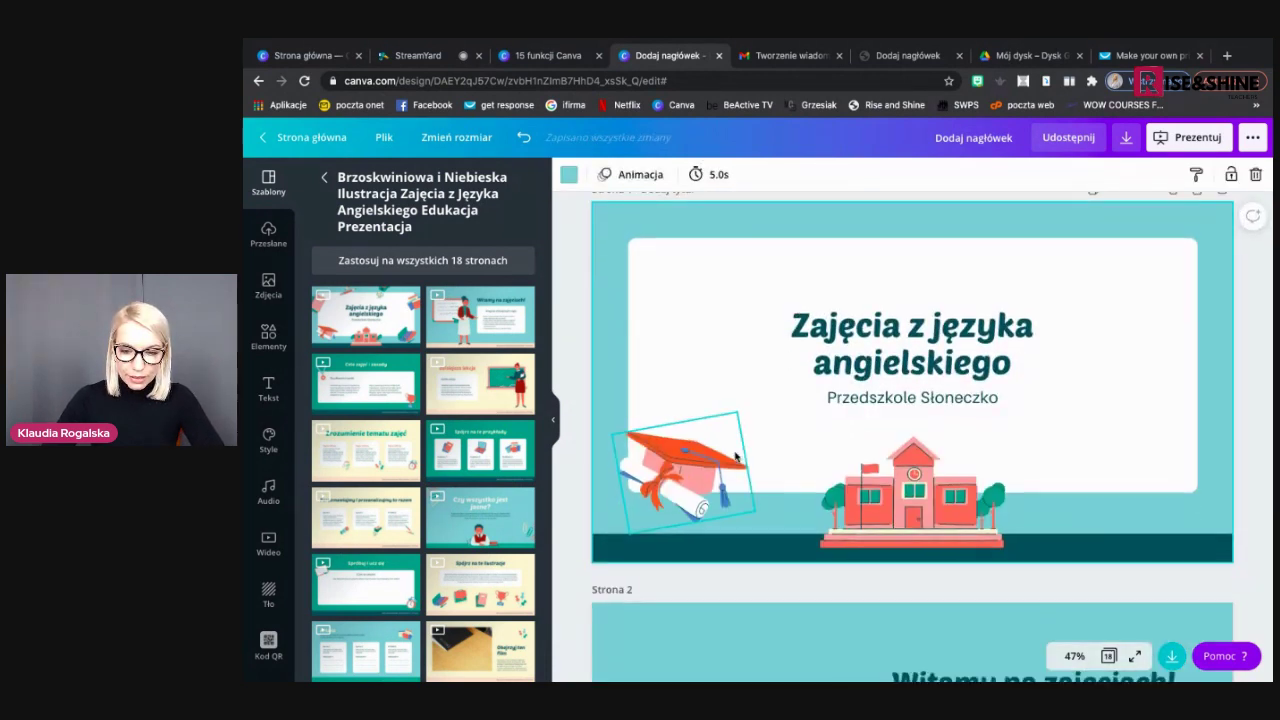
pyautogui.scroll(-1, 735, 457)
pyautogui.scroll(4, 735, 457)
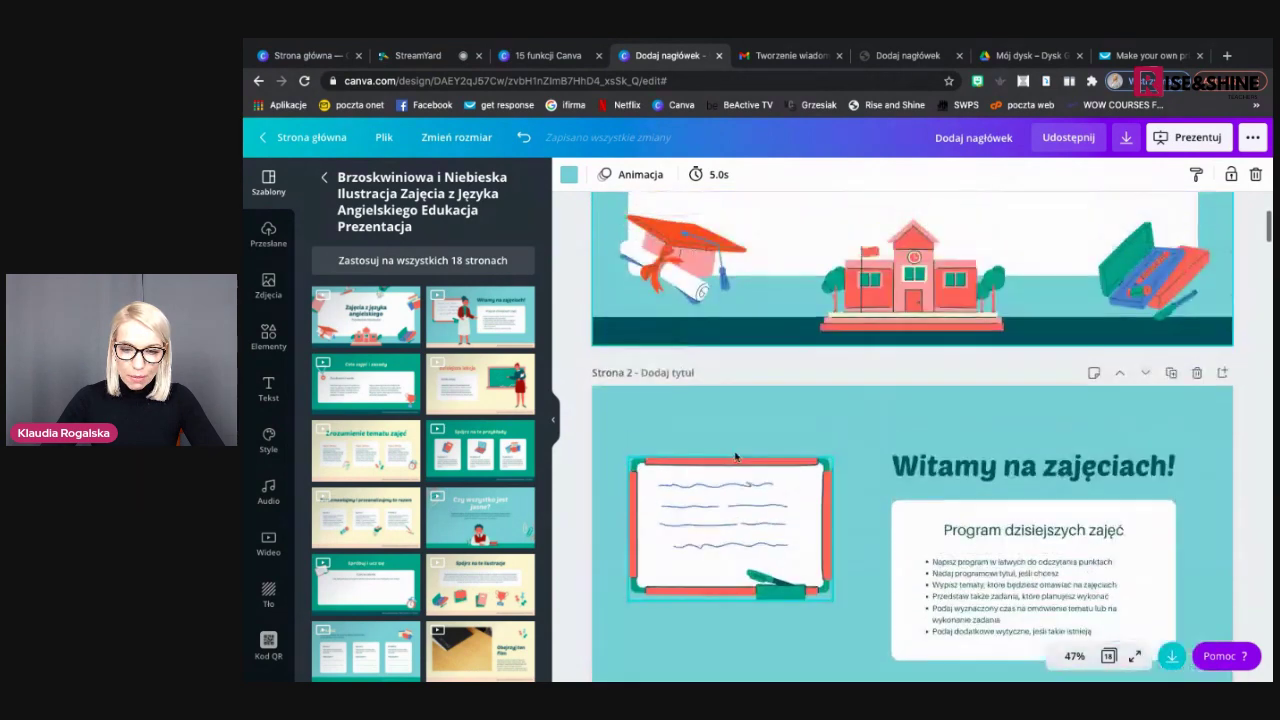
pyautogui.scroll(-1, 735, 457)
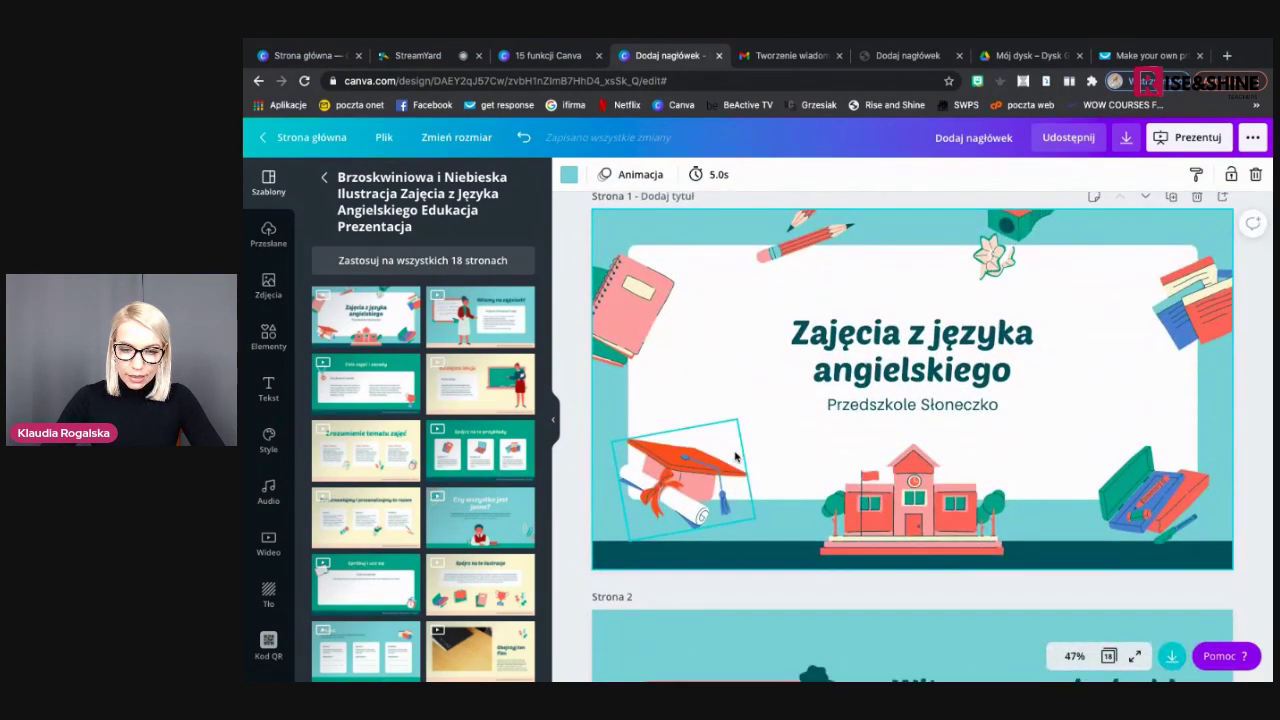
pyautogui.scroll(1, 735, 457)
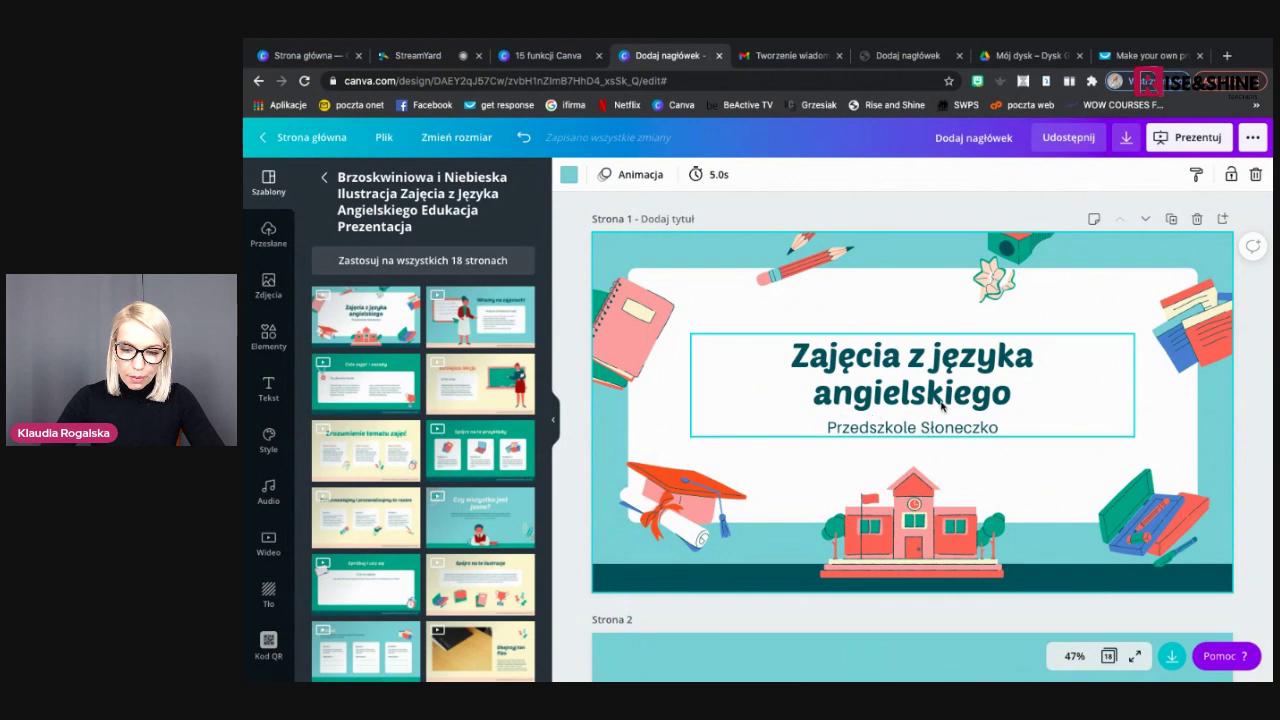
pyautogui.scroll(-5, 942, 405)
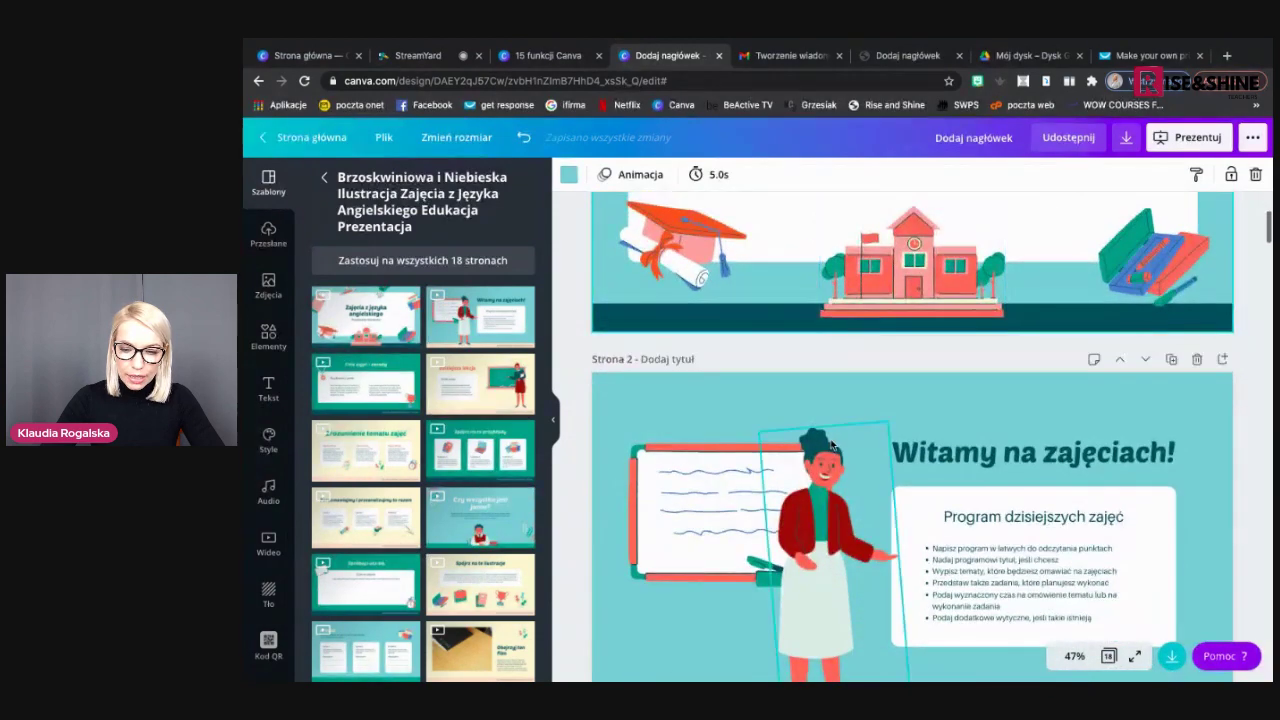
pyautogui.scroll(-9, 831, 444)
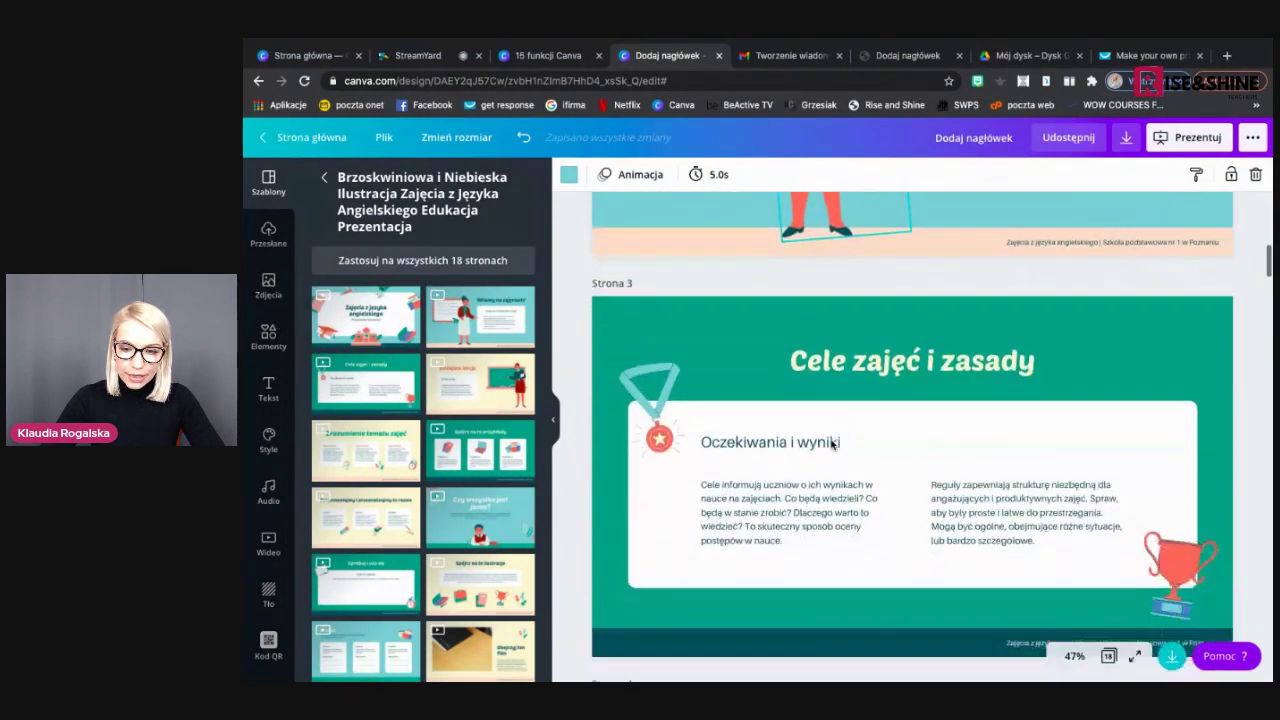
pyautogui.scroll(-12, 831, 444)
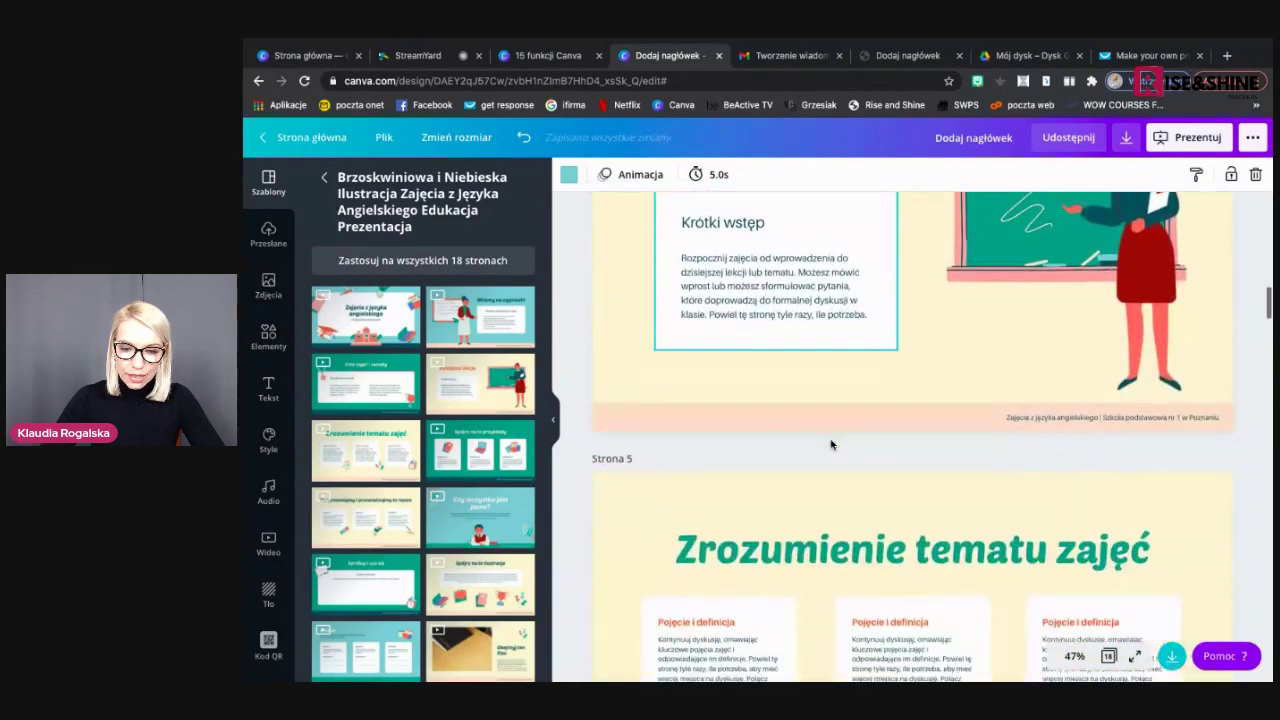
pyautogui.scroll(-20, 831, 444)
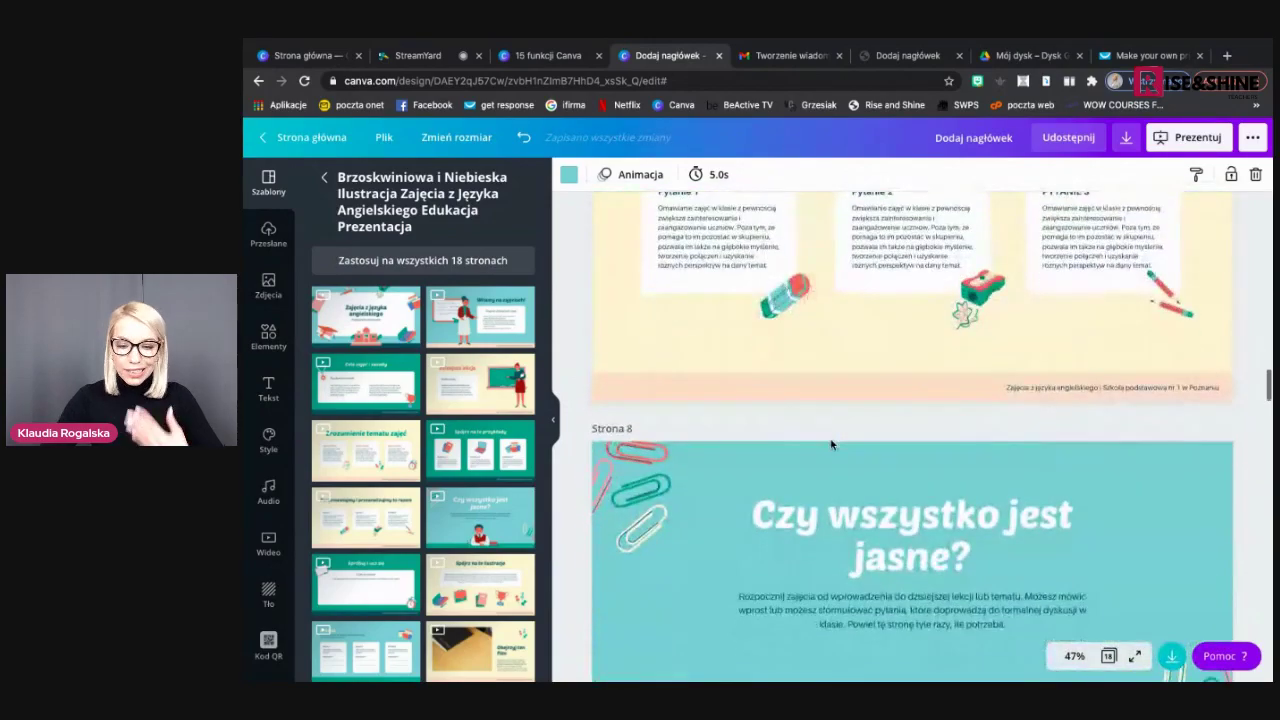
pyautogui.scroll(20, 831, 444)
pyautogui.scroll(15, 831, 444)
pyautogui.scroll(-1, 831, 444)
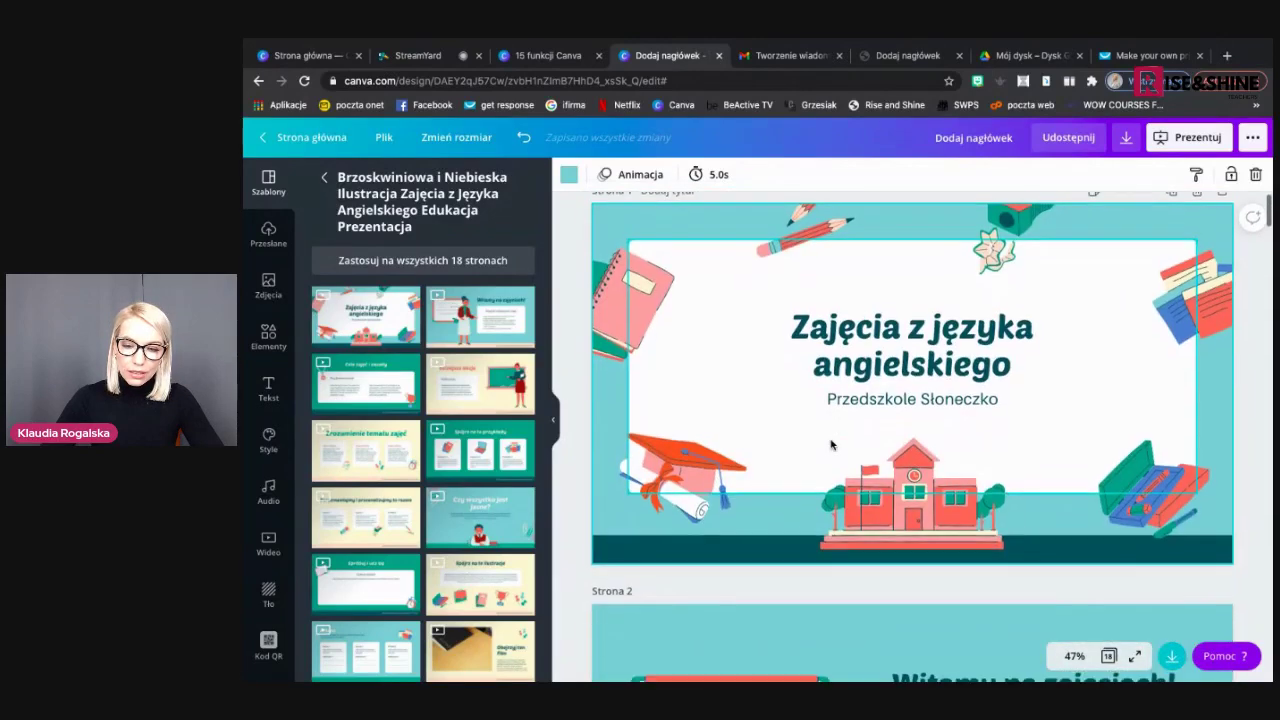
# Retitle page 1 'Przedszkole Słoneczko' with the subtitle 'Witamy na naszej stronie!'
pyautogui.doubleClick(920, 337)
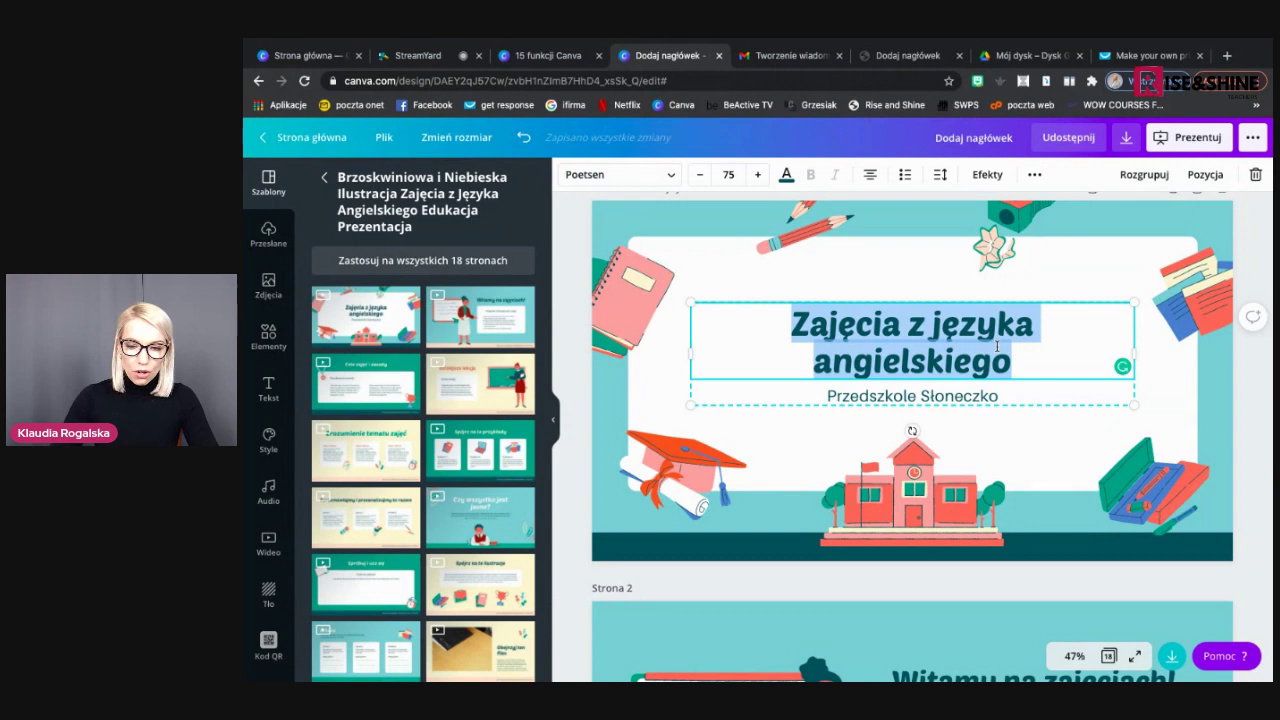
pyautogui.write('Przedszkole Słoneczko')
pyautogui.click(976, 372)
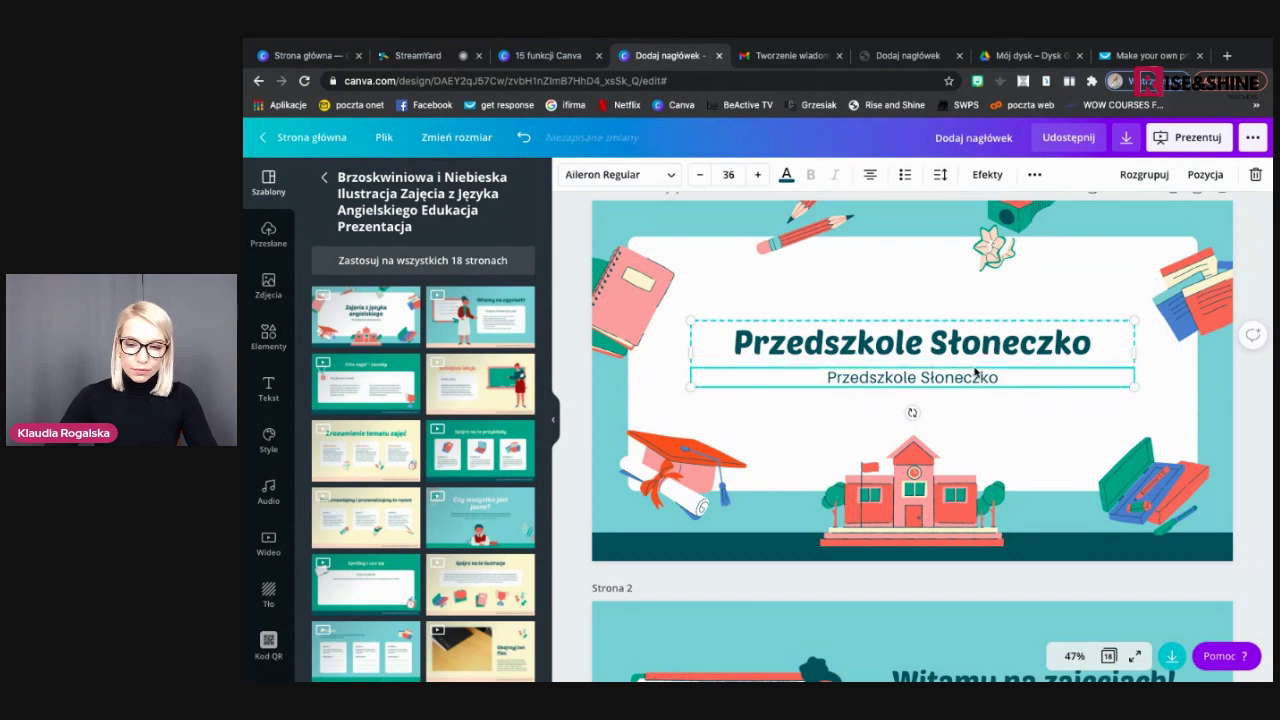
pyautogui.click(975, 370)
pyautogui.write('Witam')
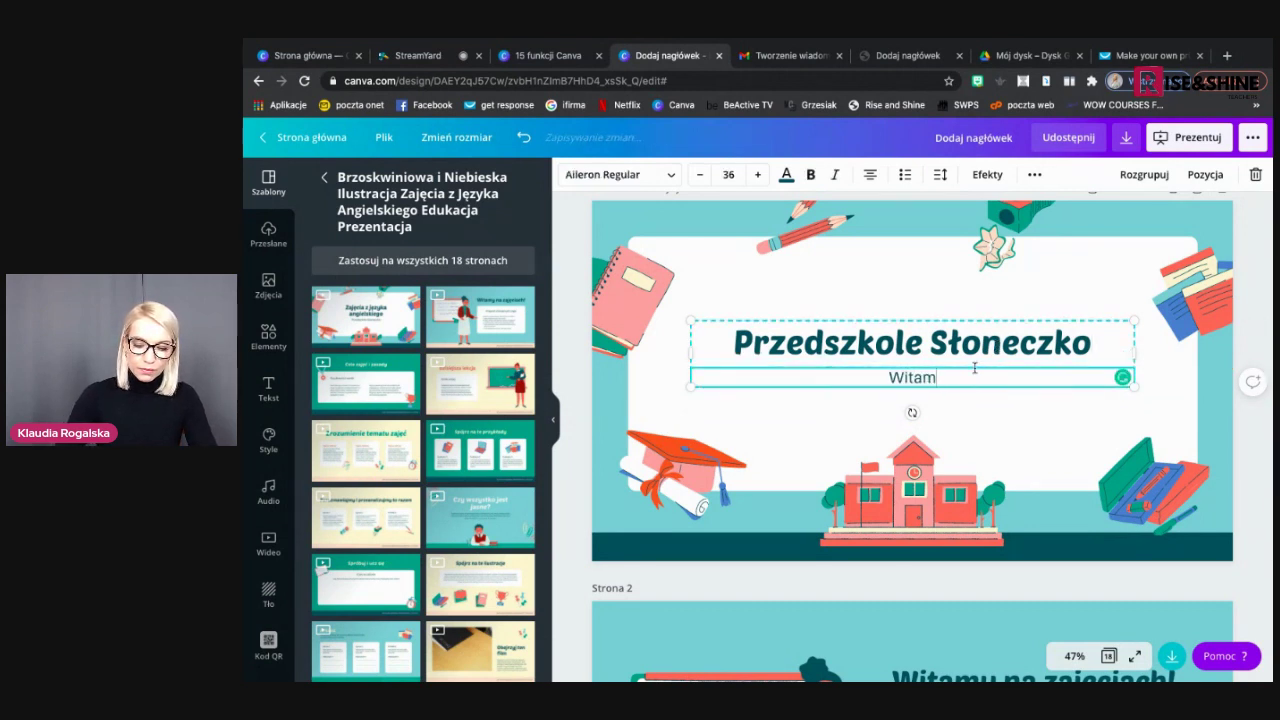
pyautogui.write('y na nasze')
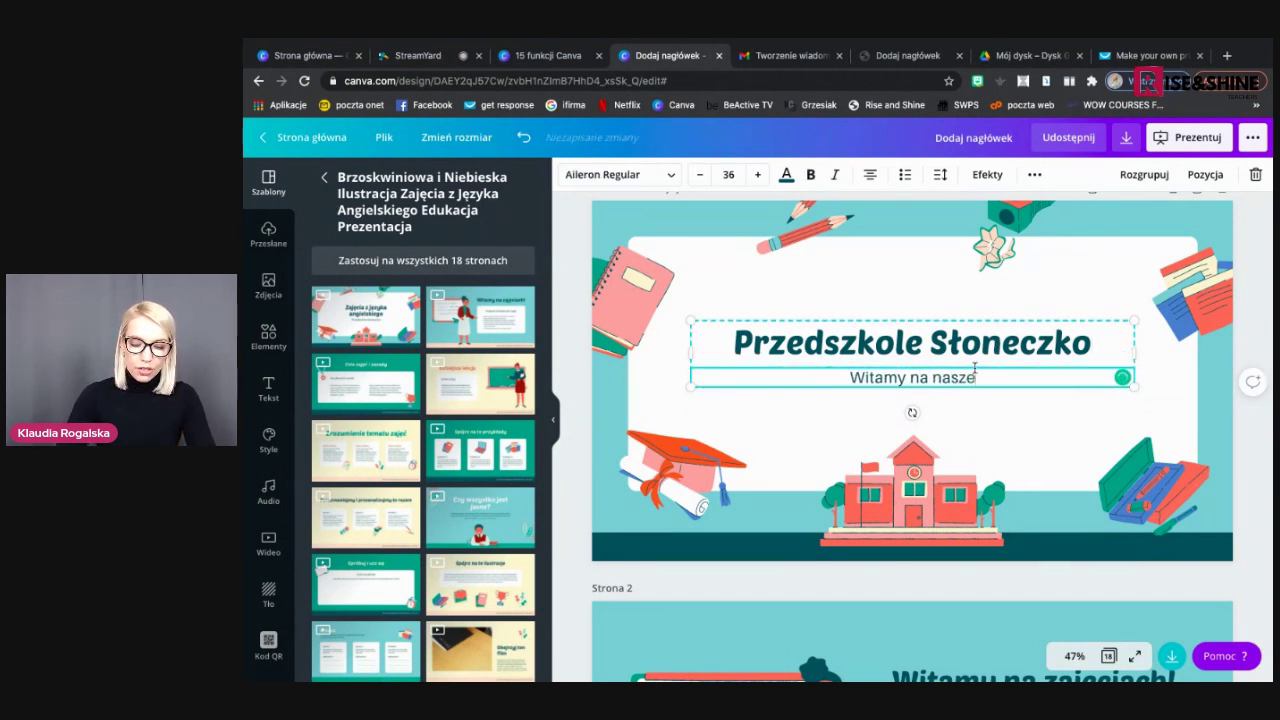
pyautogui.write('j stronie!')
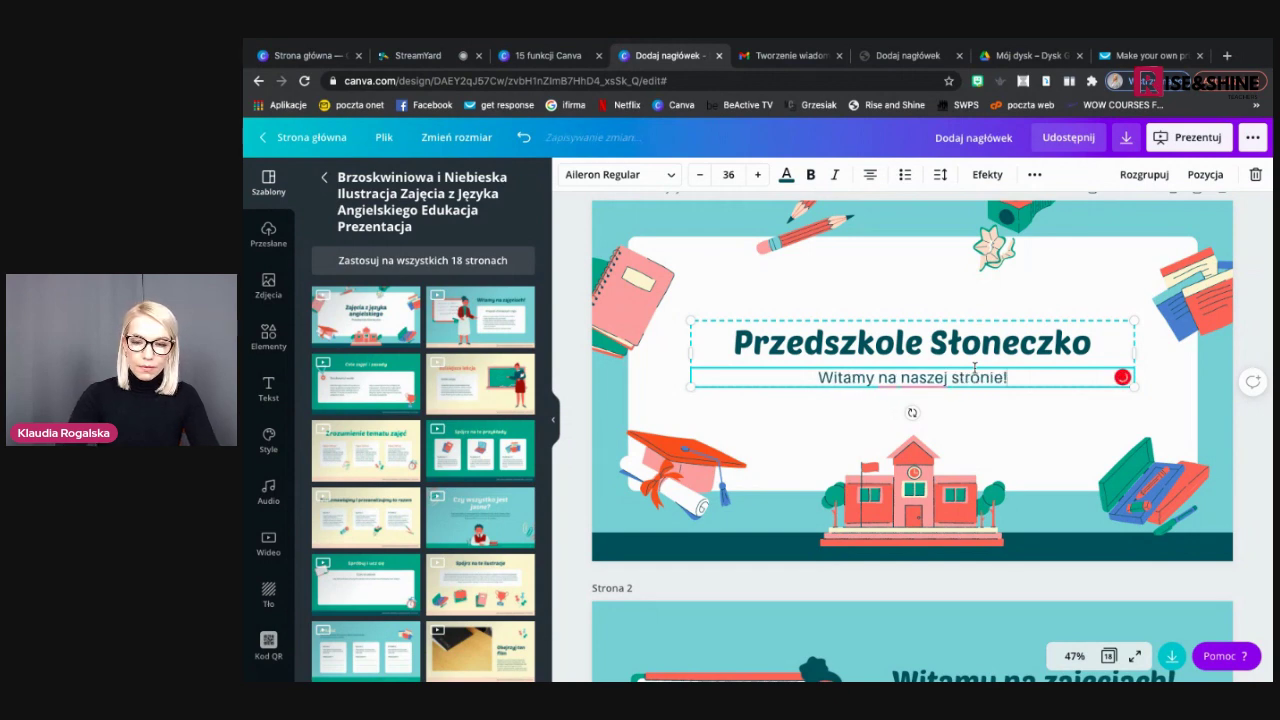
pyautogui.click(857, 413)
pyautogui.scroll(-5, 857, 413)
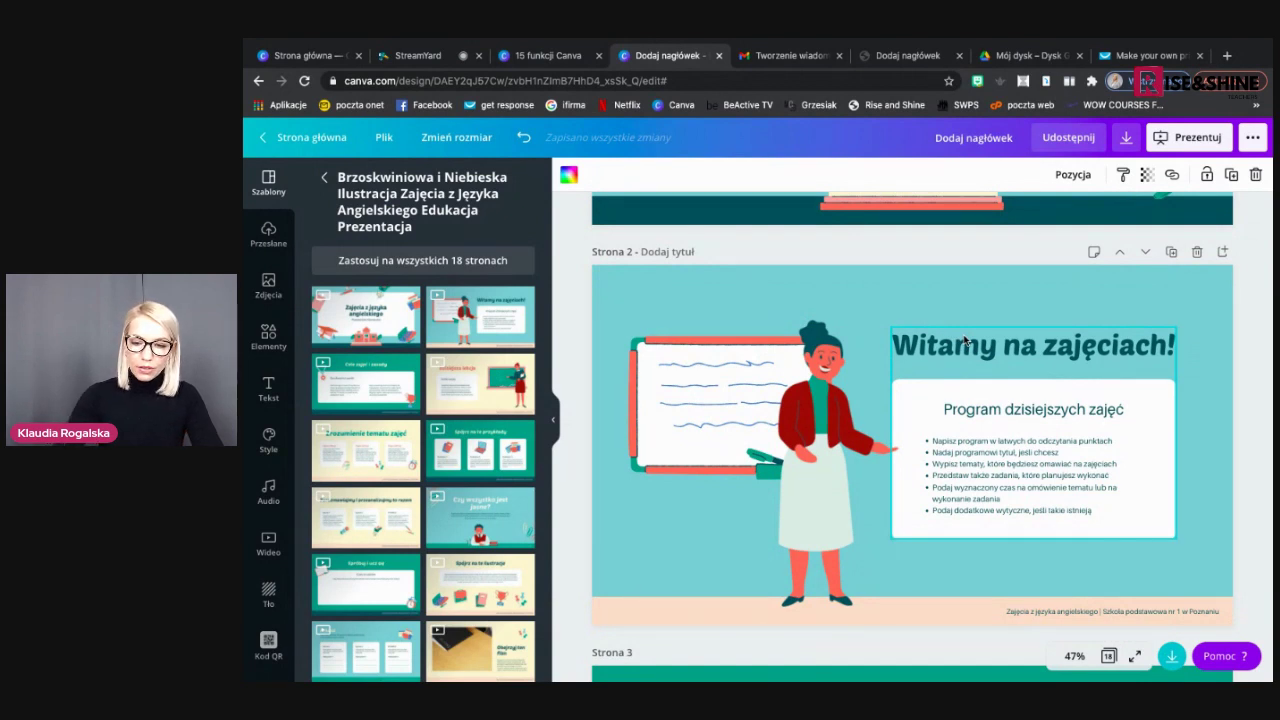
# Rename the page 2 heading 'Program dzisiejszych zajęć' to 'Program edukacji'
pyautogui.doubleClick(1005, 404)
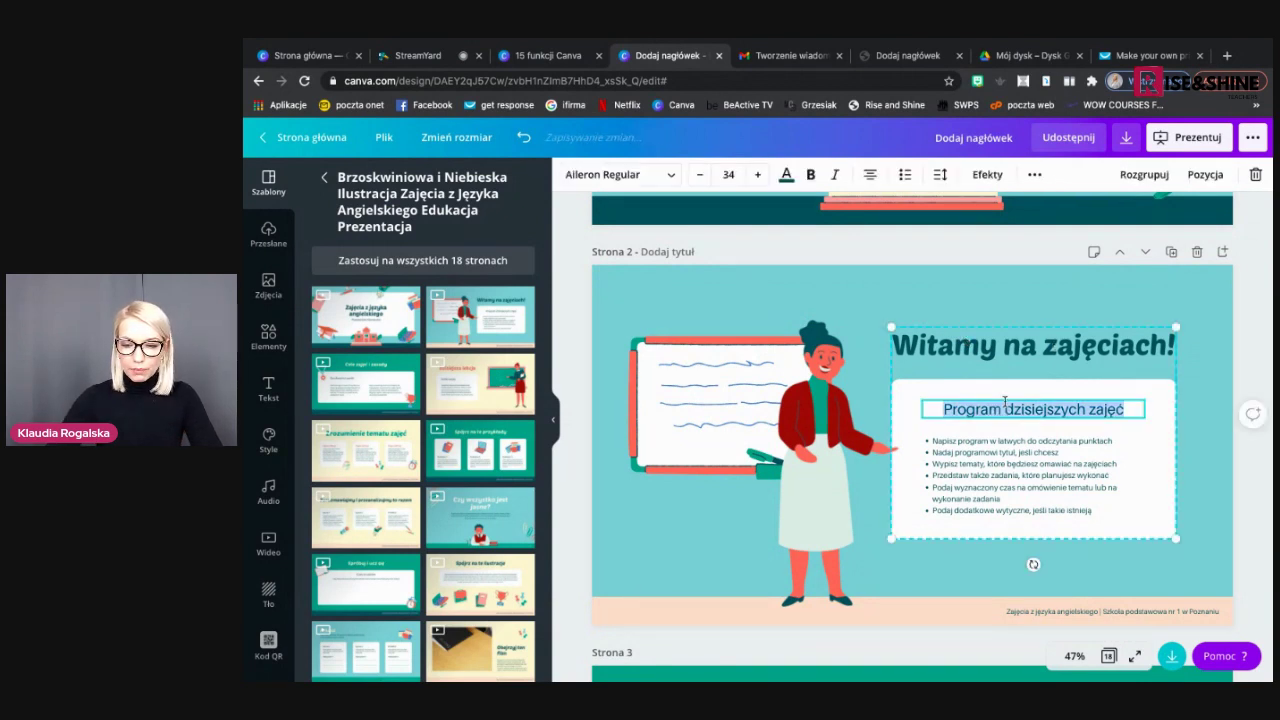
pyautogui.write('Program ed')
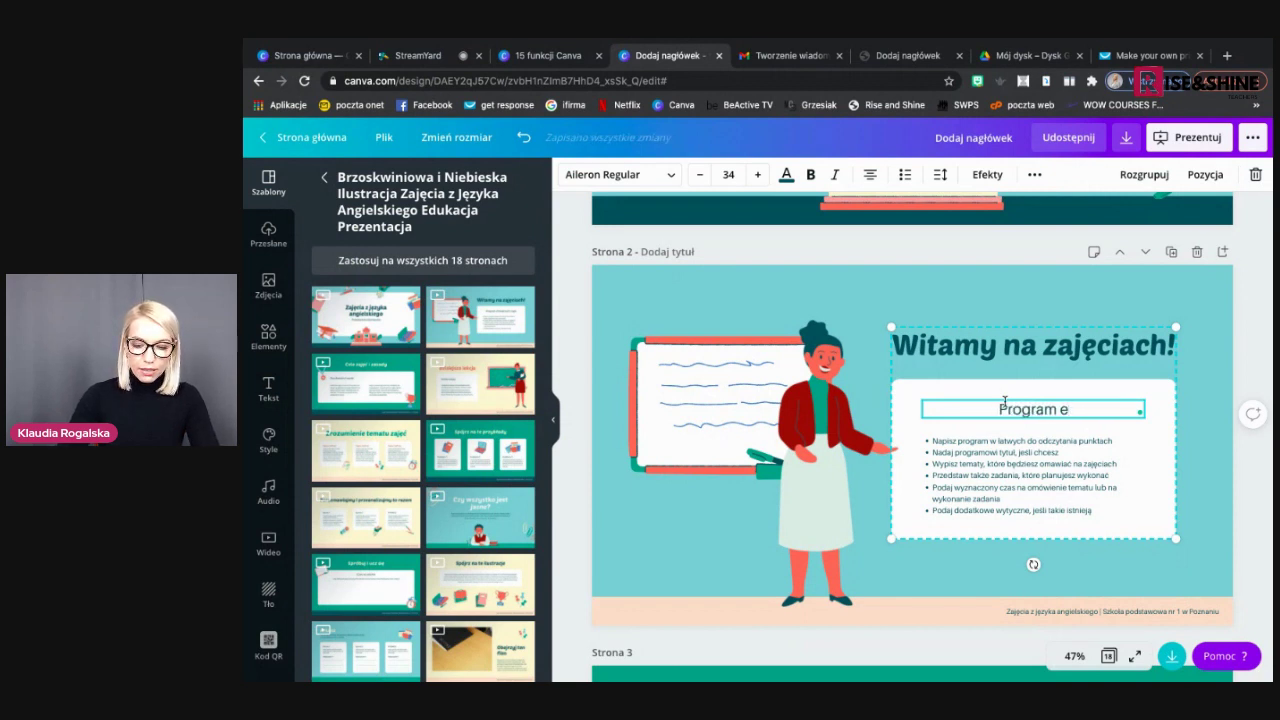
pyautogui.write('dukacji')
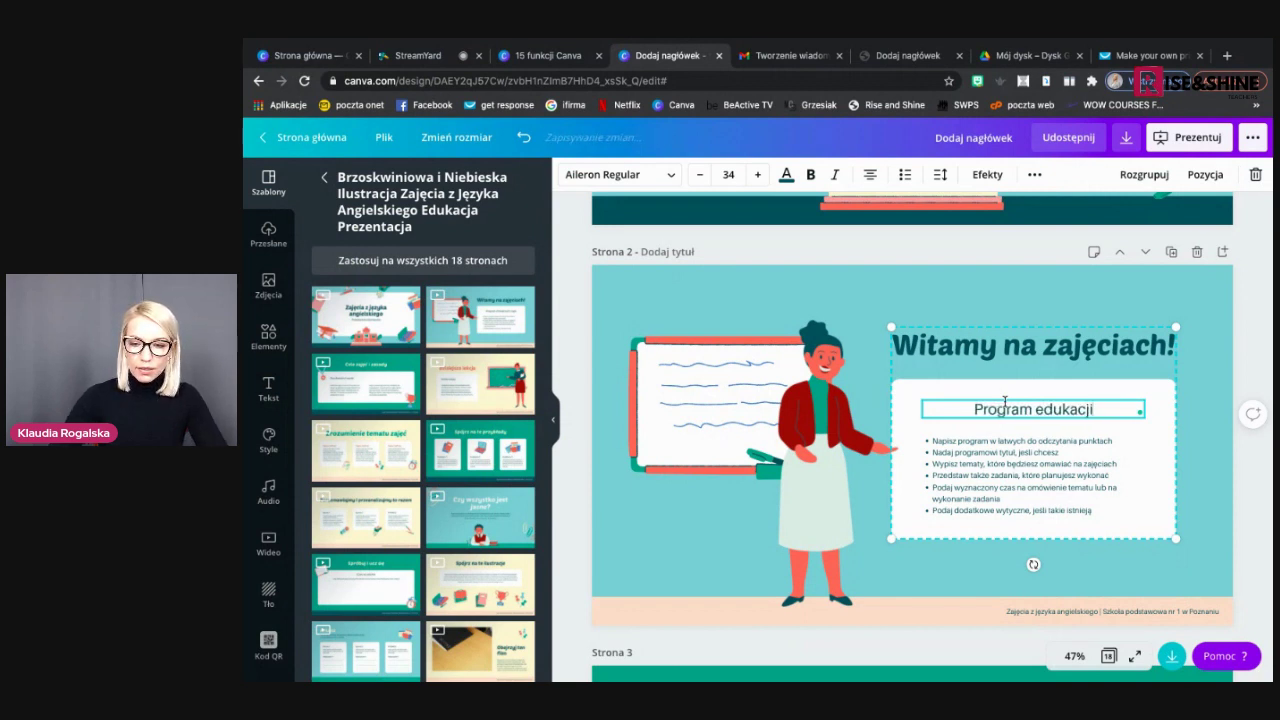
pyautogui.click(942, 526)
pyautogui.scroll(-4, 942, 520)
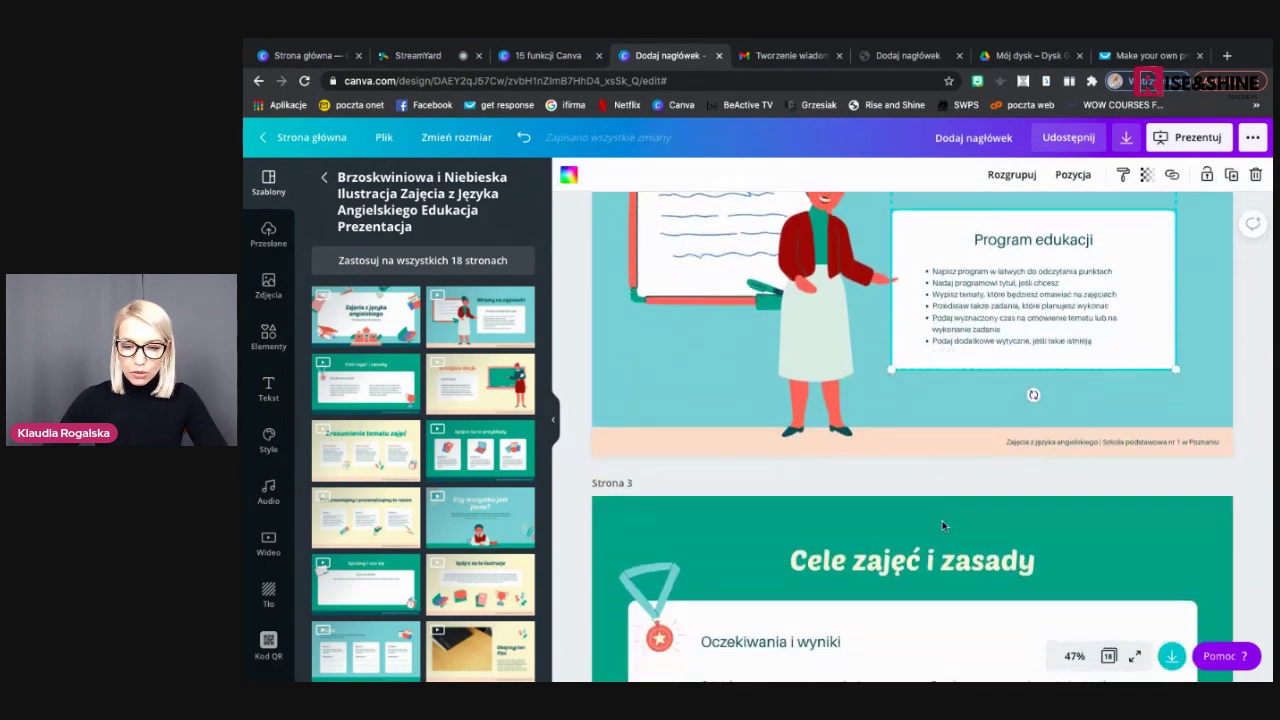
# Change the page 3 title 'Cele zajęć i zasady' to 'Nasi nauczyciele'
pyautogui.click(925, 395)
pyautogui.click(925, 395)
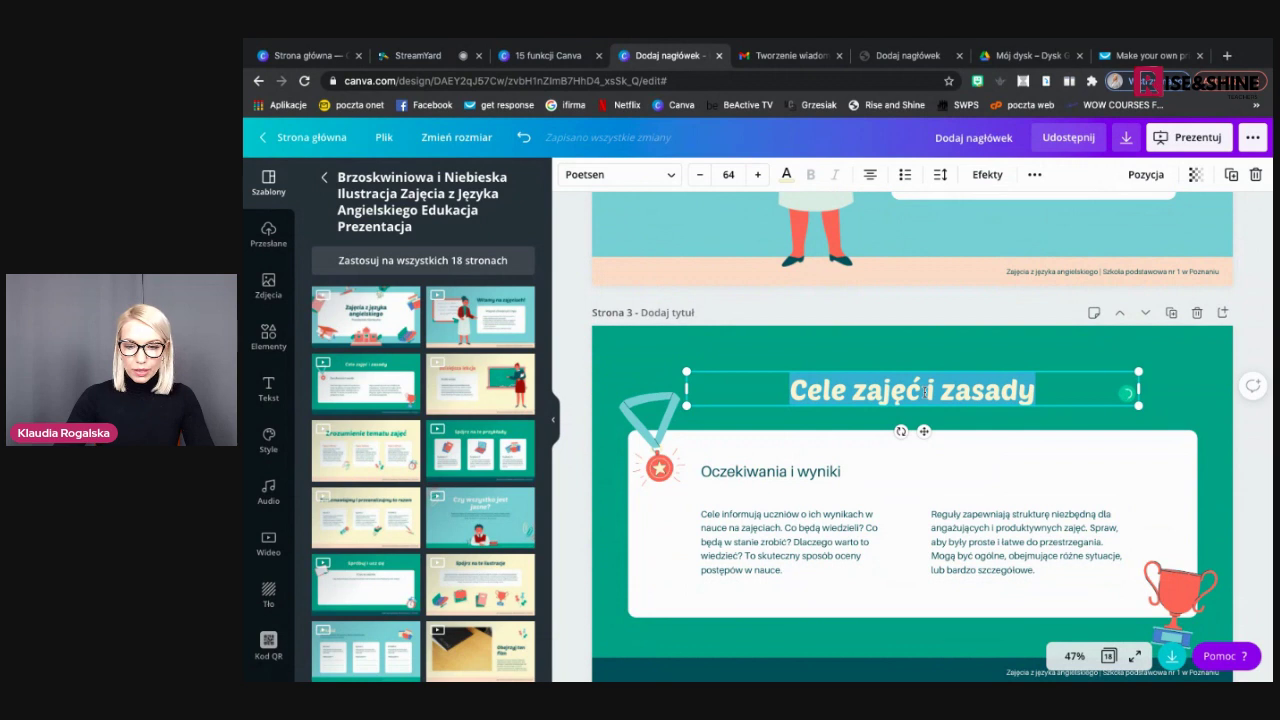
pyautogui.write('N')
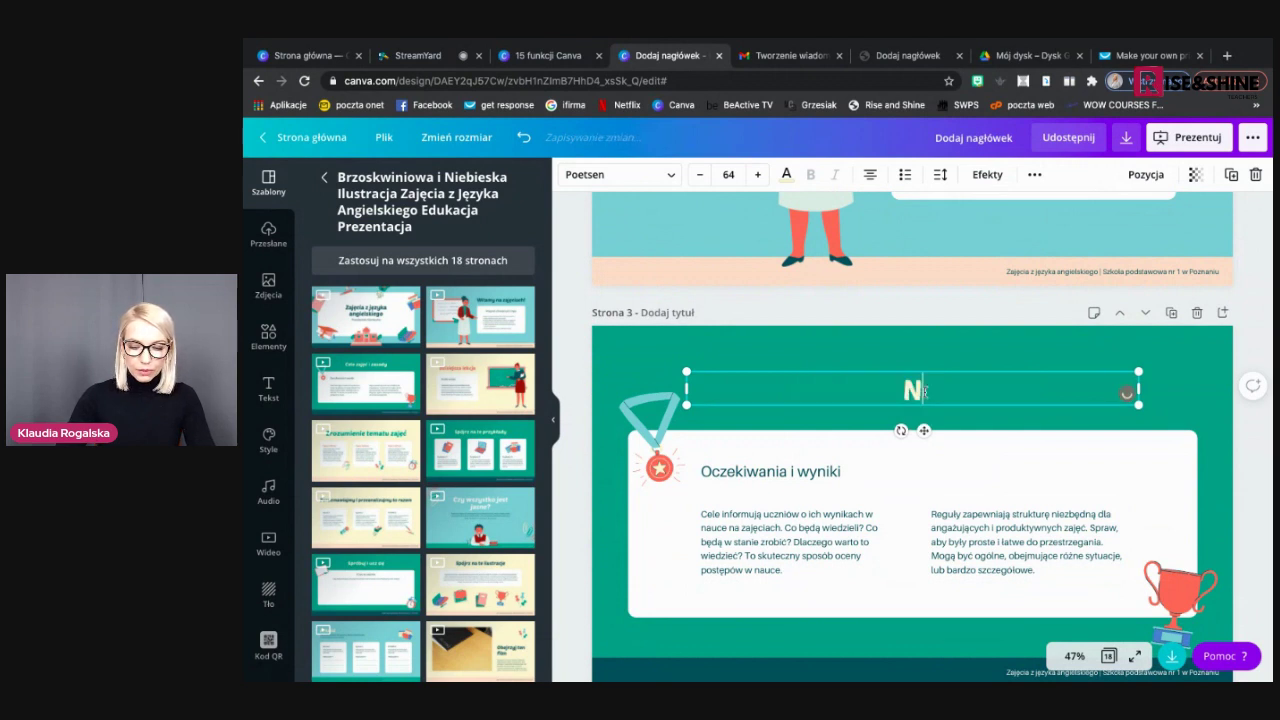
pyautogui.write('asi nauczyci')
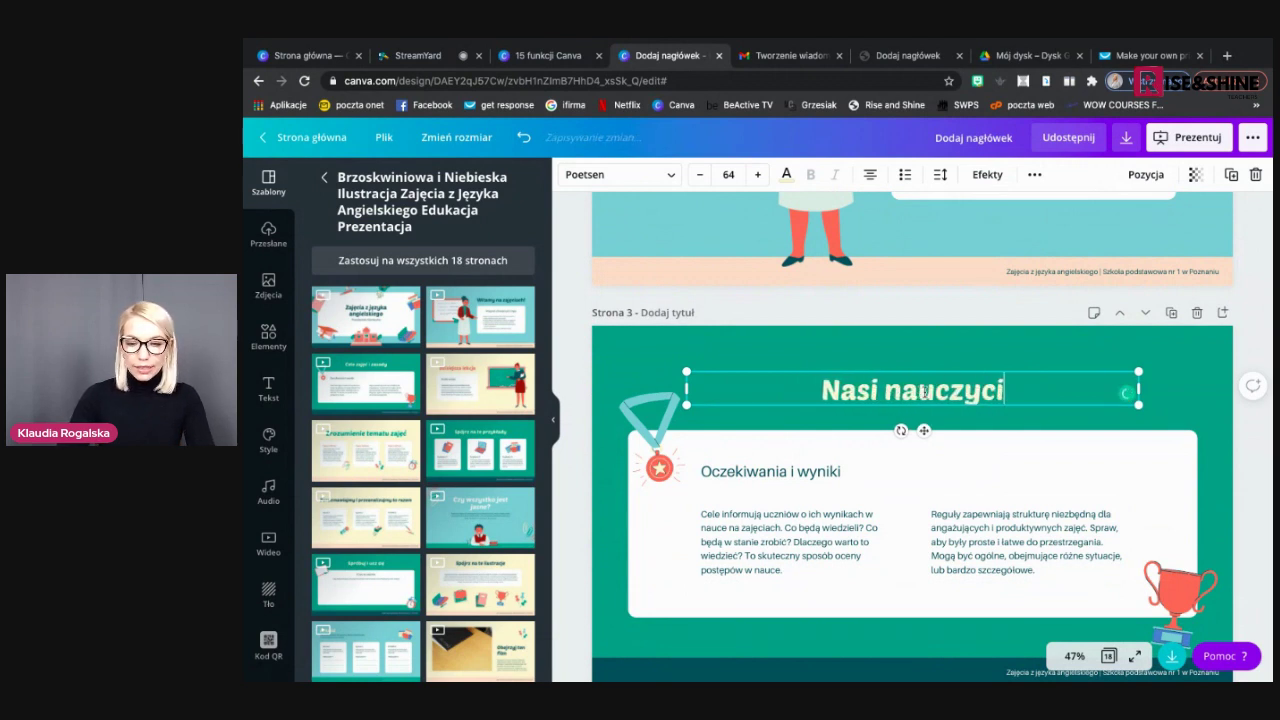
pyautogui.write('ele')
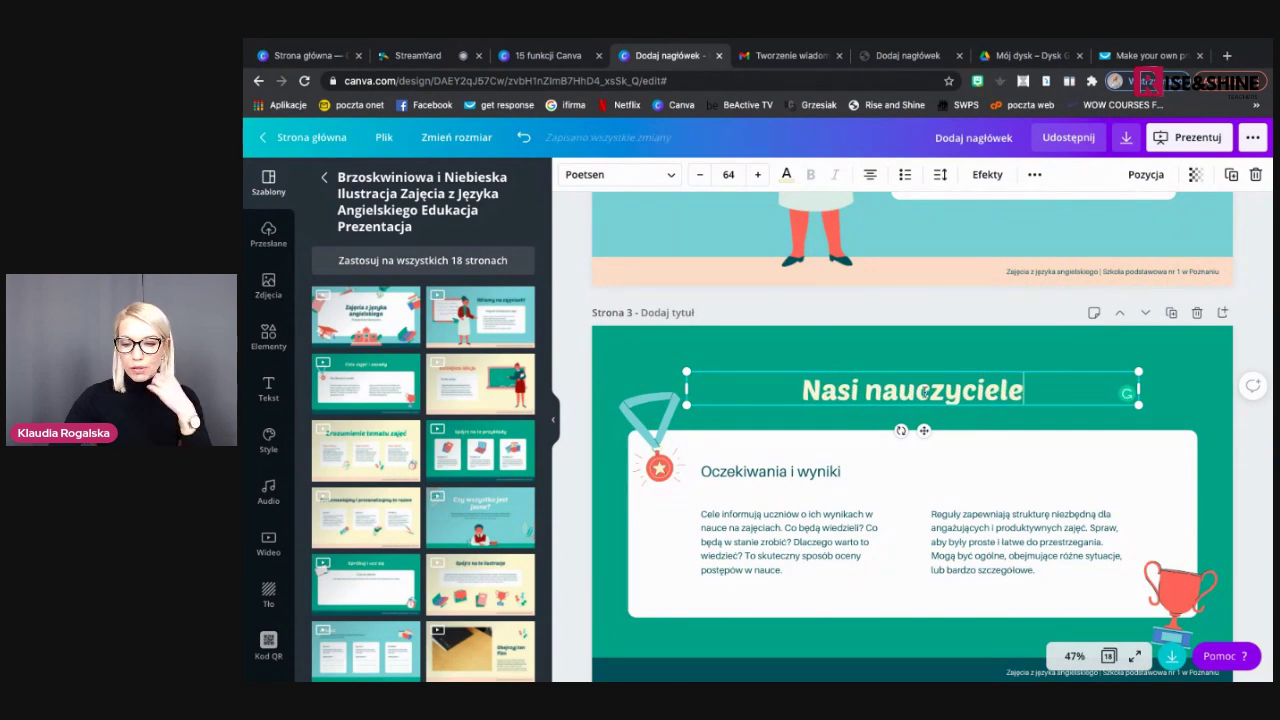
pyautogui.click(867, 340)
pyautogui.scroll(10, 867, 340)
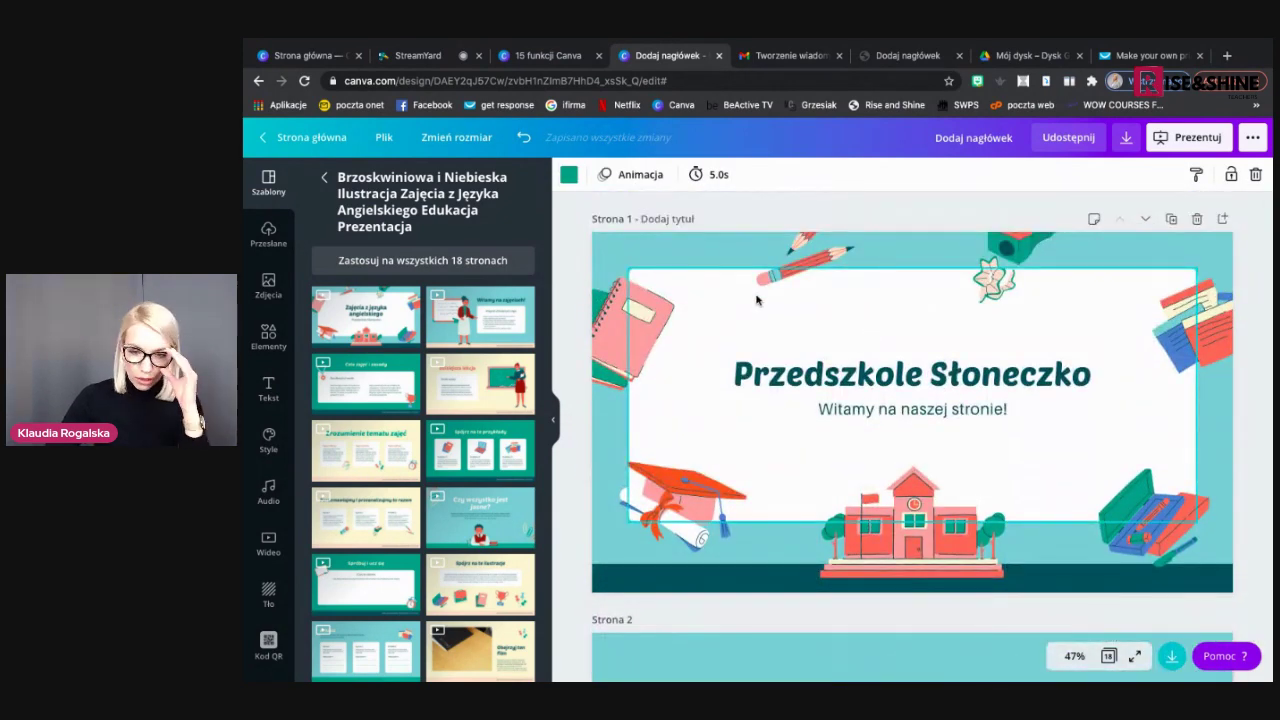
# Set page 1's background to the green-teal document colour
pyautogui.click(689, 242)
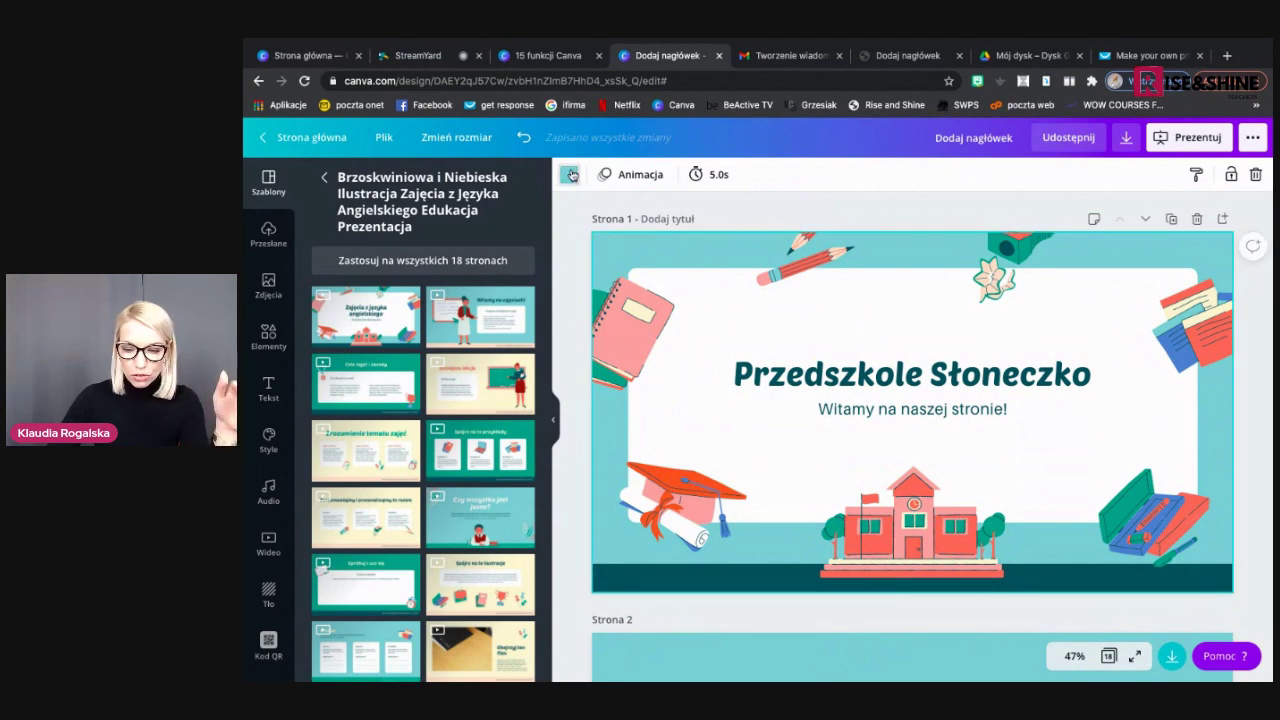
pyautogui.click(571, 175)
pyautogui.click(366, 316)
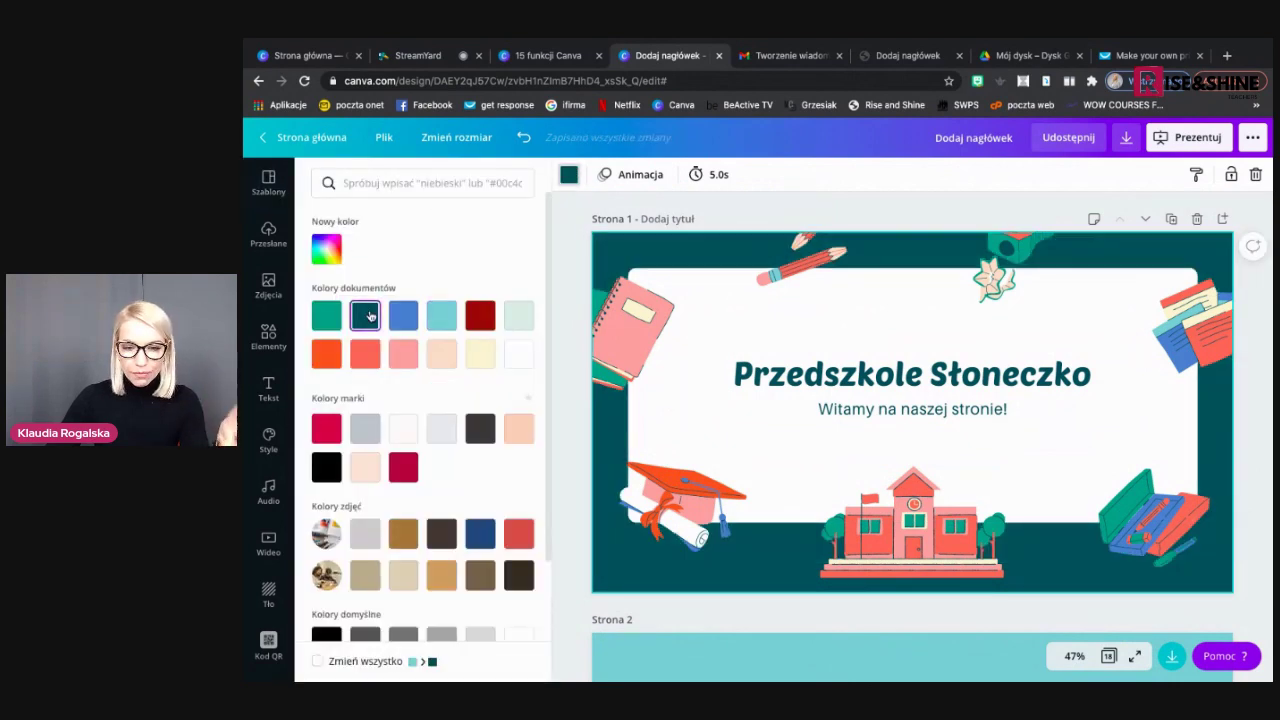
pyautogui.click(326, 316)
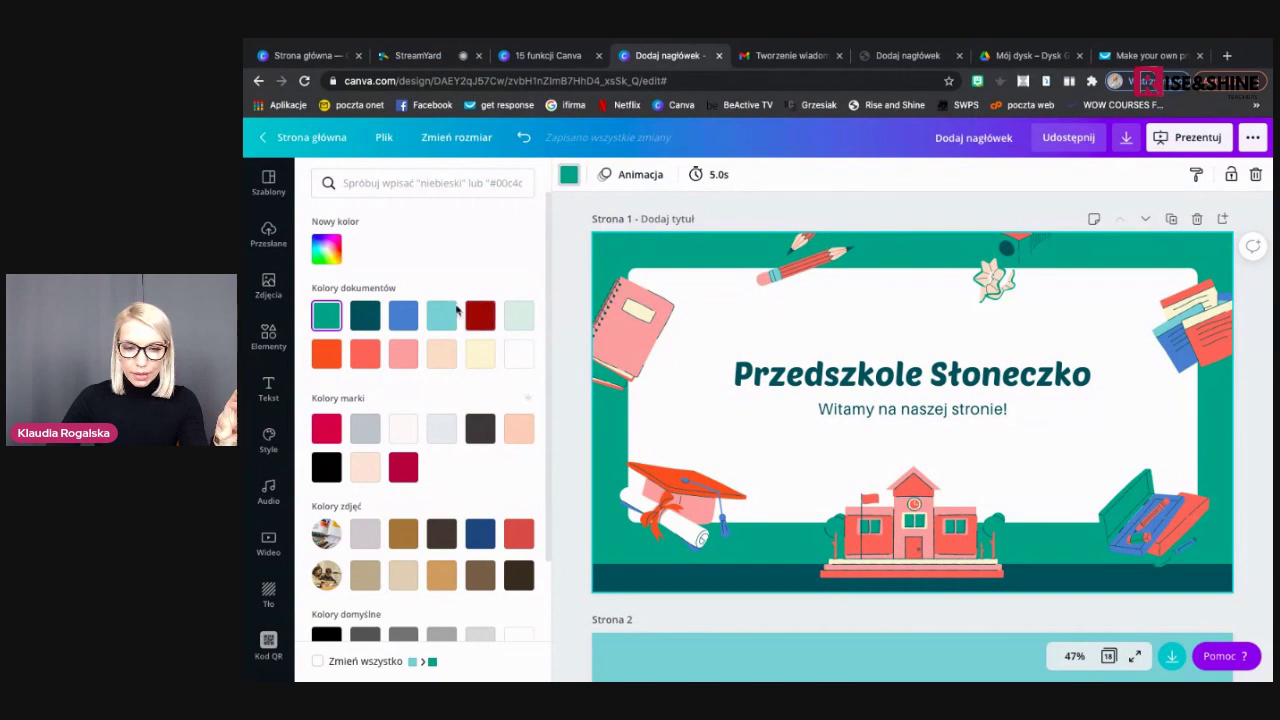
pyautogui.click(446, 320)
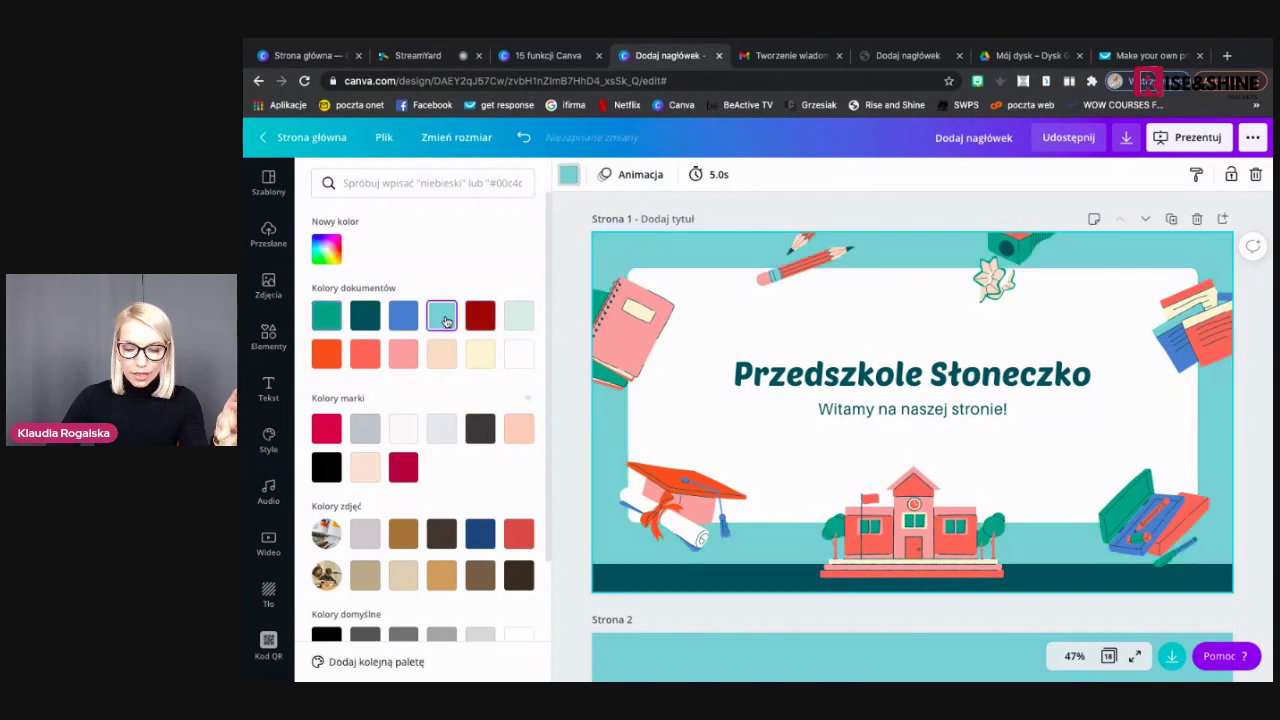
pyautogui.click(326, 316)
# Delete the pink notebook illustration, then undo to restore it
pyautogui.click(603, 333)
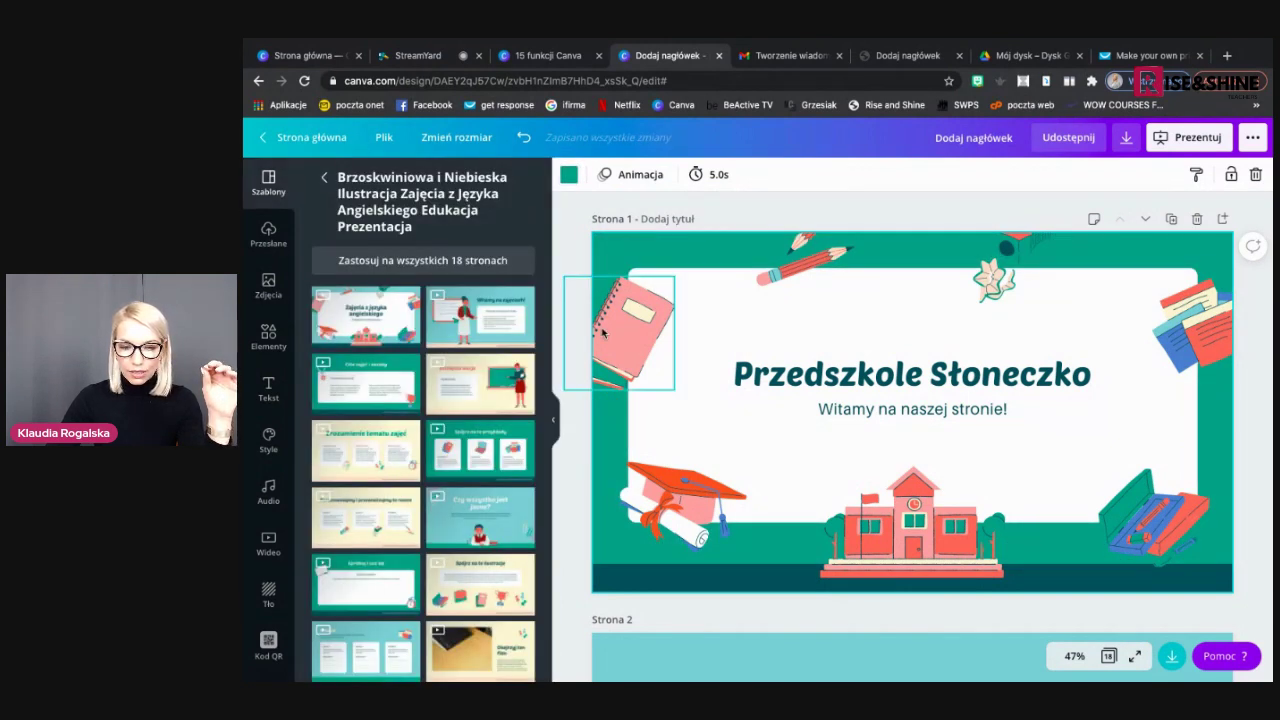
pyautogui.press('Delete')
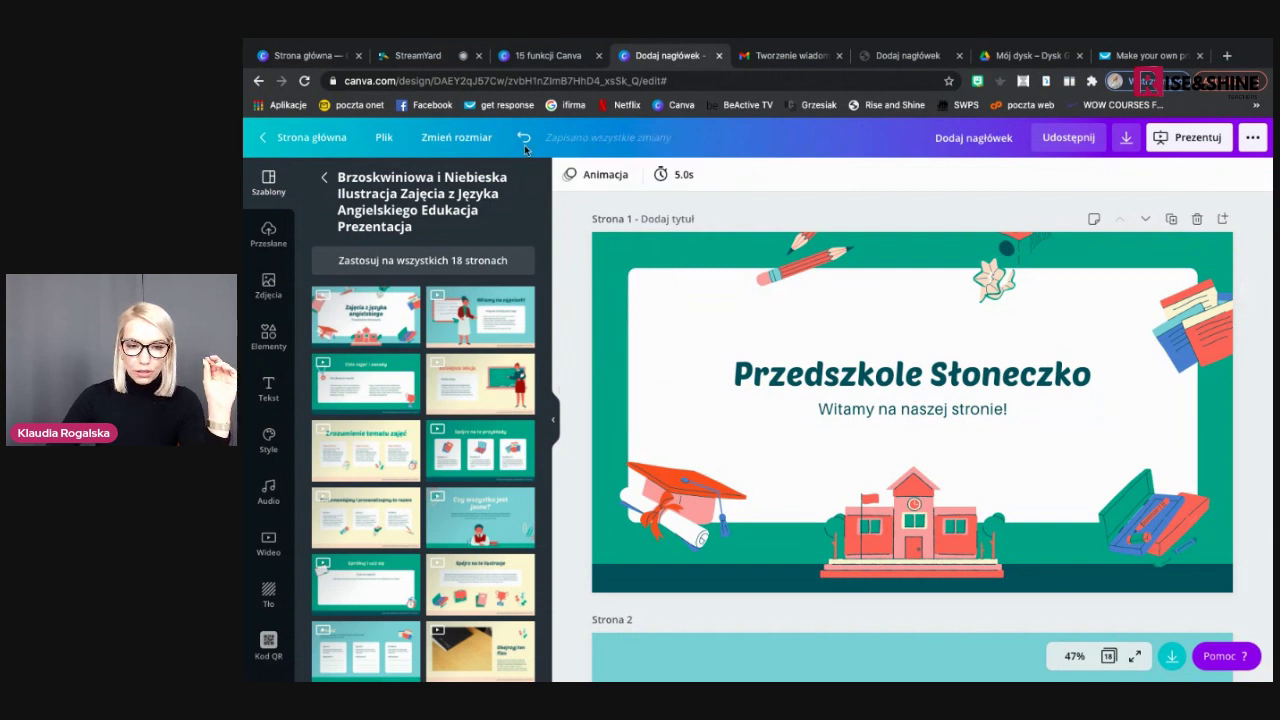
pyautogui.click(524, 145)
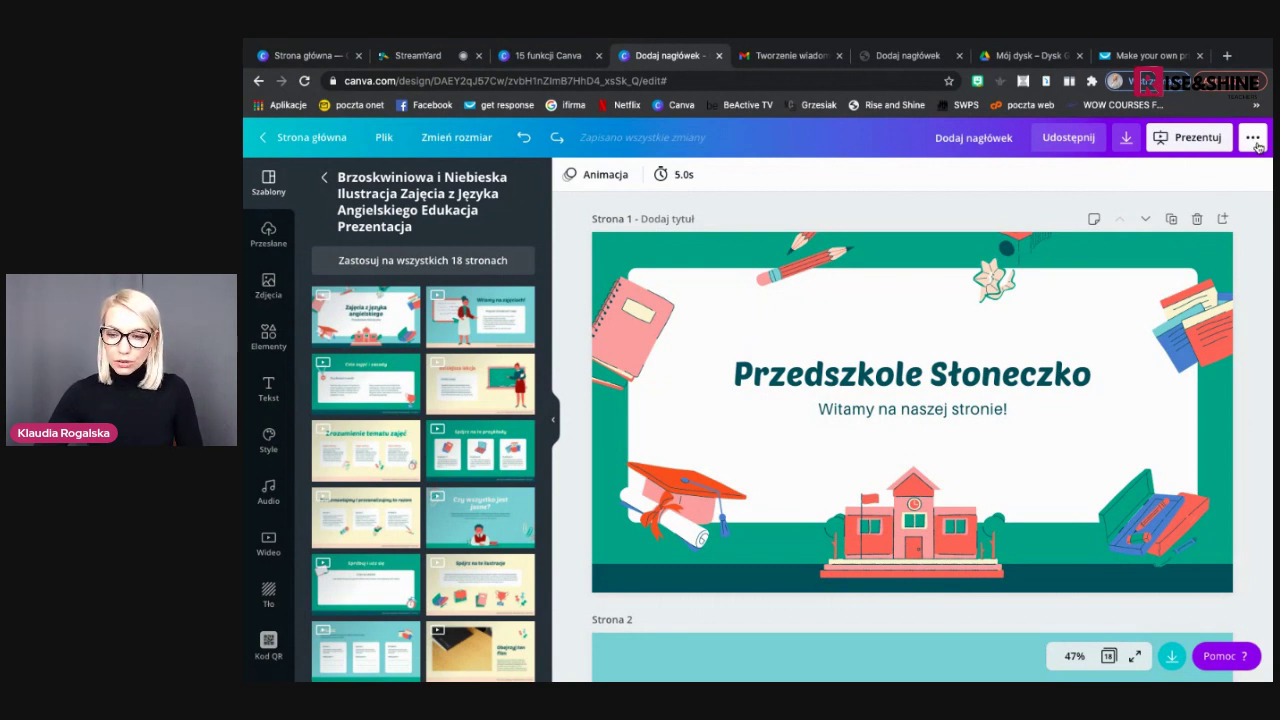
# Choose to publish the design as a website (Witryna)
pyautogui.click(1257, 144)
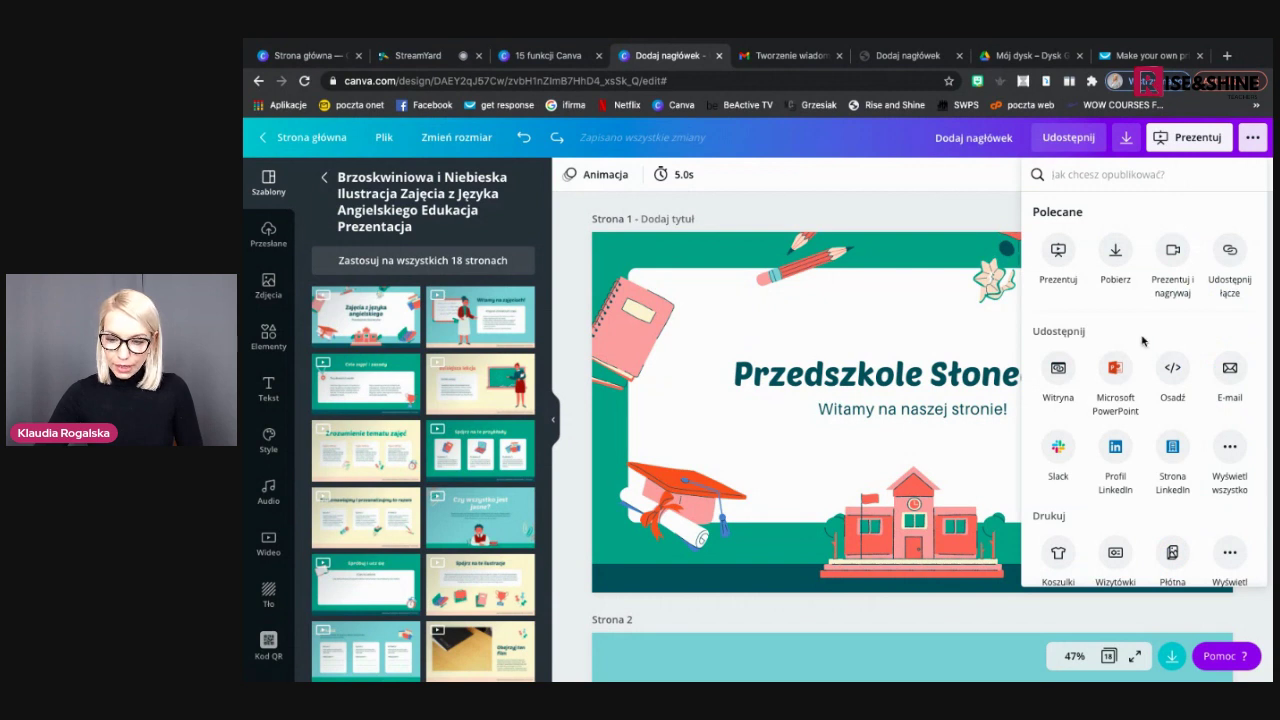
pyautogui.scroll(-2, 1145, 360)
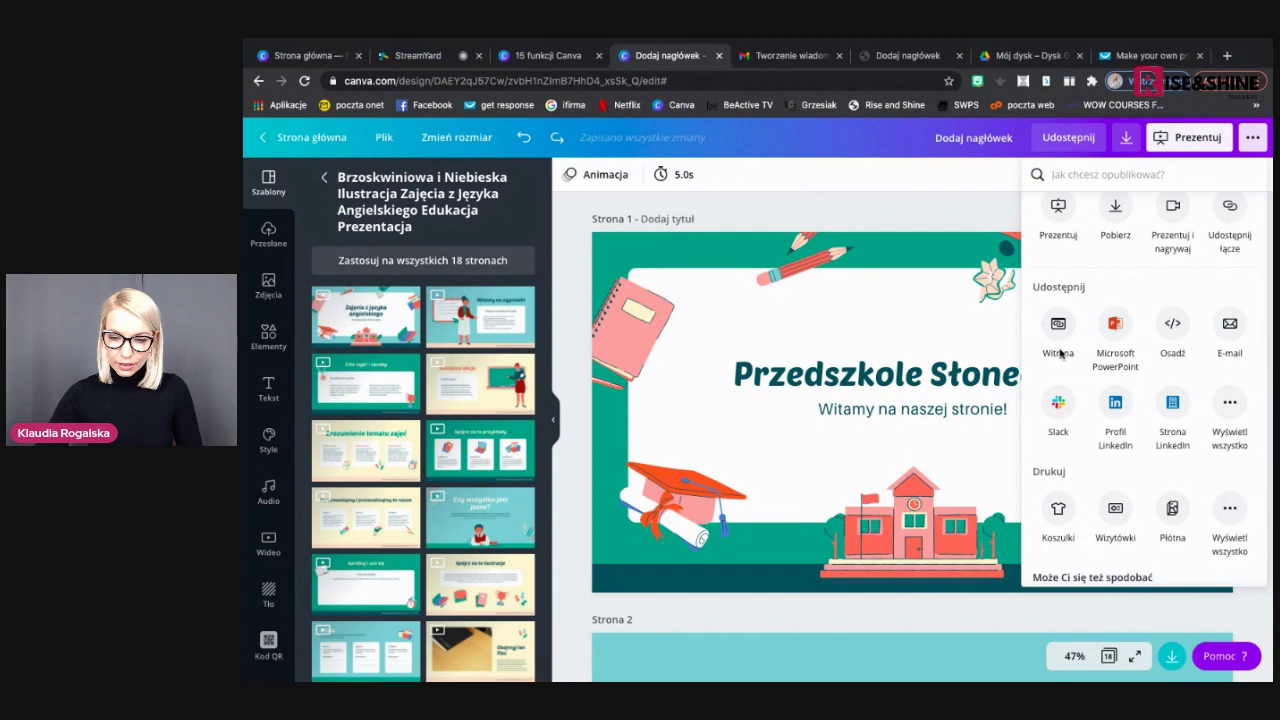
pyautogui.scroll(2, 1100, 310)
pyautogui.scroll(5, 1100, 310)
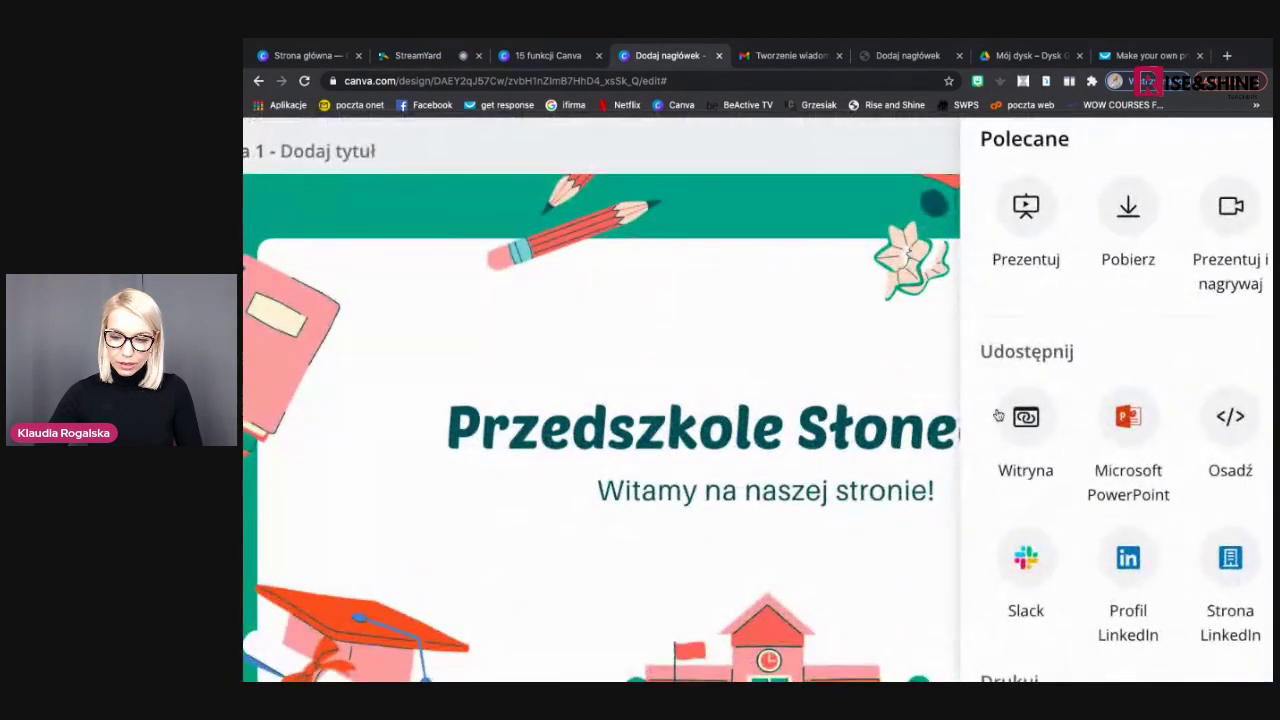
pyautogui.click(1024, 434)
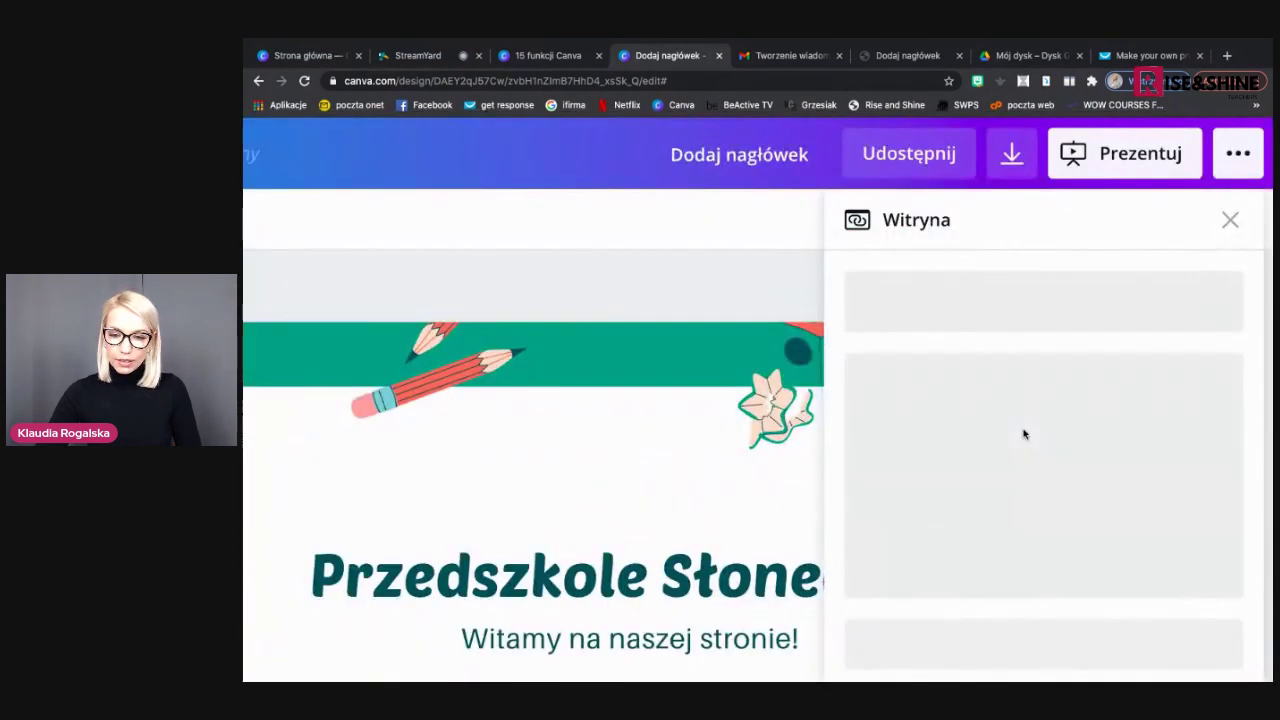
# Select the Nawigacja klasyczna web style and open the website preview in a new tab
pyautogui.scroll(-5, 1024, 434)
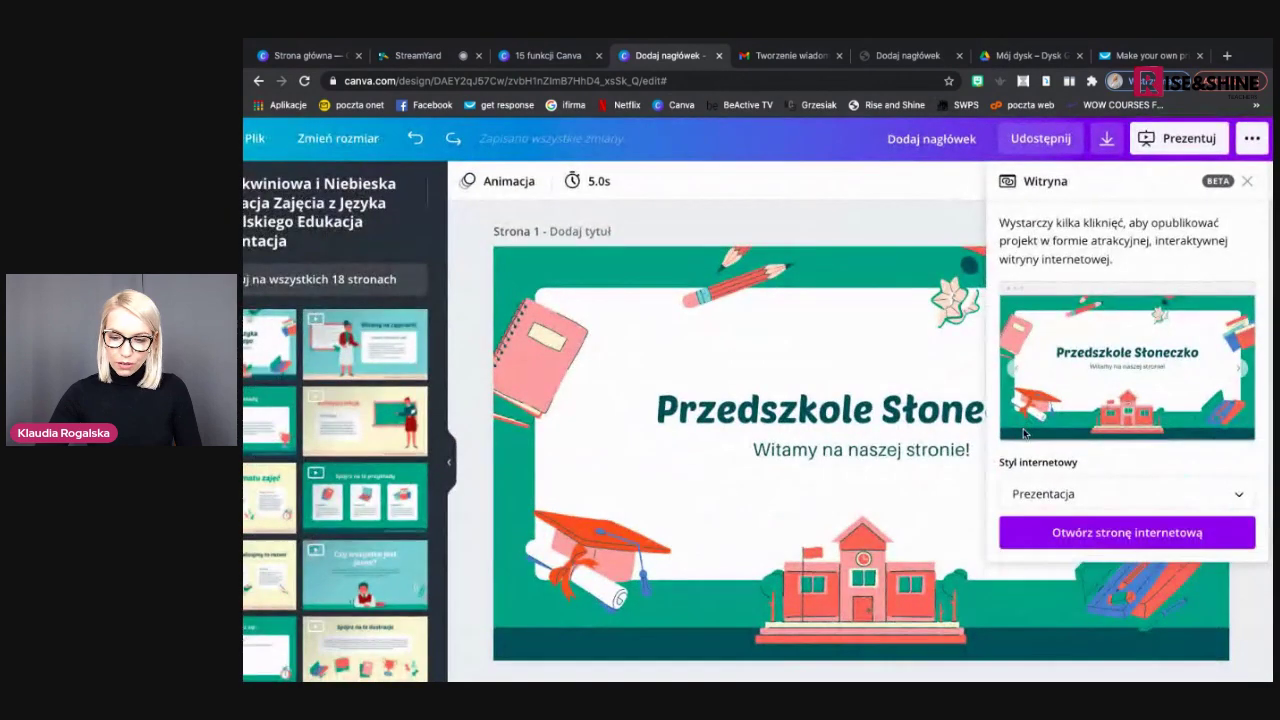
pyautogui.scroll(-1, 1017, 429)
pyautogui.click(1055, 449)
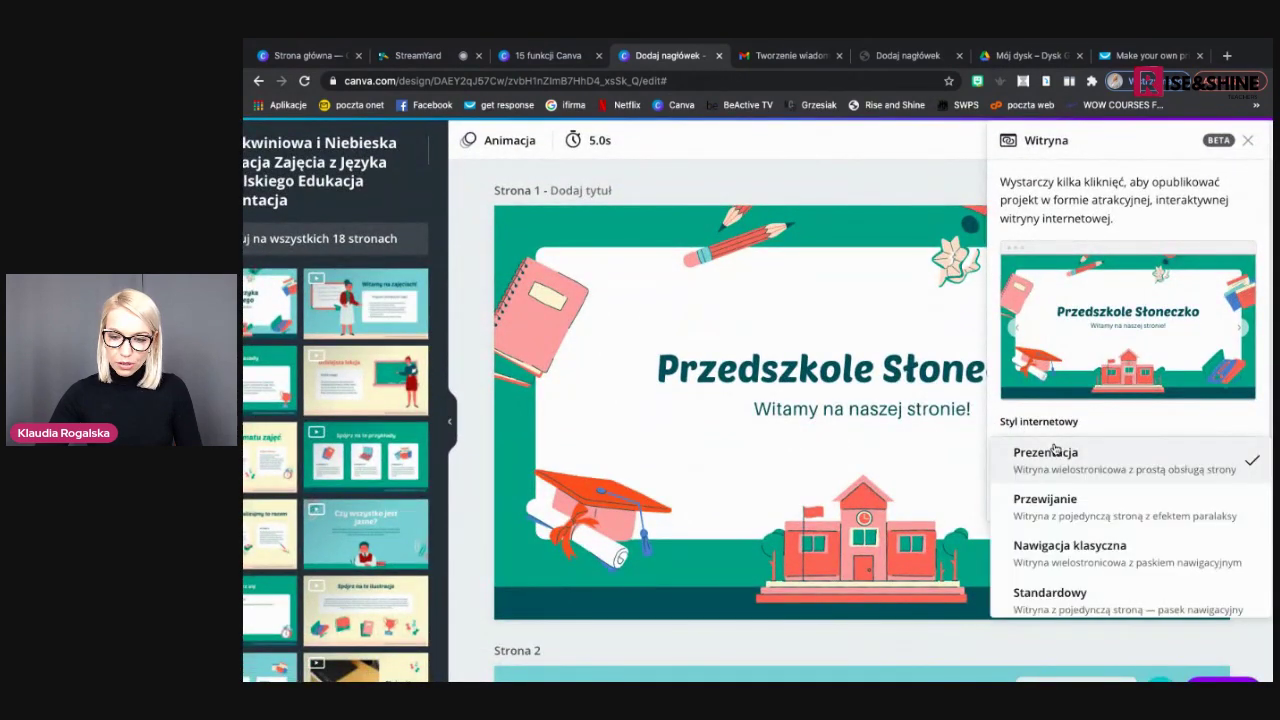
pyautogui.scroll(-1, 1045, 530)
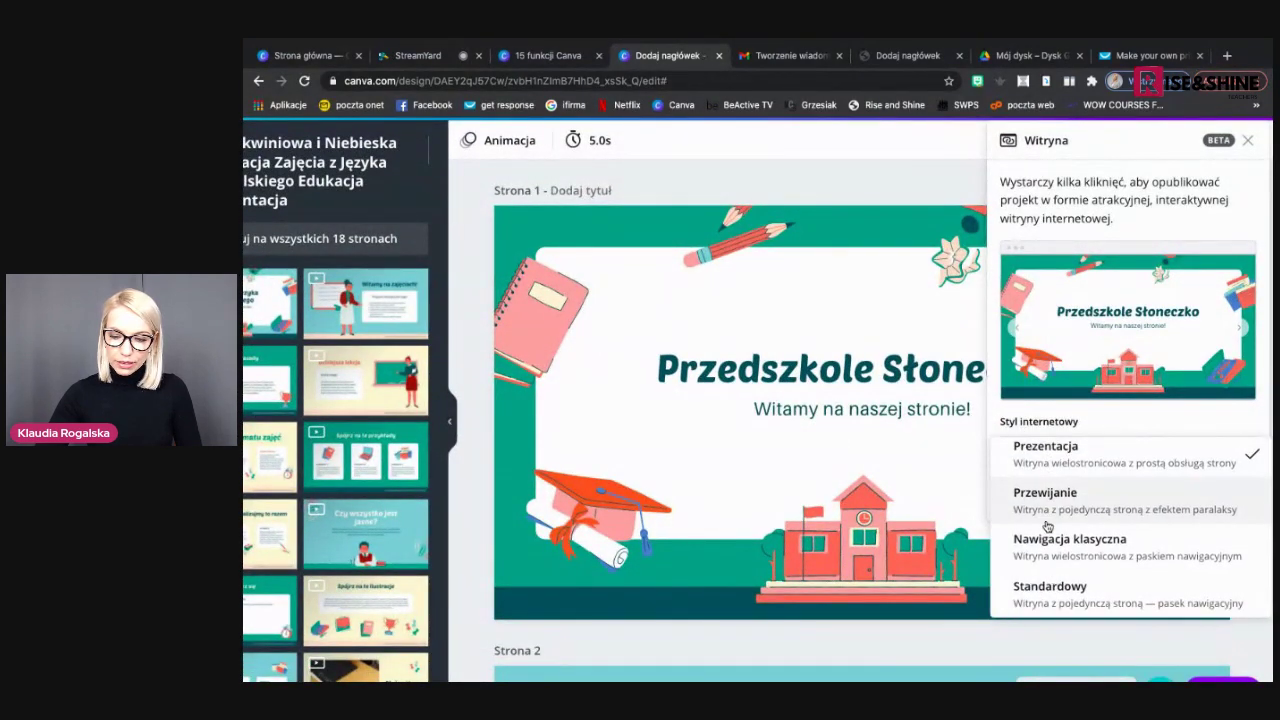
pyautogui.click(1046, 544)
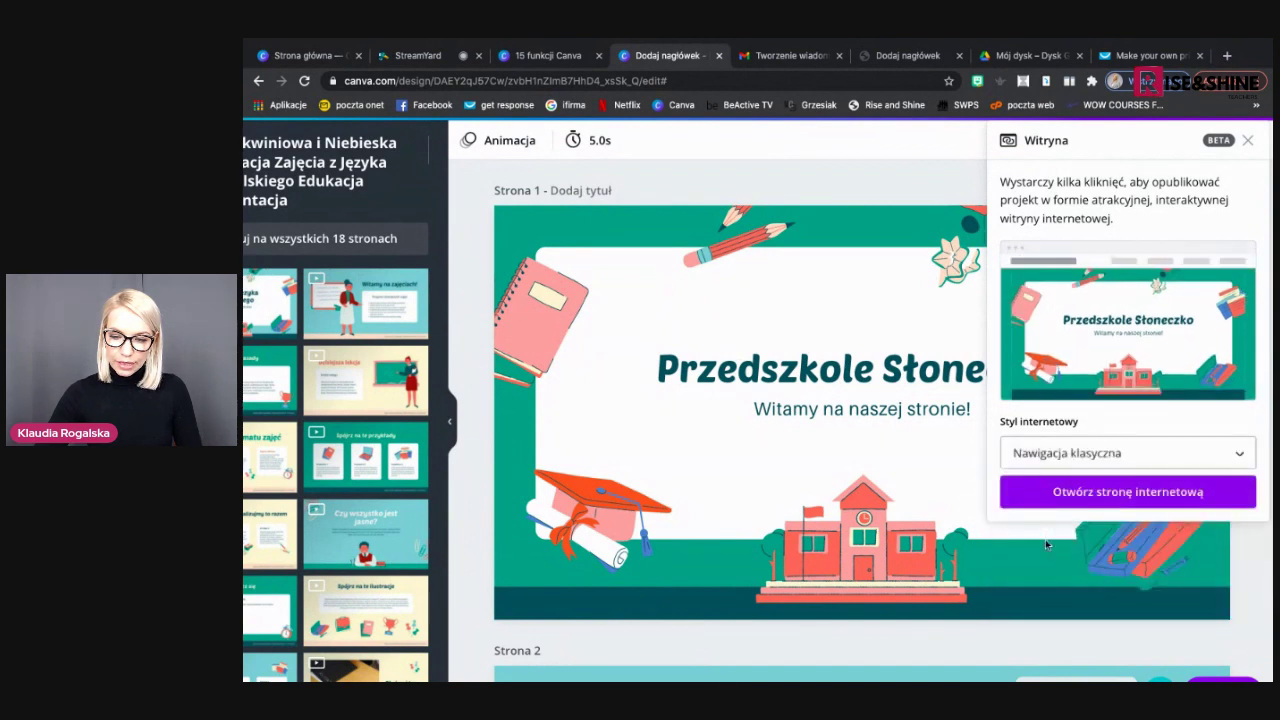
pyautogui.click(1100, 496)
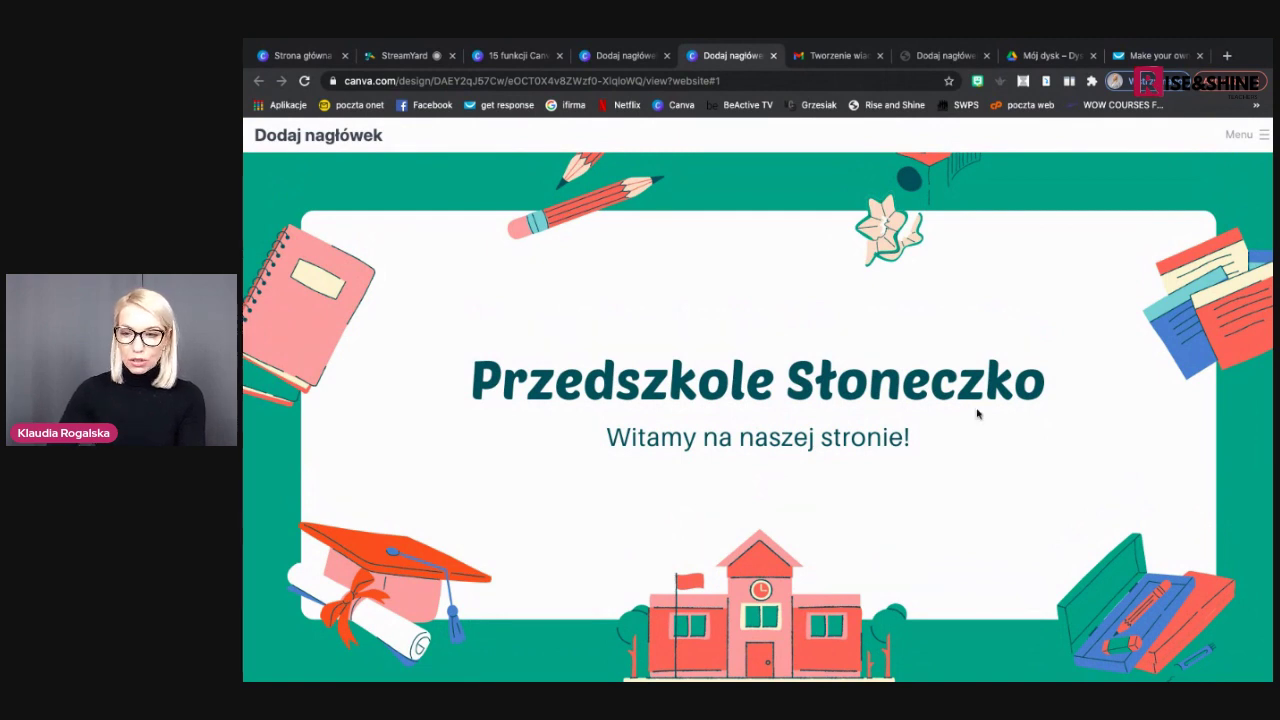
# Use the site's Menu to visit the Nasi nauczyciele section, then return to the home section
pyautogui.click(1263, 137)
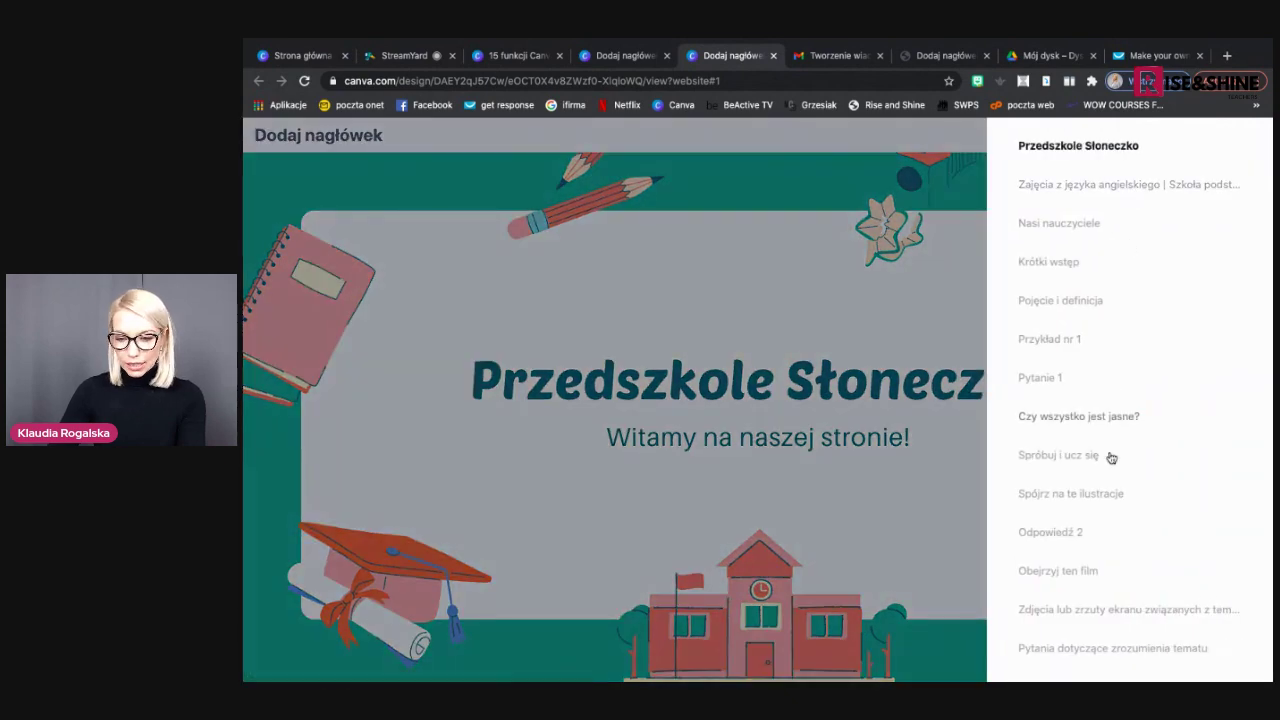
pyautogui.scroll(-3, 1108, 531)
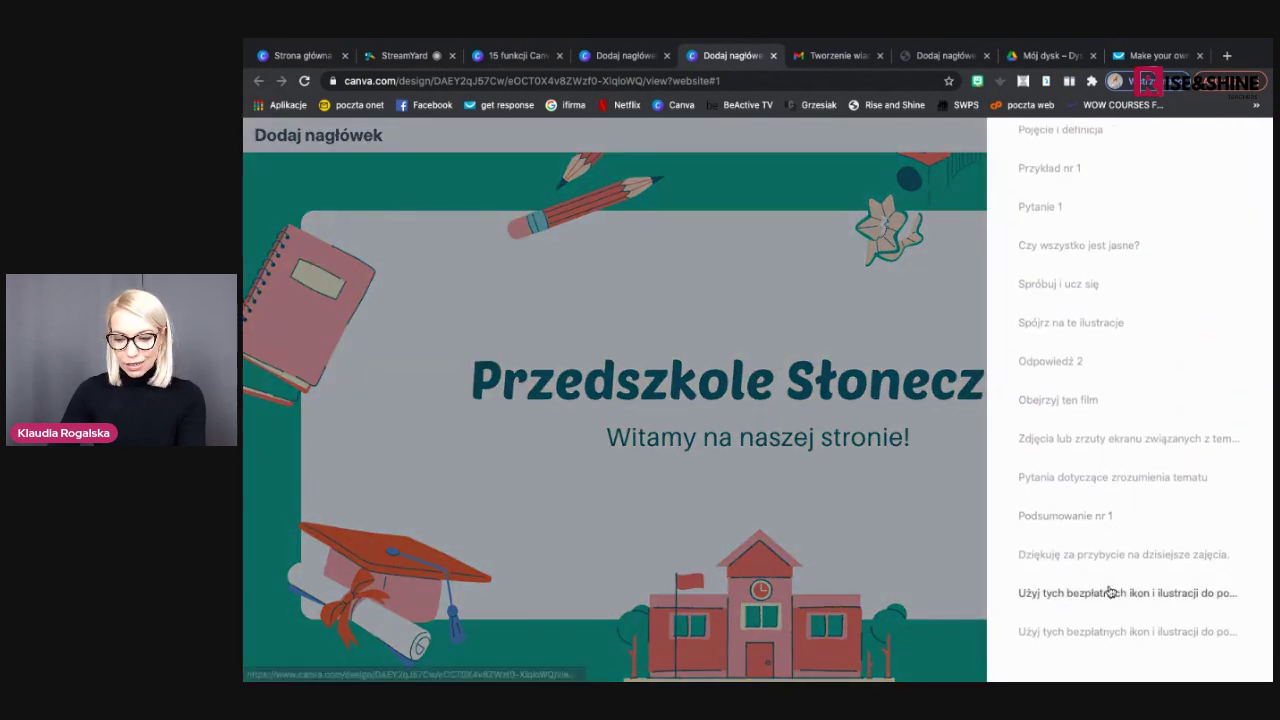
pyautogui.scroll(3, 1068, 219)
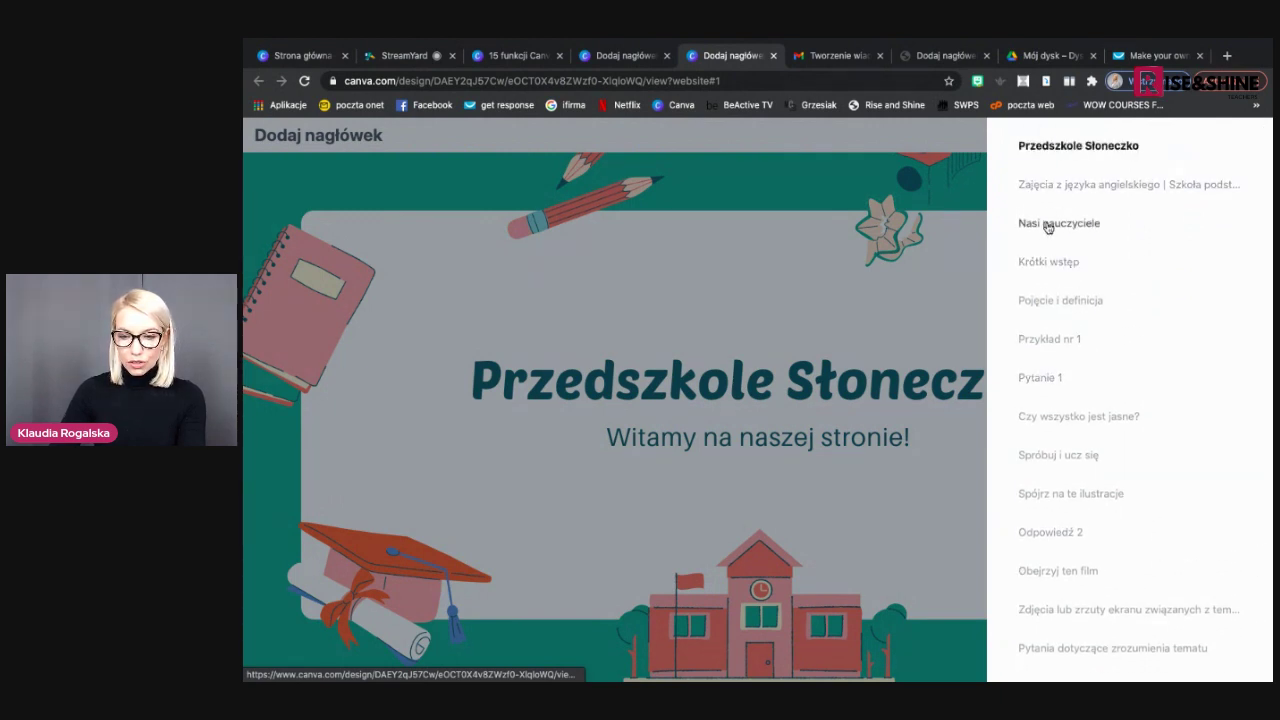
pyautogui.scroll(2, 1051, 229)
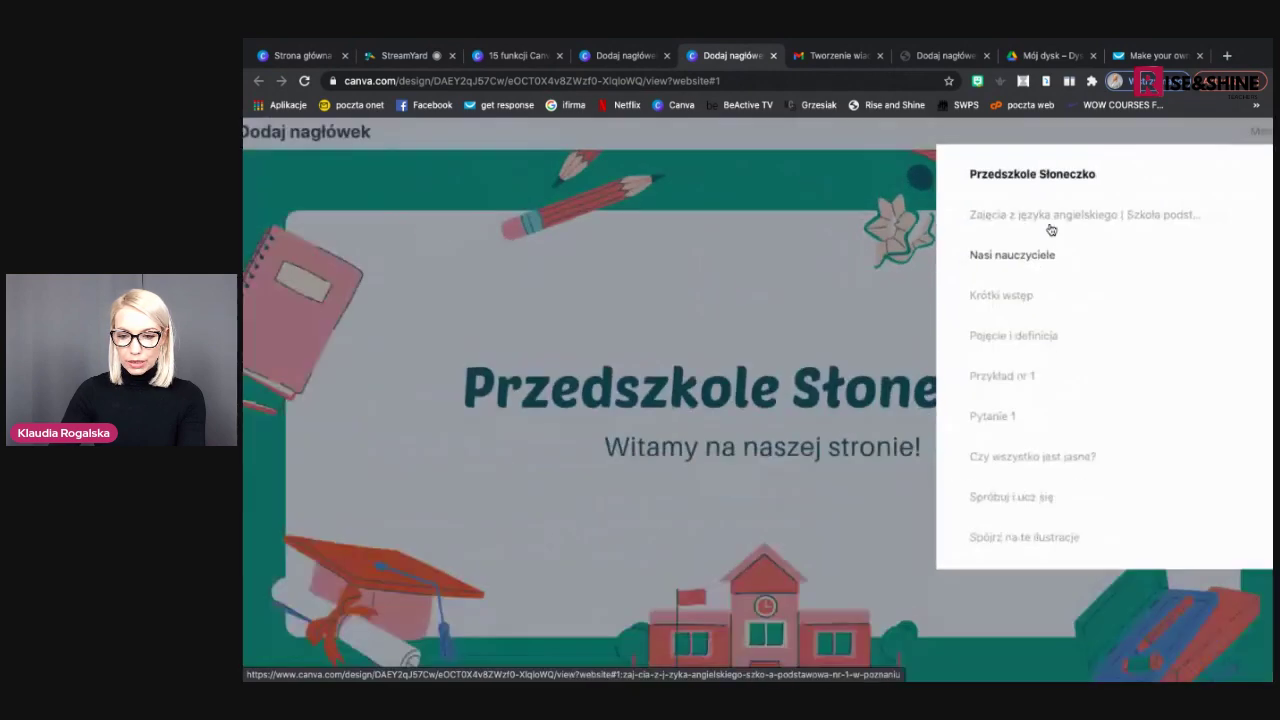
pyautogui.click(1065, 224)
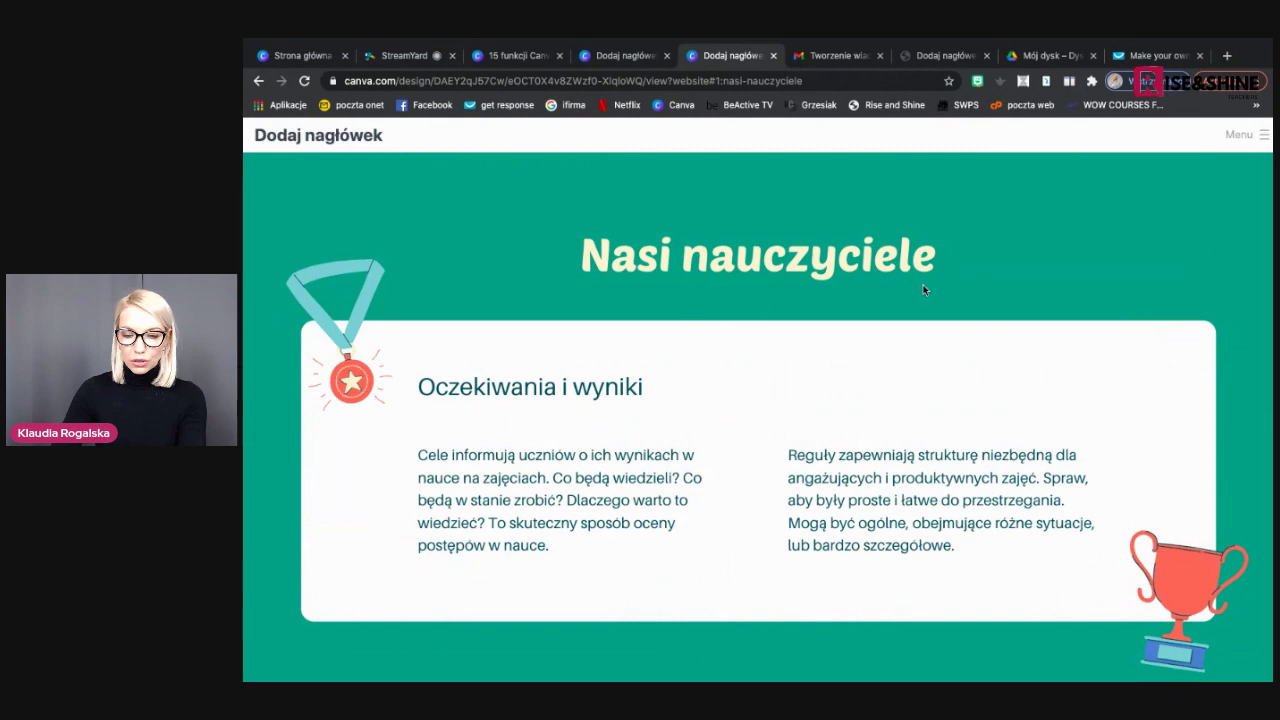
pyautogui.click(308, 140)
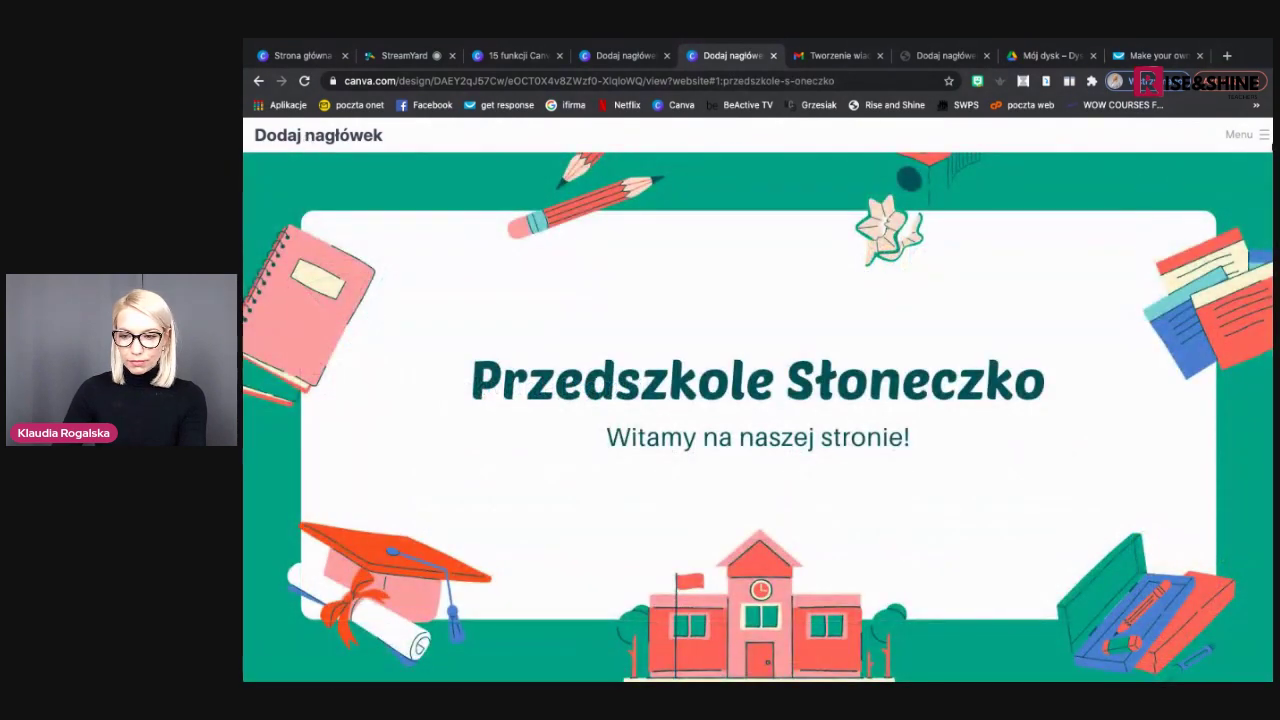
# Visit the Krótki wstęp section, return home, and select the website's address
pyautogui.click(1261, 138)
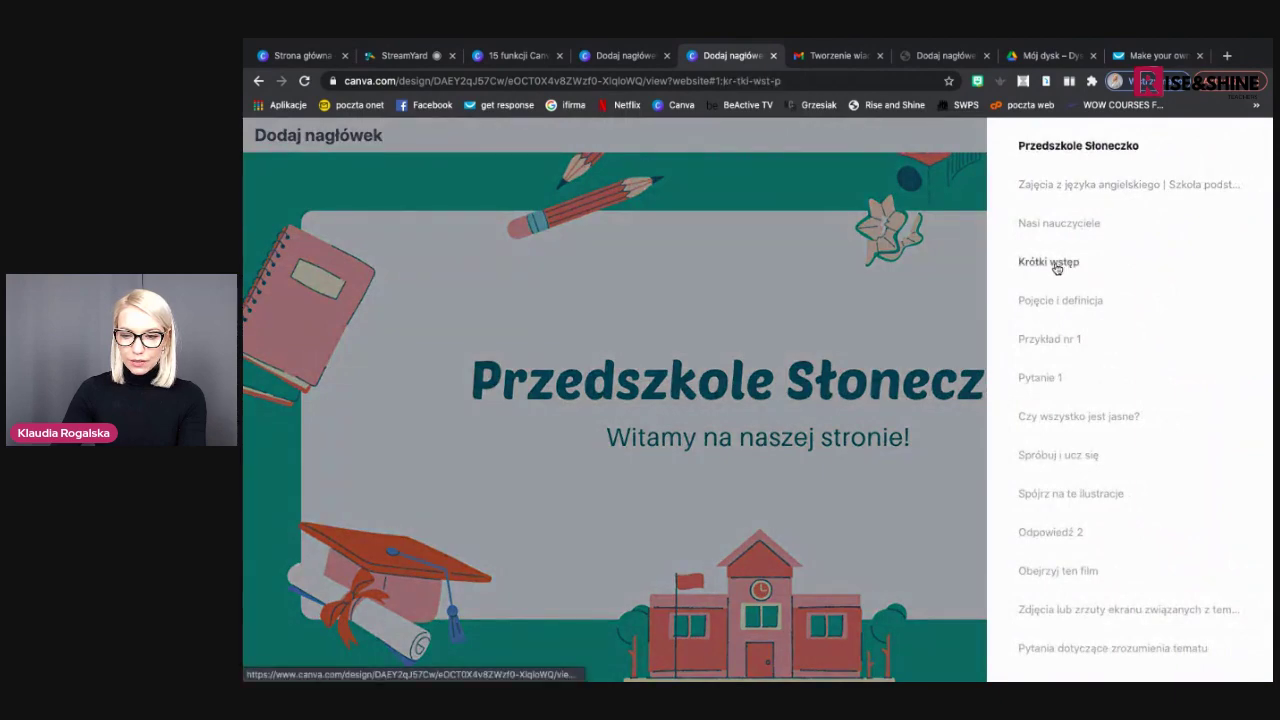
pyautogui.click(1098, 264)
pyautogui.click(338, 138)
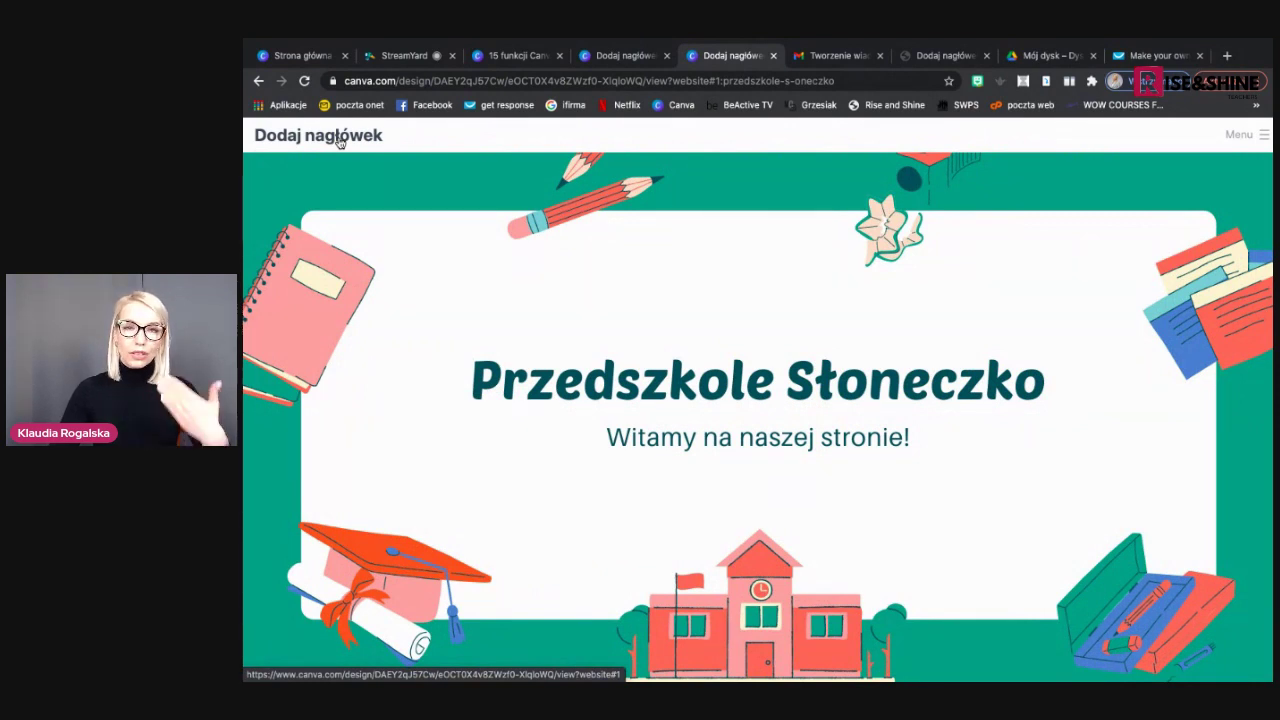
pyautogui.click(393, 78)
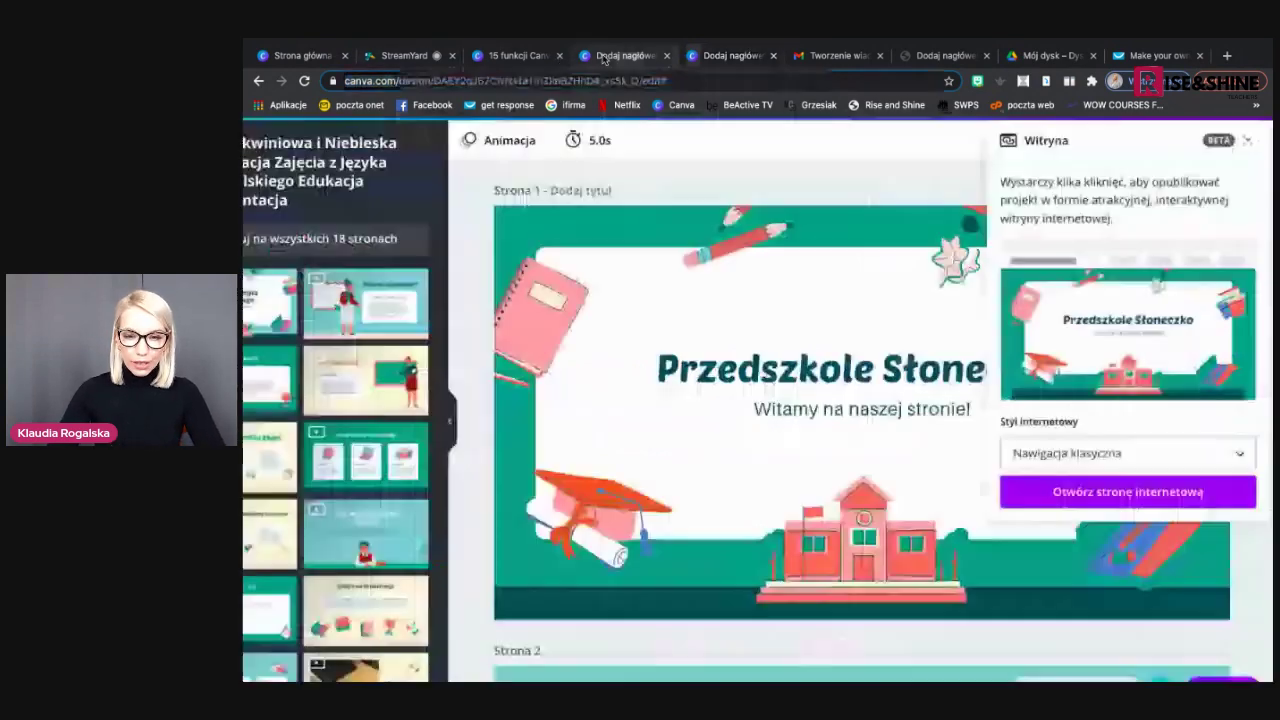
# Go back to the design editor and close the Witryna publishing panel
pyautogui.click(606, 56)
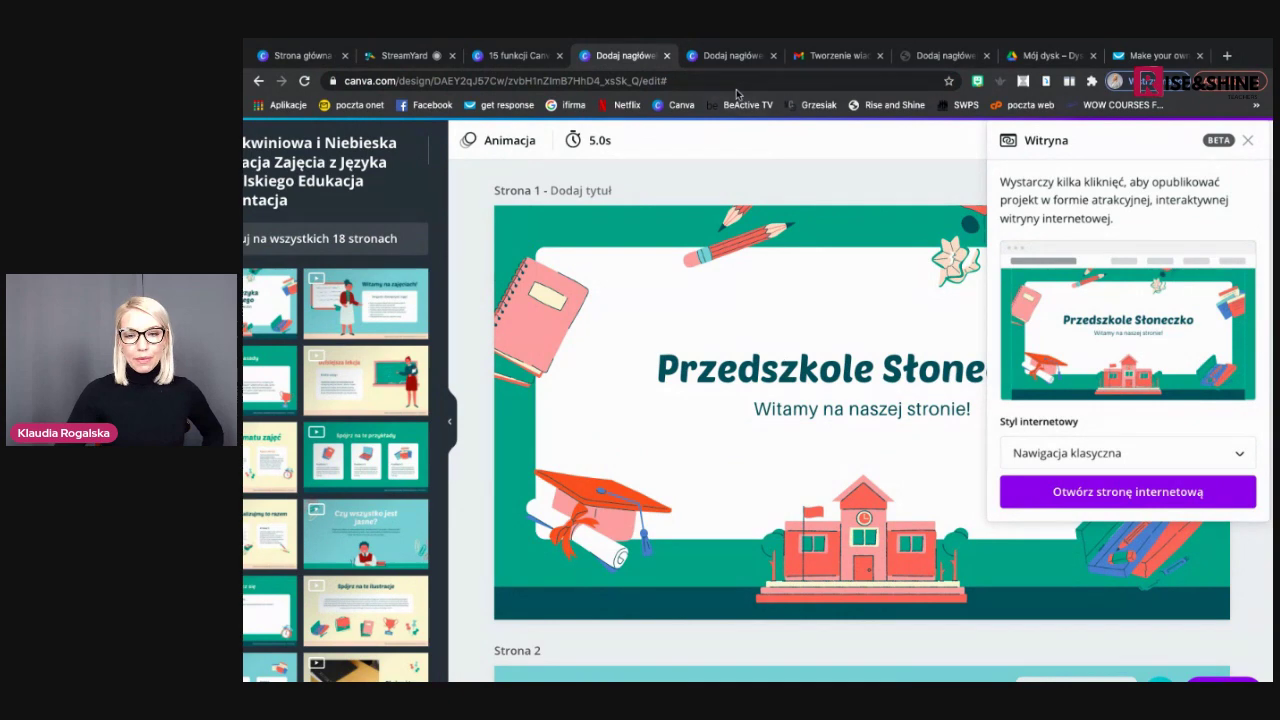
pyautogui.click(731, 58)
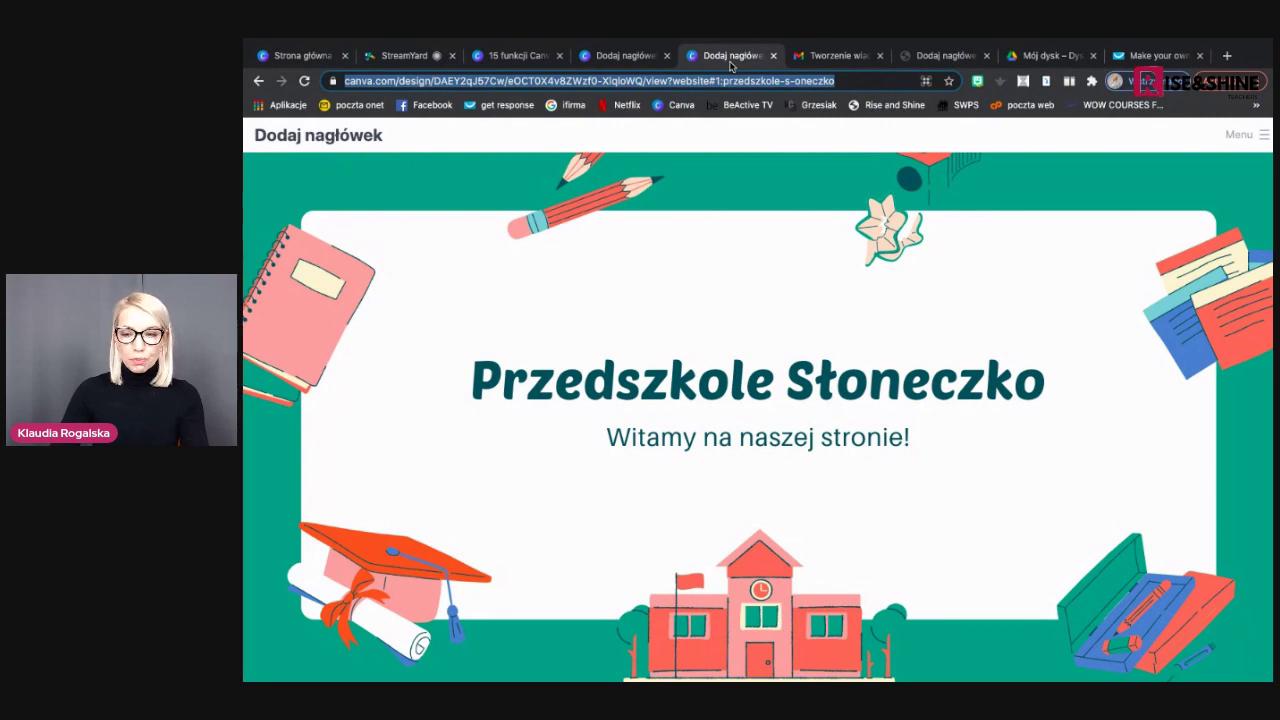
pyautogui.click(626, 57)
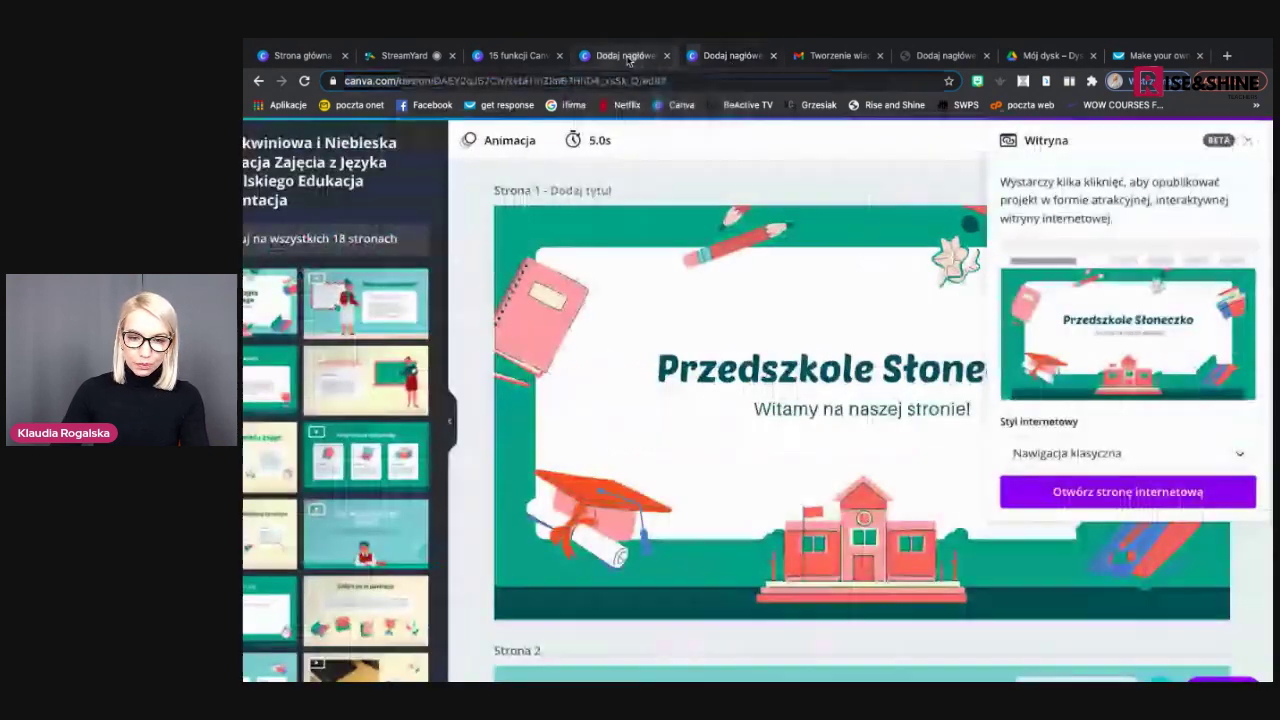
pyautogui.click(745, 183)
# Reveal a hidden StreamYard viewer comment, then advance 15 funkcji Canva to slide 9, Nagrywanie prezentacji
pyautogui.click(440, 50)
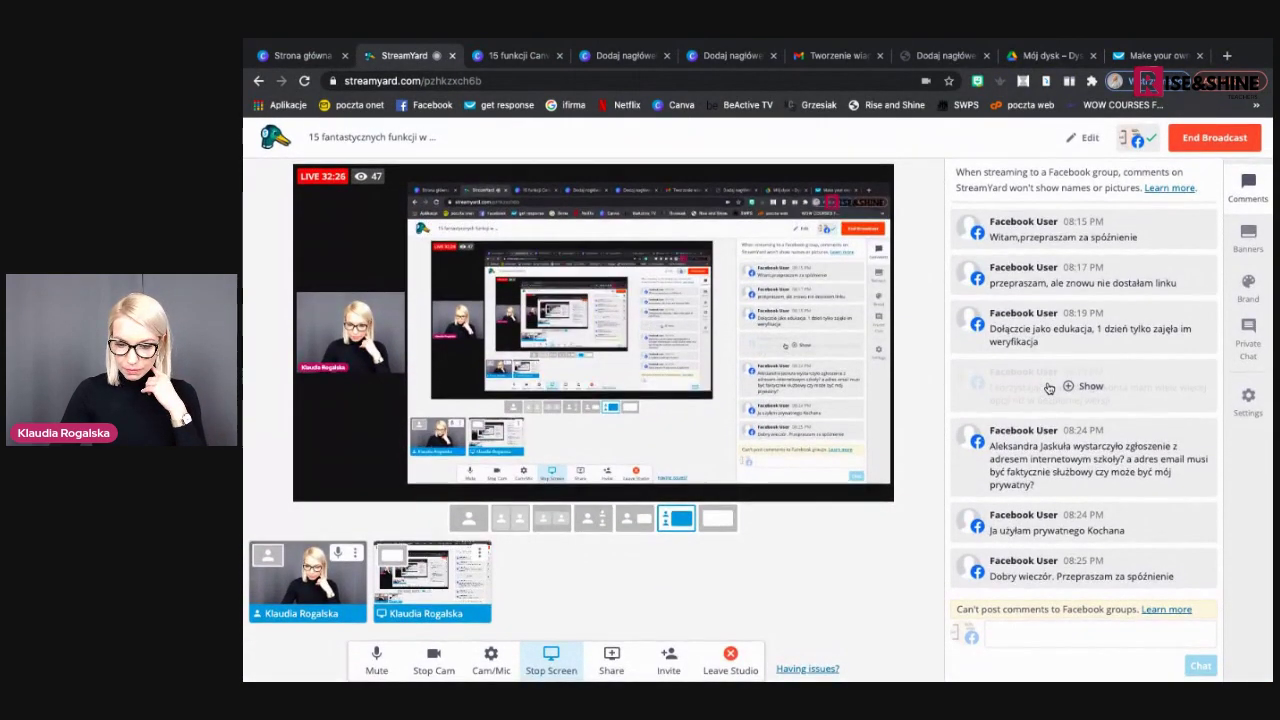
pyautogui.click(1078, 386)
pyautogui.click(517, 57)
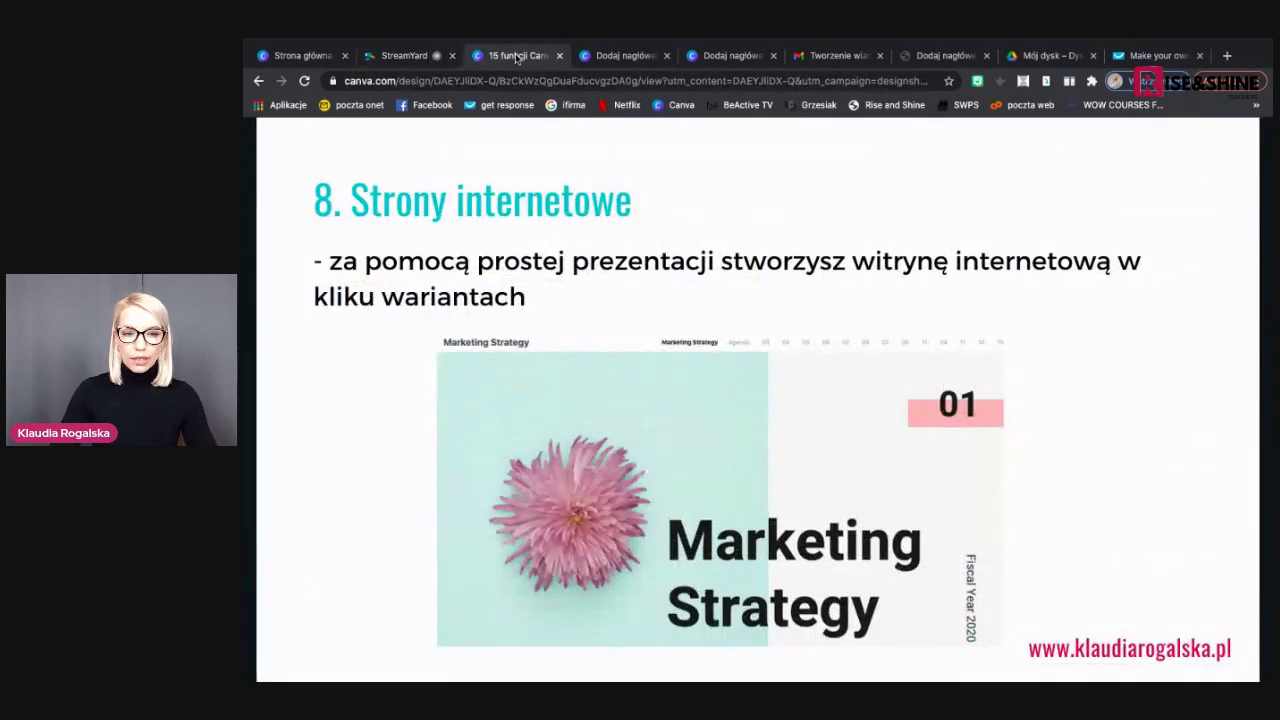
pyautogui.click(1232, 401)
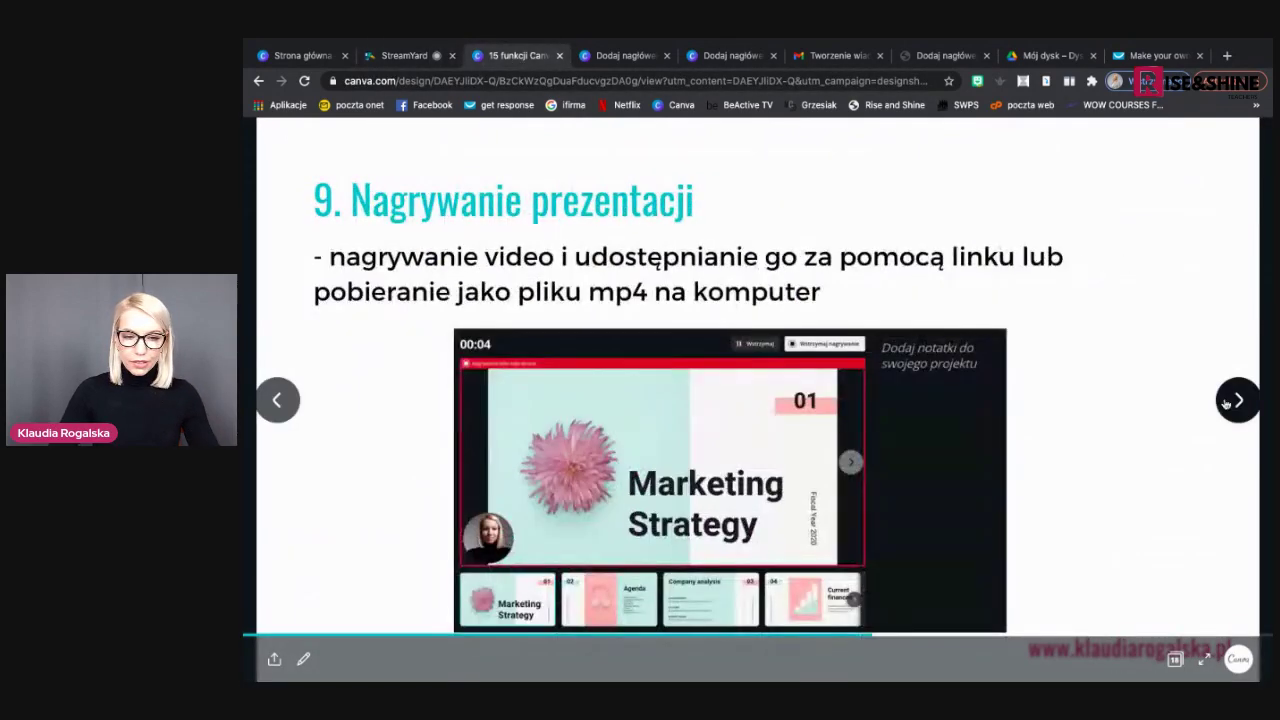
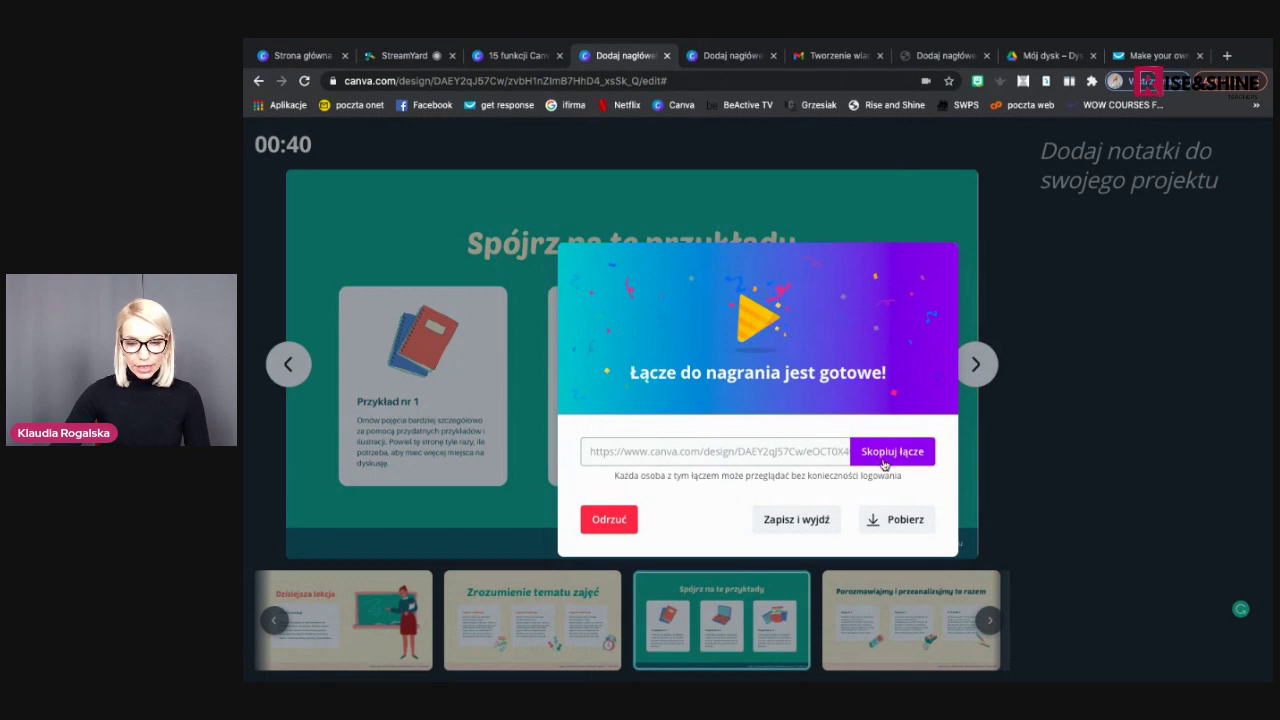
# Copy the recording's share link and load it in a new browser tab
pyautogui.click(887, 456)
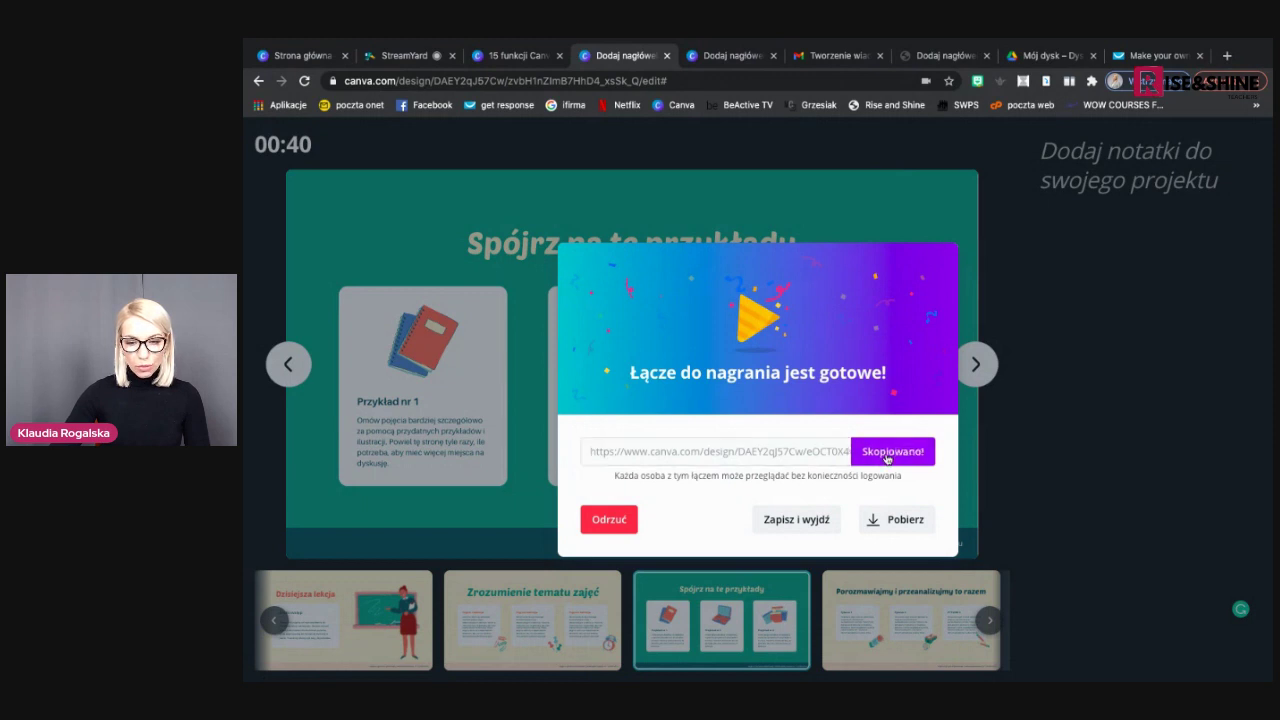
pyautogui.click(1227, 56)
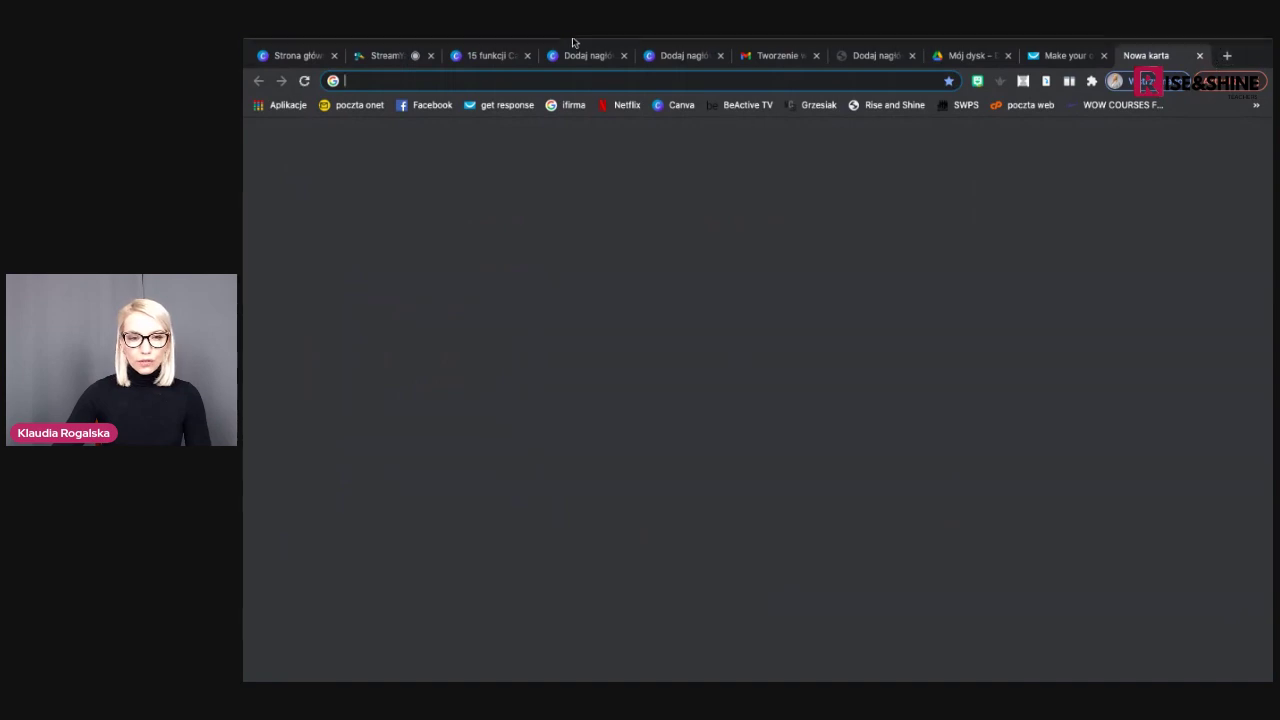
pyautogui.click(377, 45)
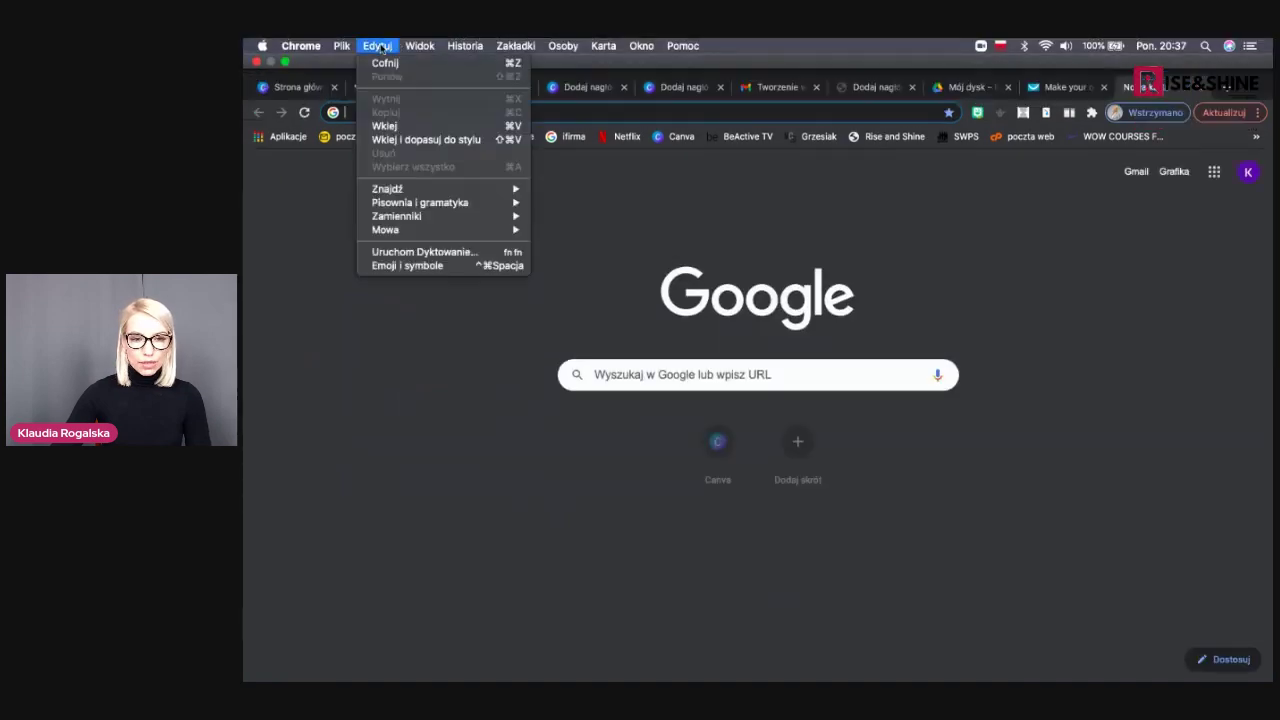
pyautogui.click(385, 125)
pyautogui.press('Return')
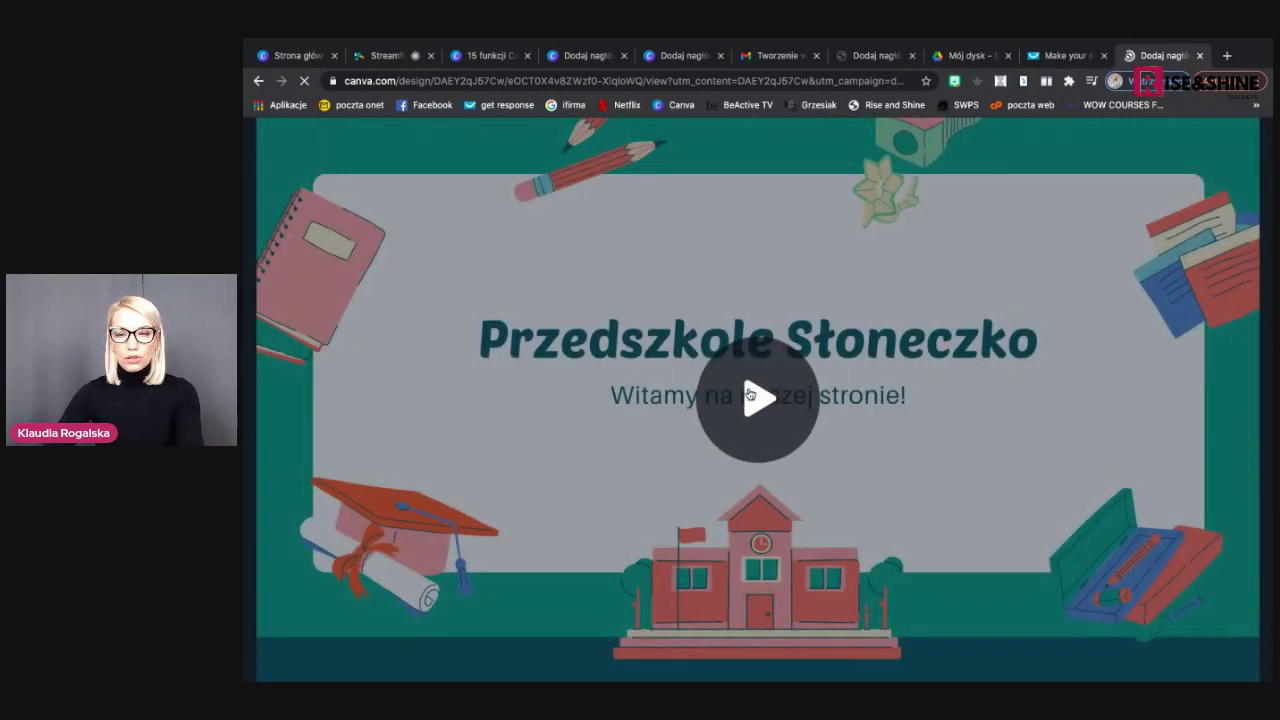
# Play and pause the Przedszkole Słoneczko recording, then close the preview tab
pyautogui.click(750, 395)
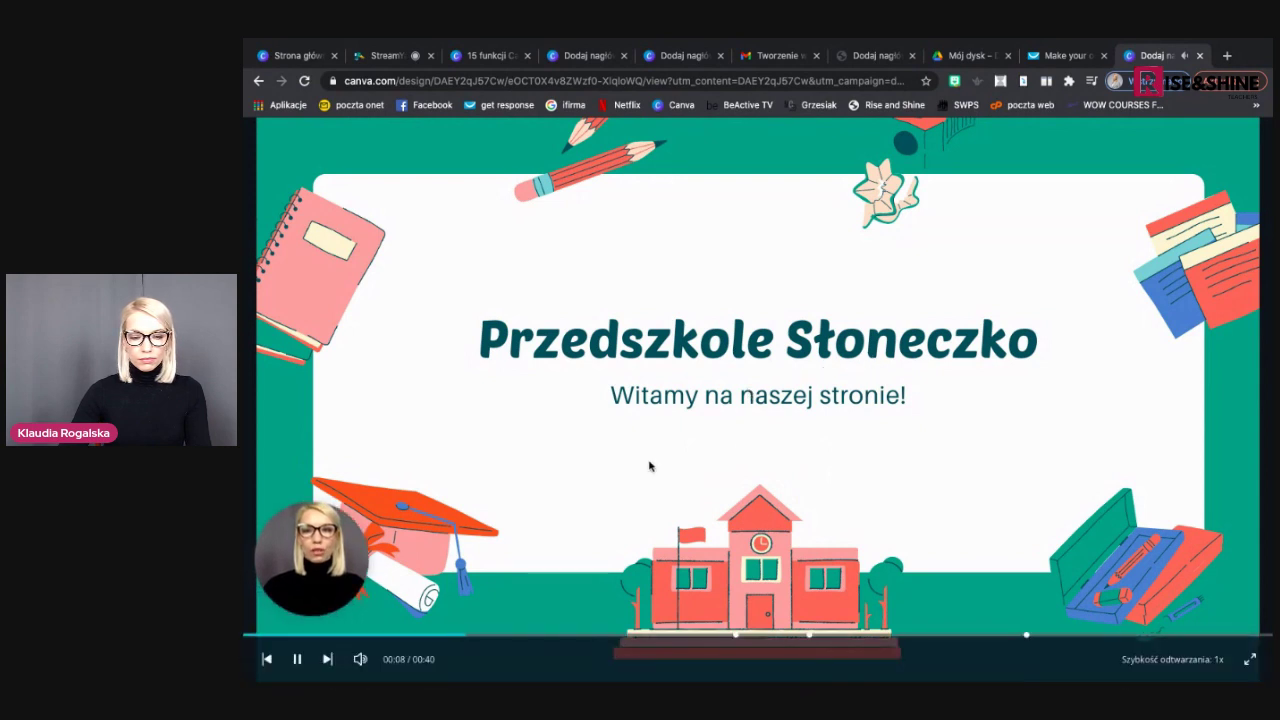
pyautogui.click(297, 660)
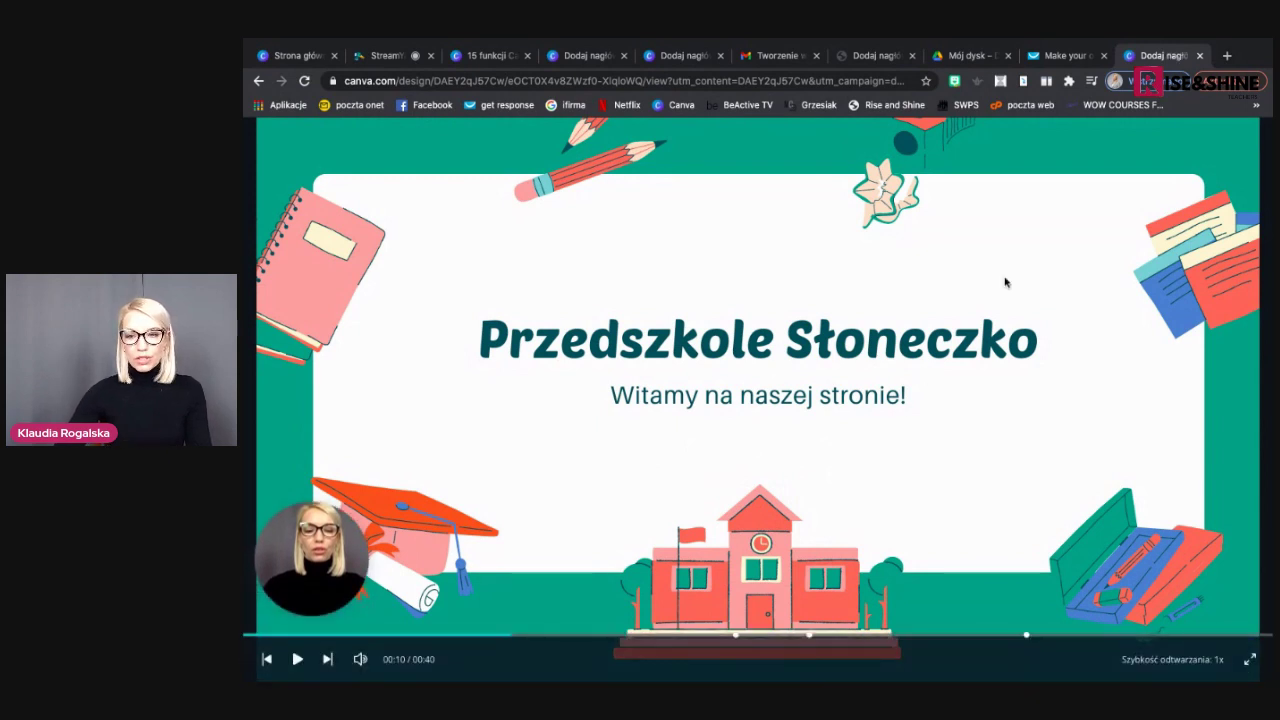
pyautogui.click(1199, 57)
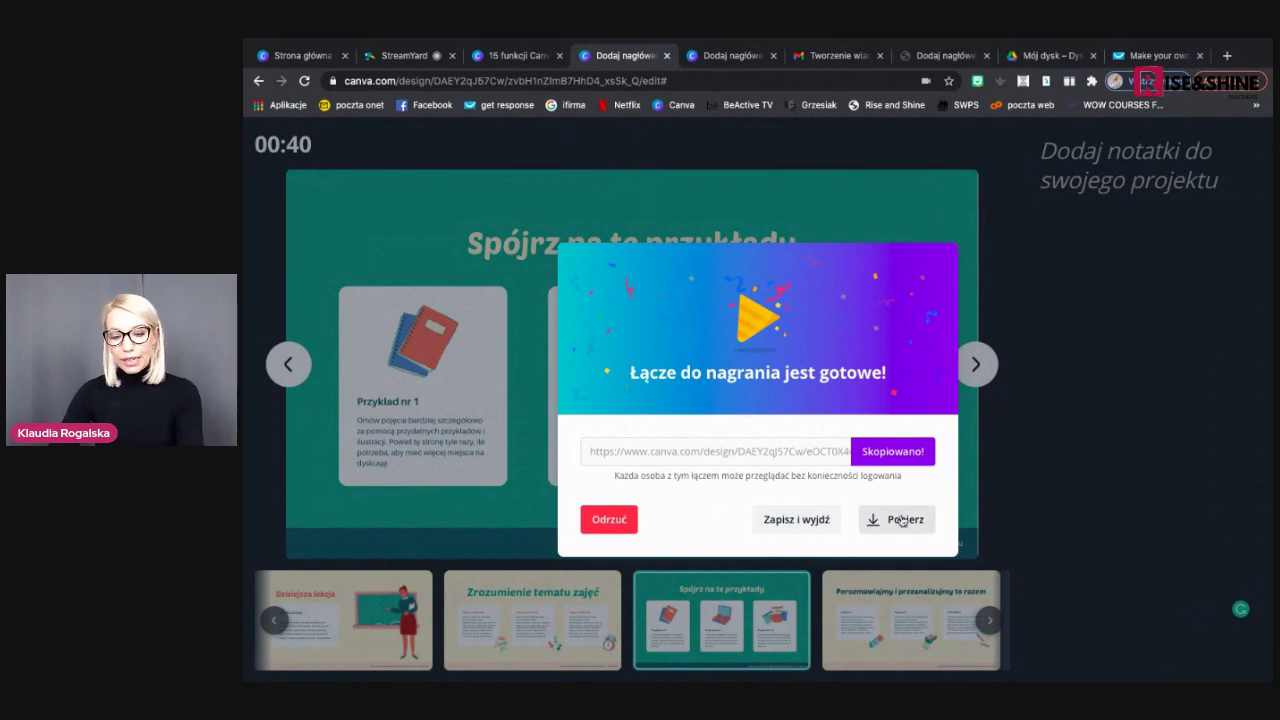
# Download the recording as an MP4 video
pyautogui.scroll(5, 902, 520)
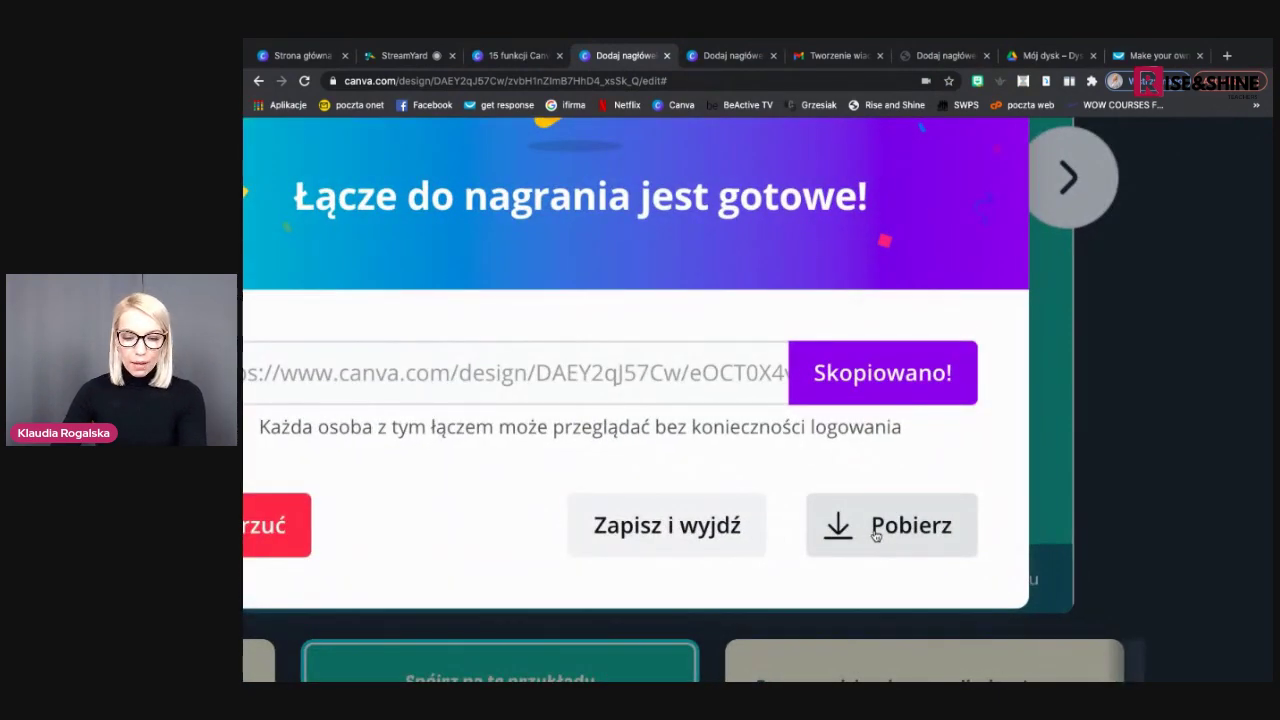
pyautogui.click(875, 537)
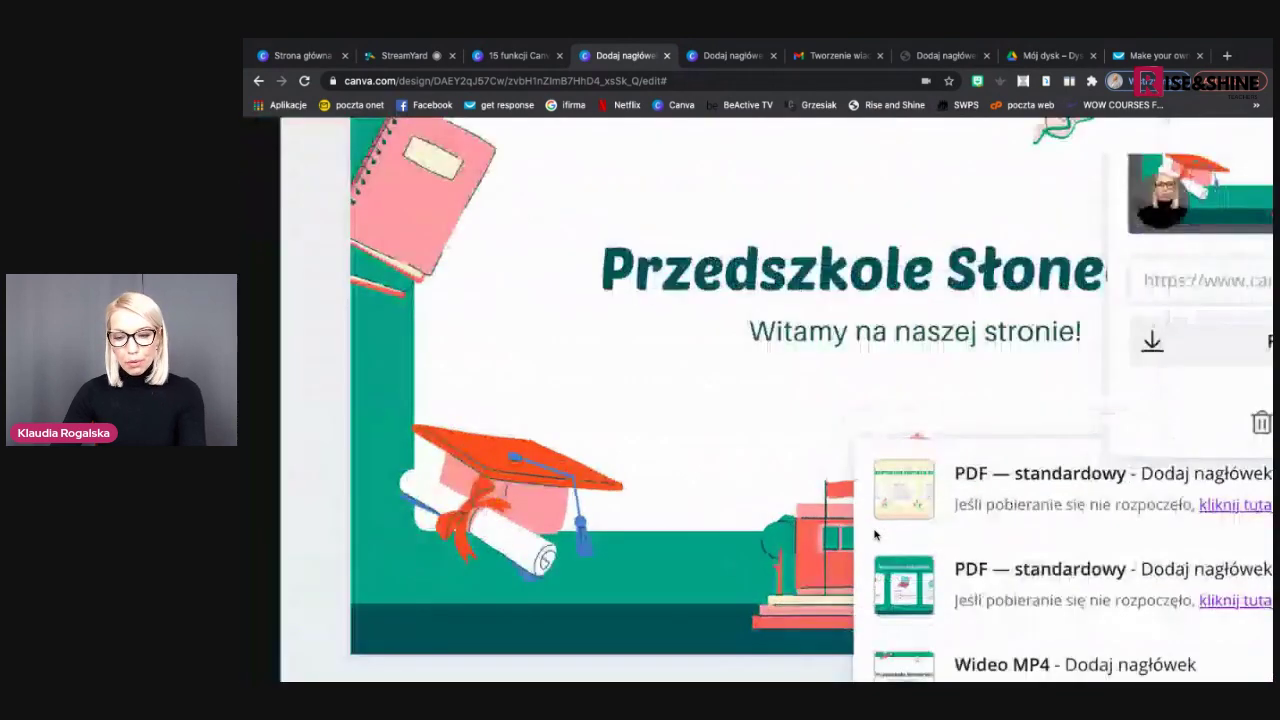
pyautogui.scroll(-5, 875, 537)
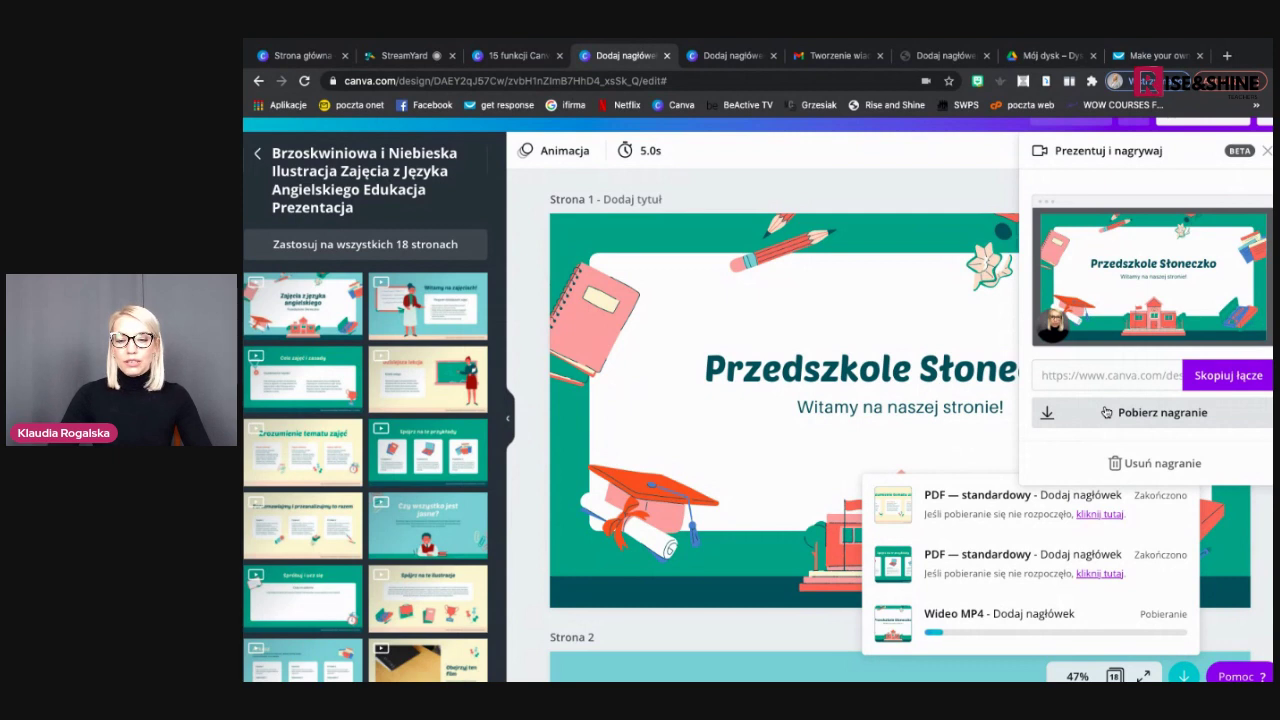
pyautogui.click(1106, 412)
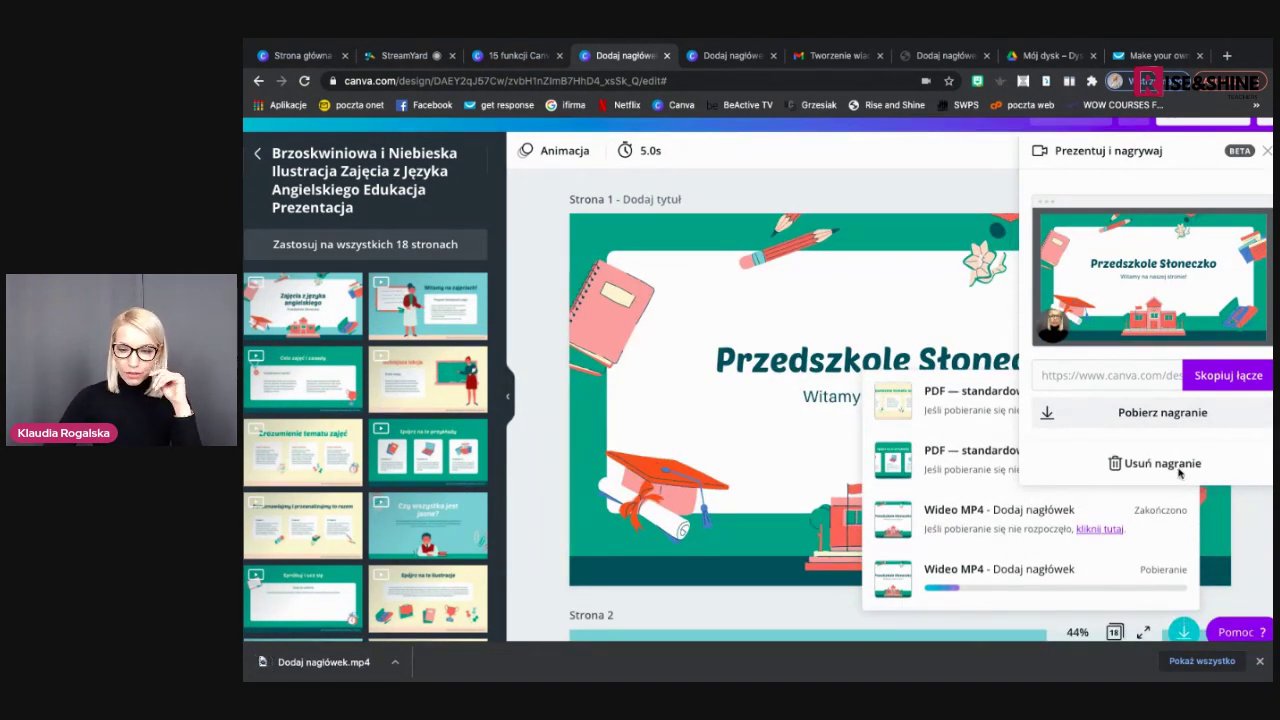
# Cancel deleting the recording and close the recording options
pyautogui.click(1180, 473)
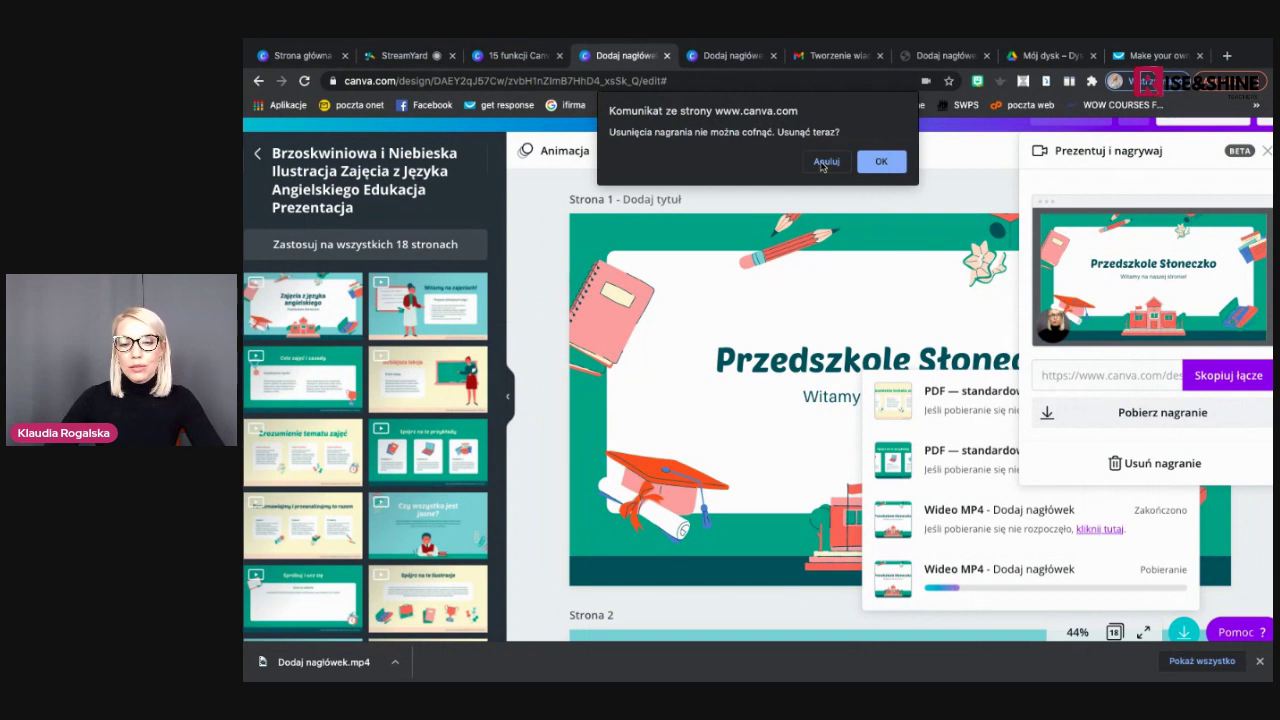
pyautogui.click(825, 162)
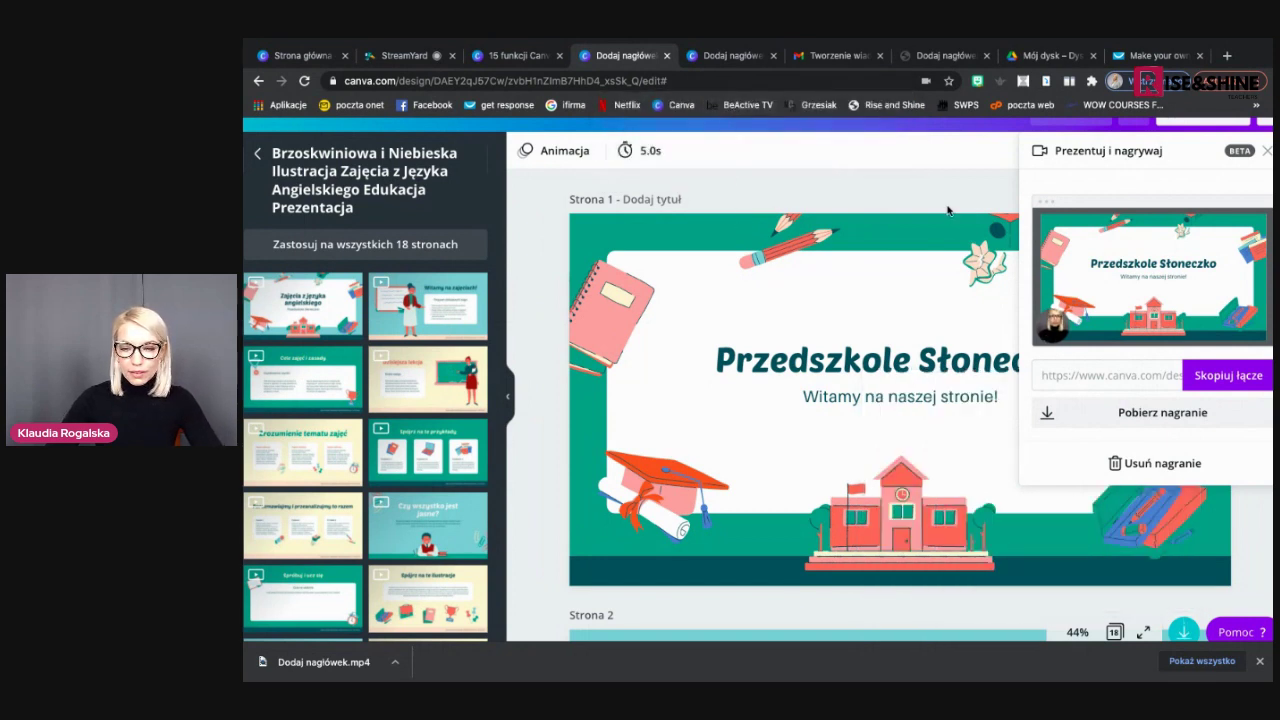
pyautogui.click(1266, 151)
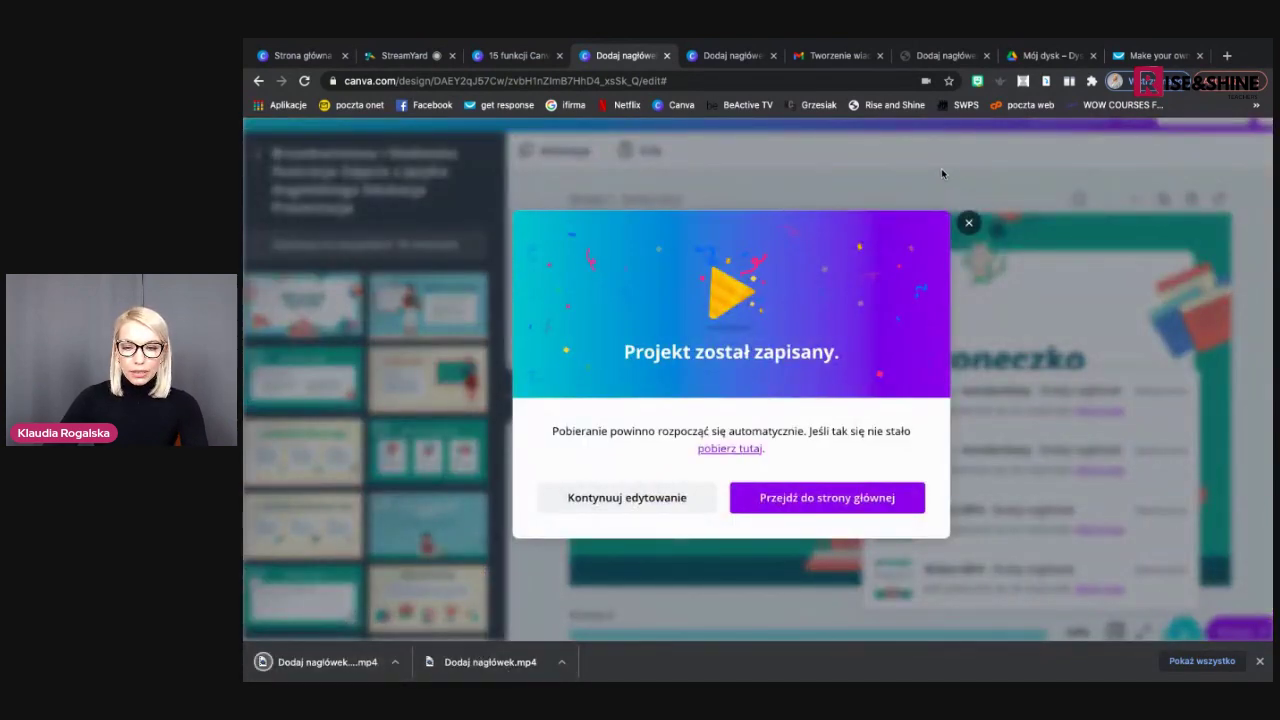
# Advance the '15 funkcji Canva' deck to the colour-change slide, then return to the Przedszkole Słoneczko design
pyautogui.click(968, 222)
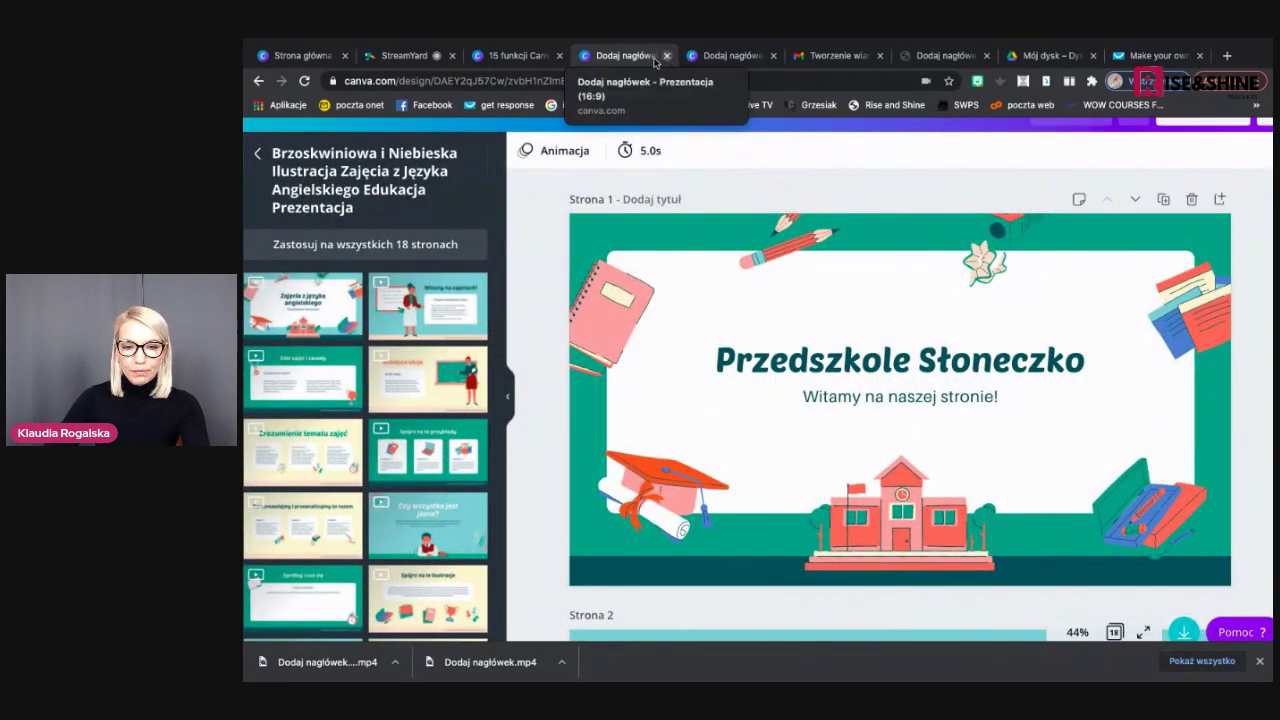
pyautogui.click(529, 58)
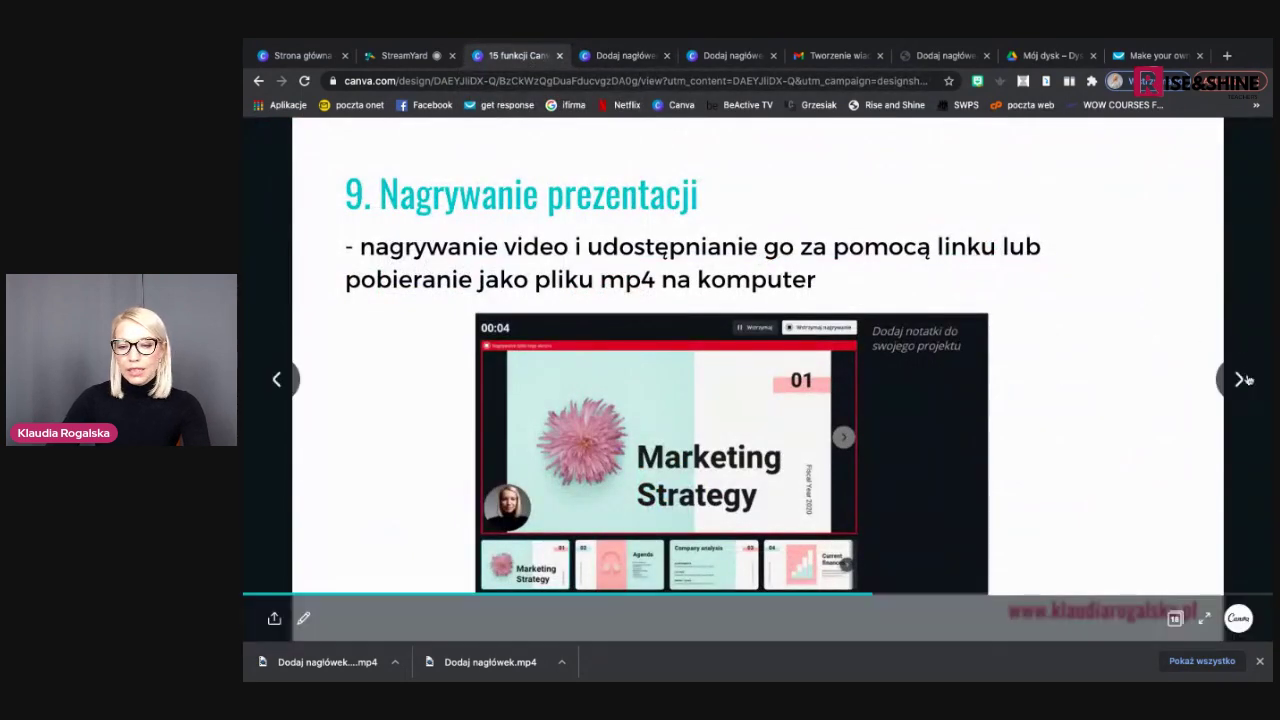
pyautogui.click(1239, 380)
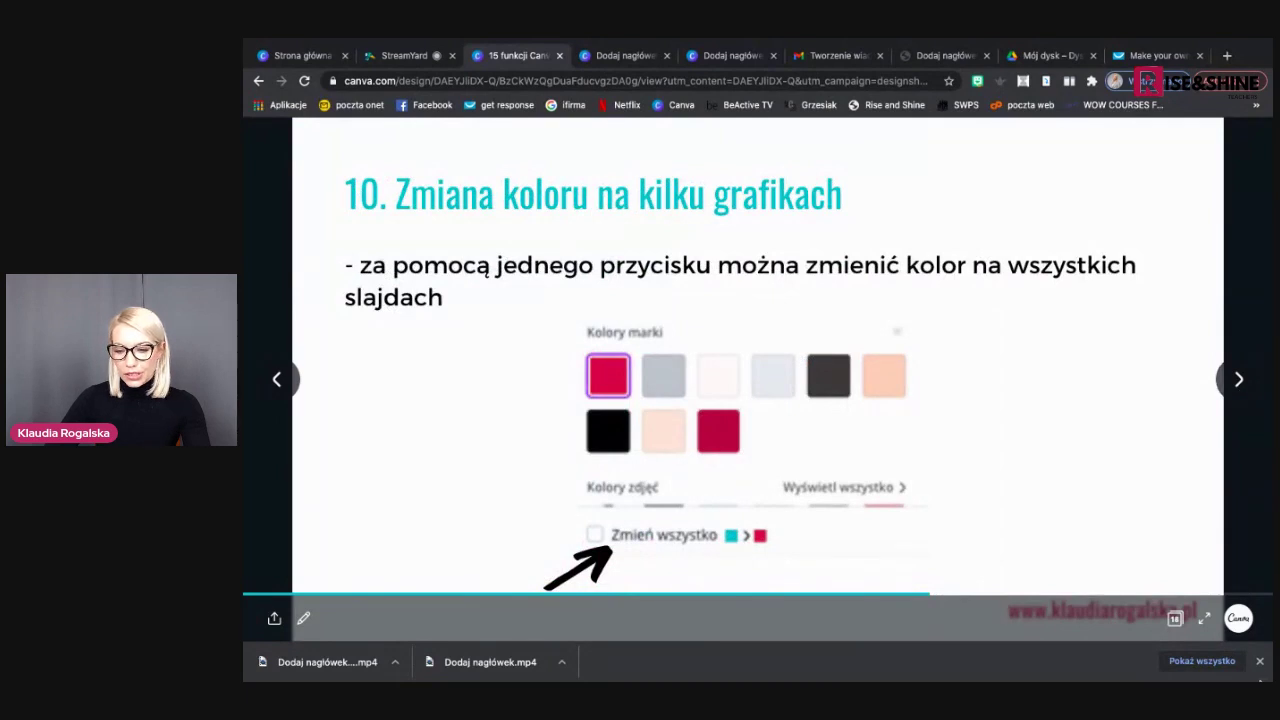
pyautogui.click(1261, 663)
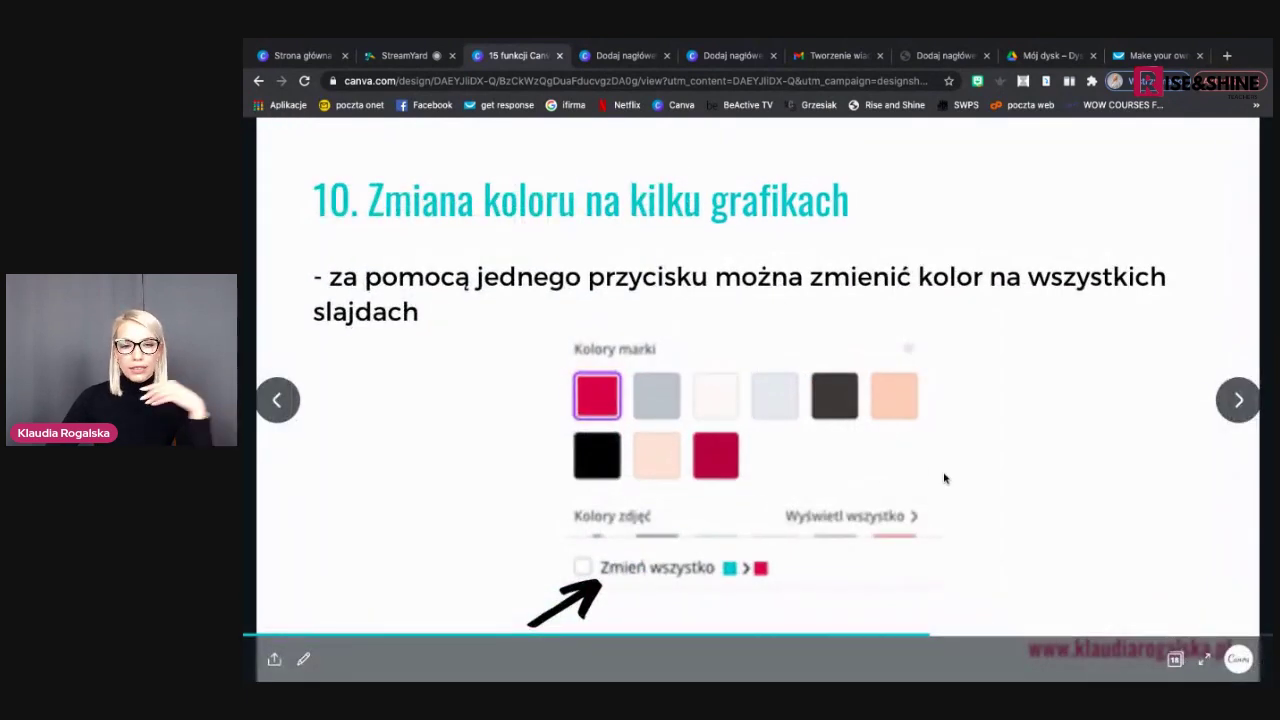
pyautogui.click(628, 56)
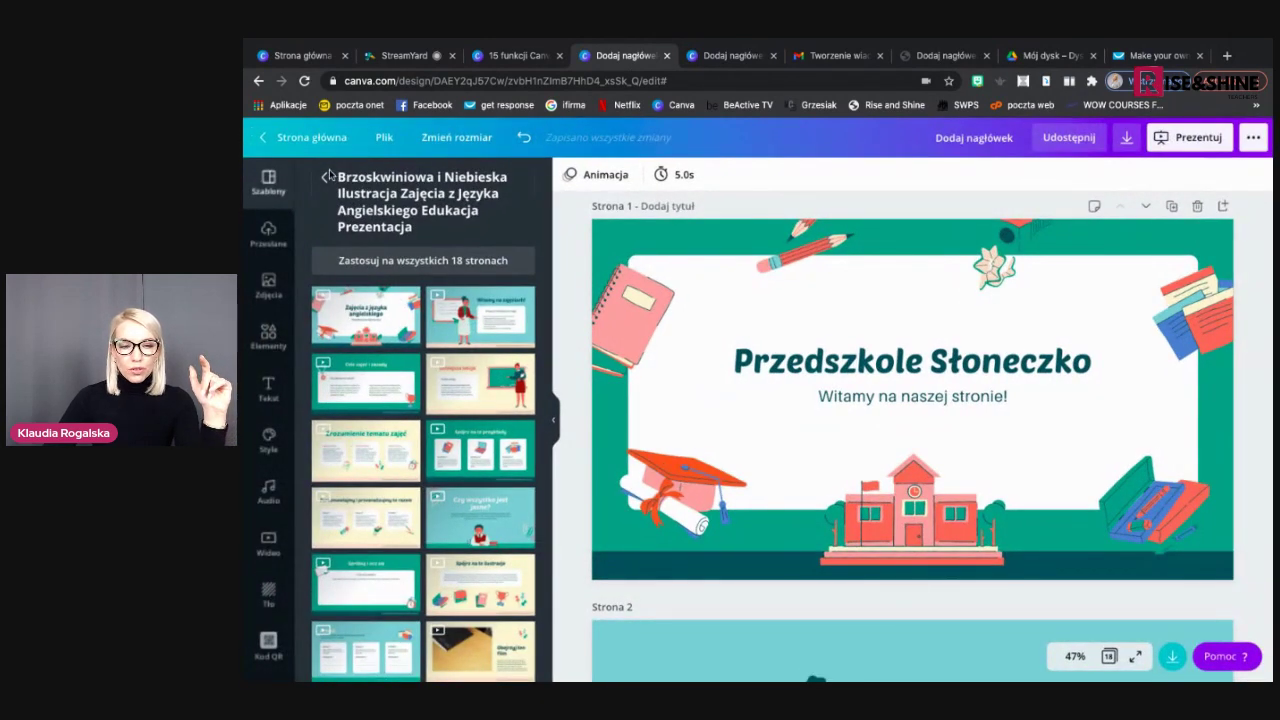
# Make the backgrounds of pages 1 and 2 dark red, then deselect
pyautogui.click(326, 179)
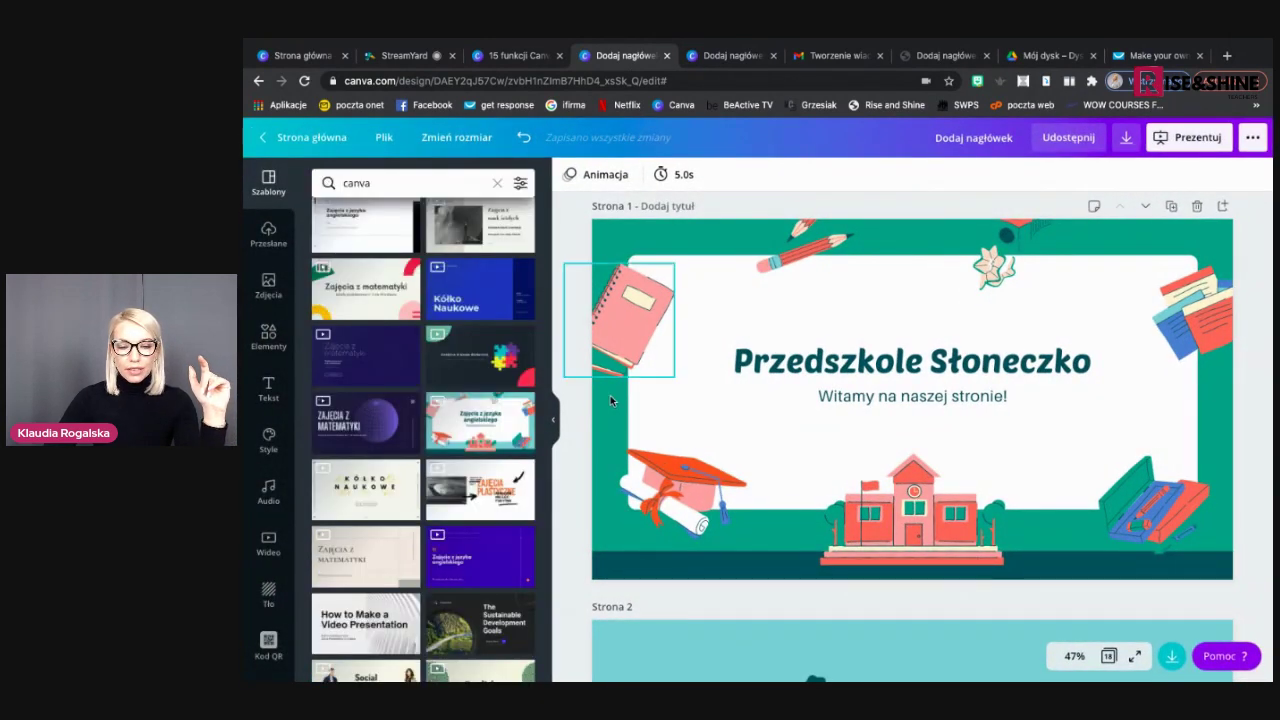
pyautogui.click(608, 426)
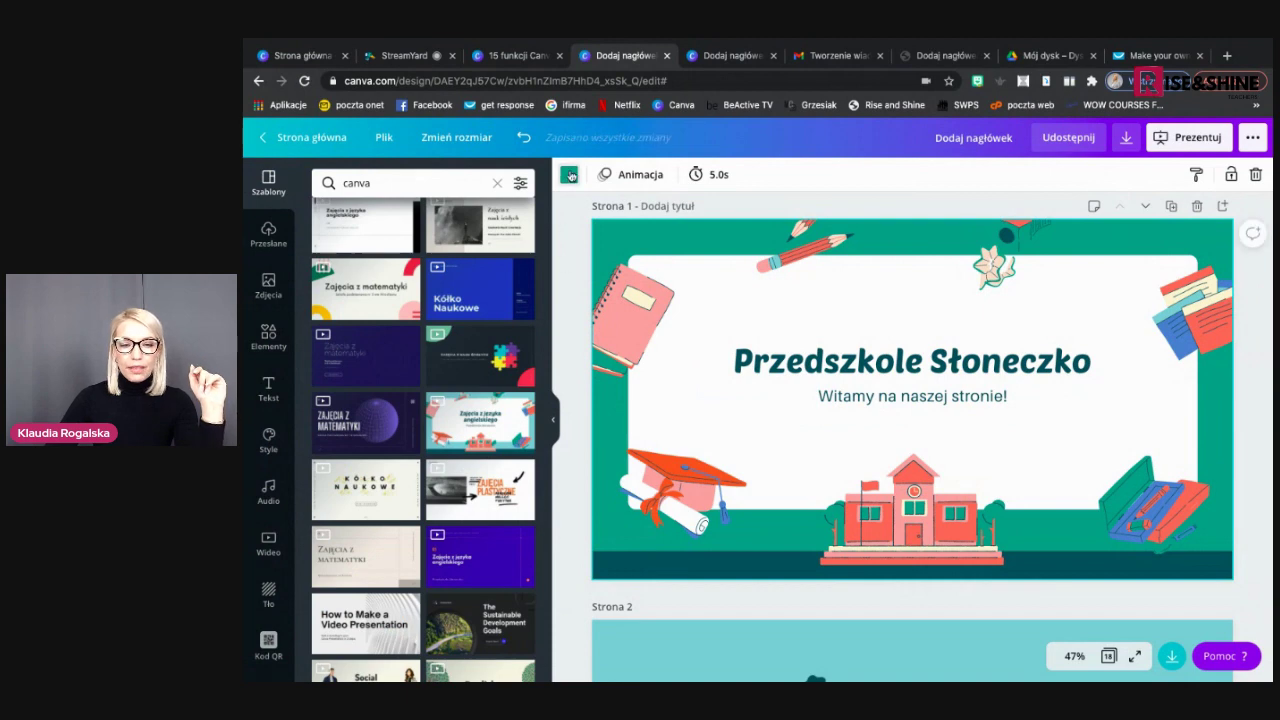
pyautogui.click(569, 175)
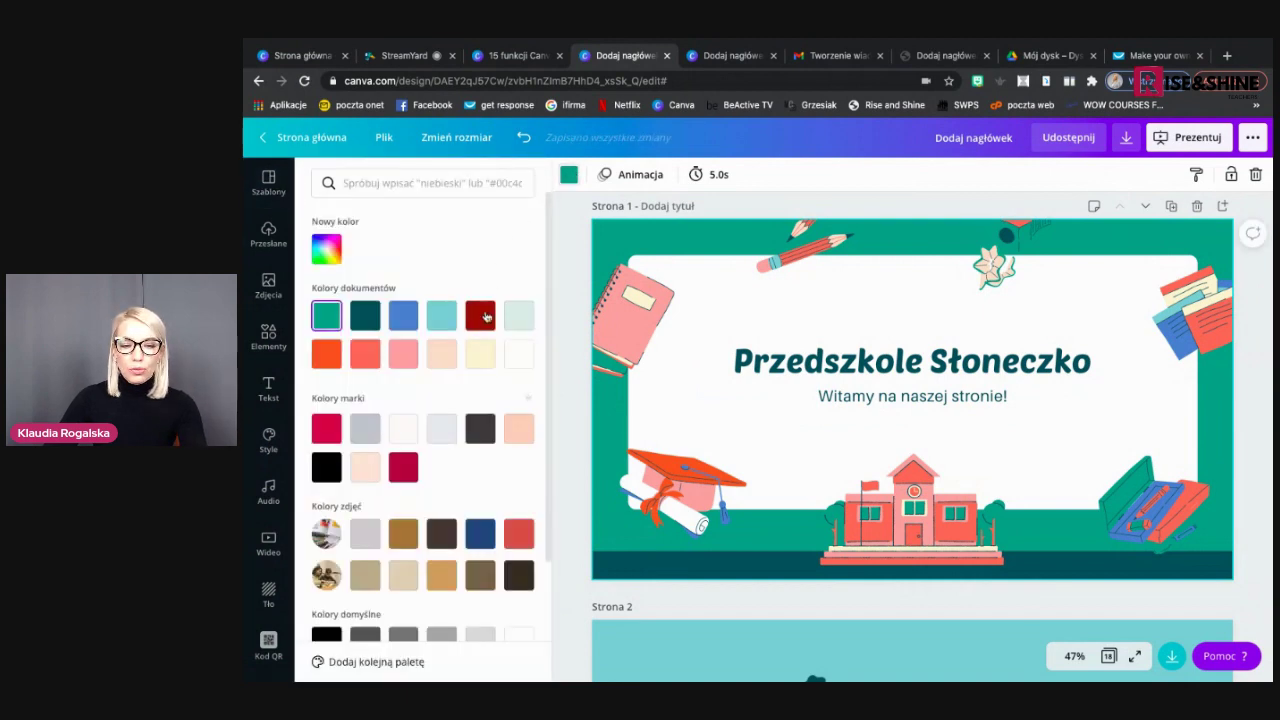
pyautogui.click(480, 315)
pyautogui.scroll(-1, 681, 394)
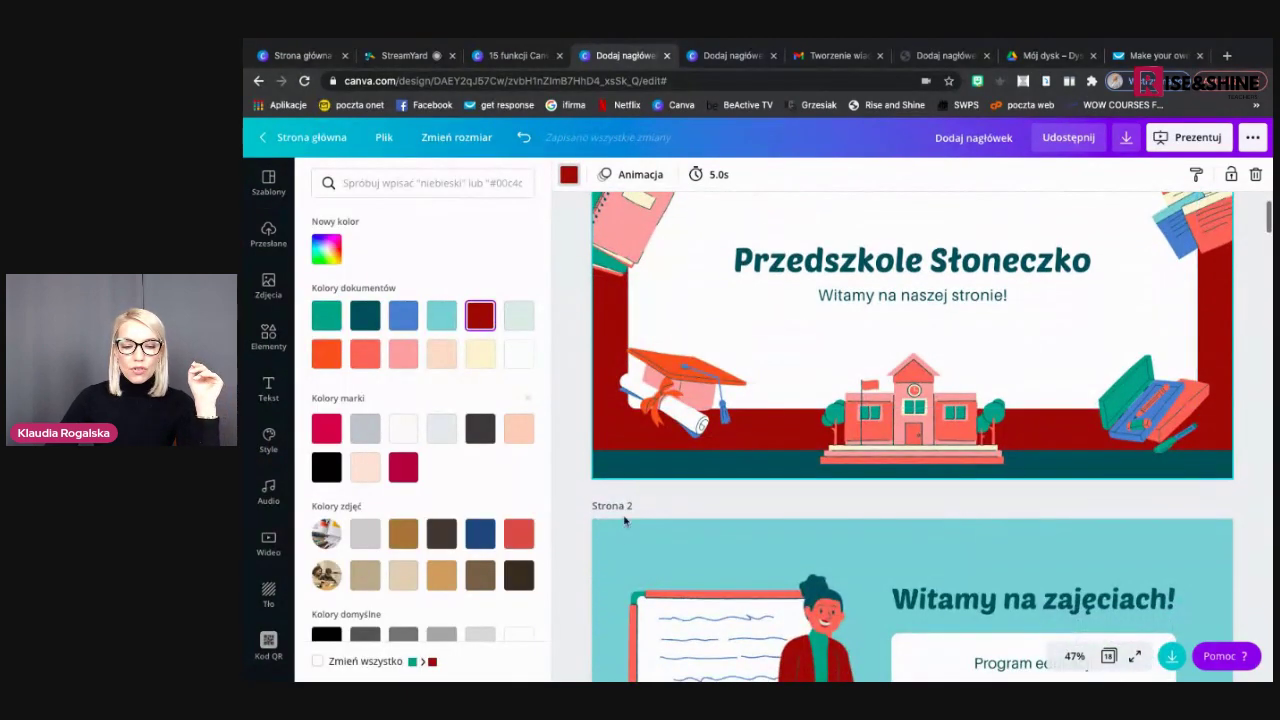
pyautogui.click(625, 549)
pyautogui.click(480, 318)
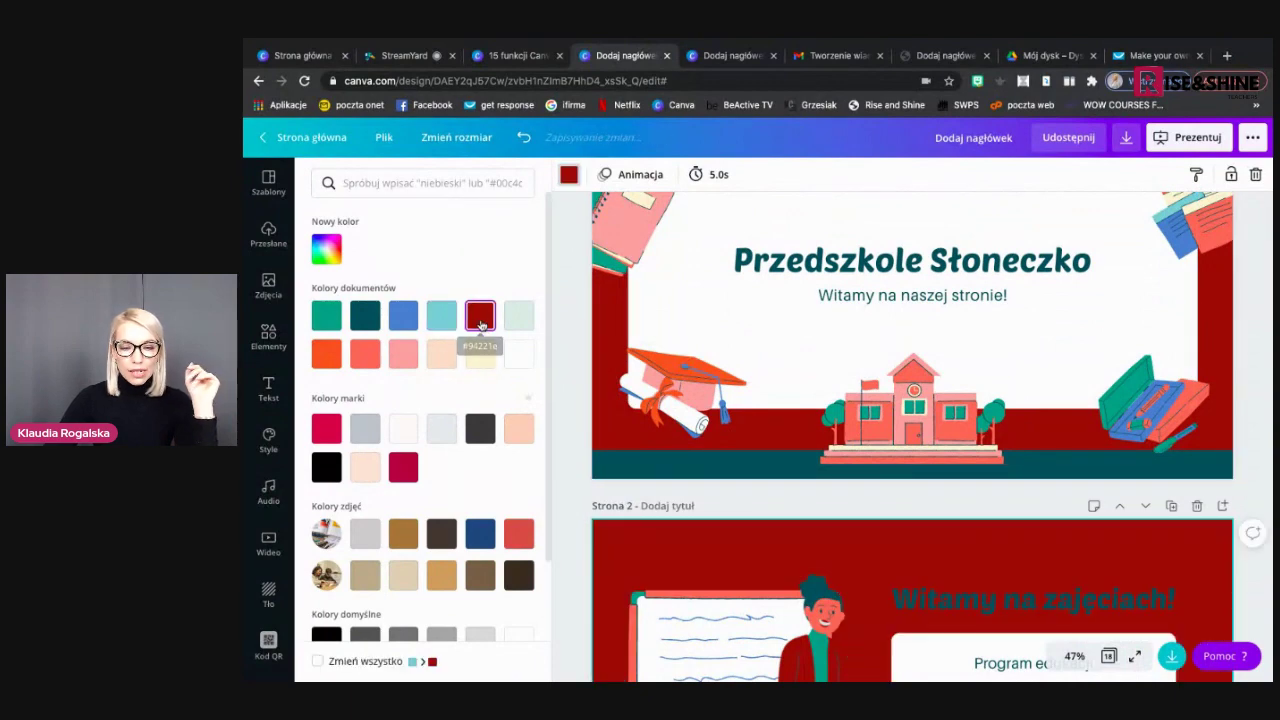
pyautogui.scroll(-3, 686, 440)
pyautogui.scroll(-4, 686, 443)
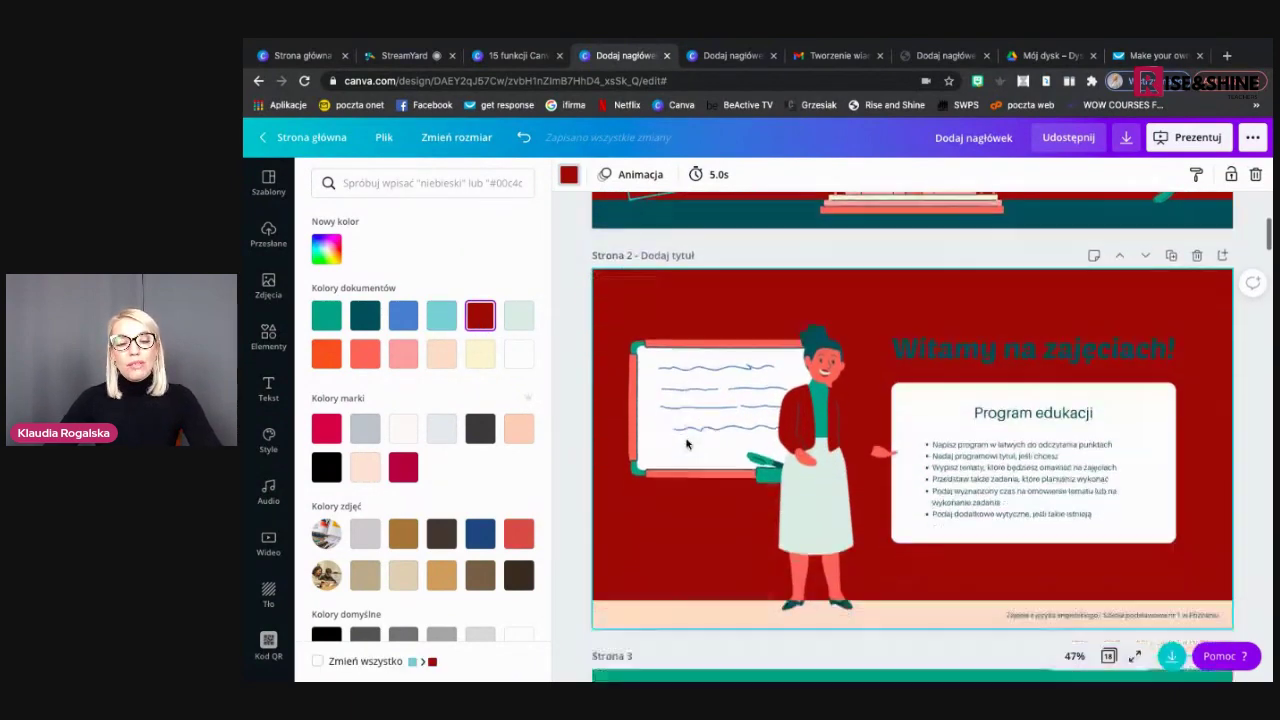
pyautogui.scroll(-15, 686, 443)
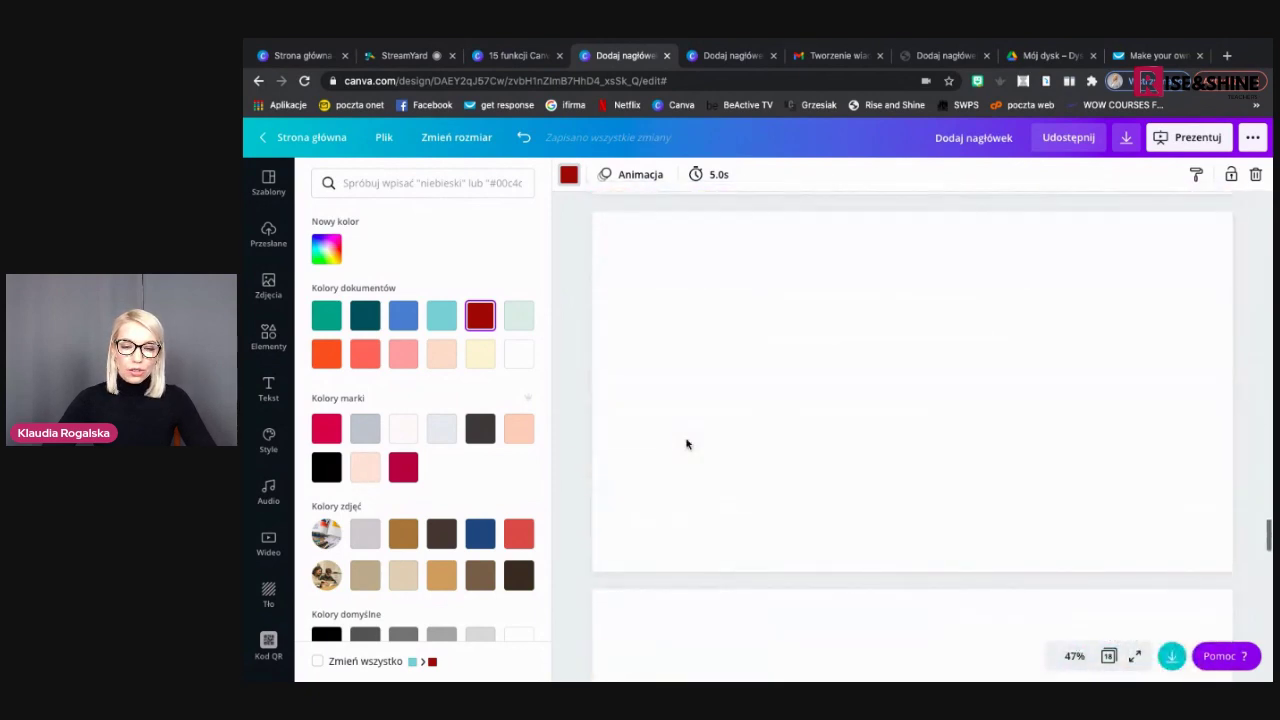
pyautogui.scroll(10, 686, 443)
pyautogui.scroll(10, 686, 443)
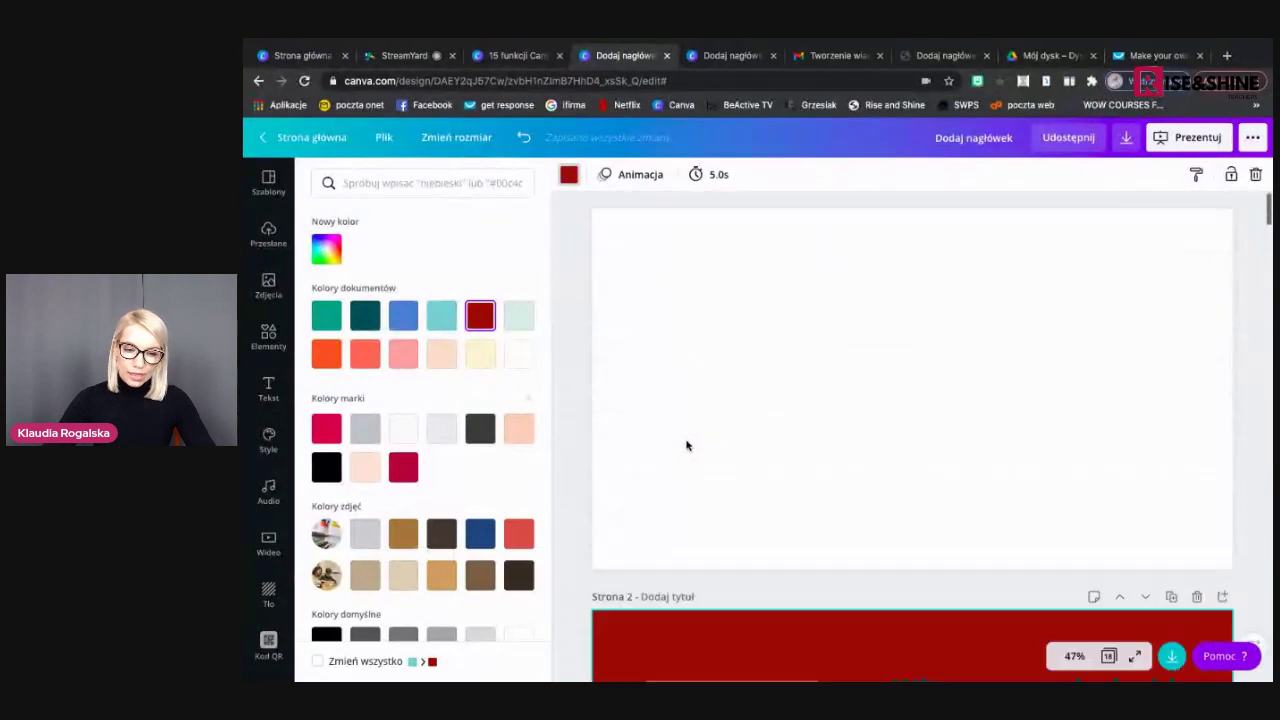
pyautogui.scroll(1, 686, 445)
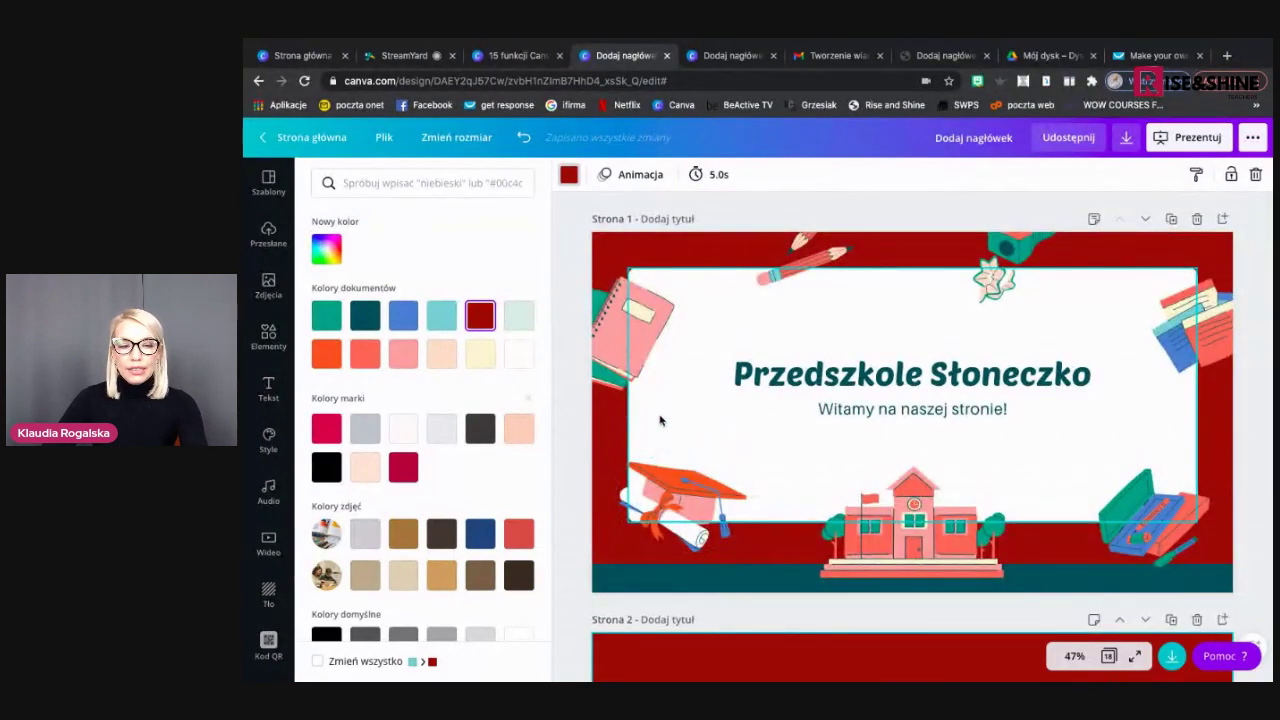
pyautogui.click(573, 262)
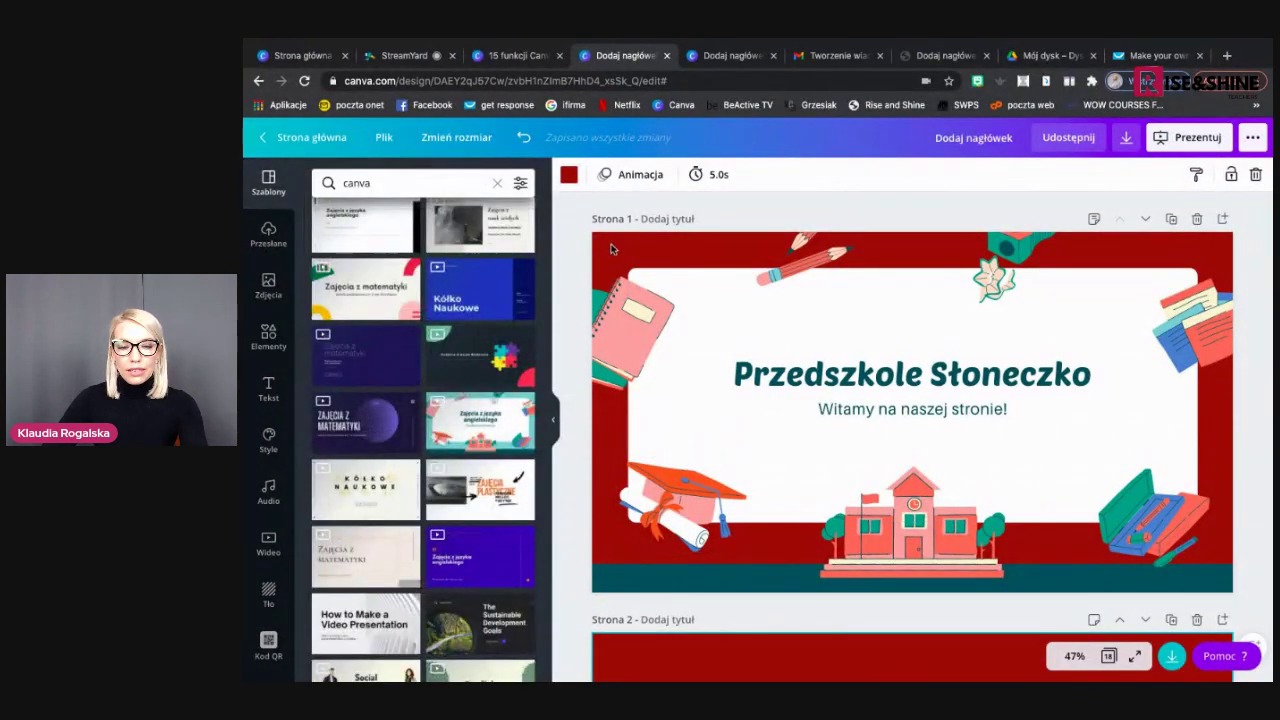
# Set the title page background to peach and replace dark red with peach on all pages
pyautogui.click(612, 248)
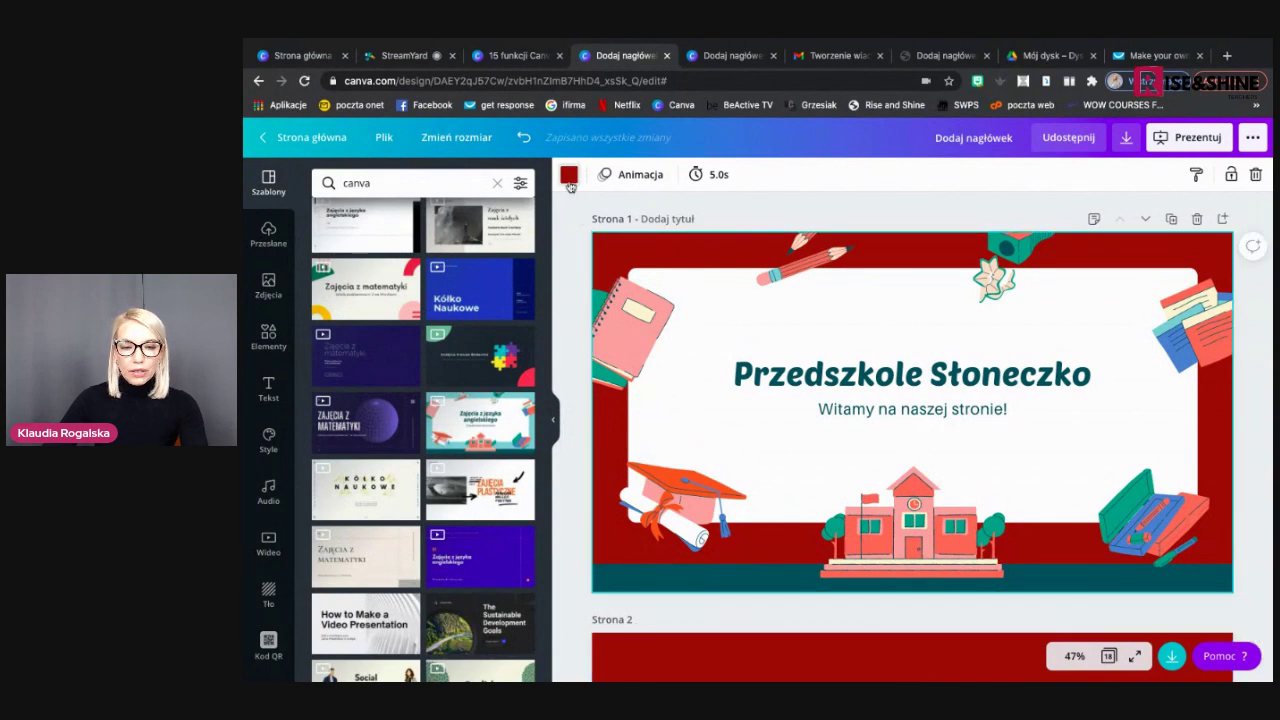
pyautogui.click(568, 174)
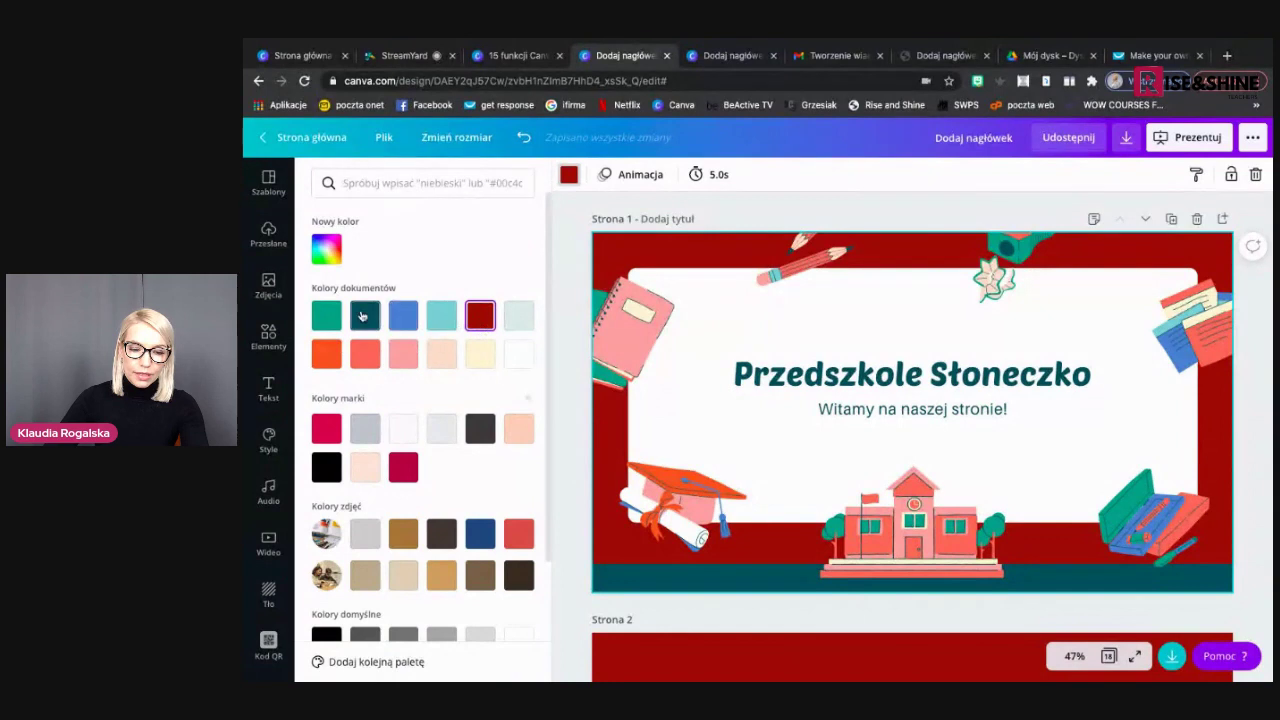
pyautogui.click(363, 316)
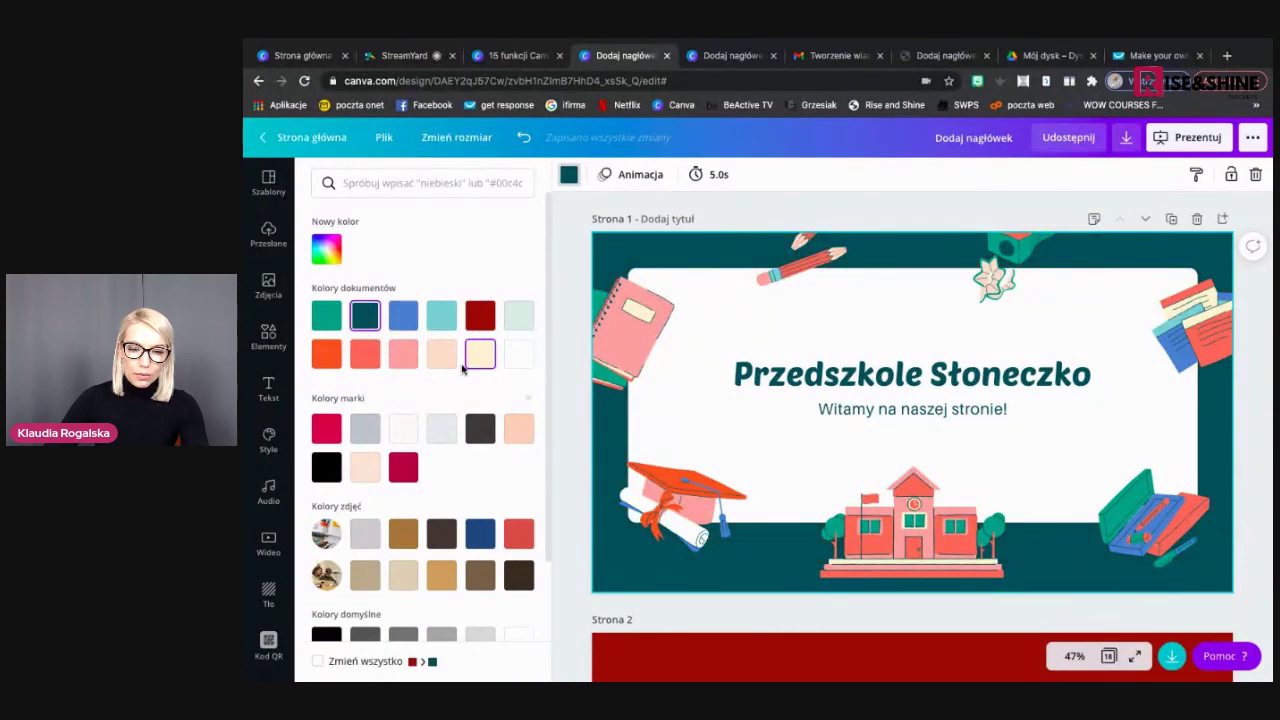
pyautogui.click(446, 362)
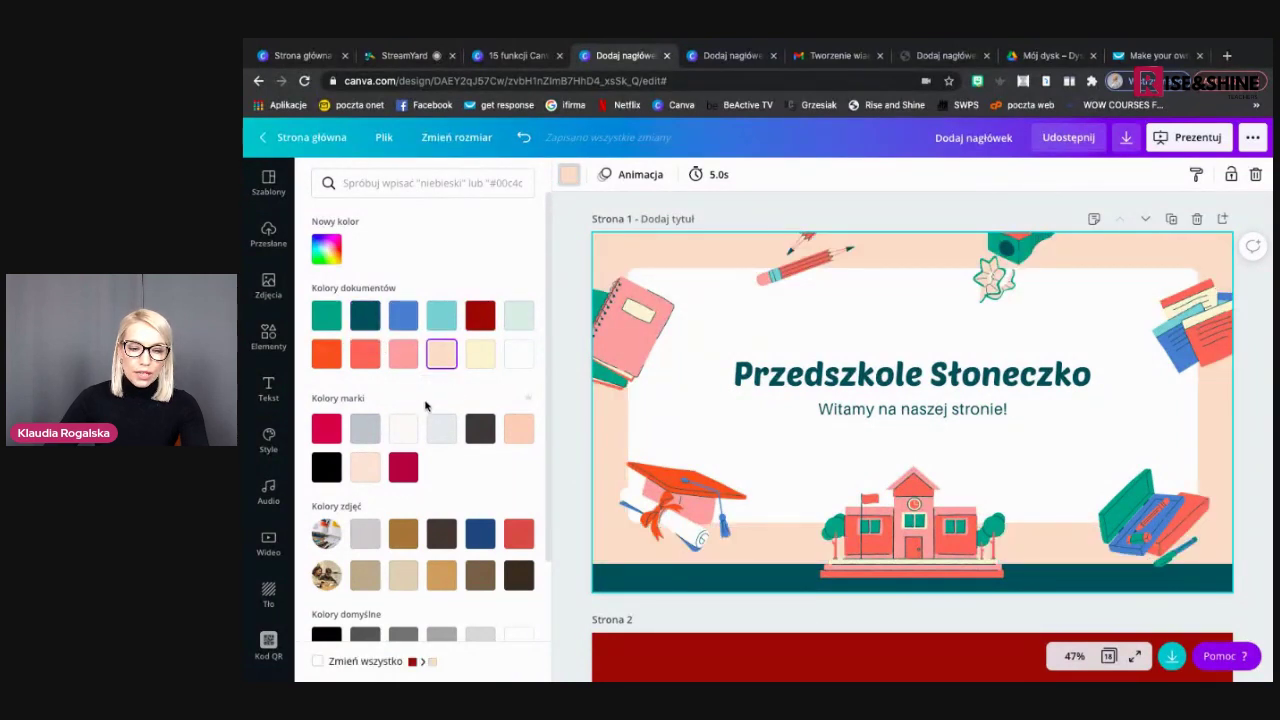
pyautogui.scroll(-1, 373, 598)
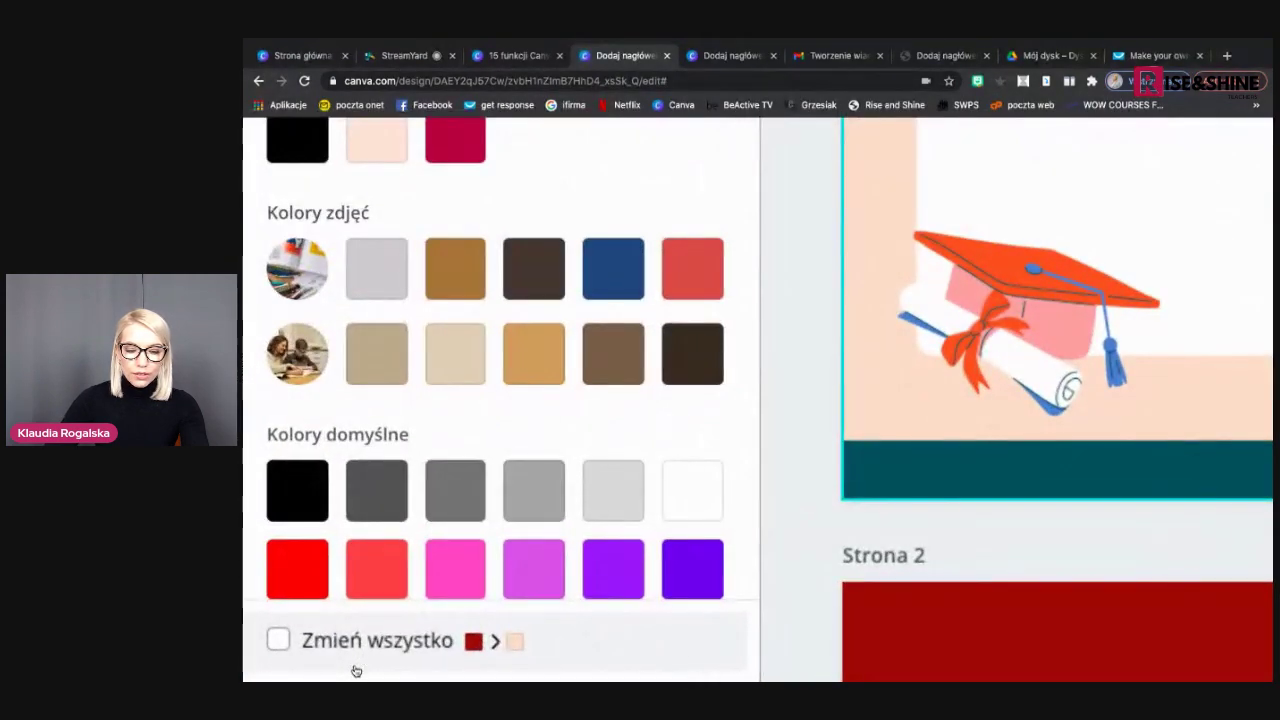
pyautogui.click(345, 643)
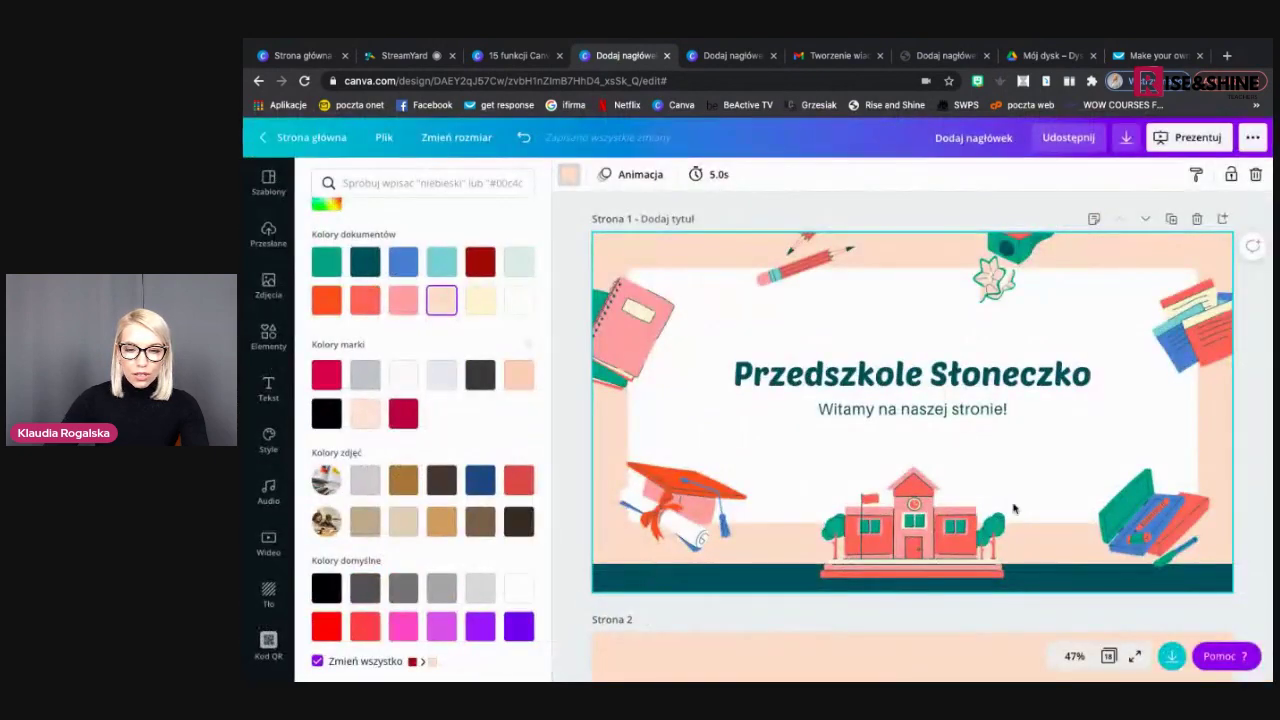
# Check all pages in grid view, then go back to the page-by-page view
pyautogui.click(1110, 656)
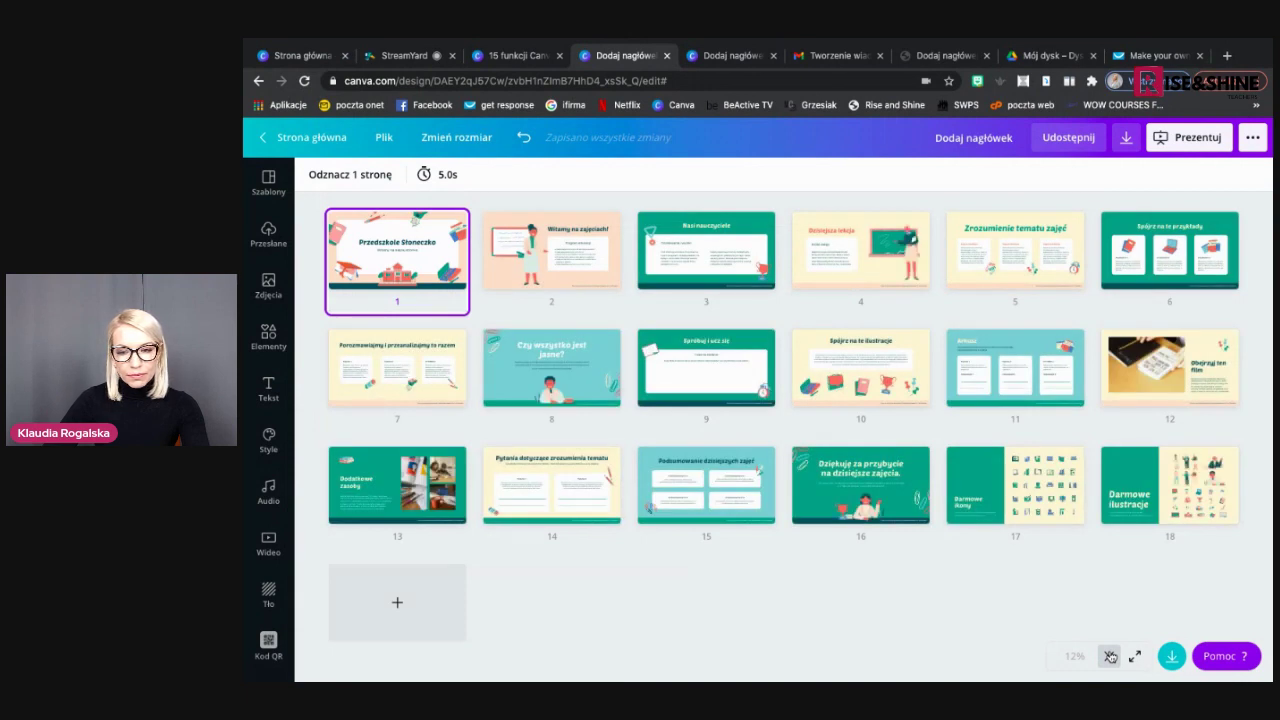
pyautogui.click(1110, 657)
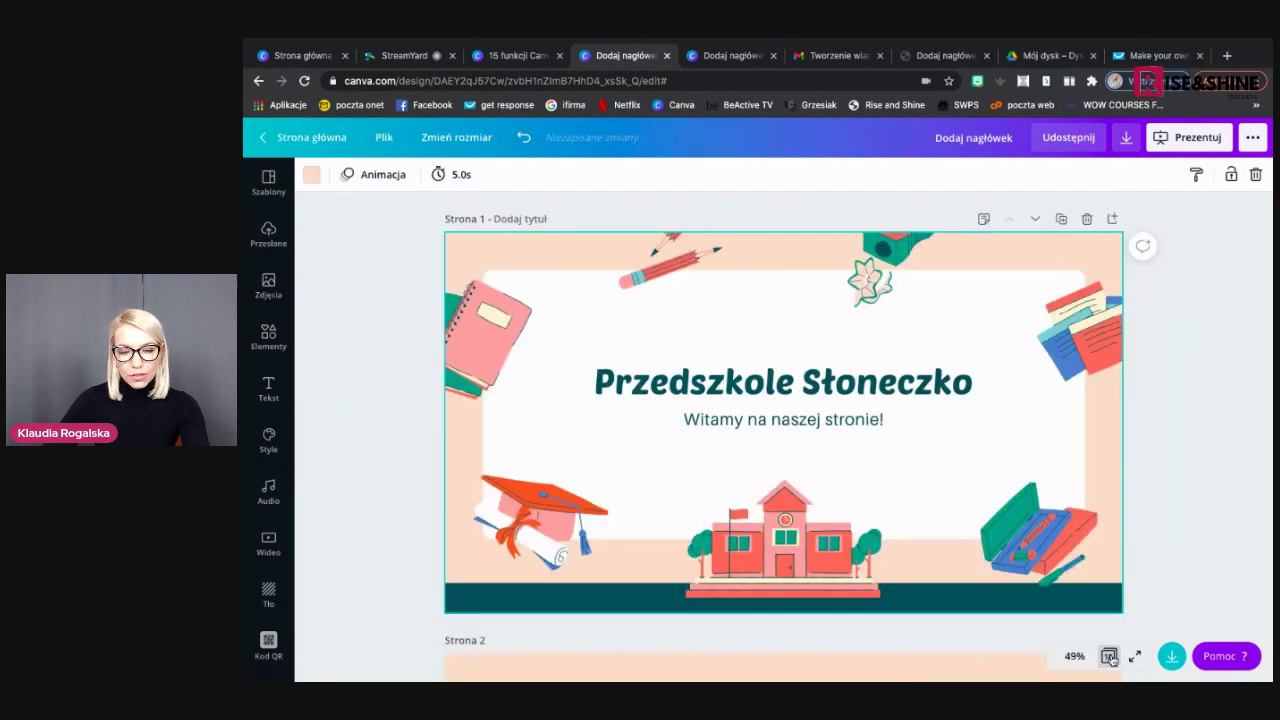
pyautogui.scroll(-6, 757, 560)
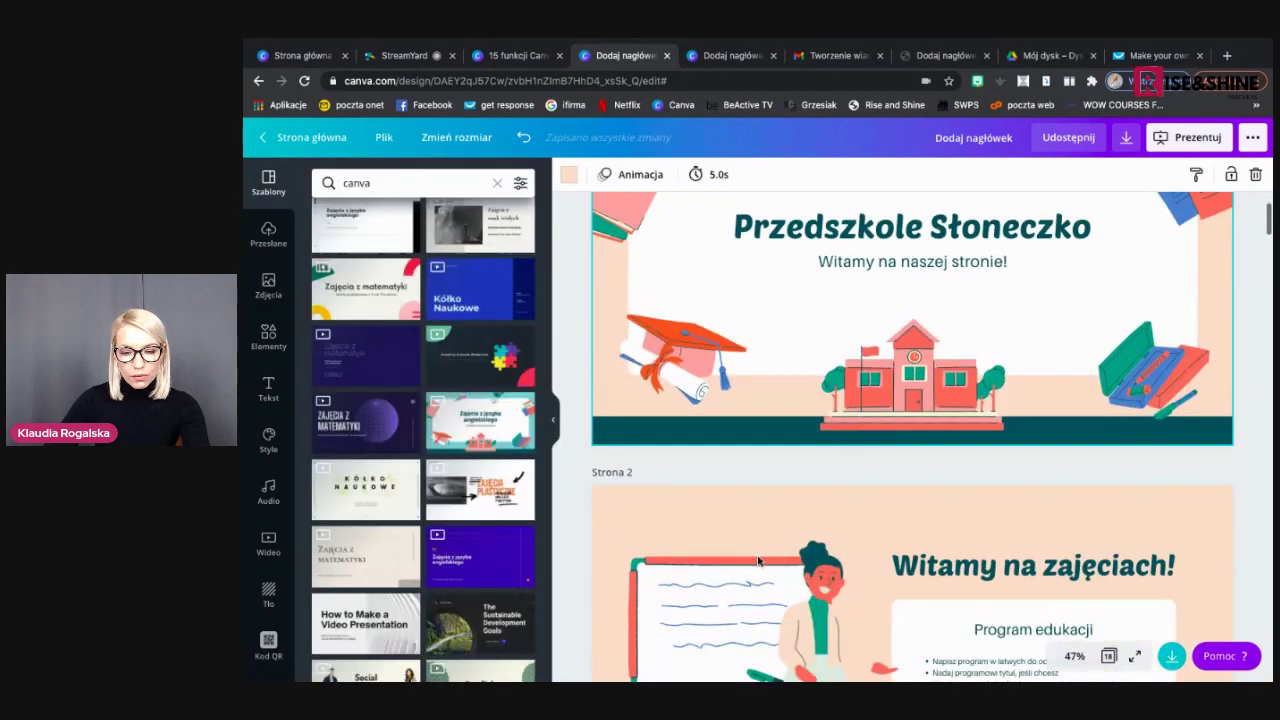
# Change page 3's background from teal to peach, leaving 'Zmień wszystko' off
pyautogui.click(709, 454)
pyautogui.click(570, 175)
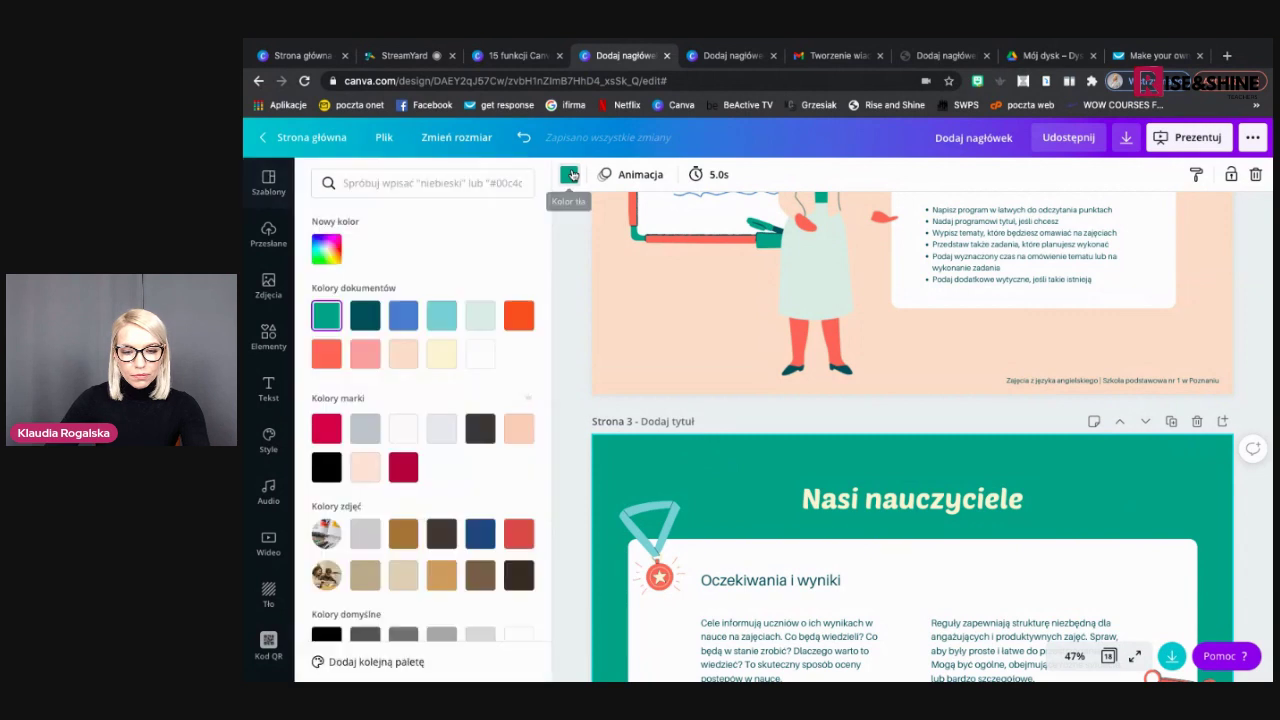
pyautogui.click(403, 354)
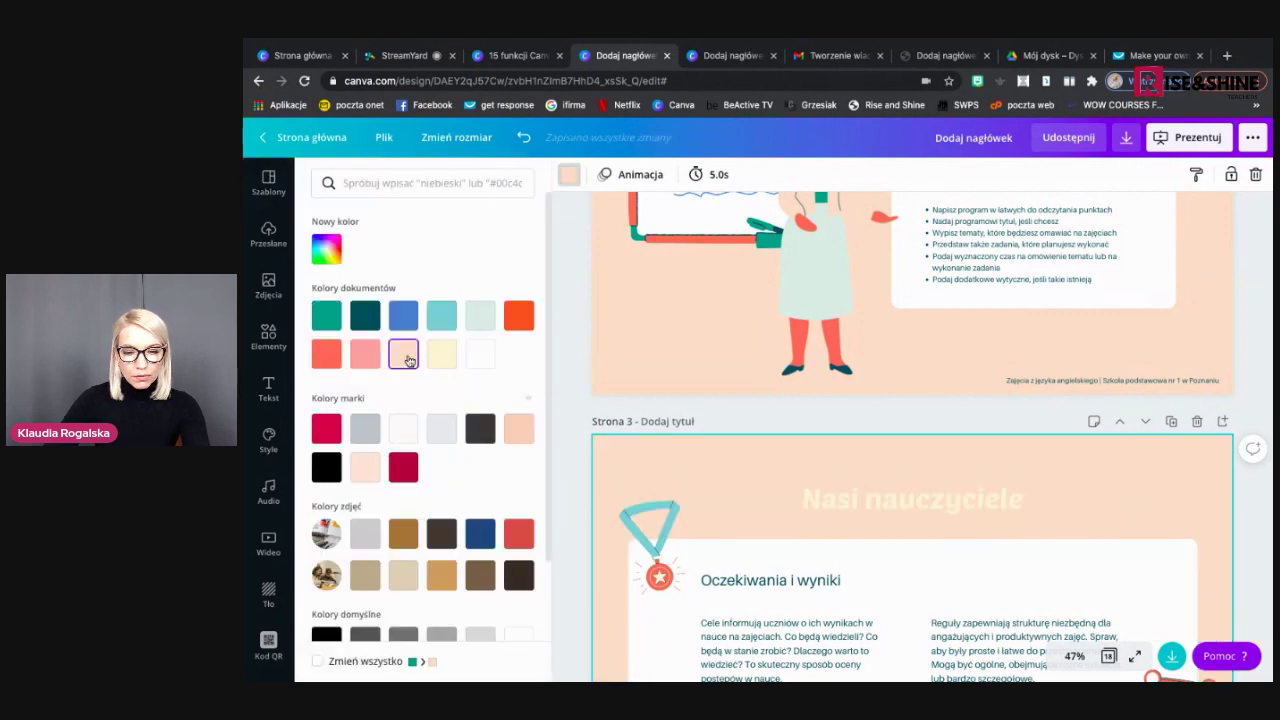
pyautogui.scroll(-1, 417, 494)
pyautogui.click(338, 660)
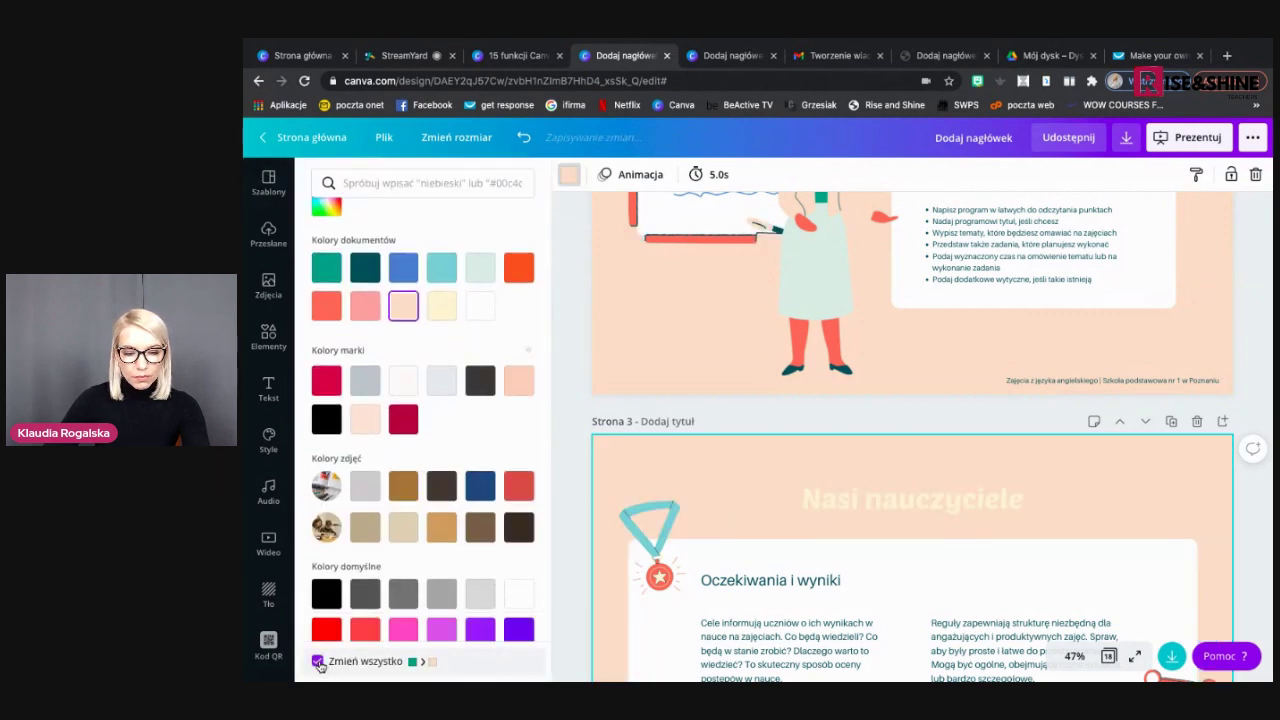
pyautogui.click(432, 665)
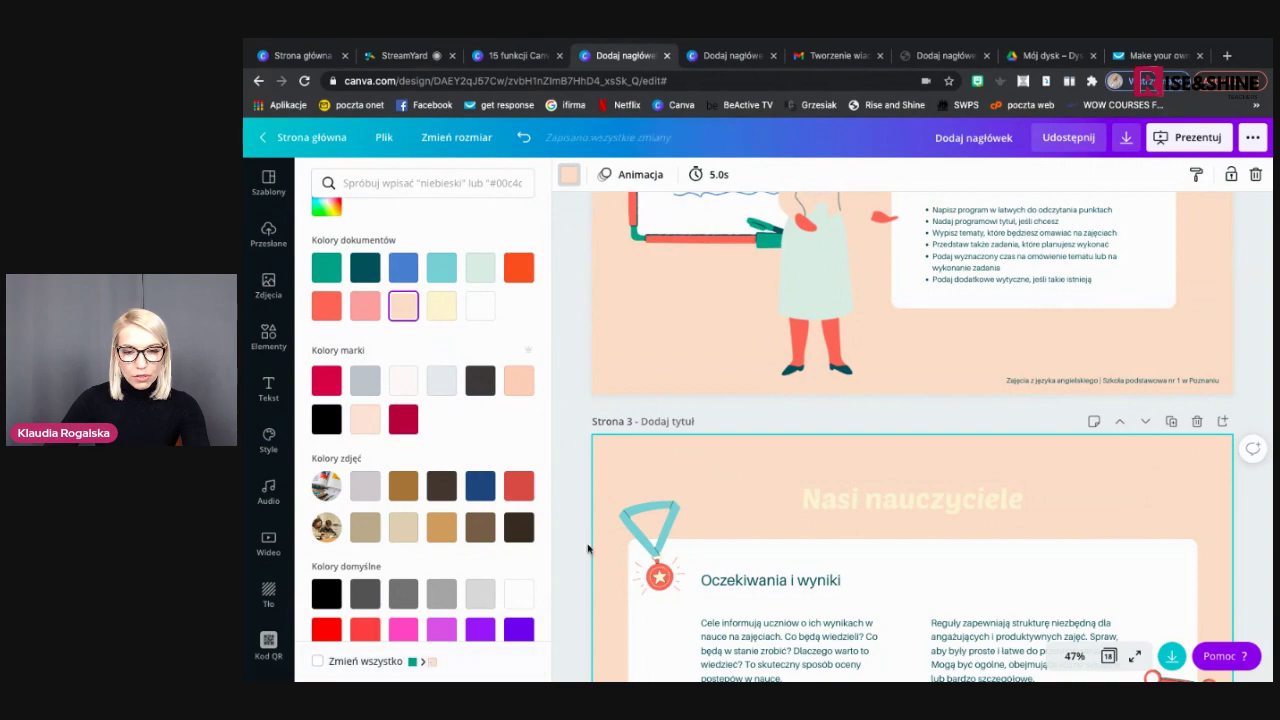
# Scroll through the recoloured pages, then switch to the Canva features presentation
pyautogui.scroll(-10, 592, 543)
pyautogui.scroll(10, 588, 548)
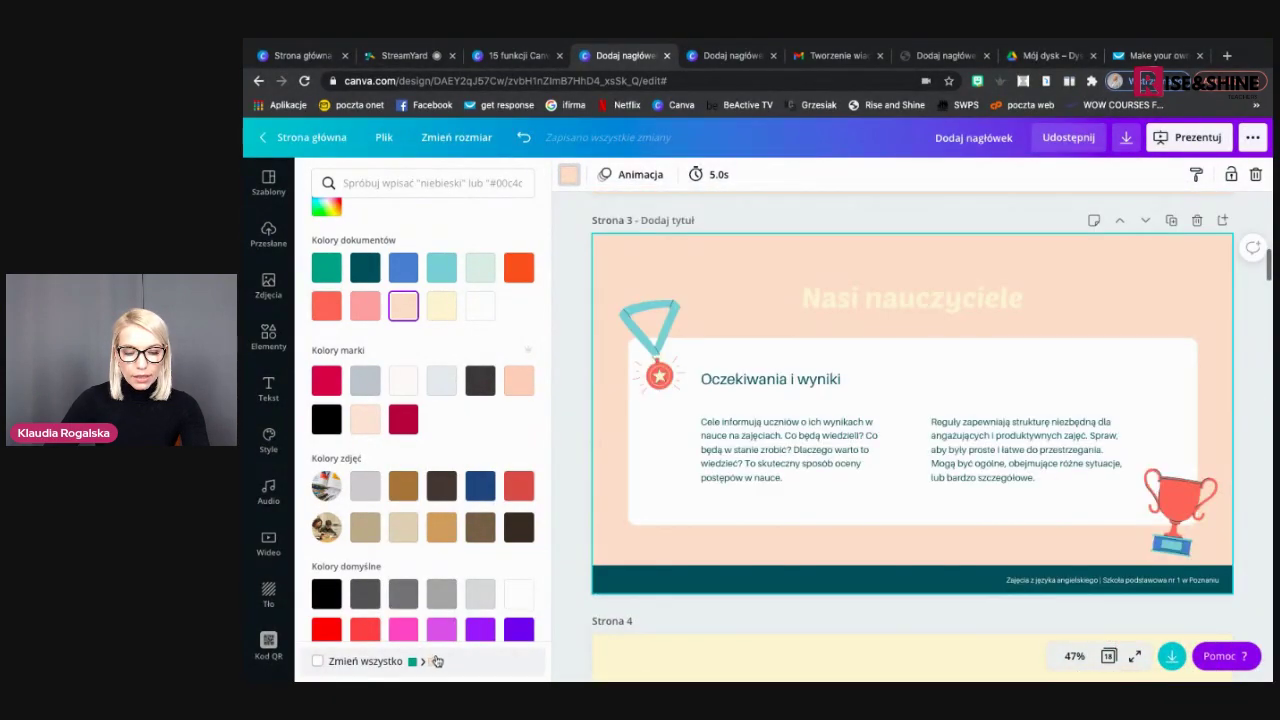
pyautogui.scroll(6, 609, 524)
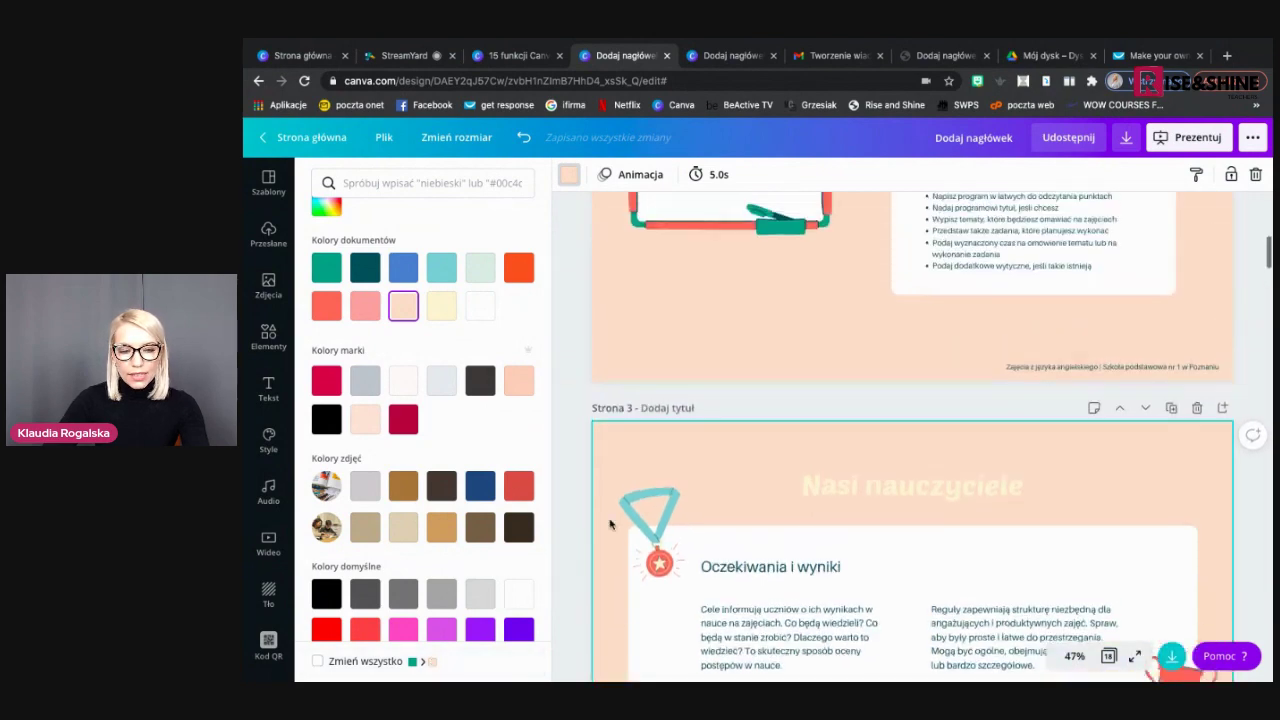
pyautogui.scroll(4, 609, 524)
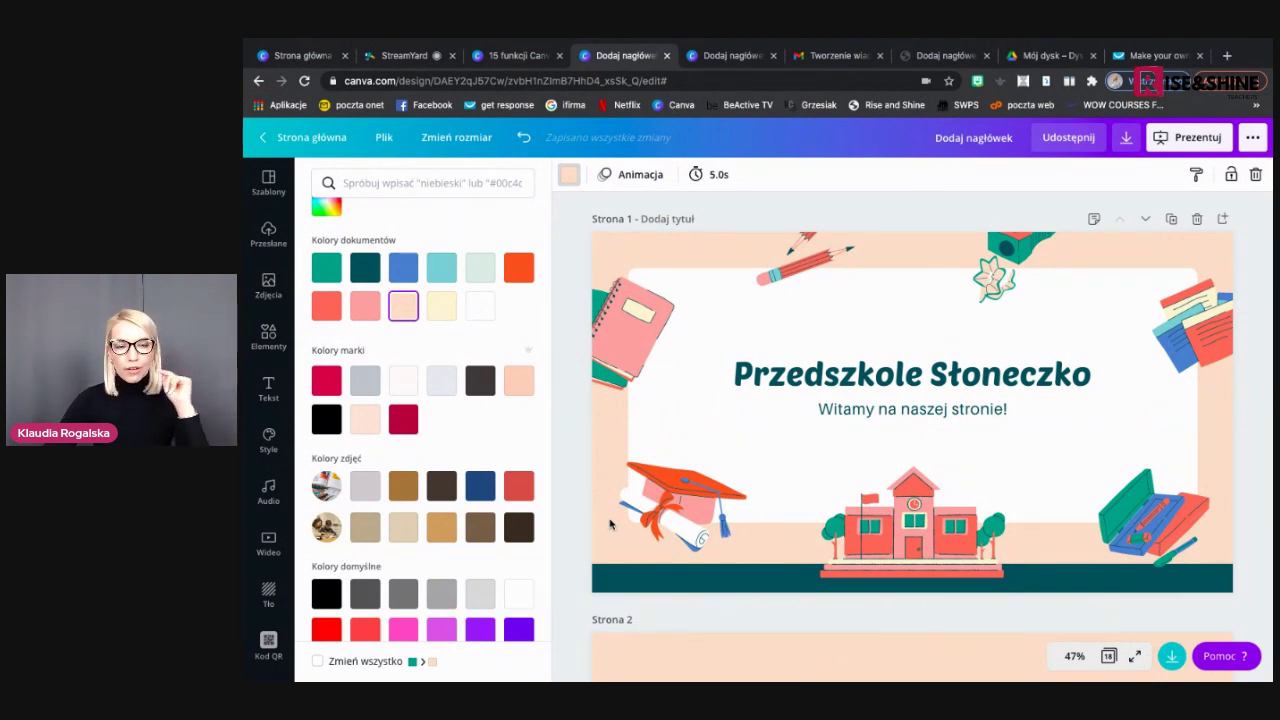
pyautogui.click(533, 62)
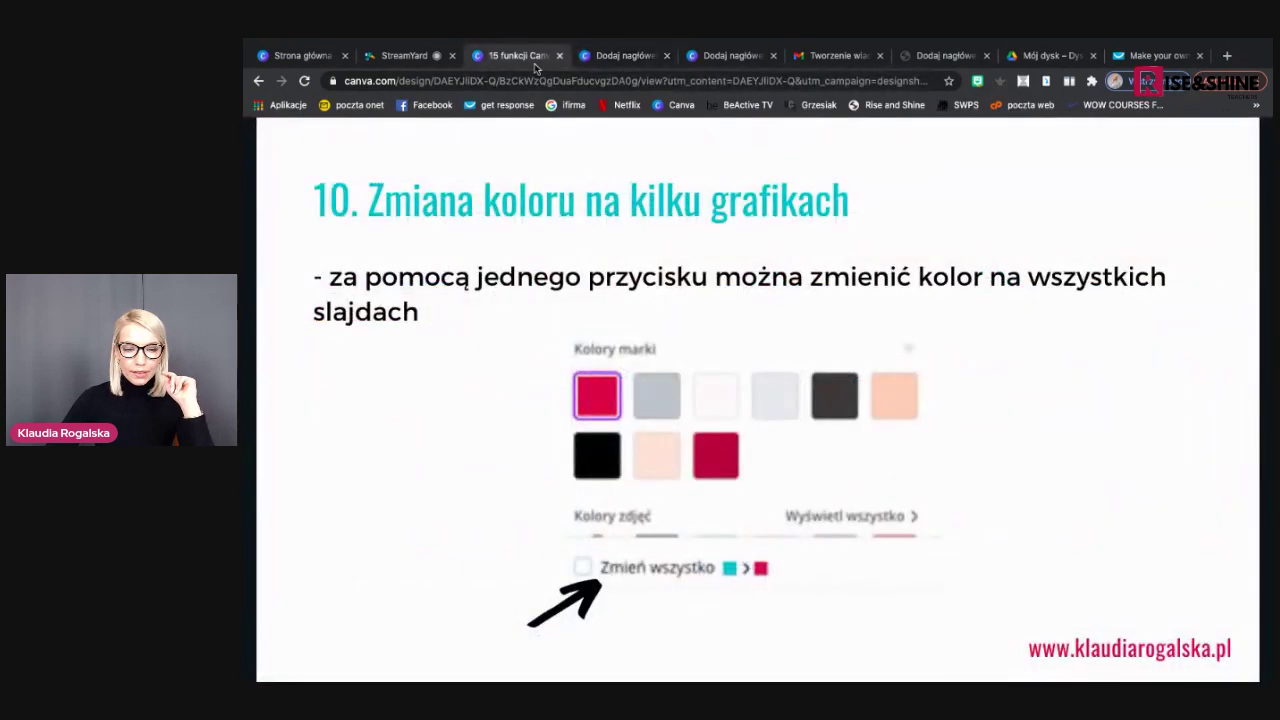
# Advance the tips deck to slide 11, Połączenie z Bitmoji, then go to the published site tab
pyautogui.moveTo(730, 423)
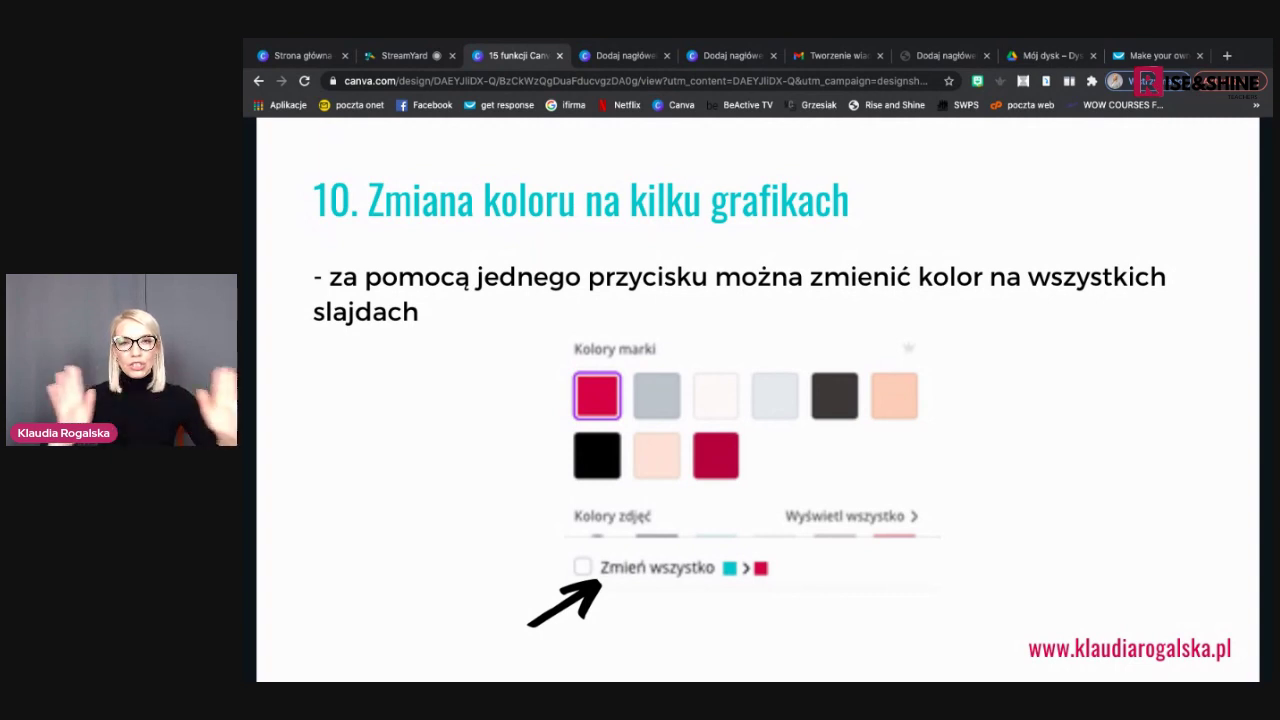
pyautogui.moveTo(1231, 410)
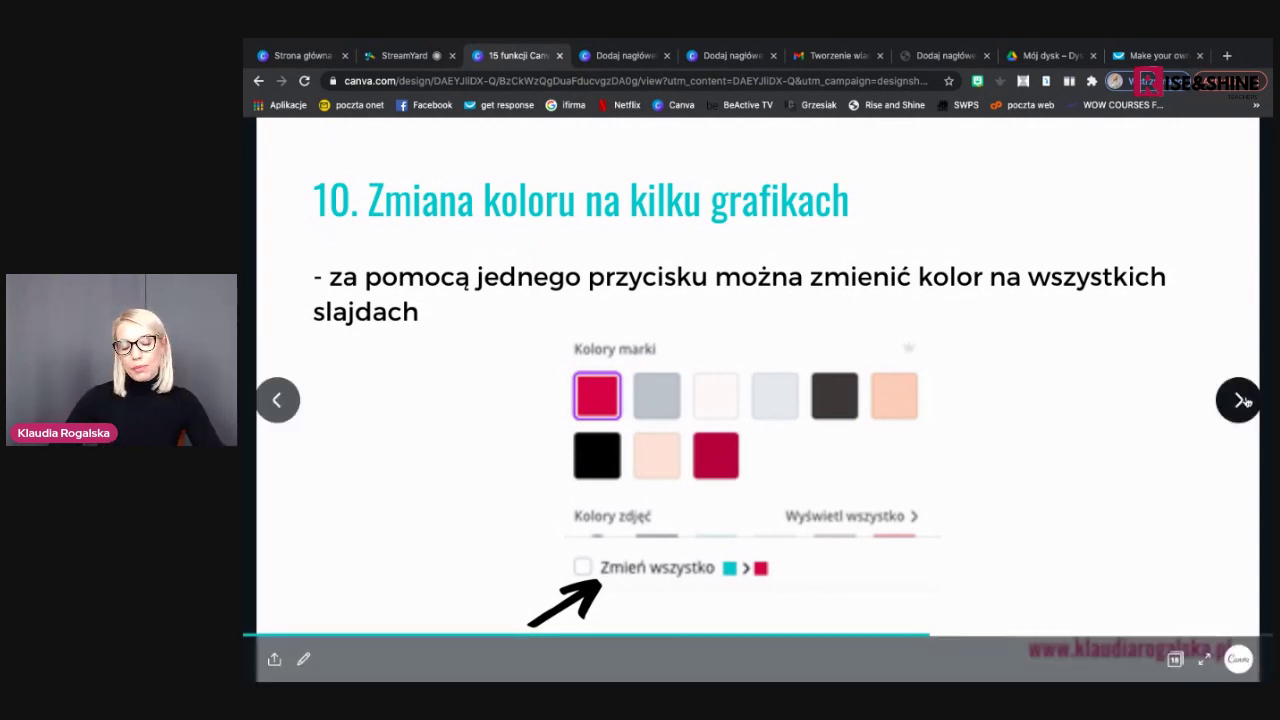
pyautogui.click(1240, 400)
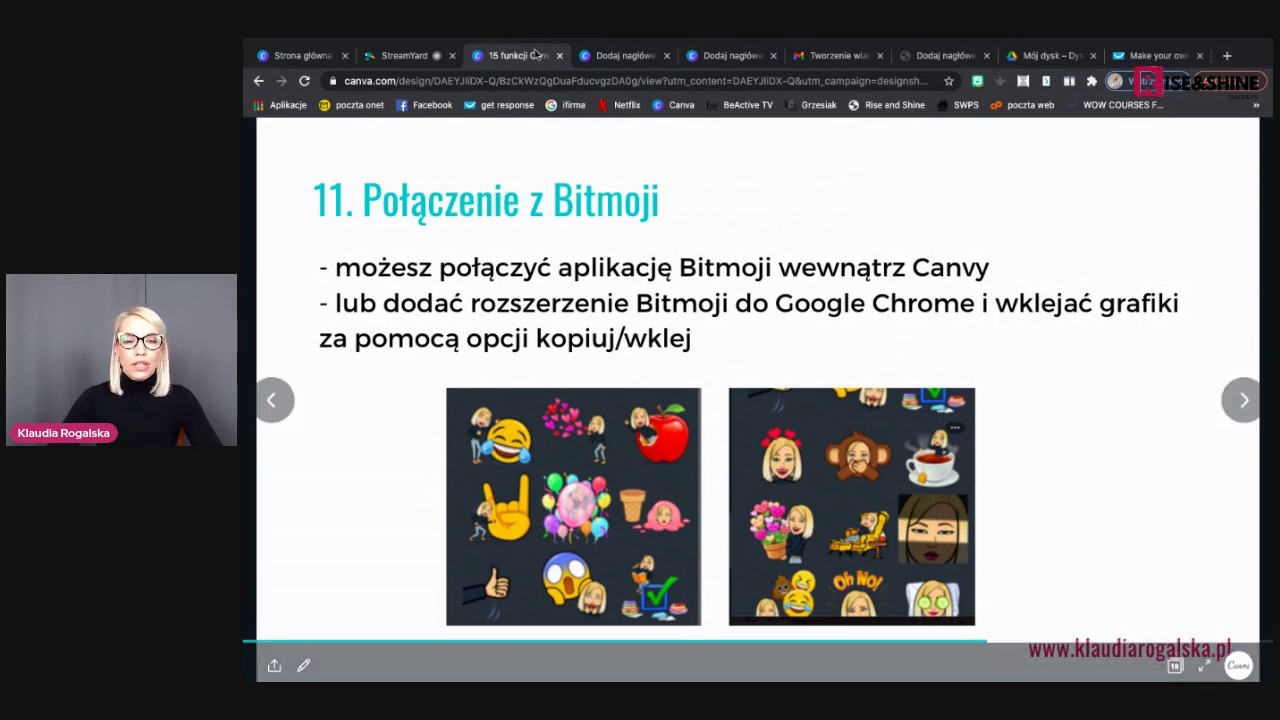
pyautogui.click(700, 57)
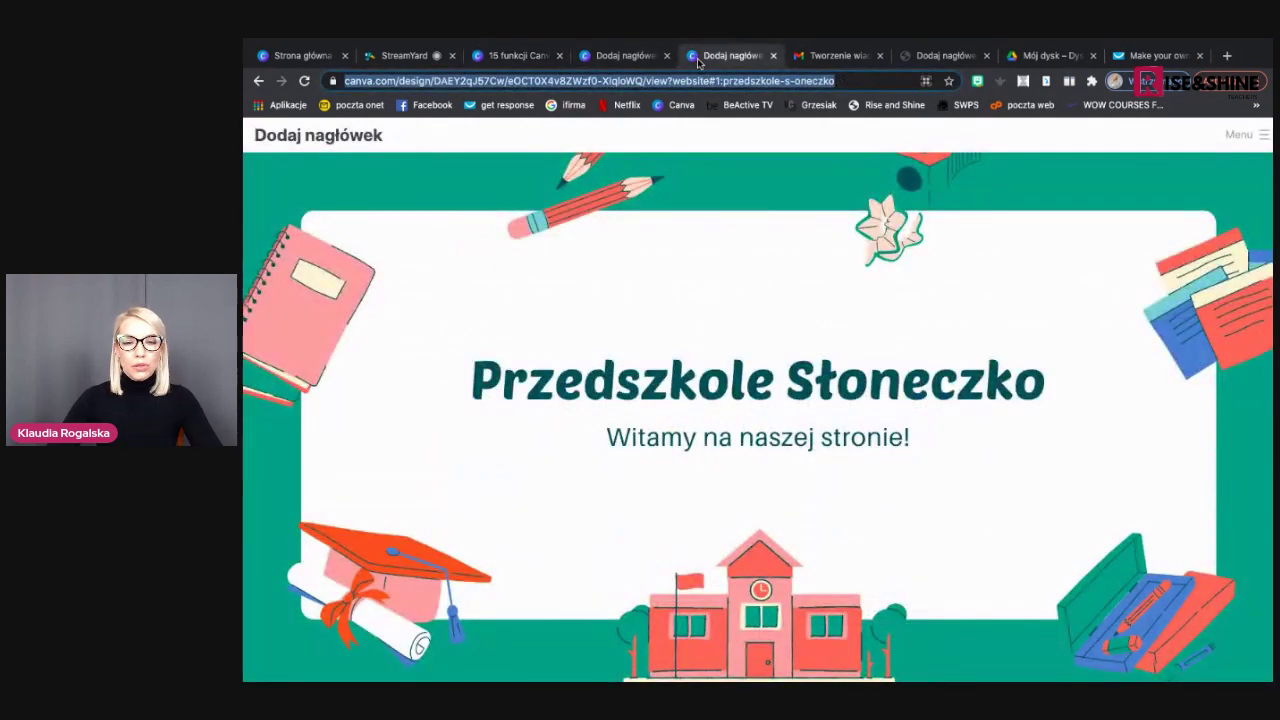
# Close the website preview and Gmail draft tabs and return to the Canva 'Dodaj nagłówek' editor
pyautogui.click(773, 56)
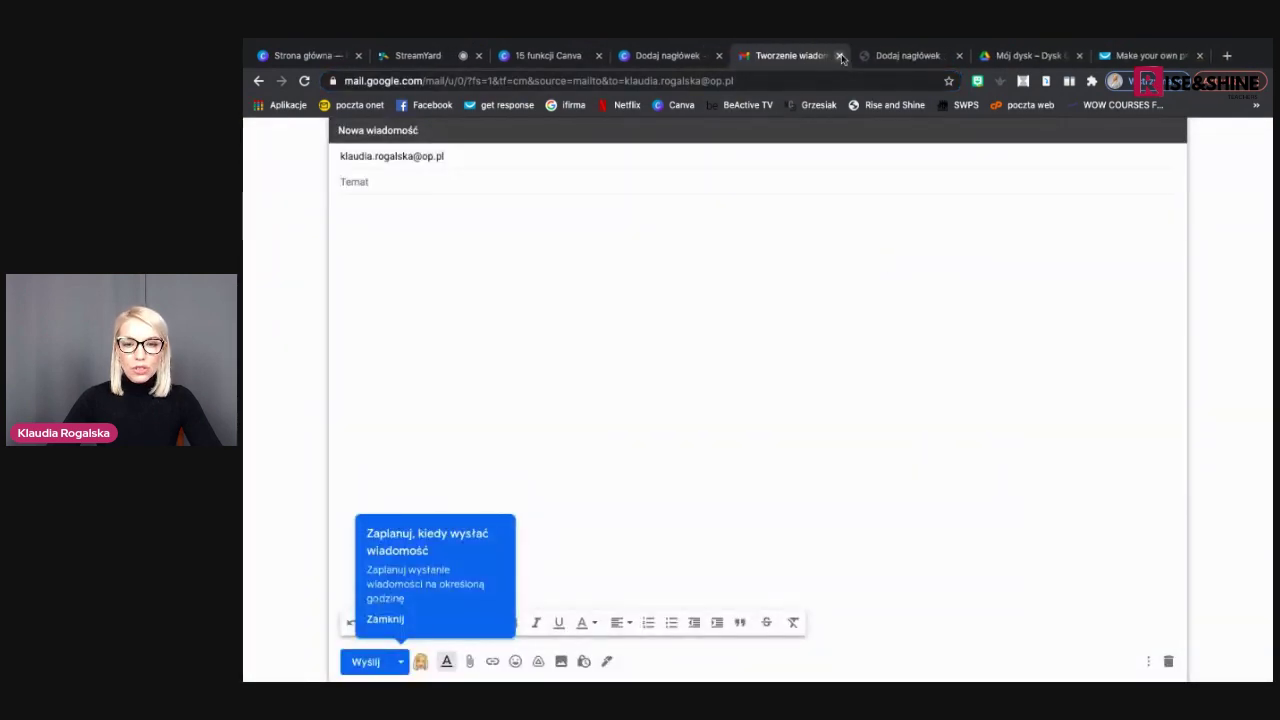
pyautogui.click(840, 56)
pyautogui.click(676, 56)
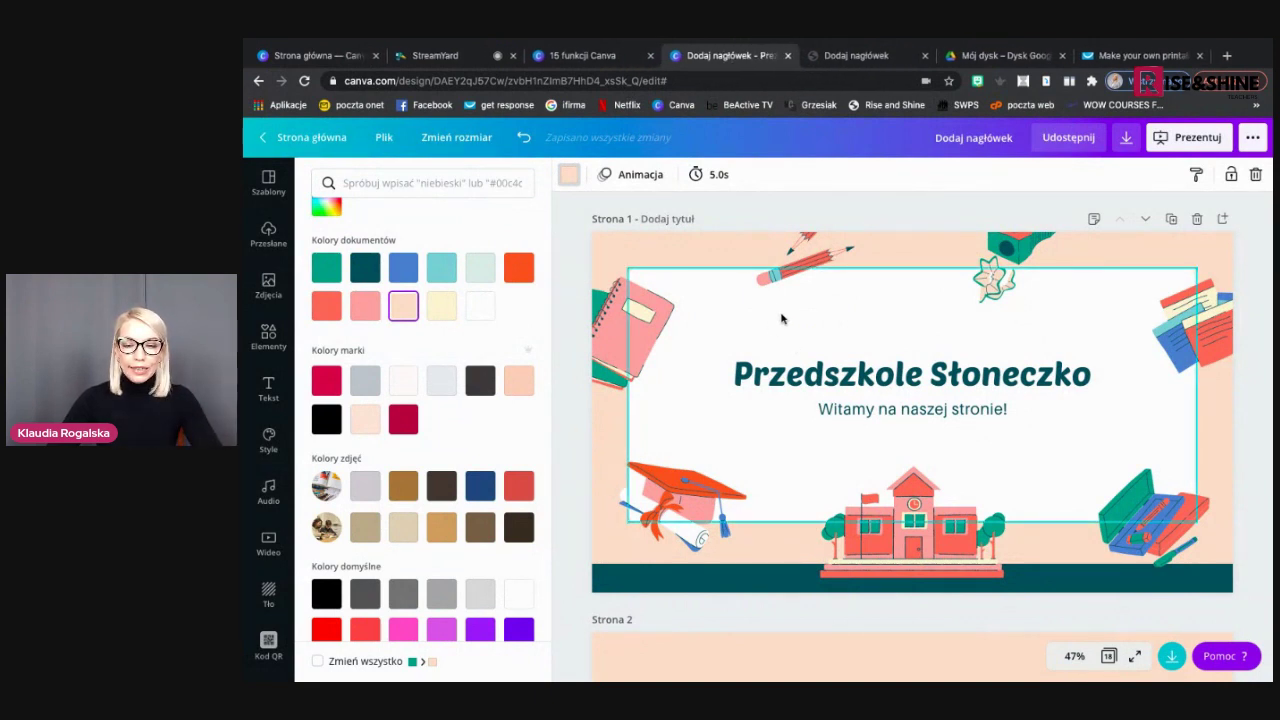
# Copy a recent sticker from the Bitmoji browser extension and close its popup
pyautogui.click(977, 80)
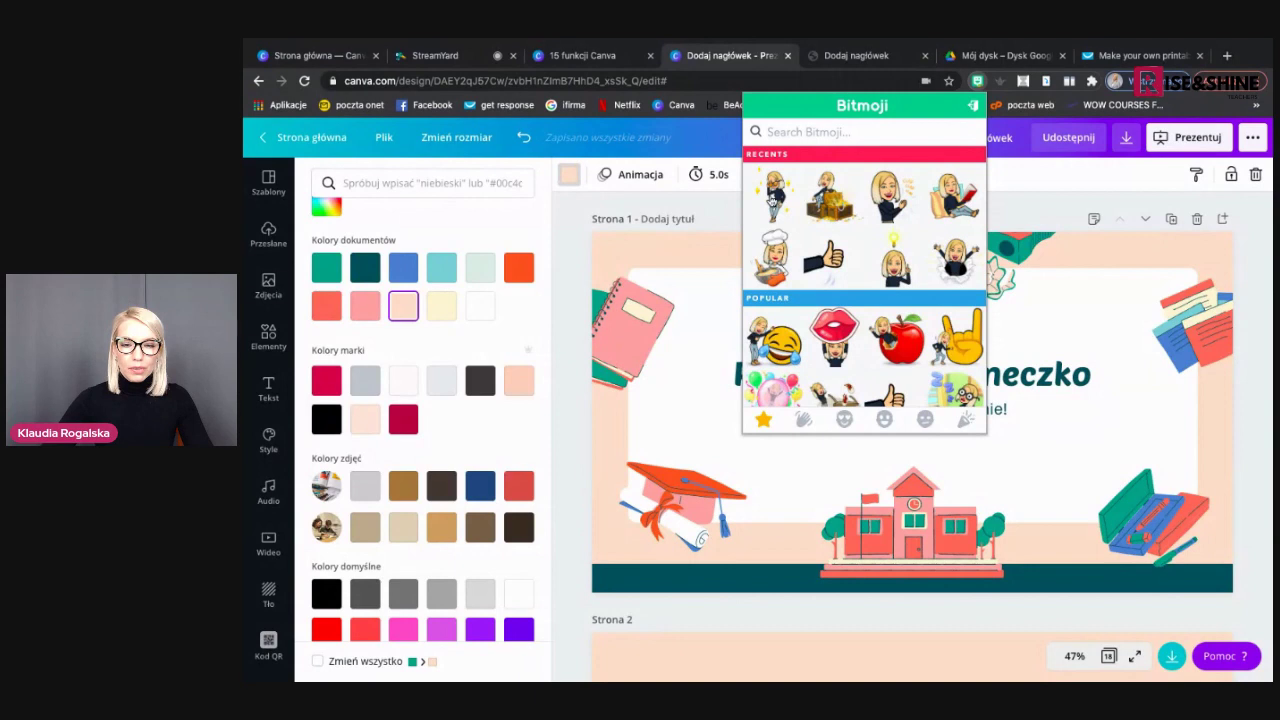
pyautogui.rightClick(772, 200)
pyautogui.click(829, 226)
pyautogui.click(1085, 322)
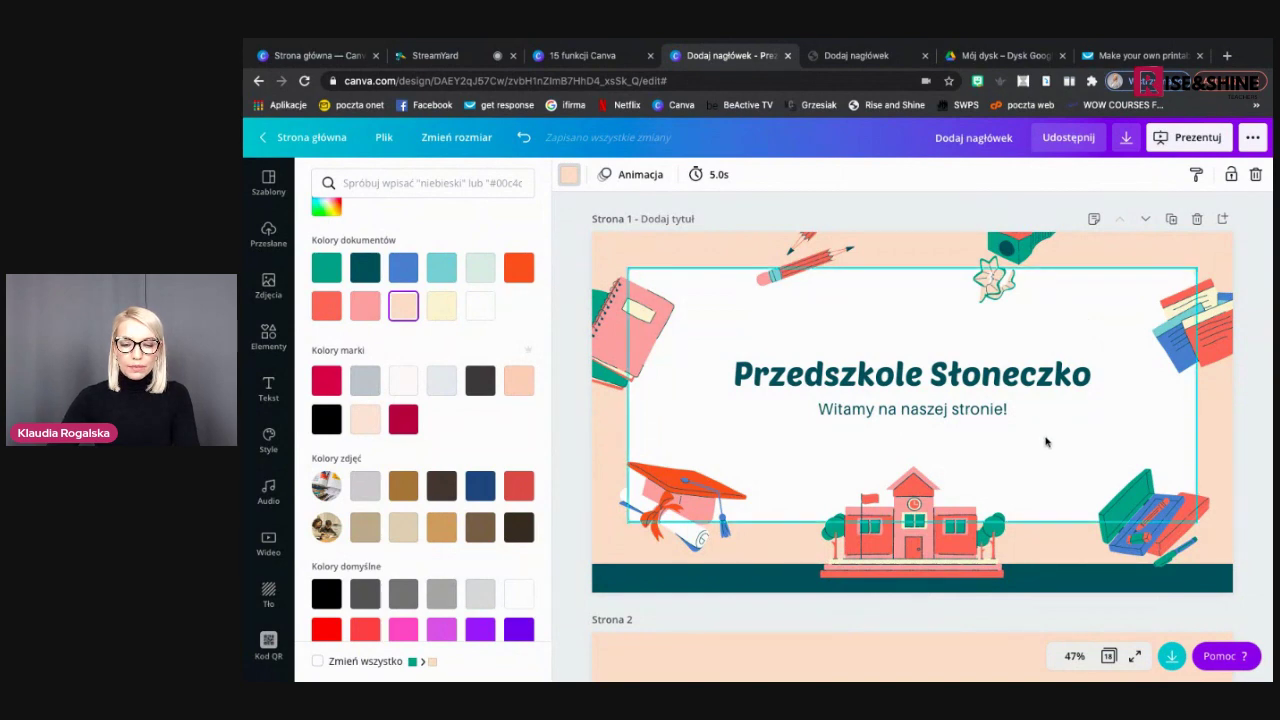
# Close the colour choices by selecting the slide frame
pyautogui.scroll(-3, 1046, 437)
pyautogui.scroll(3, 1046, 441)
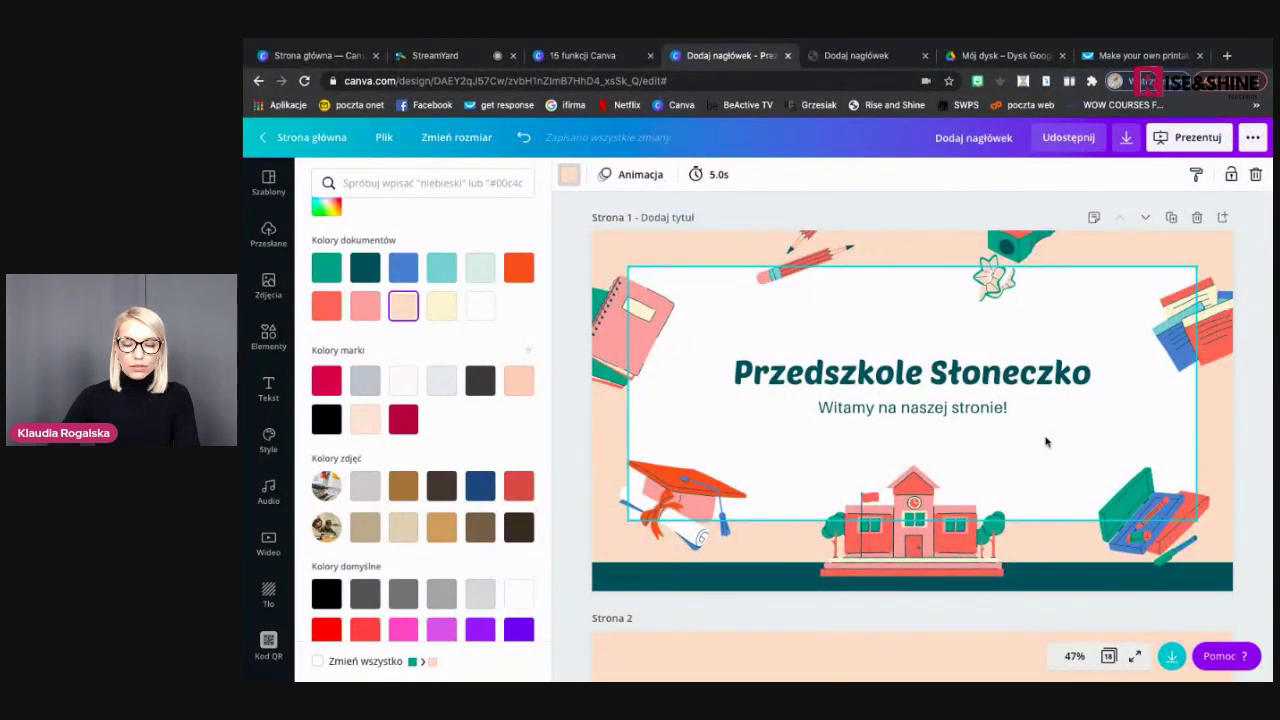
pyautogui.click(1048, 454)
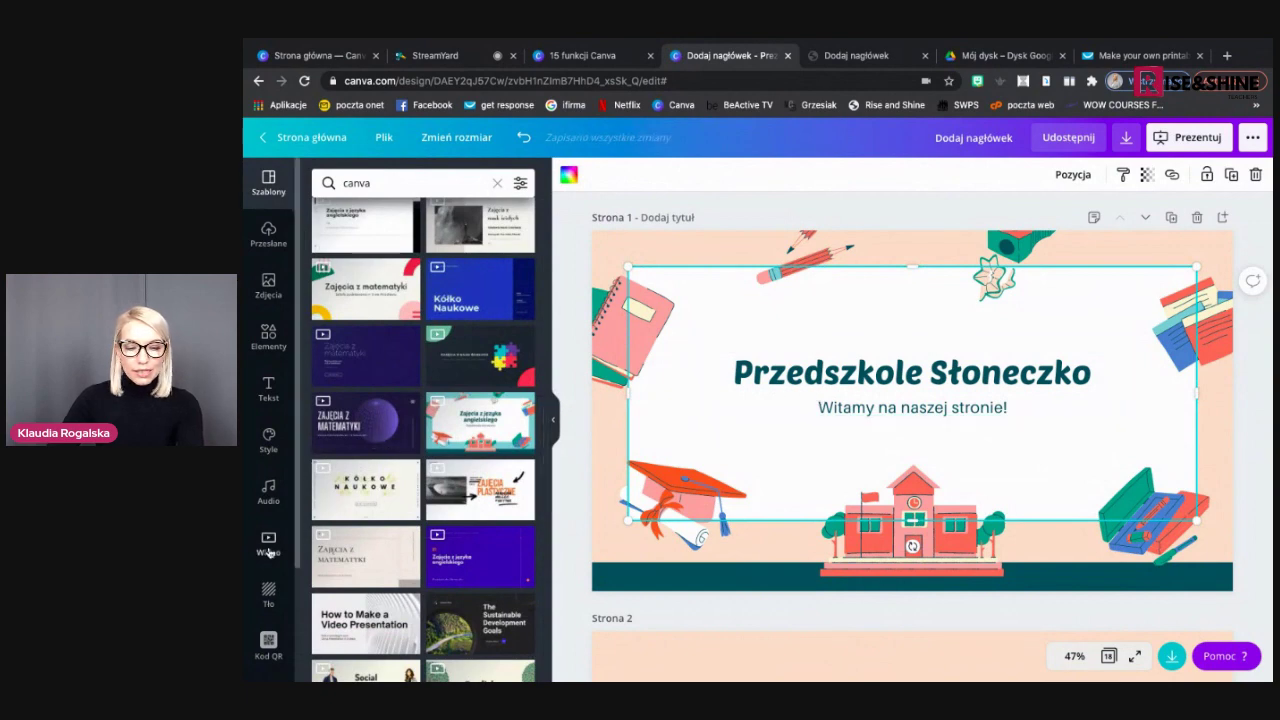
# Open the Bitmoji app from the Więcej apps list in the left sidebar
pyautogui.scroll(-3, 268, 640)
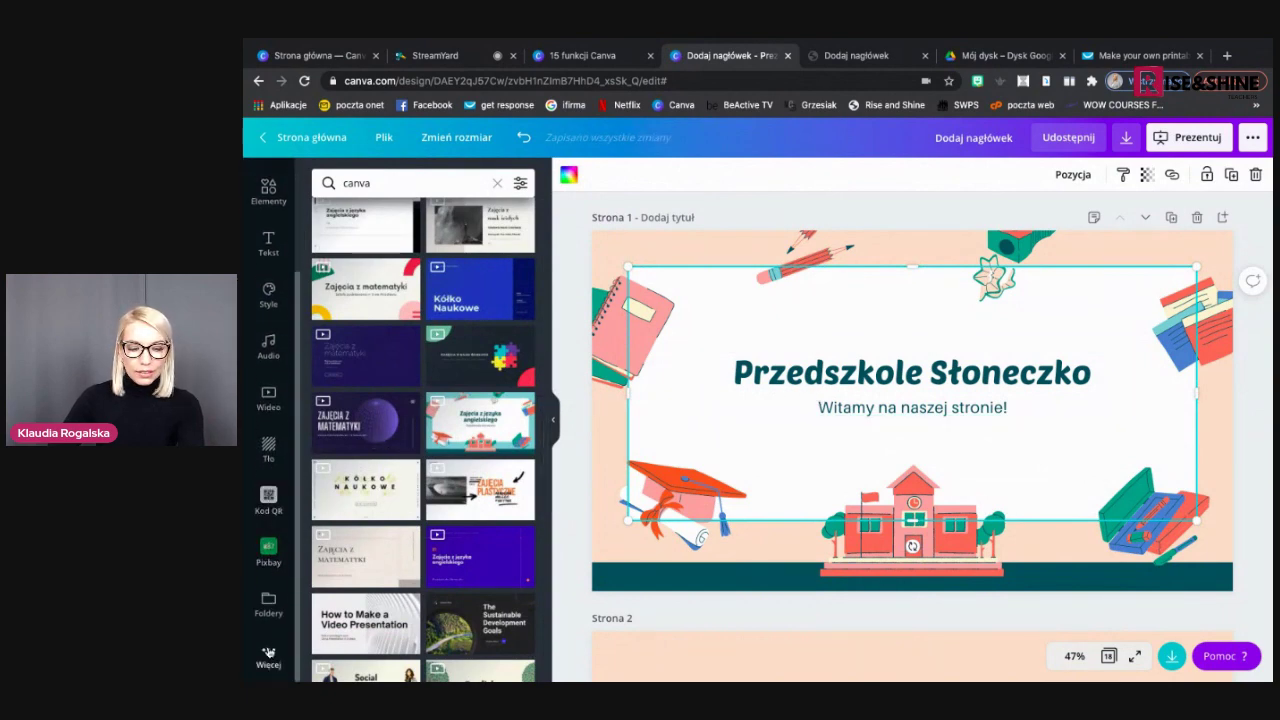
pyautogui.click(268, 652)
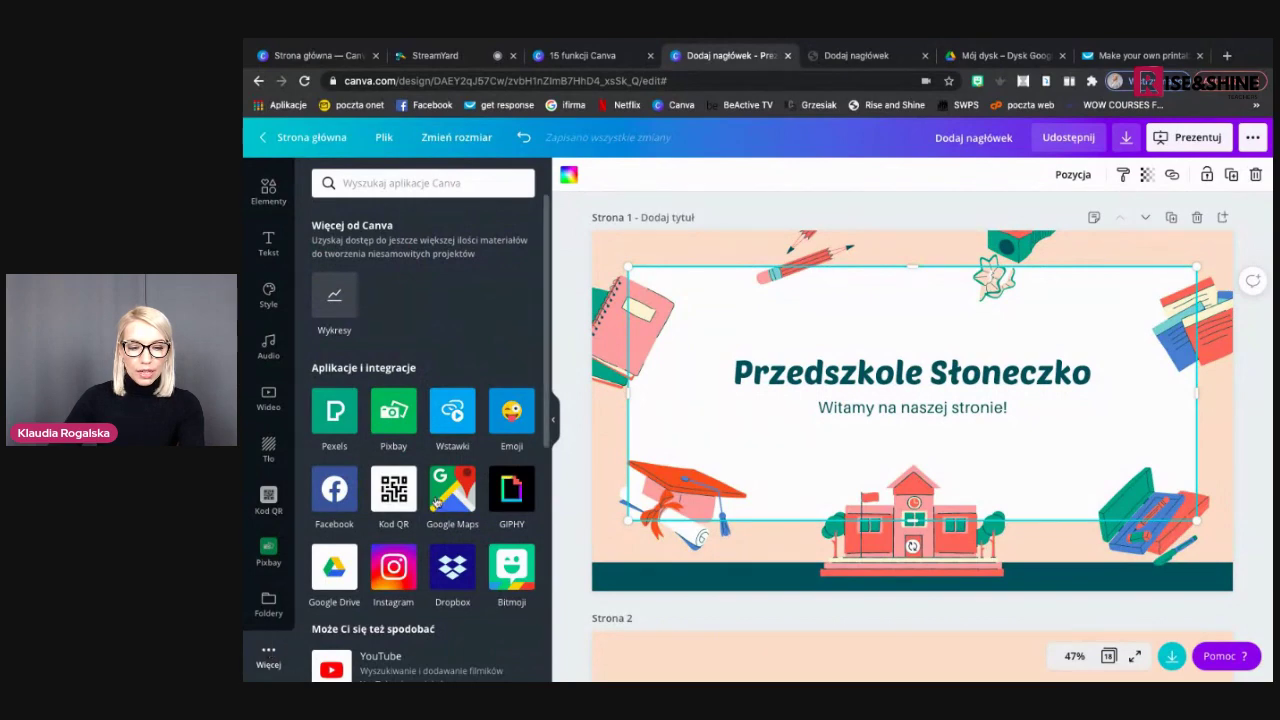
pyautogui.scroll(-2, 436, 503)
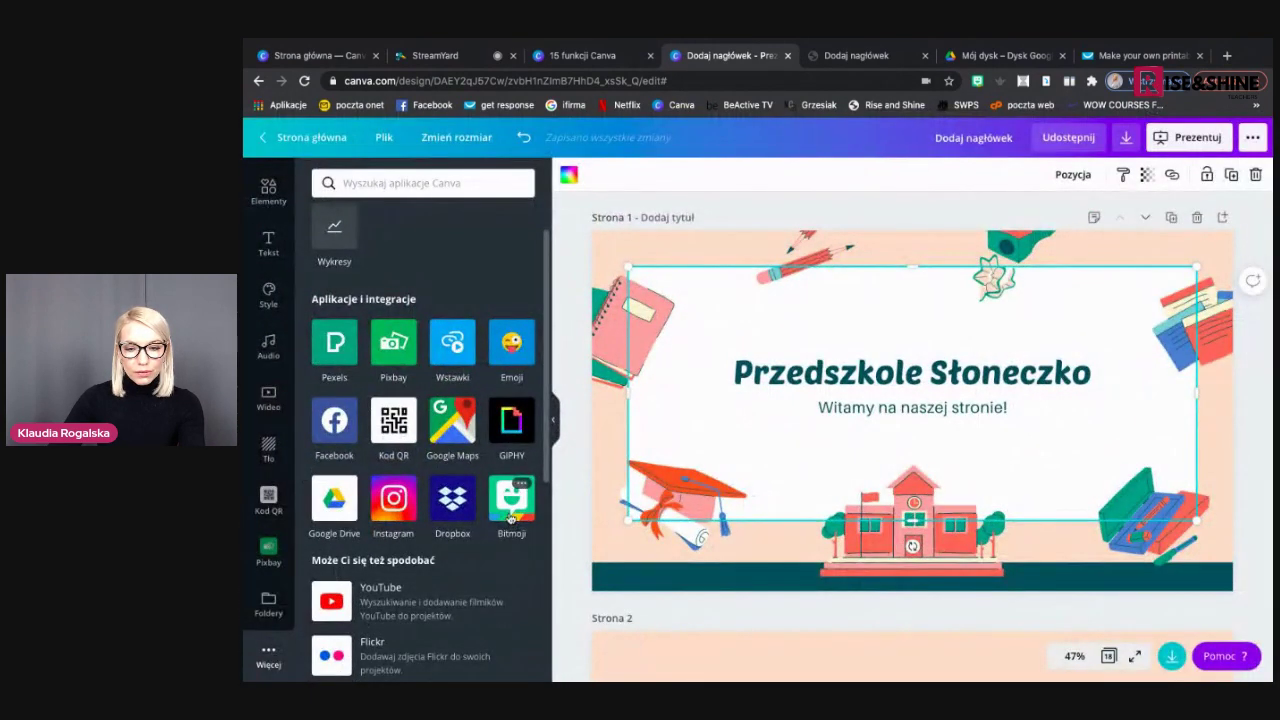
pyautogui.click(510, 517)
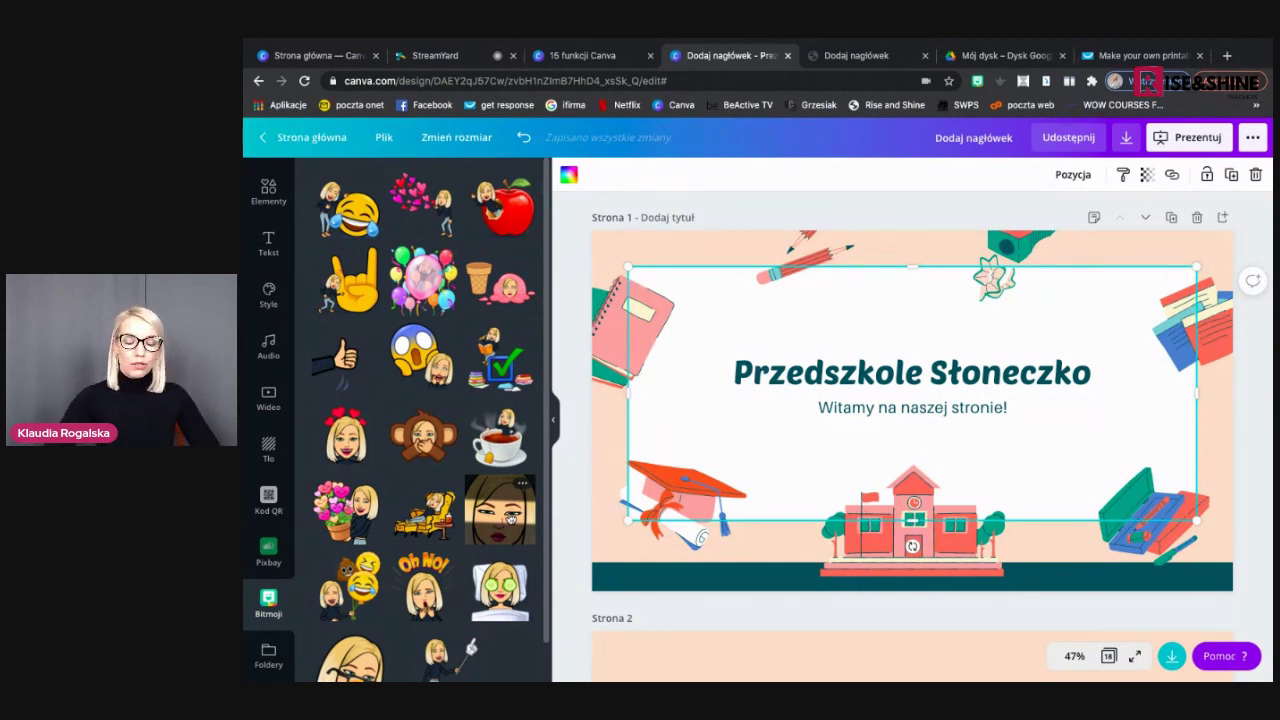
# Add the hearts Bitmoji to the title slide, enlarge it and place it lower right
pyautogui.scroll(-10, 515, 450)
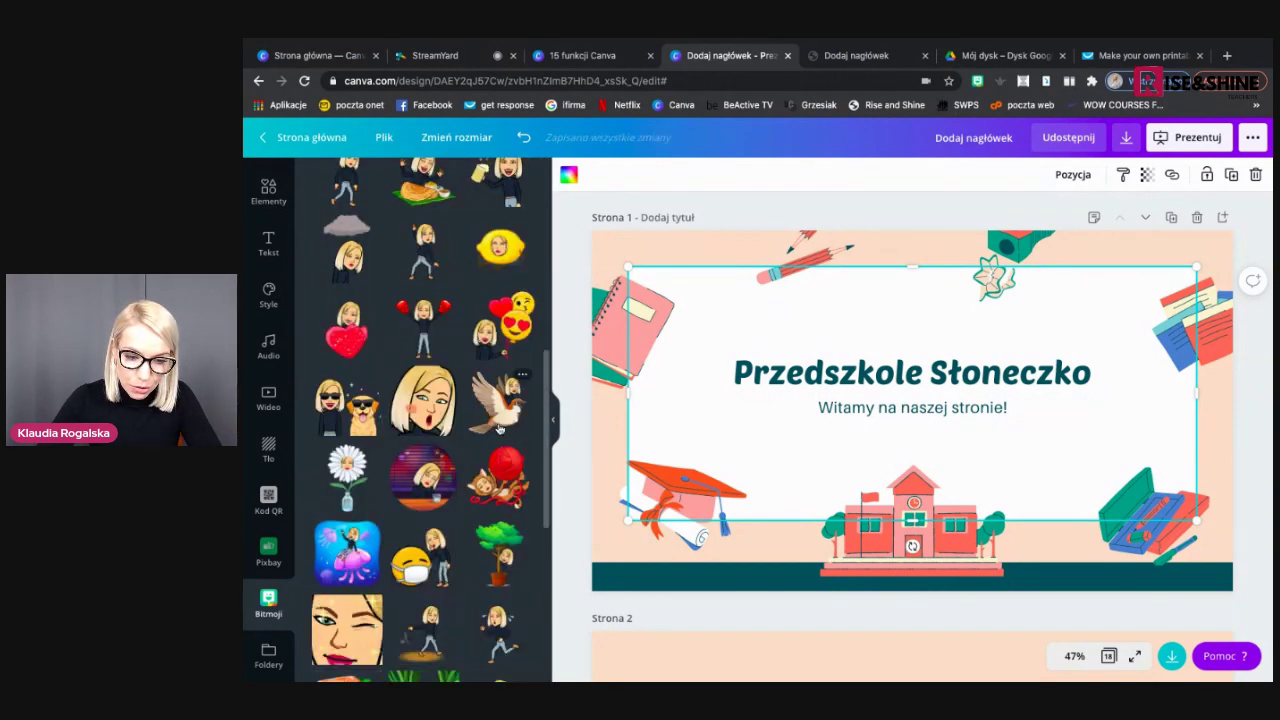
pyautogui.scroll(-2, 499, 428)
pyautogui.scroll(15, 499, 428)
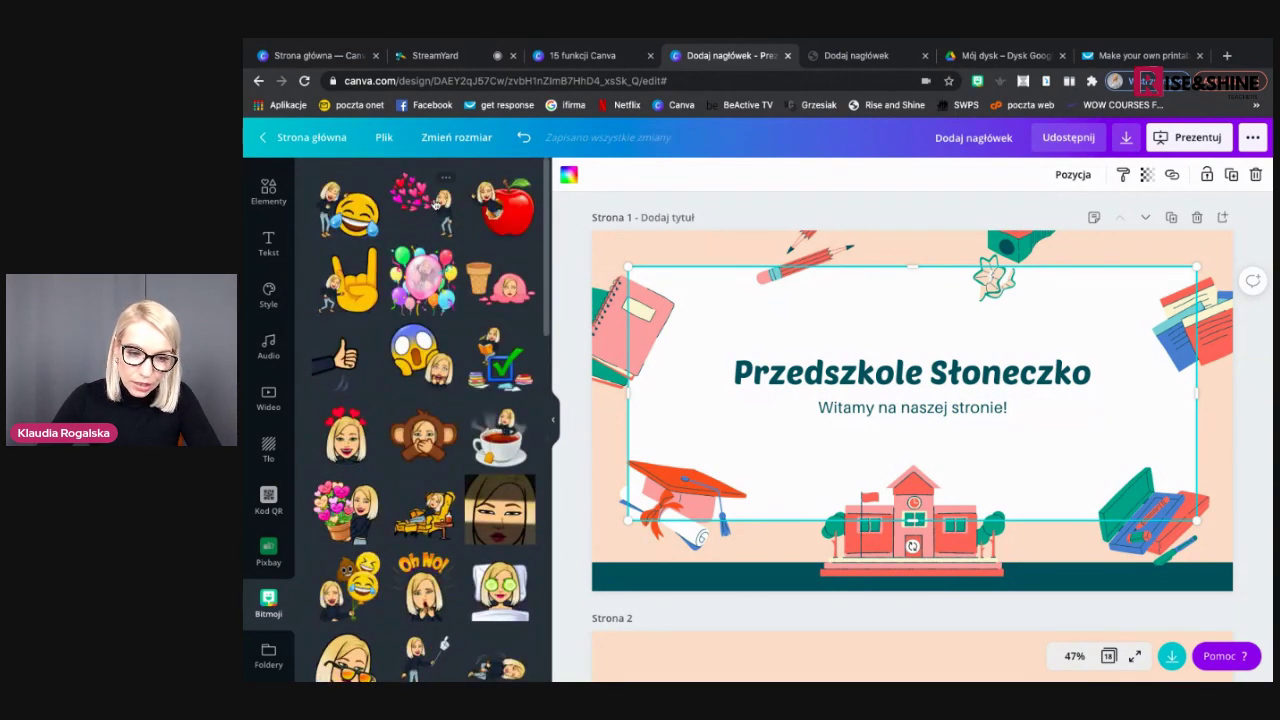
pyautogui.click(435, 204)
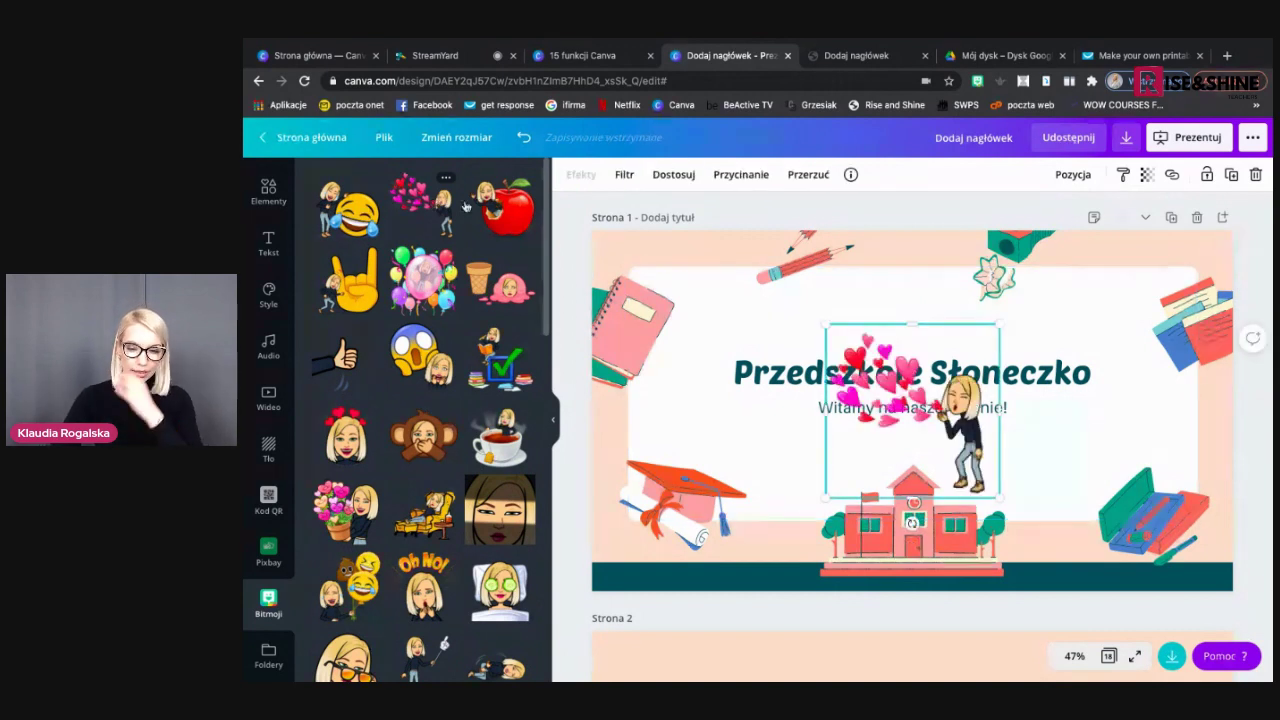
pyautogui.moveTo(958, 425); pyautogui.dragTo(1076, 503)
pyautogui.moveTo(1117, 411); pyautogui.dragTo(1199, 271)
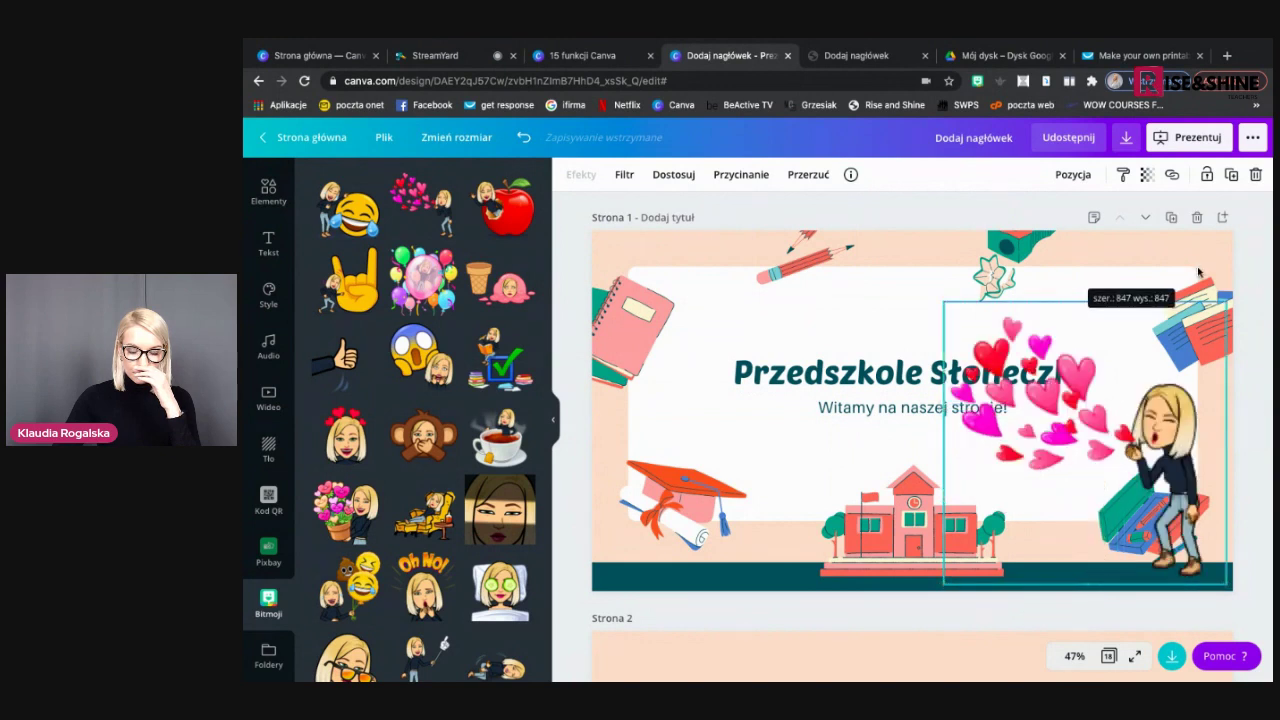
pyautogui.click(929, 286)
pyautogui.click(907, 540)
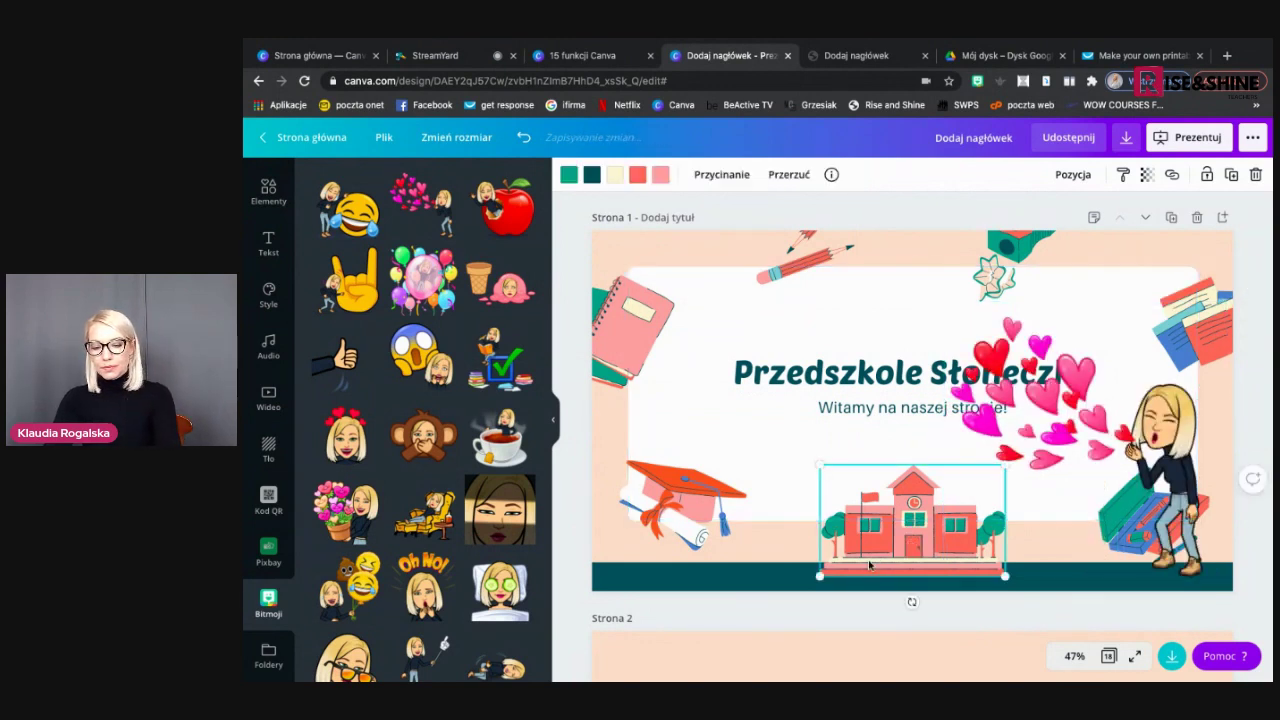
pyautogui.click(909, 600)
pyautogui.moveTo(1114, 524); pyautogui.dragTo(991, 523)
# Drag the pencil case, sharpener and pencil off the slide and move the Bitmoji to the right edge
pyautogui.moveTo(1137, 545)
pyautogui.mouseDown()
pyautogui.moveTo(1160, 437)
pyautogui.moveTo(1220, 320)
pyautogui.moveTo(1250, 300)
pyautogui.mouseUp()
pyautogui.moveTo(1021, 262); pyautogui.dragTo(1030, 185)
pyautogui.moveTo(800, 255); pyautogui.dragTo(800, 185)
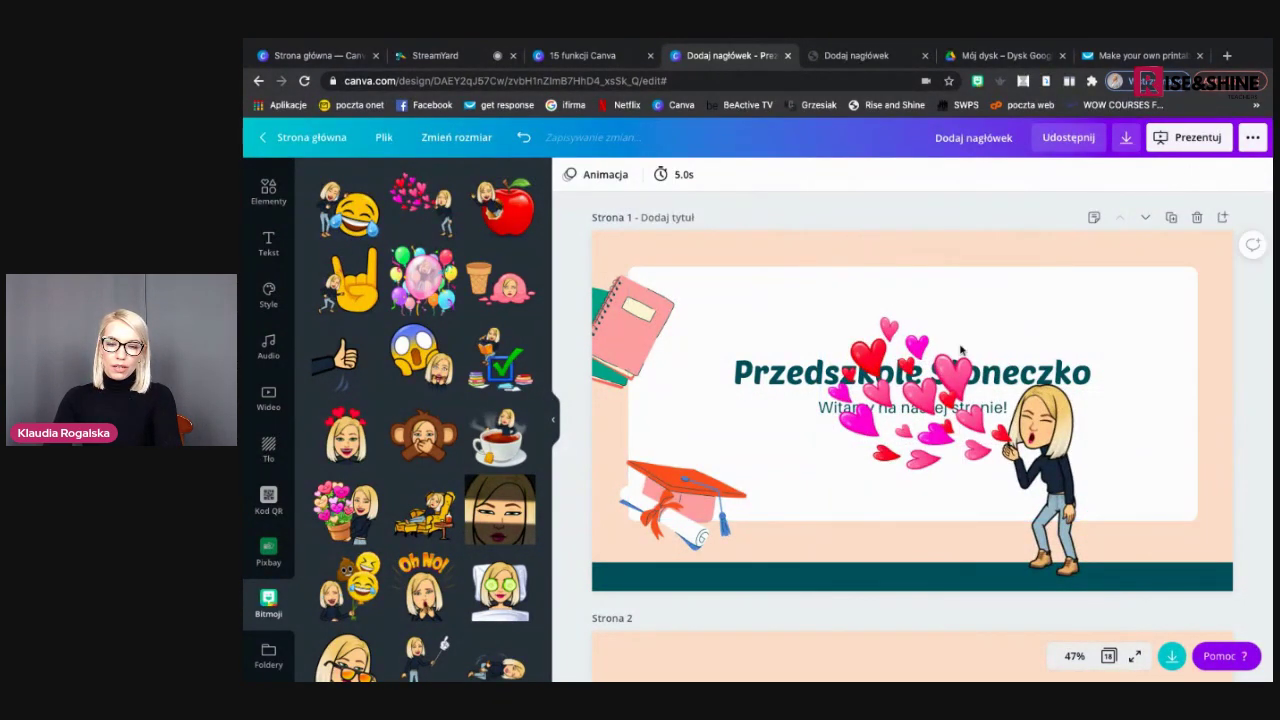
pyautogui.click(1090, 440)
pyautogui.moveTo(1034, 438); pyautogui.dragTo(1146, 447)
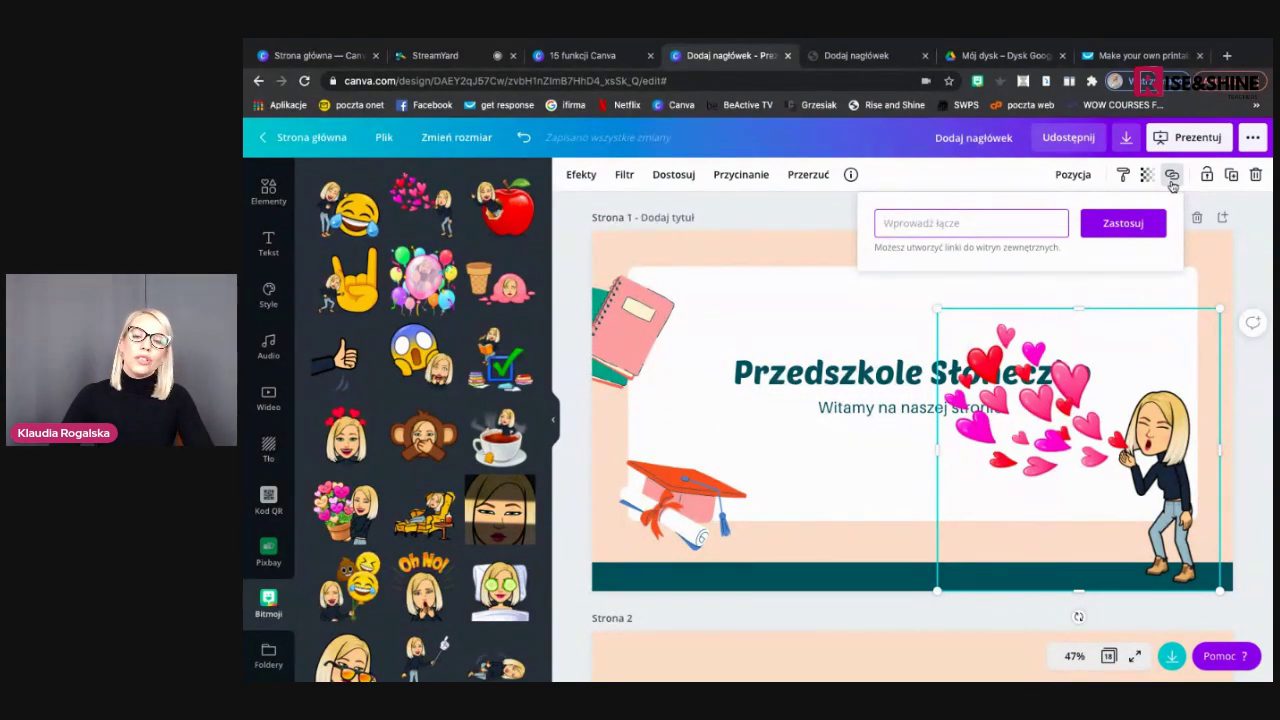
# Link the hearts Bitmoji to the presenter's website URL, then add the apple Bitmoji sticker
pyautogui.click(913, 222)
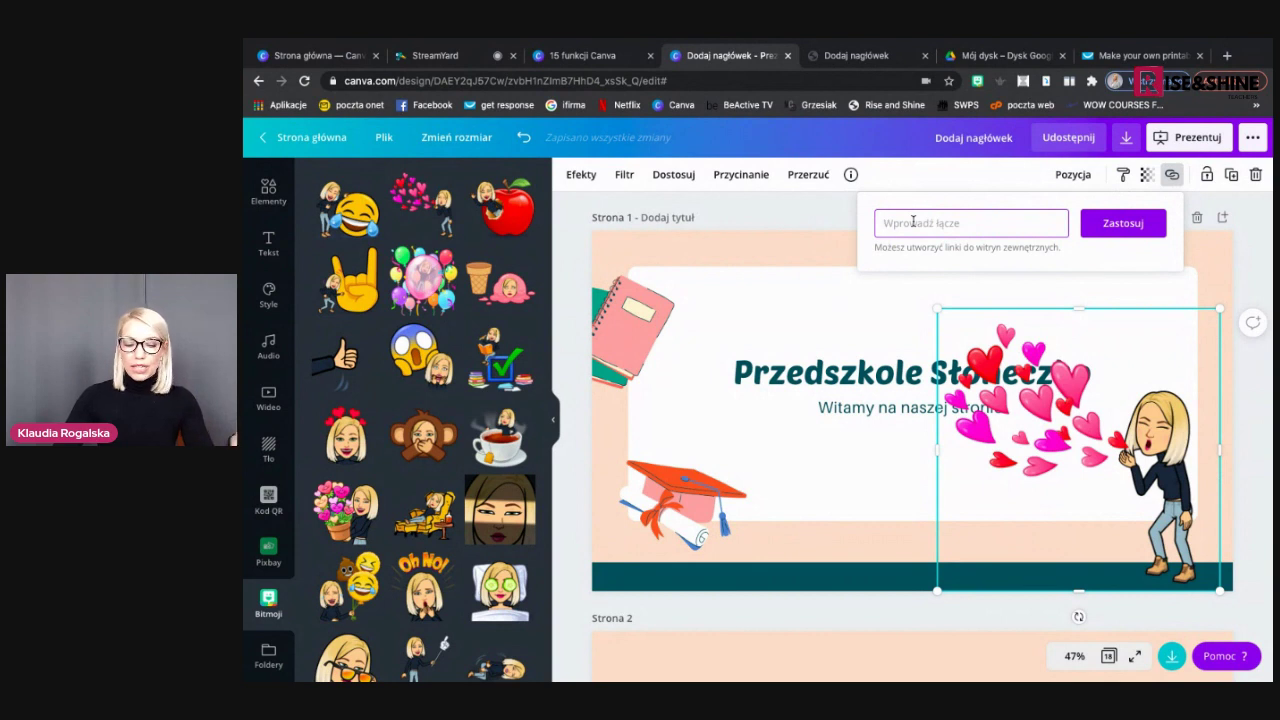
pyautogui.write('www.k')
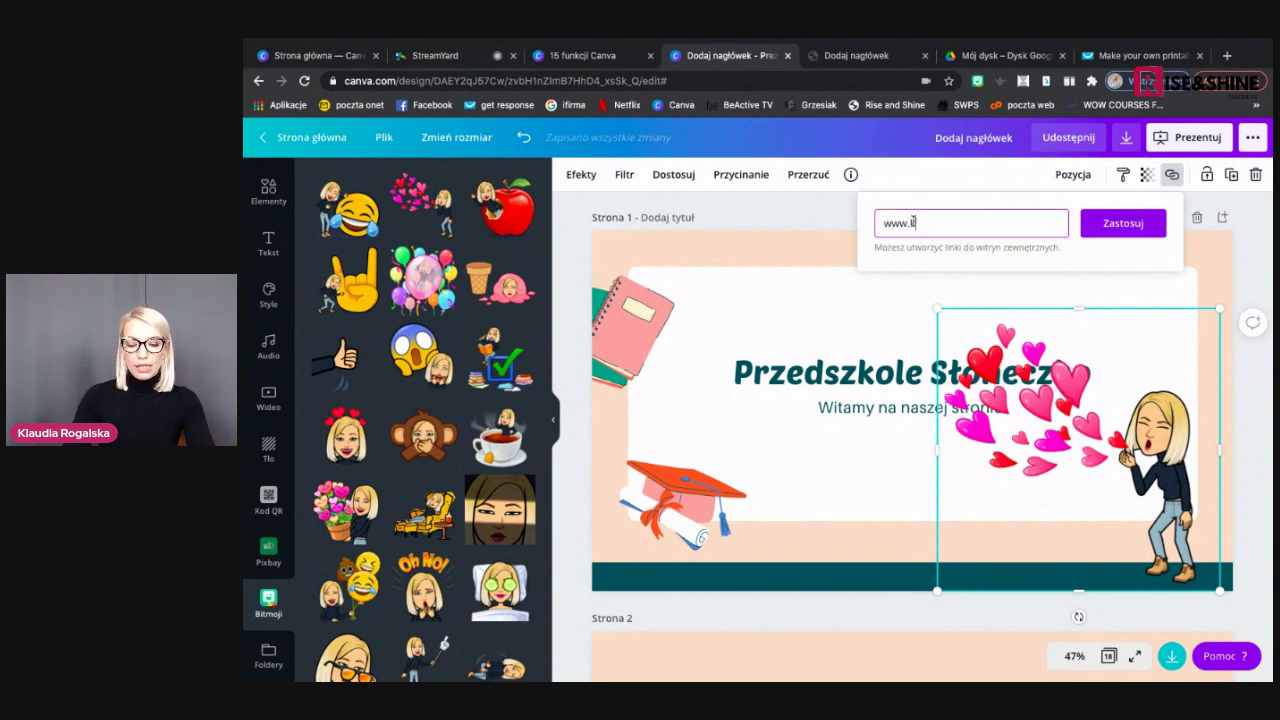
pyautogui.write('laudiaroga')
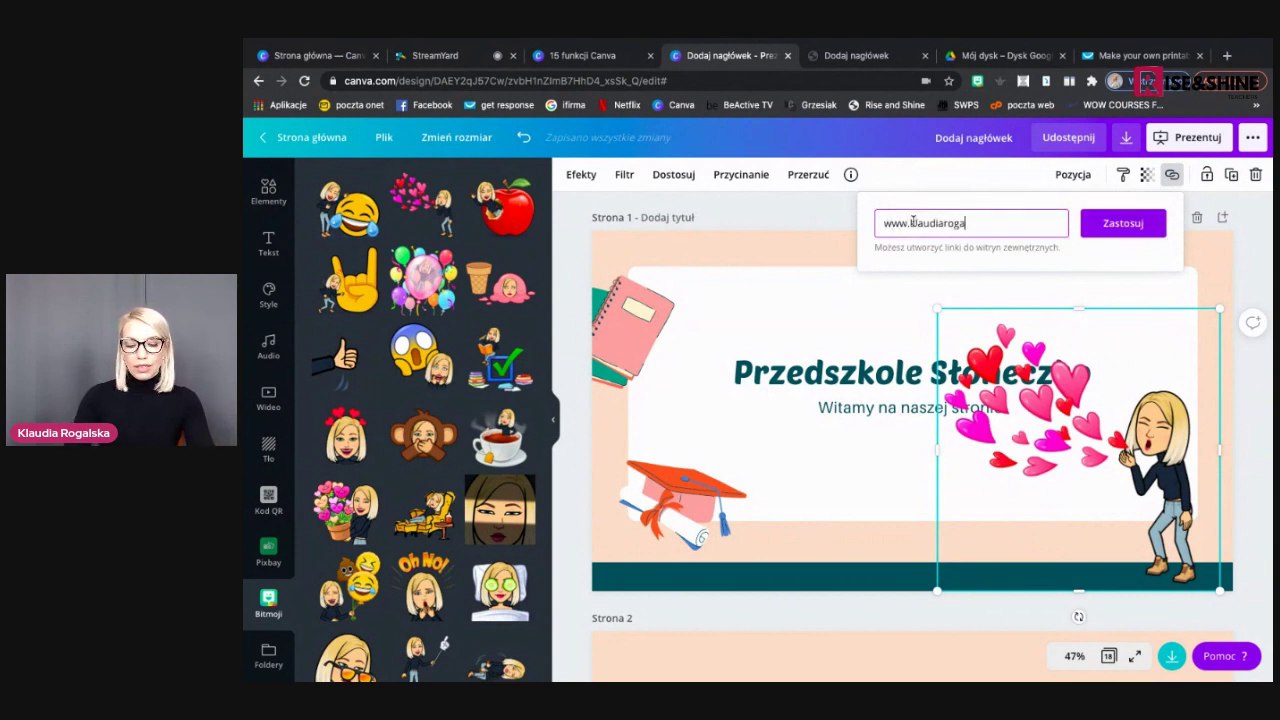
pyautogui.write('lska.pl')
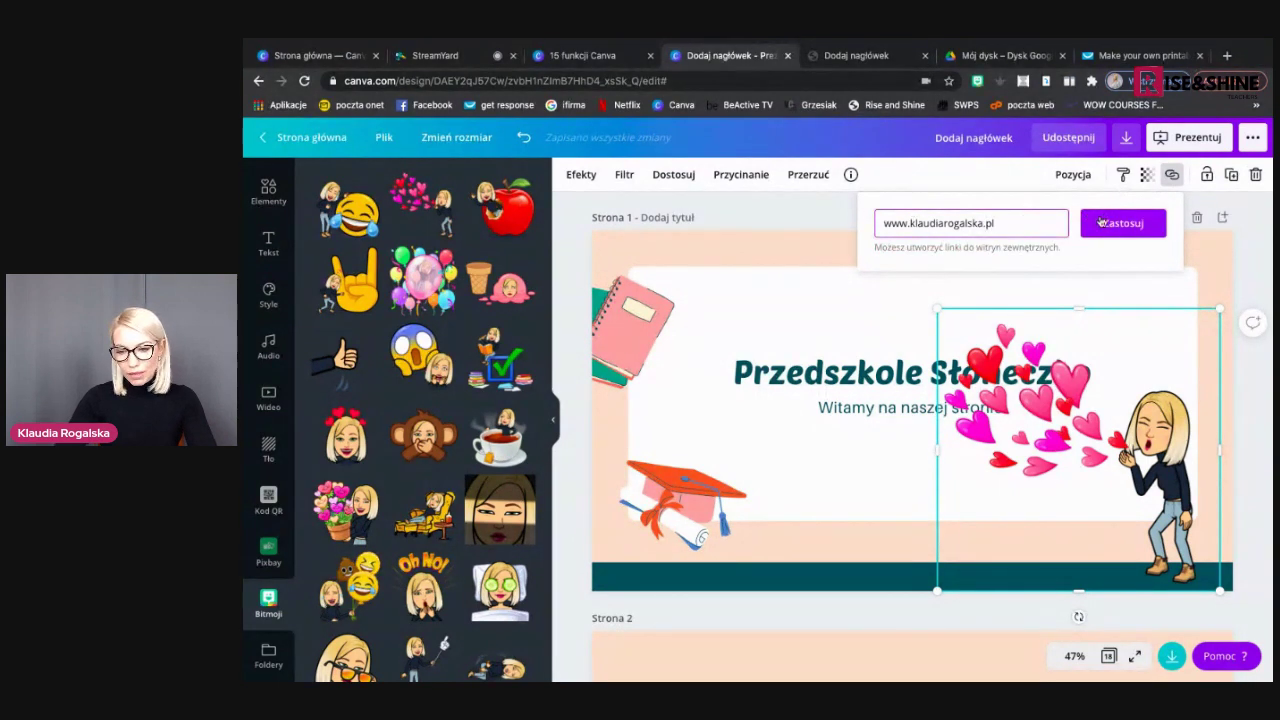
pyautogui.click(1097, 222)
pyautogui.click(937, 267)
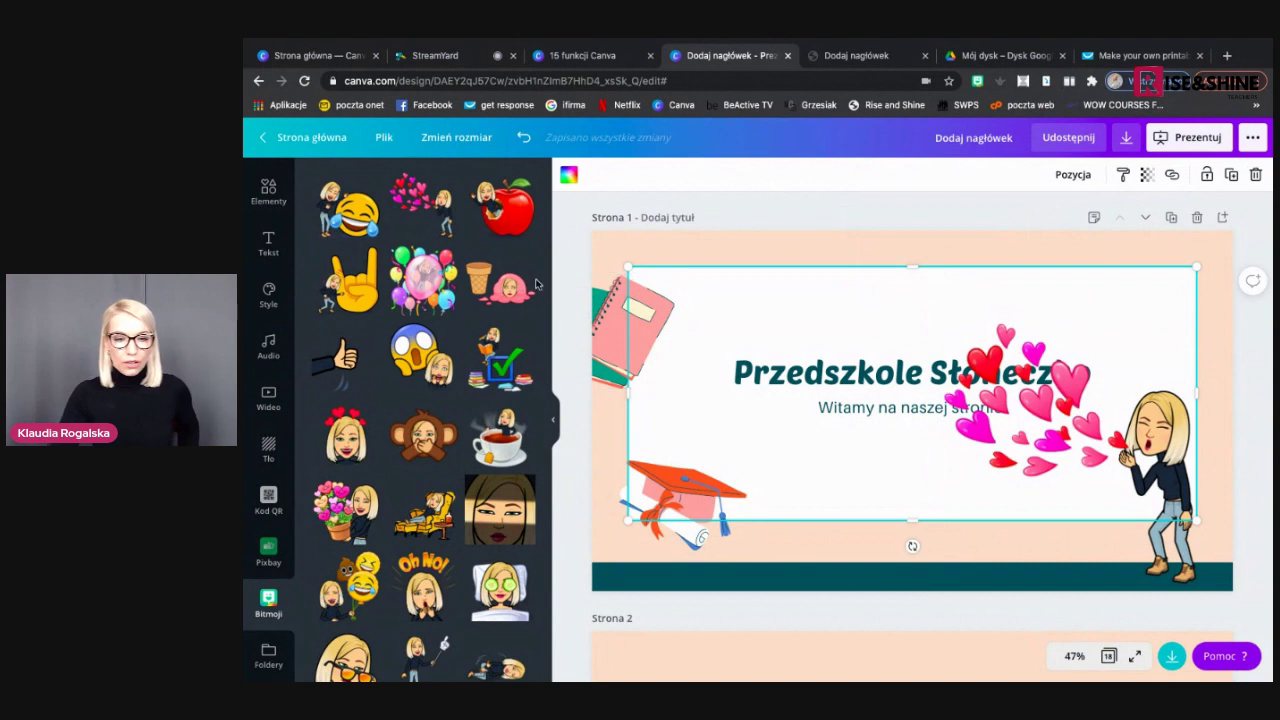
pyautogui.click(504, 213)
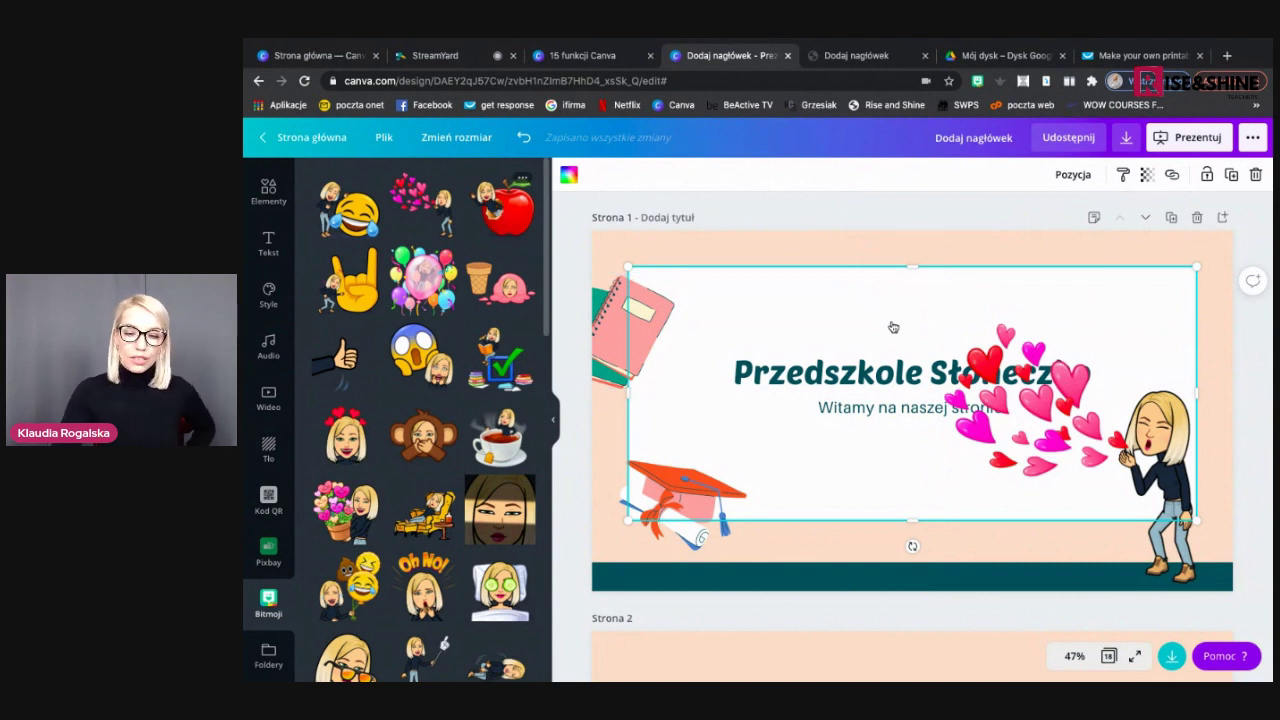
# Move the apple Bitmoji toward the upper left, delete it, and return to the '15 funkcji Canva' deck
pyautogui.moveTo(830, 380); pyautogui.dragTo(781, 342)
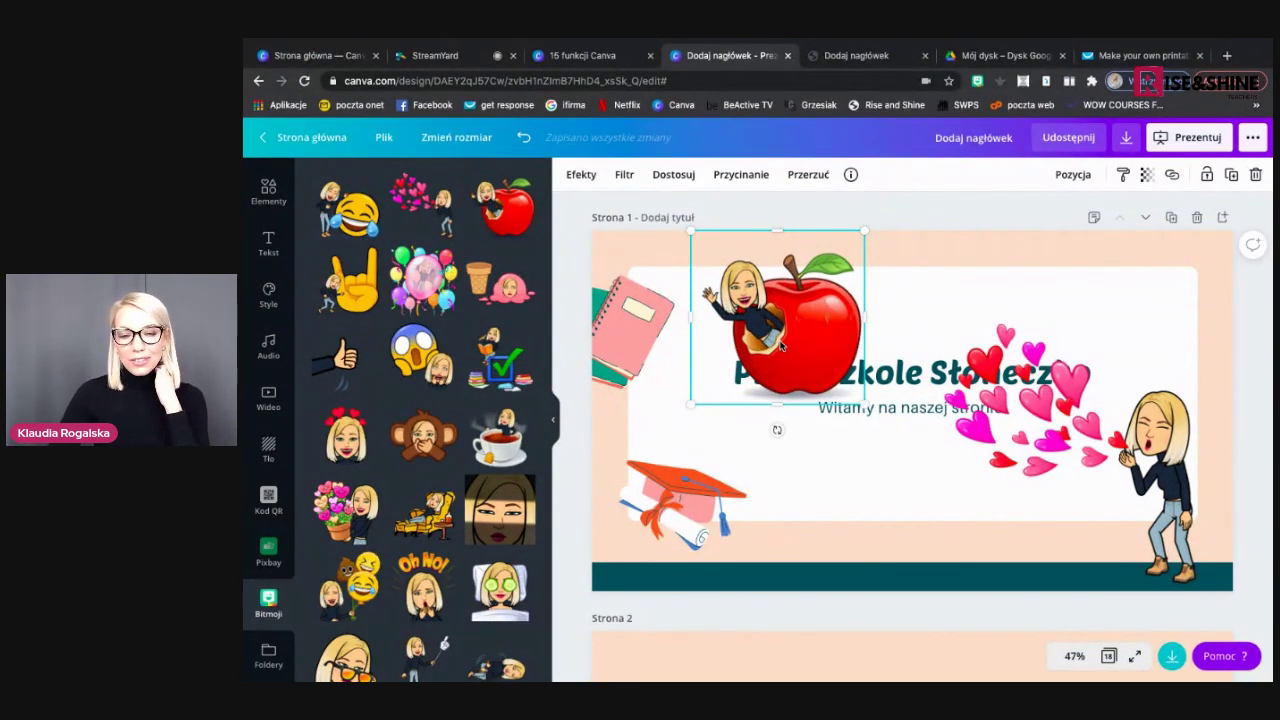
pyautogui.click(926, 286)
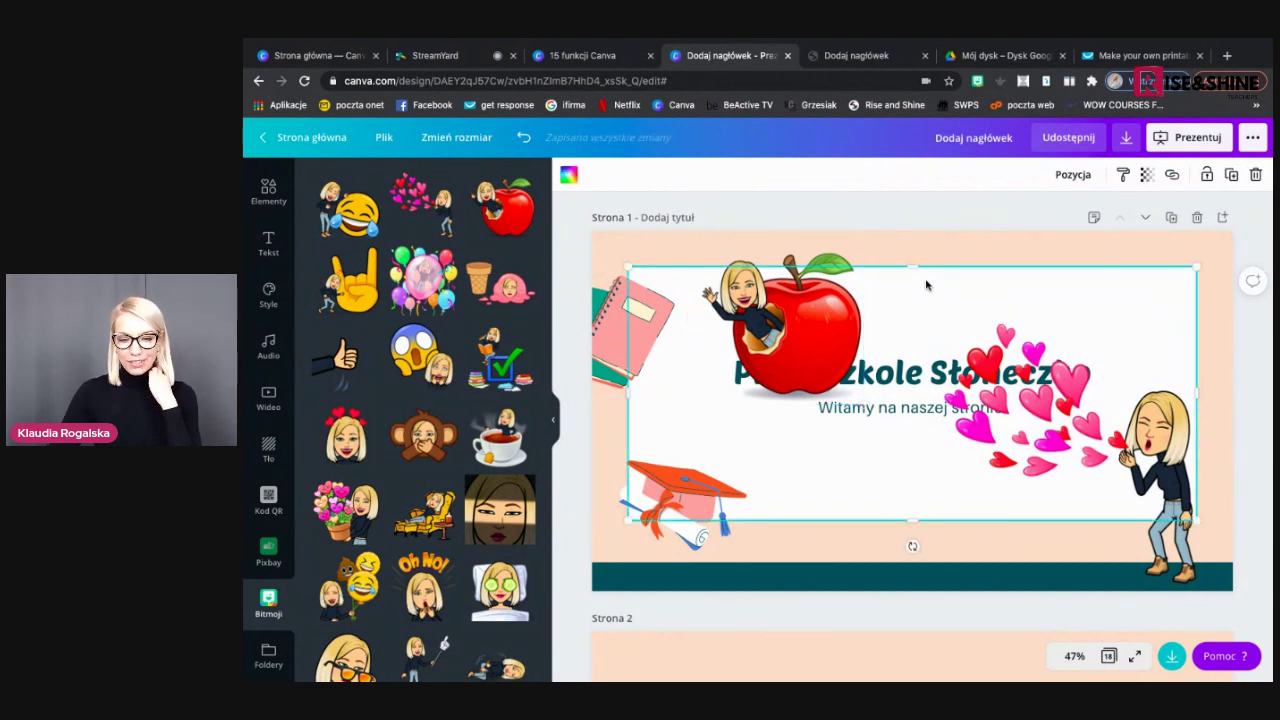
pyautogui.click(889, 241)
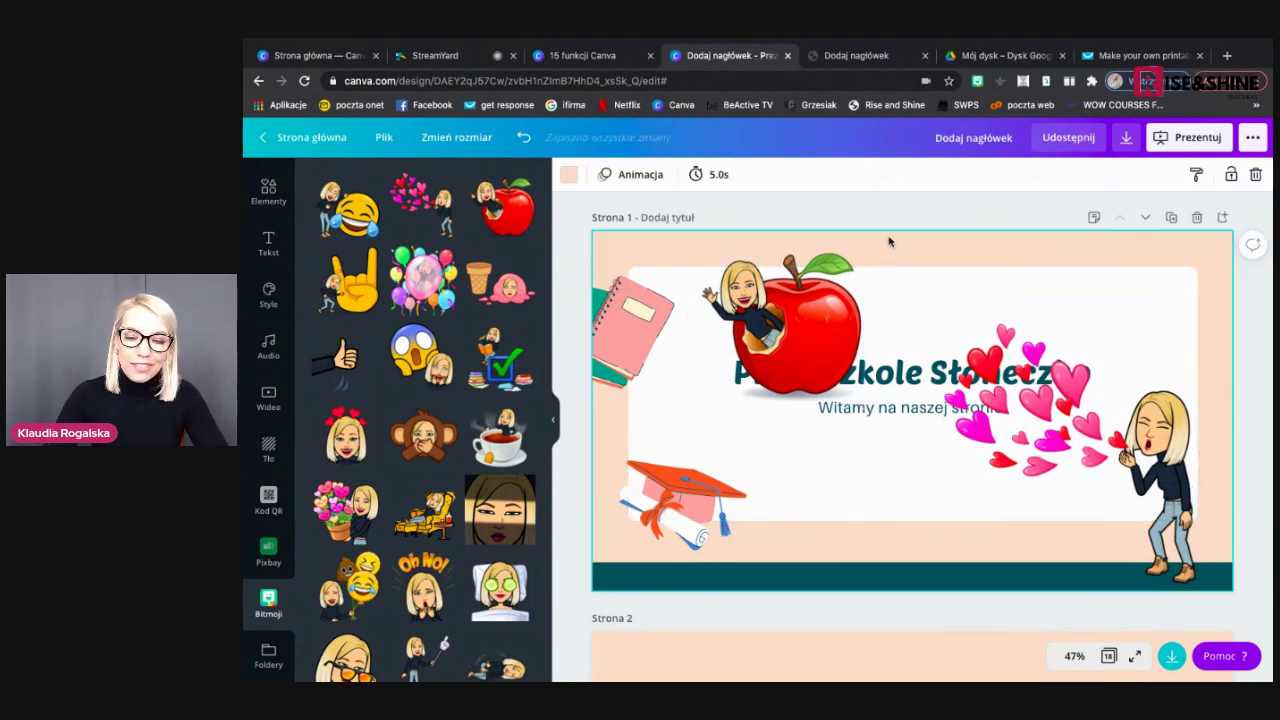
pyautogui.click(798, 289)
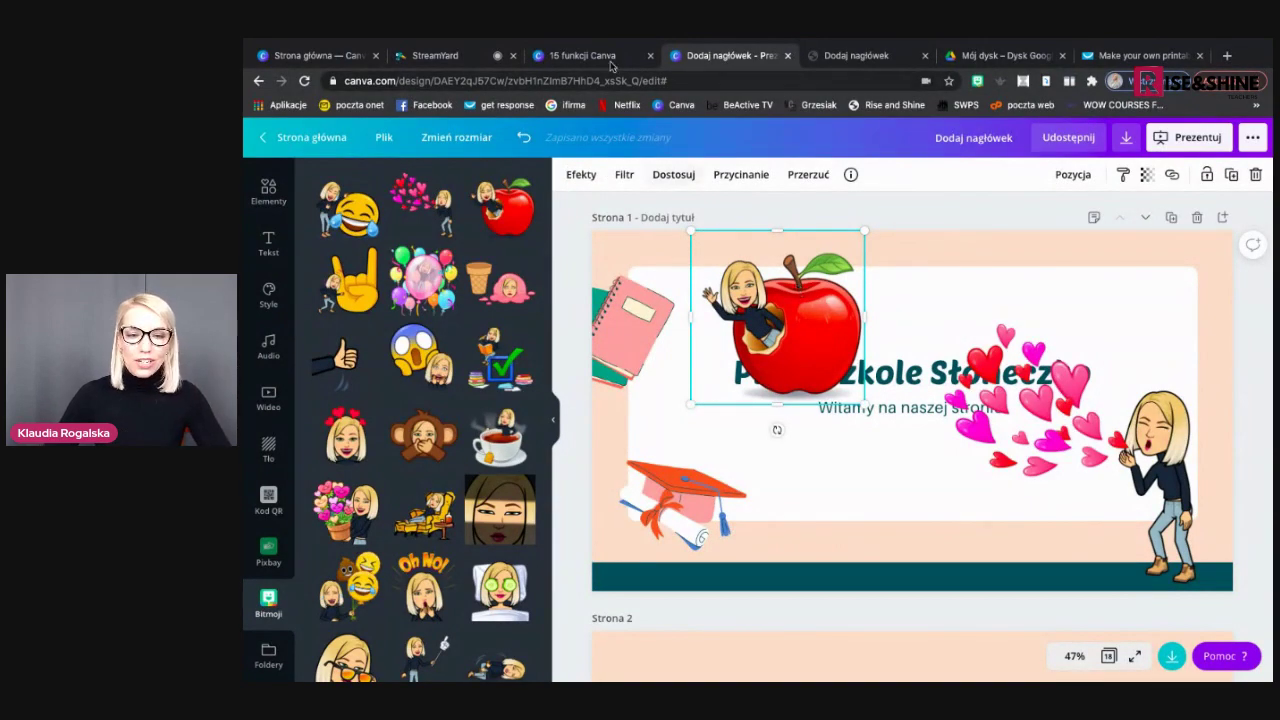
pyautogui.press('Delete')
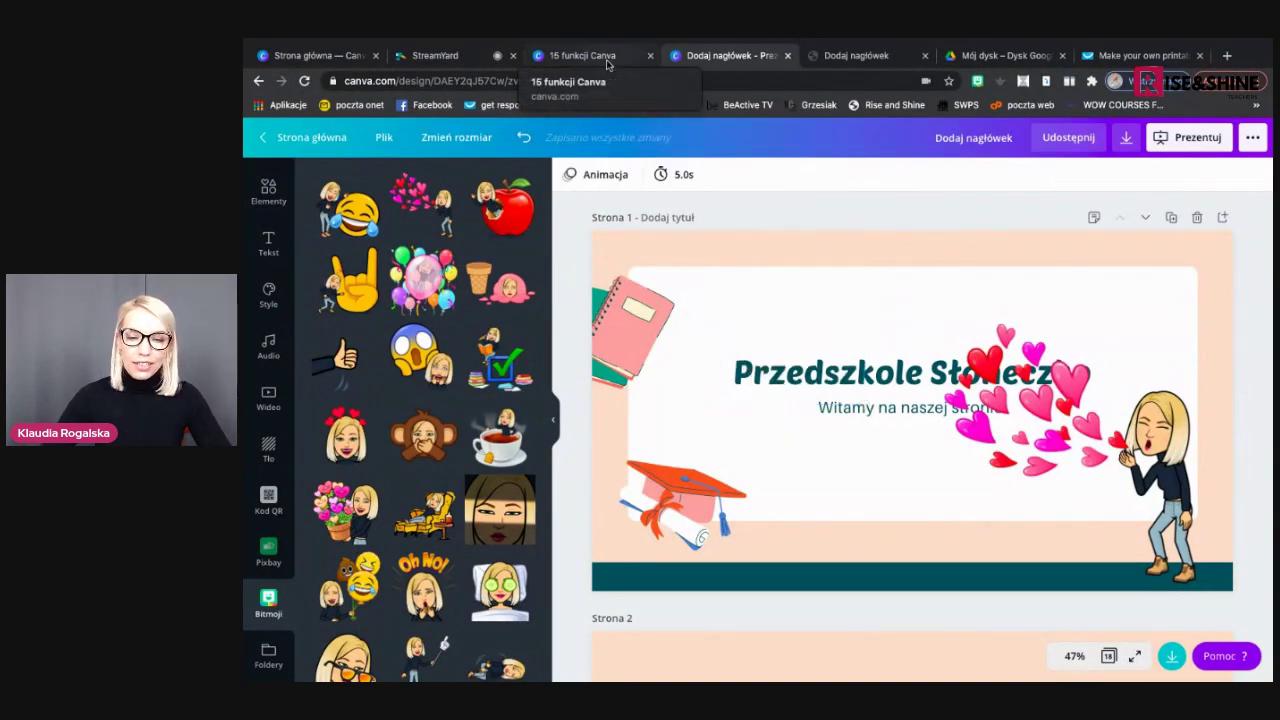
pyautogui.click(606, 59)
# Switch from the Bitmoji tutorial slide back to the 'Dodaj nagłówek' tab with the Przedszkole Słoneczko design
pyautogui.moveTo(1240, 401)
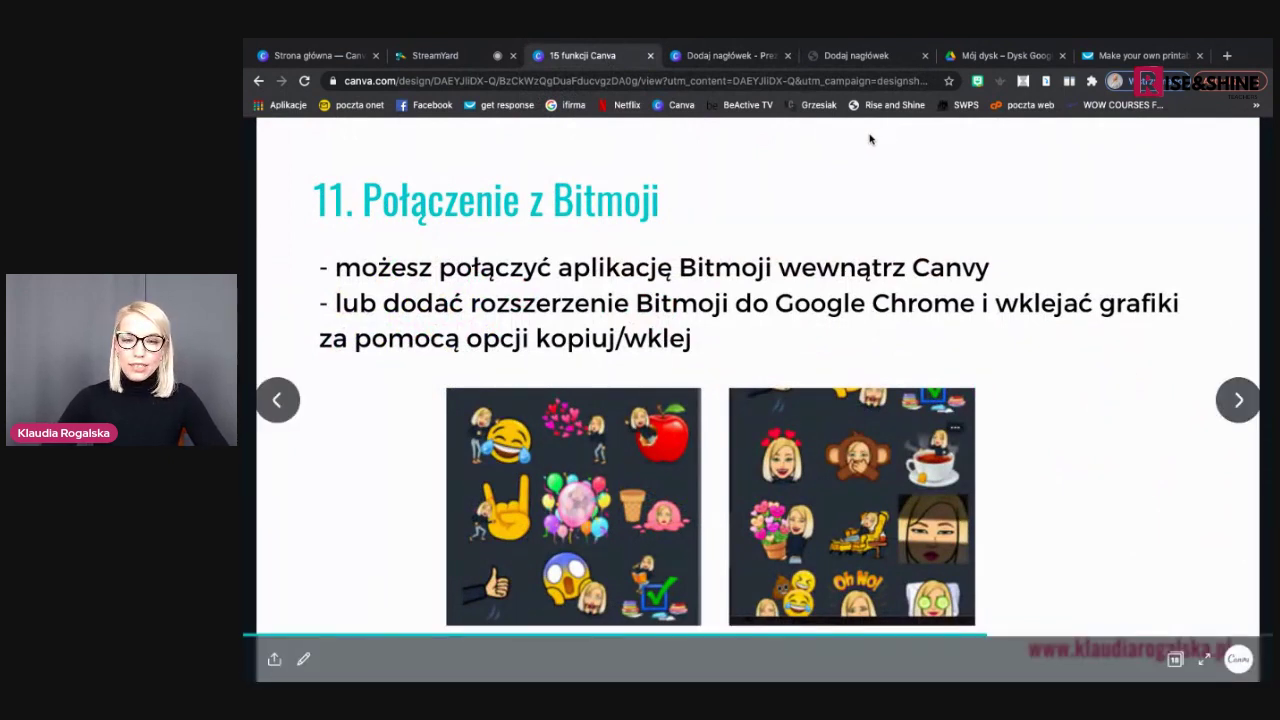
pyautogui.click(716, 58)
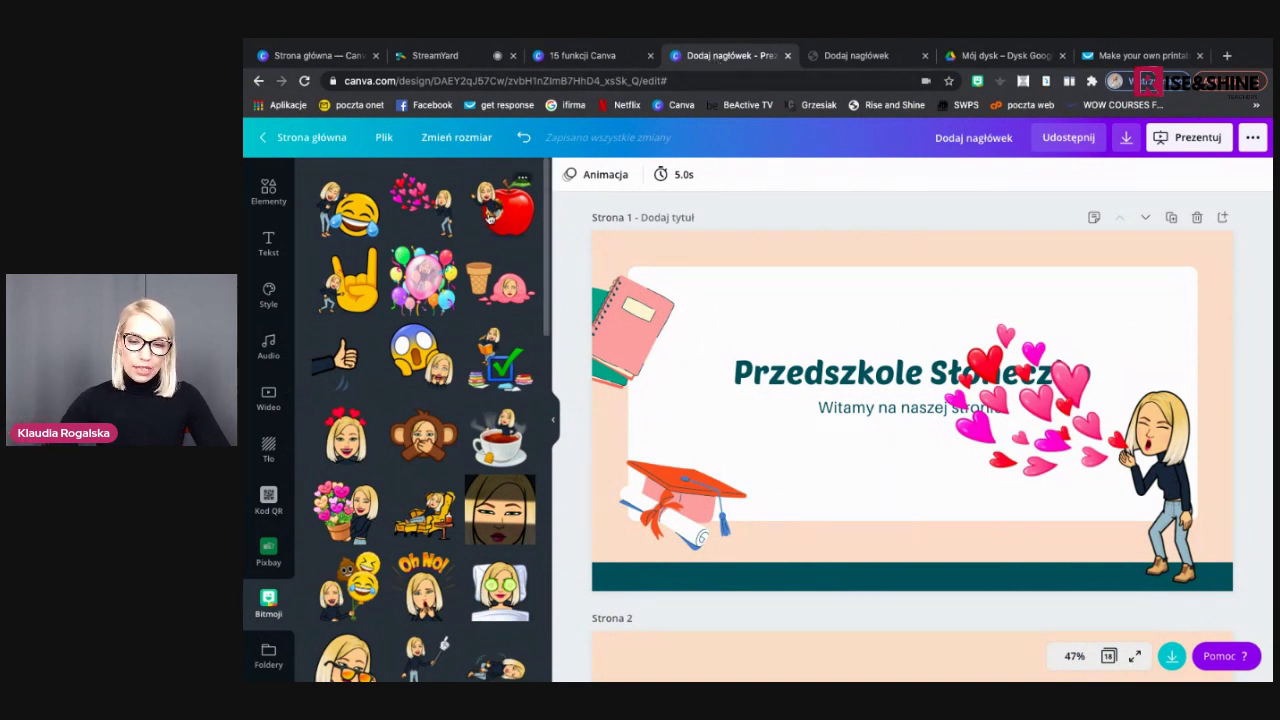
# Add apple and checkmark-and-books Bitmoji, then delete them along with the girl-with-hearts sticker
pyautogui.click(489, 218)
pyautogui.click(500, 360)
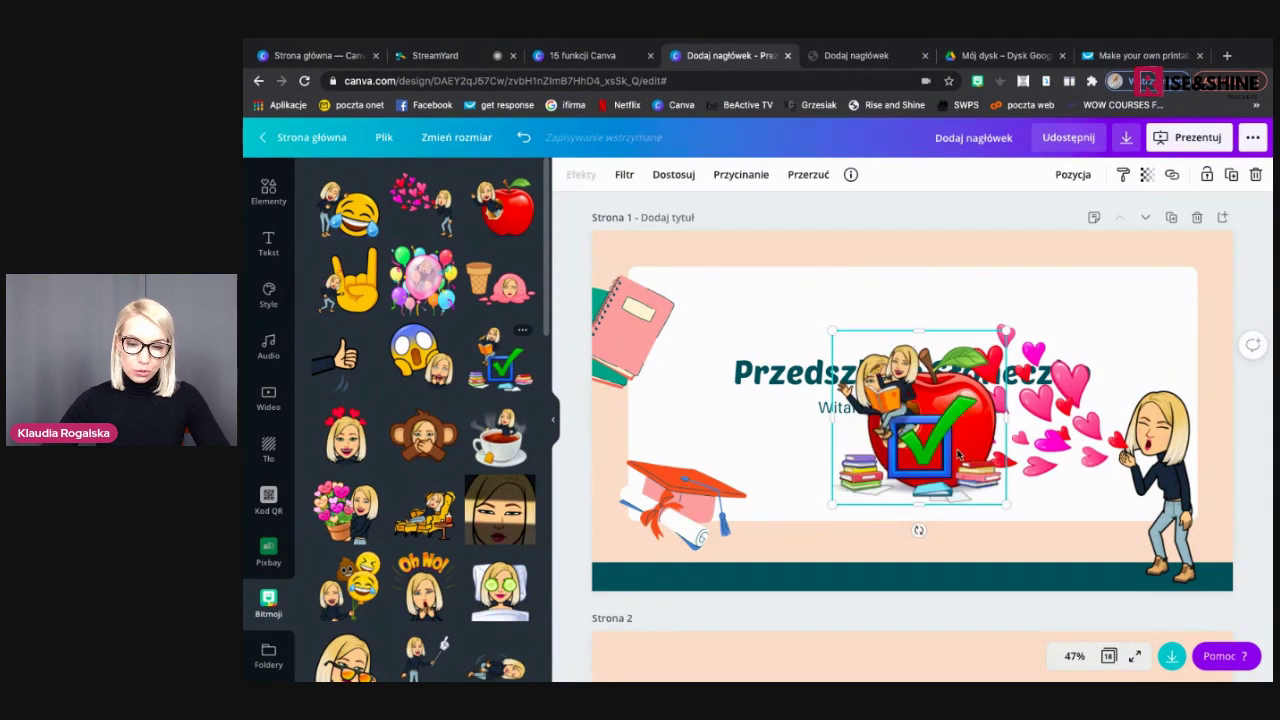
pyautogui.moveTo(930, 435); pyautogui.dragTo(792, 363)
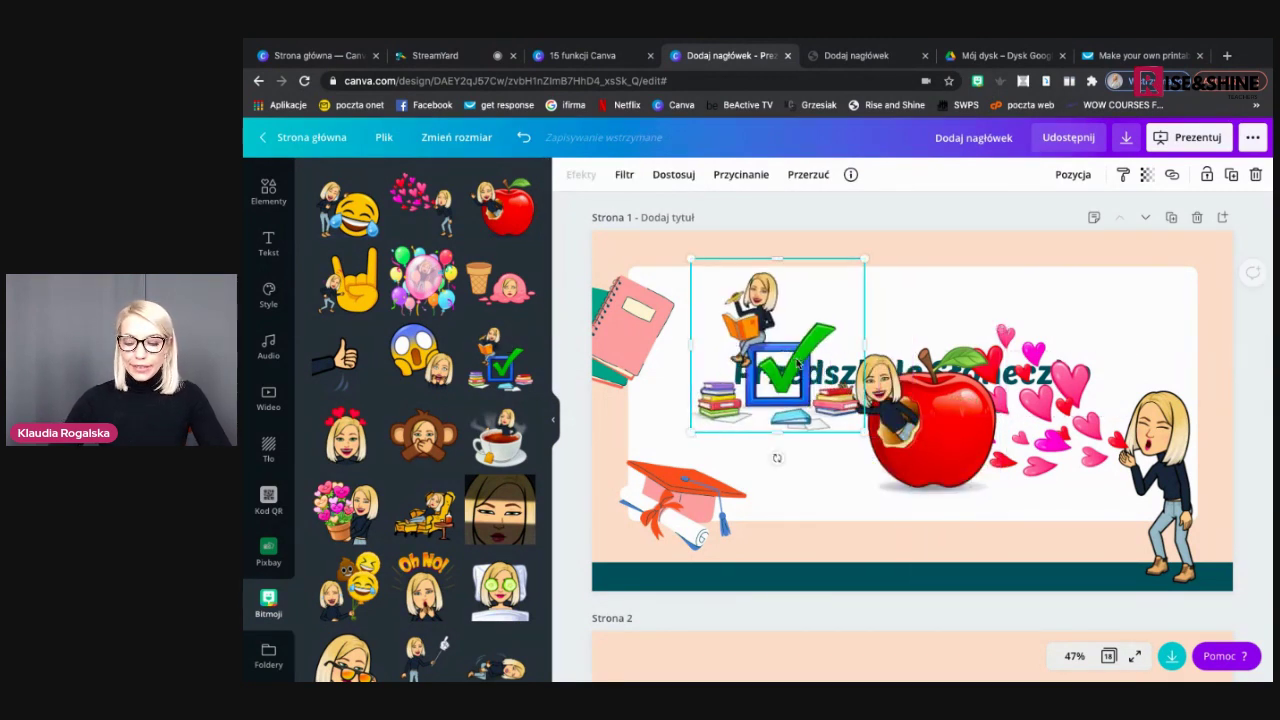
pyautogui.press('Delete')
pyautogui.click(913, 460)
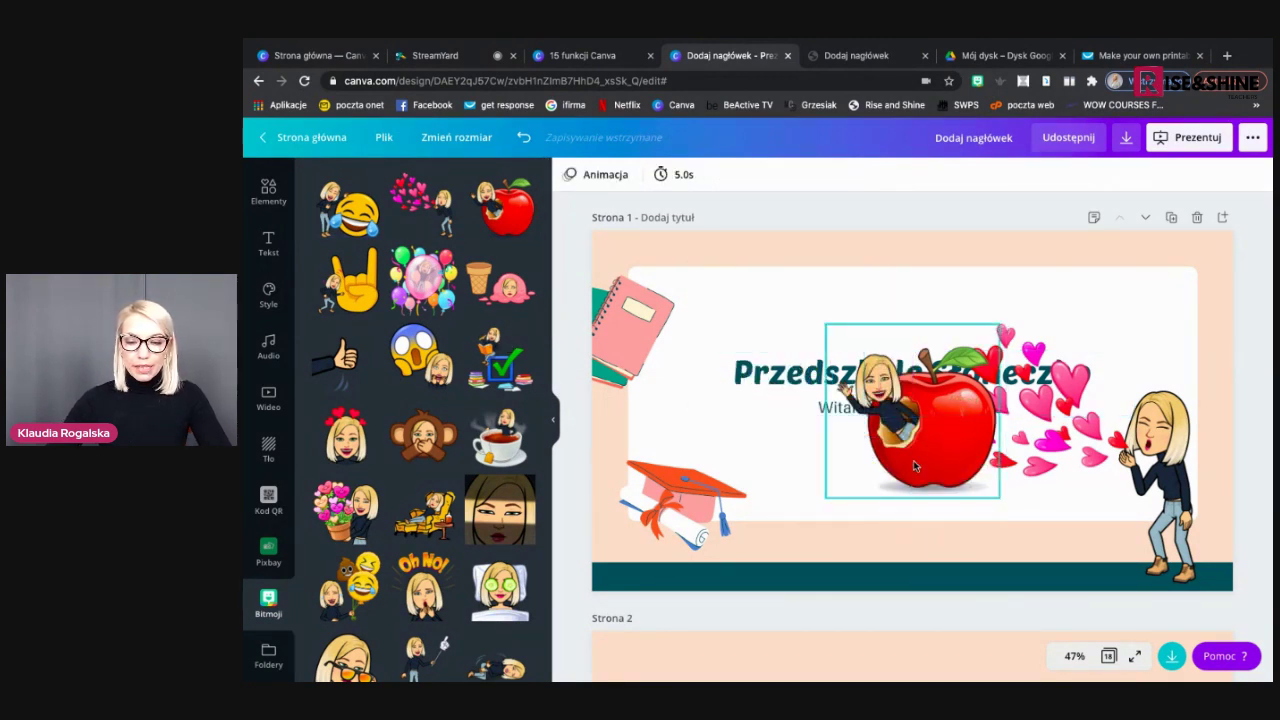
pyautogui.press('Delete')
pyautogui.click(1188, 497)
pyautogui.press('Delete')
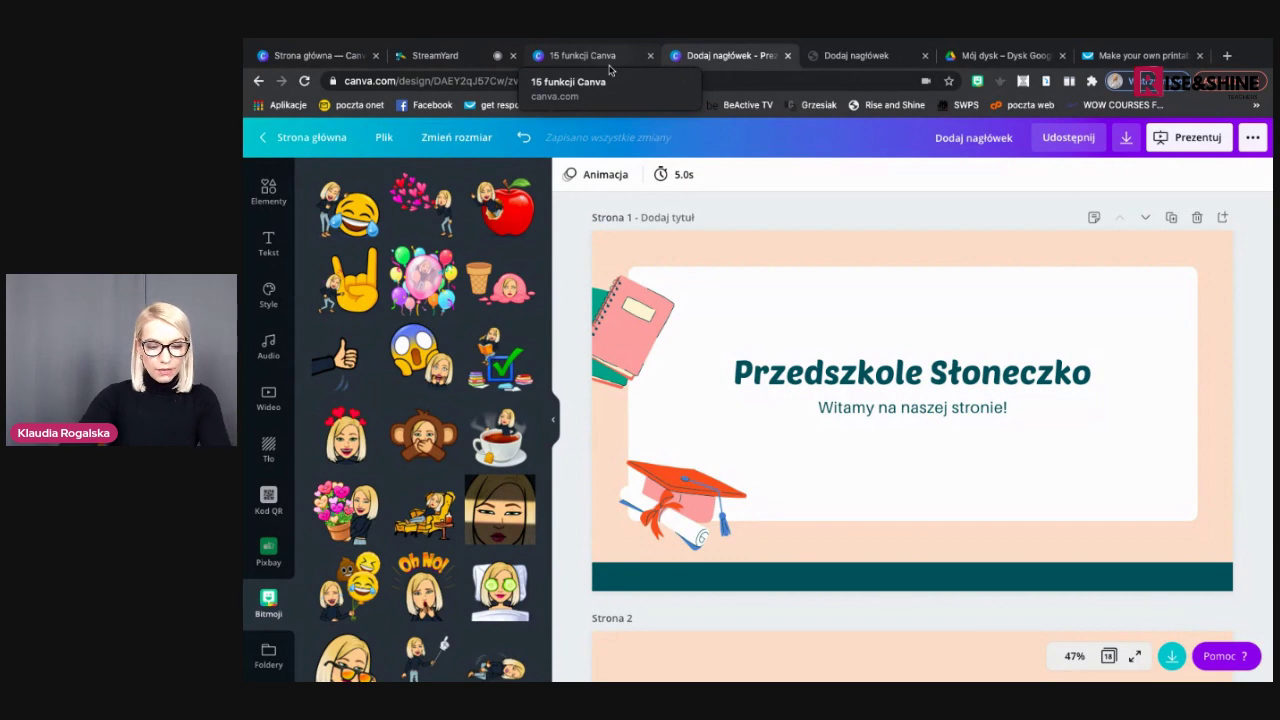
# Advance the '15 funkcji Canva' deck to the 12. Canva Live slide, then show the StreamYard studio
pyautogui.click(610, 66)
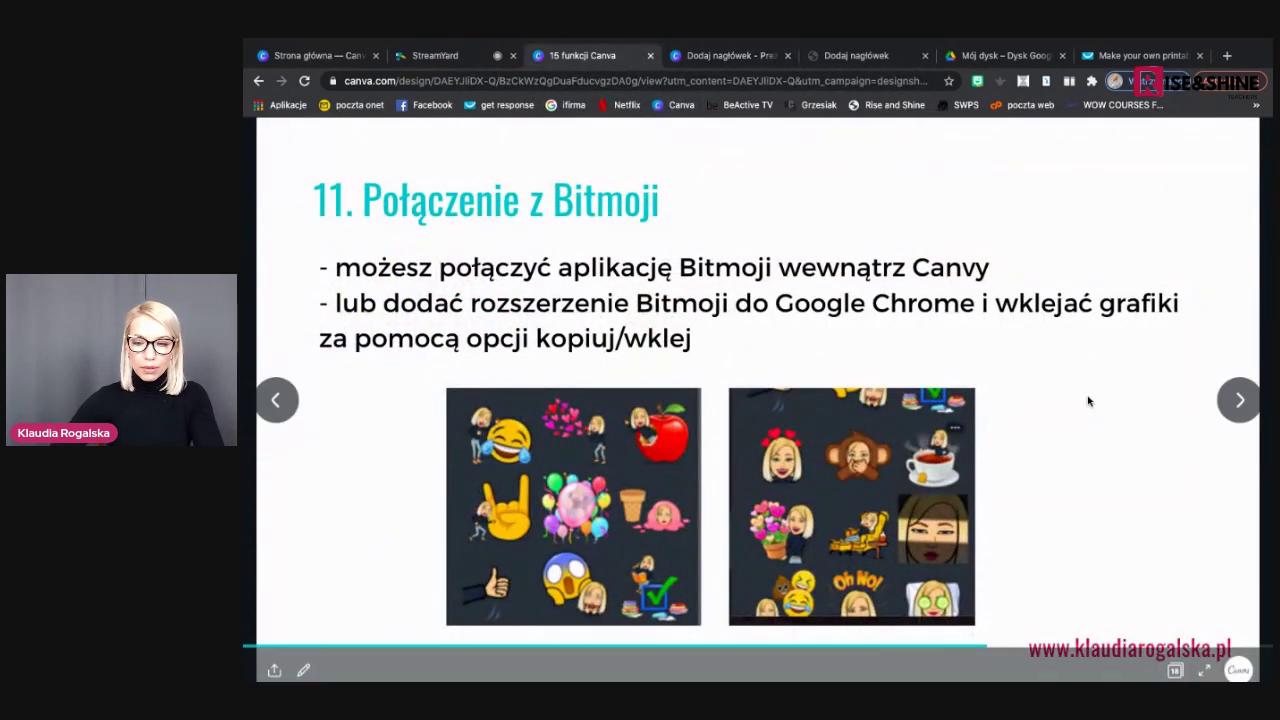
pyautogui.click(1243, 409)
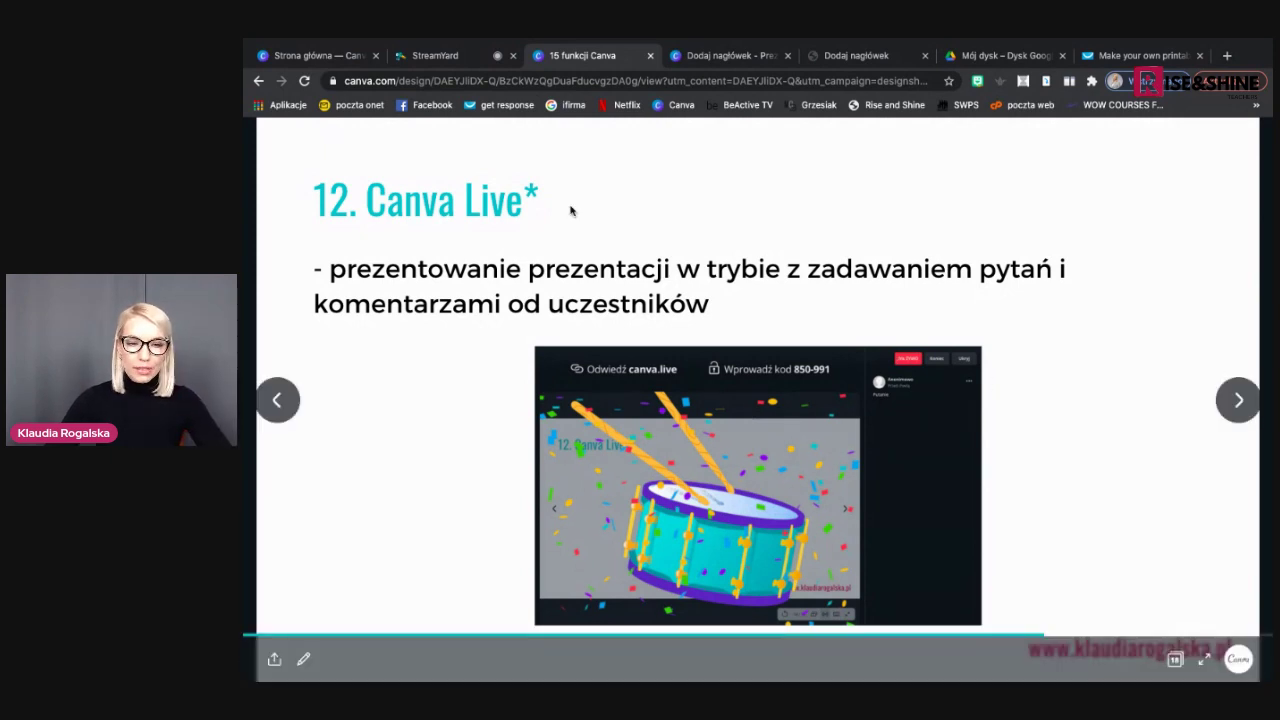
pyautogui.click(440, 56)
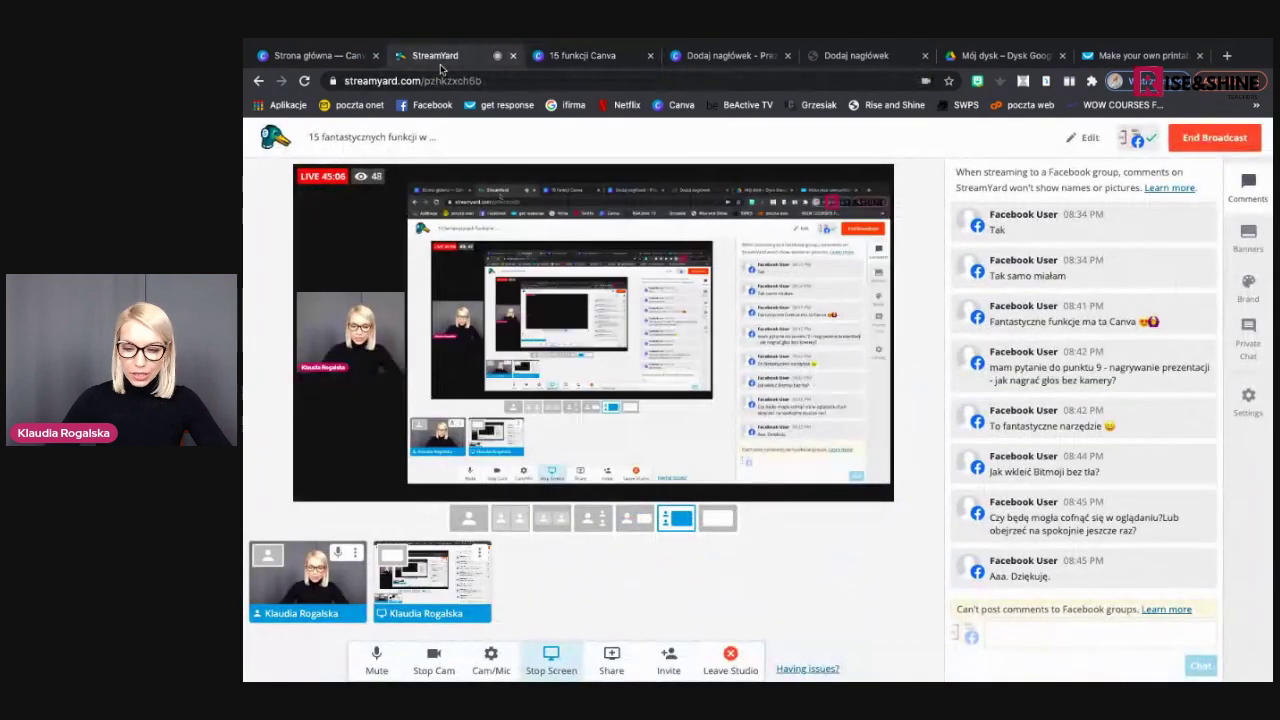
# Leave StreamYard for the tutorial deck, then return to the Przedszkole Słoneczko design
pyautogui.click(571, 58)
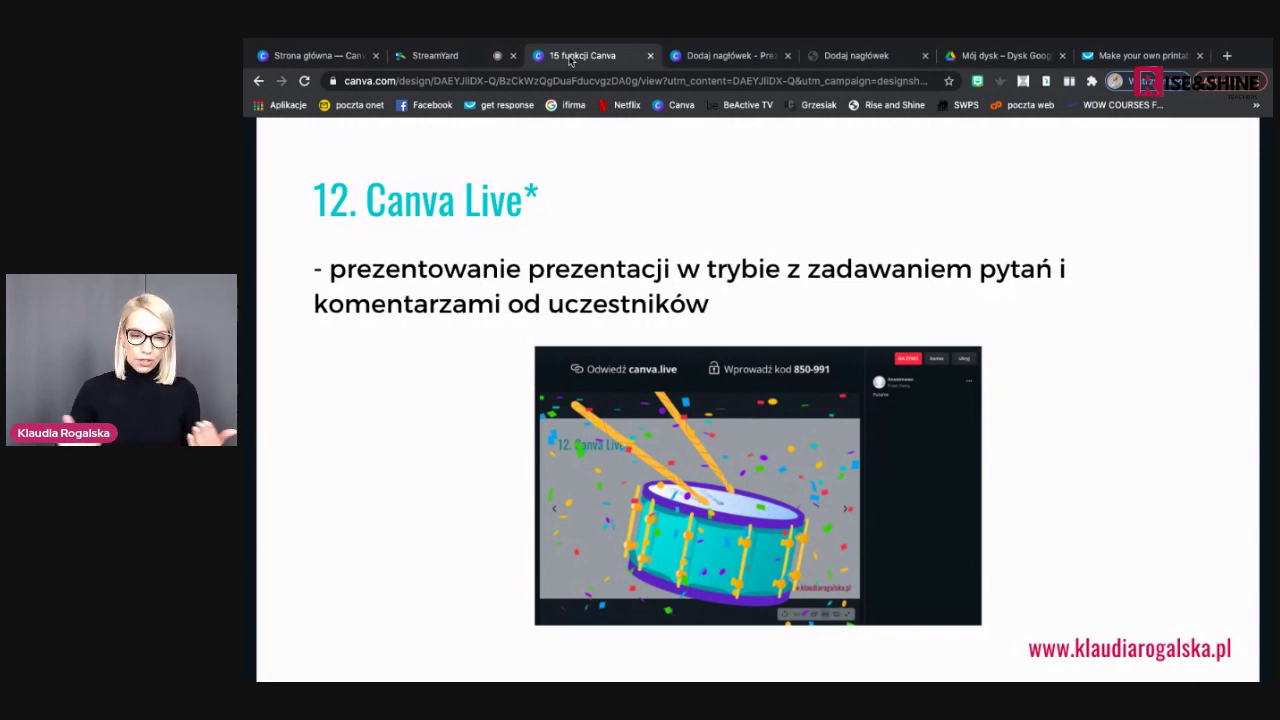
pyautogui.click(731, 58)
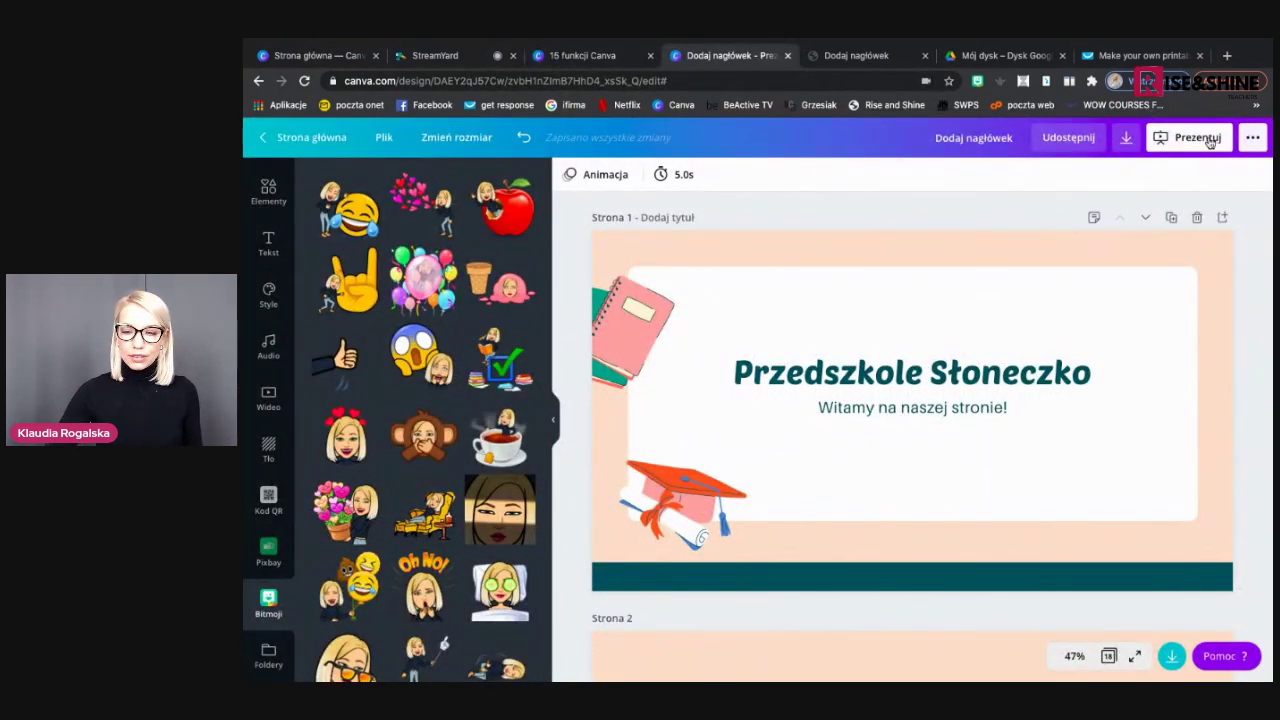
# Present Przedszkole Słoneczko full-screen with the presentation type kept as Standardowy
pyautogui.click(1210, 143)
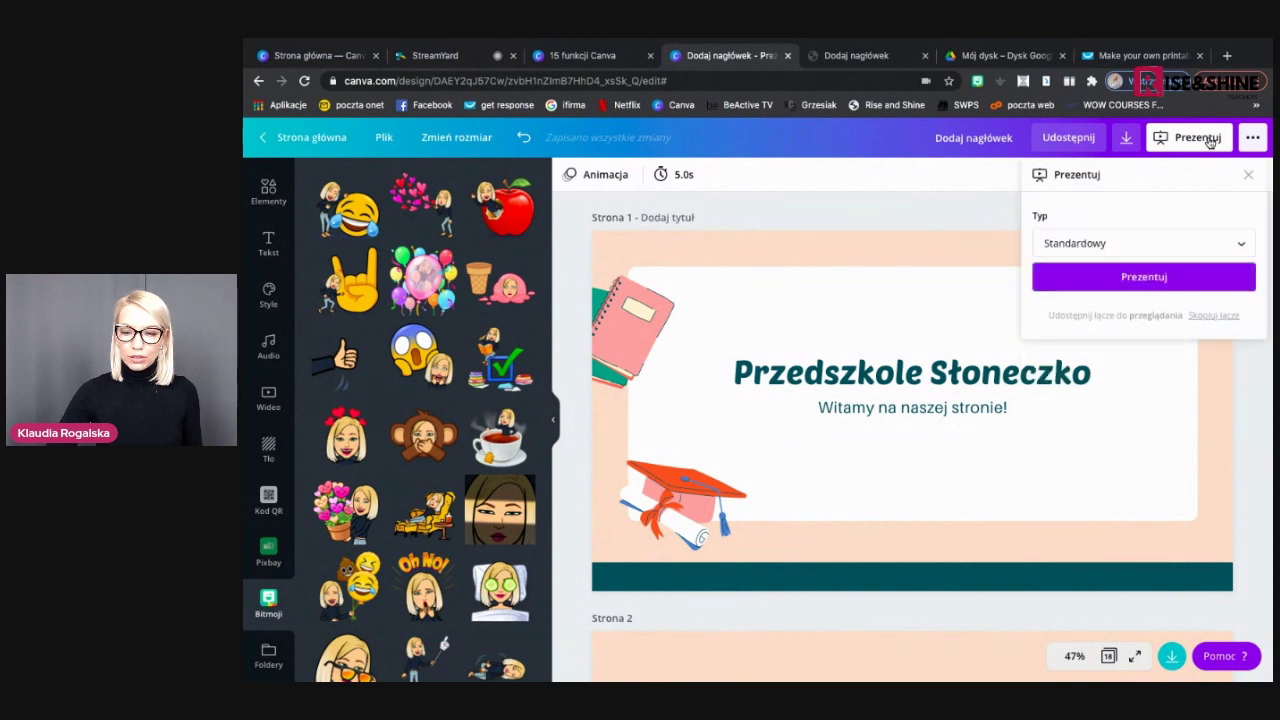
pyautogui.click(1229, 245)
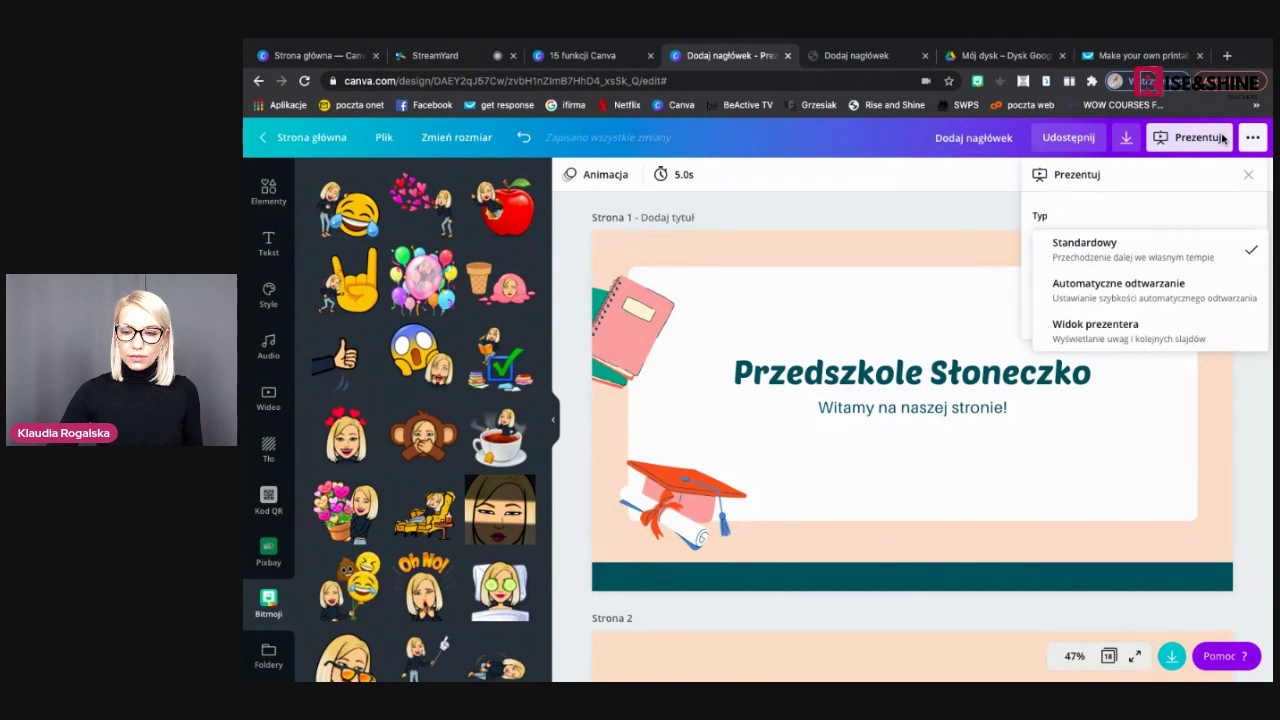
pyautogui.click(1100, 245)
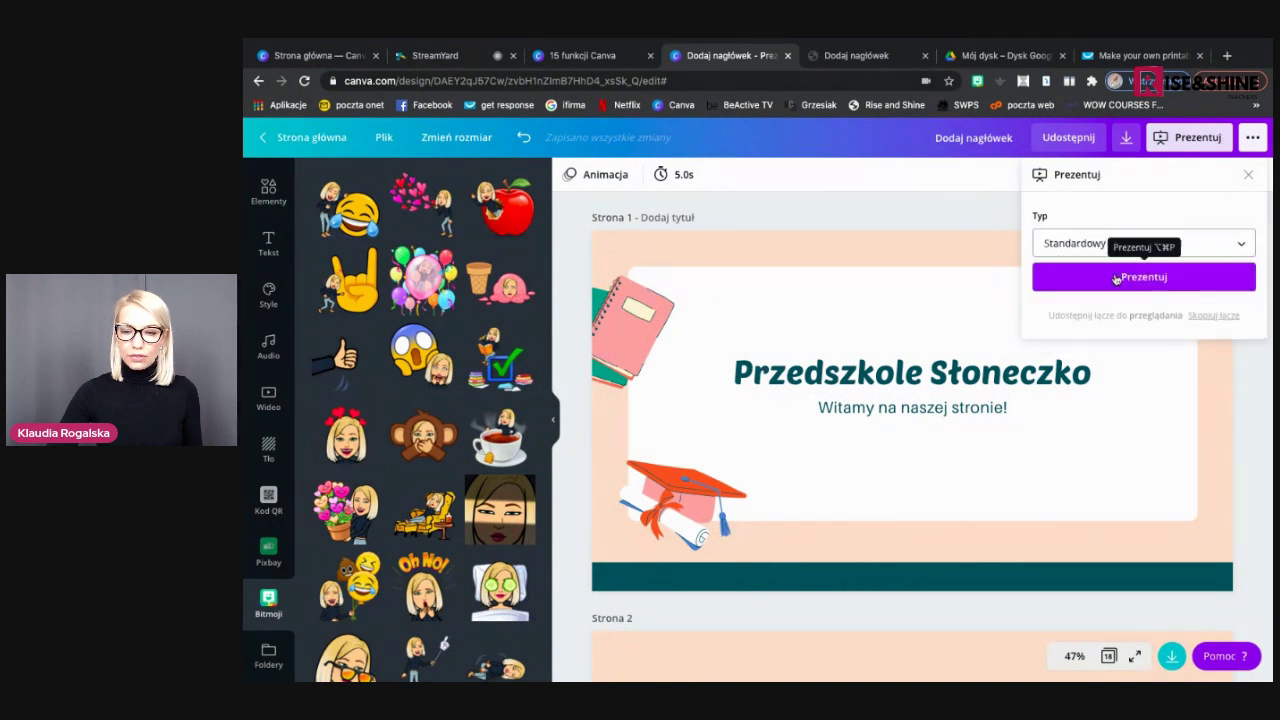
pyautogui.click(1080, 244)
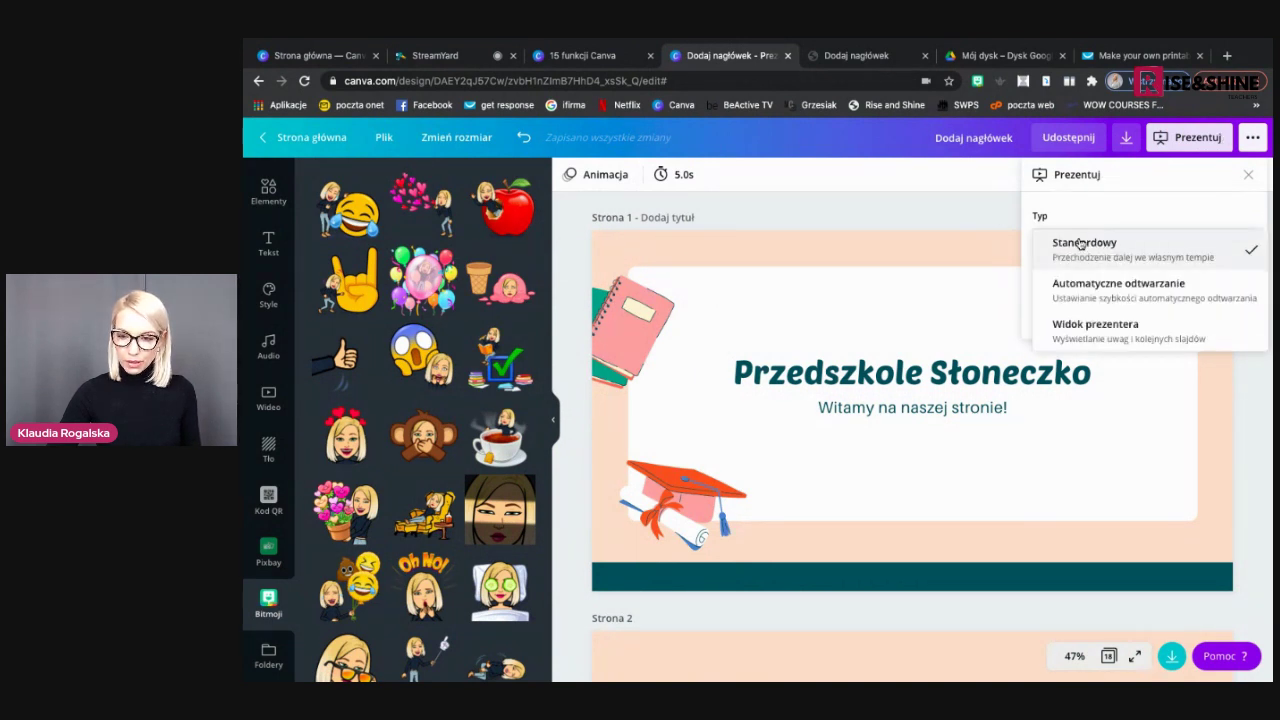
pyautogui.click(1130, 245)
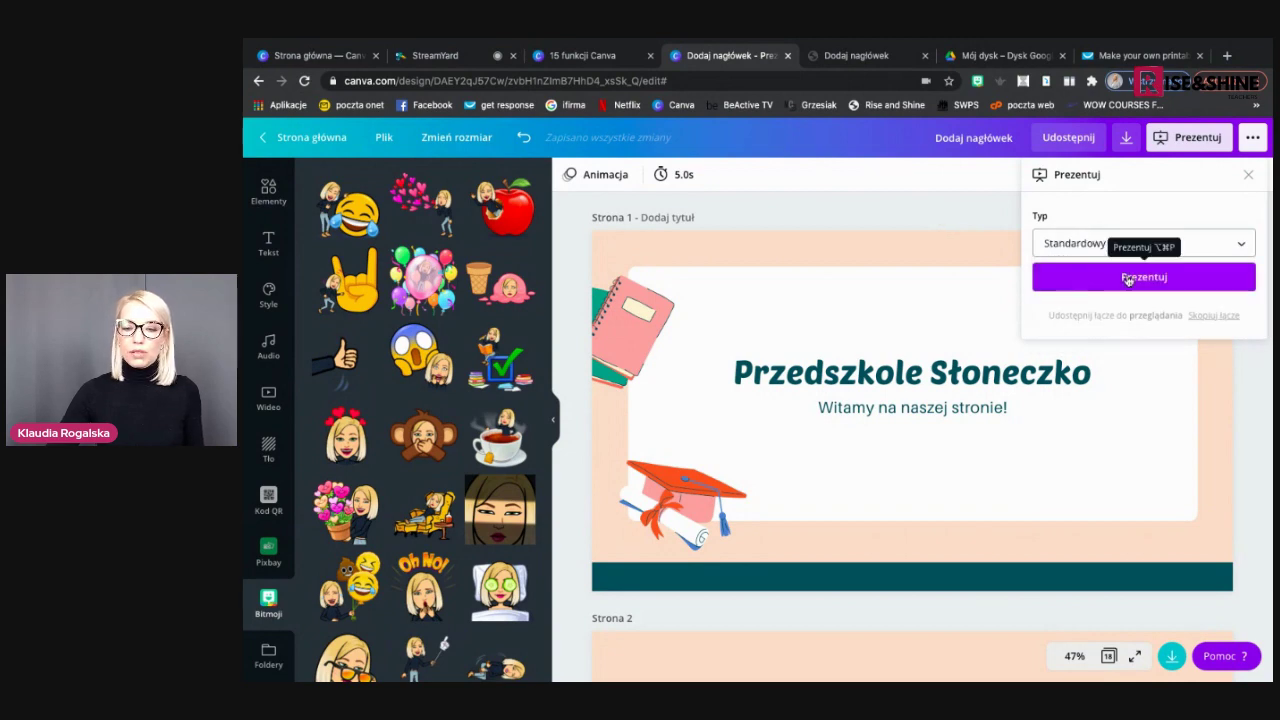
pyautogui.click(1128, 278)
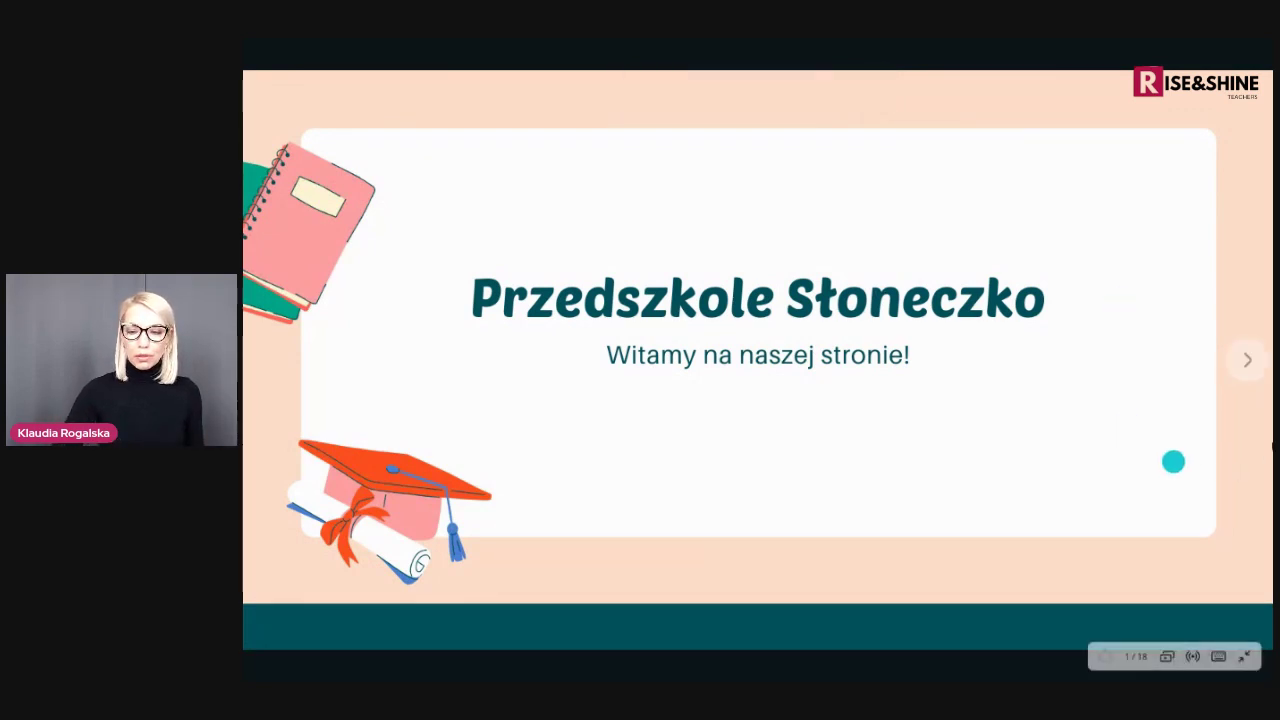
# Step to the next slide and back to the title slide, then open the Canva Live panel
pyautogui.click(1240, 362)
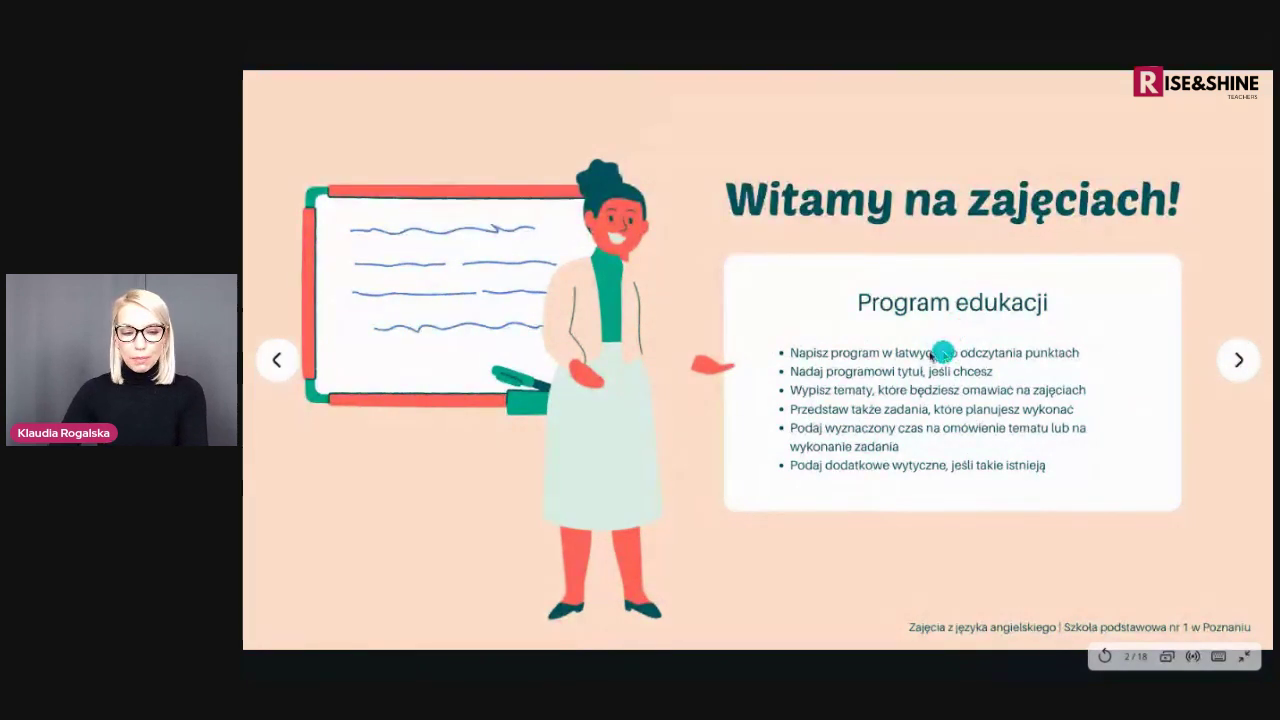
pyautogui.click(277, 360)
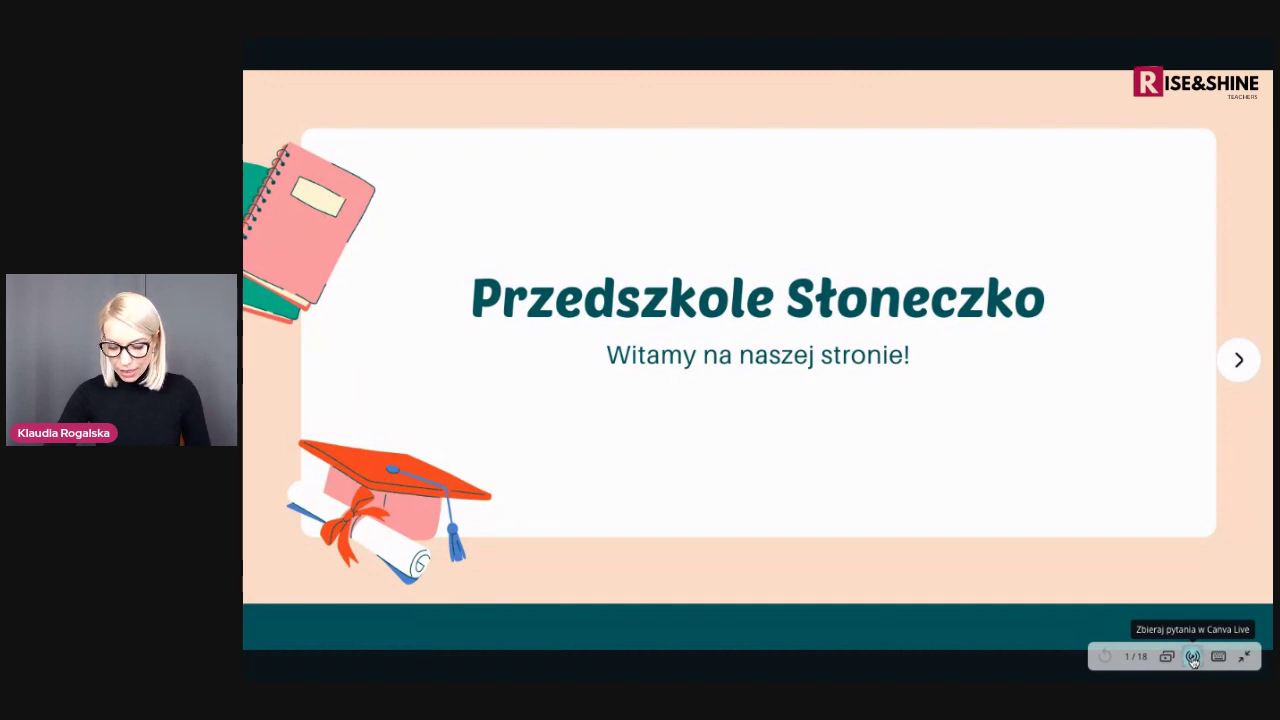
pyautogui.click(1193, 657)
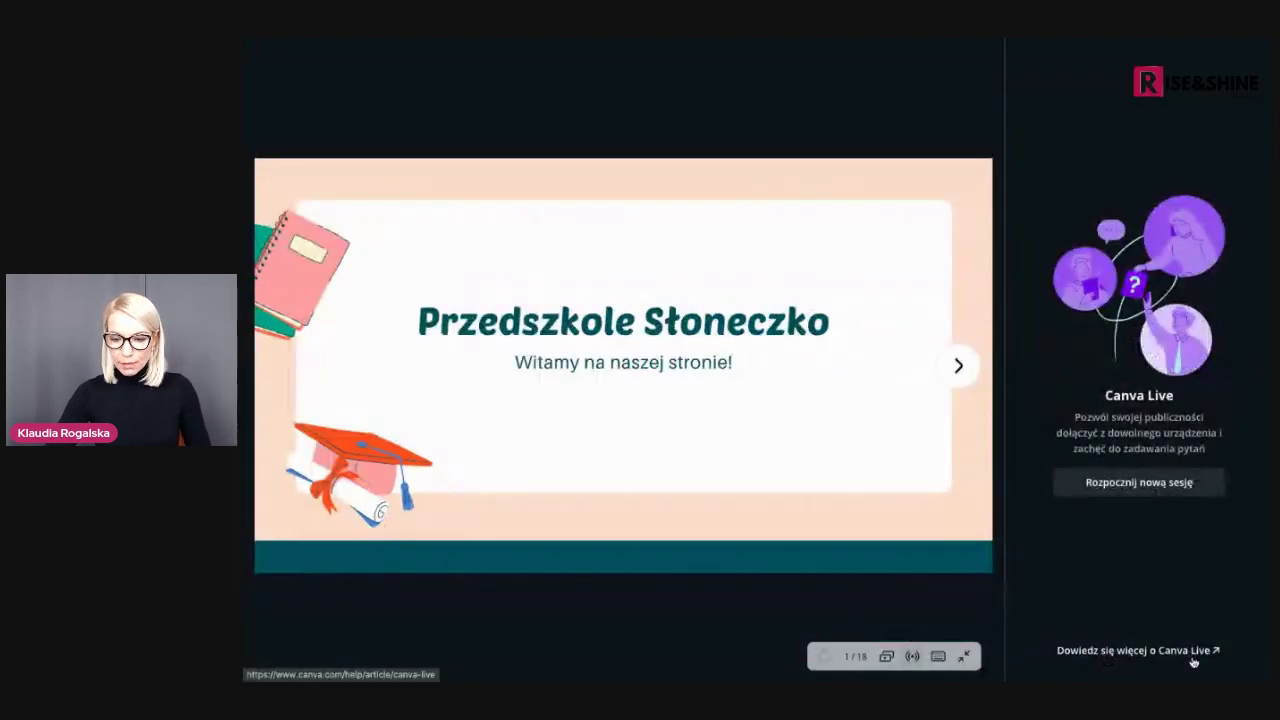
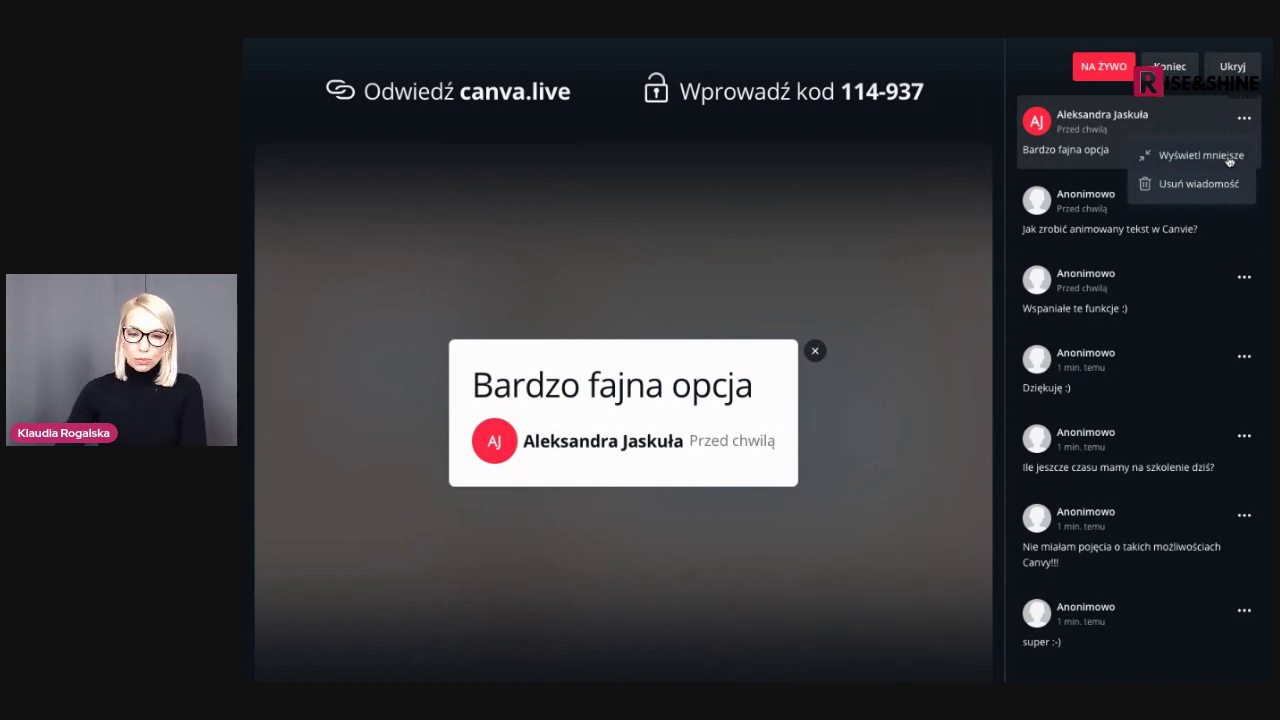
# Close the enlarged 'Bardzo fajna opcja' comment to return to slide 2, 'Witamy na zajęciach!'
pyautogui.click(1229, 157)
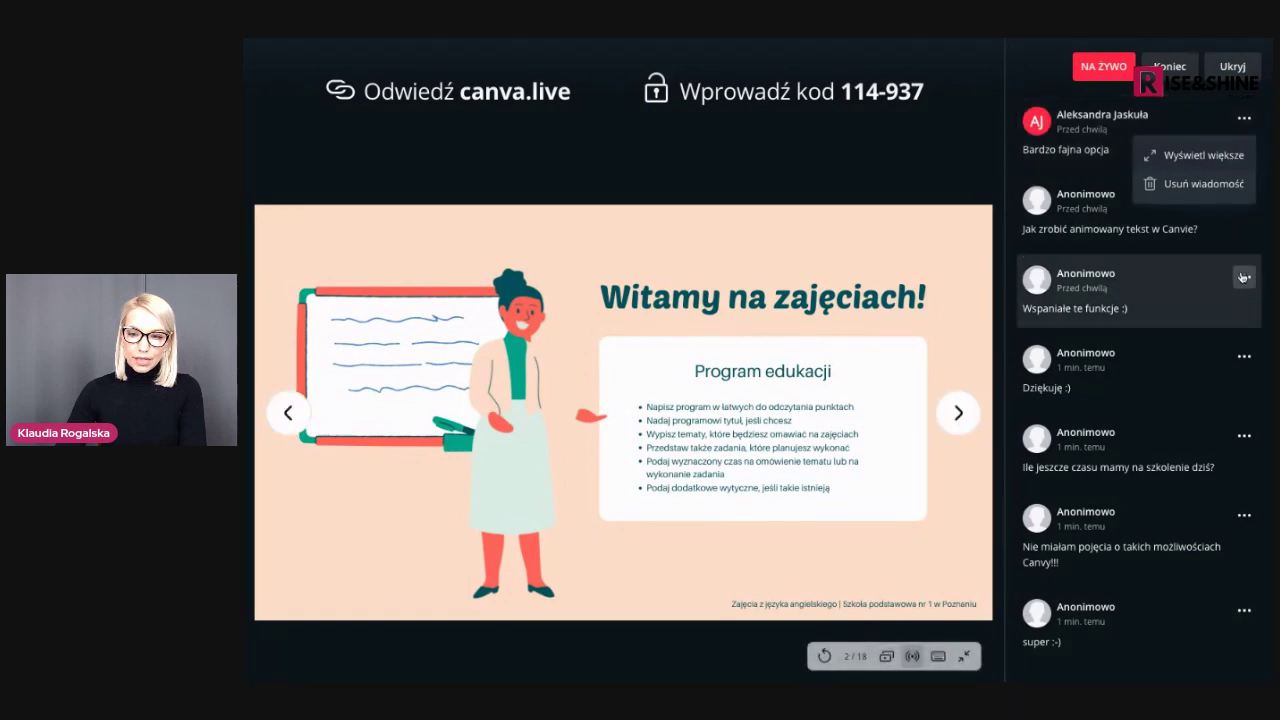
# Show the second audience comment enlarged over the slide, then close it
pyautogui.click(1272, 141)
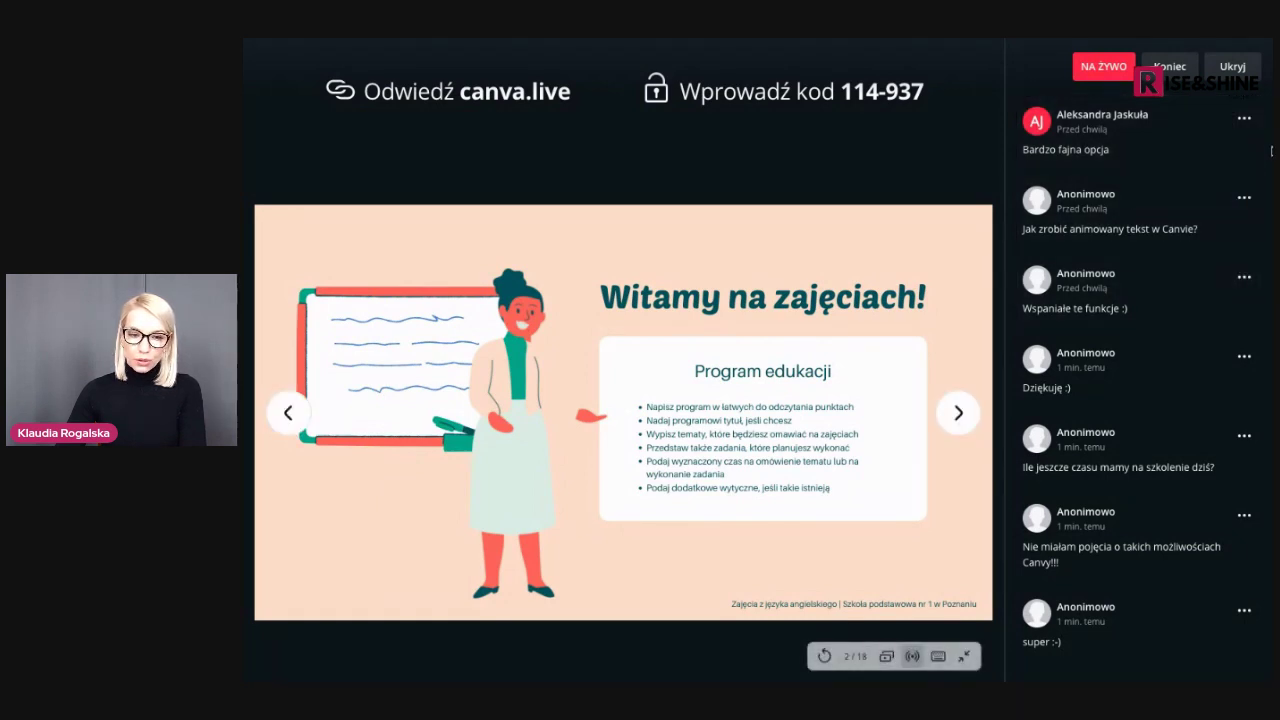
pyautogui.click(1244, 197)
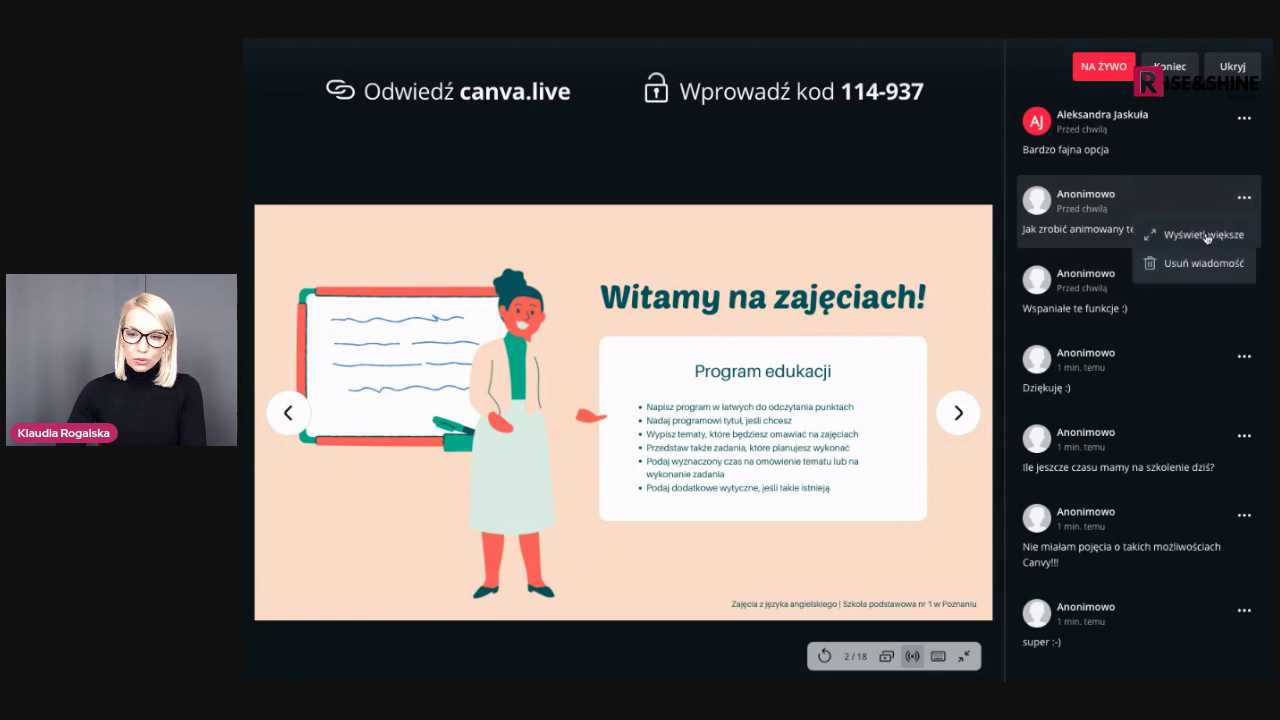
pyautogui.click(1205, 235)
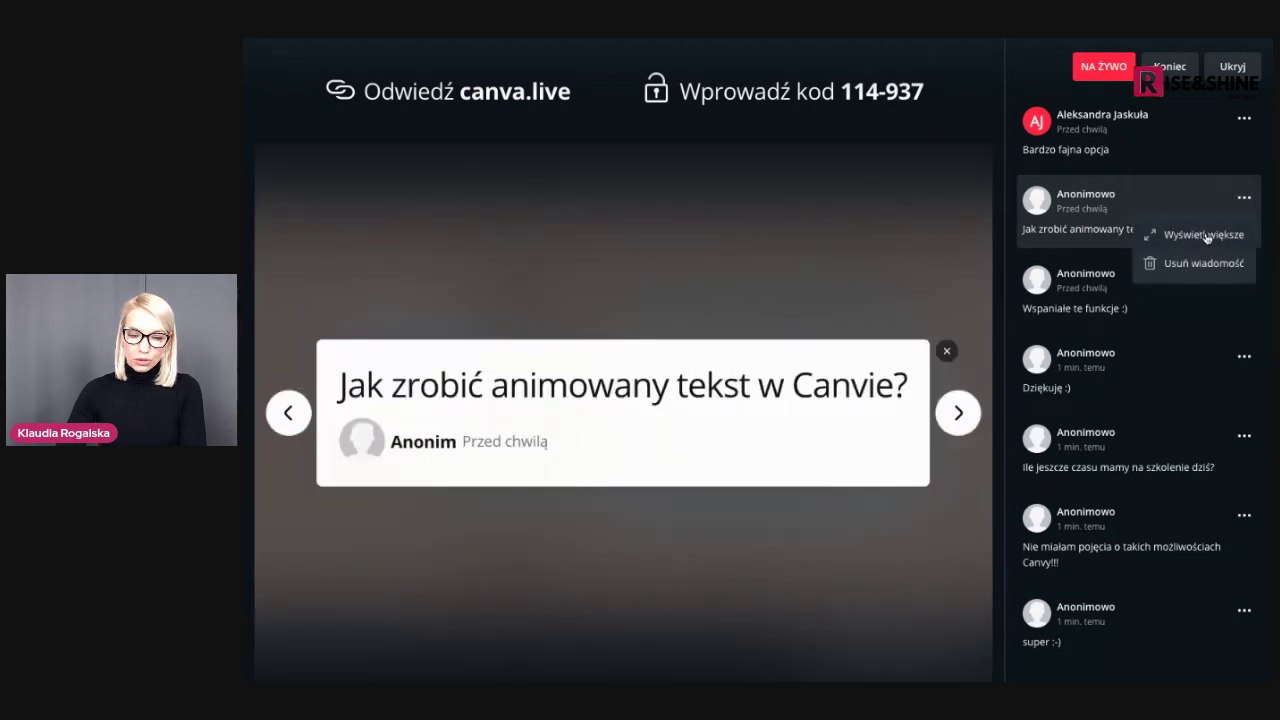
pyautogui.click(948, 351)
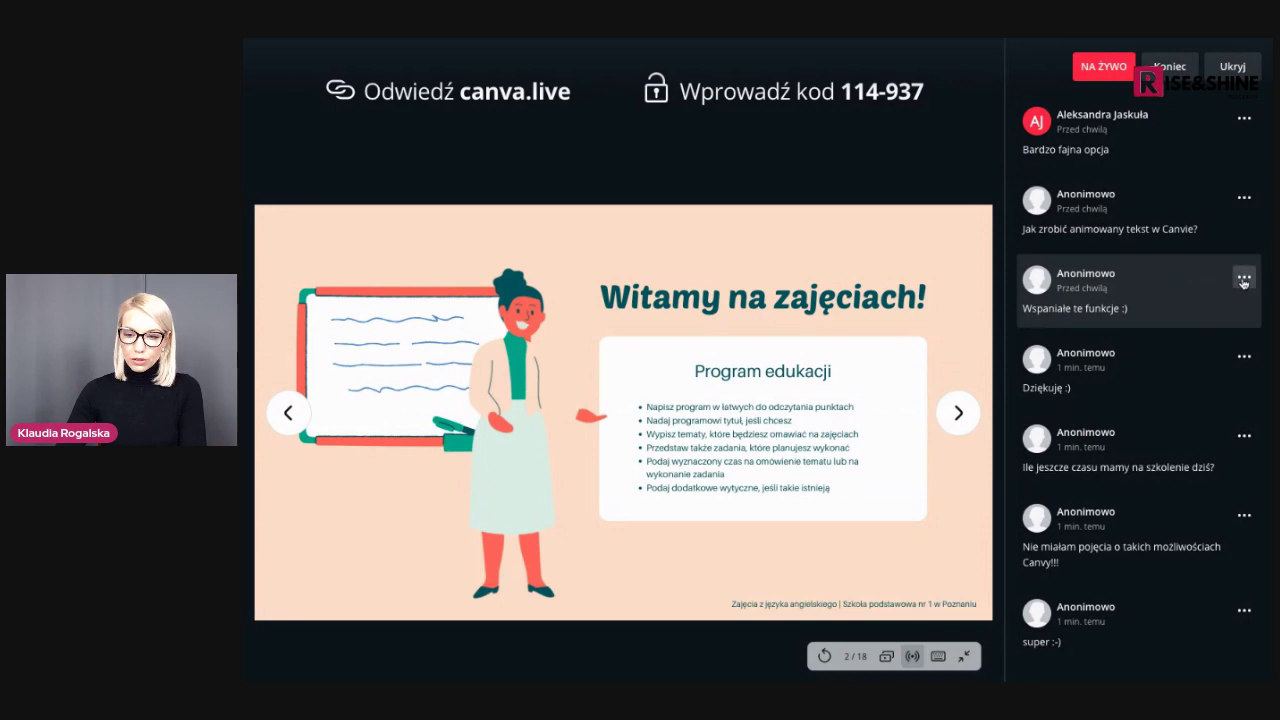
# Enlarge the third audience comment, close it, and end the Canva Live session
pyautogui.click(1244, 277)
pyautogui.click(1202, 318)
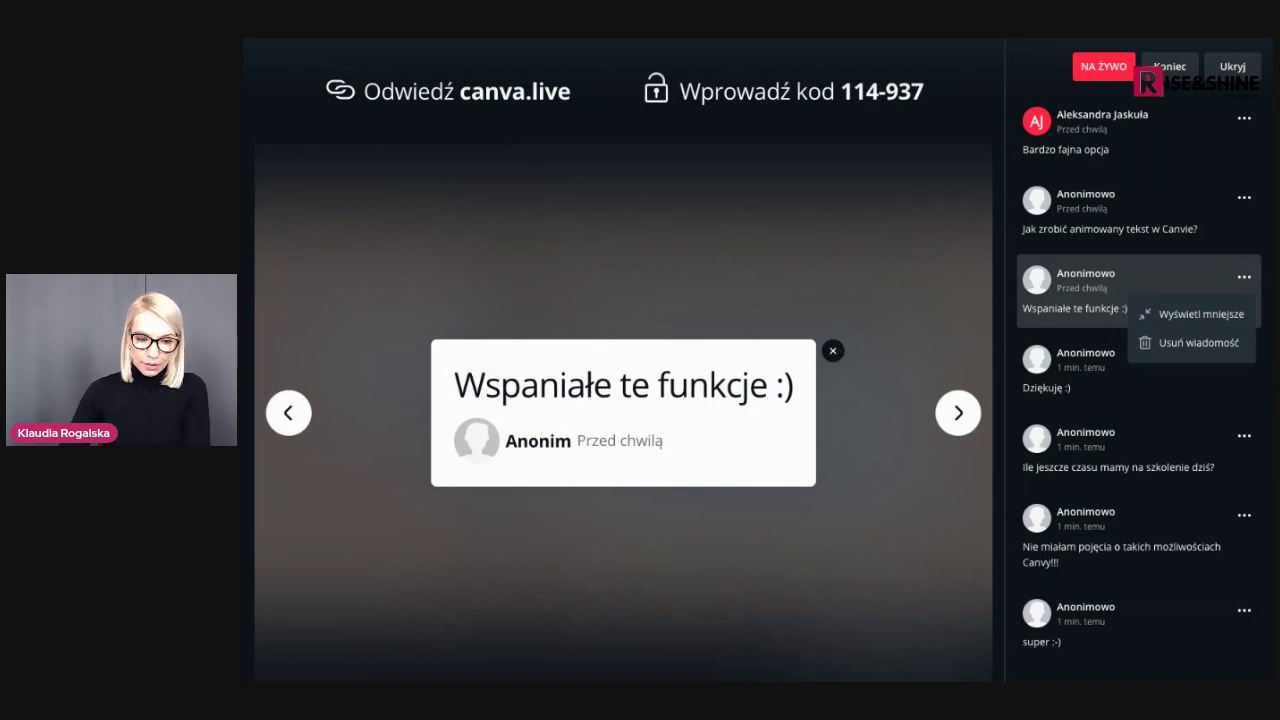
pyautogui.click(832, 350)
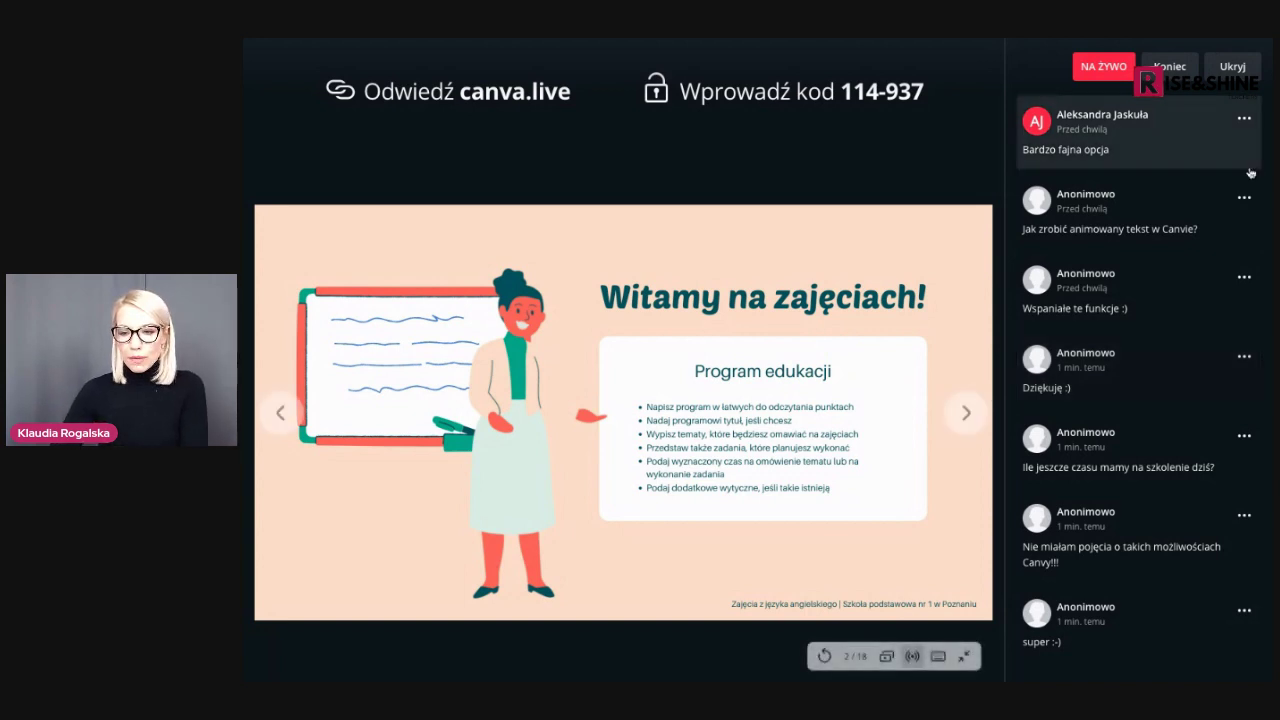
pyautogui.click(1171, 68)
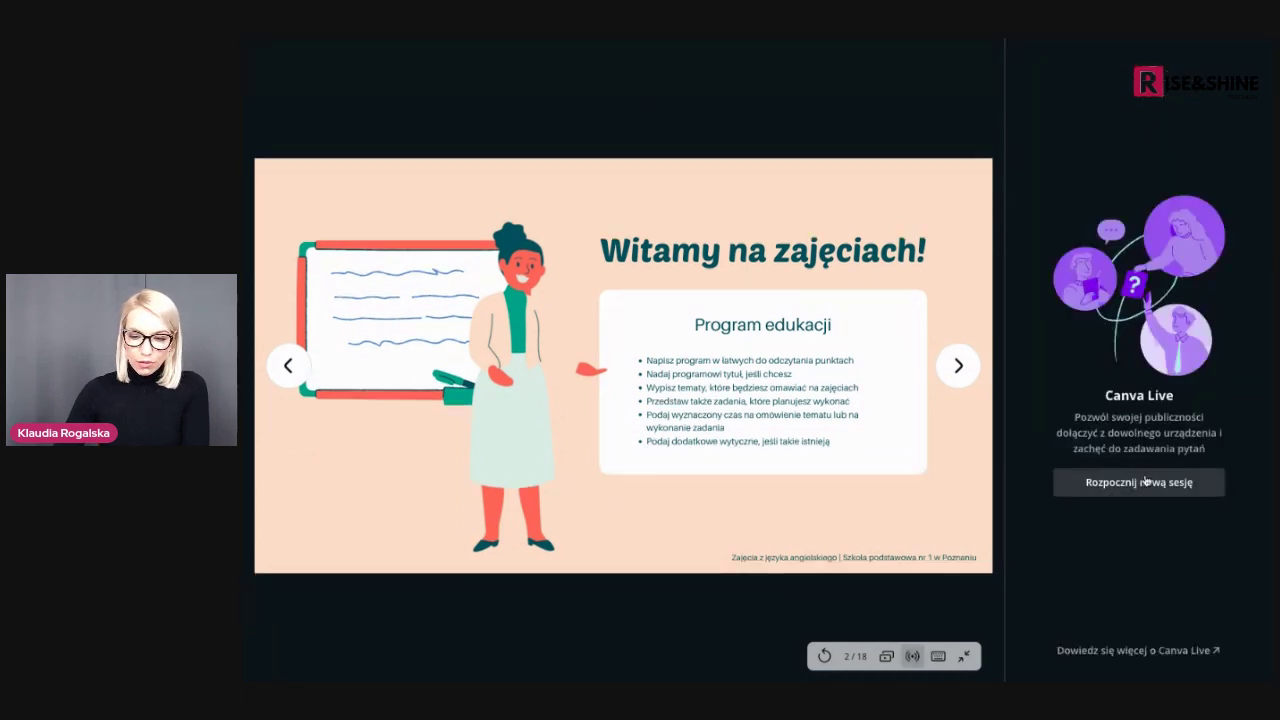
# Exit the presentation and advance the '15 funkcji Canva' slideshow to slide 13, Linijka
pyautogui.click(966, 659)
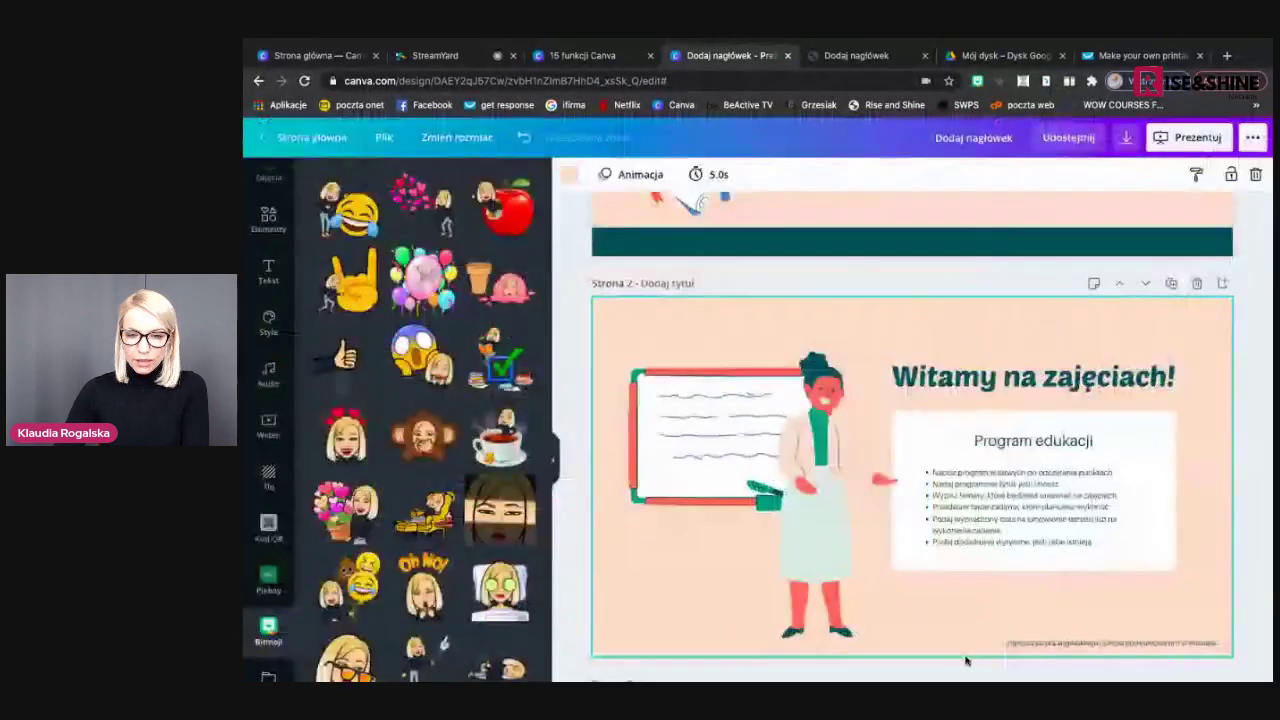
pyautogui.click(627, 58)
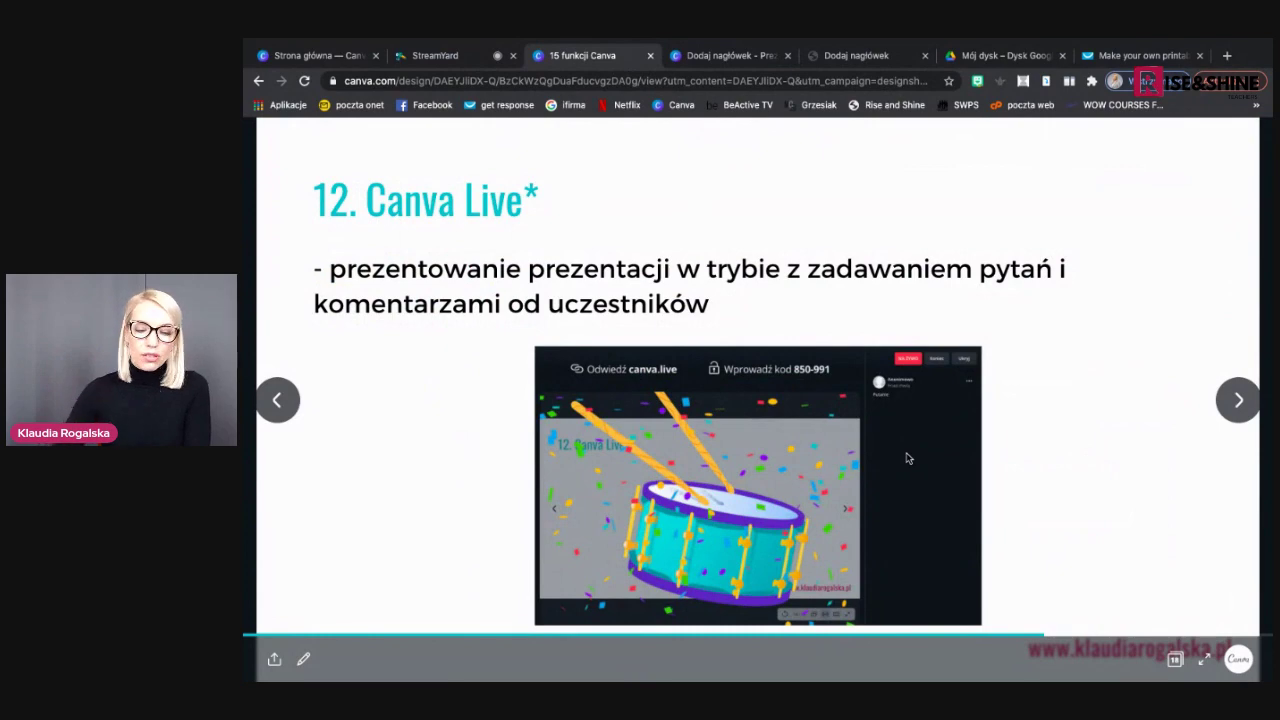
pyautogui.click(1239, 400)
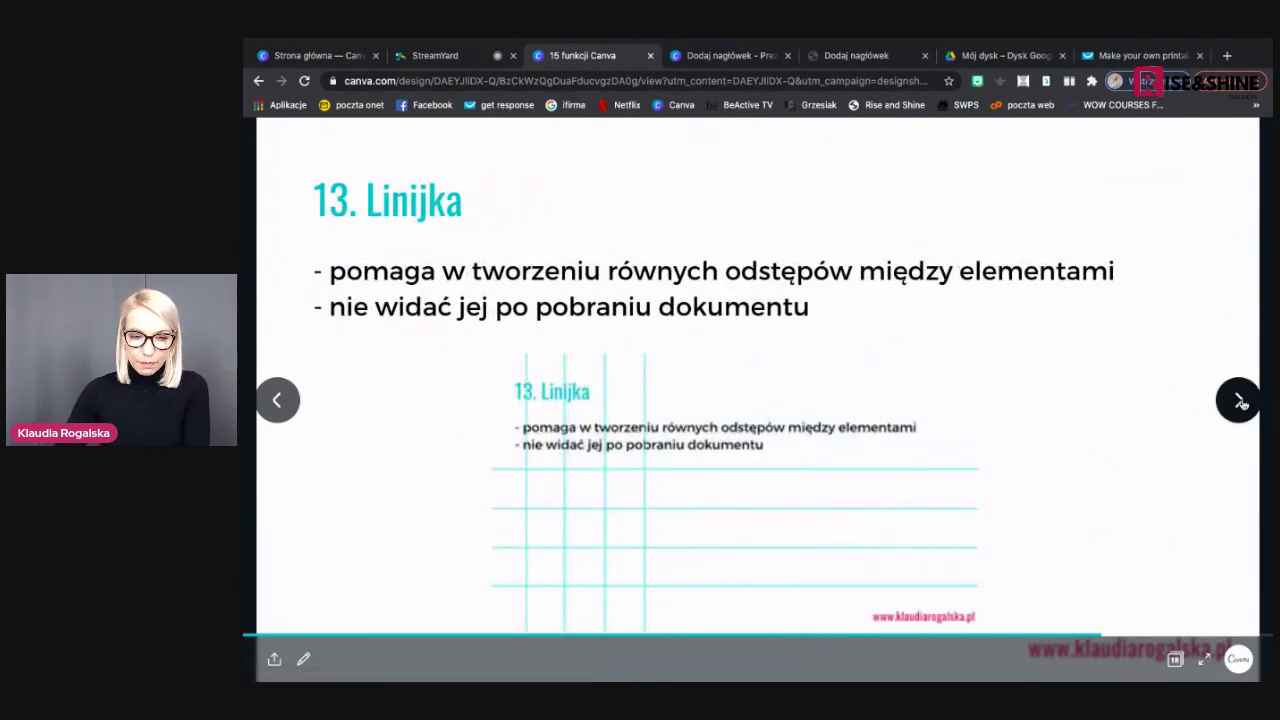
pyautogui.click(736, 56)
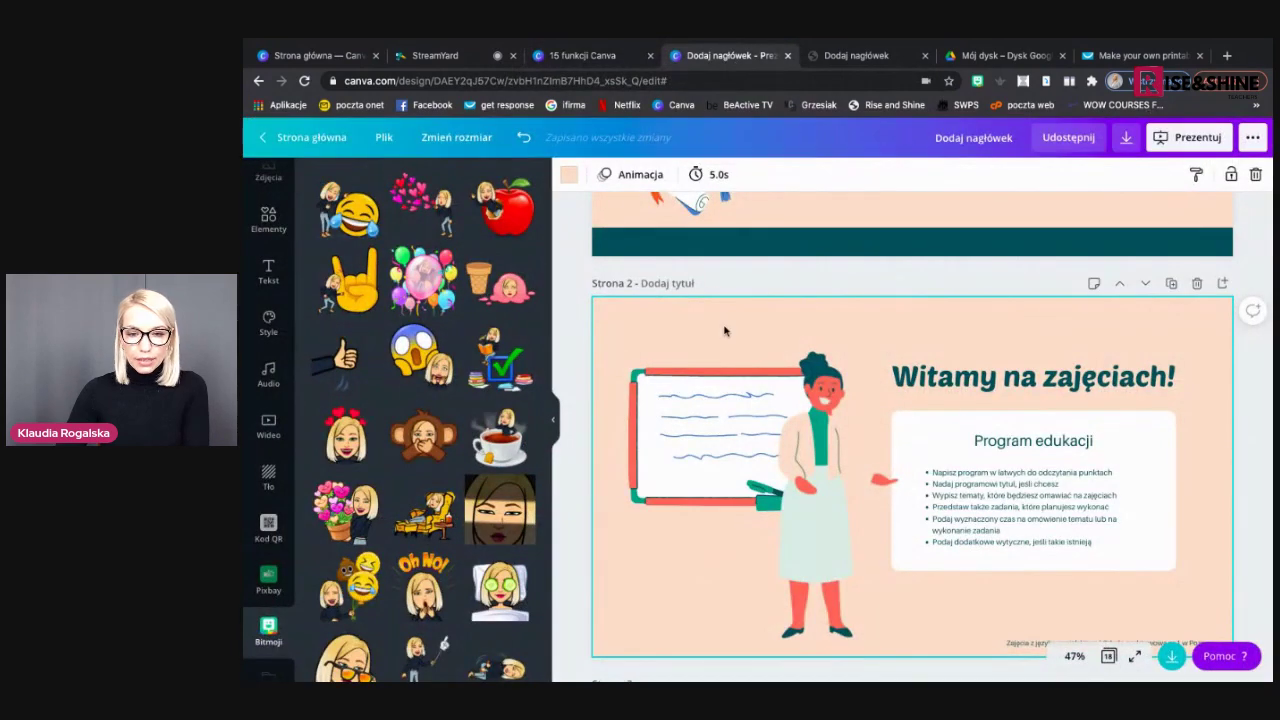
# Delete page 2's peach background, teacher and whiteboard illustrations, heading and bullet text
pyautogui.scroll(1, 725, 330)
pyautogui.scroll(3, 725, 330)
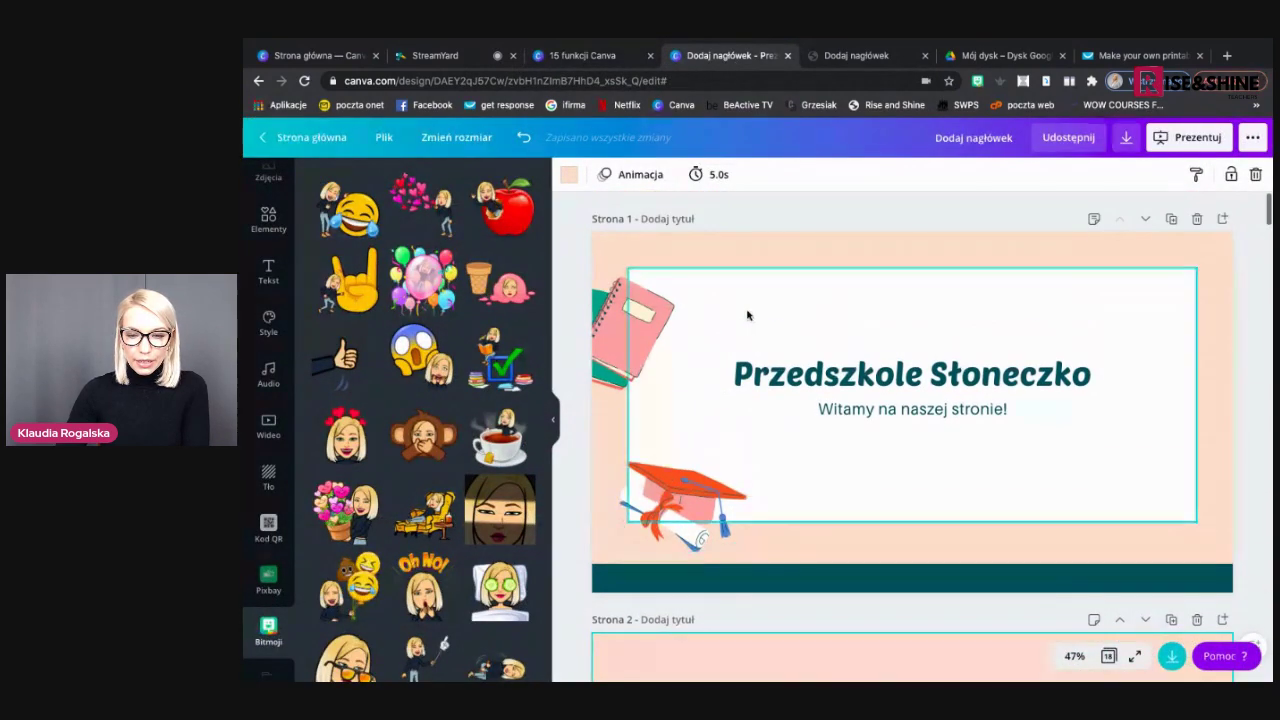
pyautogui.scroll(-5, 875, 260)
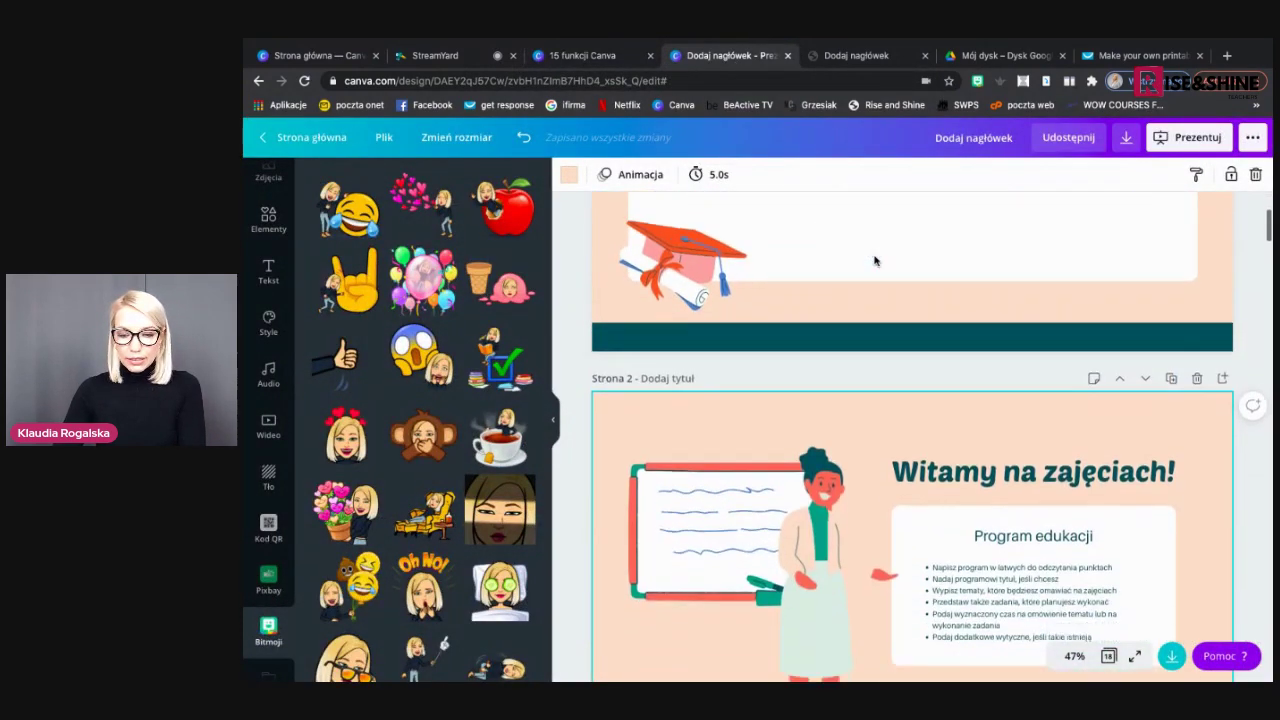
pyautogui.press('Delete')
pyautogui.click(820, 470)
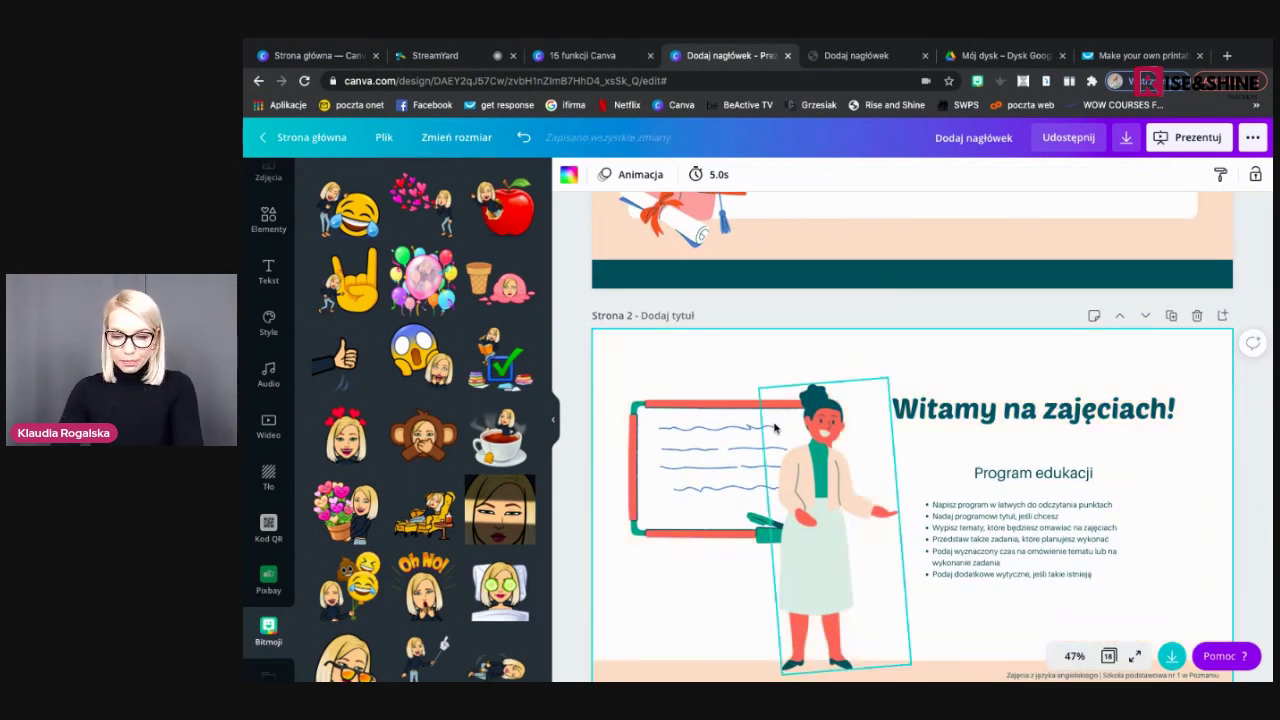
pyautogui.press('Delete')
pyautogui.click(727, 445)
pyautogui.press('Delete')
pyautogui.click(990, 410)
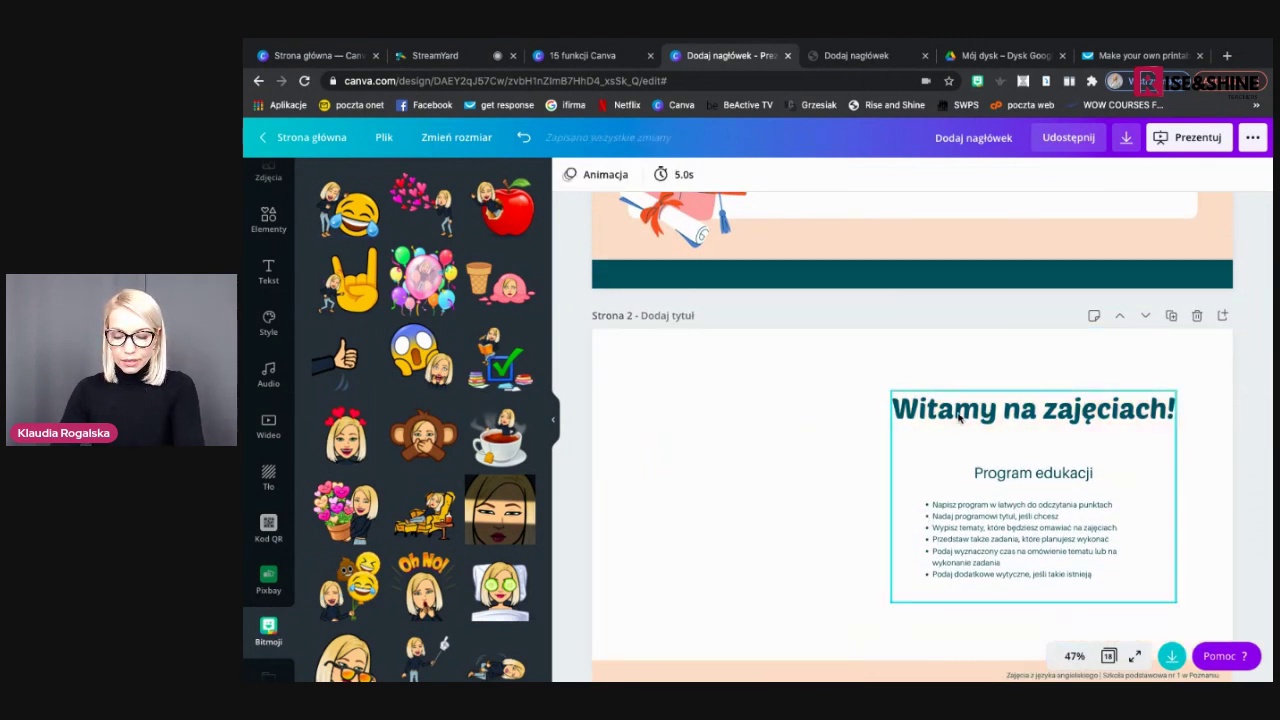
pyautogui.press('Delete')
pyautogui.press('Delete')
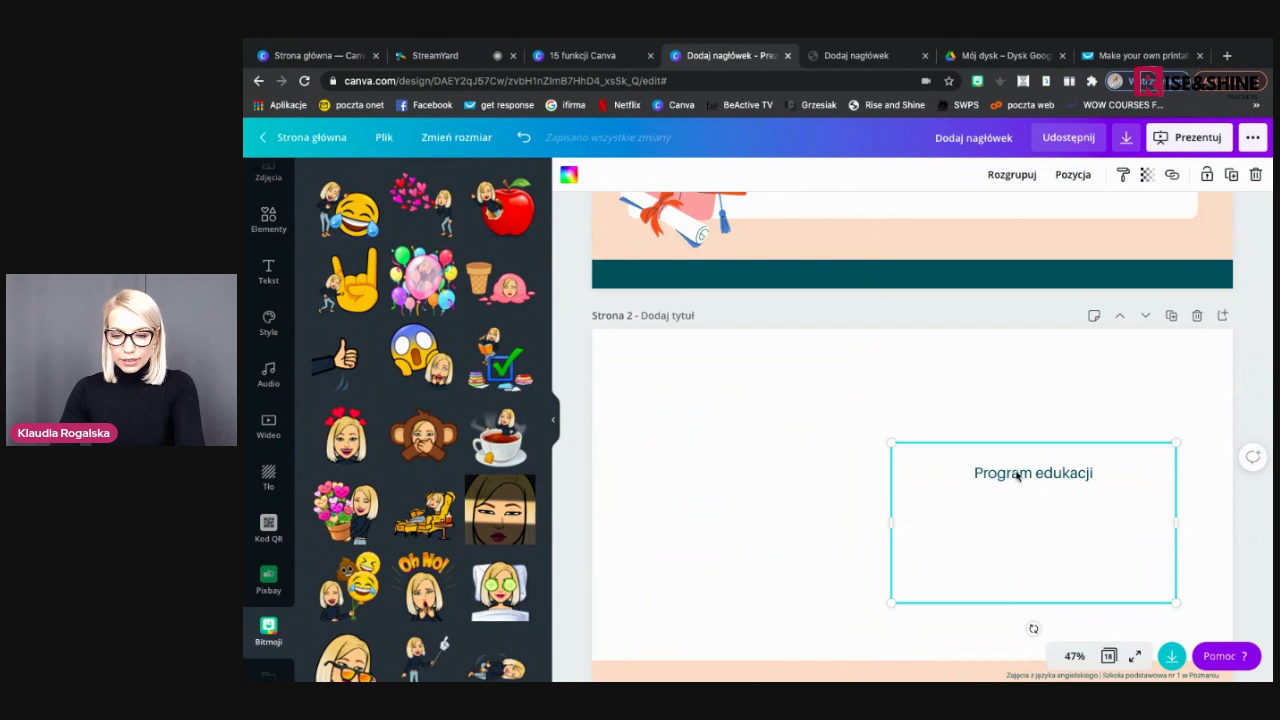
pyautogui.click(1016, 476)
pyautogui.press('Delete')
# Remove the leftover empty box and peach footer band, then collapse the Bitmoji panel
pyautogui.click(1014, 432)
pyautogui.scroll(-2, 1014, 430)
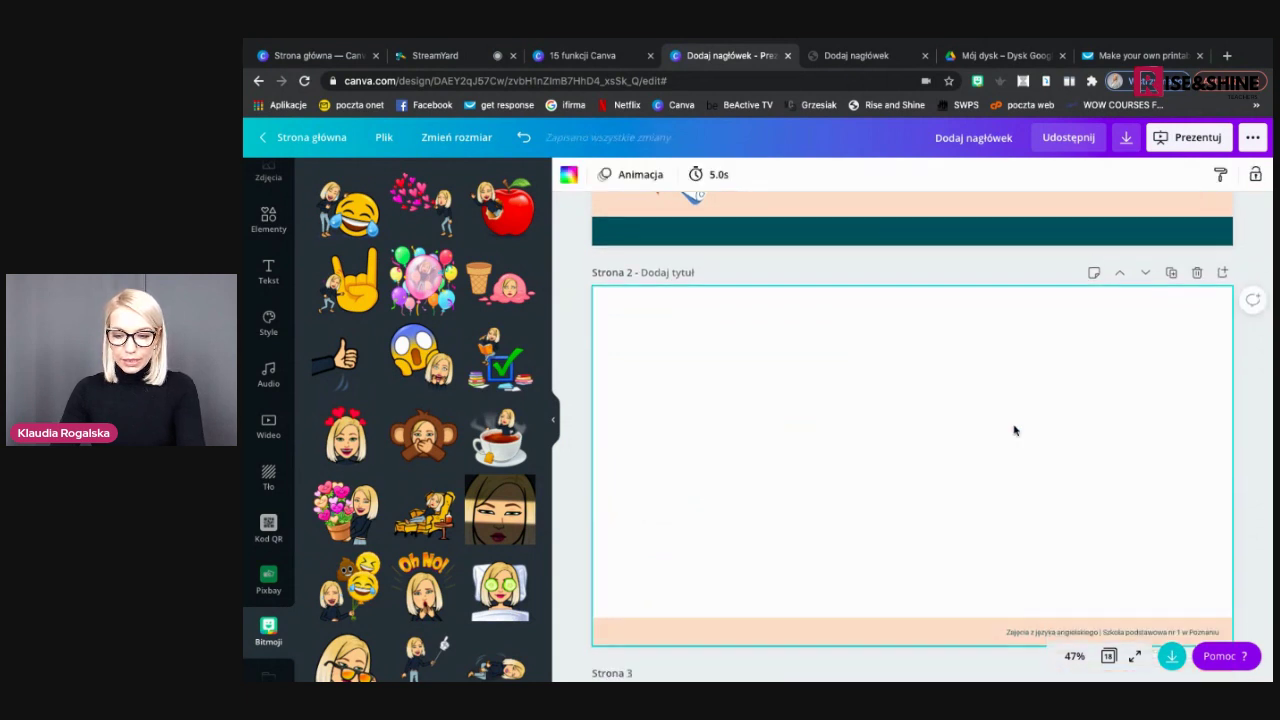
pyautogui.click(1014, 430)
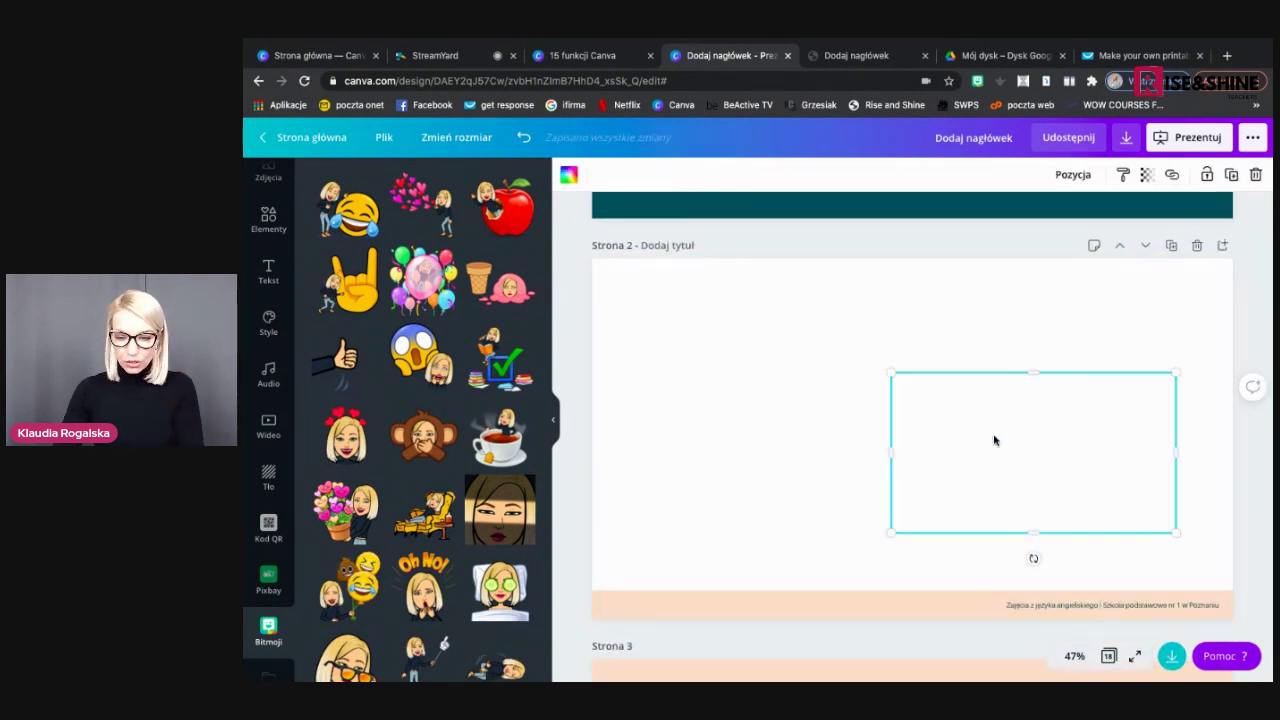
pyautogui.press('Delete')
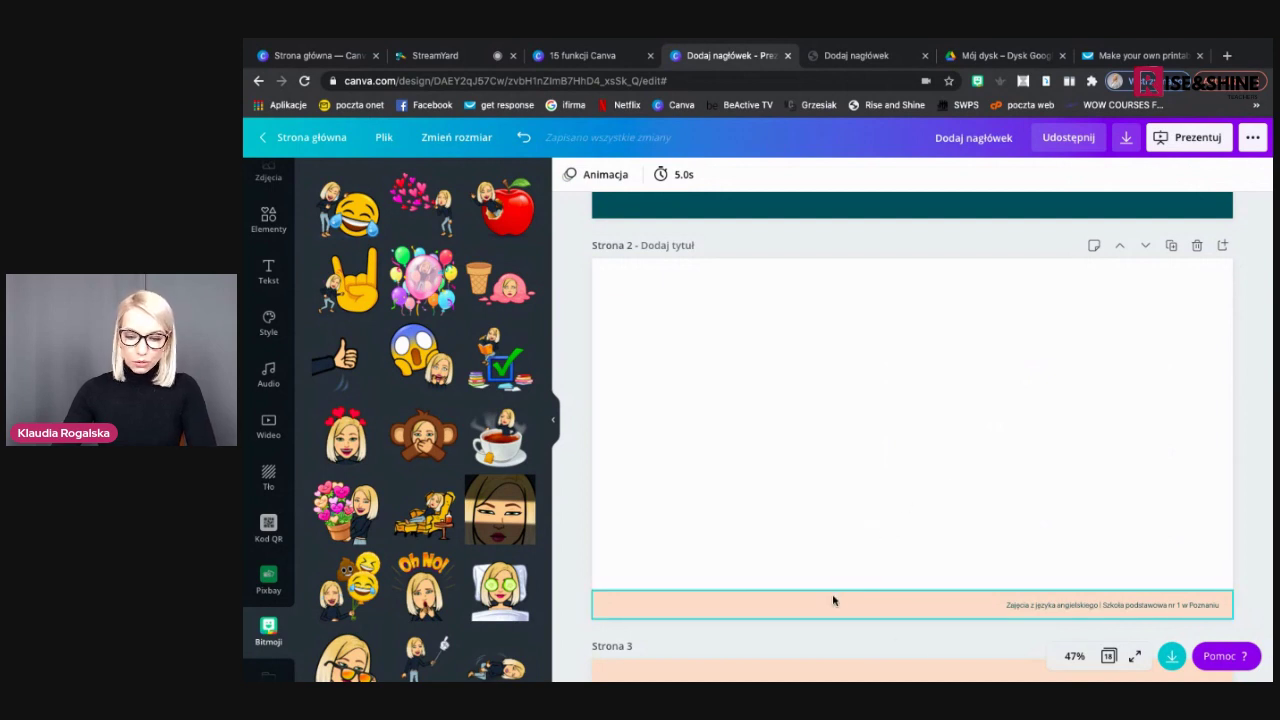
pyautogui.click(834, 600)
pyautogui.click(834, 600)
pyautogui.press('Delete')
pyautogui.press('Delete')
pyautogui.click(773, 486)
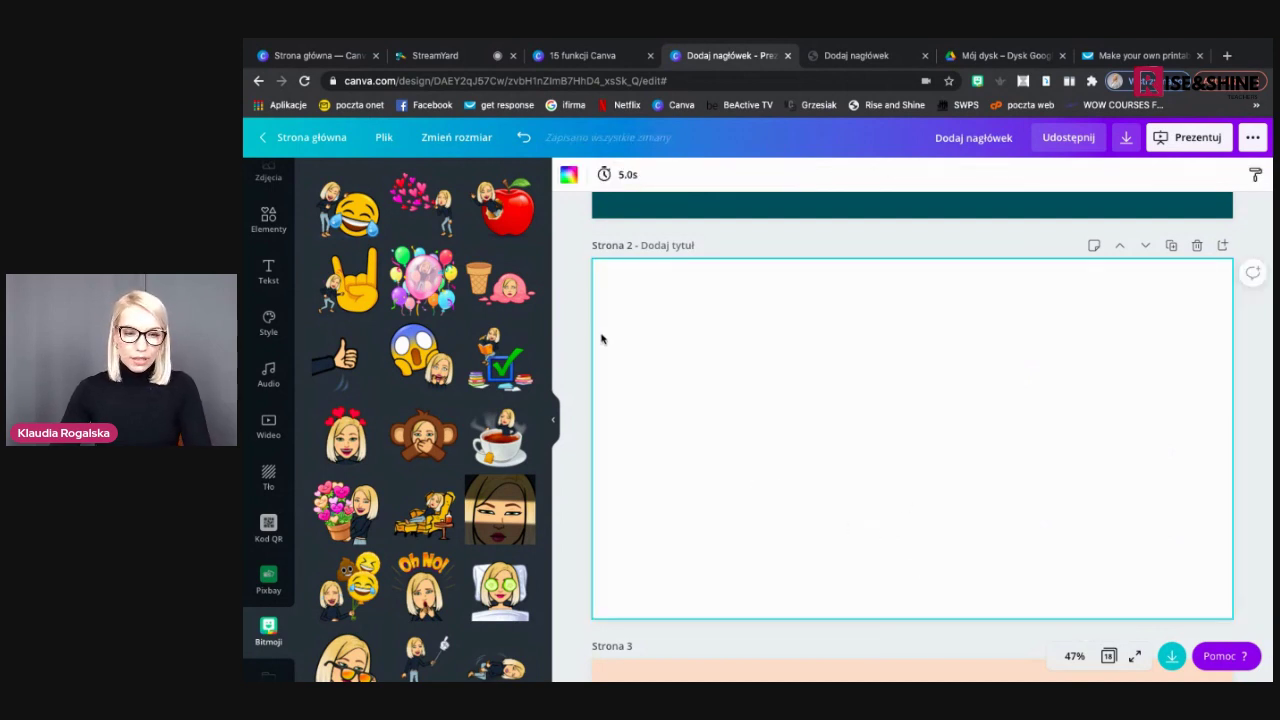
pyautogui.click(553, 419)
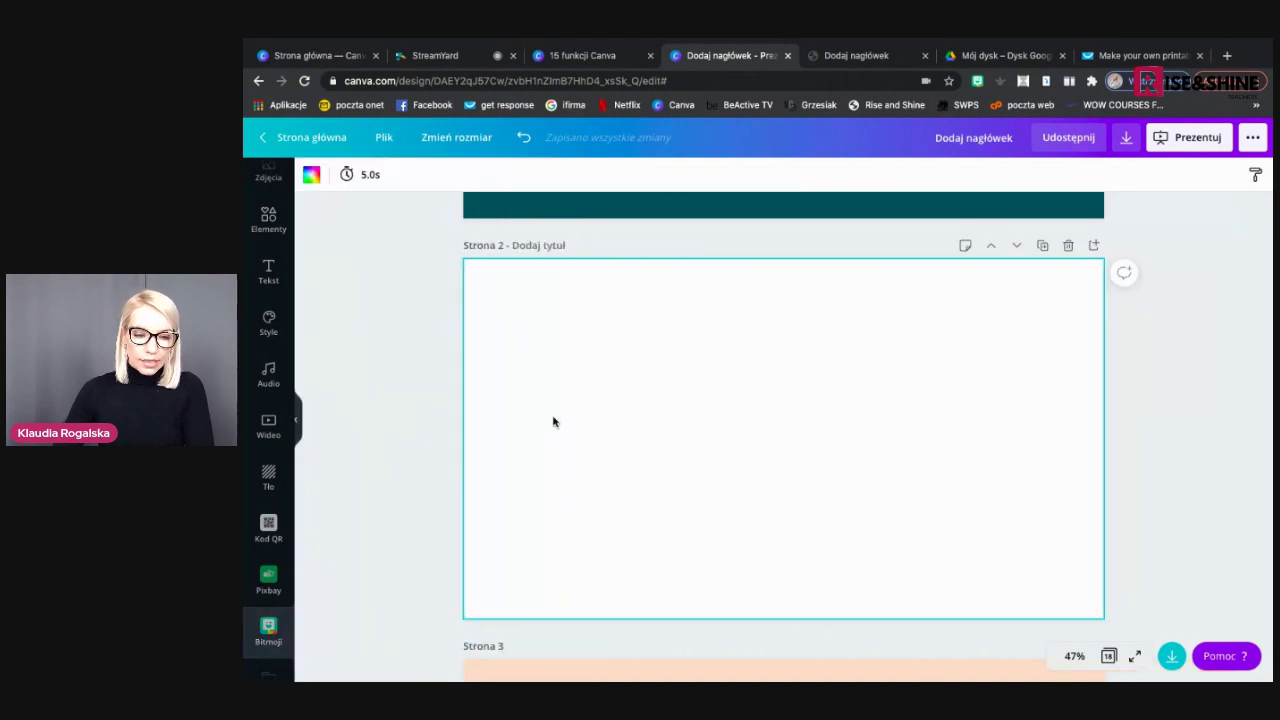
# Enable Pokaż linijki from the Plik menu
pyautogui.click(383, 140)
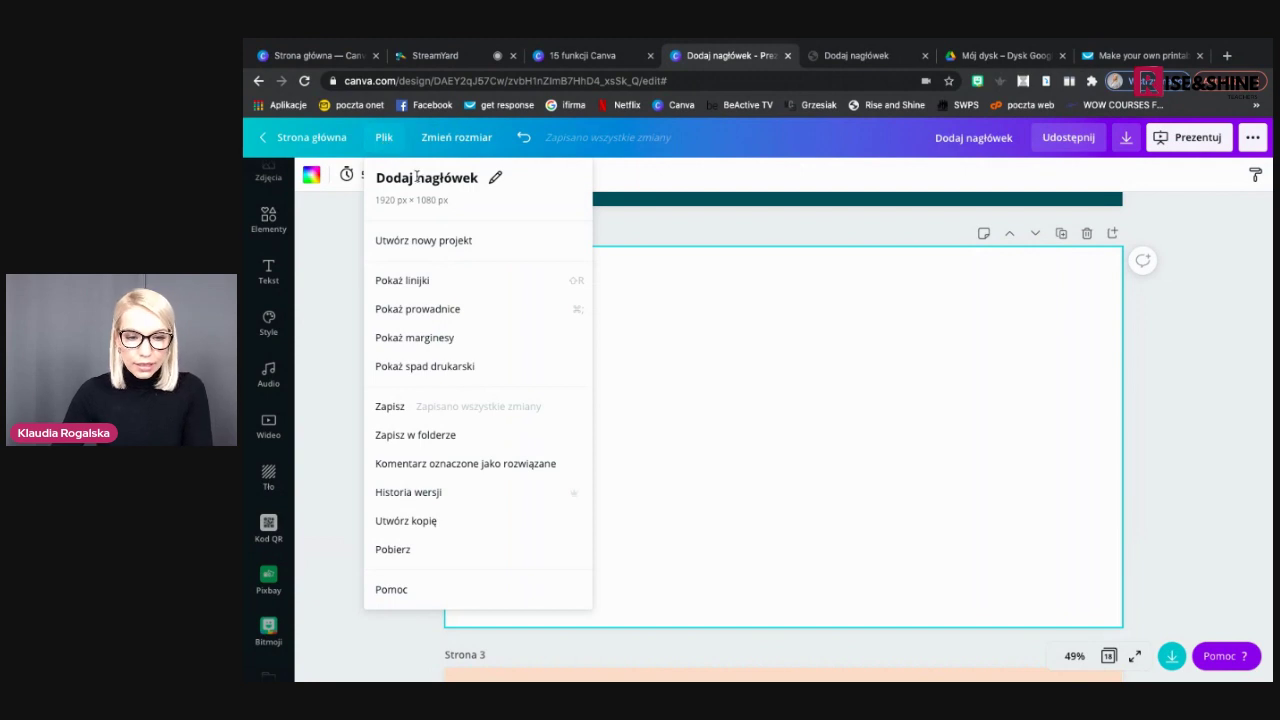
pyautogui.click(424, 284)
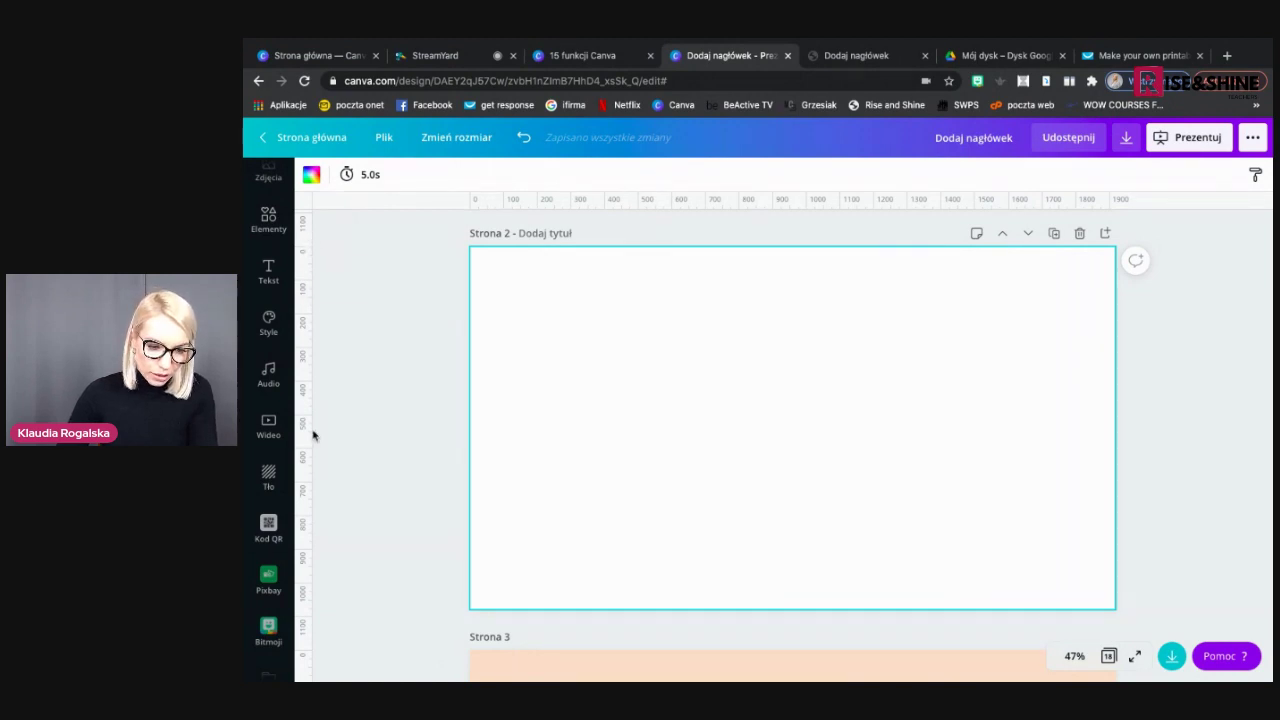
# Drag vertical guides to 100 and 200 and three horizontal guides onto page 2
pyautogui.moveTo(309, 471); pyautogui.dragTo(500, 497)
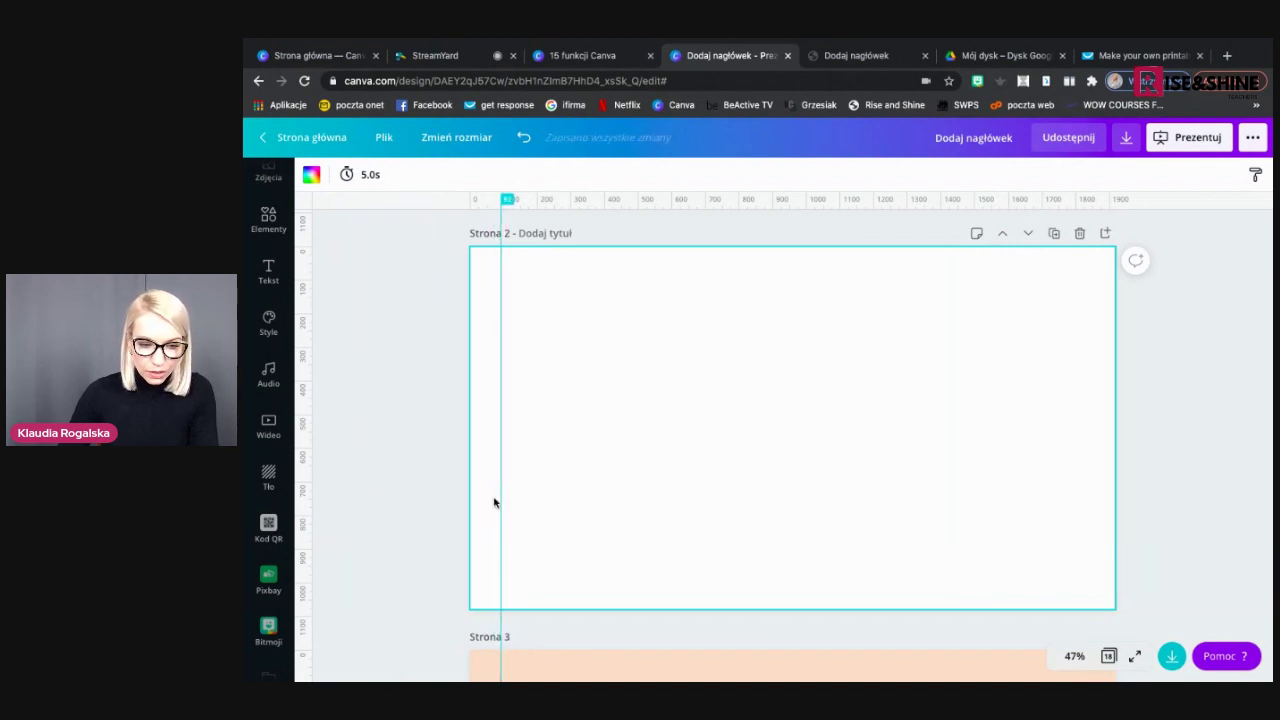
pyautogui.moveTo(311, 477)
pyautogui.mouseDown()
pyautogui.moveTo(568, 491)
pyautogui.moveTo(537, 489)
pyautogui.mouseUp()
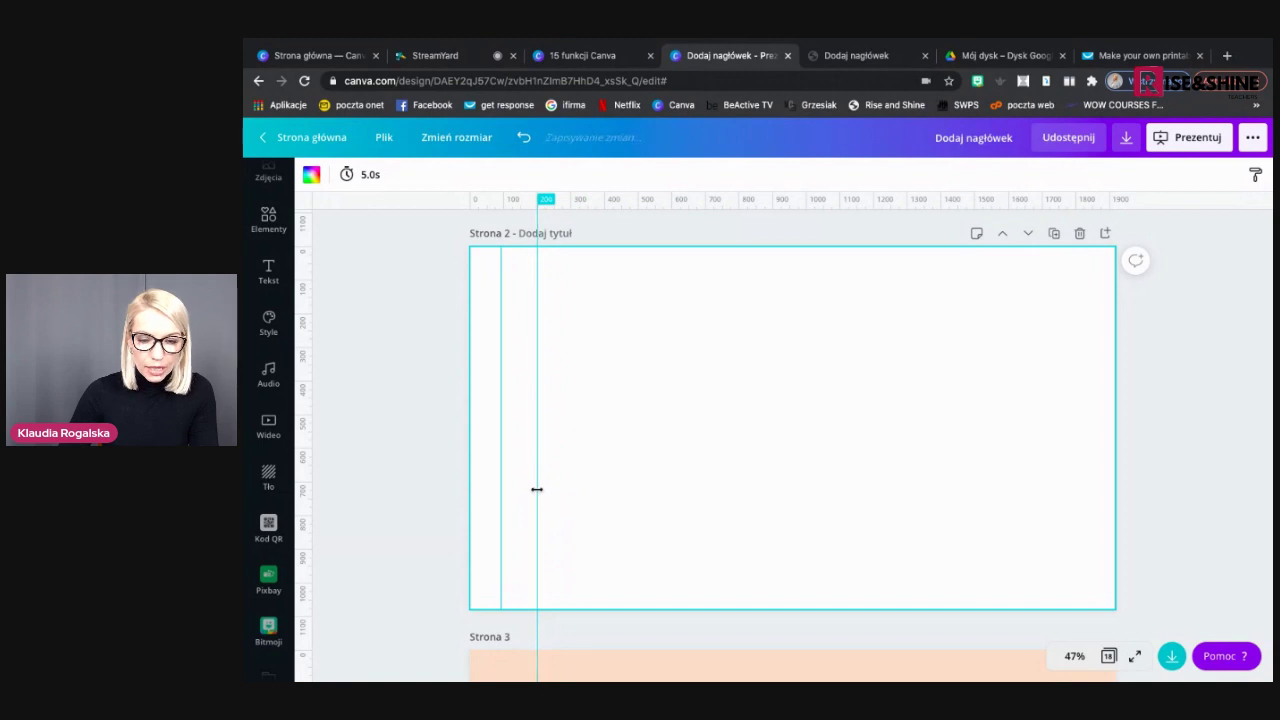
pyautogui.moveTo(677, 205); pyautogui.dragTo(673, 286)
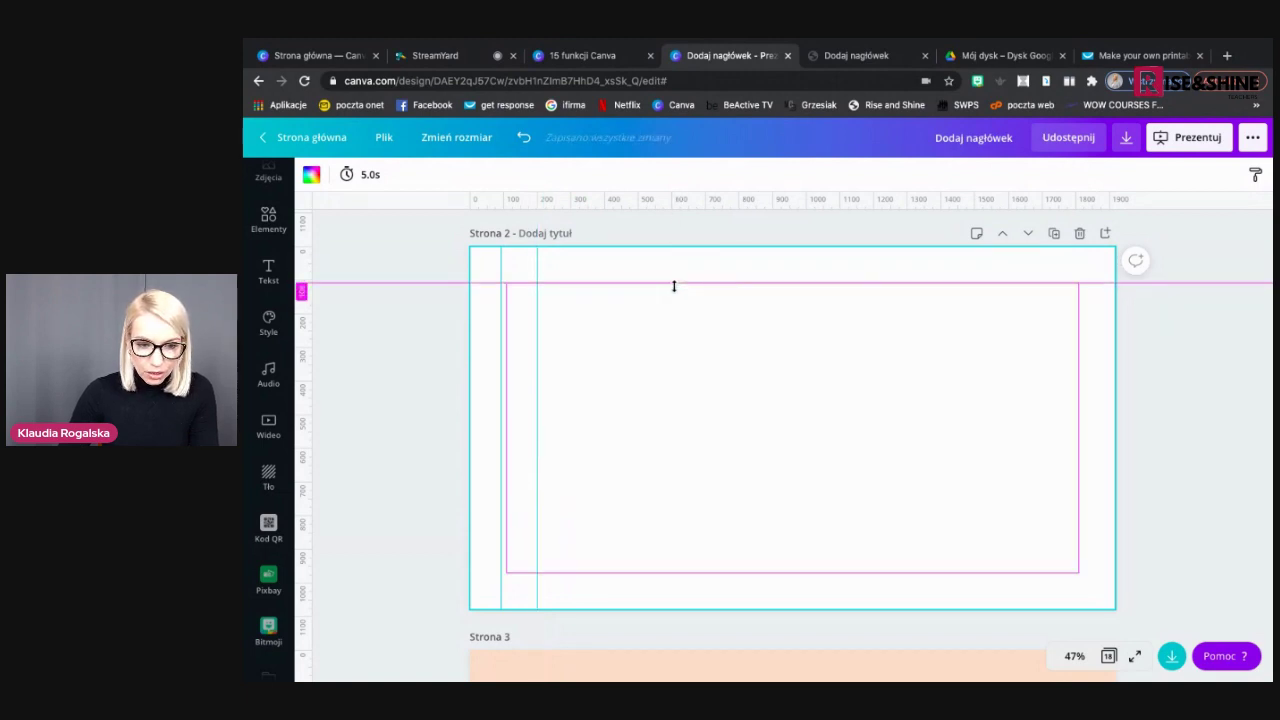
pyautogui.moveTo(675, 282); pyautogui.dragTo(675, 283)
pyautogui.moveTo(682, 218); pyautogui.dragTo(676, 314)
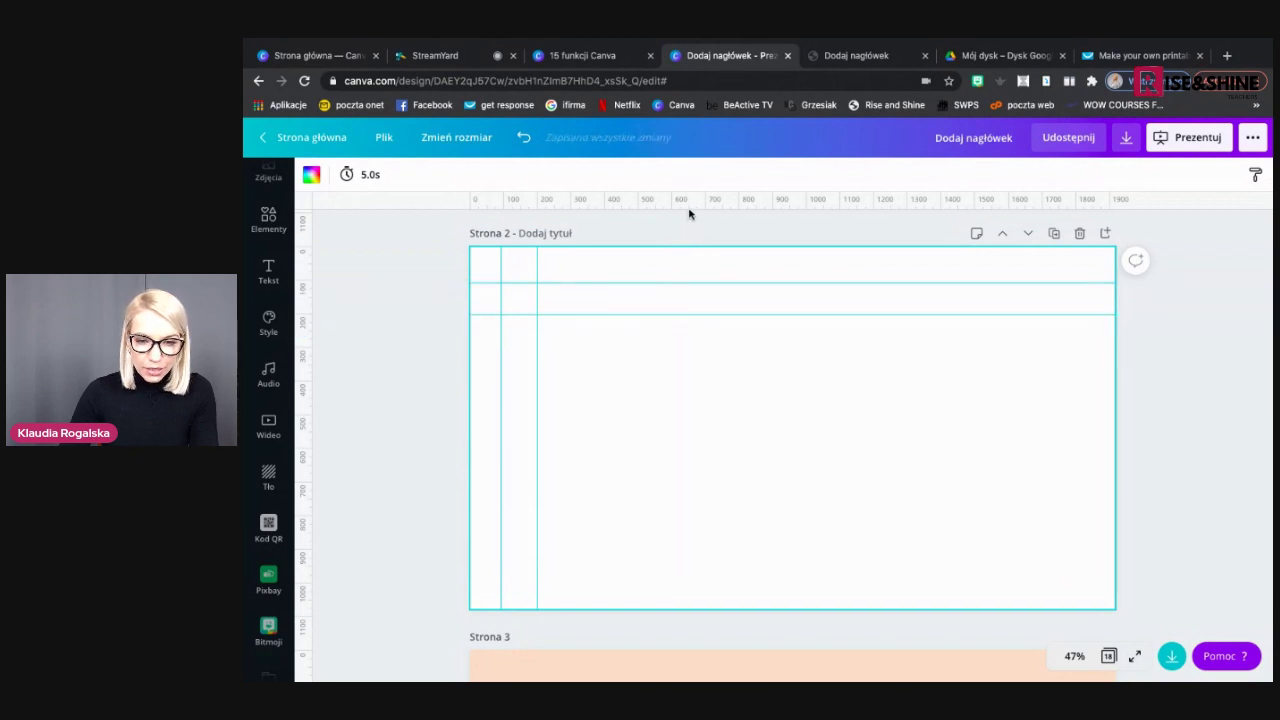
pyautogui.moveTo(688, 208)
pyautogui.mouseDown()
pyautogui.moveTo(674, 350)
pyautogui.moveTo(661, 348)
pyautogui.mouseUp()
# Add four more vertical guides further right across page 2
pyautogui.moveTo(309, 363); pyautogui.dragTo(571, 369)
pyautogui.moveTo(306, 383)
pyautogui.mouseDown()
pyautogui.moveTo(517, 360)
pyautogui.moveTo(603, 366)
pyautogui.mouseUp()
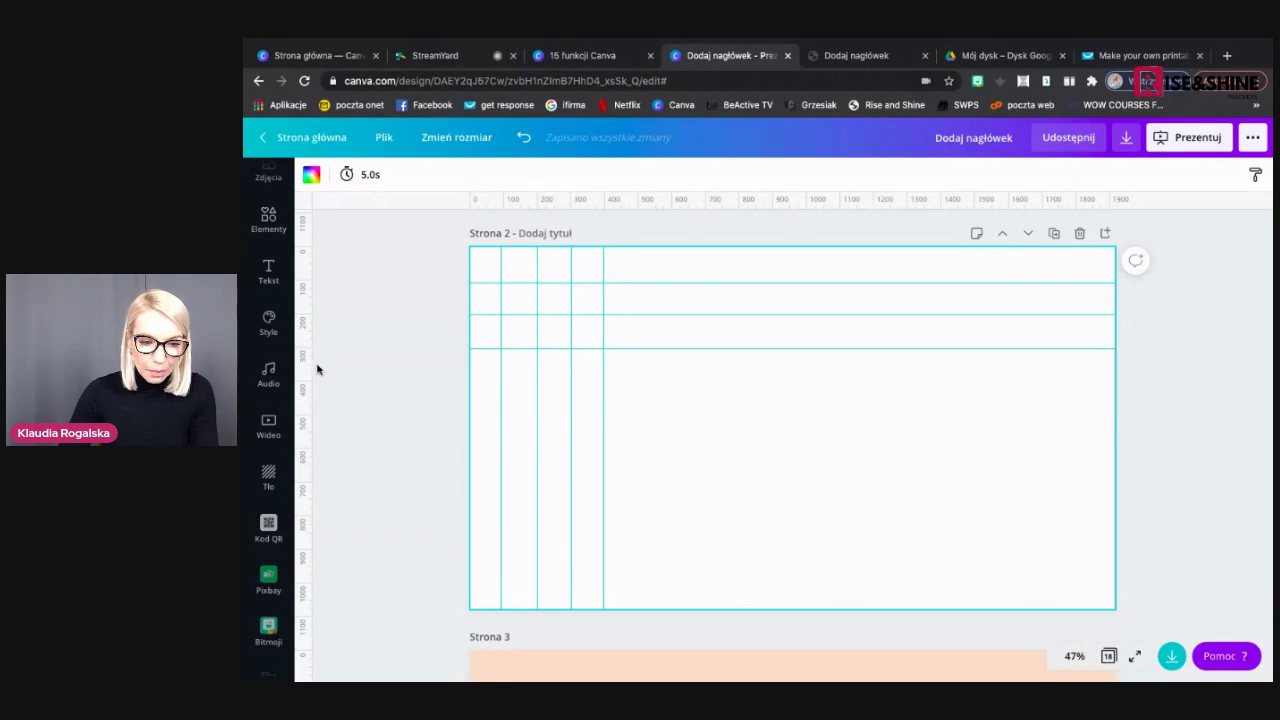
pyautogui.moveTo(309, 367); pyautogui.dragTo(638, 380)
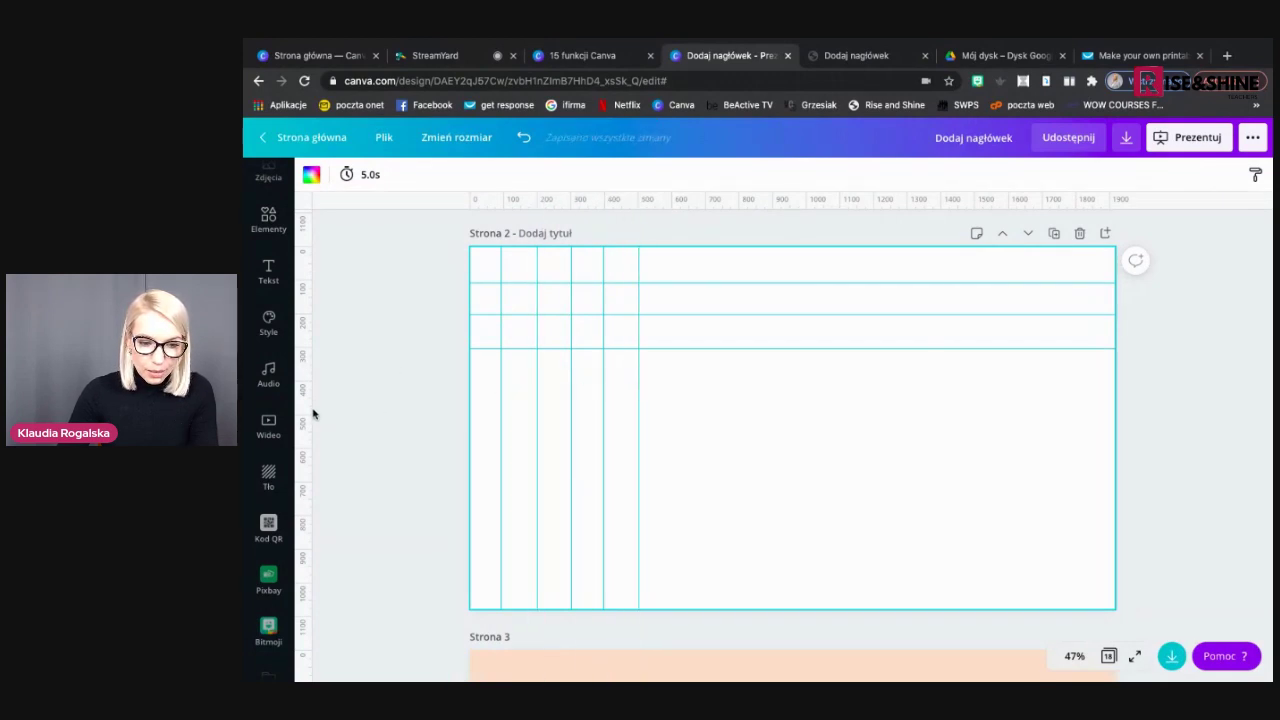
pyautogui.moveTo(309, 409)
pyautogui.mouseDown()
pyautogui.moveTo(574, 380)
pyautogui.moveTo(670, 394)
pyautogui.mouseUp()
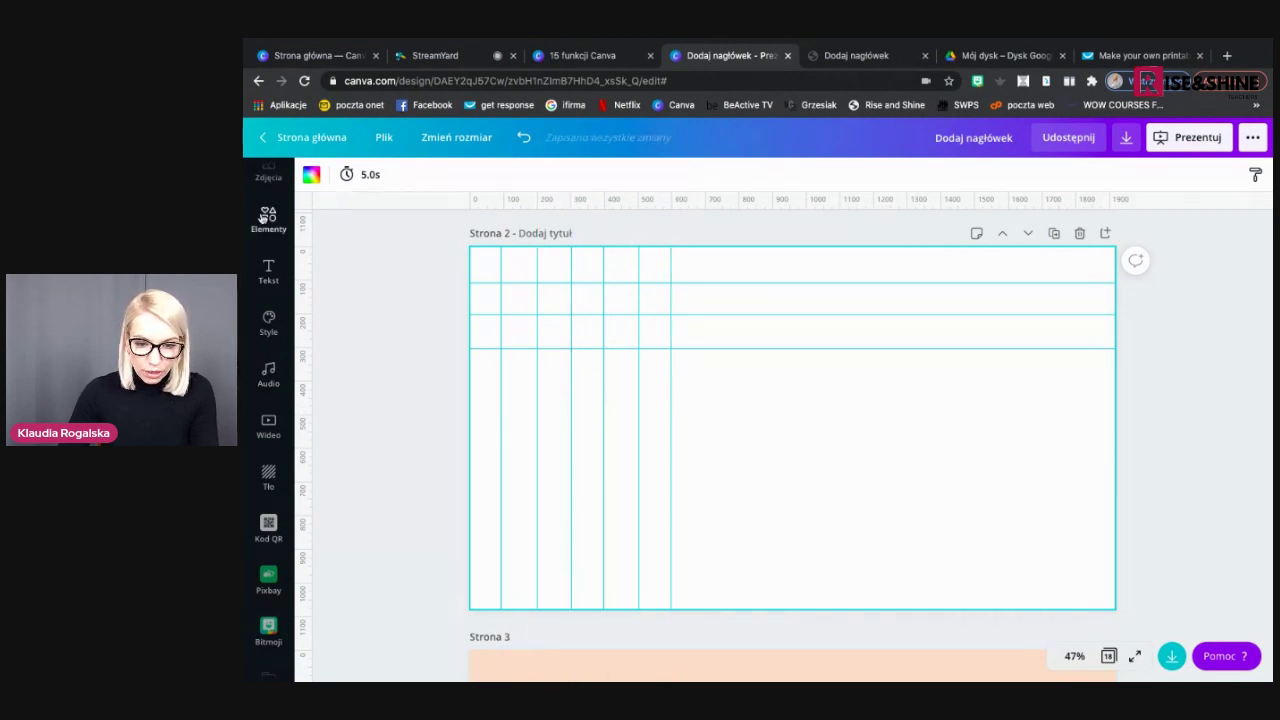
pyautogui.click(266, 217)
# Search Elements for 'emotikony', add a smiley shrunk to about 202 px, and copy it
pyautogui.click(341, 183)
pyautogui.doubleClick(341, 183)
pyautogui.write('emotikony')
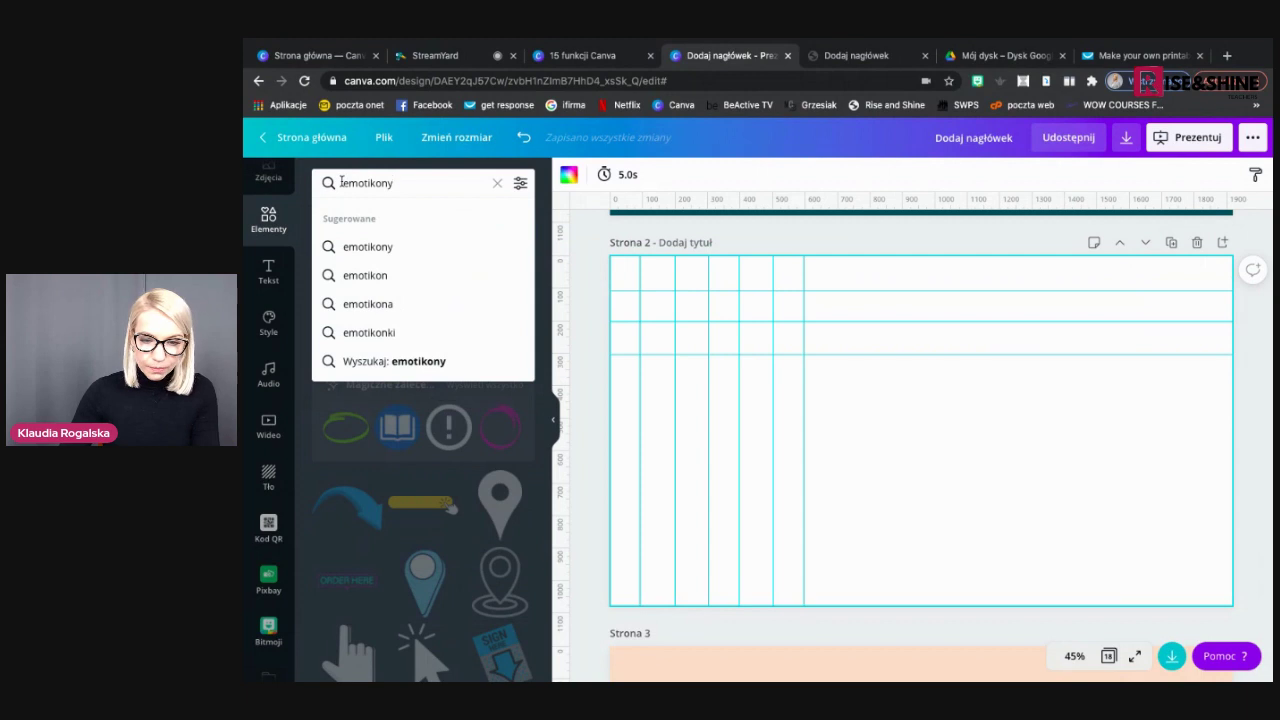
pyautogui.press('Return')
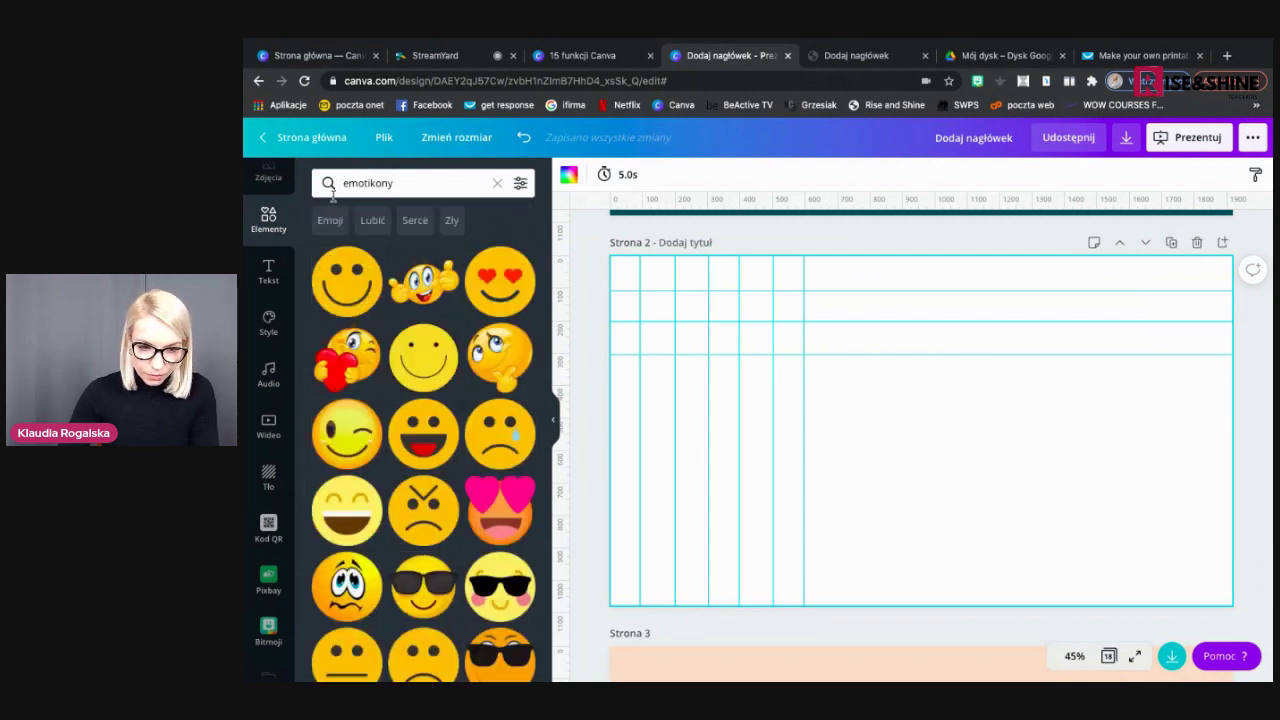
pyautogui.click(344, 285)
pyautogui.moveTo(989, 500); pyautogui.dragTo(667, 352)
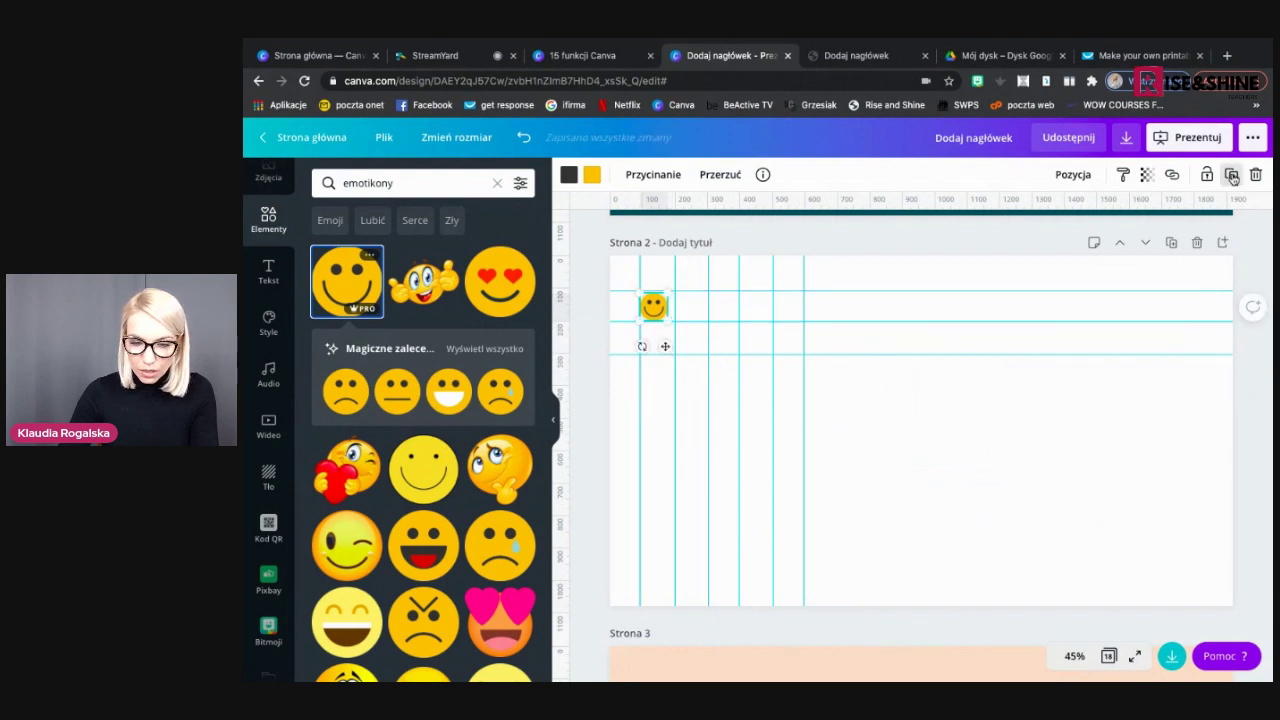
pyautogui.moveTo(669, 354); pyautogui.dragTo(737, 343)
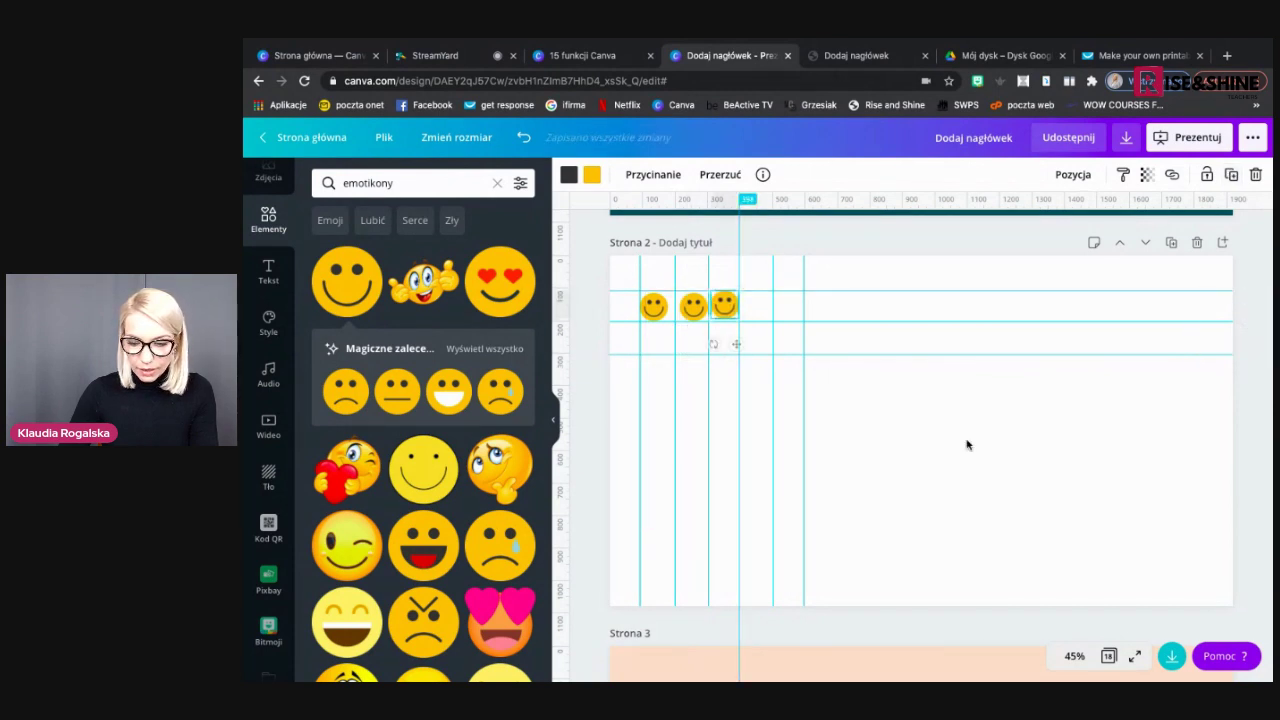
# At 100% zoom, align the third smiley in its guide cell, then zoom back to 50%
pyautogui.click(1076, 661)
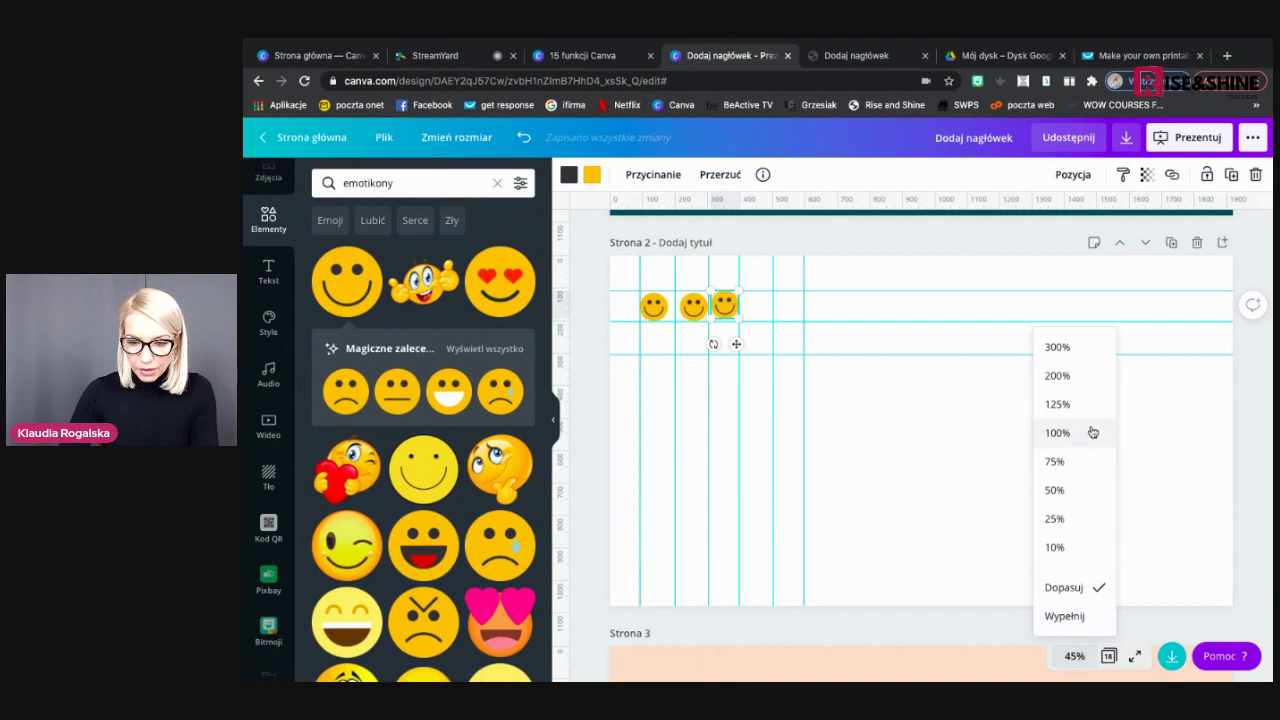
pyautogui.click(1091, 431)
pyautogui.hscroll(-5, 897, 465)
pyautogui.scroll(4, 880, 466)
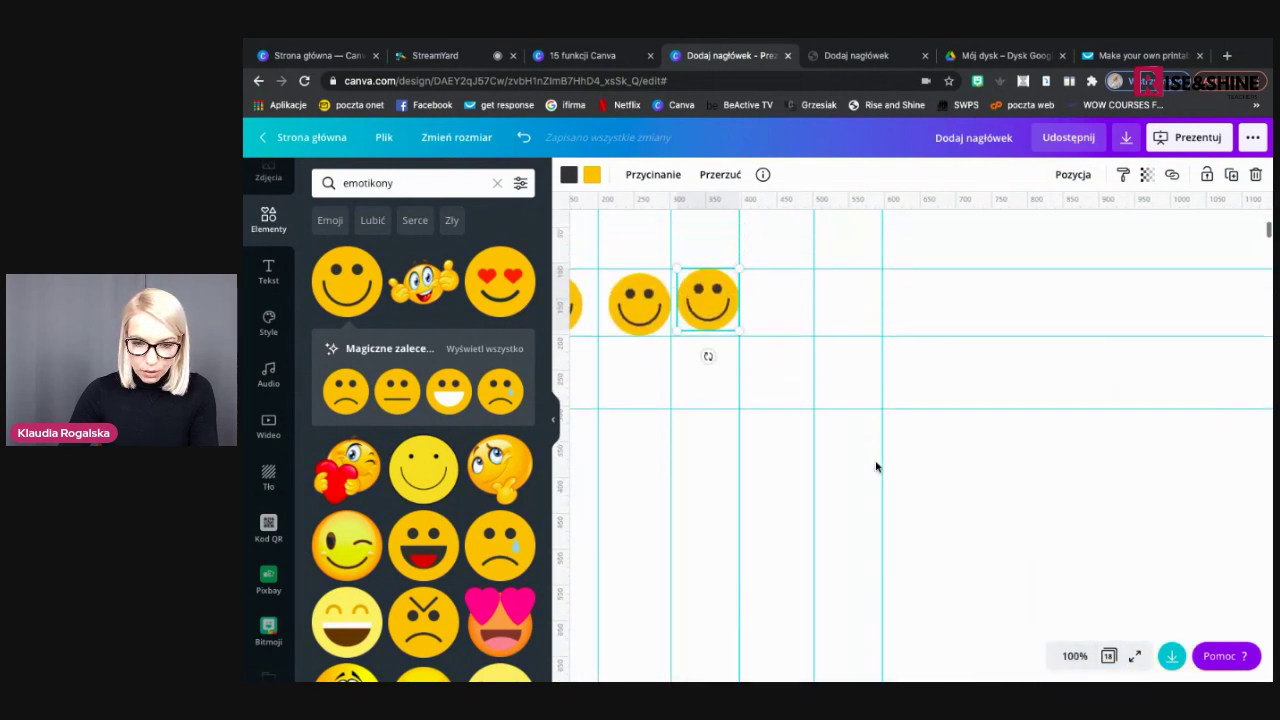
pyautogui.hscroll(-3, 876, 465)
pyautogui.moveTo(774, 323); pyautogui.dragTo(839, 329)
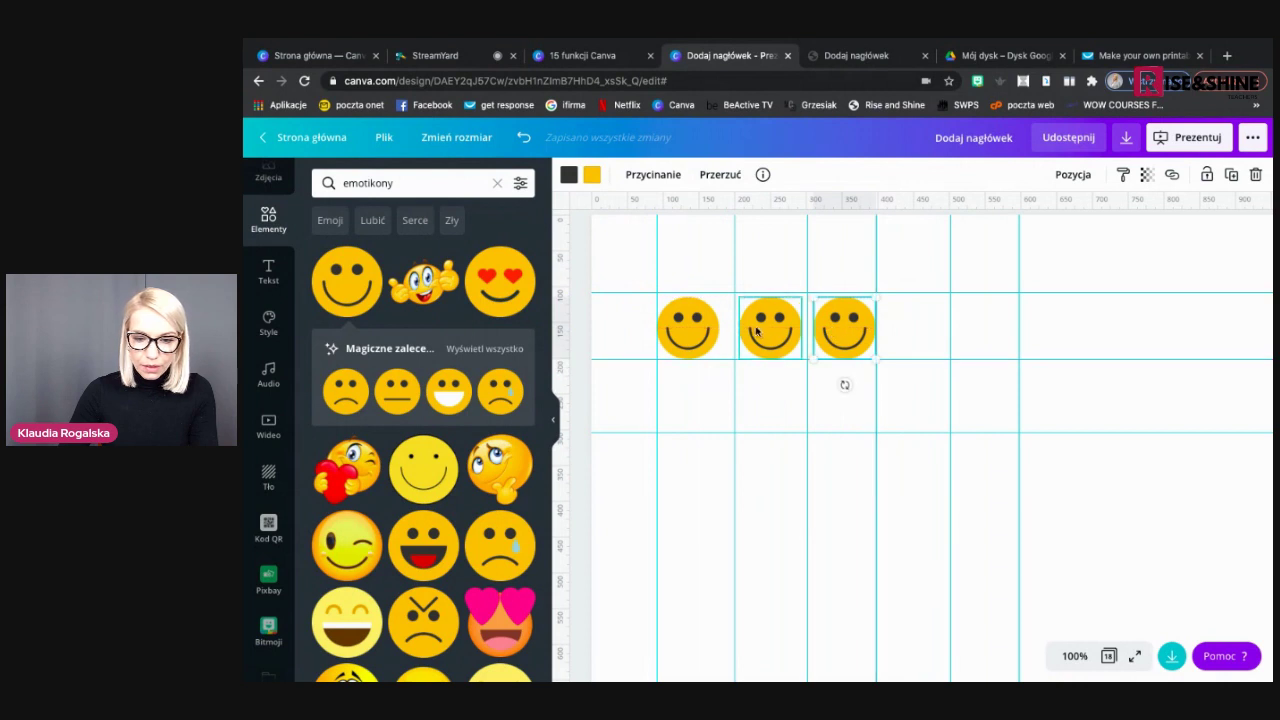
pyautogui.moveTo(700, 325); pyautogui.dragTo(712, 325)
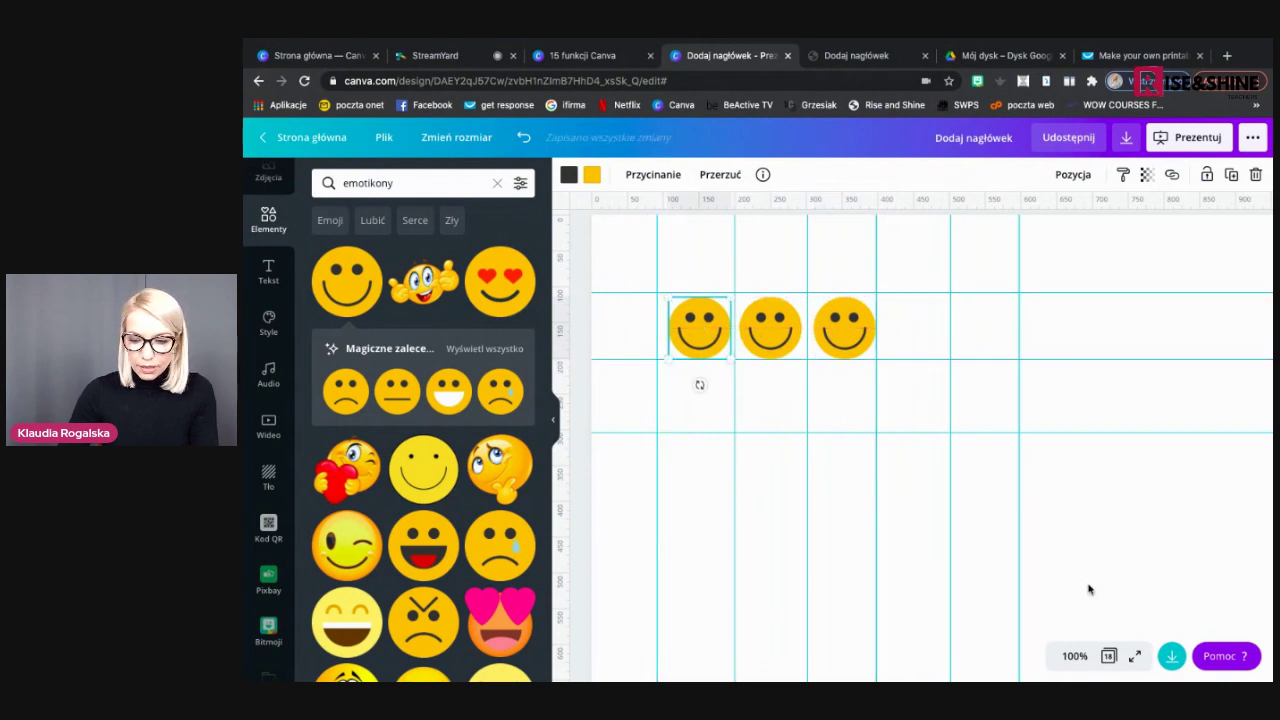
pyautogui.click(1075, 656)
pyautogui.click(1076, 490)
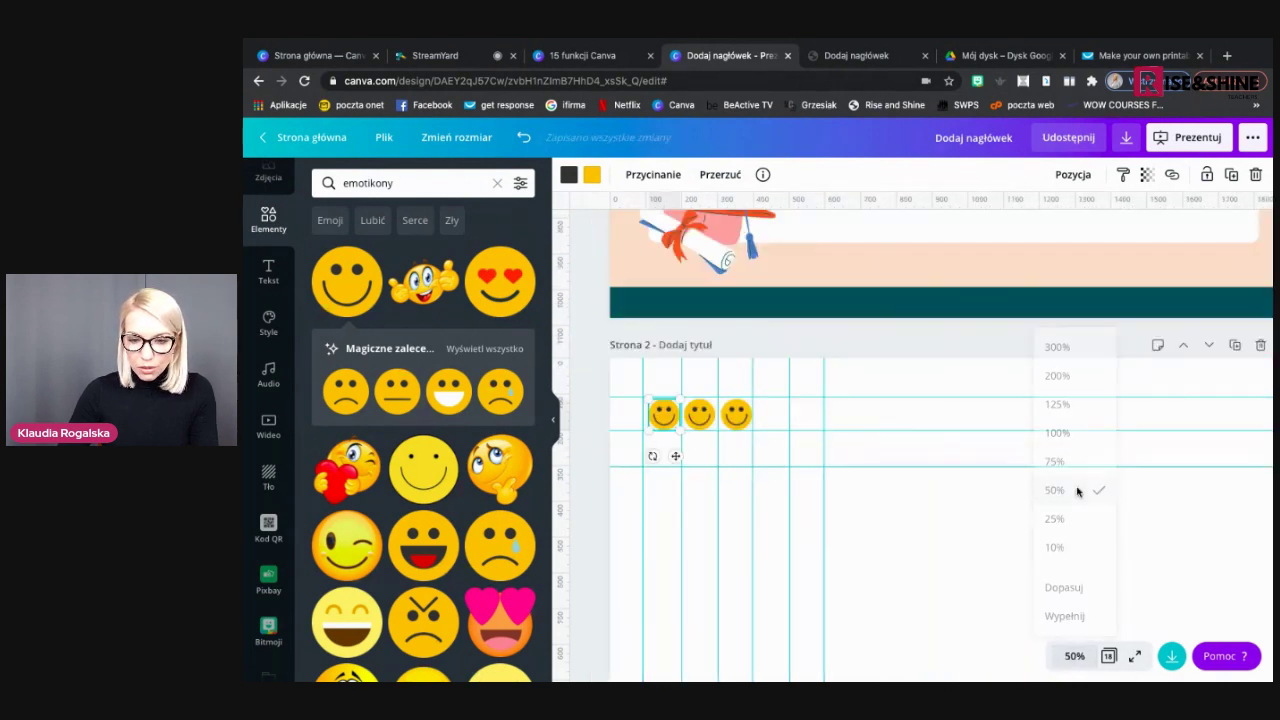
pyautogui.scroll(-1, 986, 521)
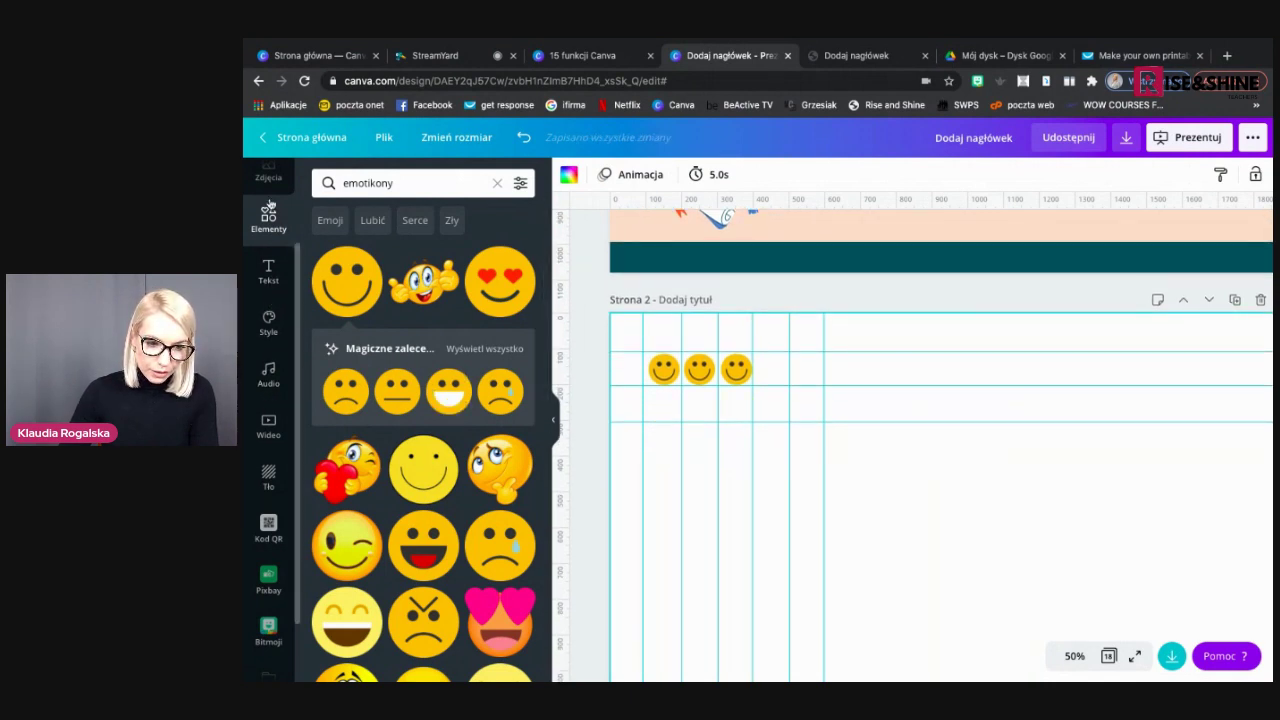
pyautogui.click(497, 190)
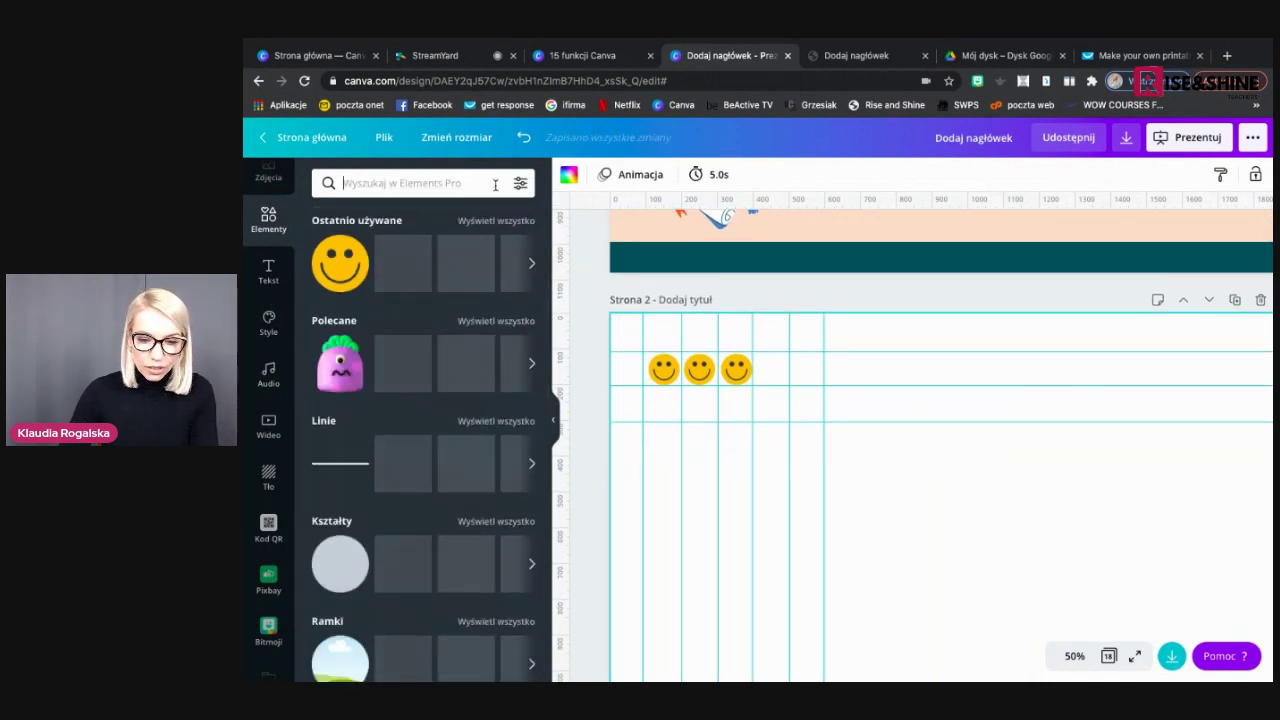
# Add a straight line and duplicate it onto the three horizontal guides of page 2
pyautogui.click(355, 467)
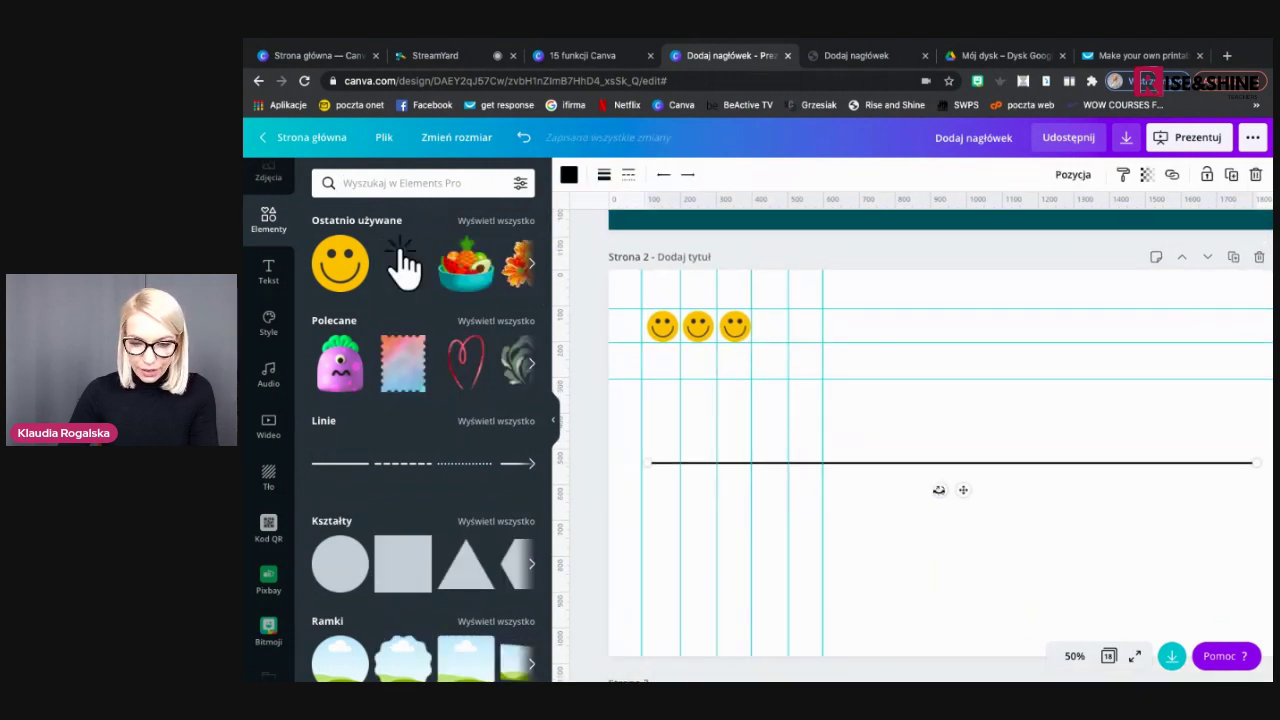
pyautogui.moveTo(963, 483); pyautogui.dragTo(924, 372)
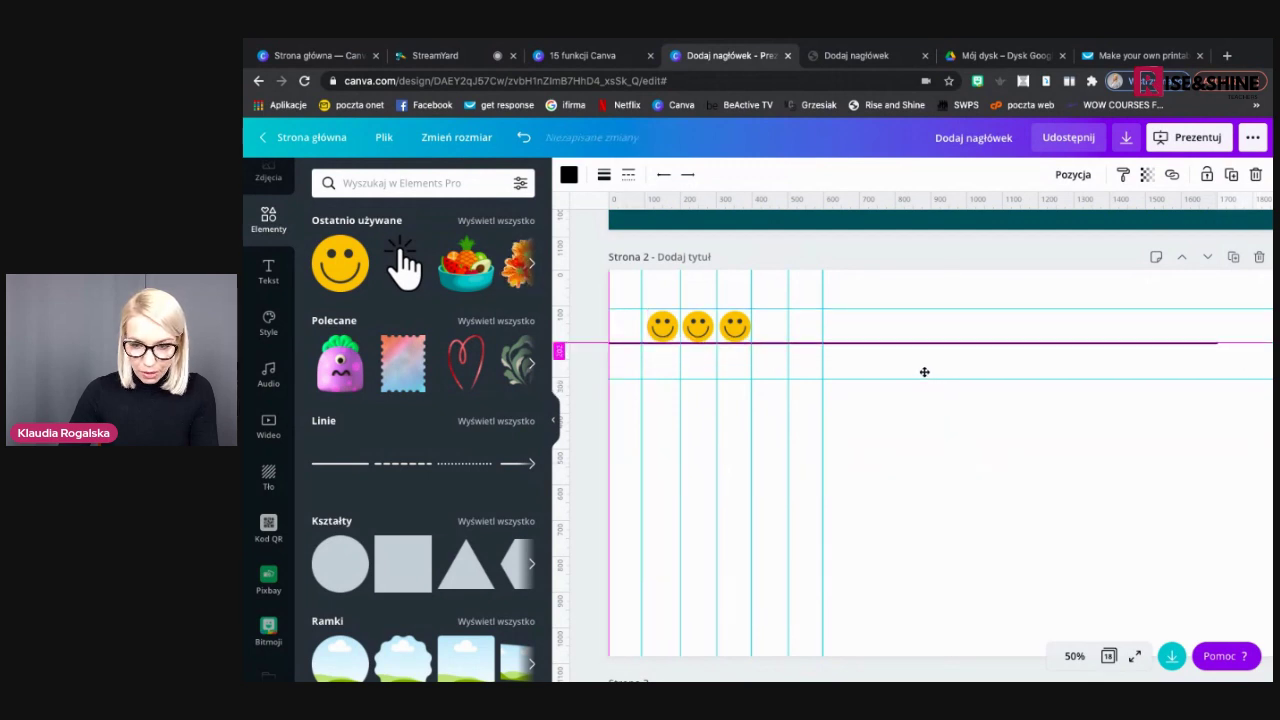
pyautogui.click(1237, 179)
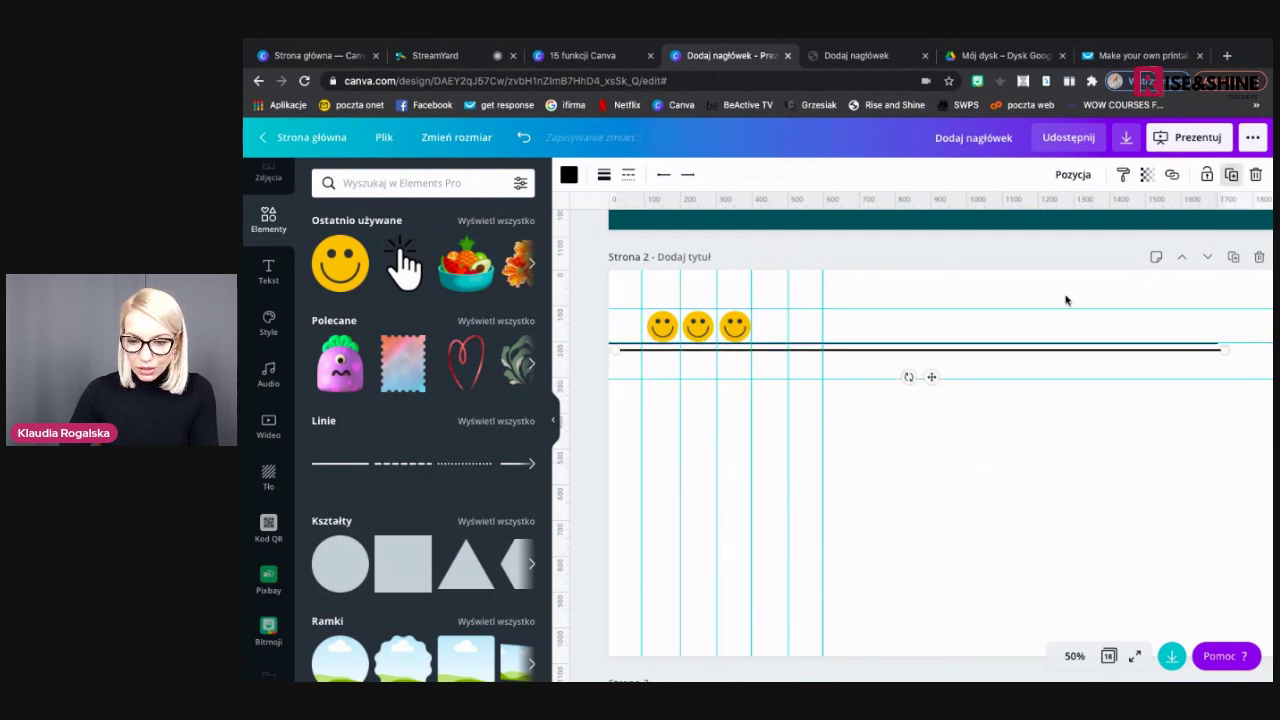
pyautogui.moveTo(931, 378); pyautogui.dragTo(915, 335)
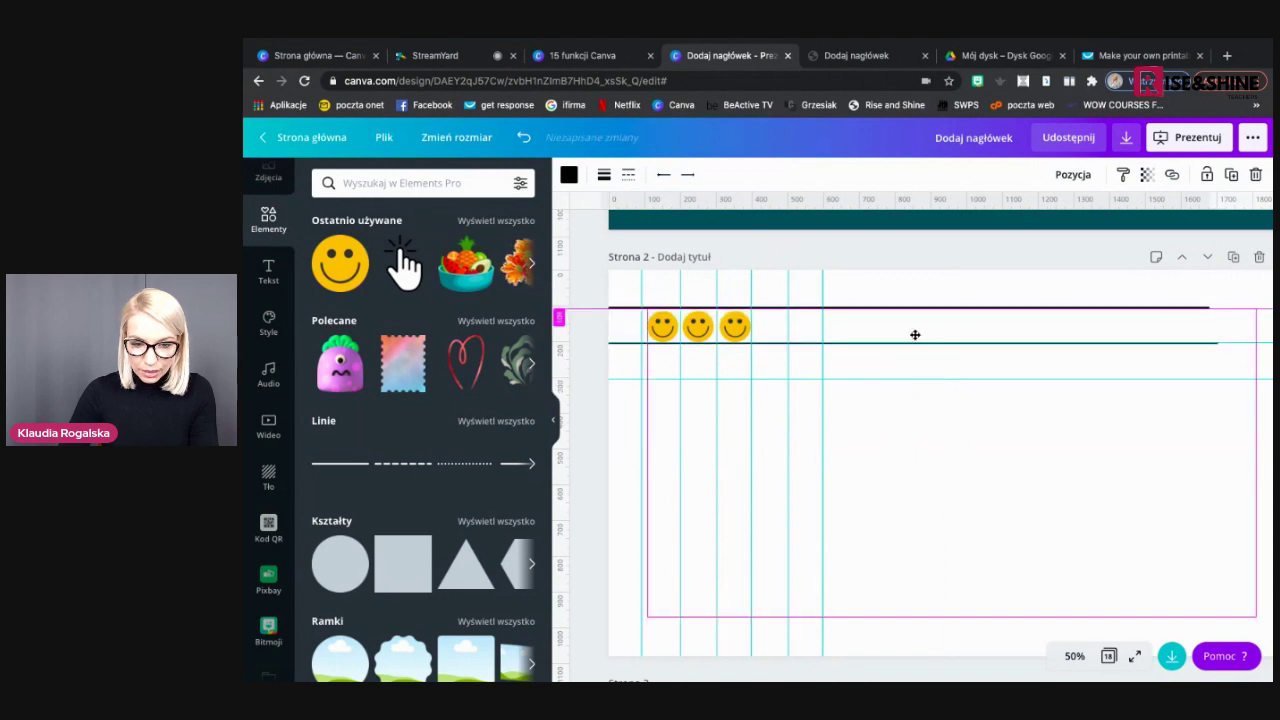
pyautogui.click(914, 337)
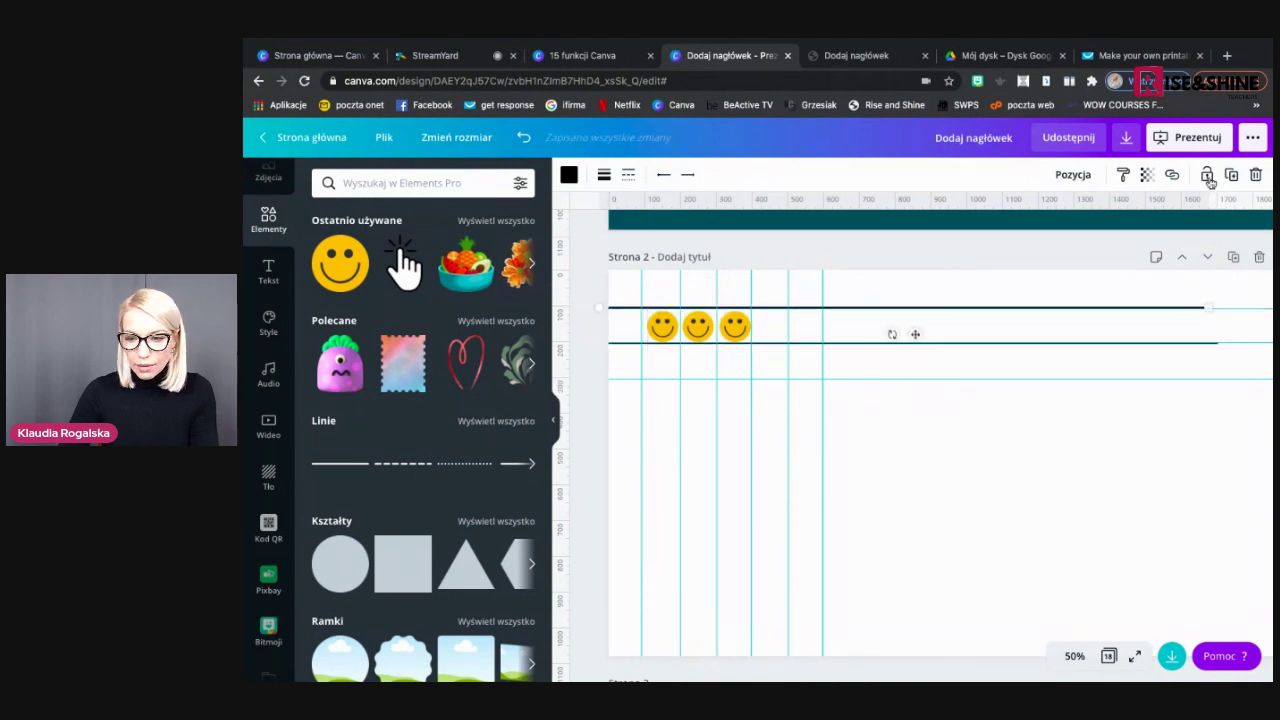
pyautogui.moveTo(922, 357); pyautogui.dragTo(964, 392)
# Place vertical line copies on the column guides, completing the table grid around the smileys
pyautogui.moveTo(799, 433); pyautogui.dragTo(779, 455)
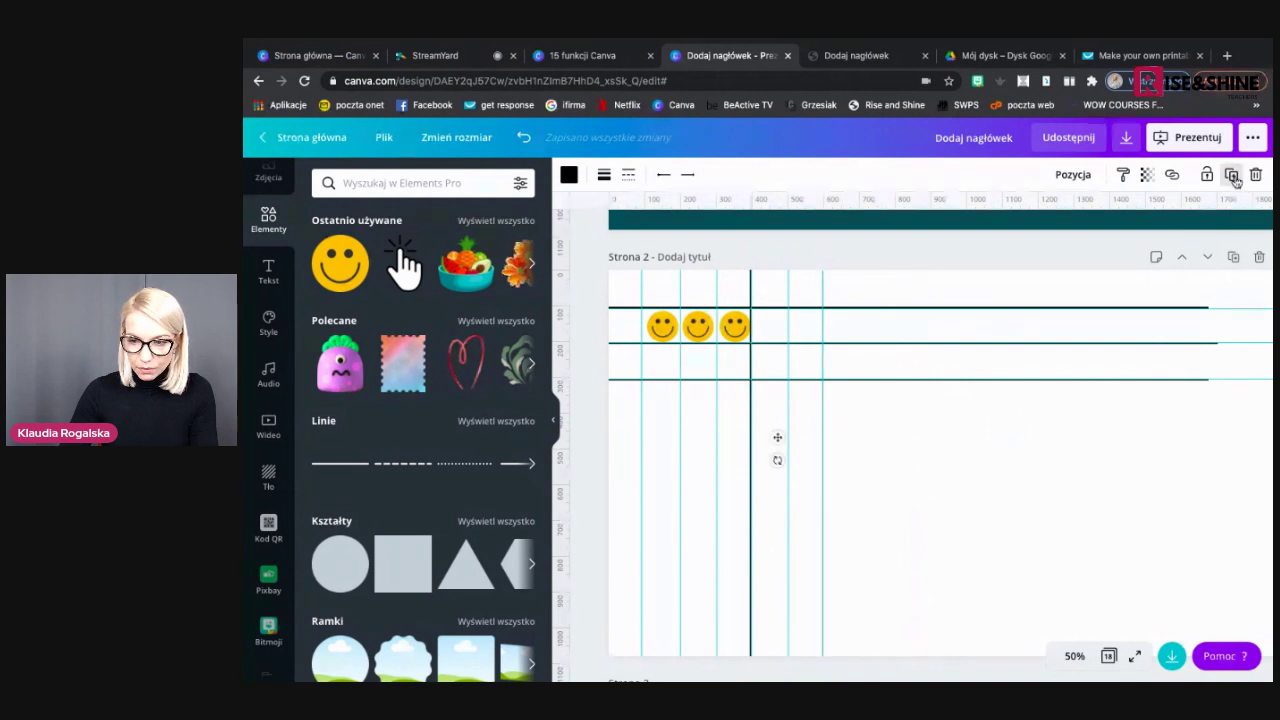
pyautogui.moveTo(786, 443); pyautogui.dragTo(741, 438)
pyautogui.moveTo(891, 380); pyautogui.dragTo(894, 380)
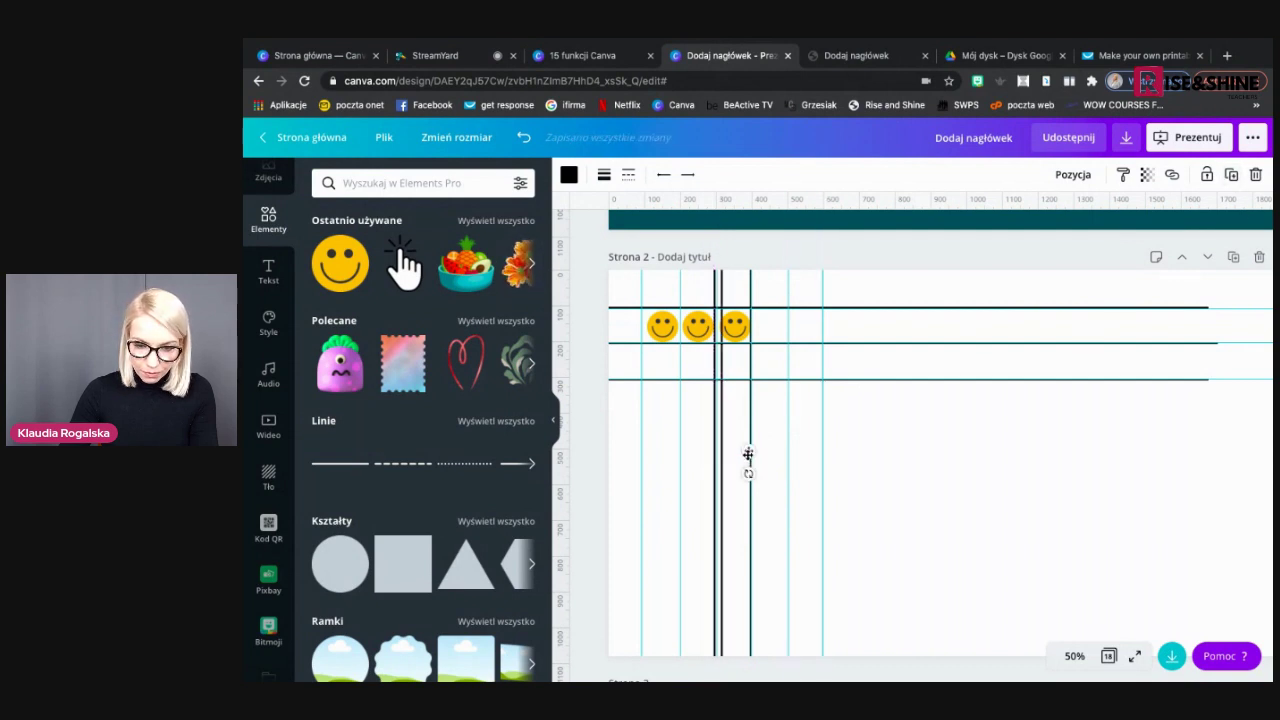
pyautogui.moveTo(702, 455); pyautogui.dragTo(706, 449)
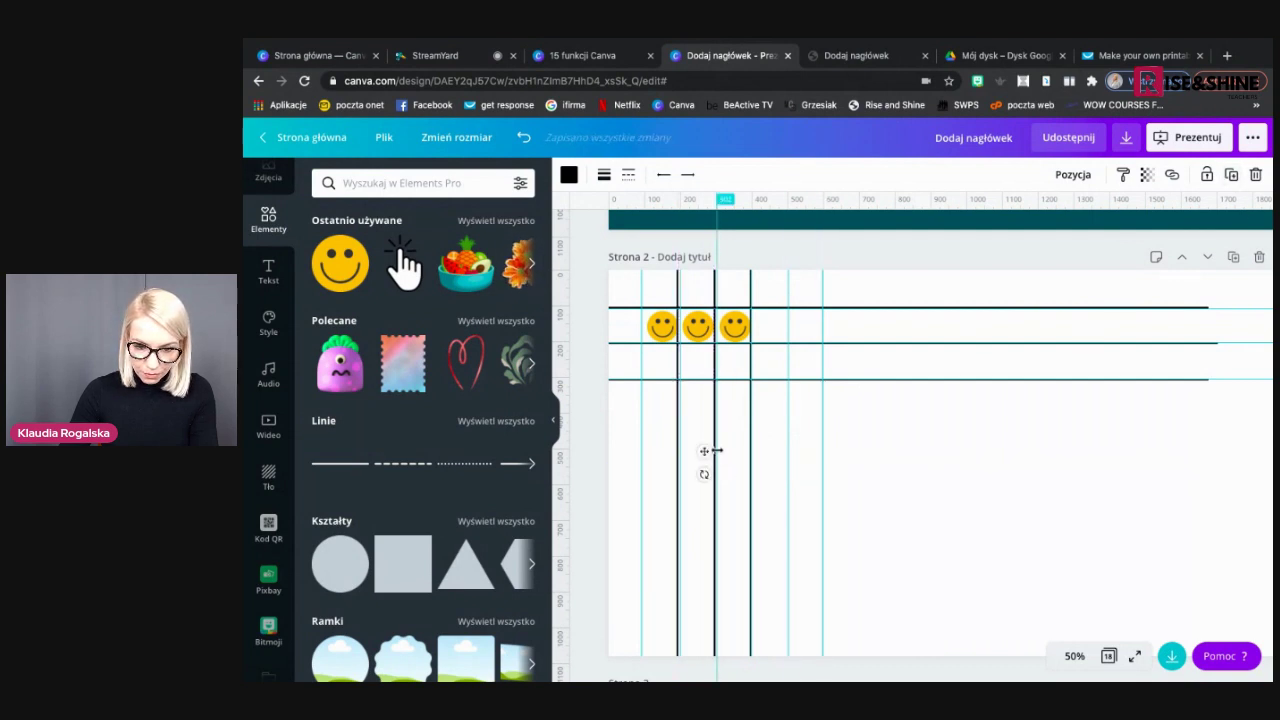
pyautogui.click(905, 454)
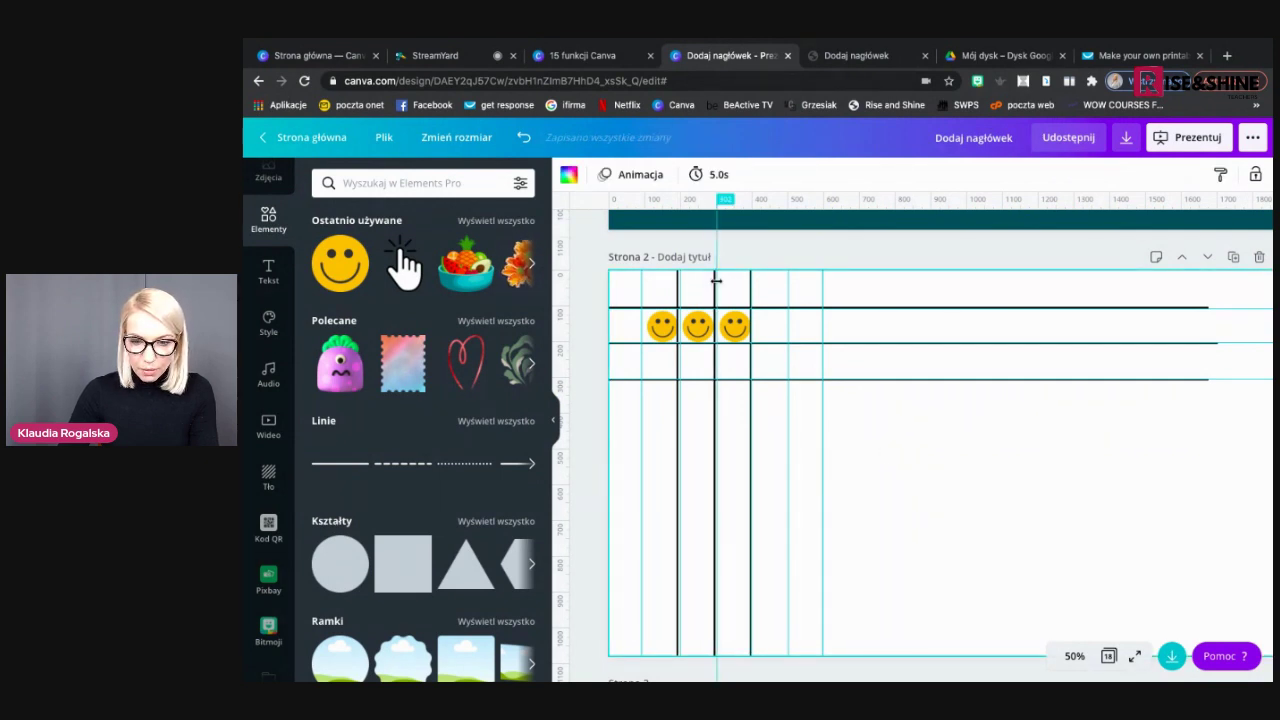
pyautogui.click(742, 442)
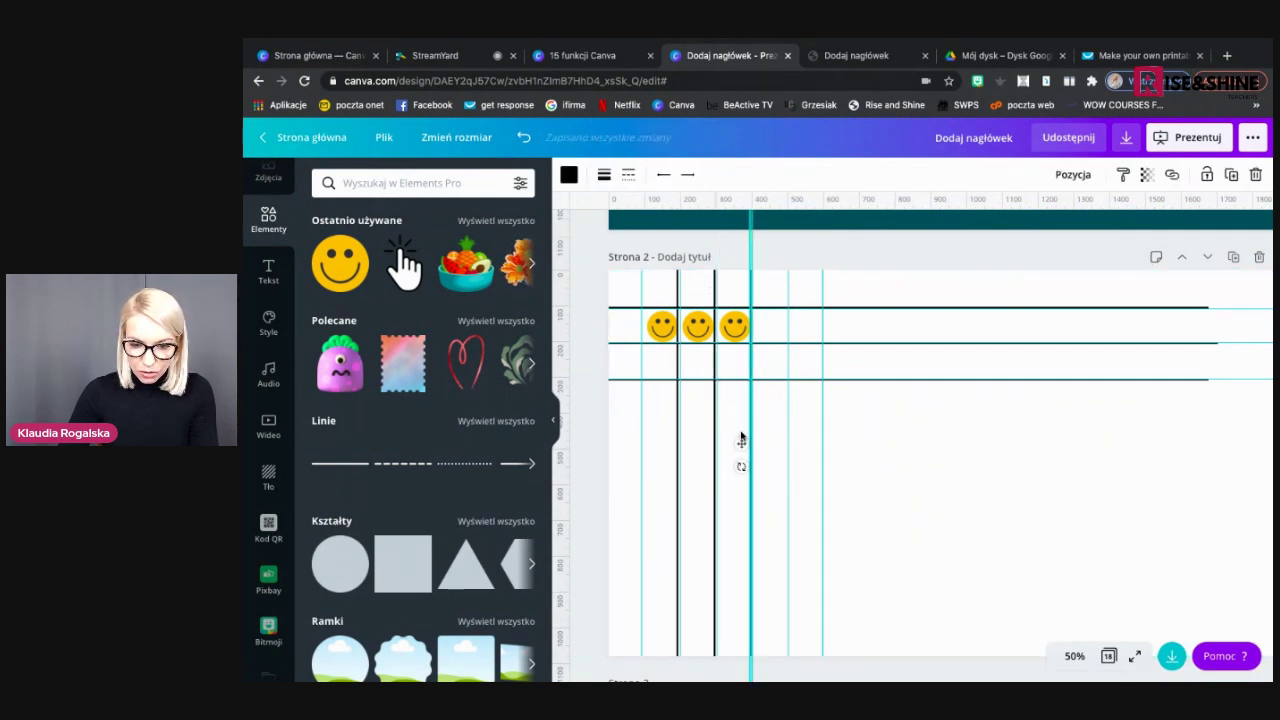
pyautogui.moveTo(744, 442); pyautogui.dragTo(707, 452)
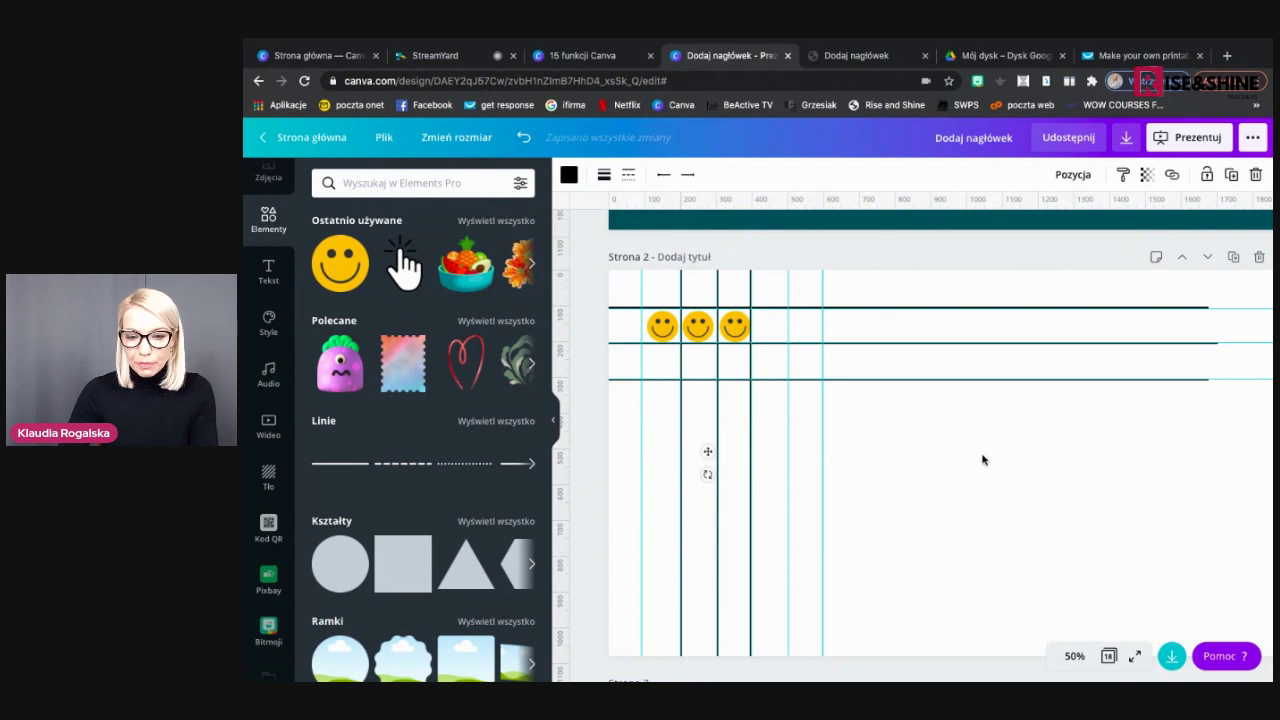
pyautogui.click(985, 460)
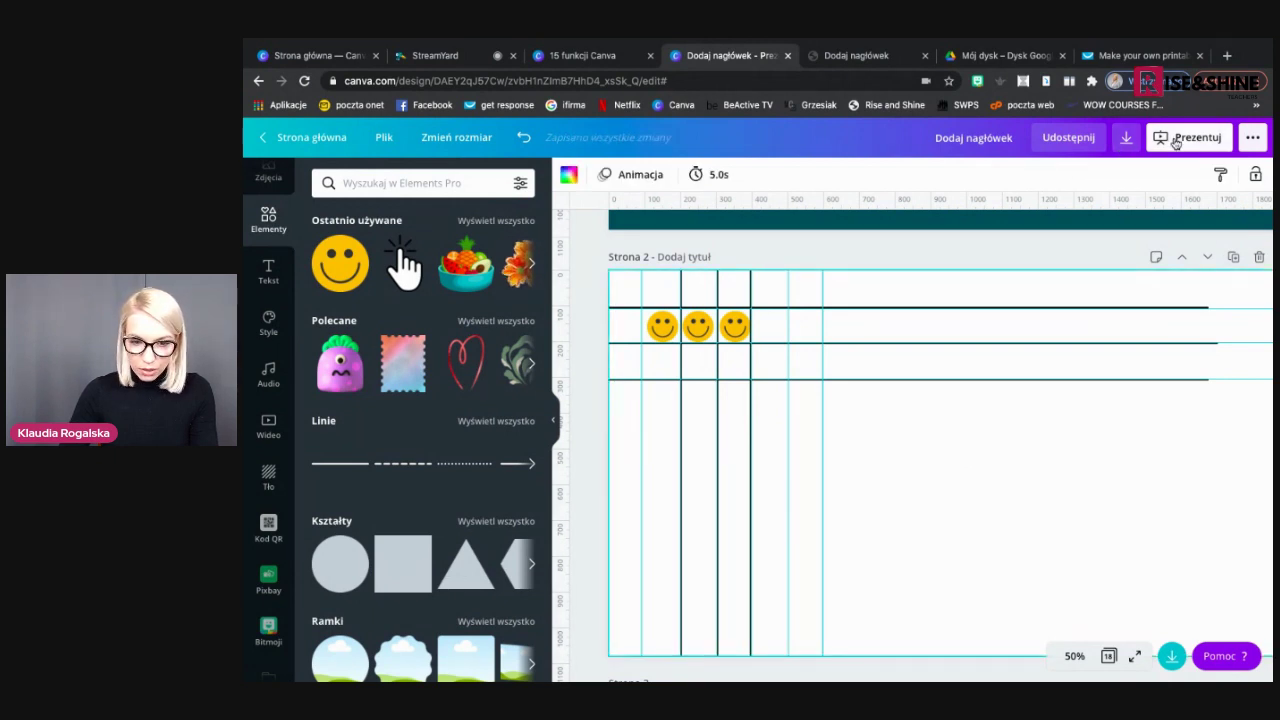
pyautogui.click(1176, 143)
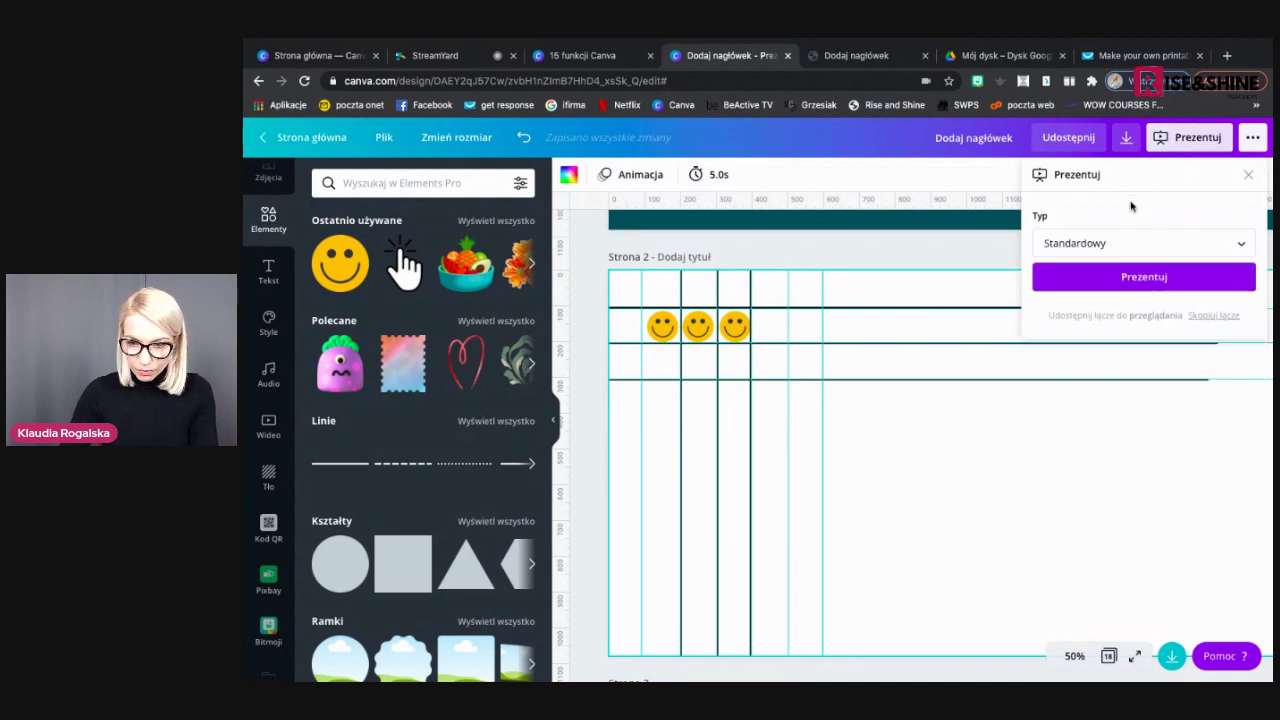
pyautogui.click(1143, 277)
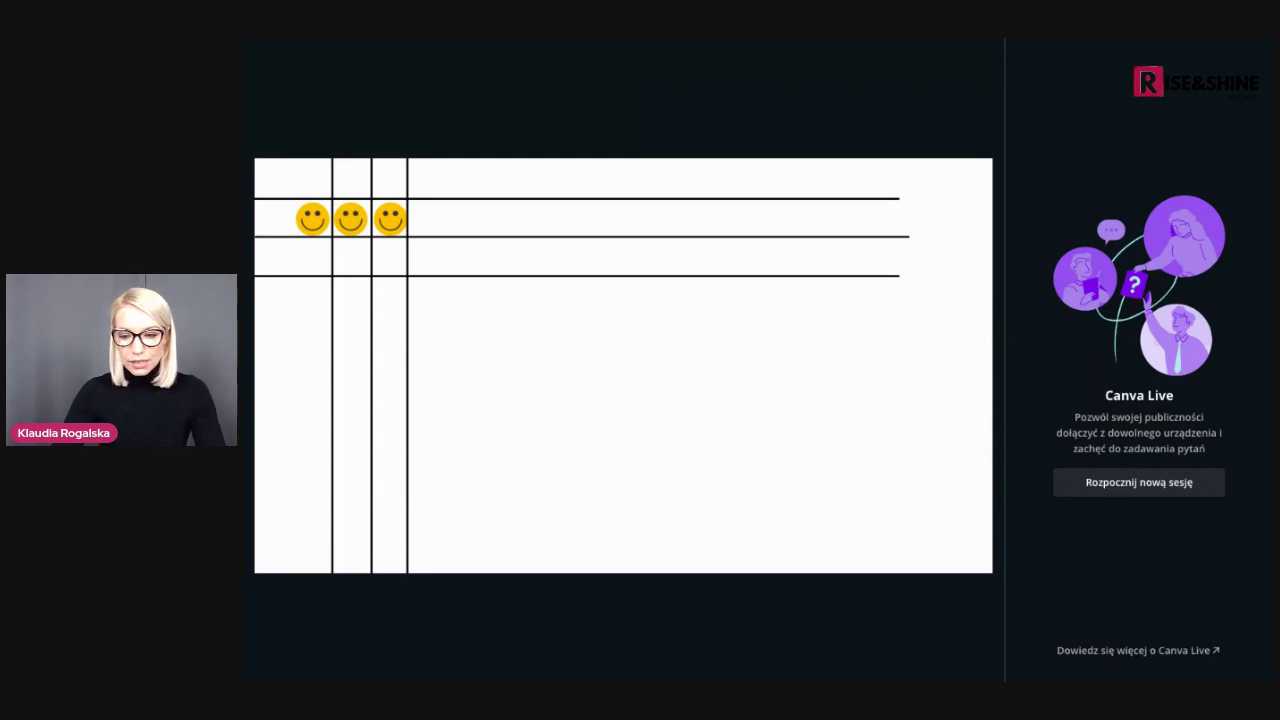
pyautogui.moveTo(846, 620)
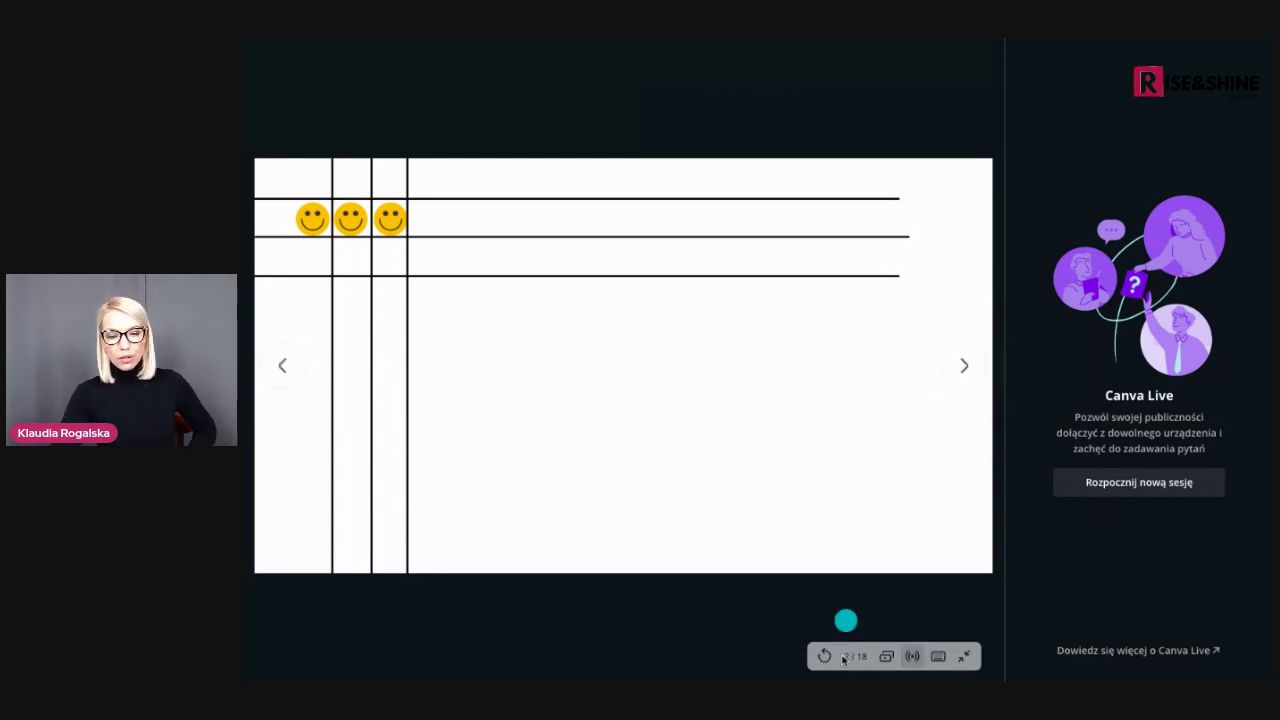
pyautogui.click(968, 658)
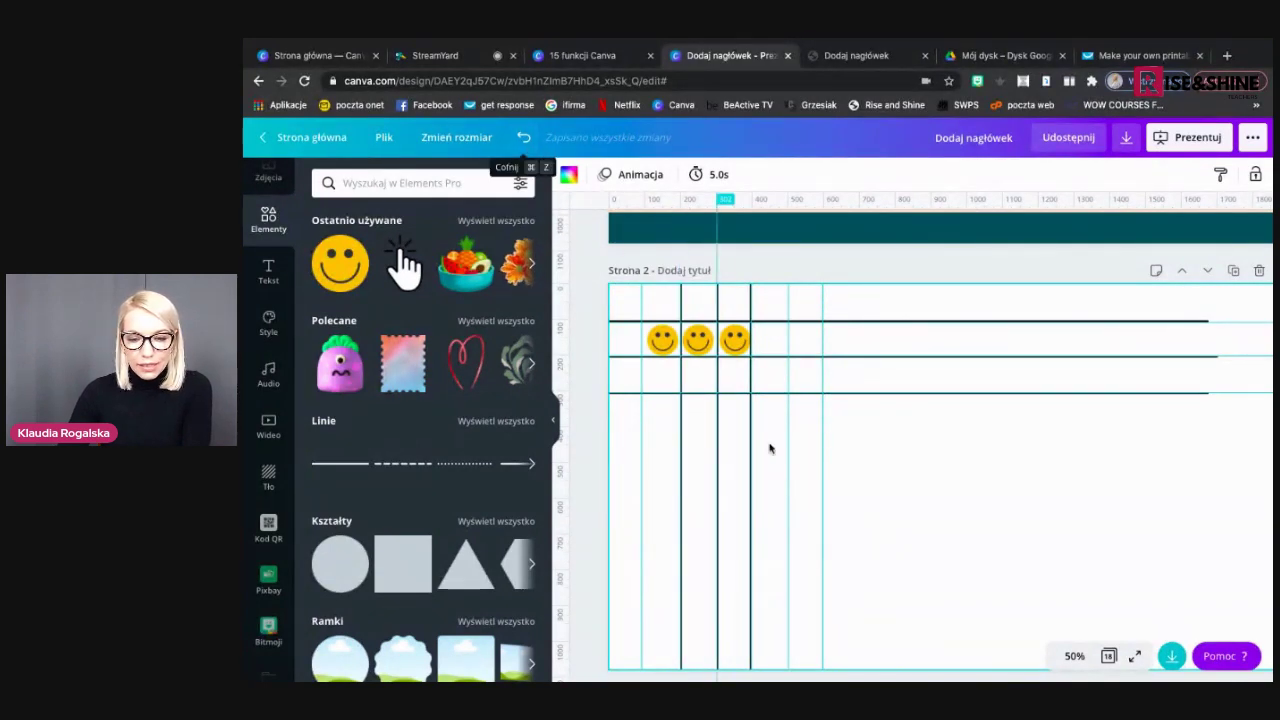
# Undo the most recent change to the design
pyautogui.scroll(-5, 768, 448)
pyautogui.scroll(-3, 769, 447)
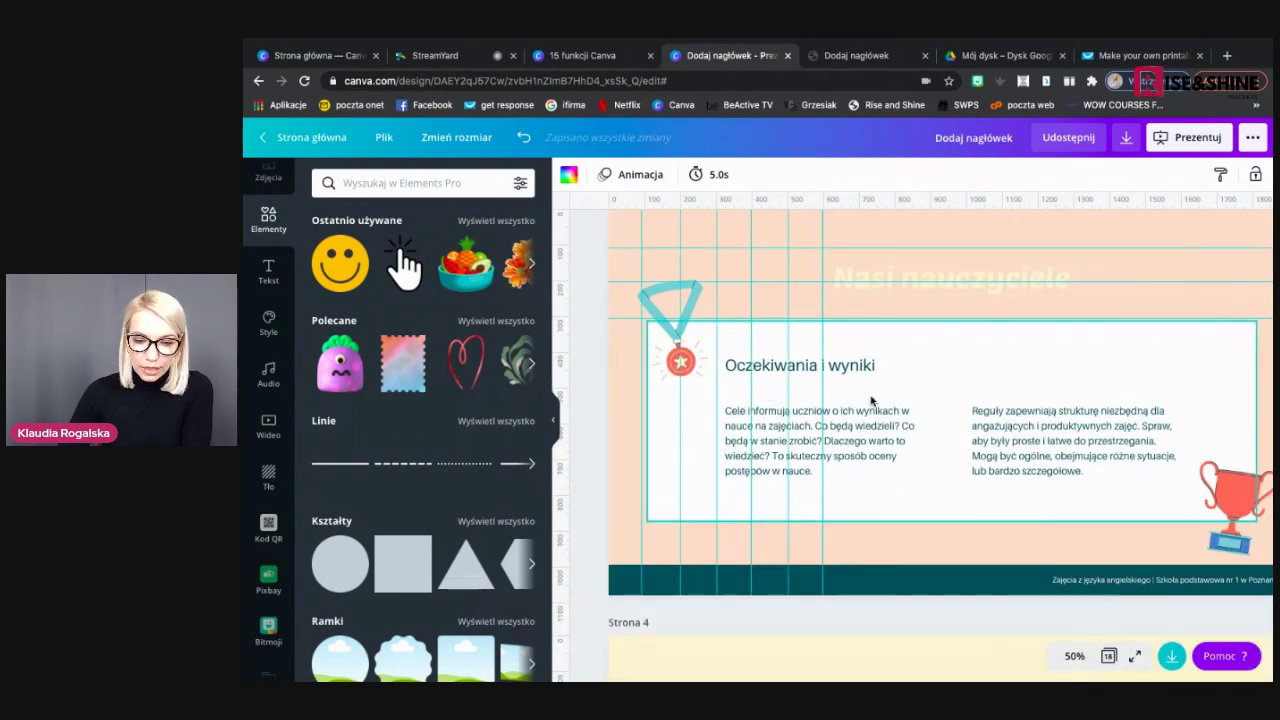
pyautogui.scroll(-5, 870, 400)
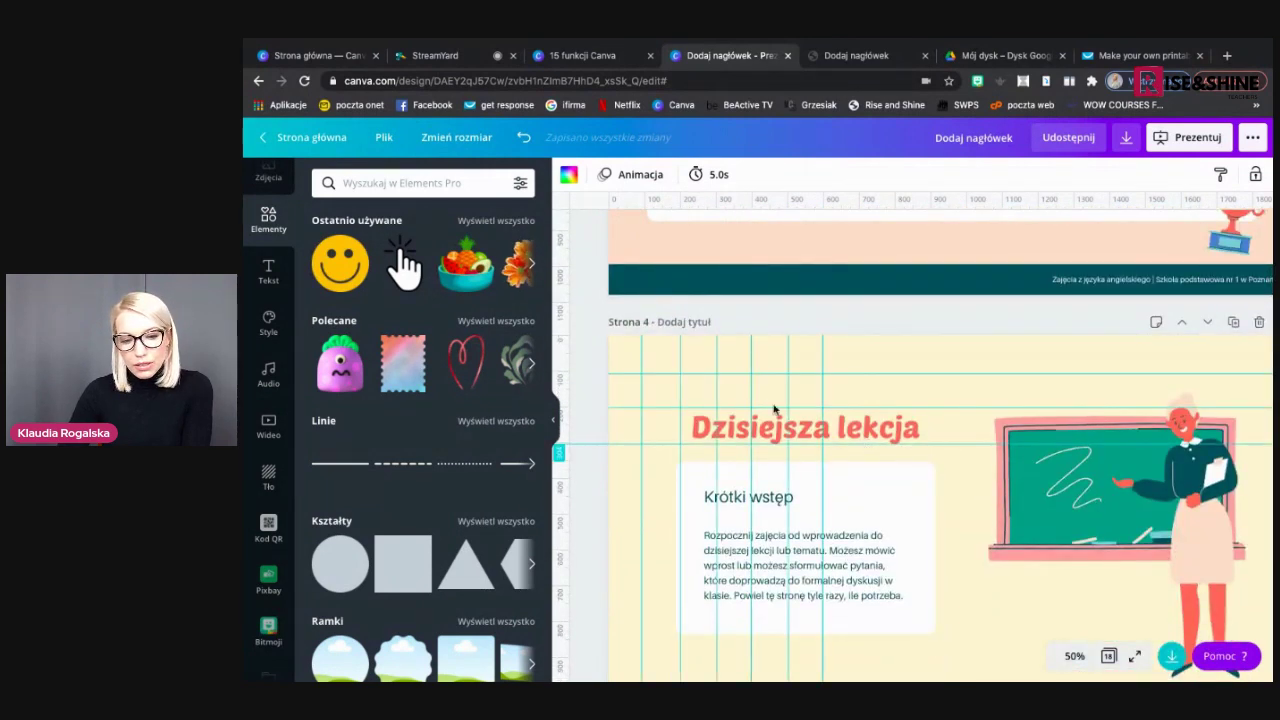
pyautogui.click(527, 142)
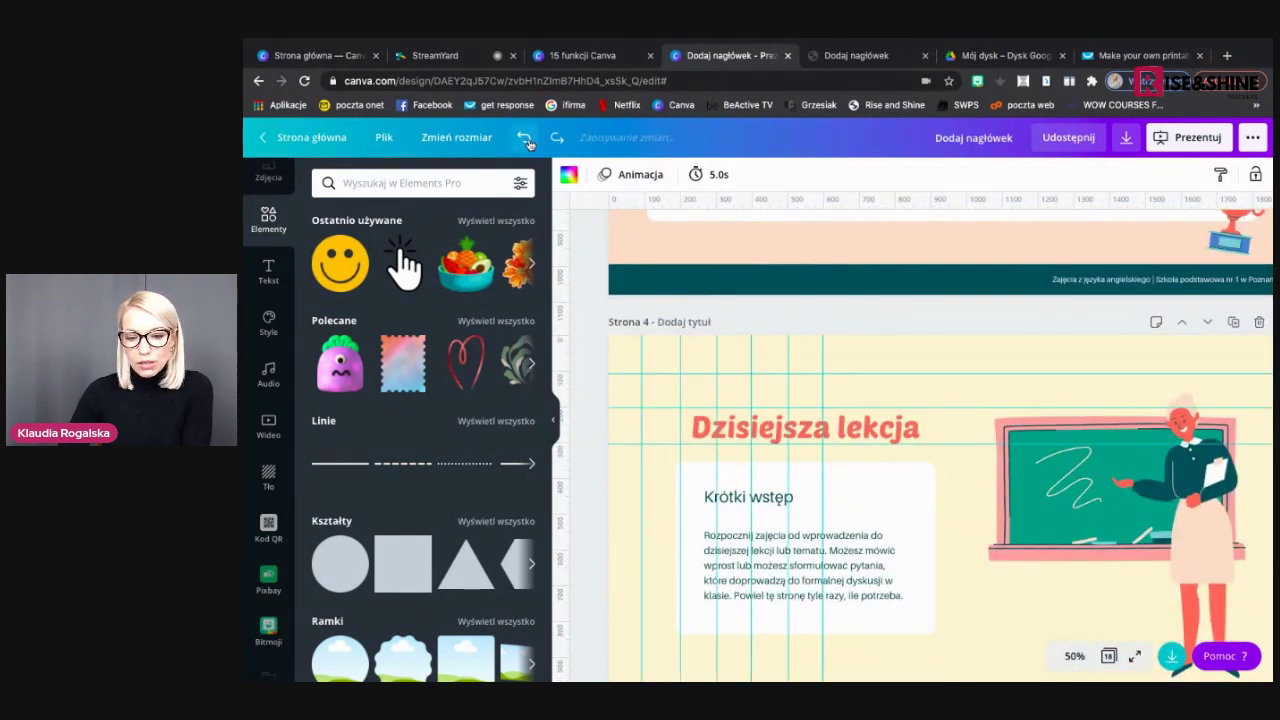
# Advance the '15 funkcji Canva' slideshow to slide 14, 'Rotacja video/grafik w ramkach', then return to the editor
pyautogui.click(600, 56)
pyautogui.click(1238, 400)
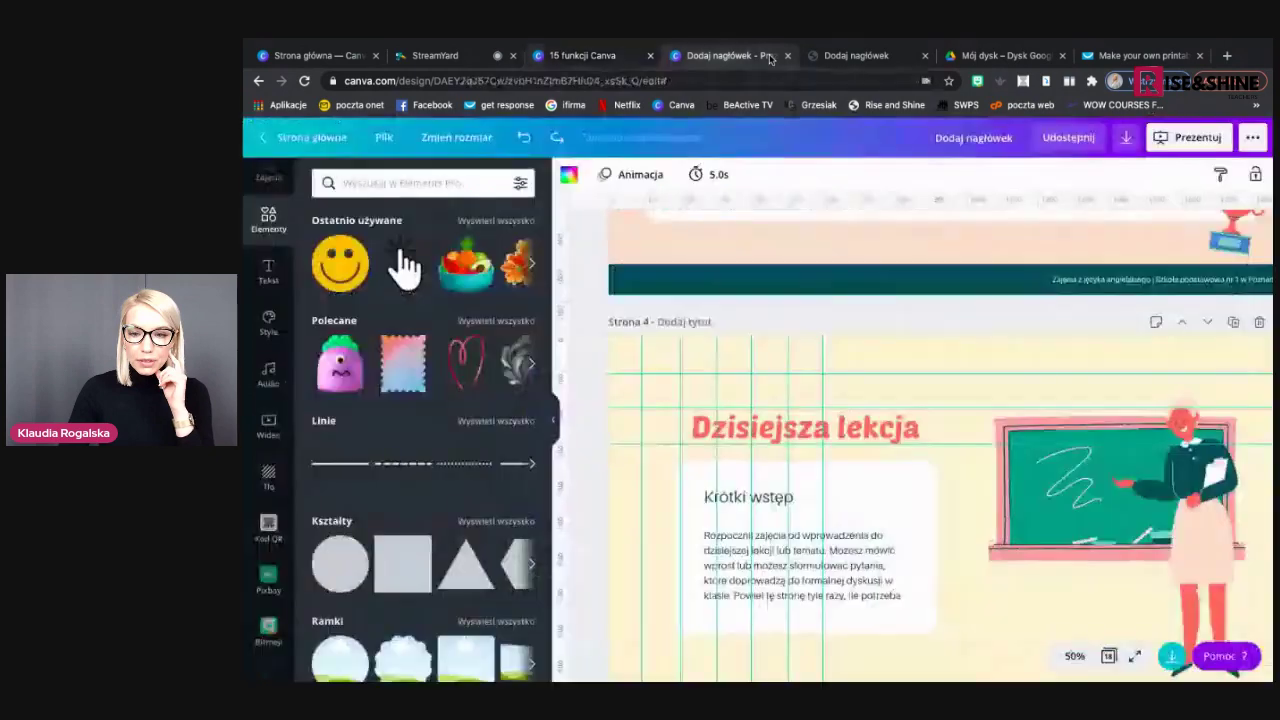
pyautogui.click(772, 58)
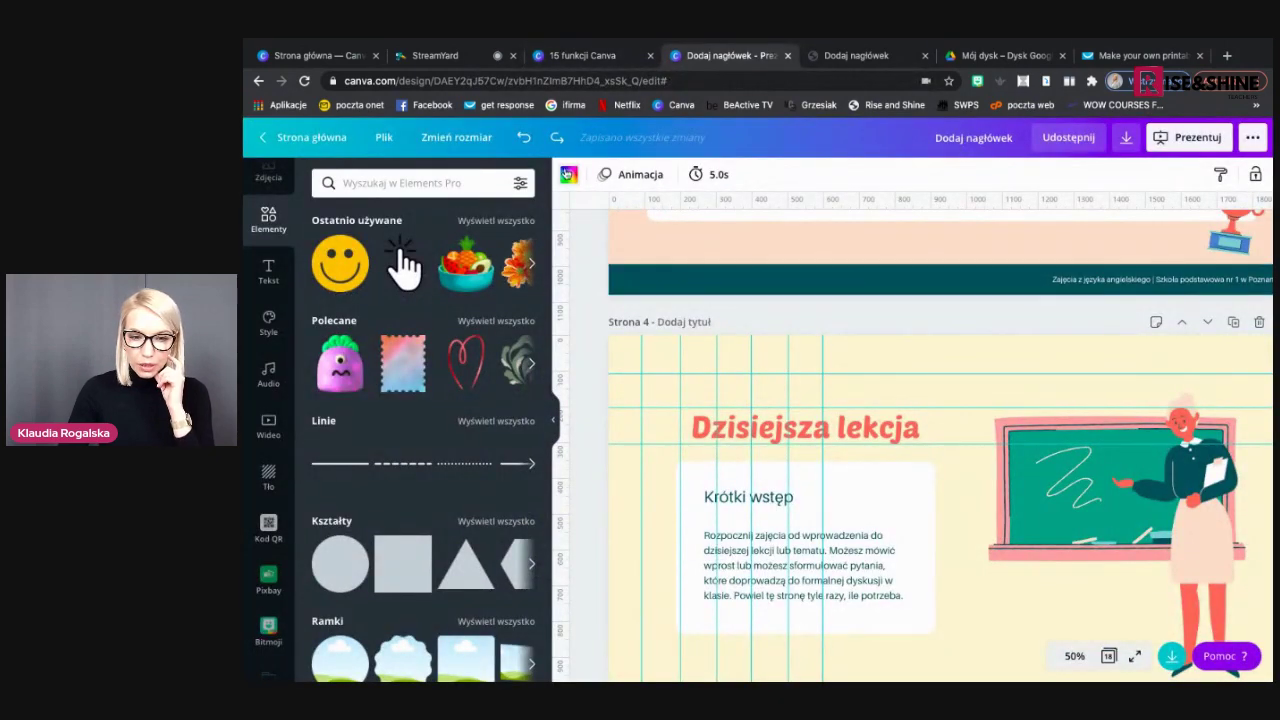
# Untick Pokaż linijki in Plik and bring page 2's smiley grid back into view
pyautogui.click(384, 139)
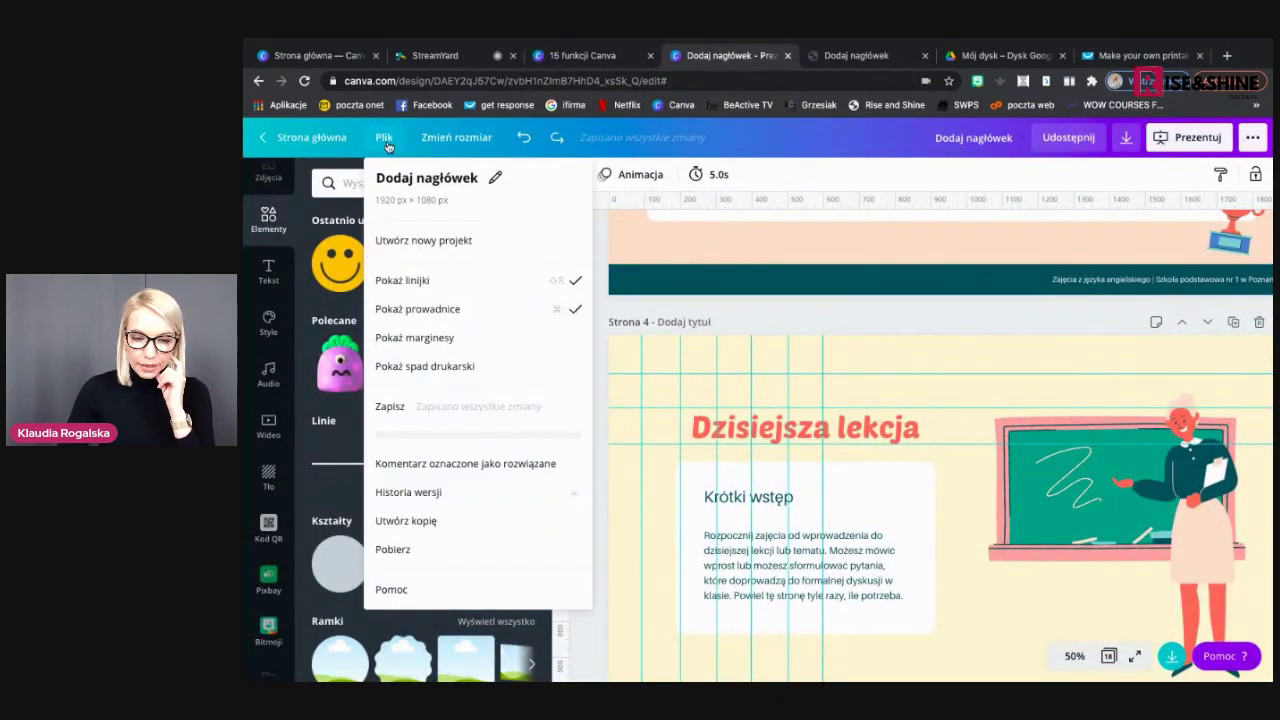
pyautogui.click(479, 288)
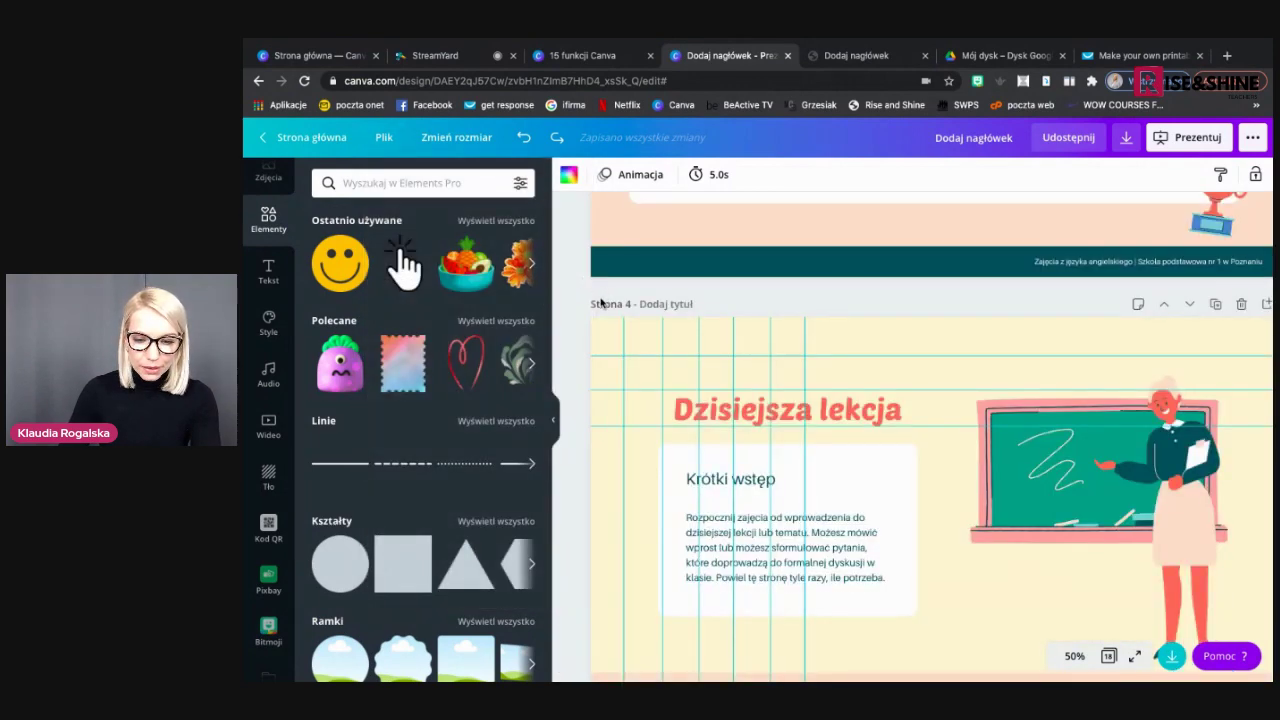
pyautogui.scroll(2, 601, 303)
pyautogui.scroll(5, 601, 303)
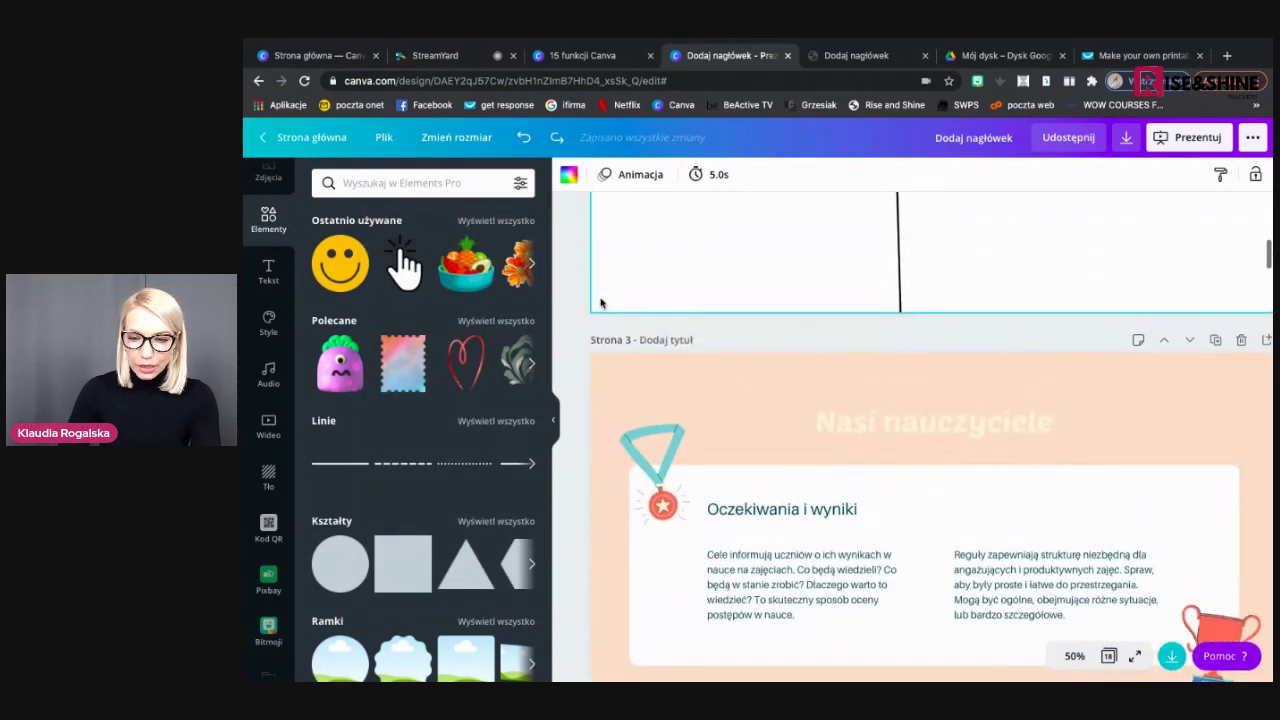
pyautogui.scroll(3, 601, 303)
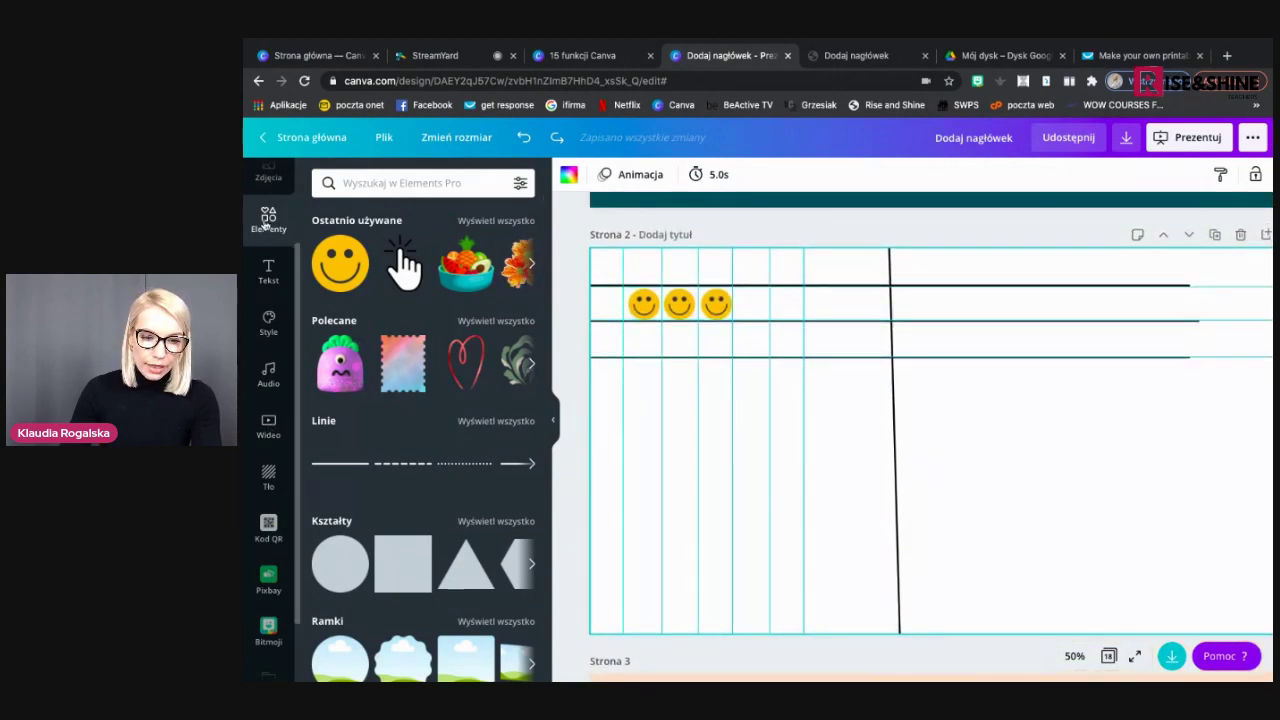
pyautogui.scroll(-3, 490, 410)
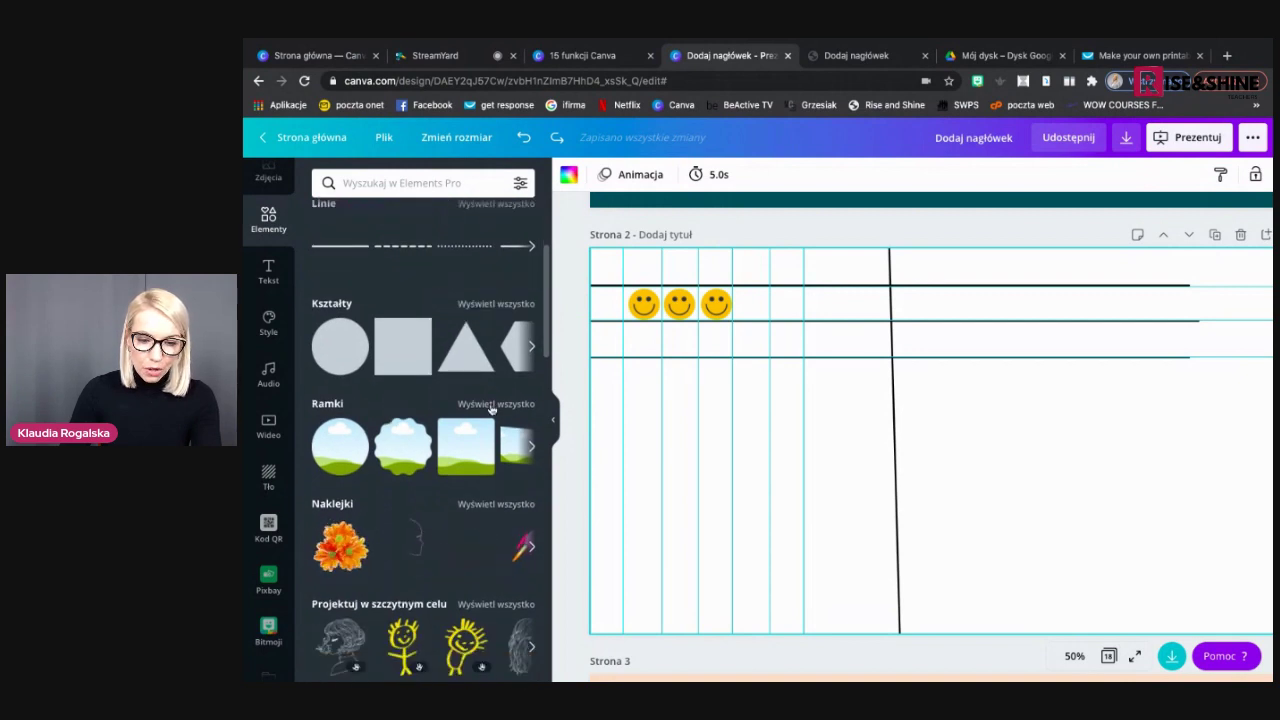
# Add a tablet frame from the full Frames list to page 2 and delete the vertical black line
pyautogui.click(492, 406)
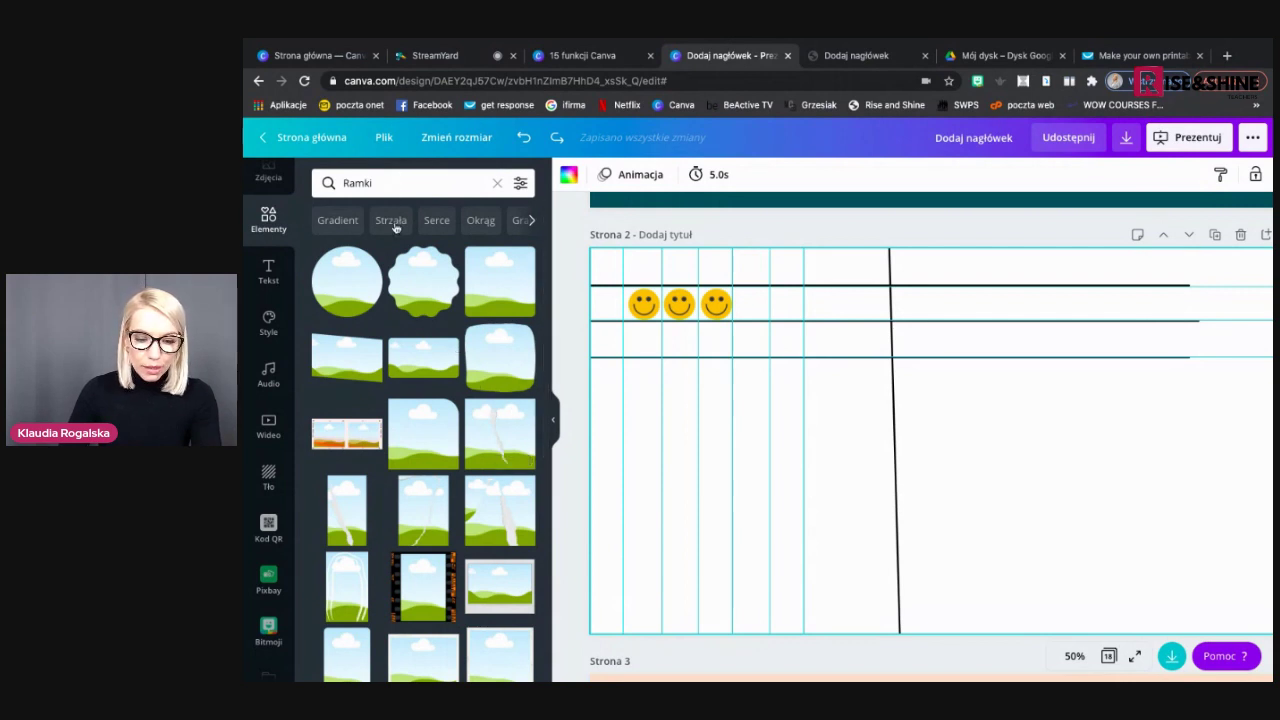
pyautogui.scroll(-10, 402, 432)
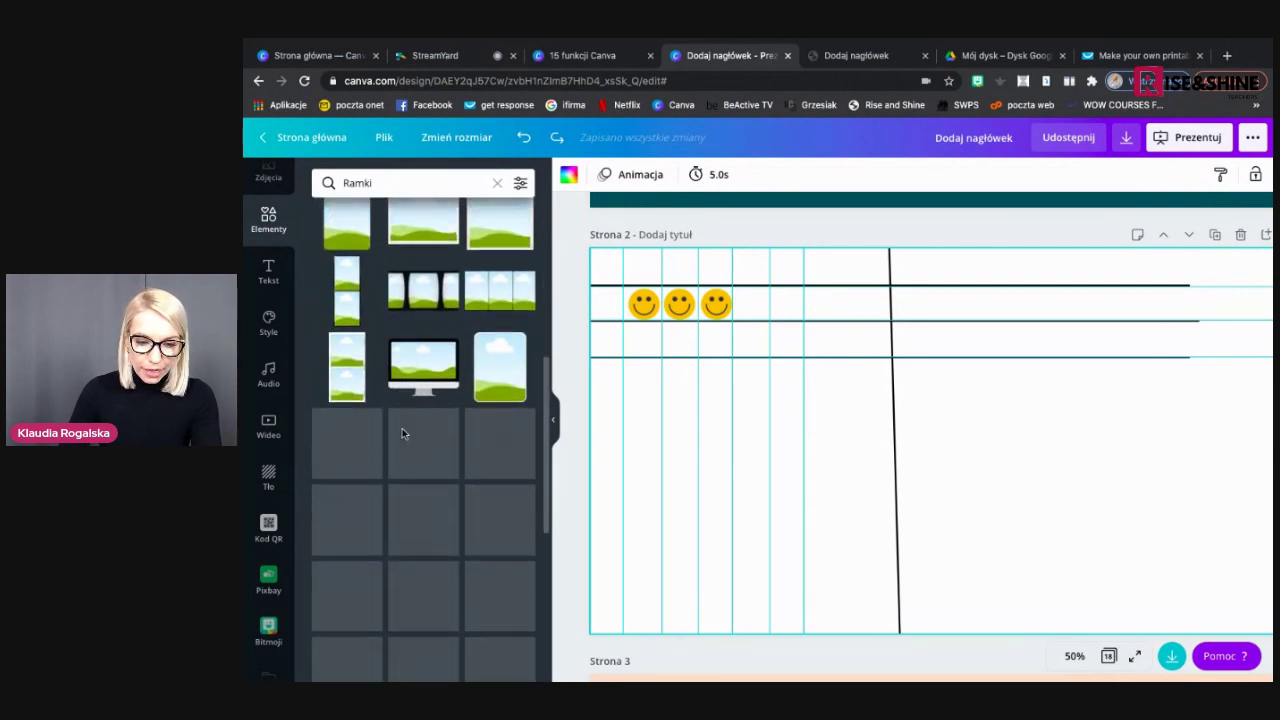
pyautogui.scroll(-2, 398, 432)
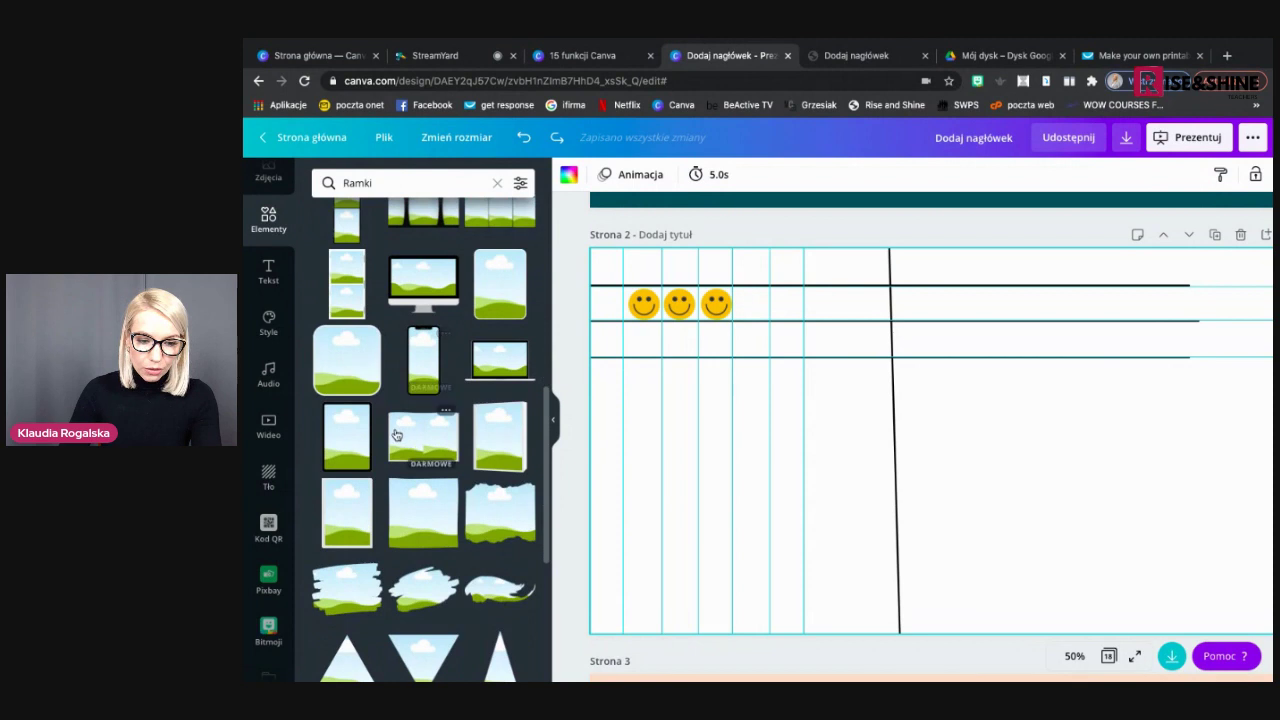
pyautogui.click(359, 439)
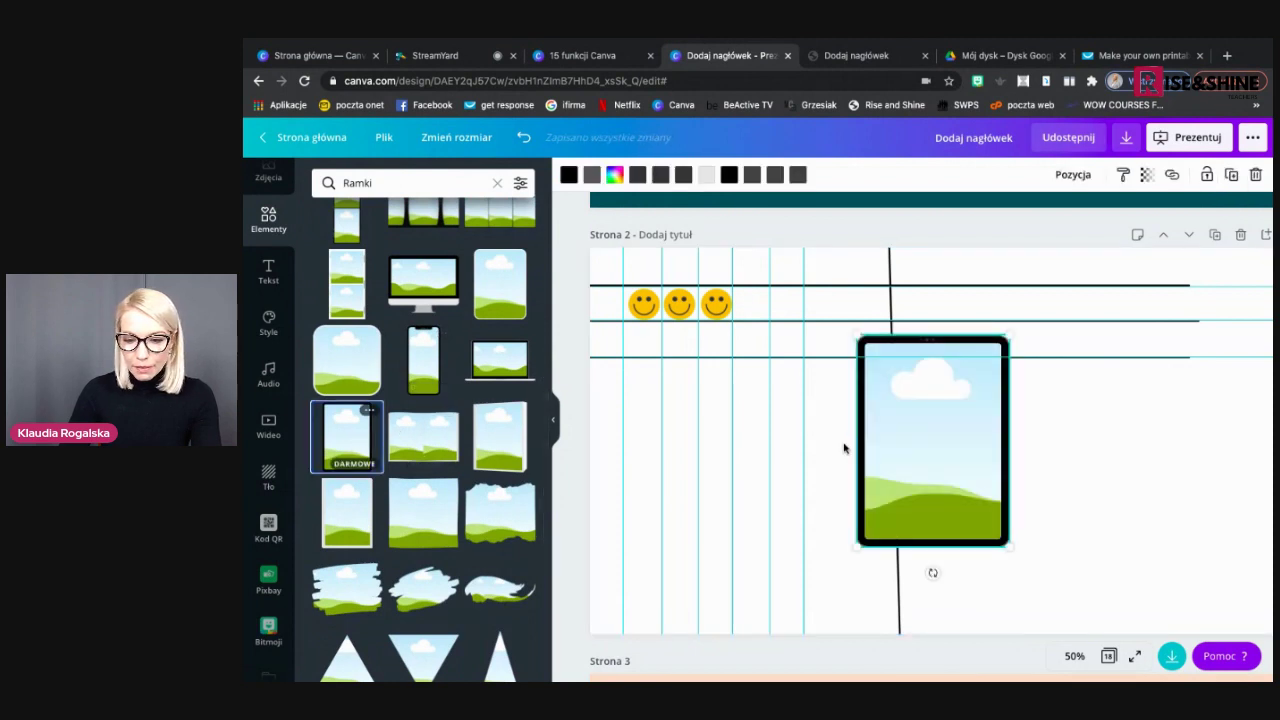
pyautogui.moveTo(963, 477); pyautogui.dragTo(943, 500)
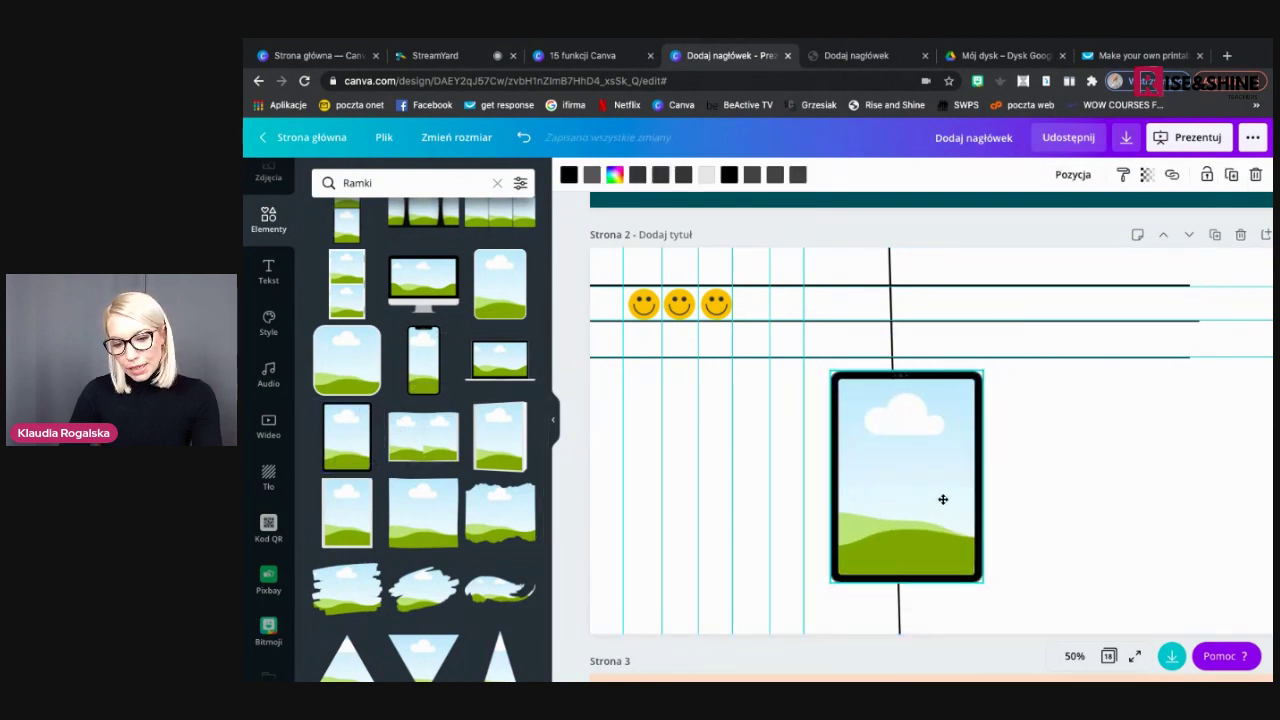
pyautogui.click(891, 273)
pyautogui.press('Delete')
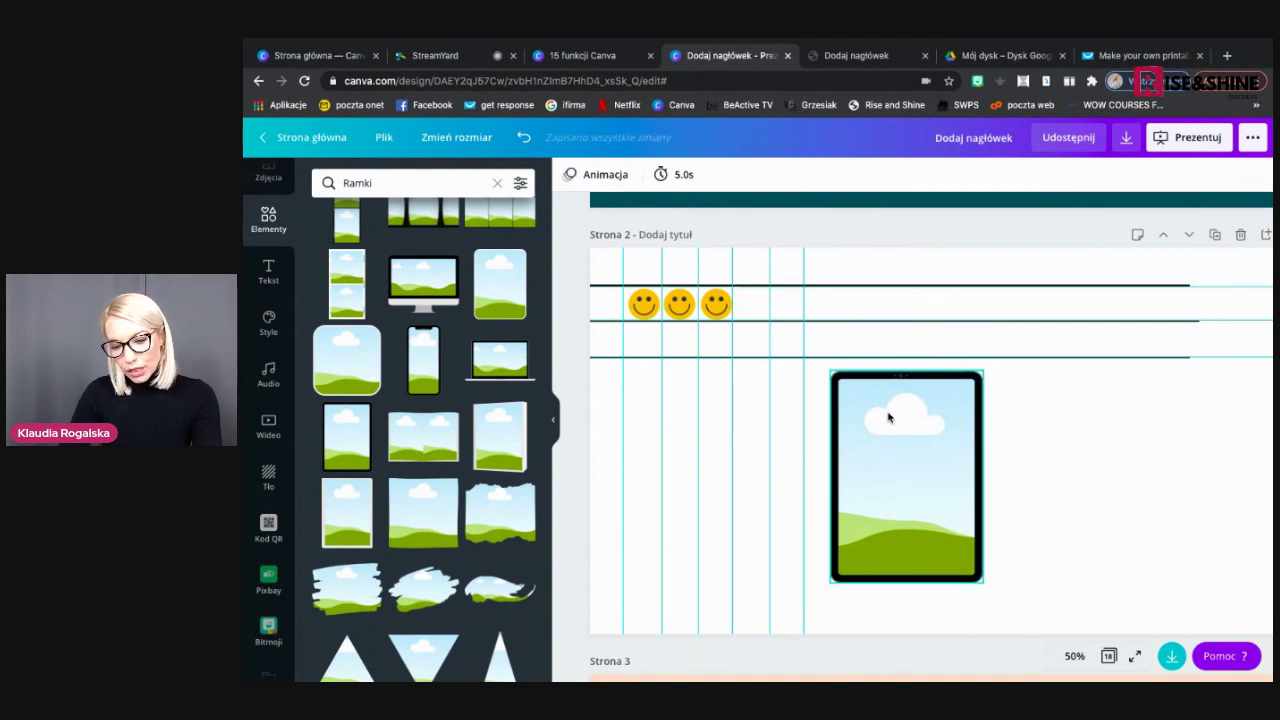
# Enlarge the upright tablet frame and position it beside the smiley grid
pyautogui.click(832, 578)
pyautogui.moveTo(832, 578); pyautogui.dragTo(814, 606)
pyautogui.moveTo(900, 485); pyautogui.dragTo(905, 506)
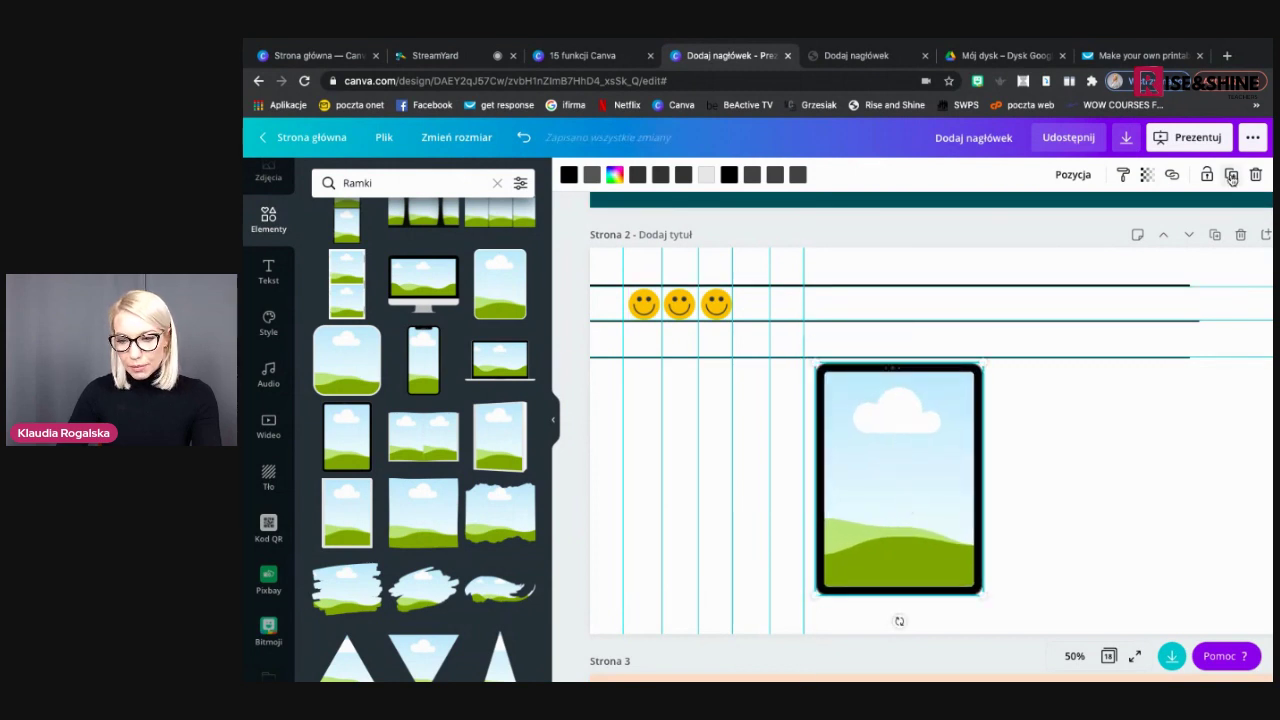
pyautogui.moveTo(900, 617); pyautogui.dragTo(906, 626)
# Place a copy of the tablet beside the original and turn it to landscape
pyautogui.moveTo(948, 405); pyautogui.dragTo(1131, 397)
pyautogui.moveTo(1025, 601); pyautogui.dragTo(980, 478)
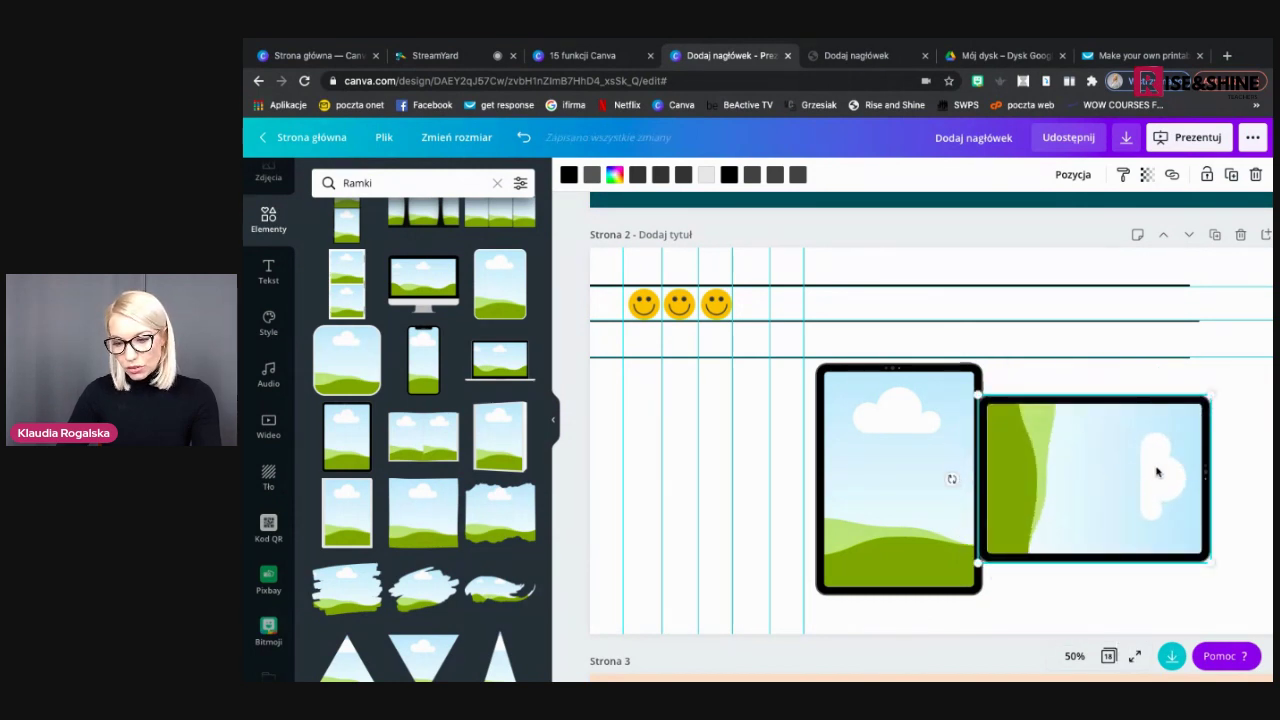
pyautogui.moveTo(1157, 472); pyautogui.dragTo(1184, 470)
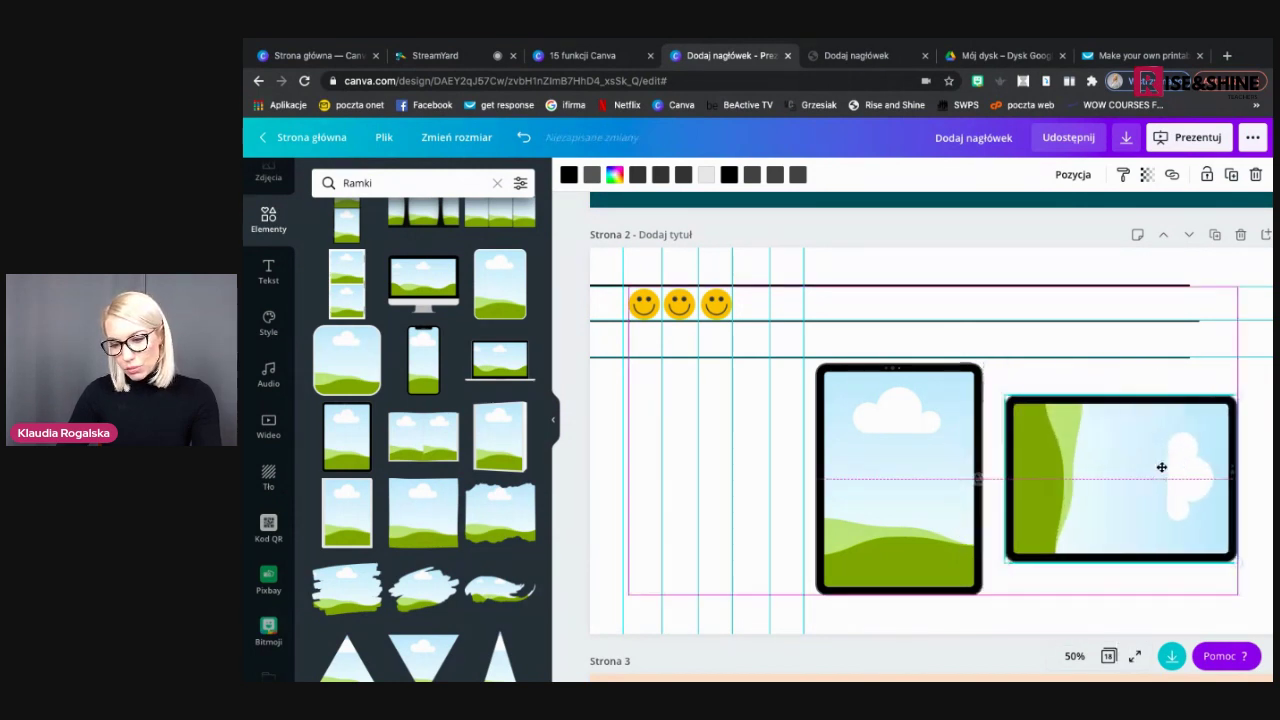
pyautogui.click(1075, 656)
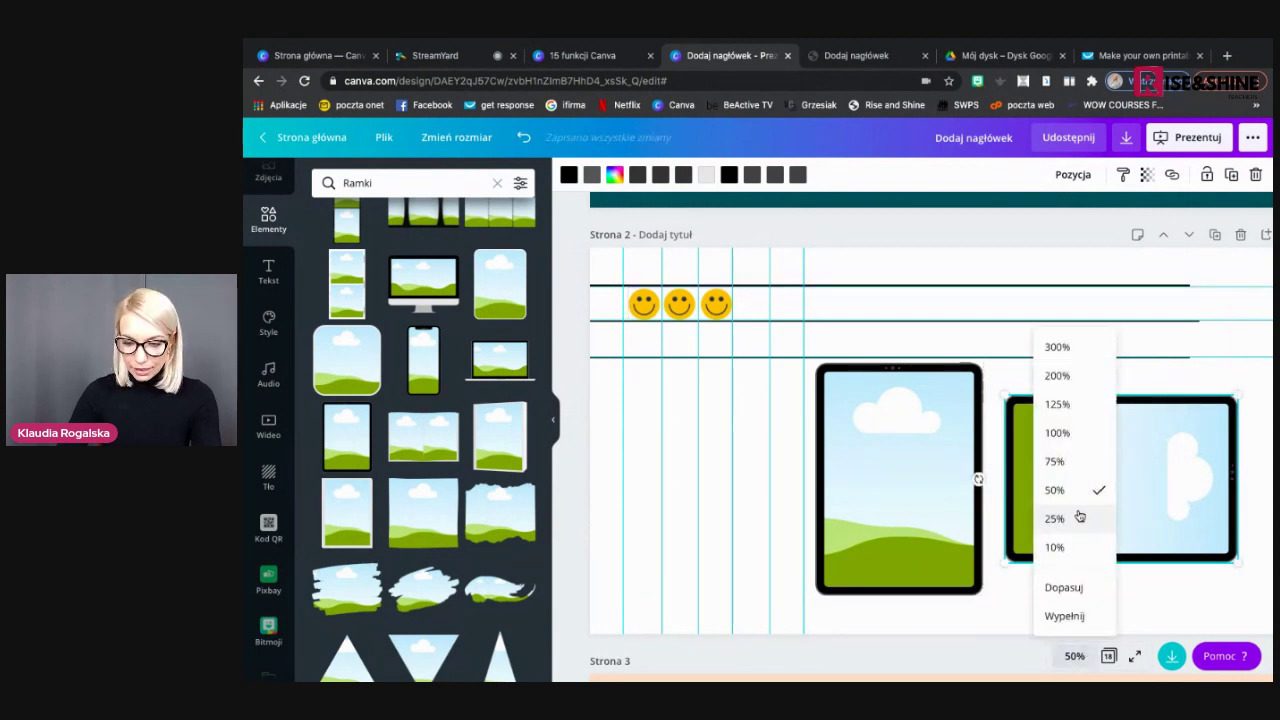
# Add the recently used lavender-field photo from the Zdjęcia library to page 2
pyautogui.press('Escape')
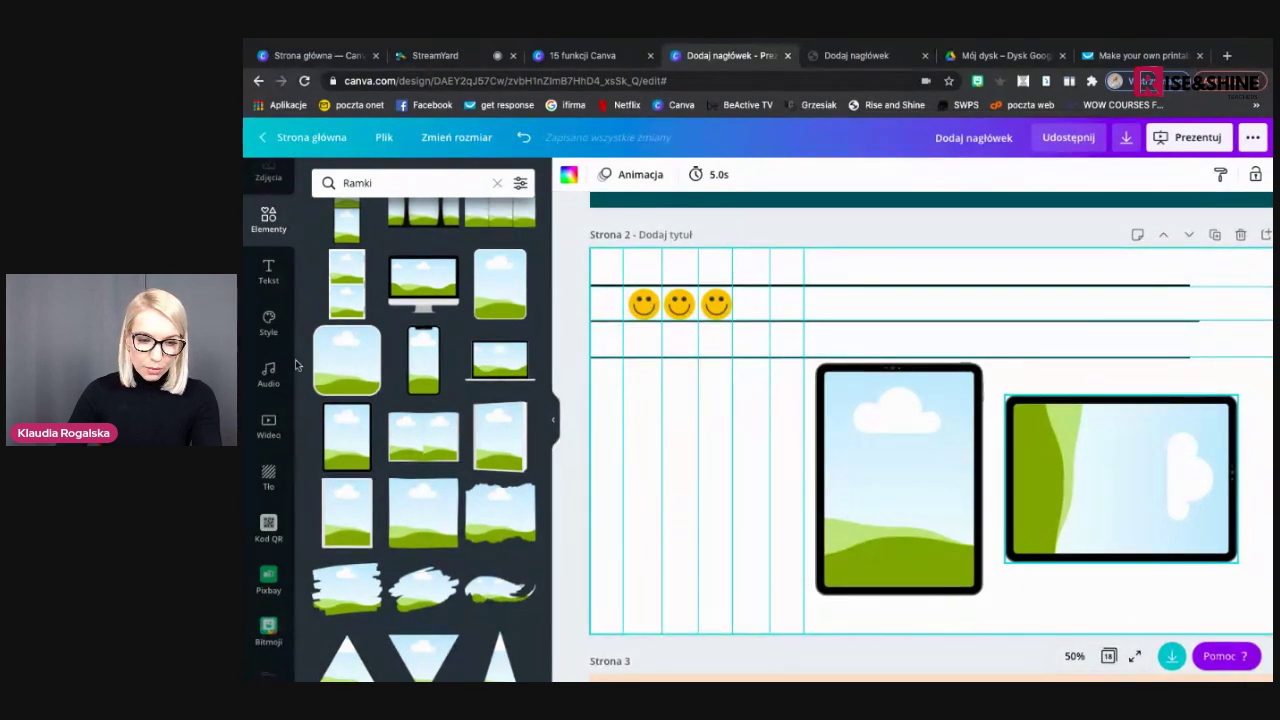
pyautogui.scroll(2, 268, 250)
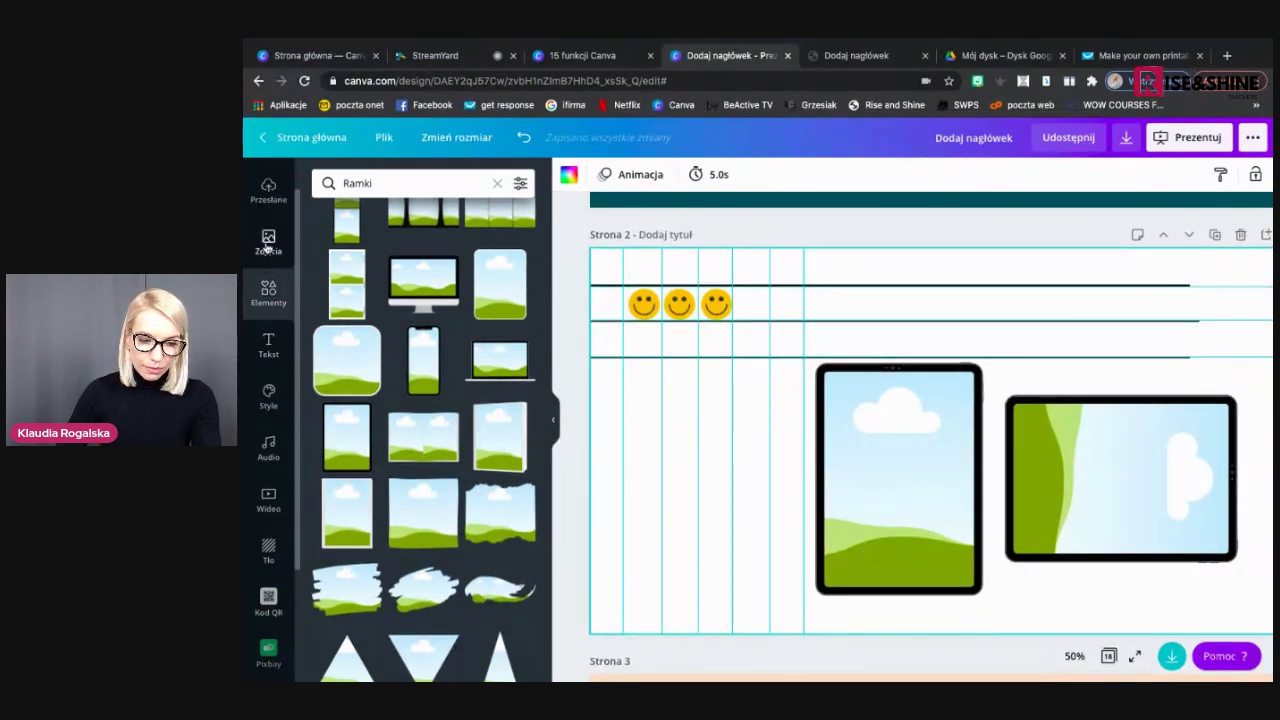
pyautogui.click(268, 242)
pyautogui.click(381, 263)
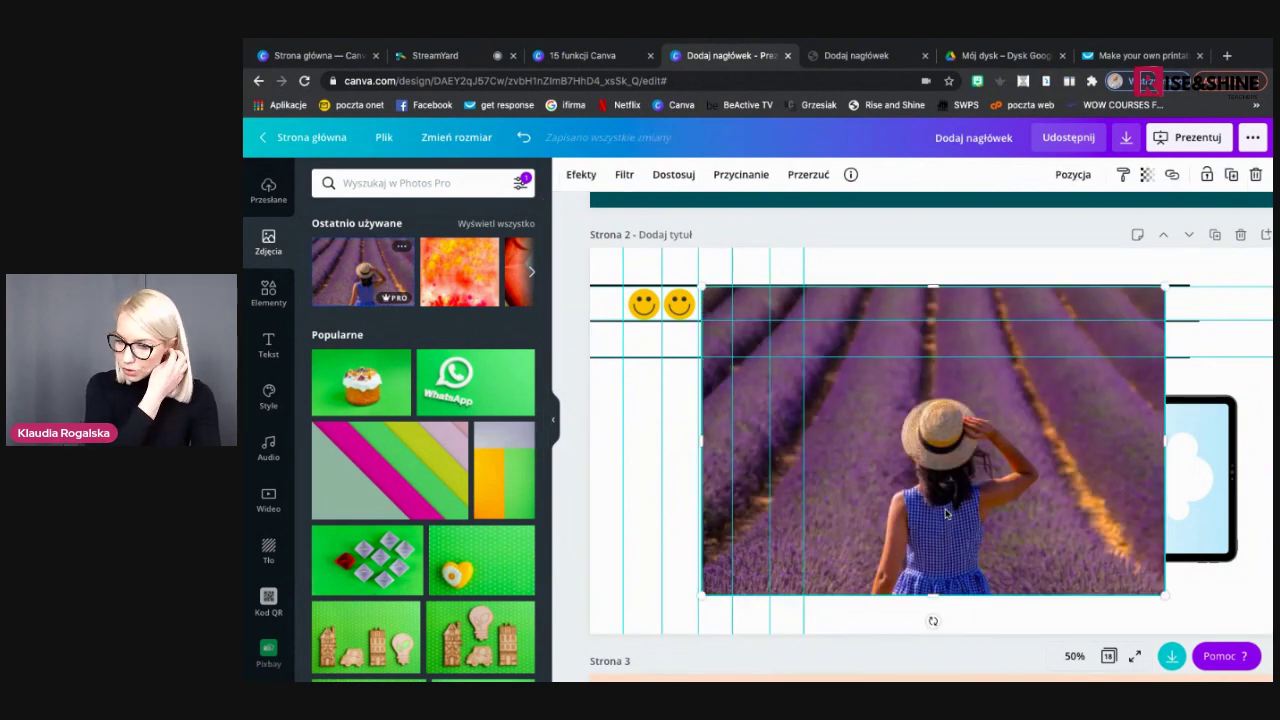
# Fill the upright tablet frame with the lavender photo and adjust its fit
pyautogui.moveTo(946, 512); pyautogui.dragTo(908, 503)
pyautogui.doubleClick(908, 496)
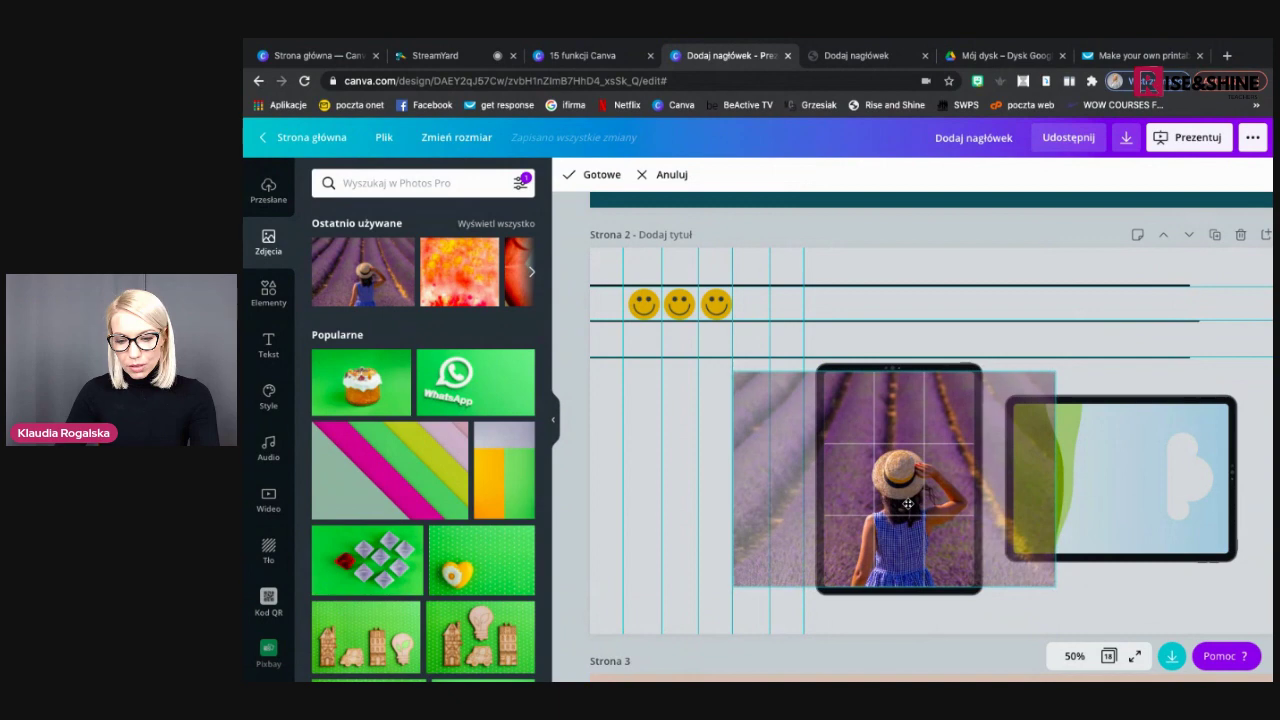
pyautogui.click(1105, 376)
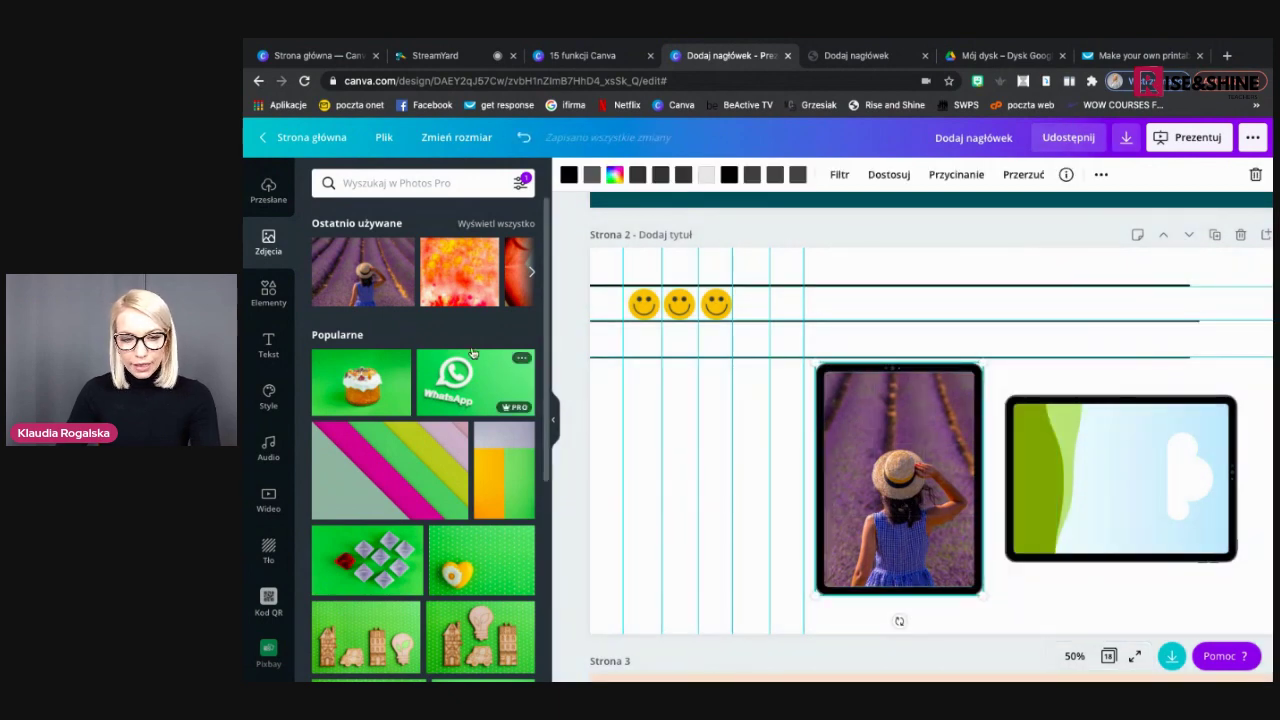
# Replace the sideways photo in the landscape tablet with a fresh copy rotated to 90°
pyautogui.moveTo(358, 267); pyautogui.dragTo(1023, 425)
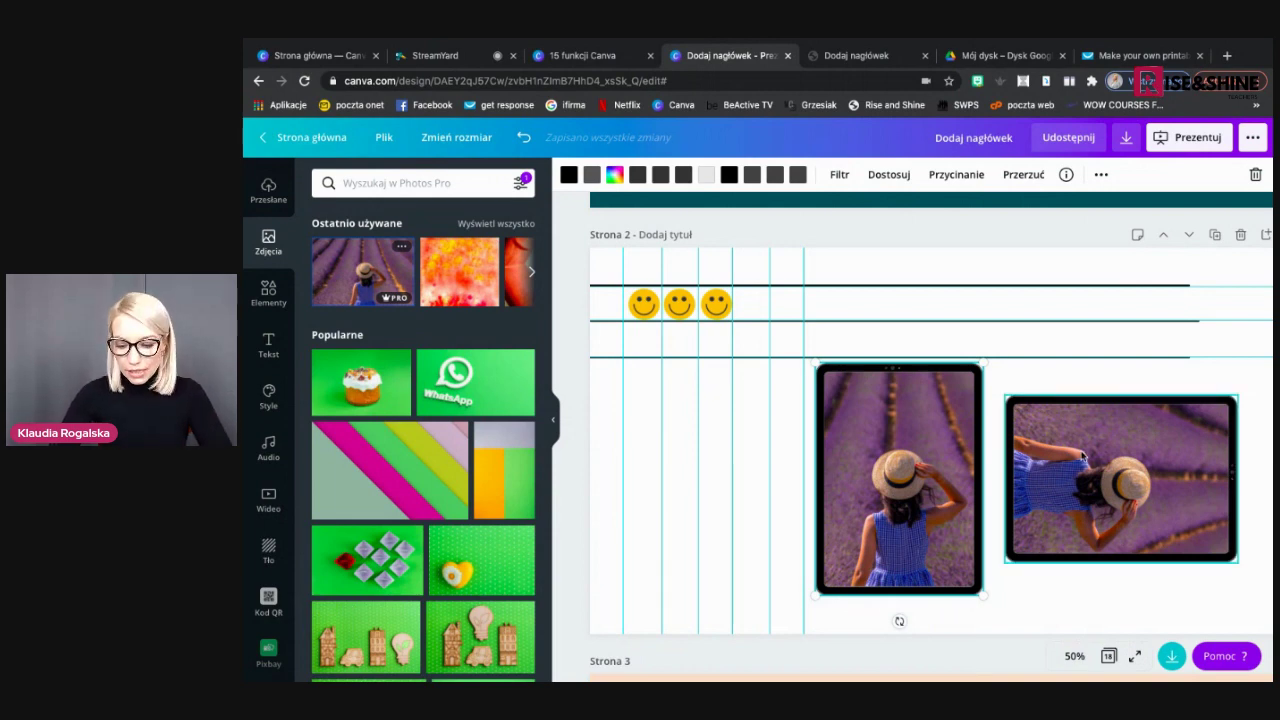
pyautogui.click(1085, 457)
pyautogui.press('Delete')
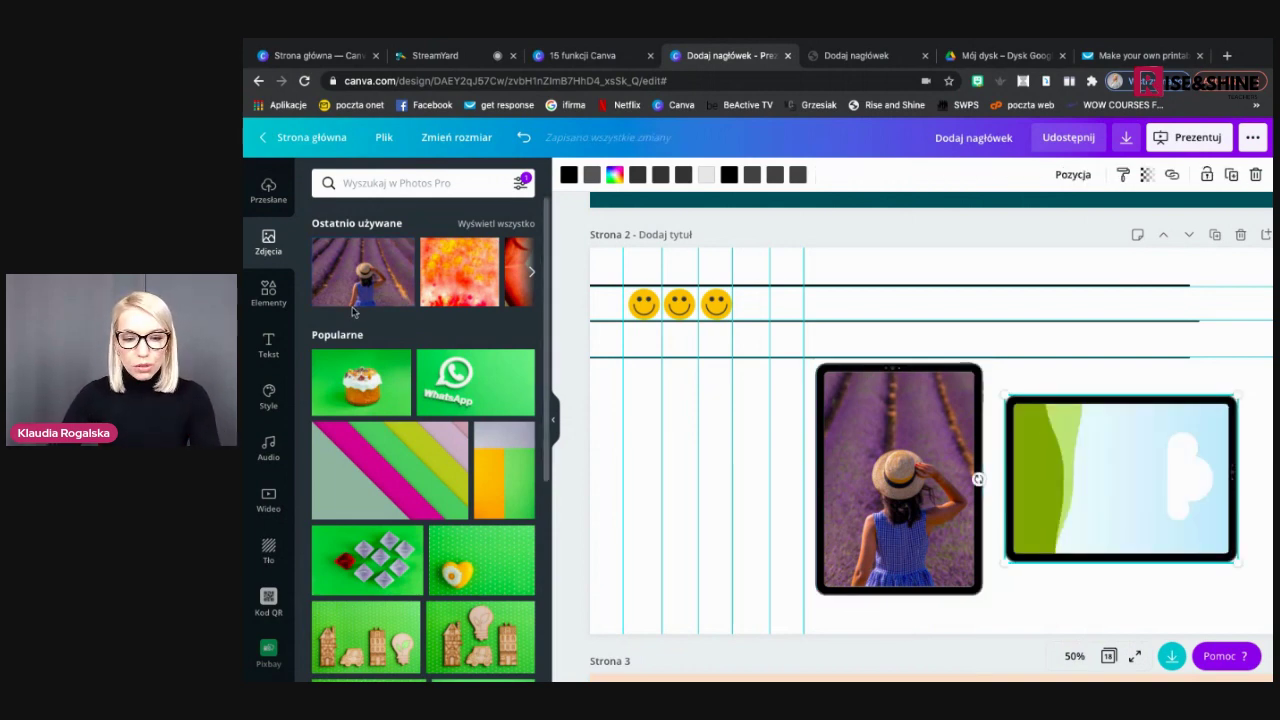
pyautogui.click(362, 271)
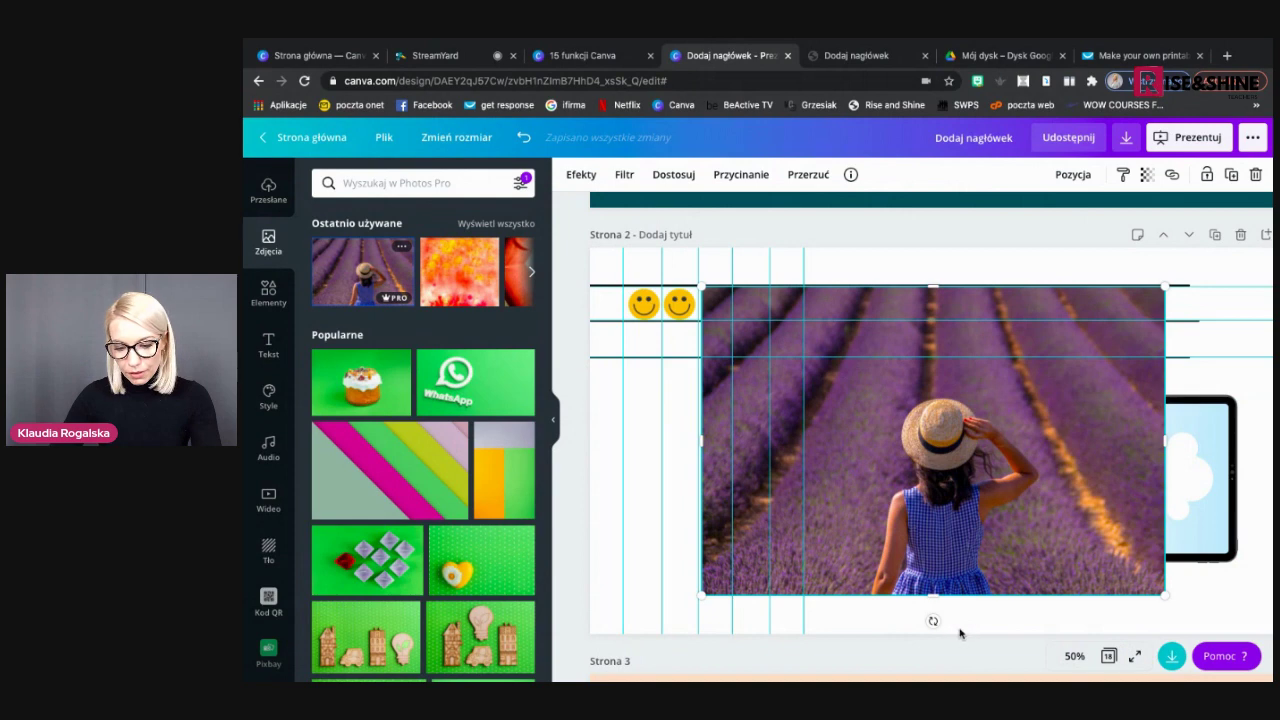
pyautogui.moveTo(931, 617); pyautogui.dragTo(749, 440)
pyautogui.moveTo(1030, 442); pyautogui.dragTo(1051, 447)
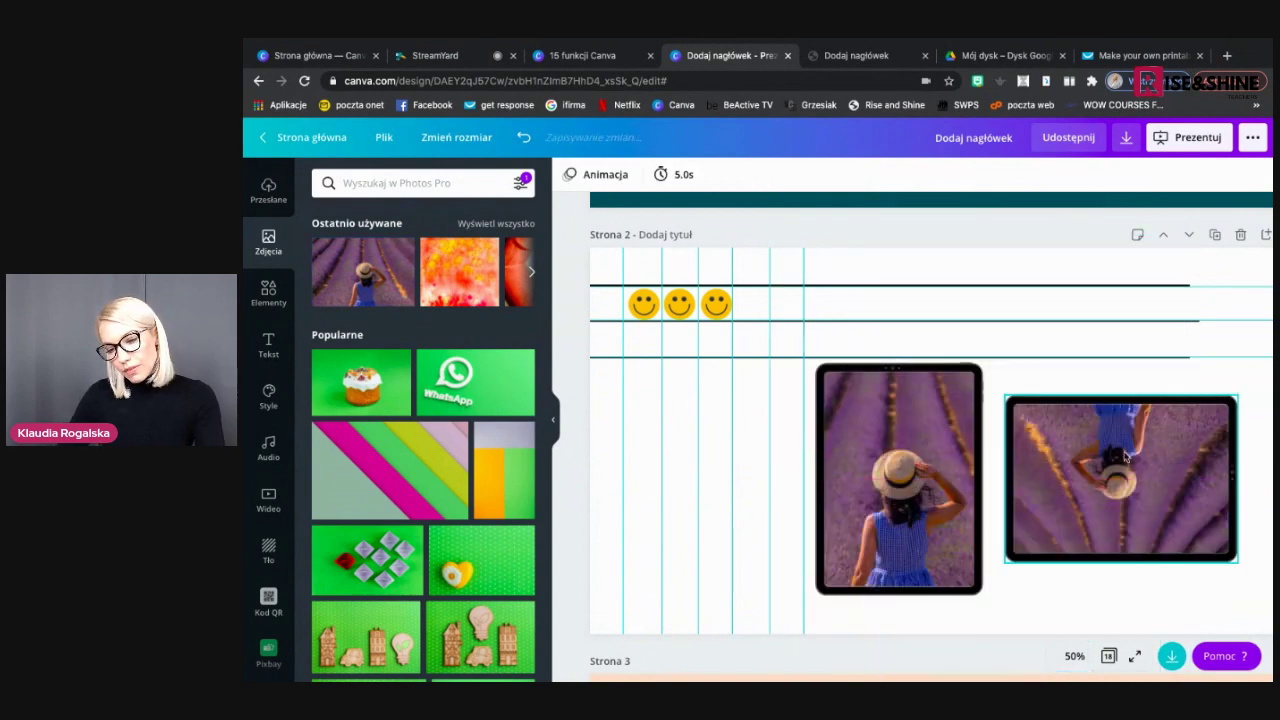
# Rotate the landscape tablet frame so its lavender photo stands upright
pyautogui.click(1192, 465)
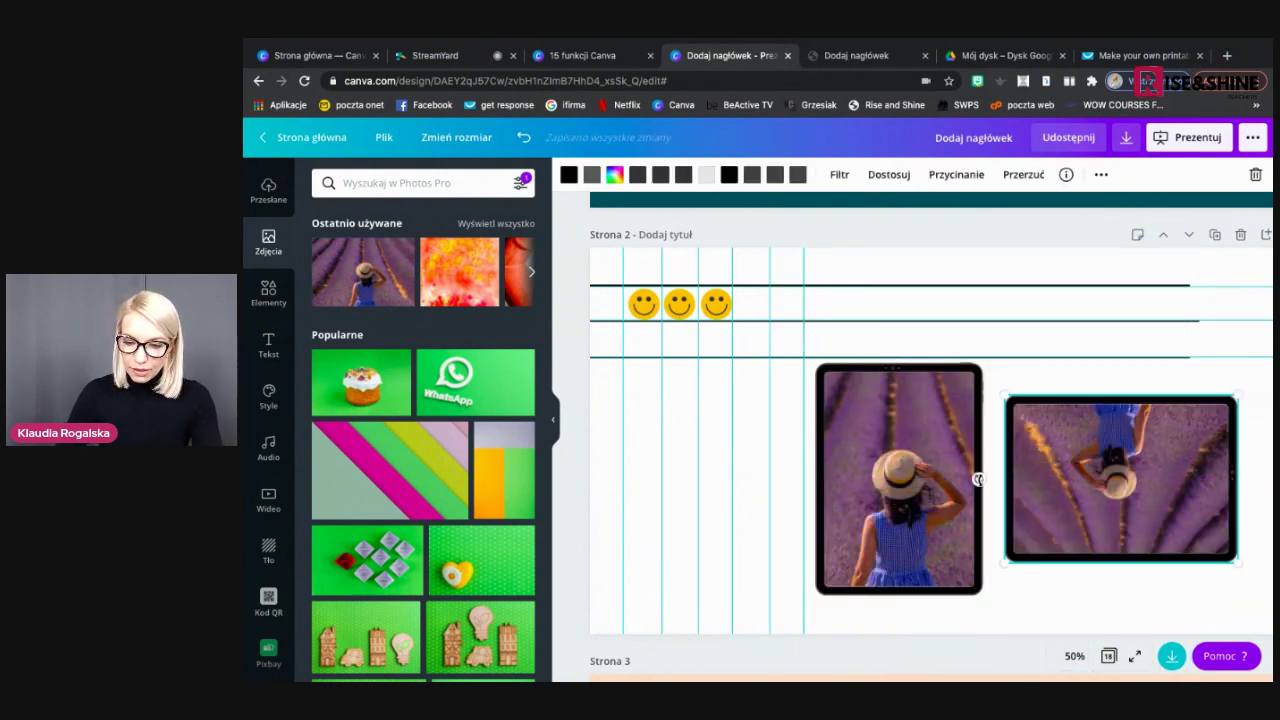
pyautogui.moveTo(978, 478); pyautogui.dragTo(1225, 476)
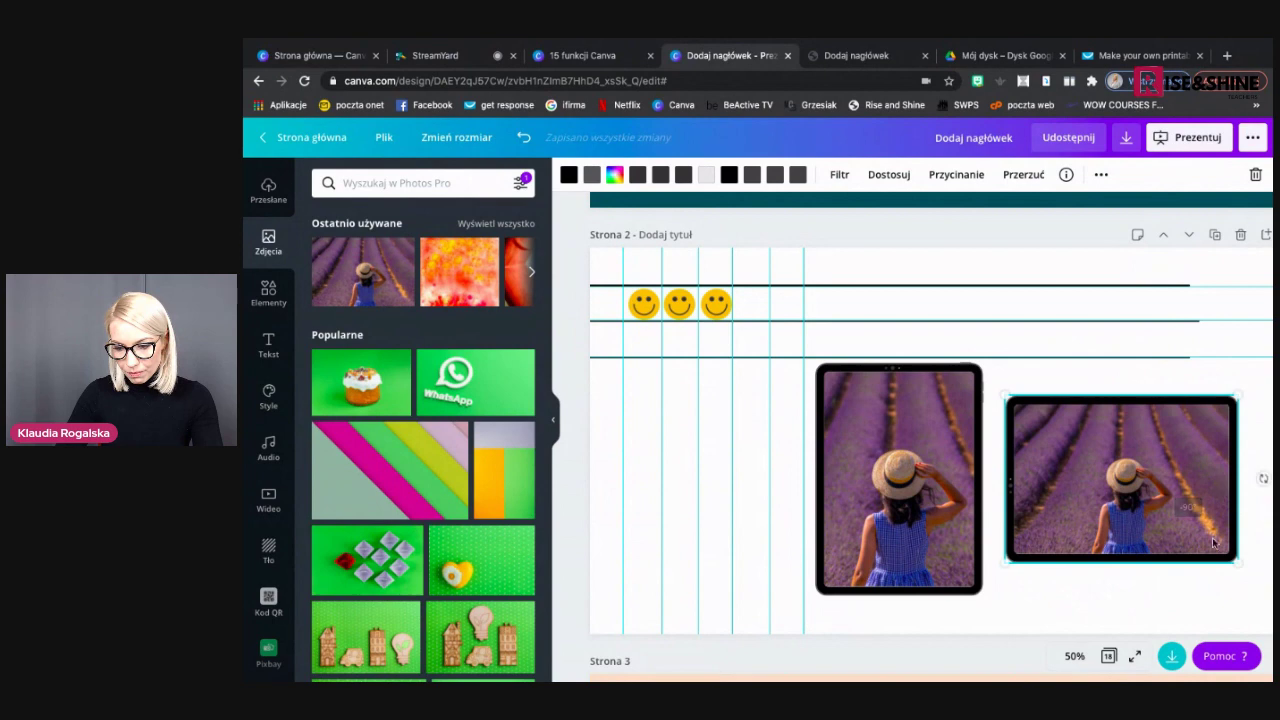
pyautogui.click(1212, 600)
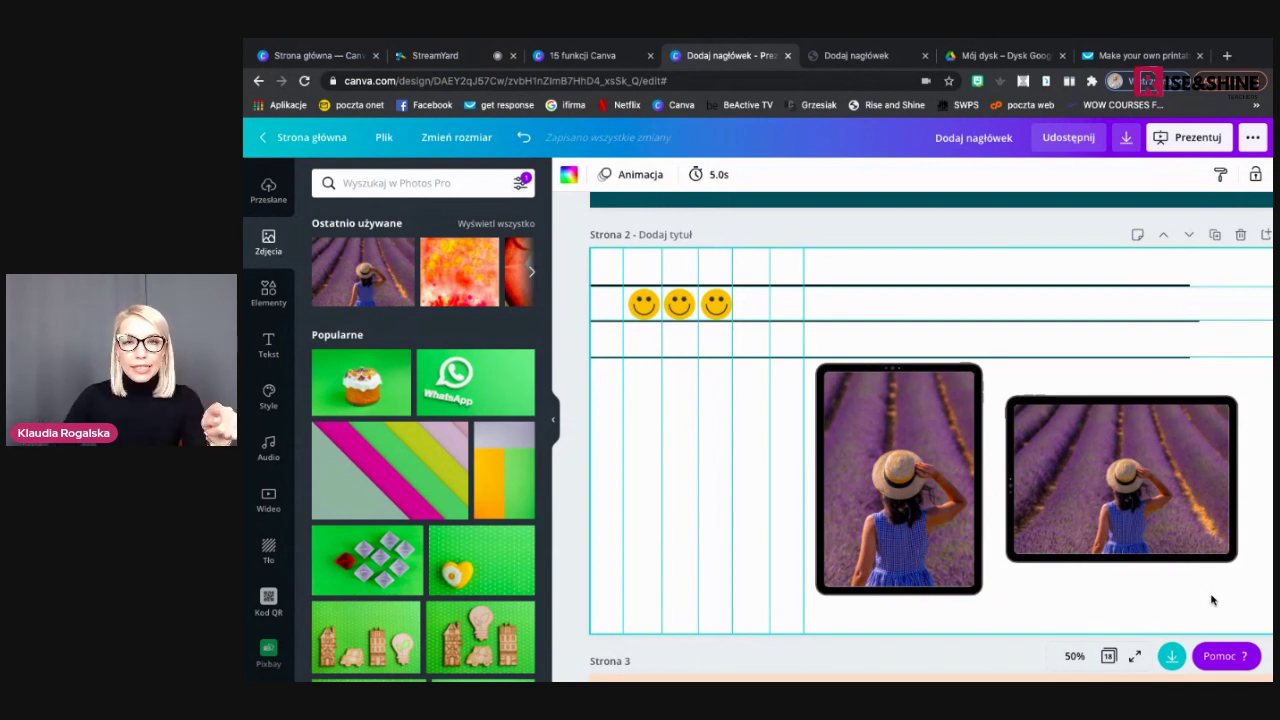
pyautogui.click(893, 495)
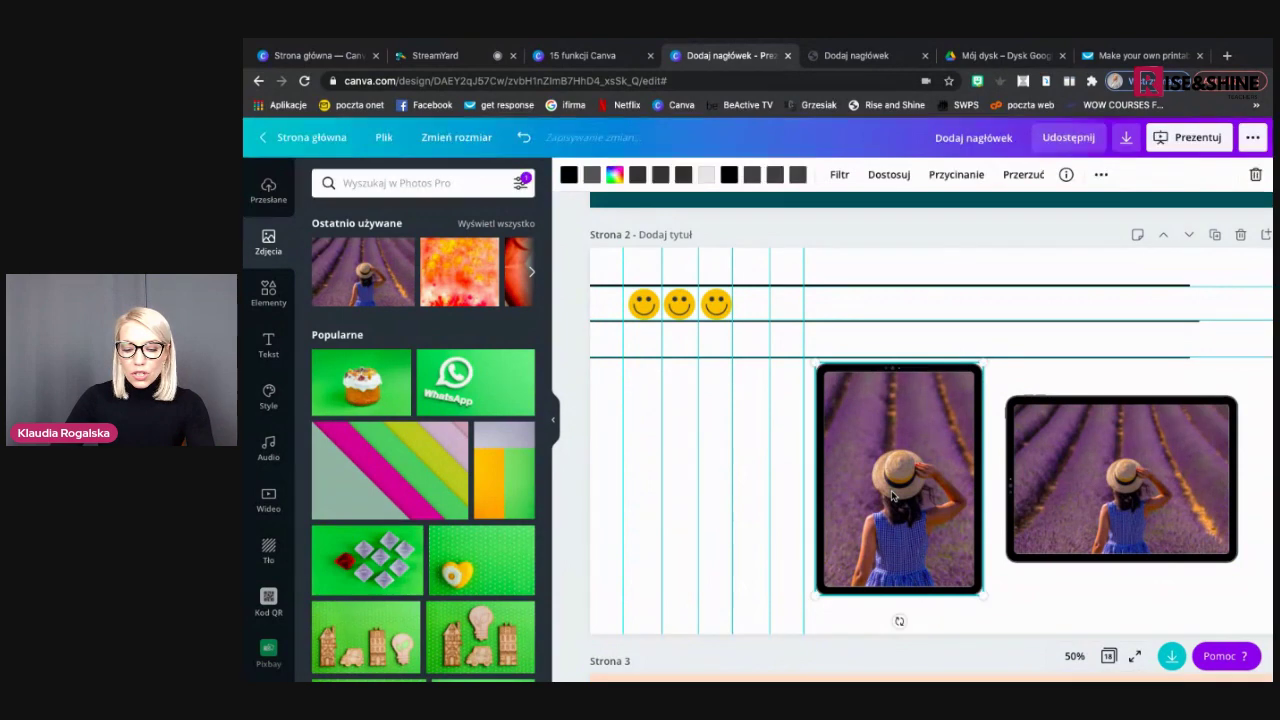
# Swap the portrait tablet's photo for the aerial bridge stock video and return to the slideshow
pyautogui.press('Delete')
pyautogui.click(268, 498)
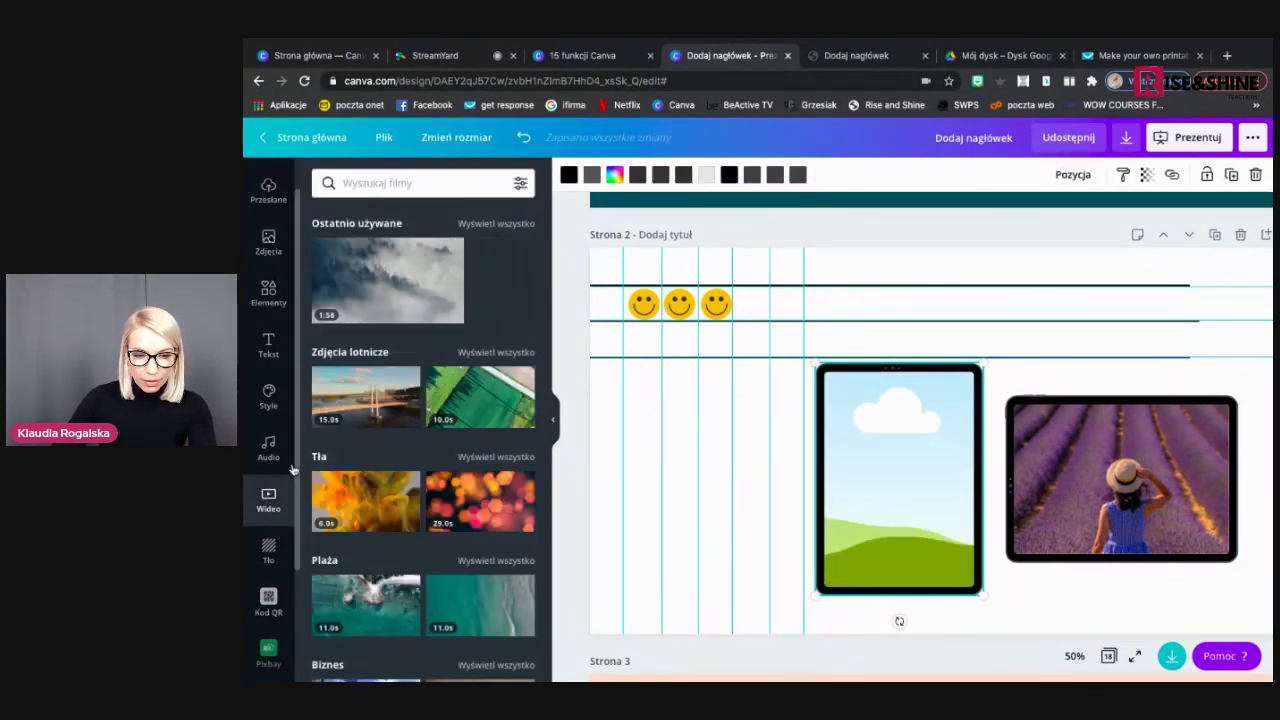
pyautogui.moveTo(375, 400); pyautogui.dragTo(851, 451)
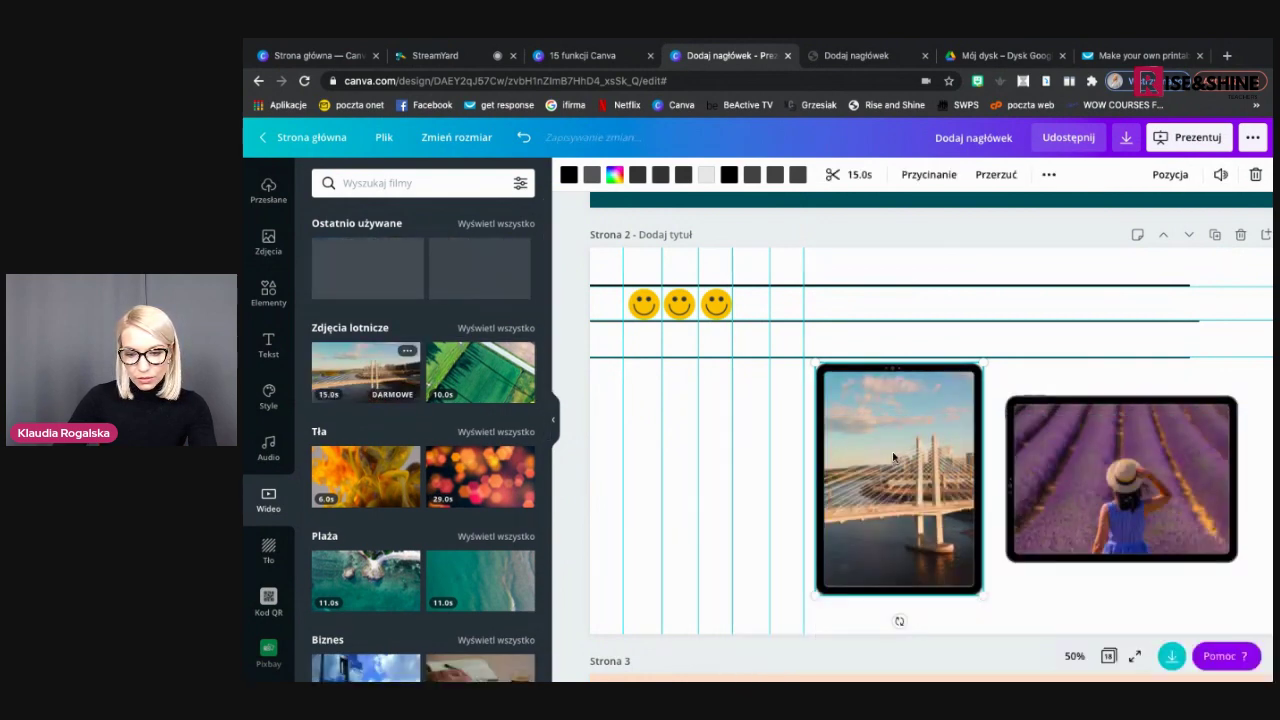
pyautogui.doubleClick(935, 505)
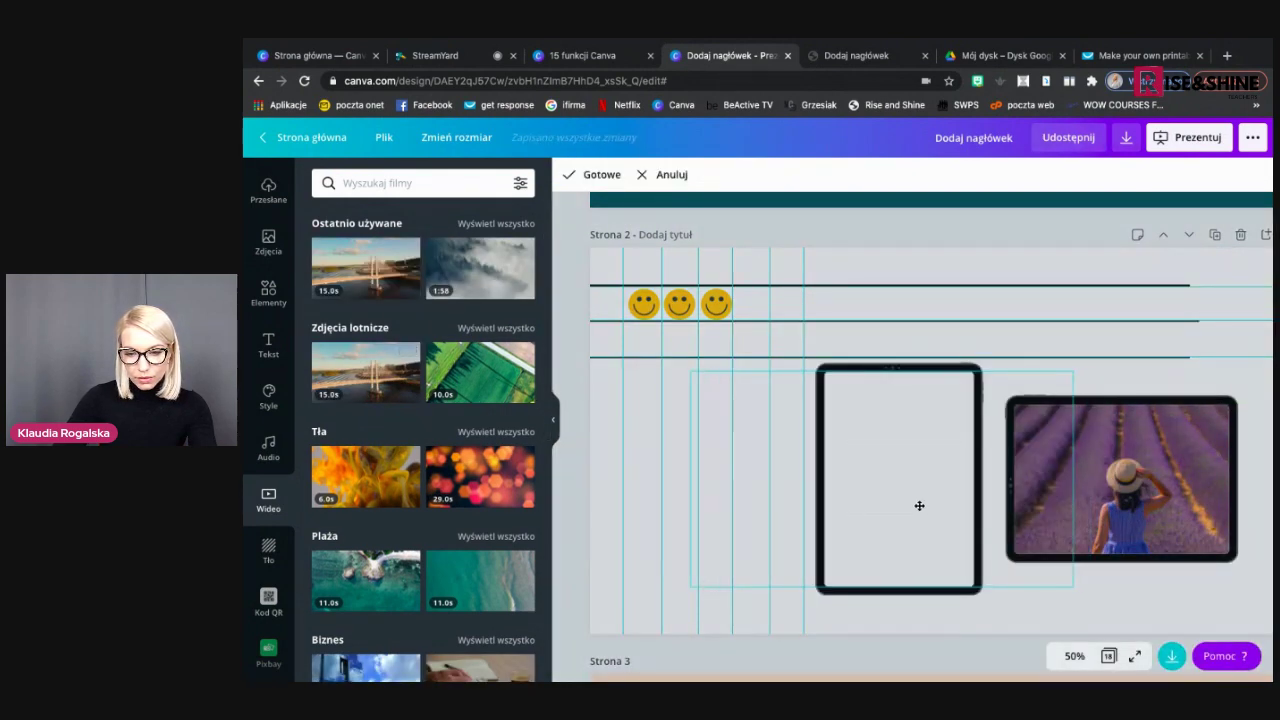
pyautogui.click(1099, 610)
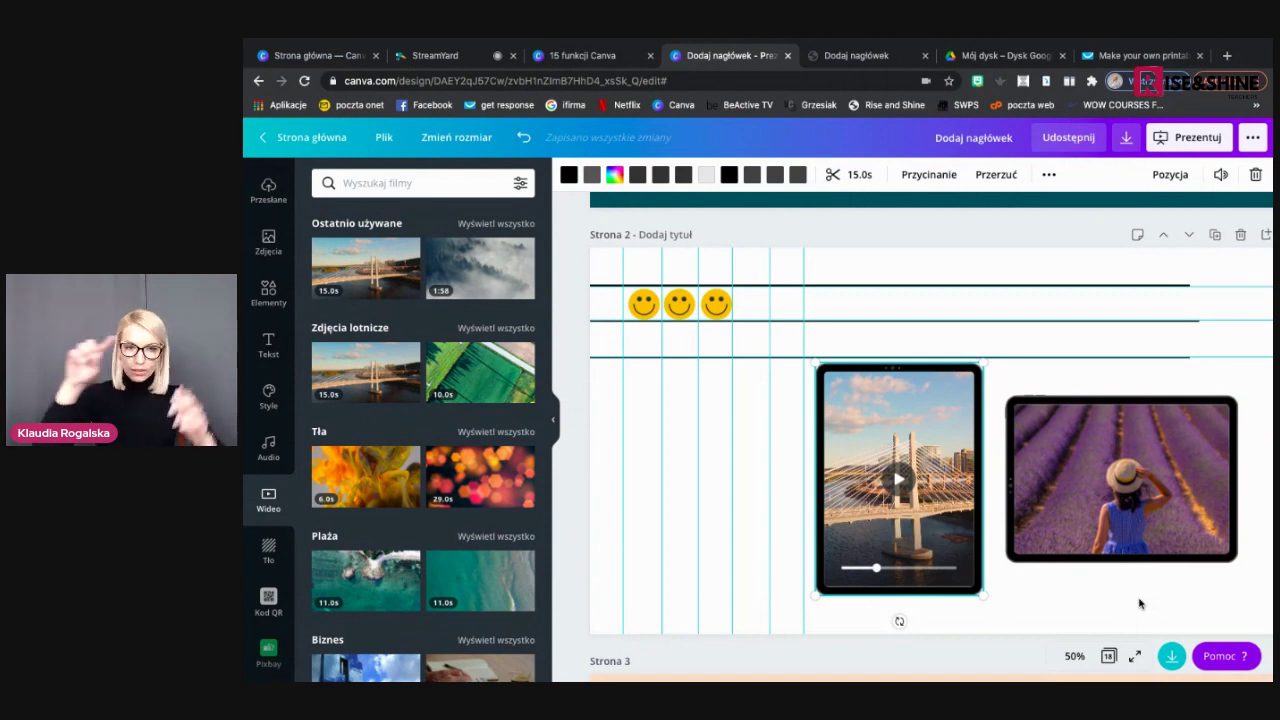
pyautogui.click(615, 55)
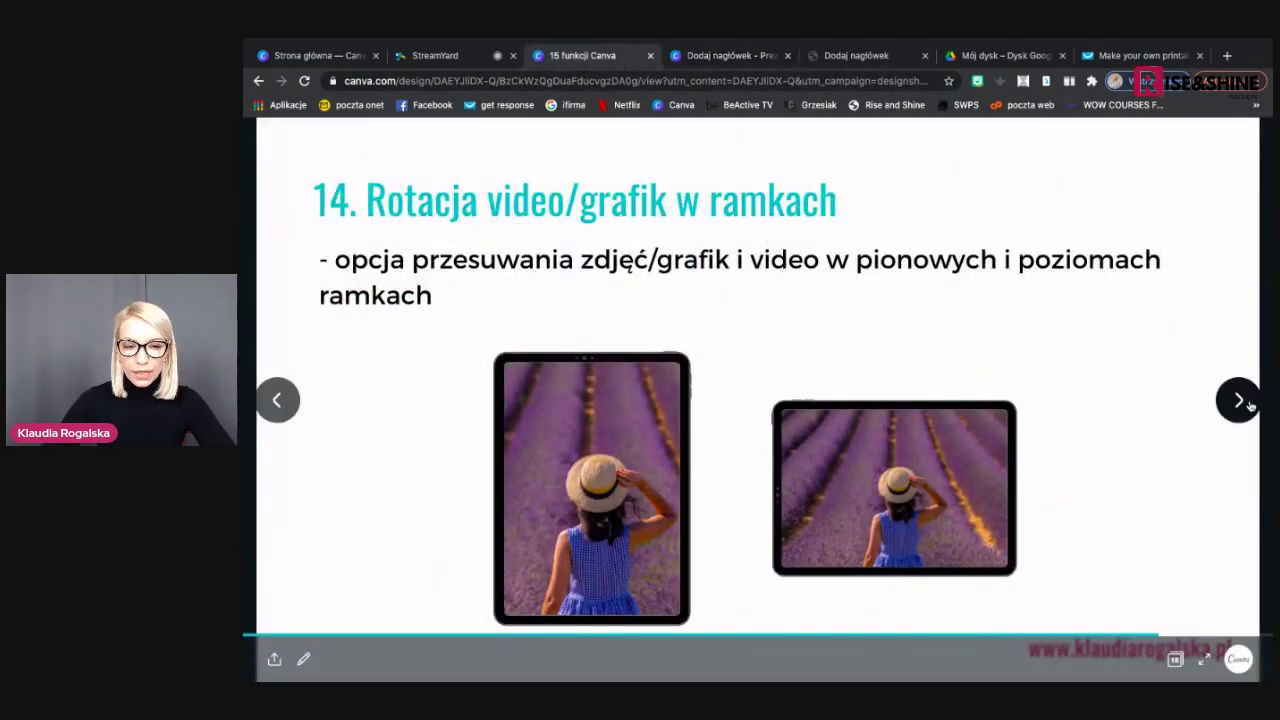
# Advance the slideshow to the Google Drive slide, then go back to the device-frame design
pyautogui.click(1239, 401)
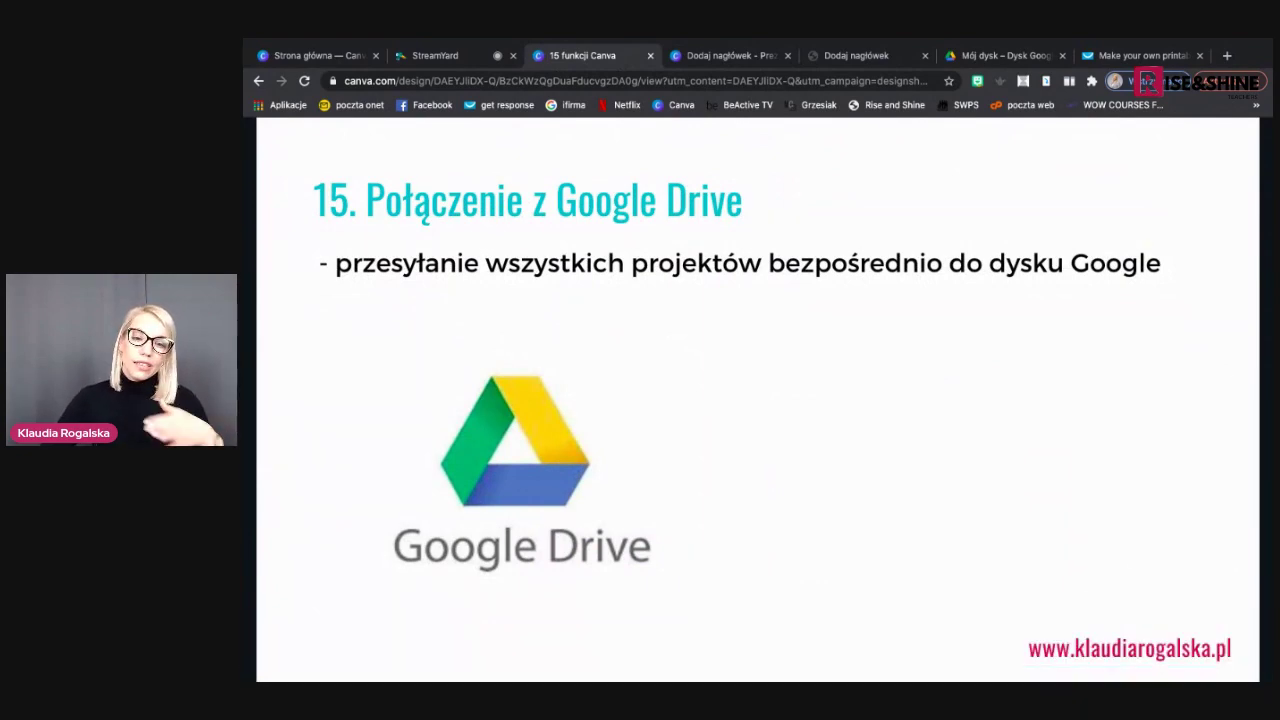
pyautogui.click(735, 50)
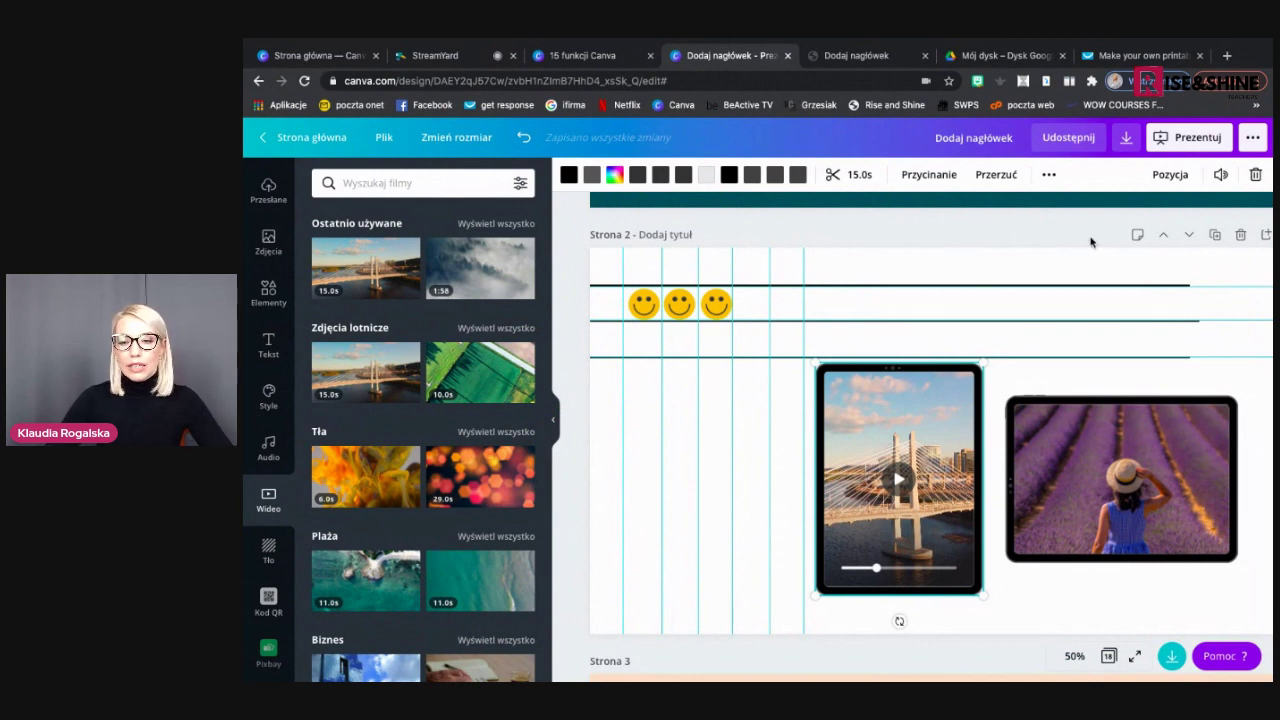
# Save the design to Dysk Google with file type PDF — standardowy
pyautogui.click(1251, 141)
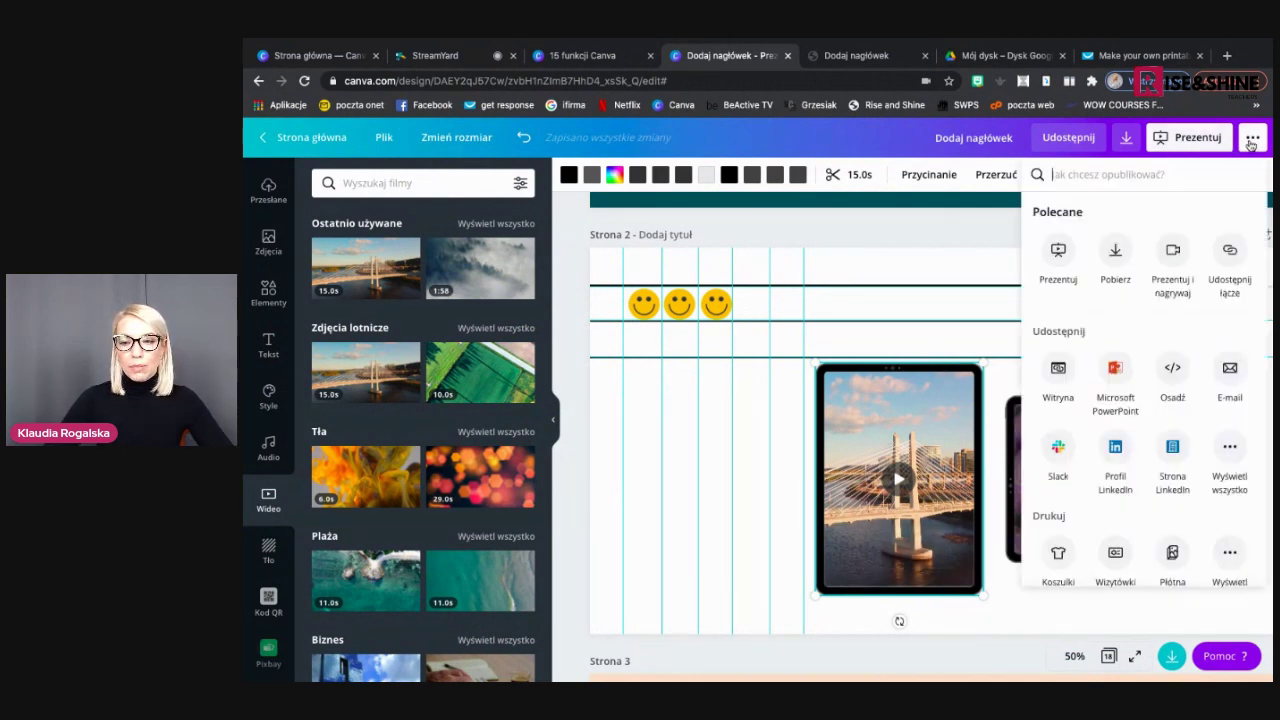
pyautogui.scroll(-5, 1142, 383)
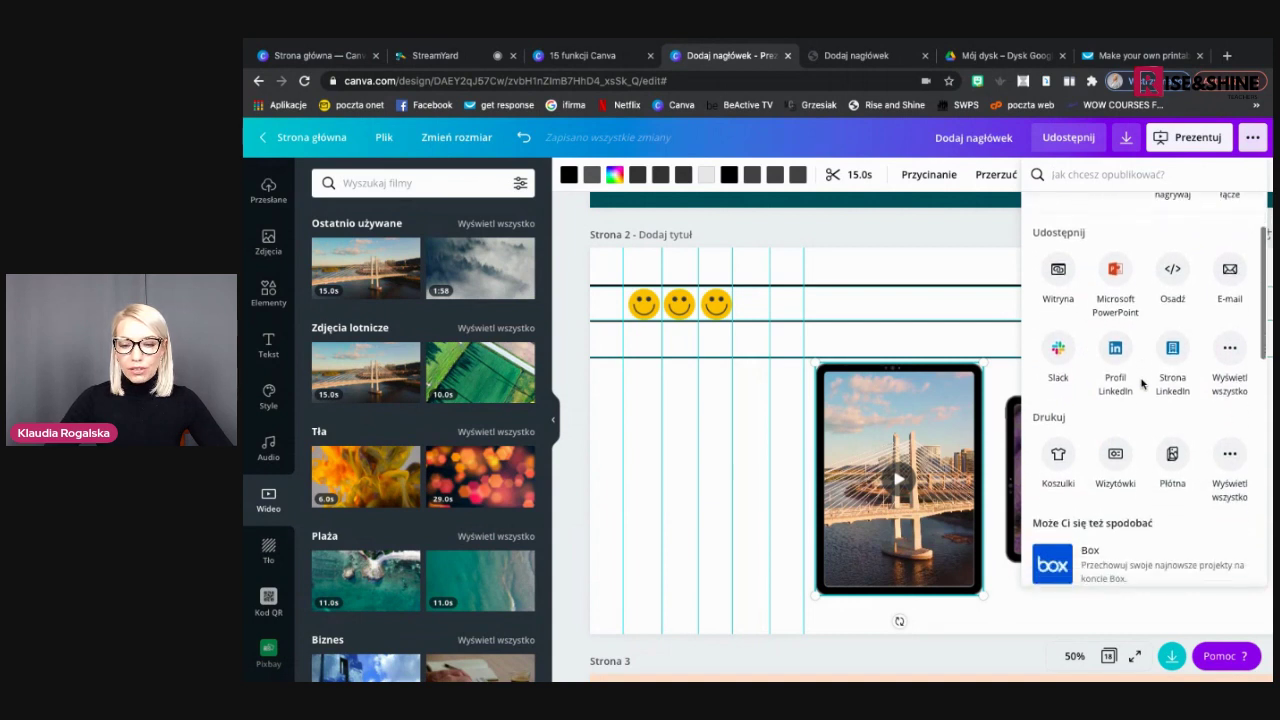
pyautogui.scroll(5, 1140, 380)
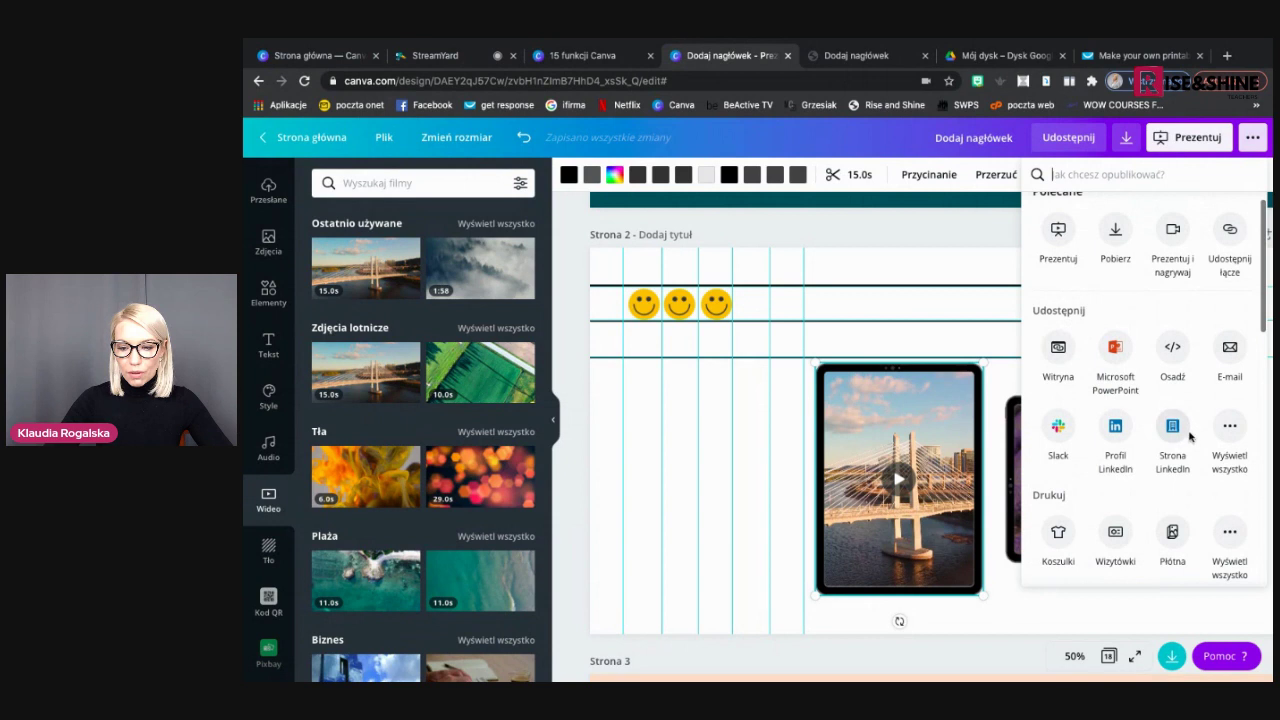
pyautogui.click(1229, 427)
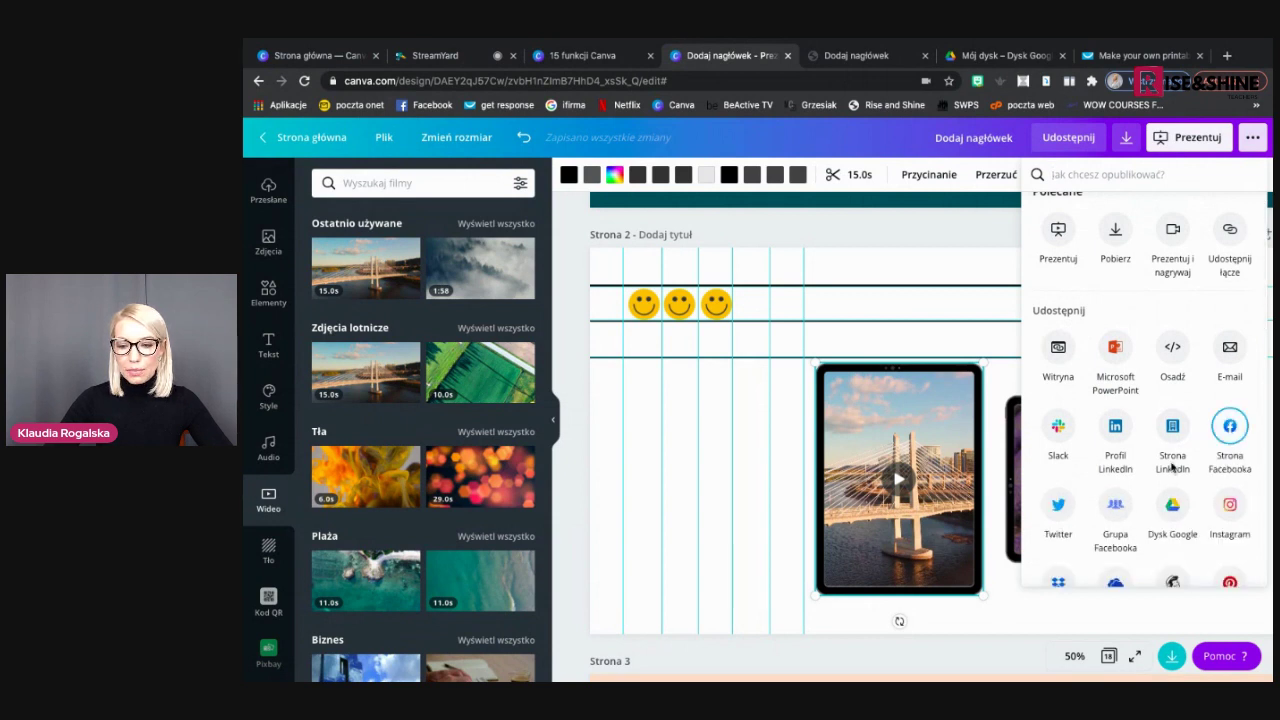
pyautogui.scroll(-2, 1180, 440)
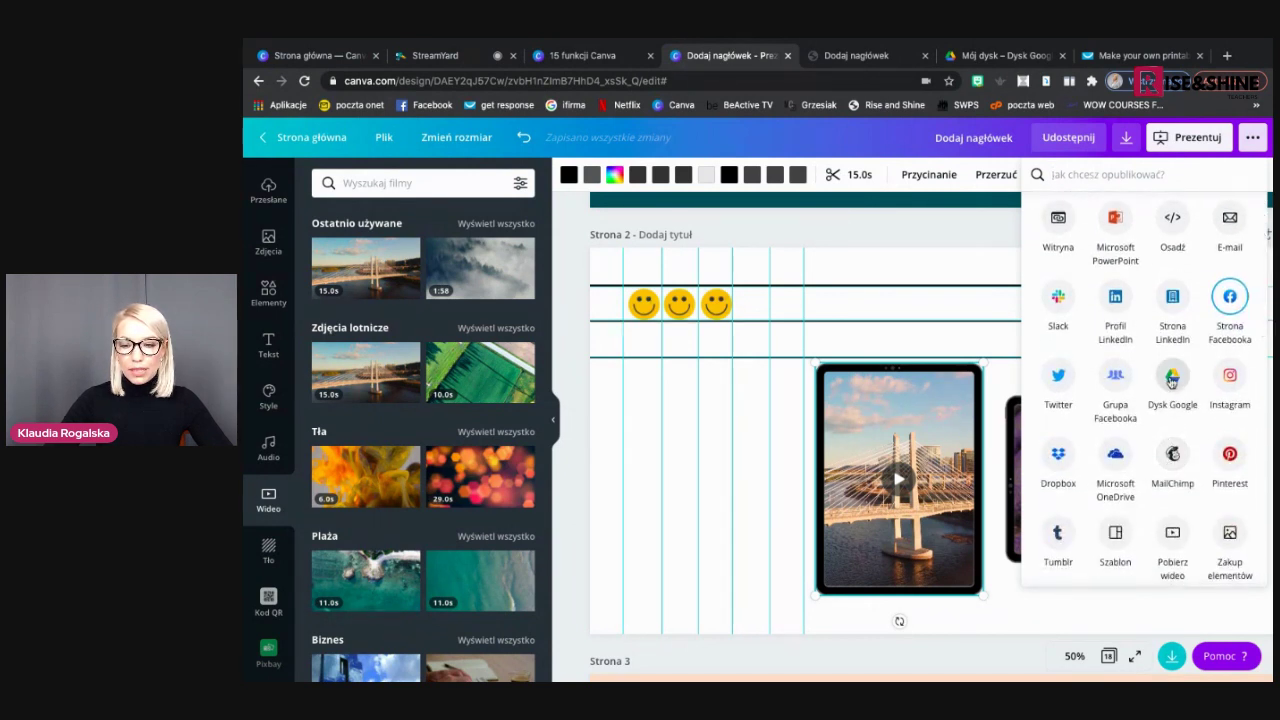
pyautogui.click(1172, 376)
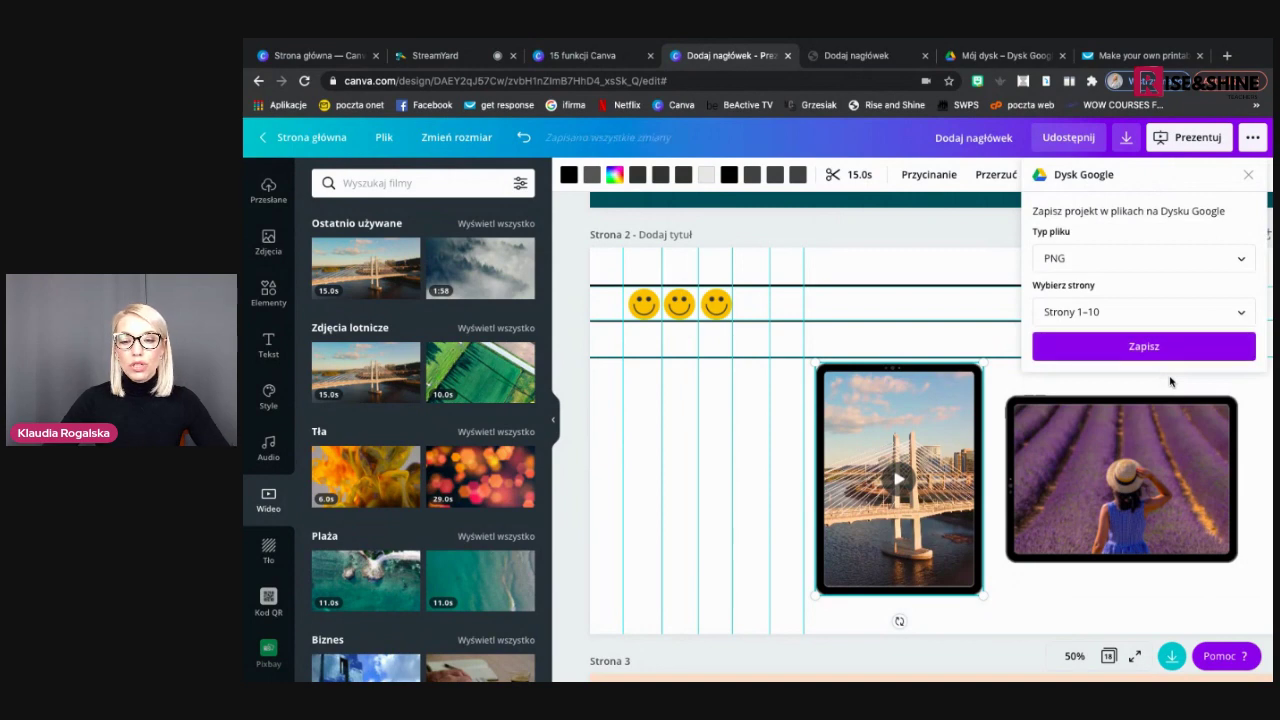
pyautogui.click(1141, 260)
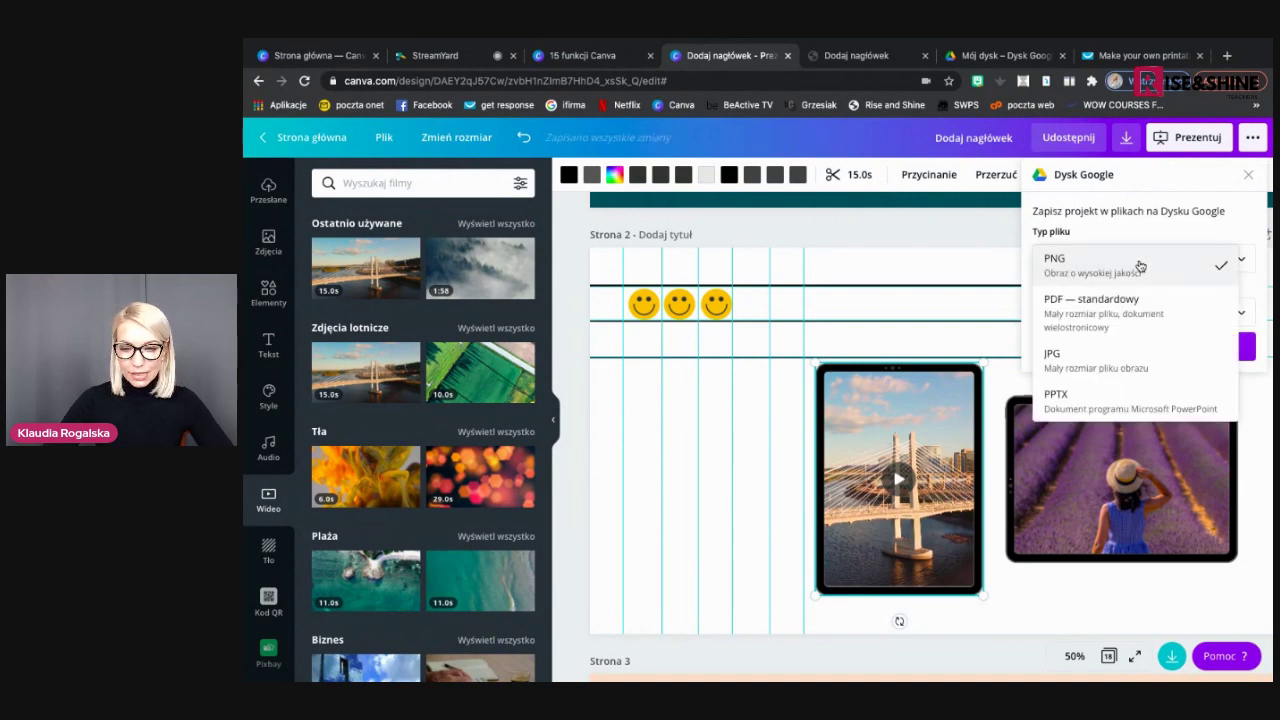
pyautogui.click(1129, 312)
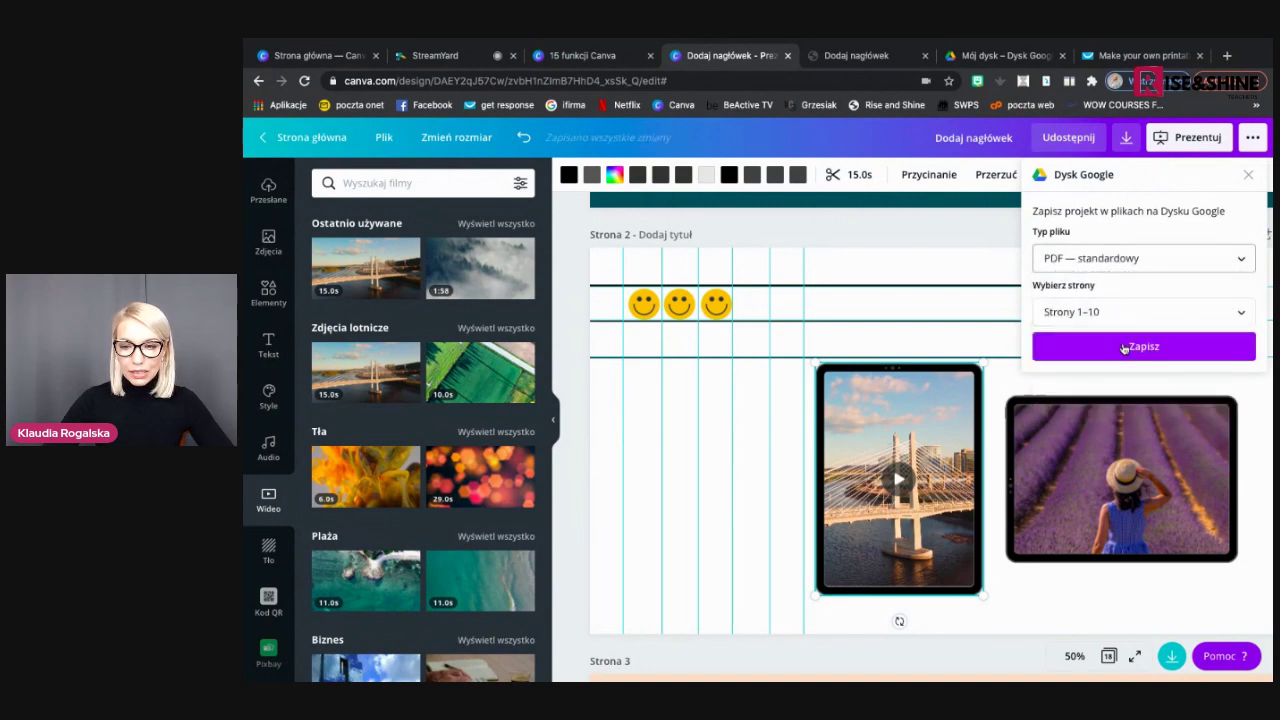
pyautogui.click(1123, 347)
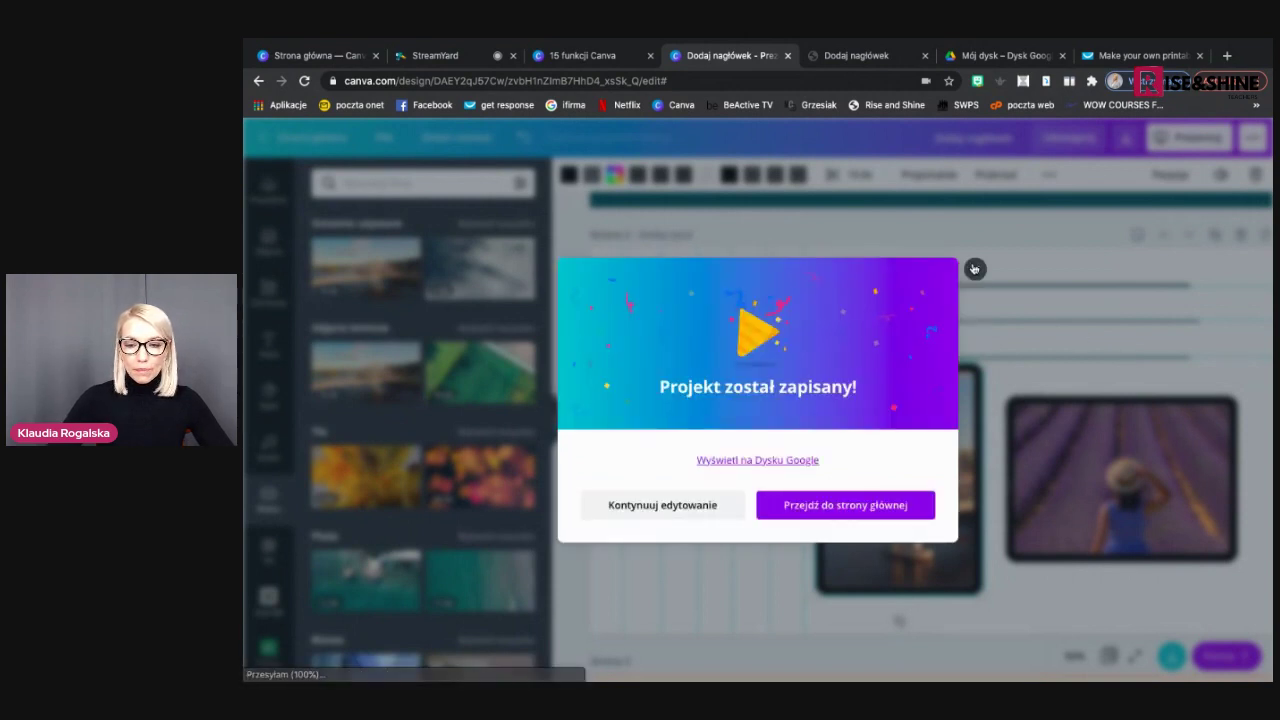
pyautogui.click(974, 269)
# Confirm 'Dodaj nagłówek.pdf' appears in My Drive, then return to Canva
pyautogui.click(1000, 55)
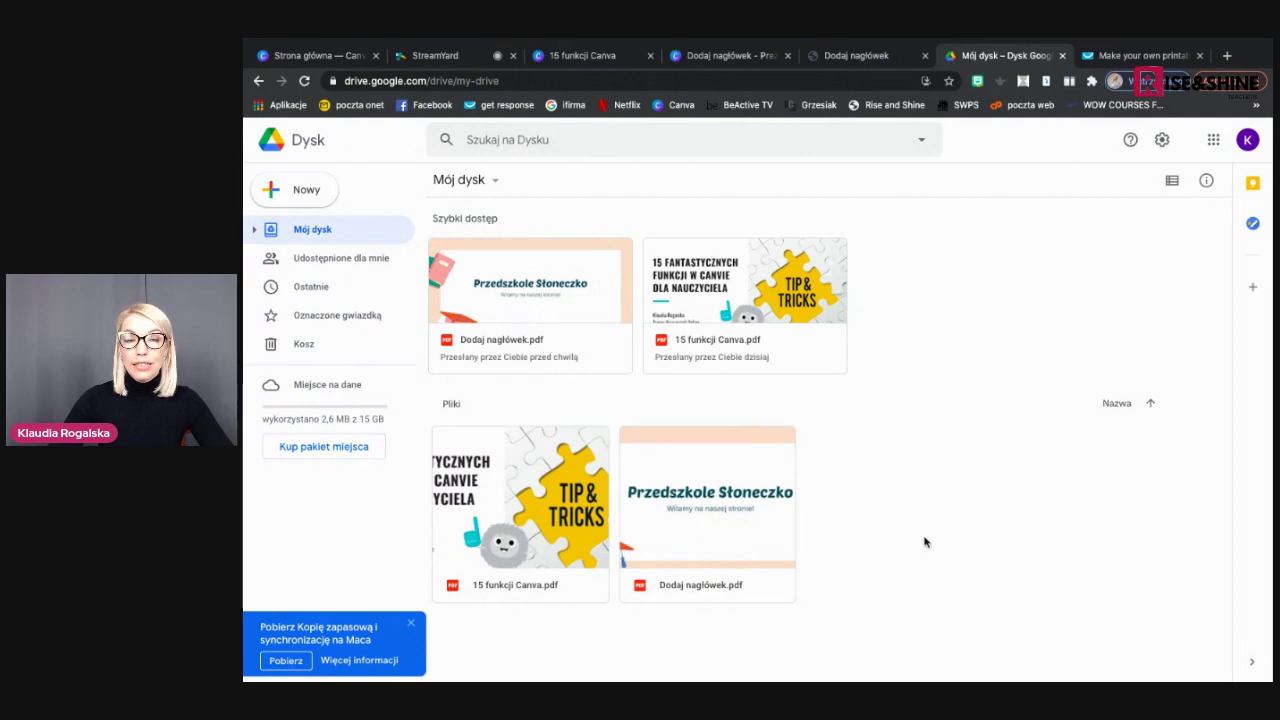
pyautogui.click(742, 58)
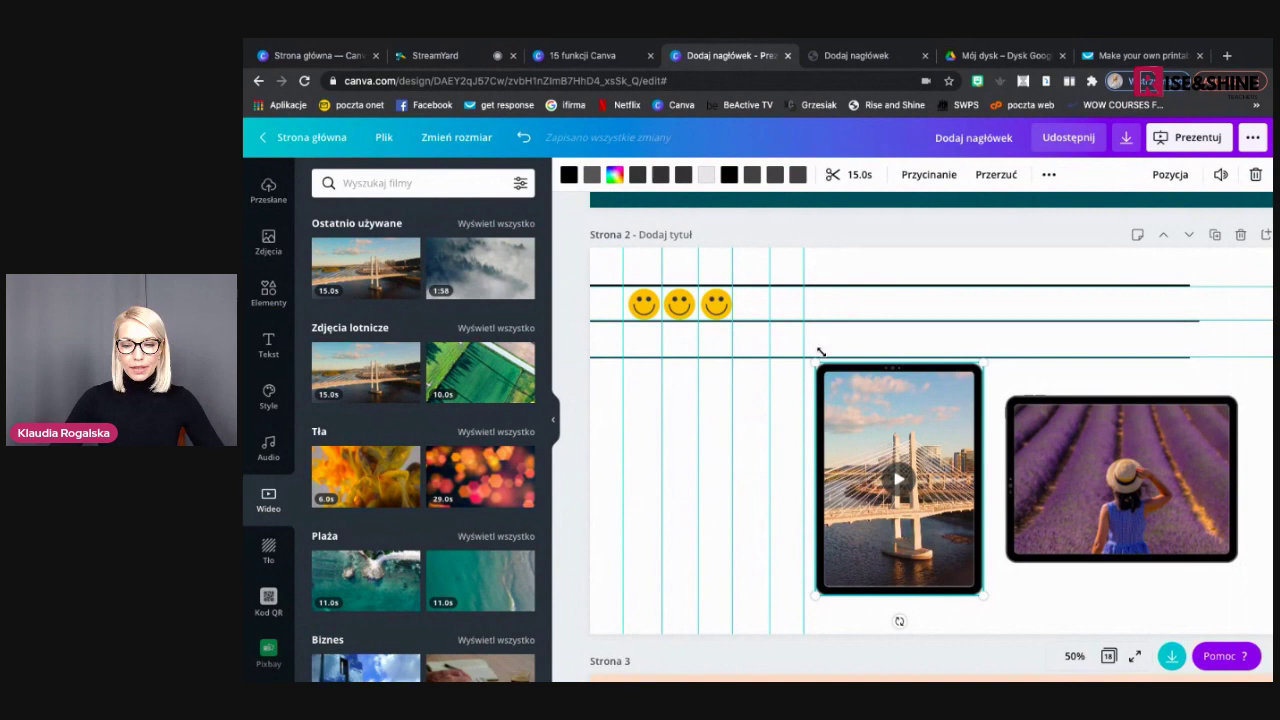
# Advance the slideshow to the closing thank-you slide and open the Make Your Own Printables course page
pyautogui.click(592, 55)
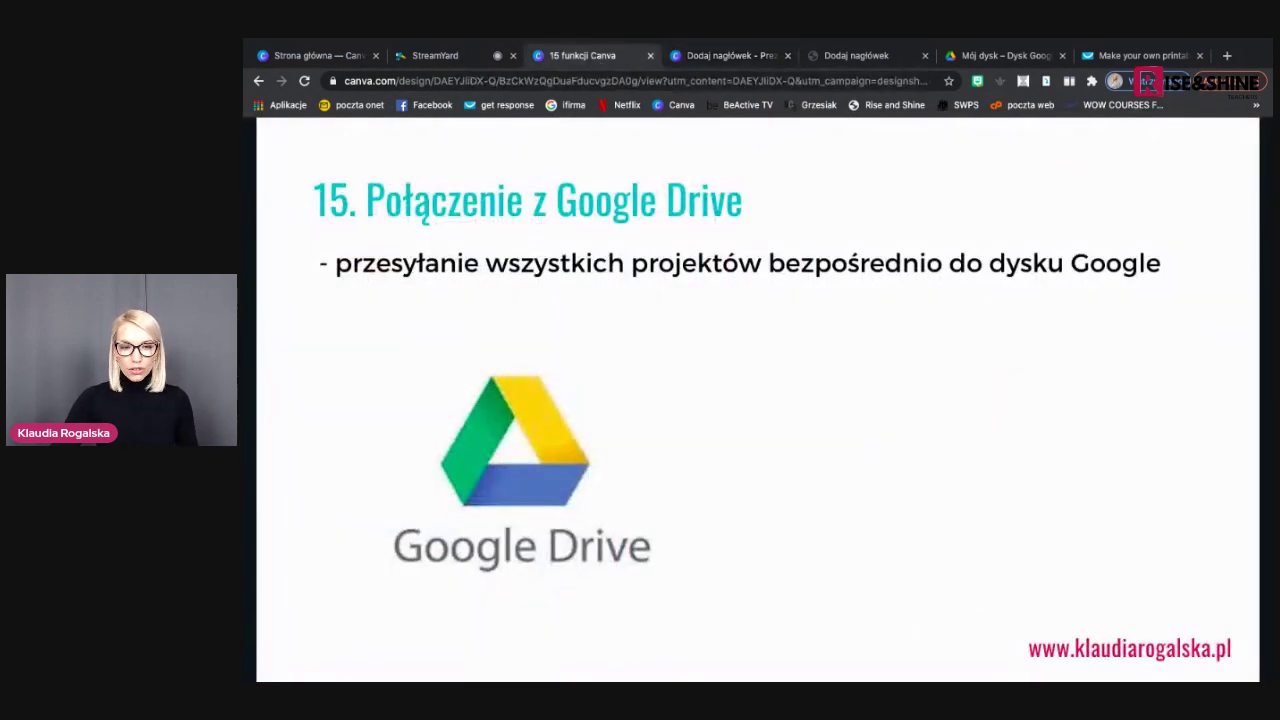
pyautogui.click(1236, 410)
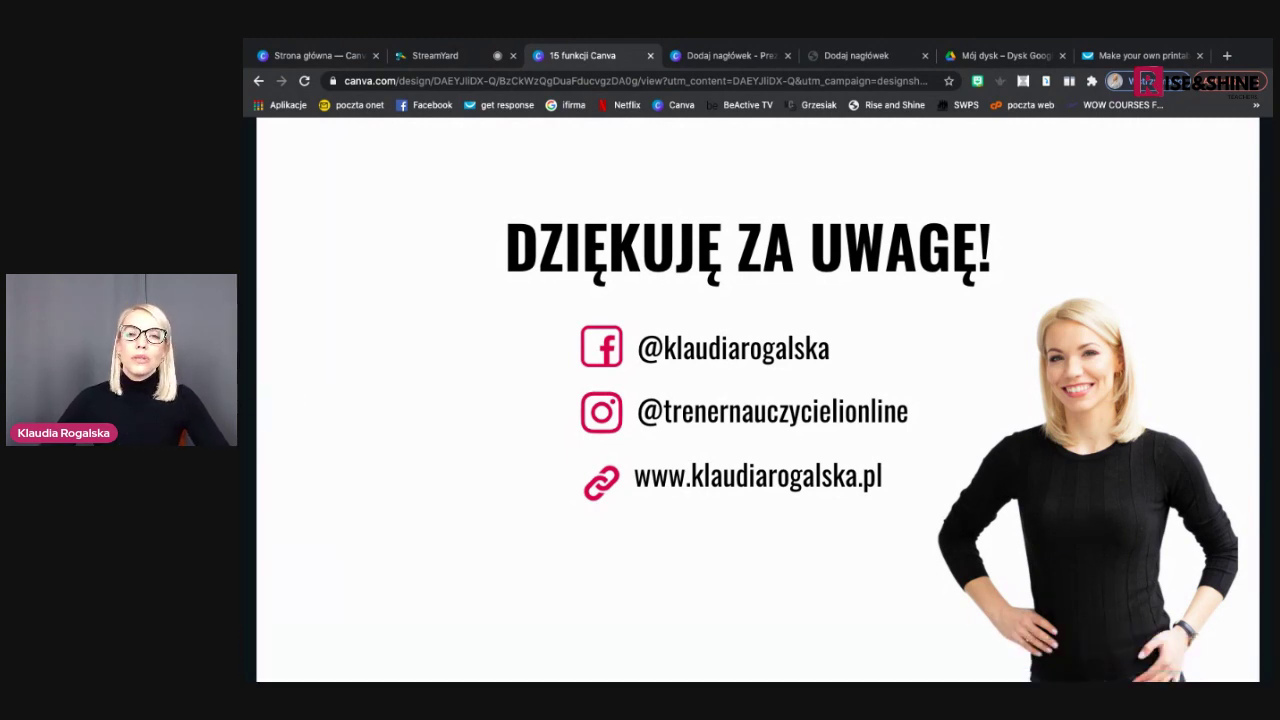
pyautogui.click(1117, 56)
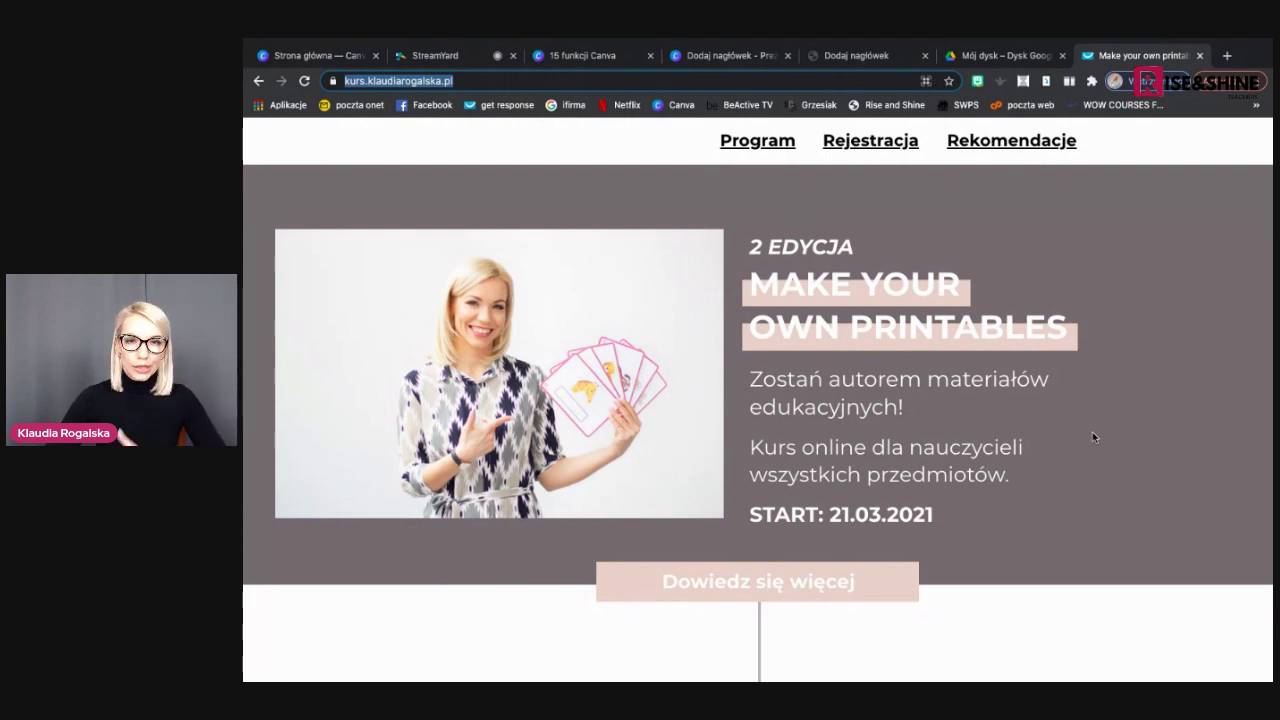
# Scroll the course page down to the 11 modules, 65 video lessons and 365-day access boxes
pyautogui.scroll(-1, 1092, 432)
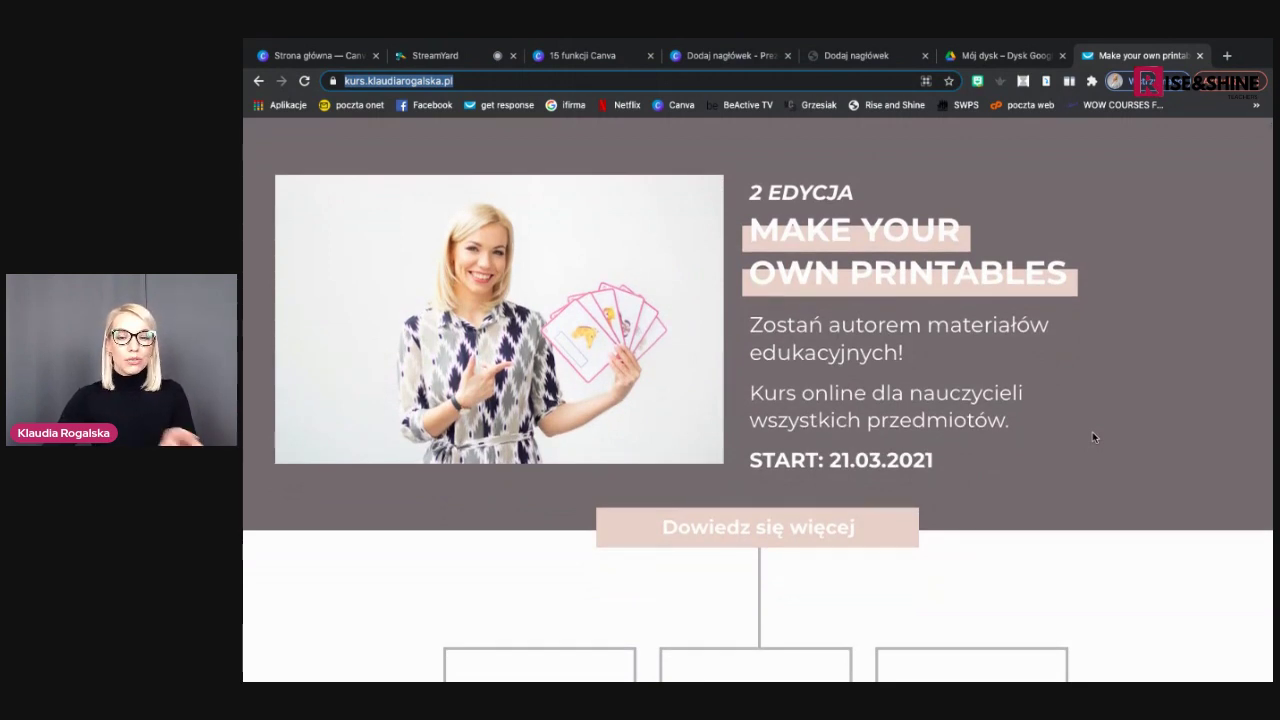
pyautogui.scroll(-5, 1092, 437)
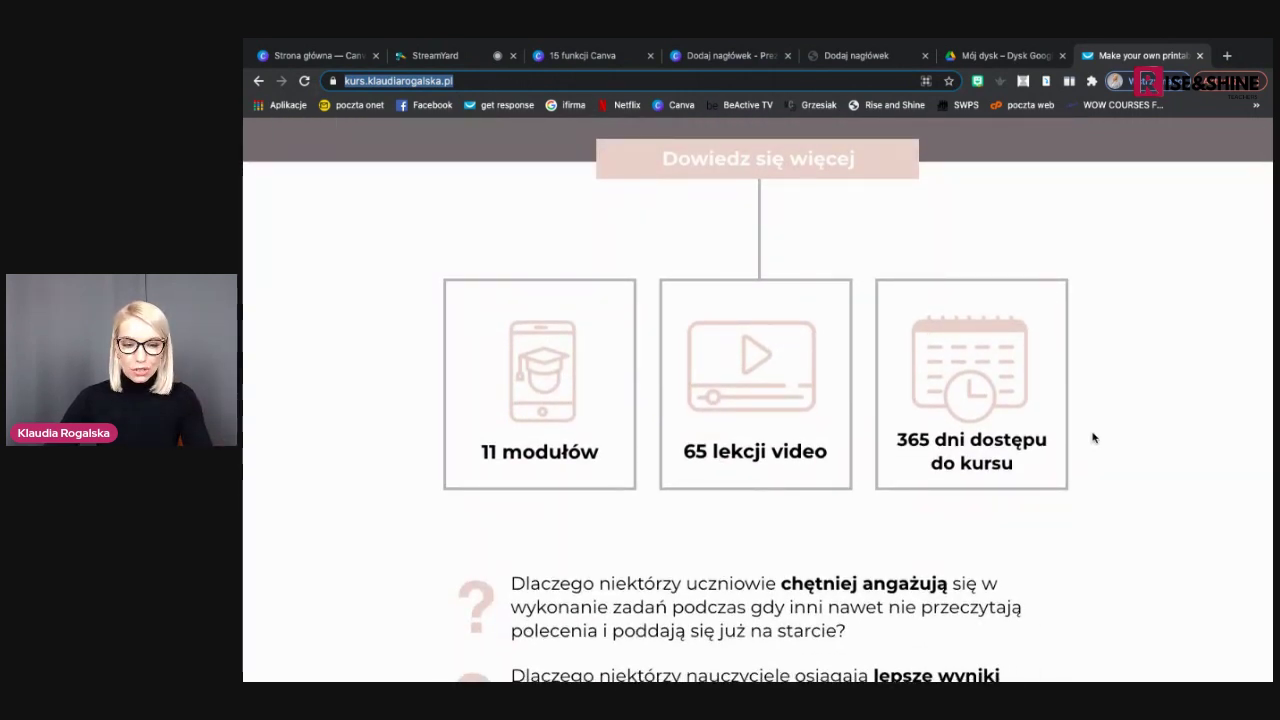
pyautogui.scroll(-1, 1093, 437)
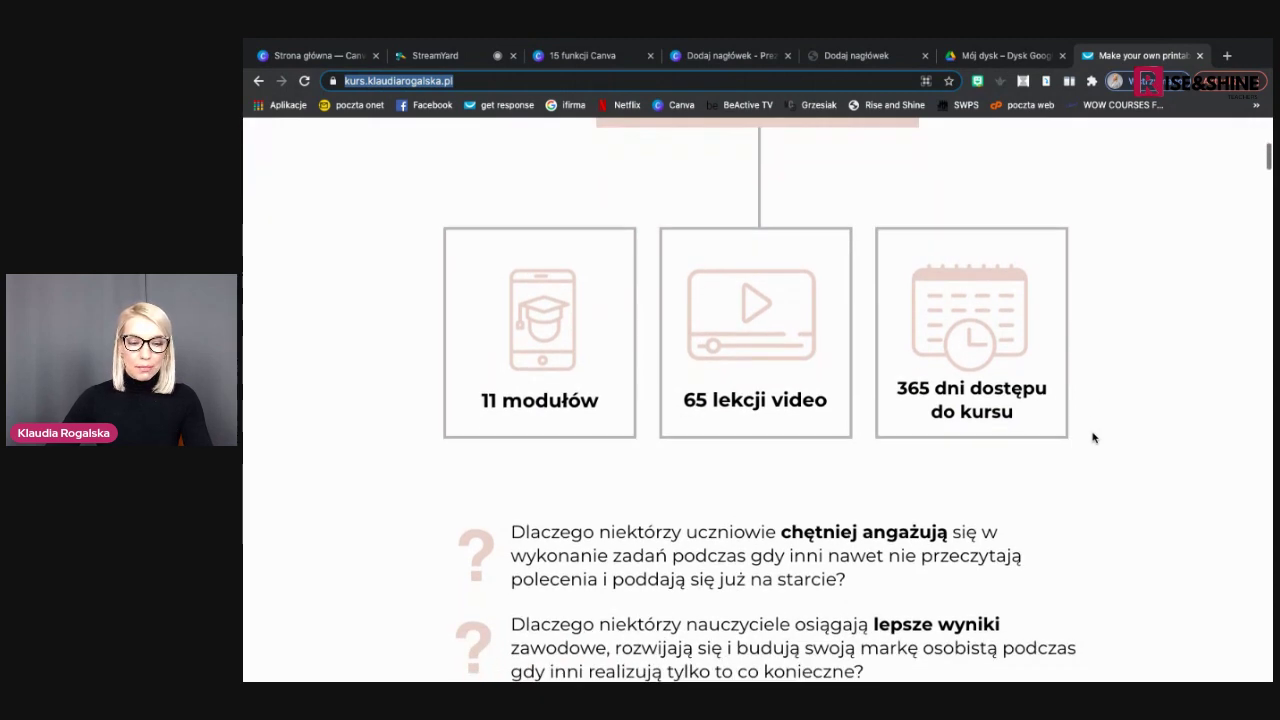
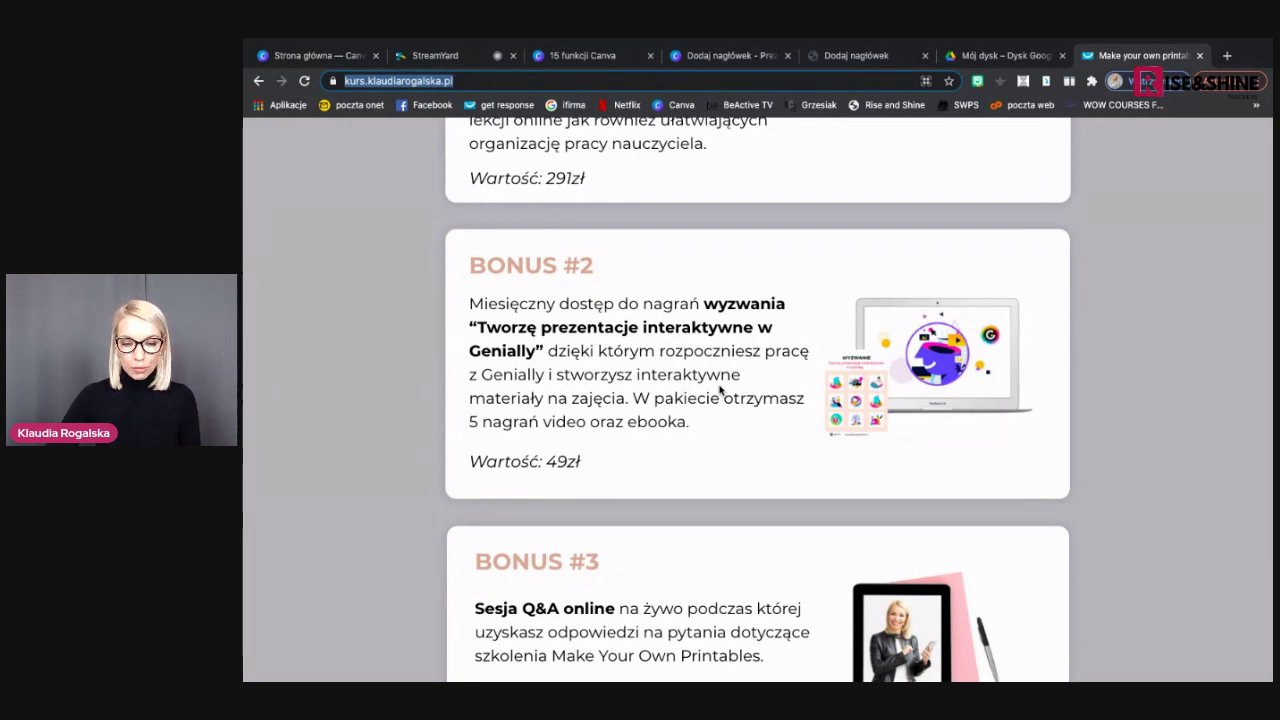
# Scroll past the bonuses and modules to the 'CENA DLA CIEBIE' block: 734zł cut to 247zł, with a countdown
pyautogui.scroll(-3, 720, 390)
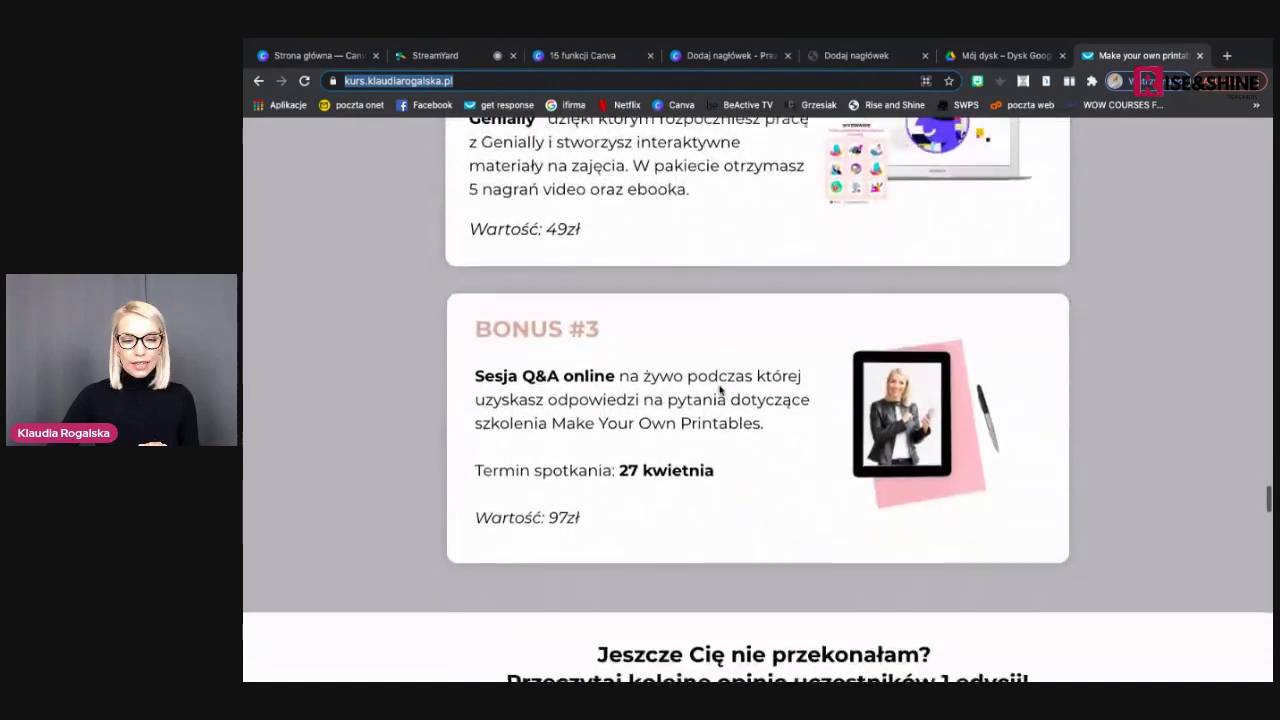
pyautogui.scroll(-1, 719, 390)
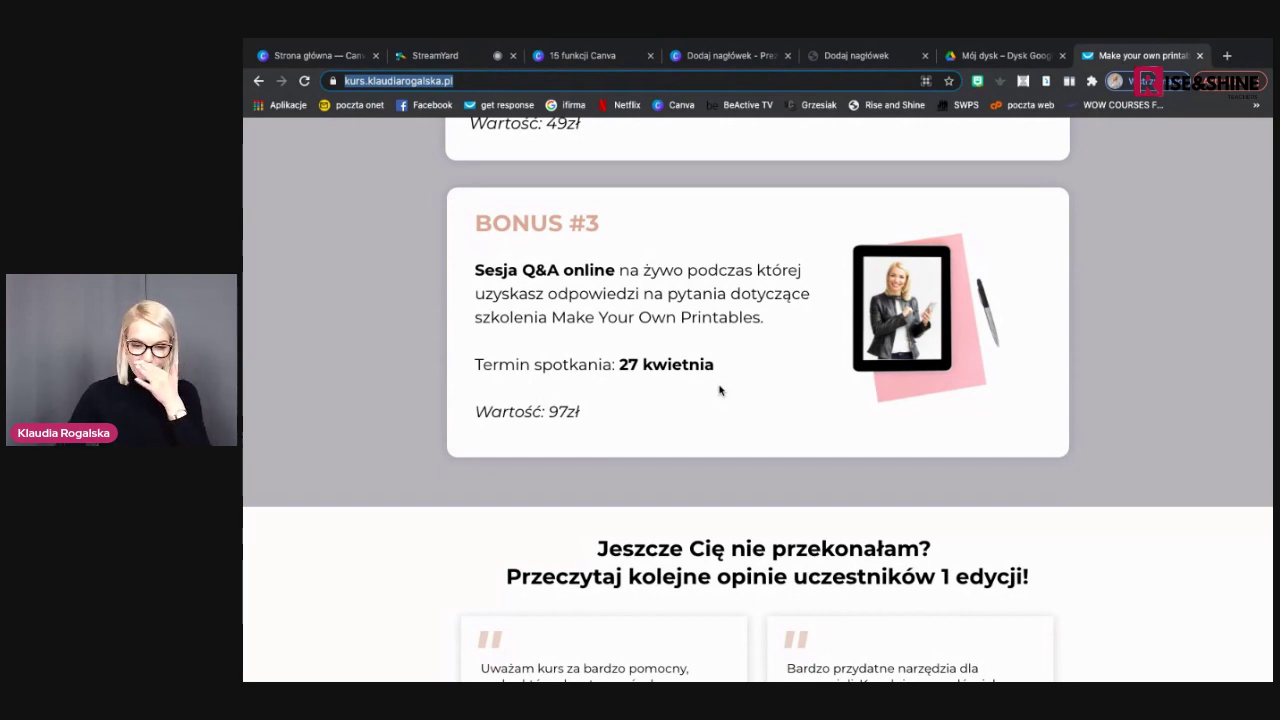
pyautogui.scroll(-8, 719, 390)
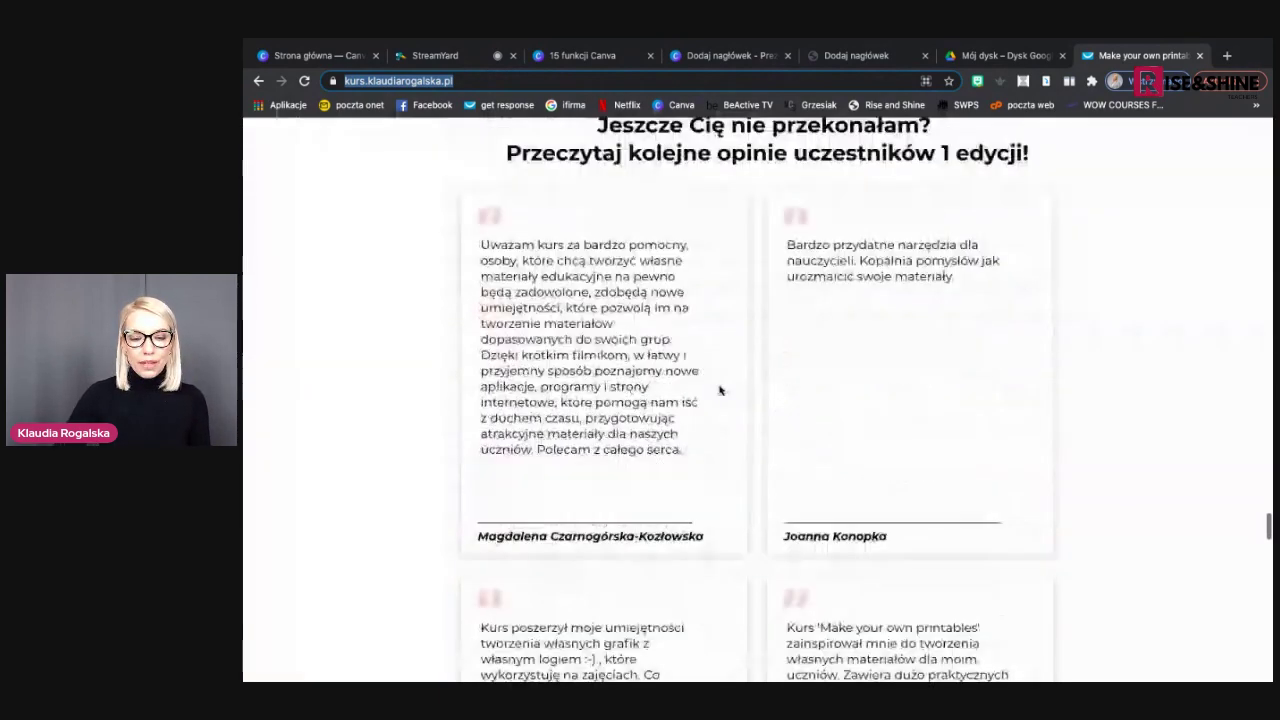
pyautogui.scroll(10, 719, 390)
pyautogui.scroll(-1, 719, 390)
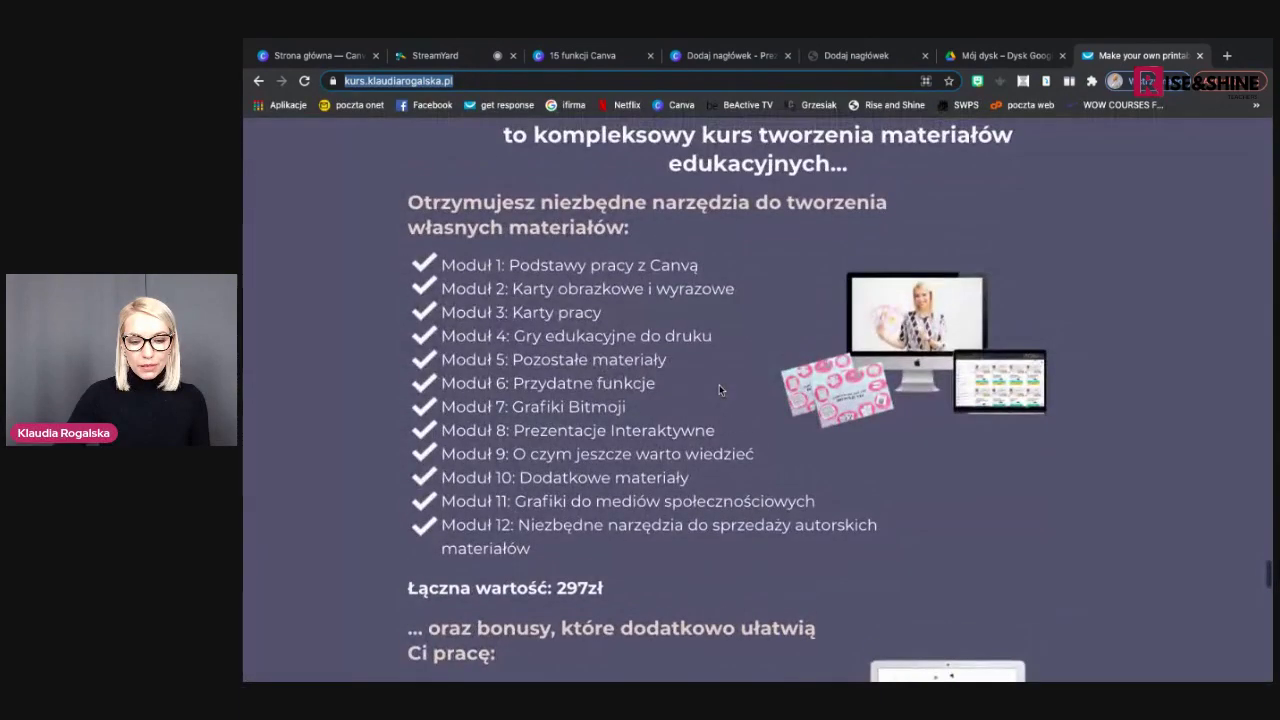
pyautogui.scroll(-1, 719, 384)
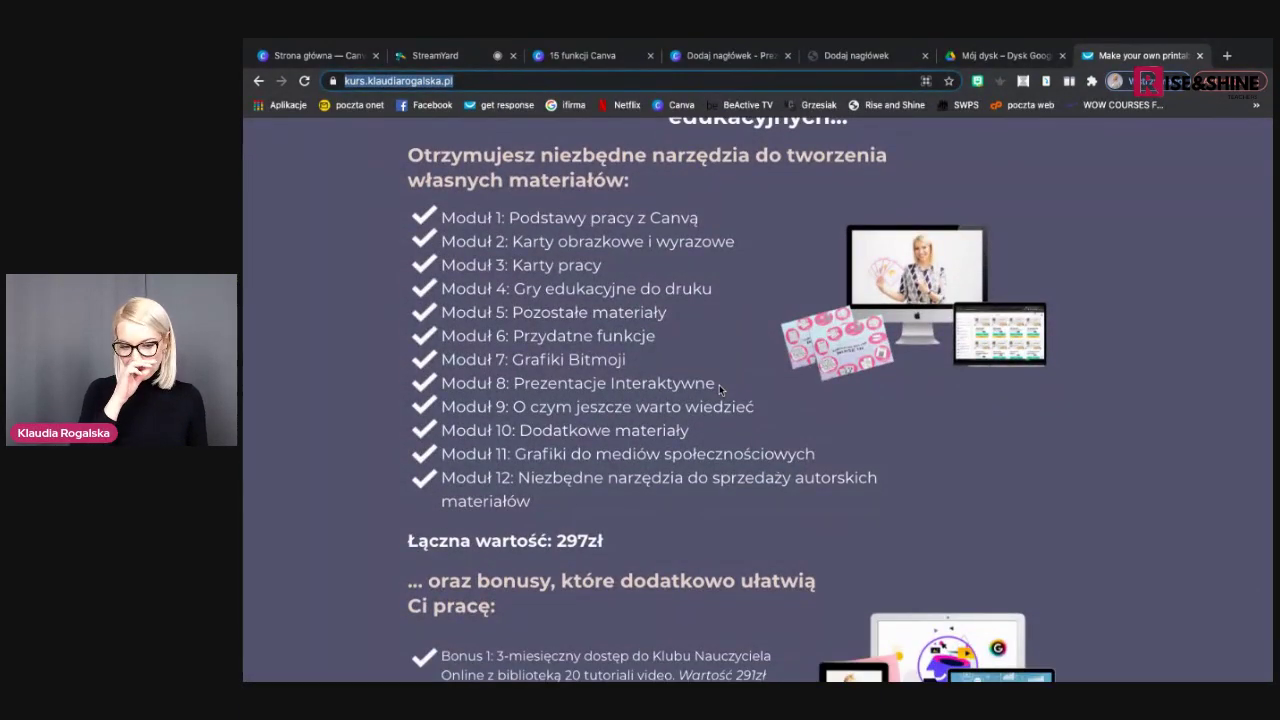
pyautogui.scroll(2, 719, 384)
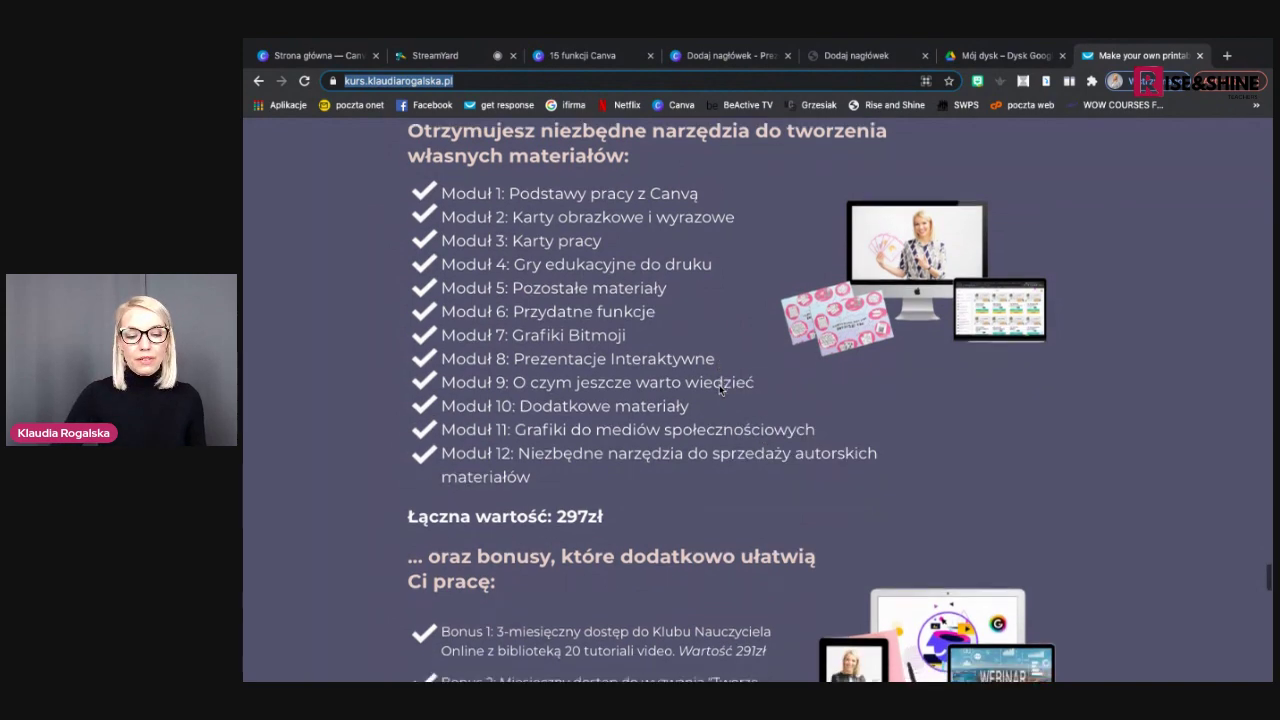
pyautogui.scroll(-3, 719, 384)
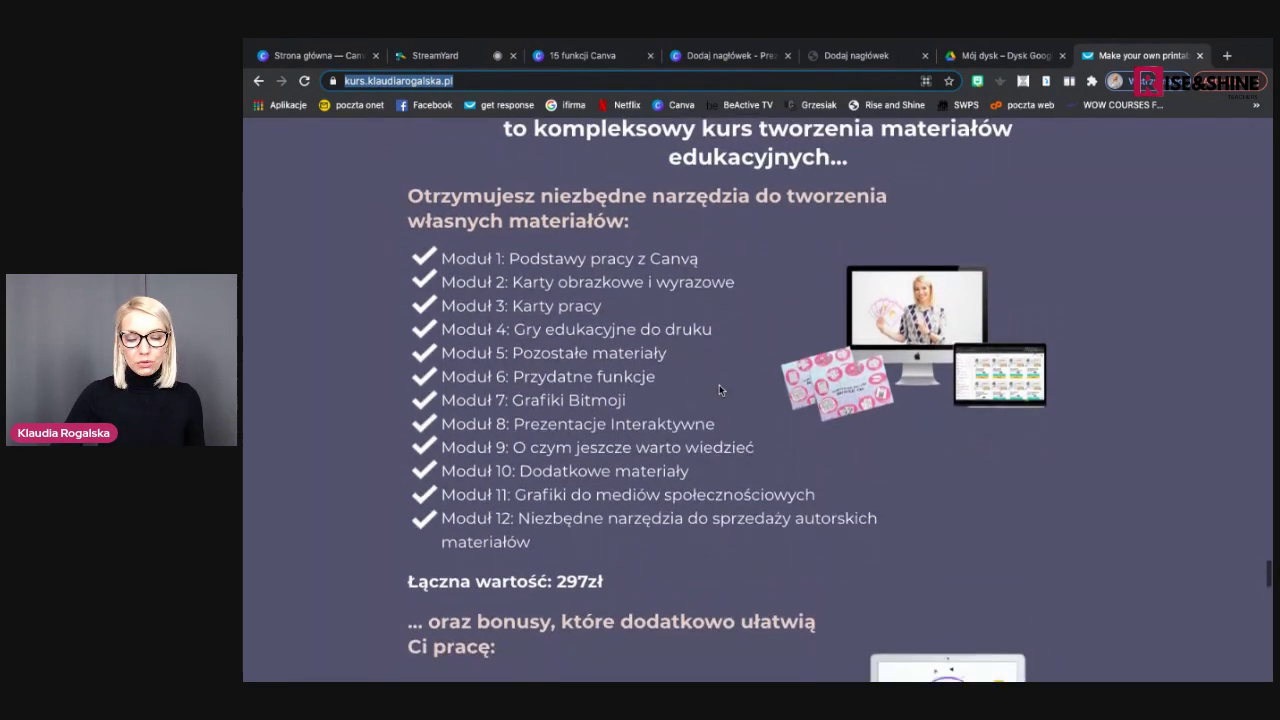
pyautogui.scroll(-2, 719, 384)
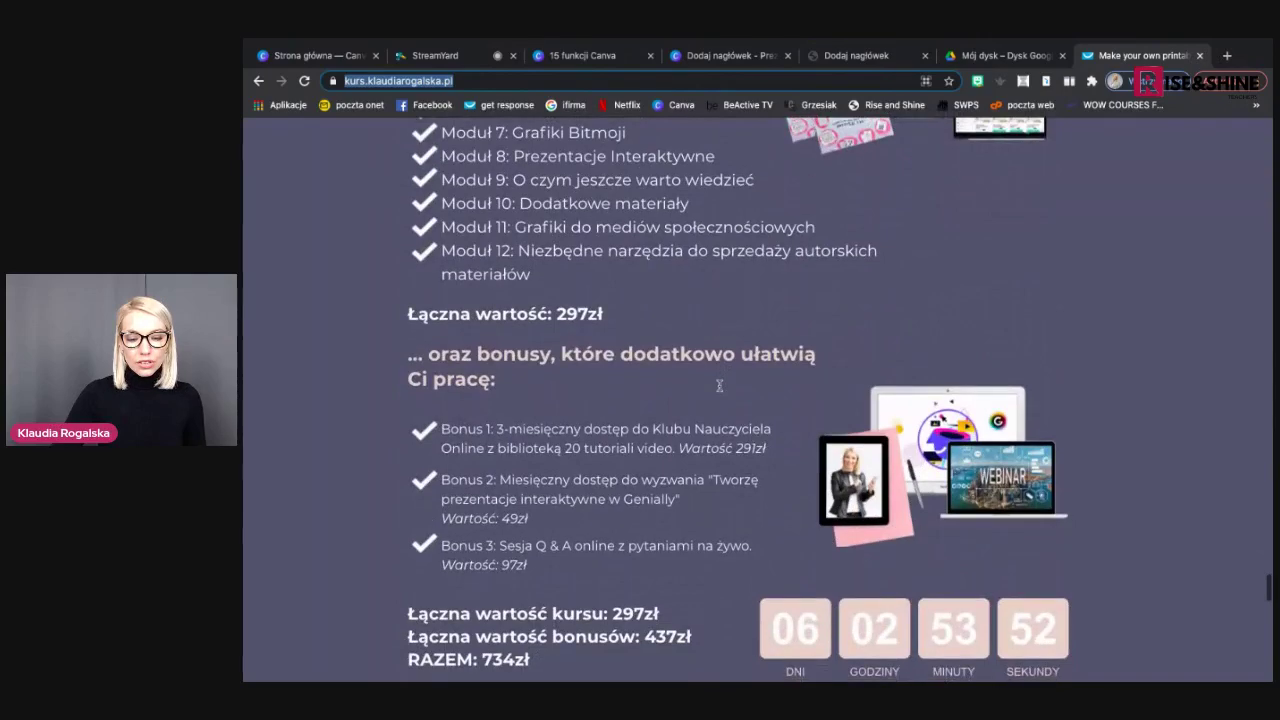
pyautogui.scroll(-1, 719, 384)
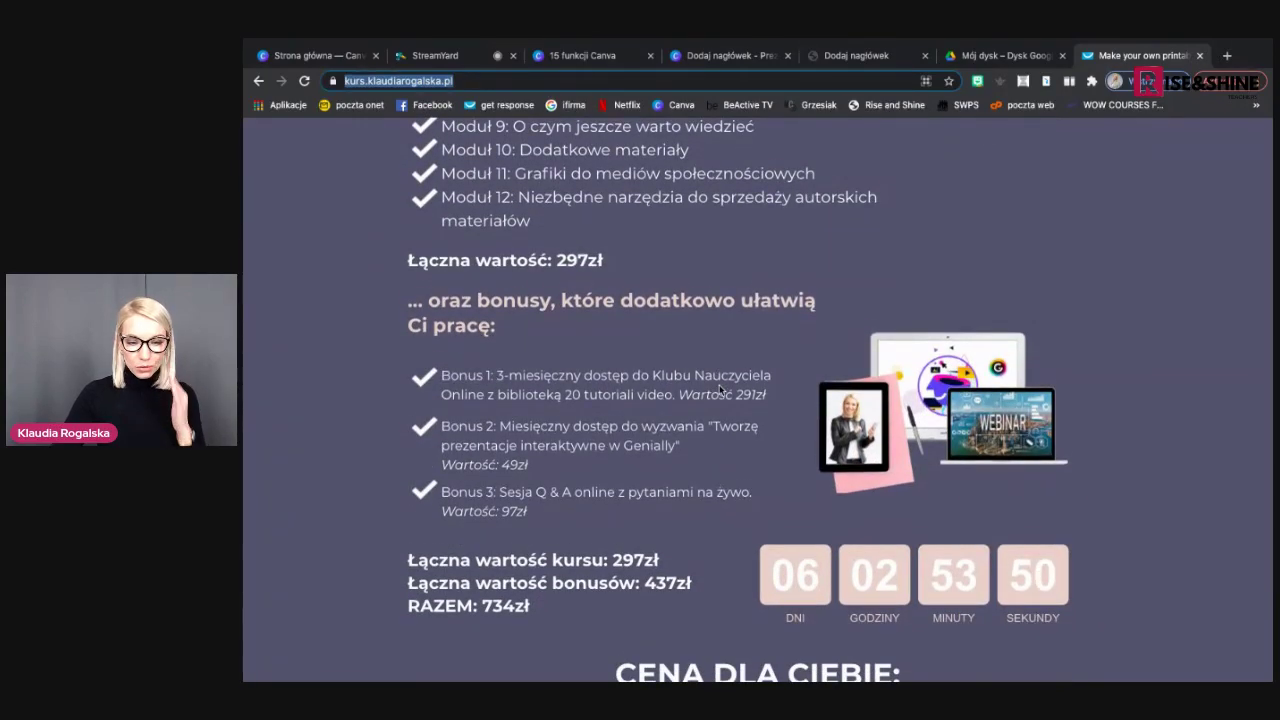
pyautogui.scroll(-1, 719, 388)
pyautogui.scroll(-1, 719, 386)
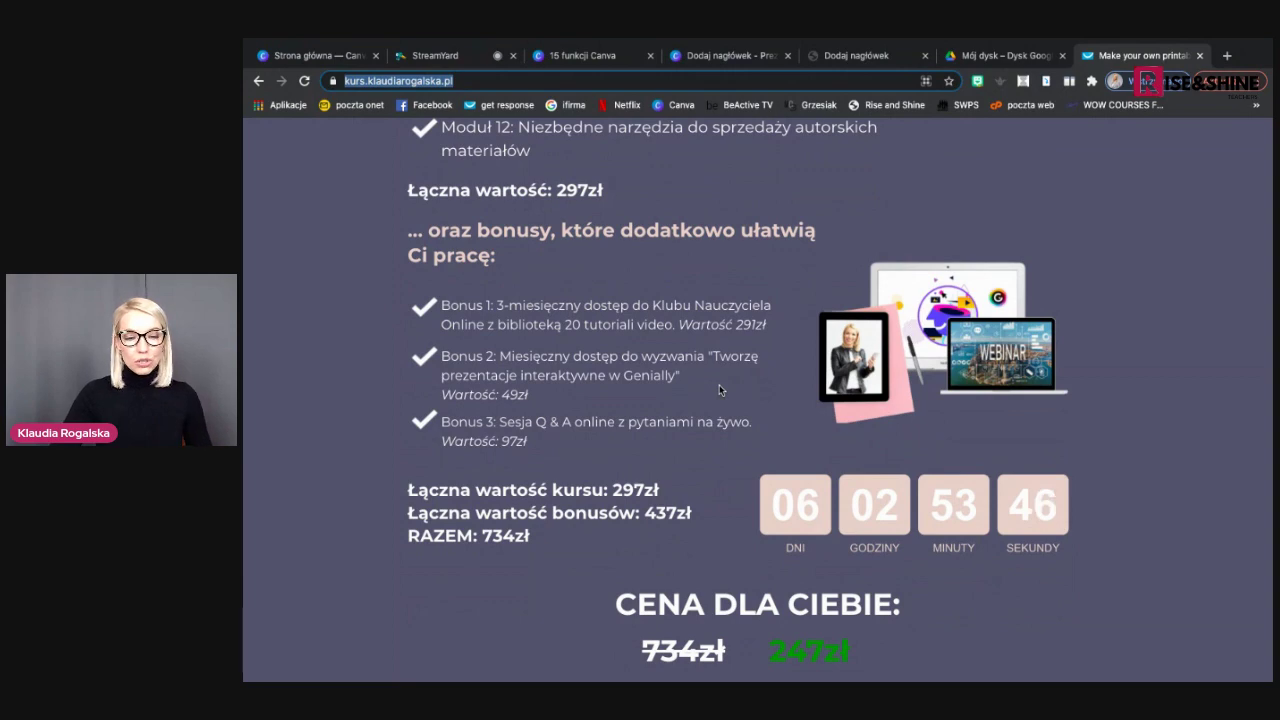
pyautogui.scroll(-1, 719, 390)
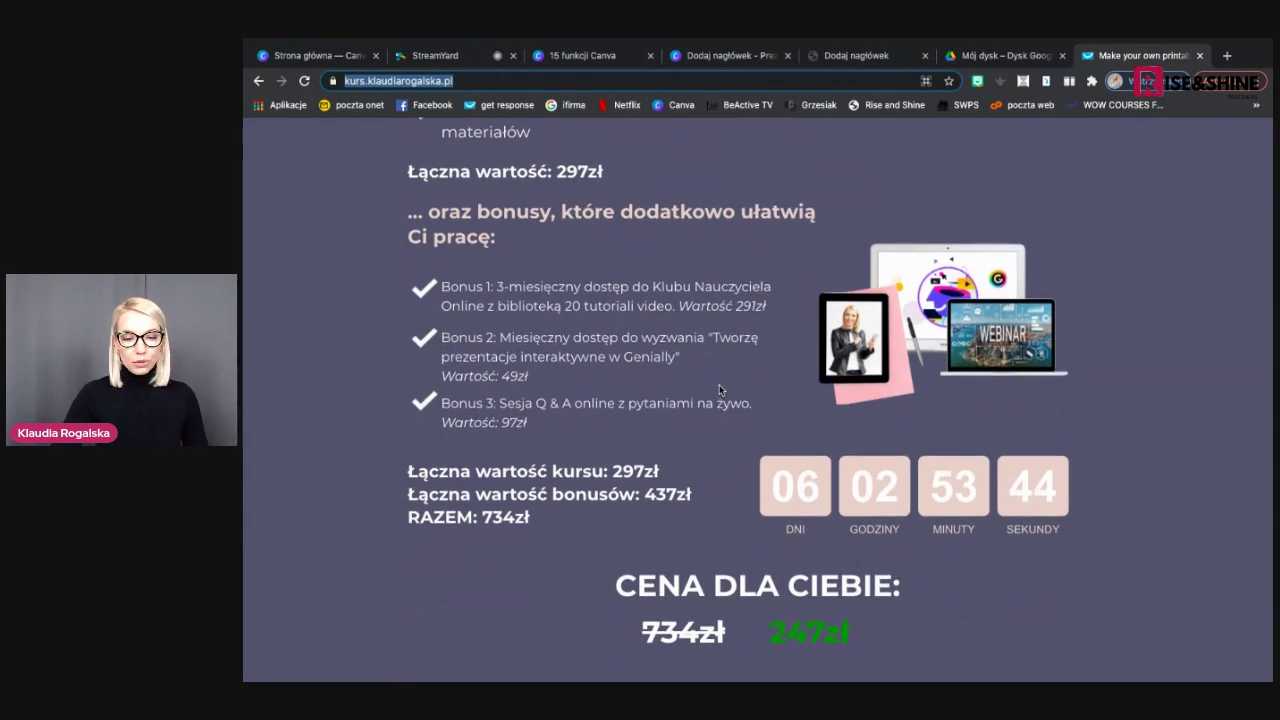
pyautogui.scroll(-1, 719, 389)
pyautogui.scroll(-1, 719, 385)
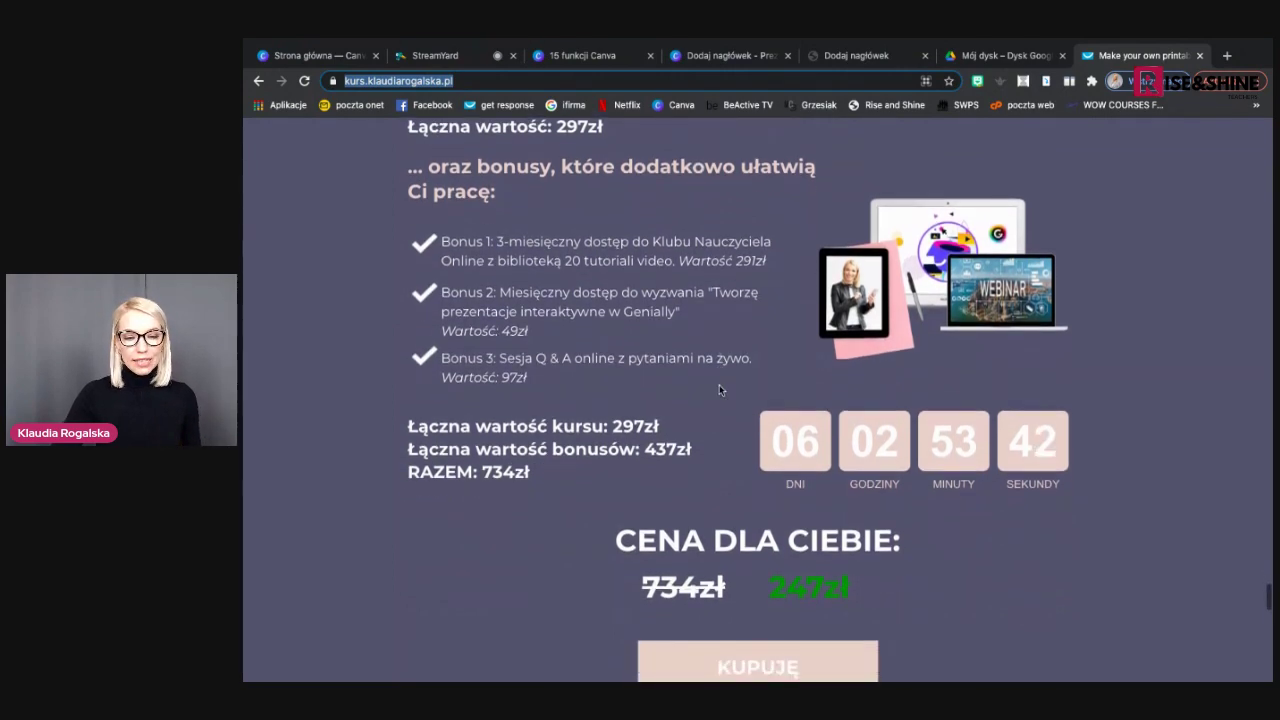
pyautogui.scroll(-1, 719, 385)
pyautogui.scroll(-1, 719, 389)
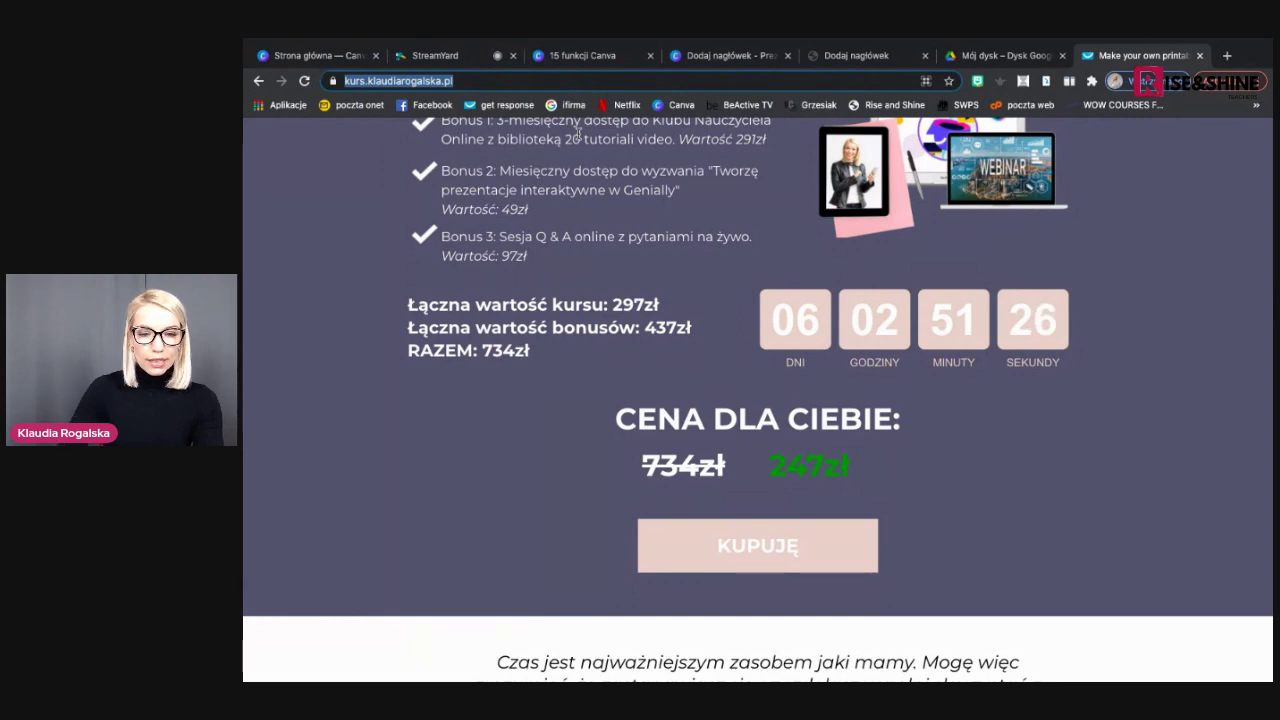
# Back in Canva, resize the design to Wpis na Instagram as a new copy with Kopiuj i zmień rozmiar
pyautogui.click(703, 56)
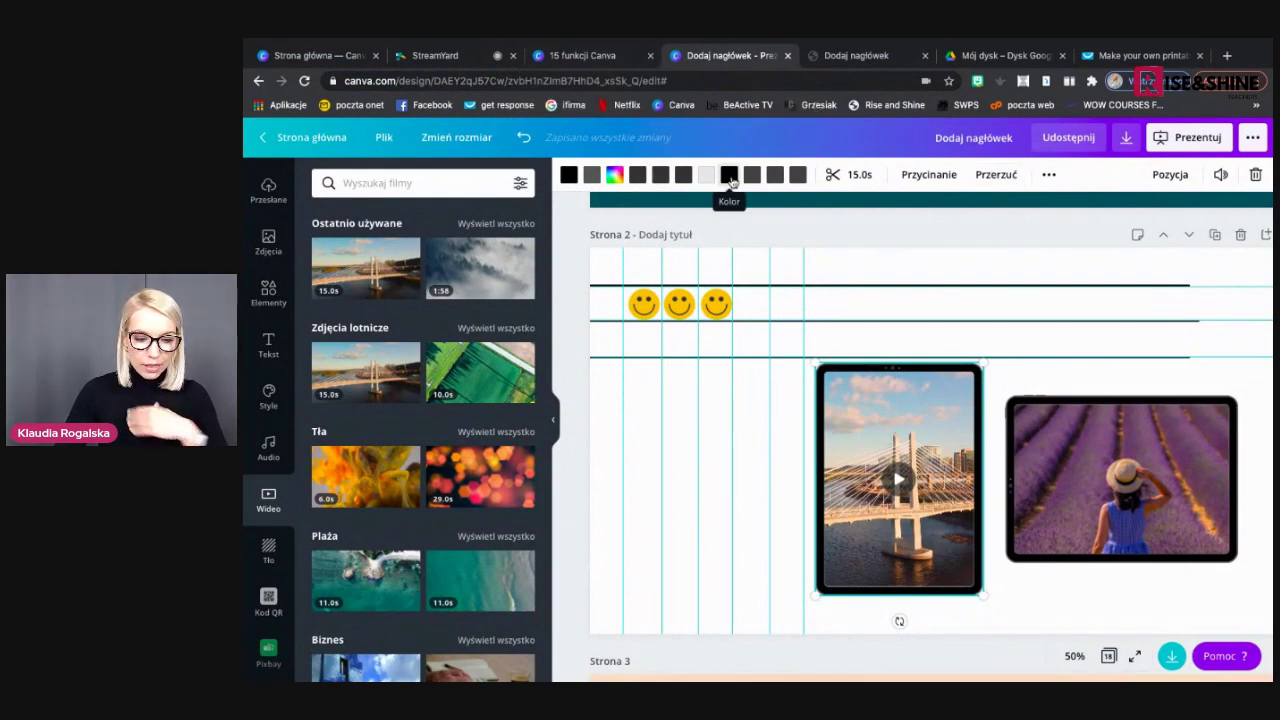
pyautogui.click(468, 142)
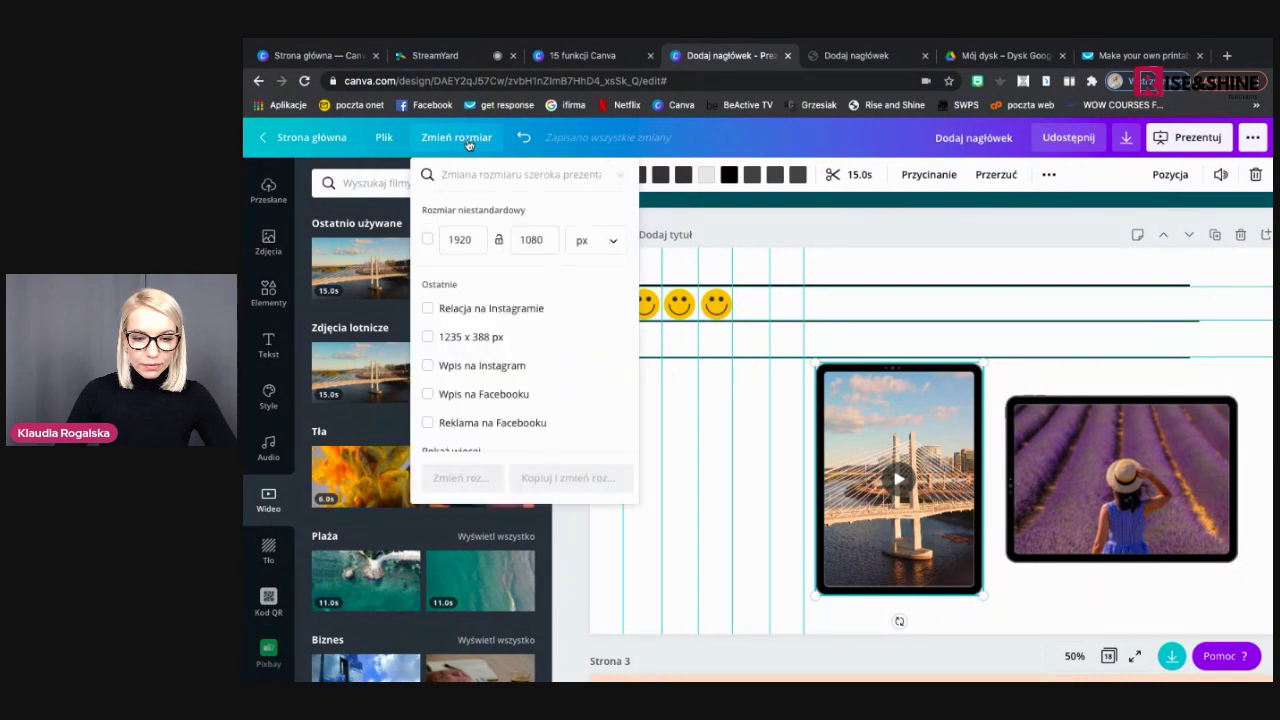
pyautogui.scroll(-1, 510, 360)
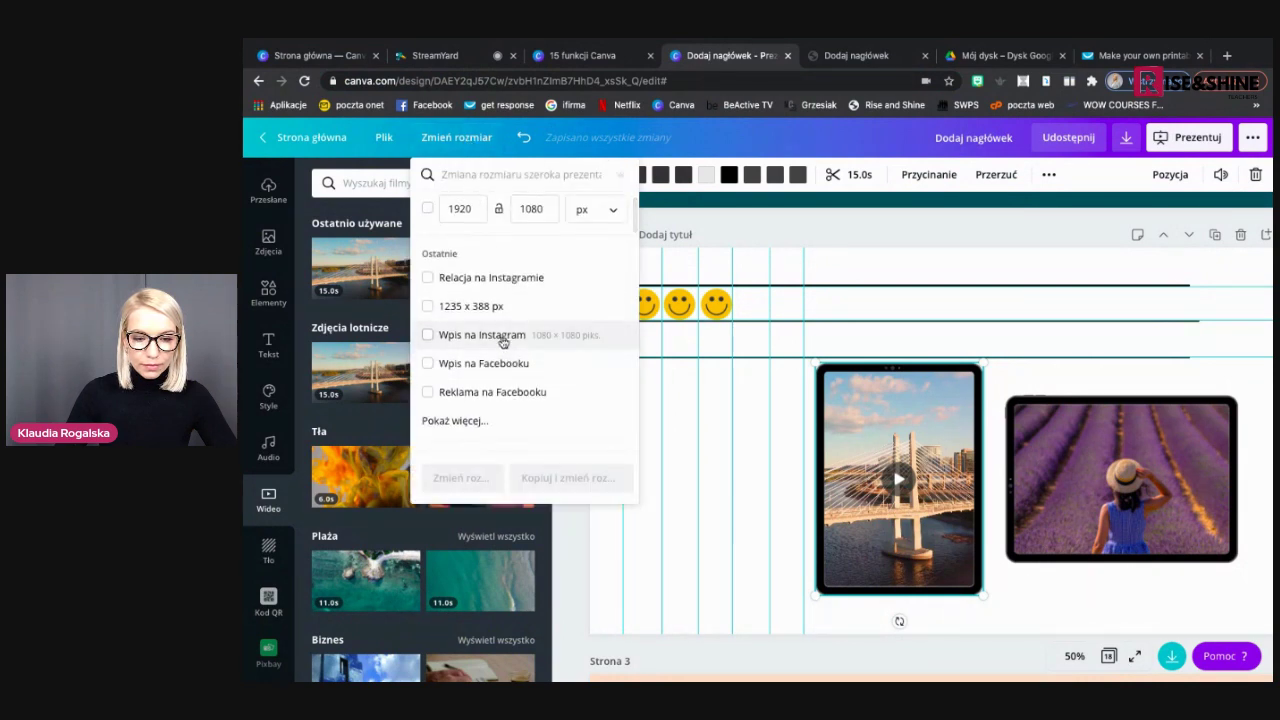
pyautogui.click(503, 340)
pyautogui.click(557, 477)
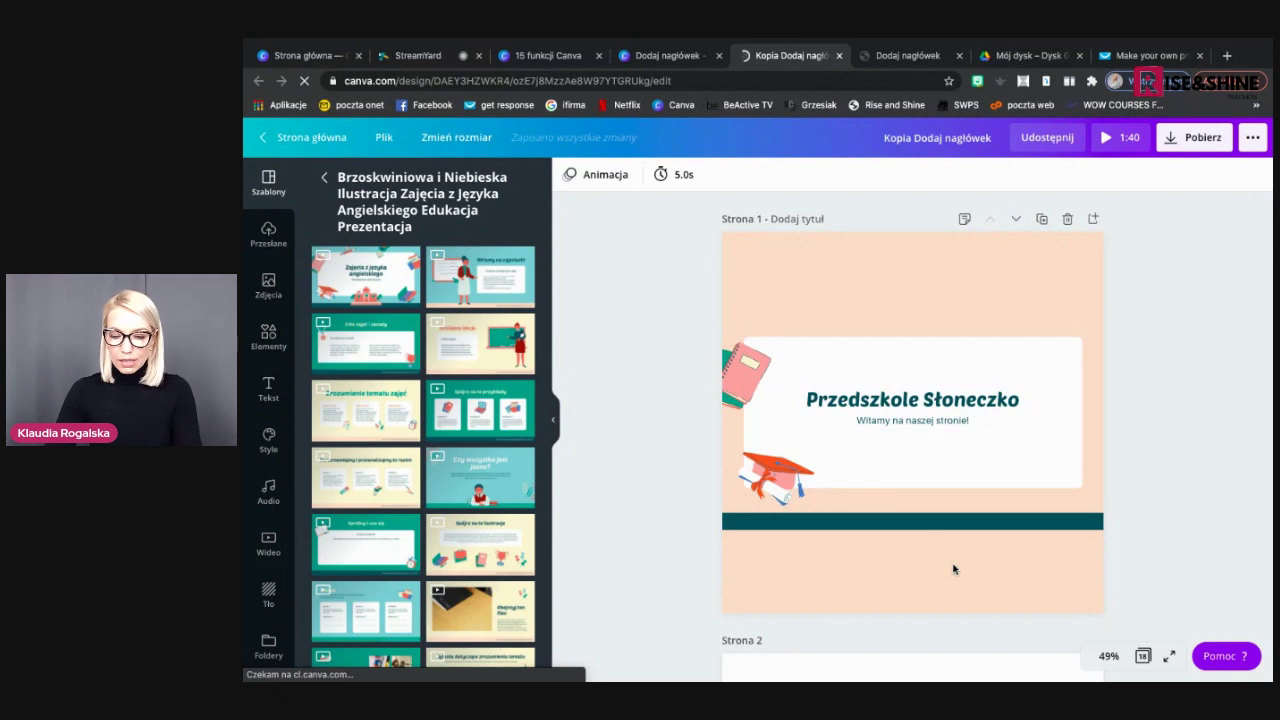
# Remove the peach background, the 'Przedszkole Słoneczko' title and the welcome subtitle from page 1
pyautogui.click(977, 477)
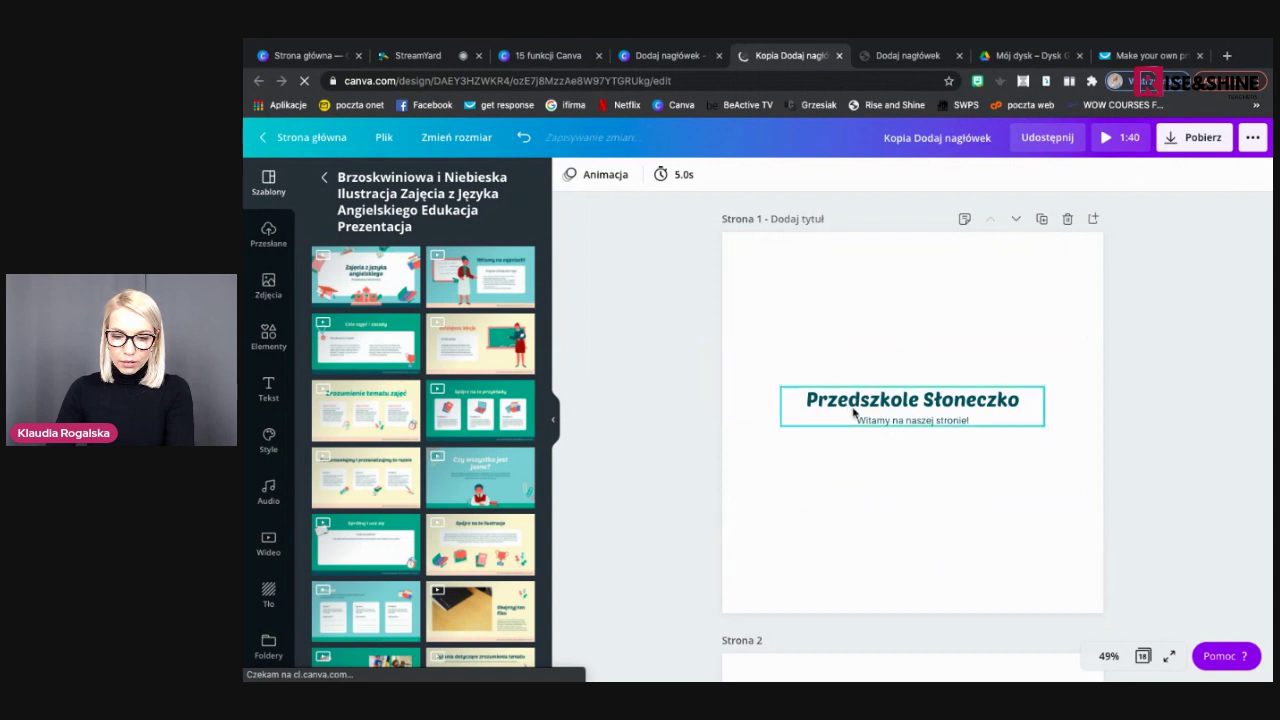
pyautogui.hotkey('ctrl', 'z')
pyautogui.hotkey('ctrl', 'z')
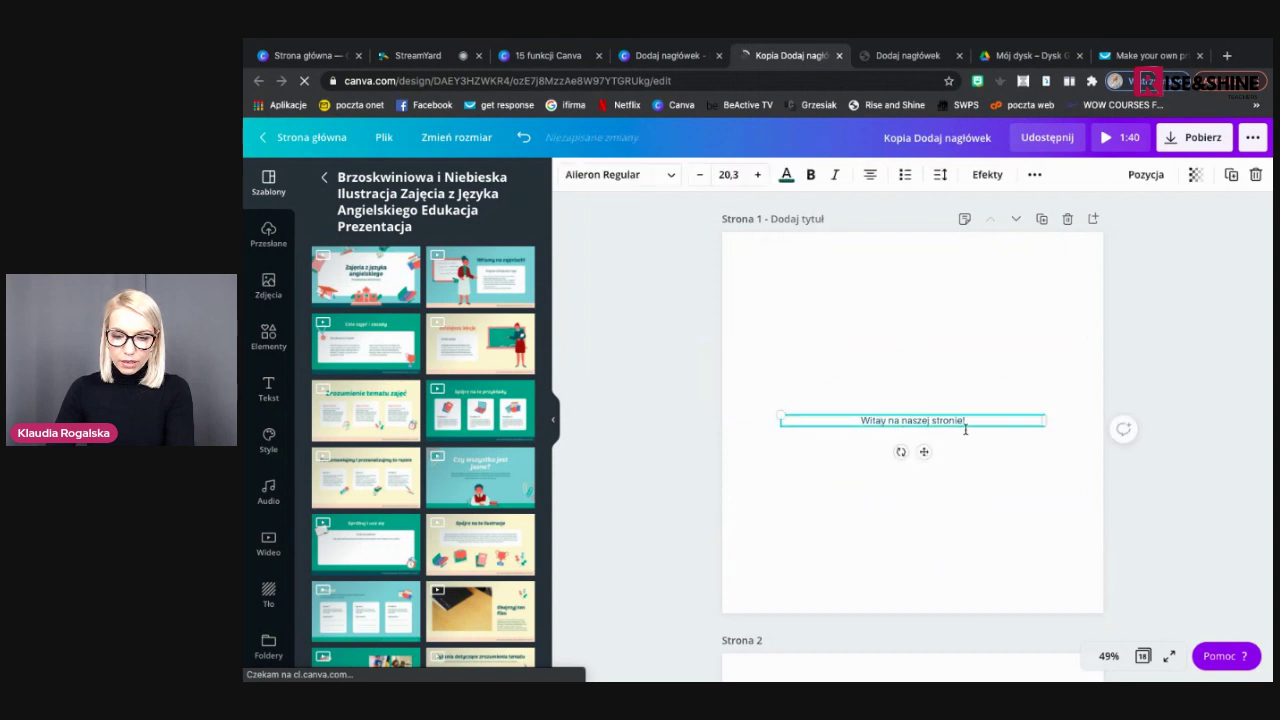
pyautogui.hotkey('ctrl', 'z')
pyautogui.hotkey('ctrl', 'z')
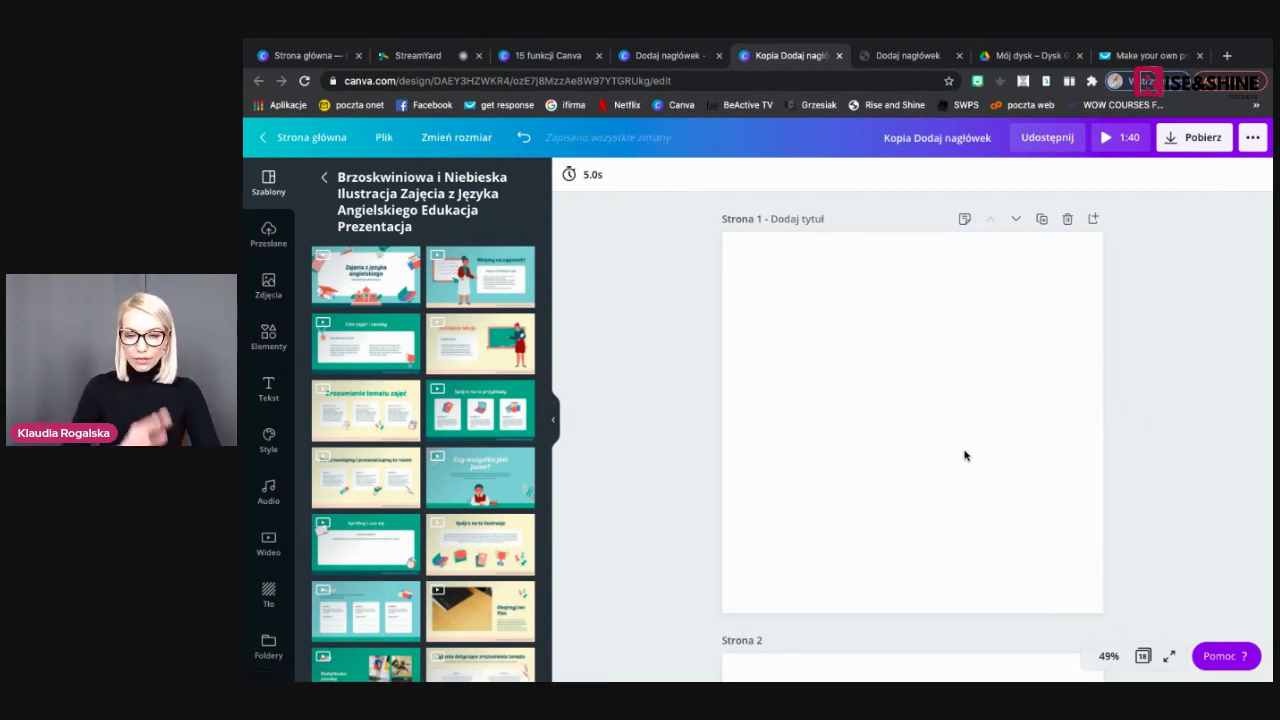
pyautogui.scroll(-2, 965, 456)
# Delete every page after page 1, including the Arkusz, video and Podsumowanie dzisiejszych zajęć pages
pyautogui.click(1066, 474)
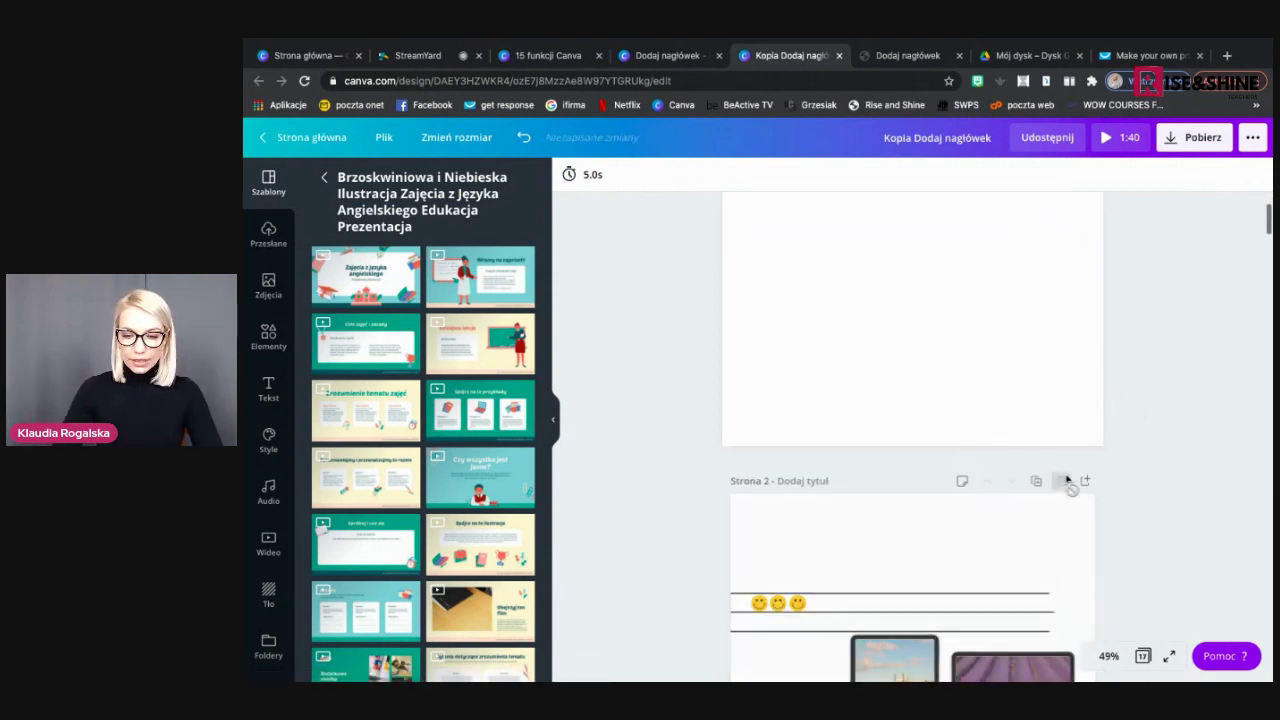
pyautogui.click(1066, 476)
pyautogui.click(1066, 476)
pyautogui.click(1066, 476)
pyautogui.click(1067, 476)
pyautogui.click(1067, 476)
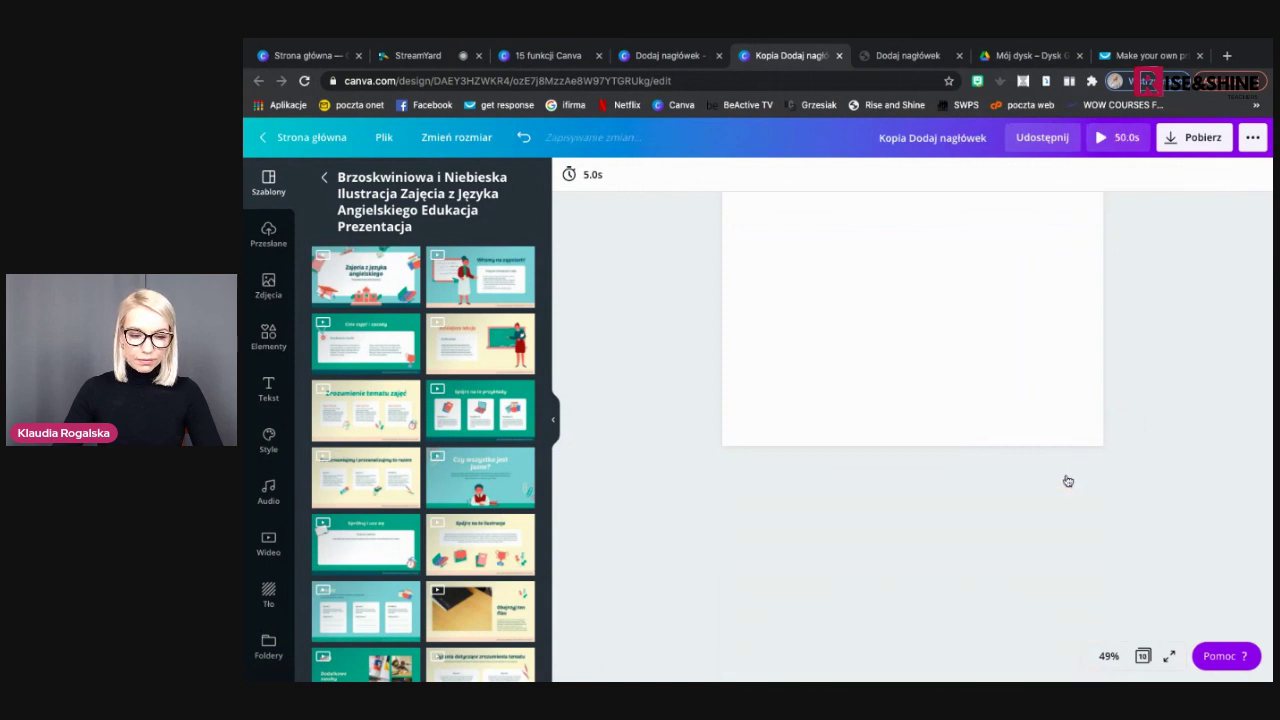
pyautogui.click(1067, 476)
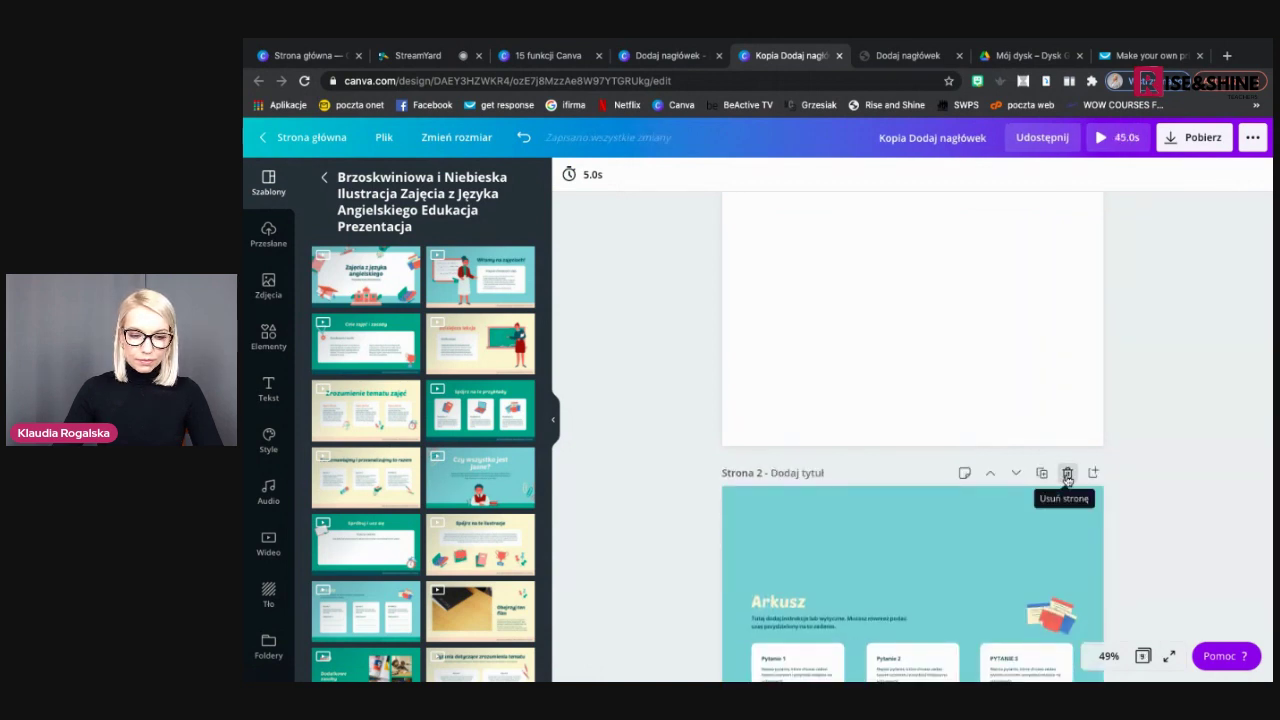
pyautogui.click(1067, 476)
pyautogui.click(1067, 476)
pyautogui.click(1067, 476)
pyautogui.click(1067, 476)
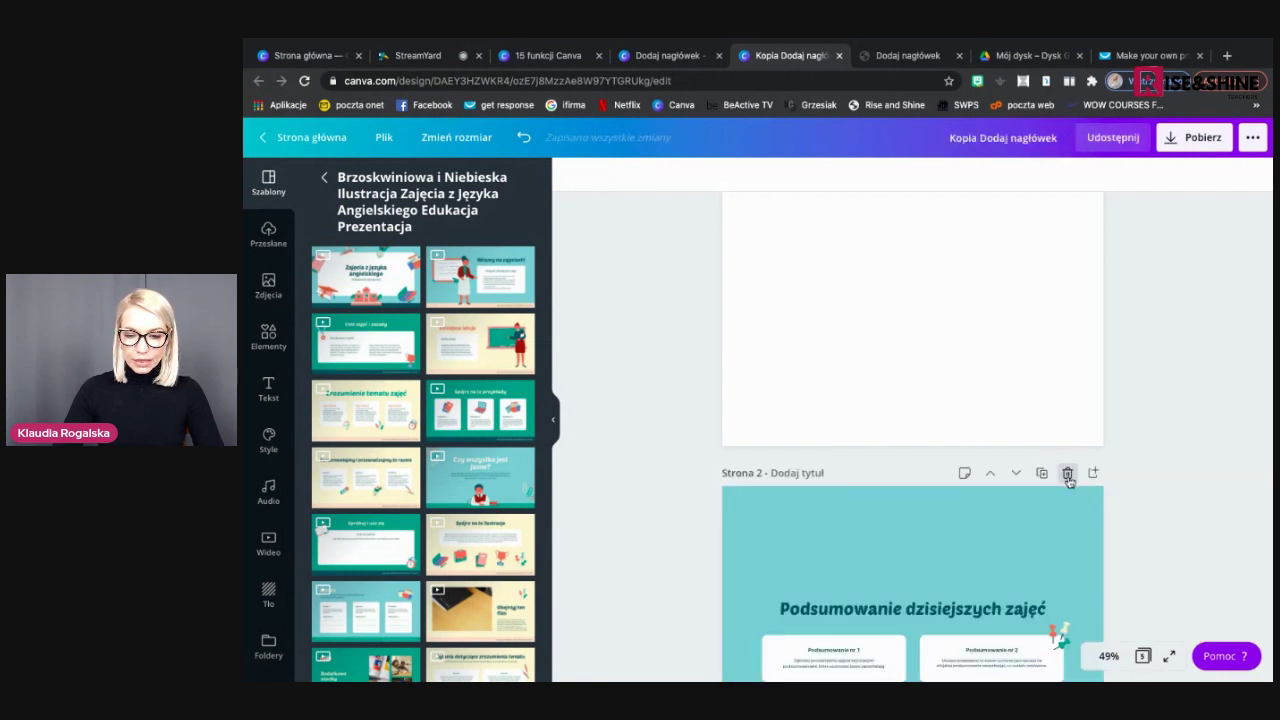
pyautogui.click(1067, 476)
pyautogui.click(1067, 476)
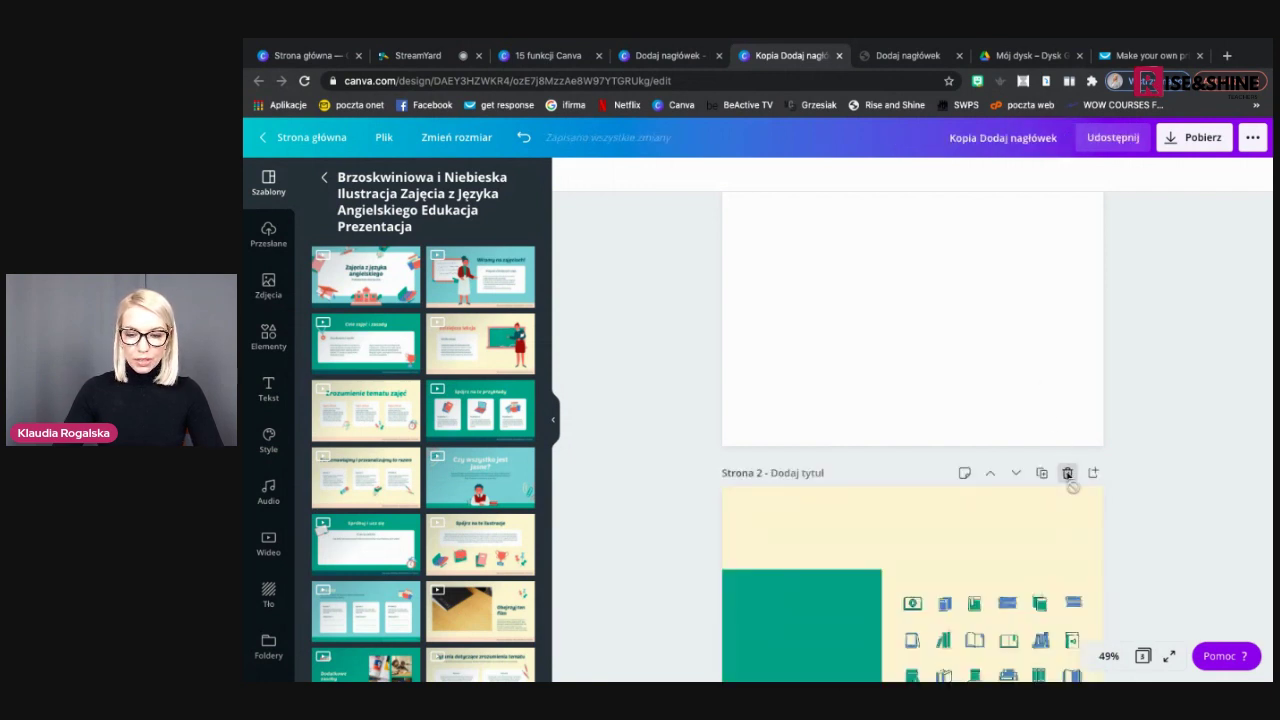
pyautogui.click(1067, 476)
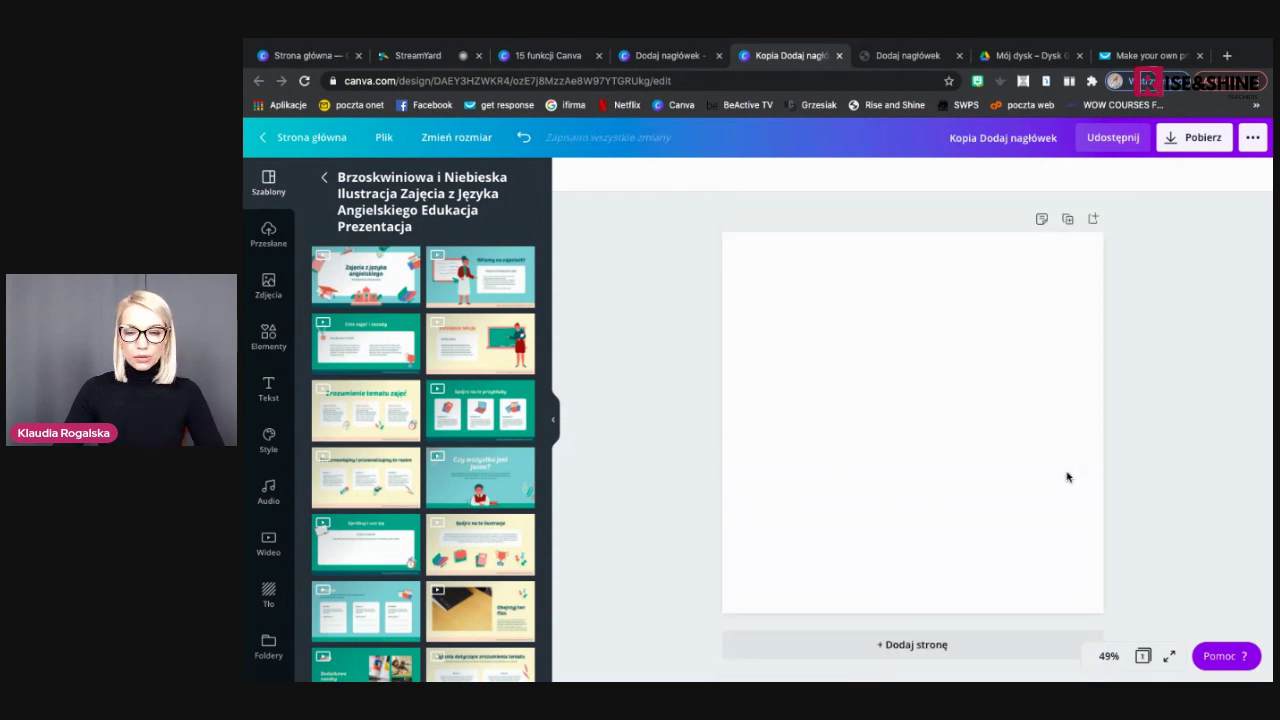
# Duplicate the blank page twice, then delete the surplus third page
pyautogui.click(1069, 221)
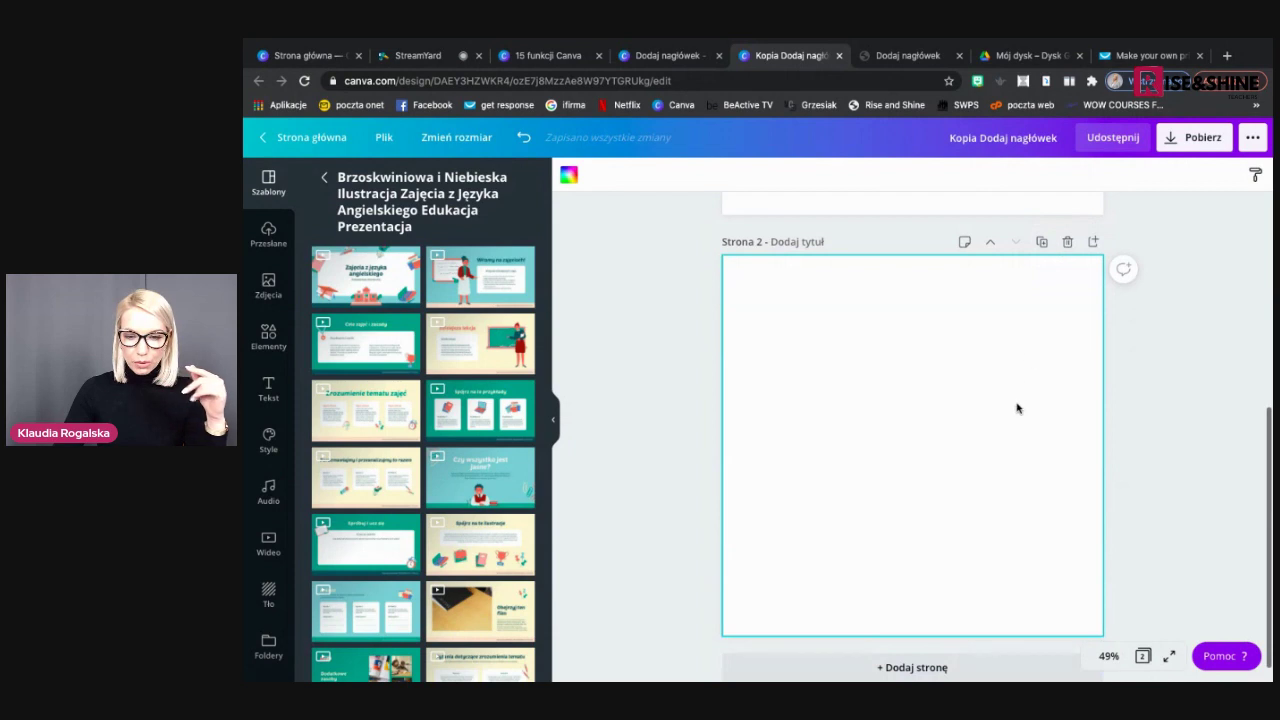
pyautogui.click(1041, 271)
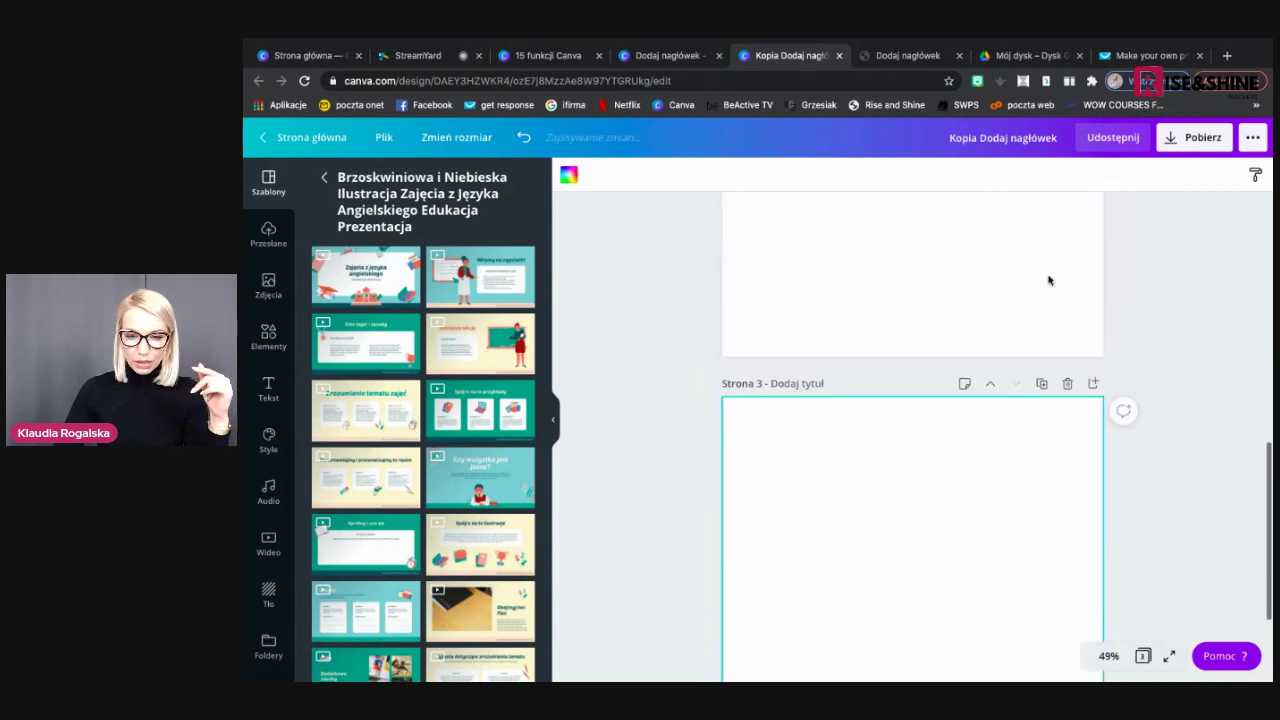
pyautogui.scroll(2, 1048, 280)
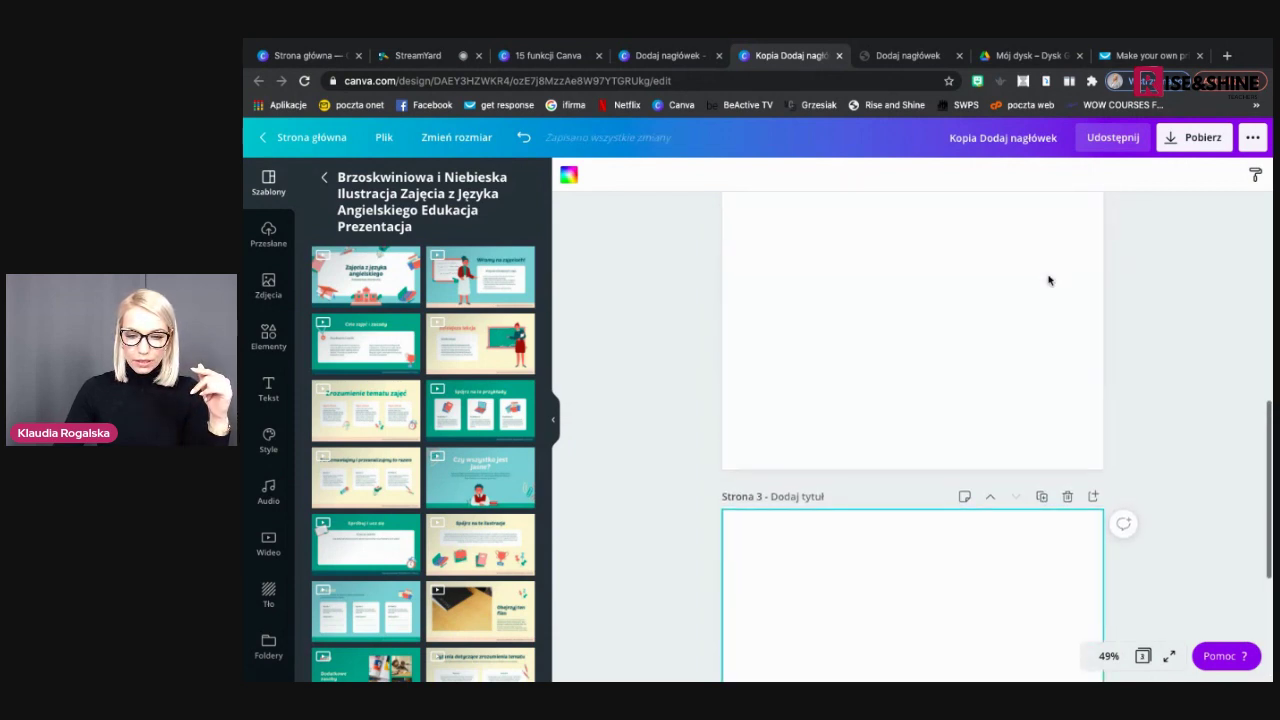
pyautogui.click(1068, 494)
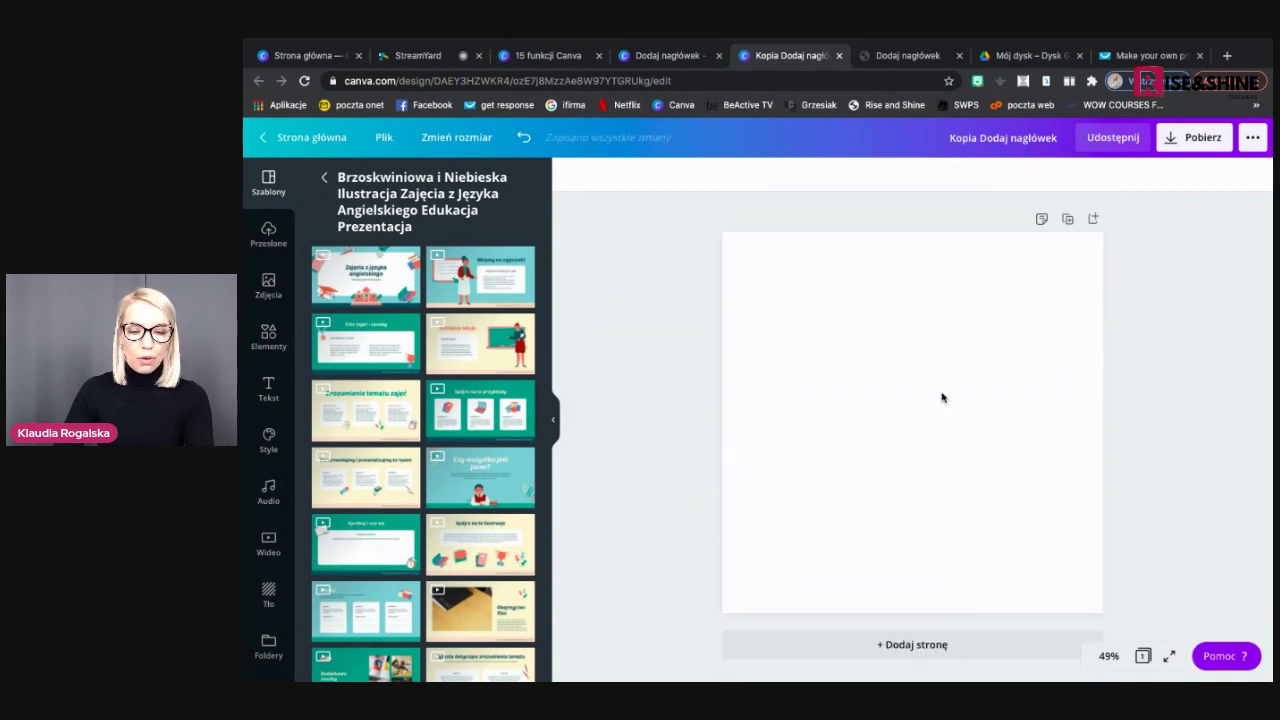
# Search photos for 'biurko' and place the laptop-and-pink-flowers desk photo at the page's top edge
pyautogui.click(268, 285)
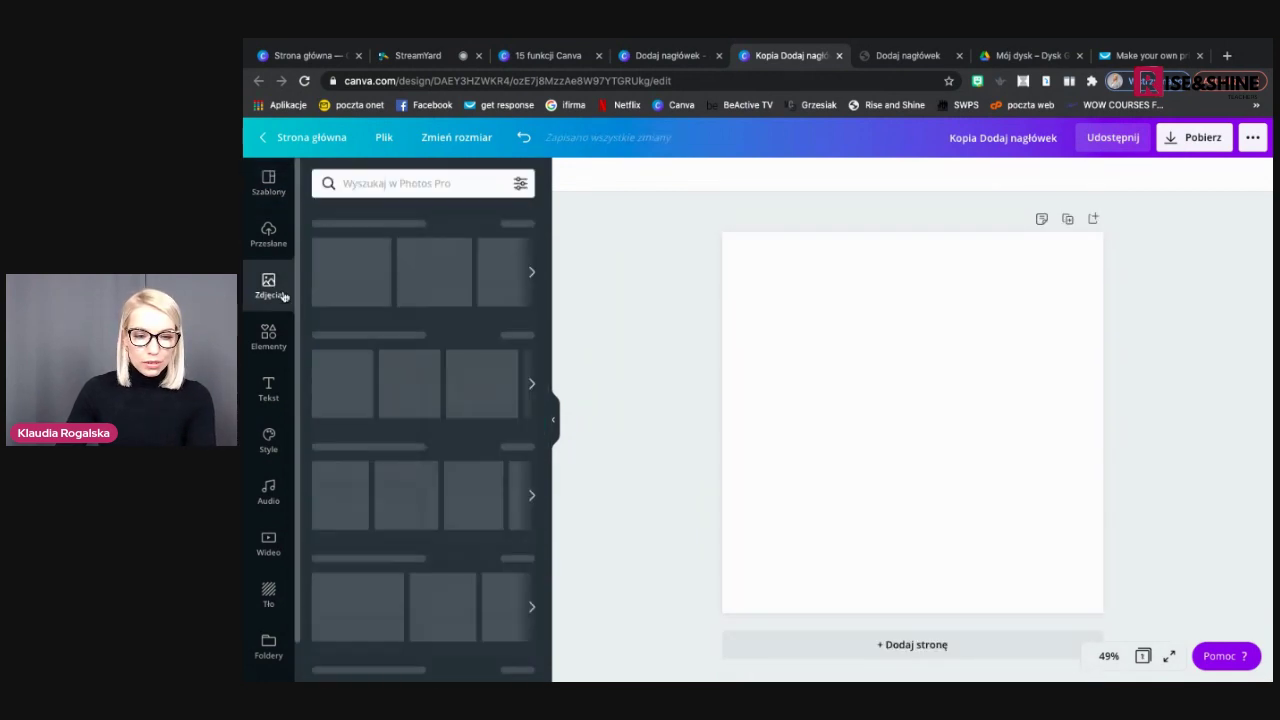
pyautogui.click(411, 181)
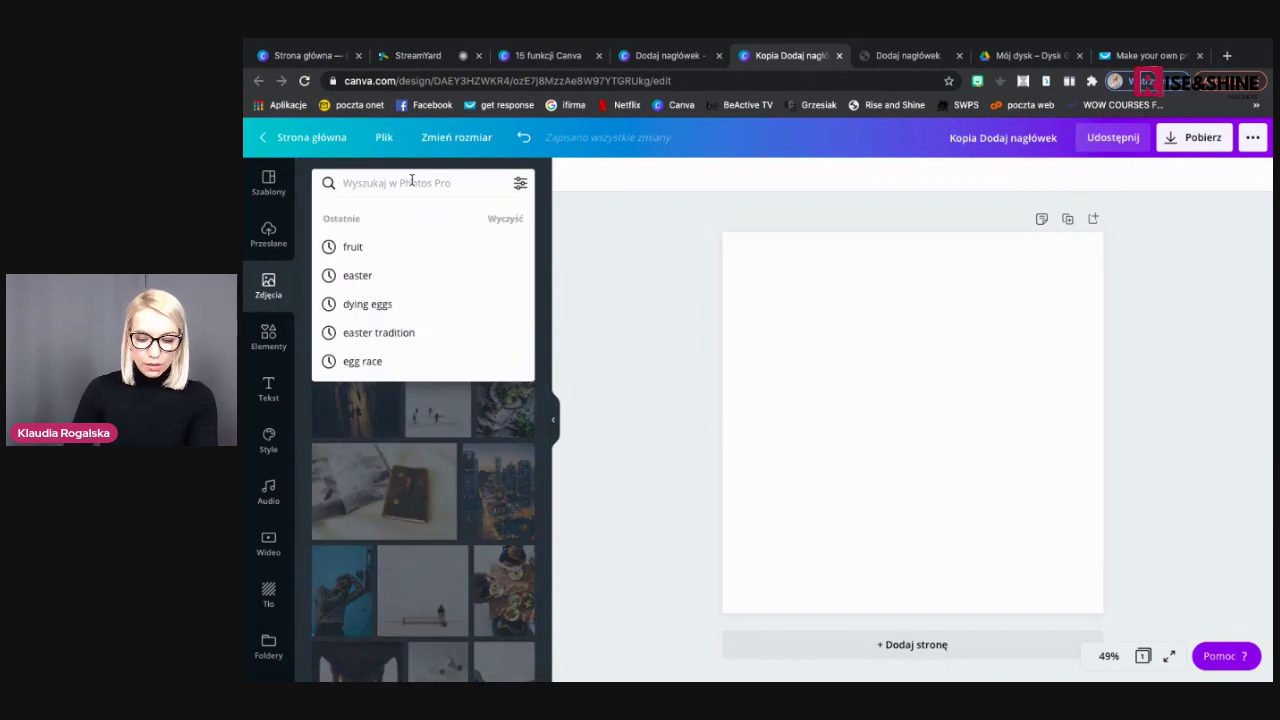
pyautogui.write('biurko')
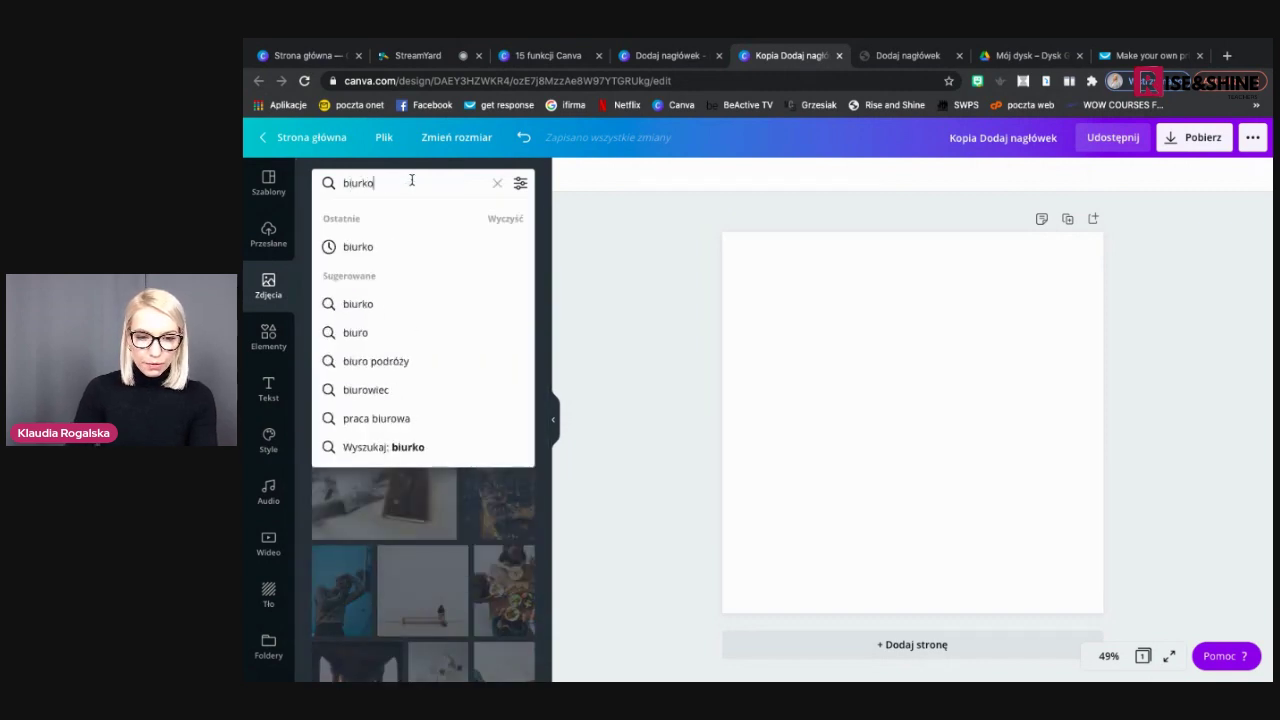
pyautogui.press('Return')
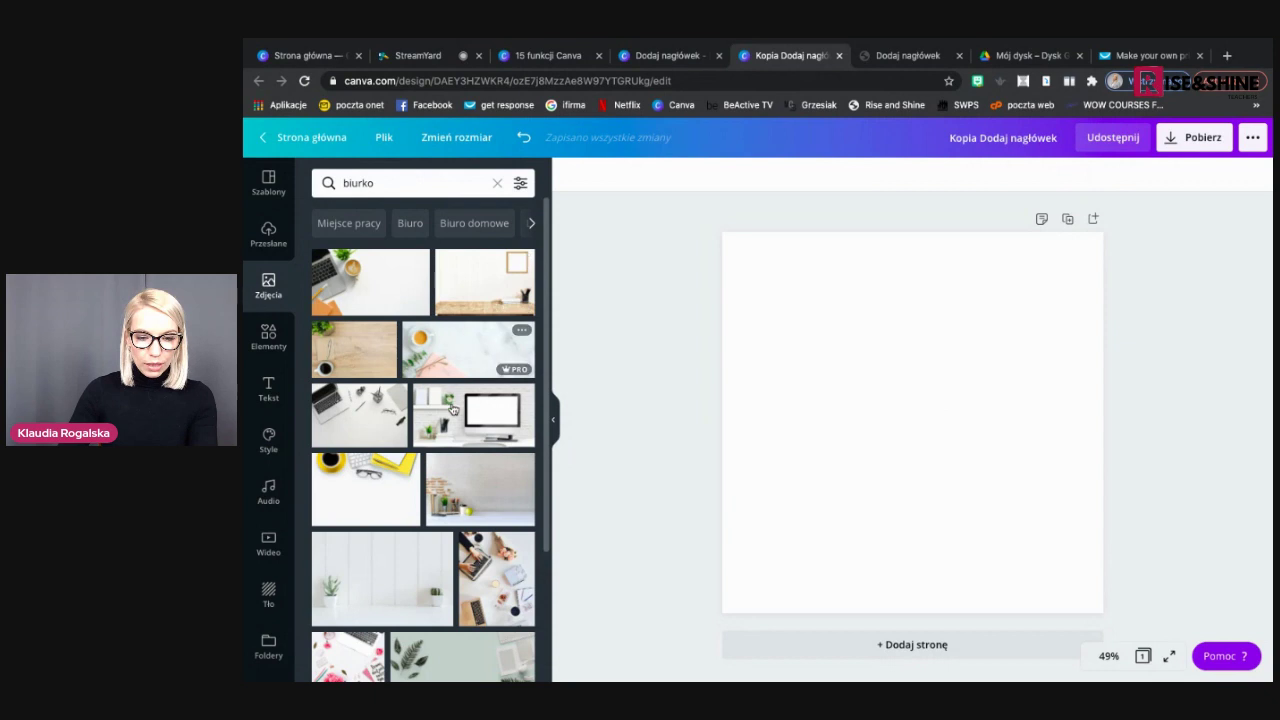
pyautogui.scroll(-2, 453, 409)
pyautogui.scroll(-2, 453, 409)
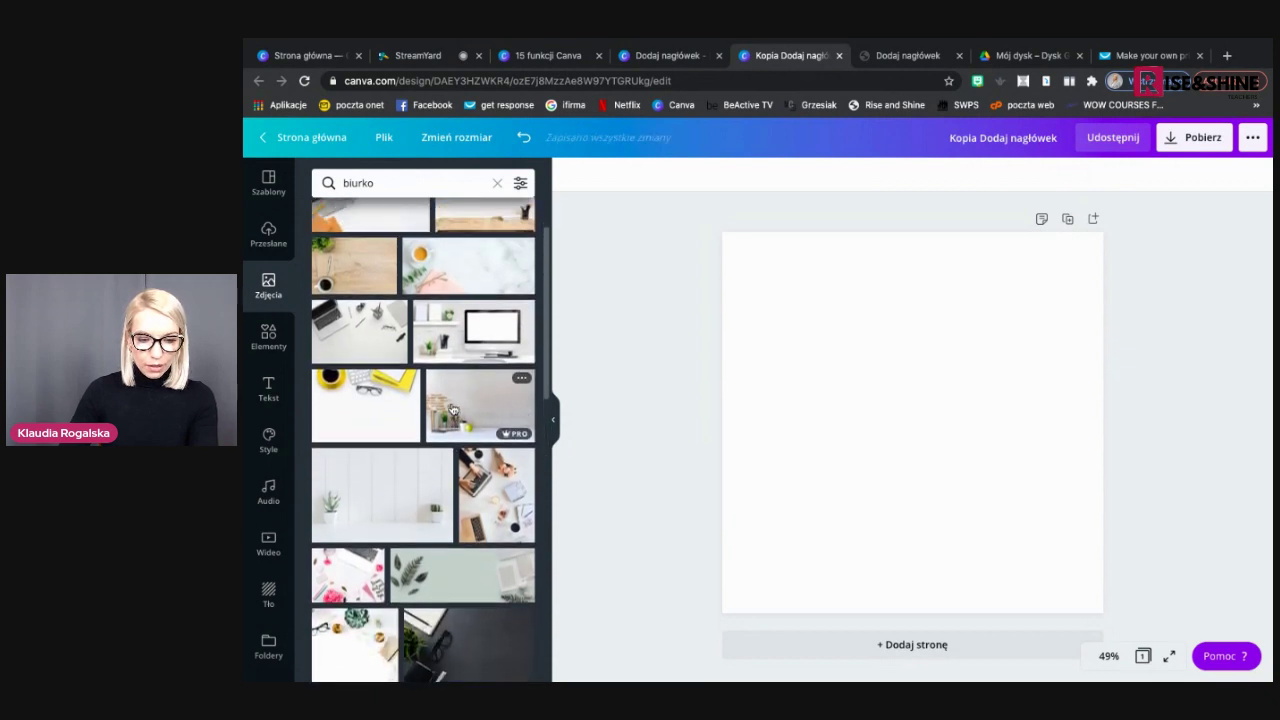
pyautogui.click(348, 585)
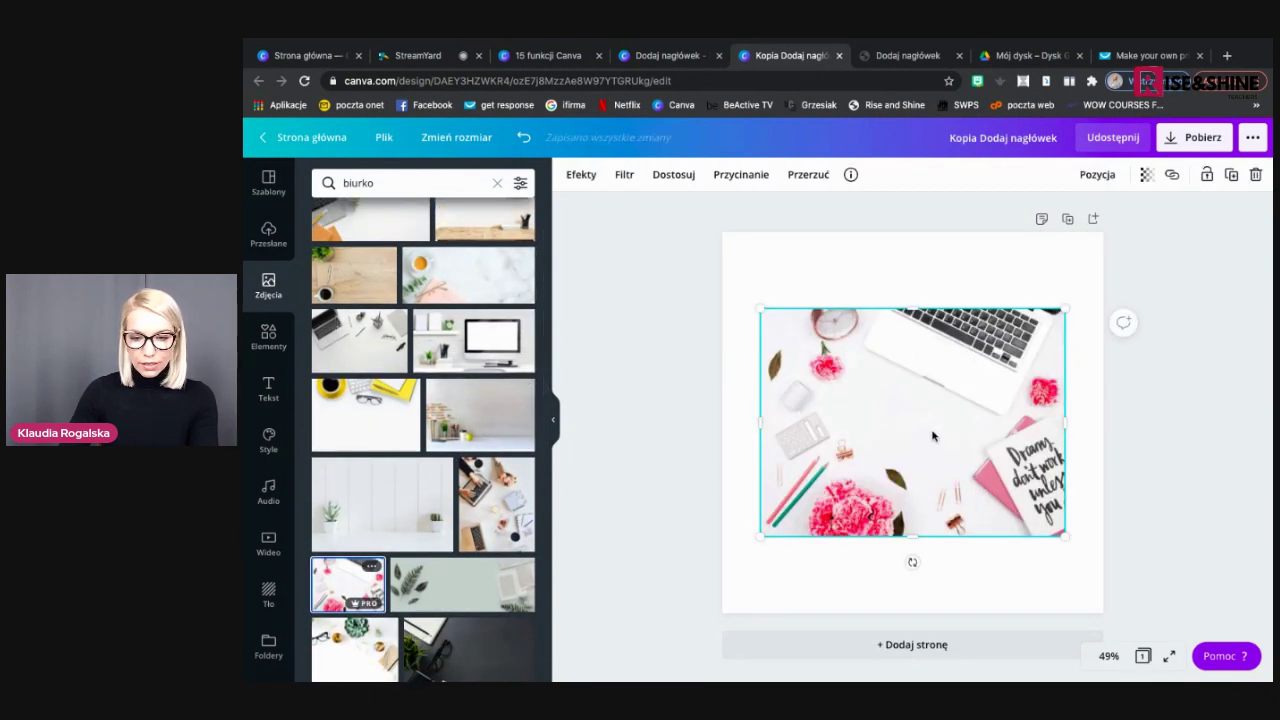
pyautogui.moveTo(897, 385); pyautogui.dragTo(883, 360)
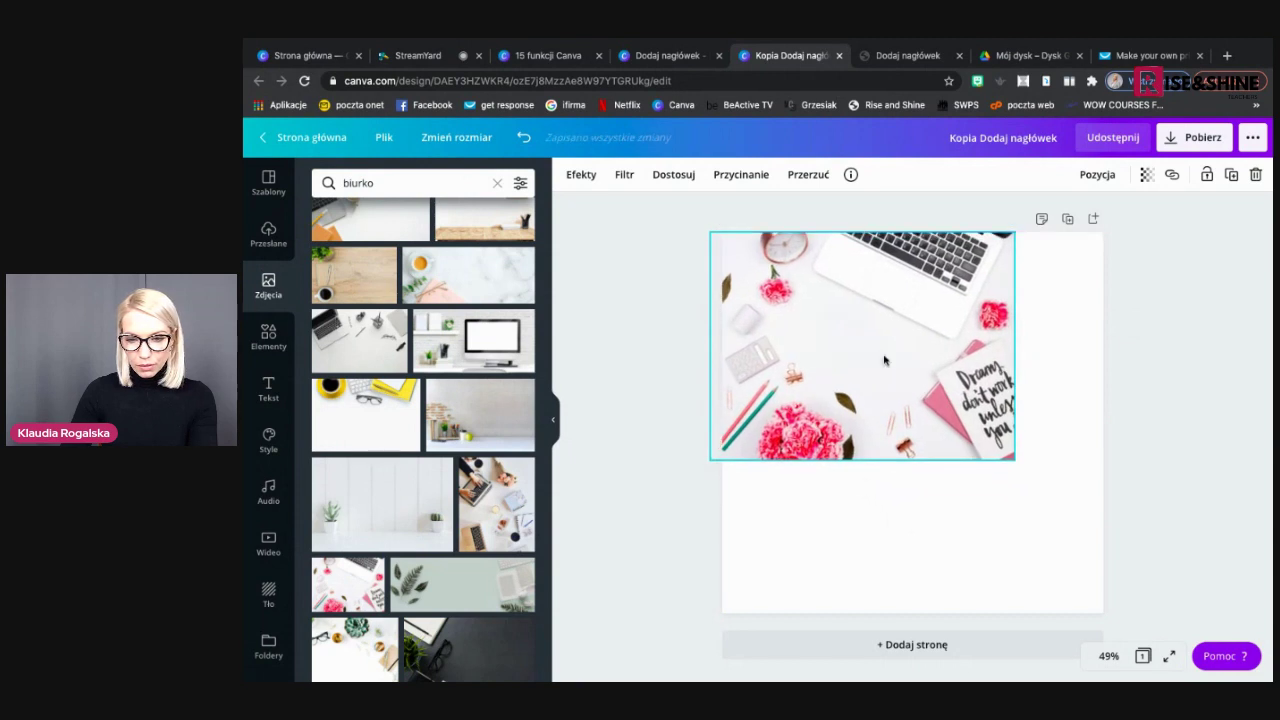
# Stretch the desk photo to cover the whole page and lower its transparency to a pale background
pyautogui.moveTo(1064, 483); pyautogui.dragTo(1111, 526)
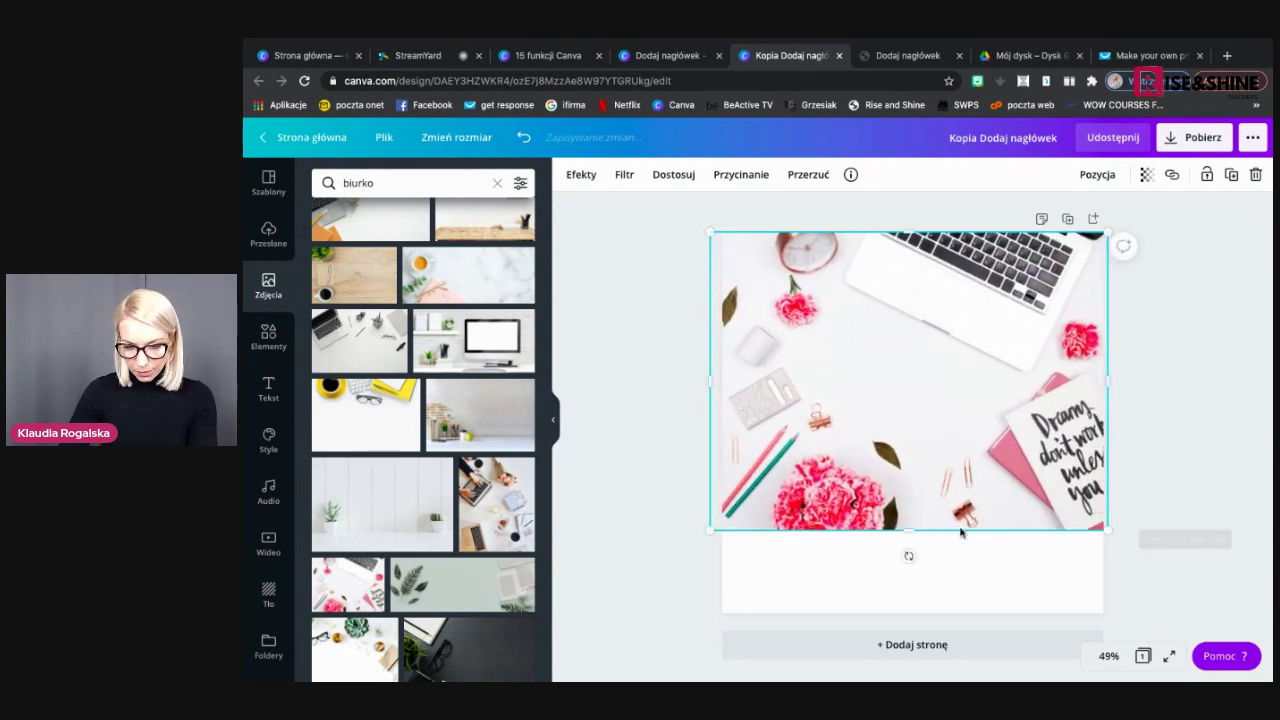
pyautogui.moveTo(906, 527); pyautogui.dragTo(913, 612)
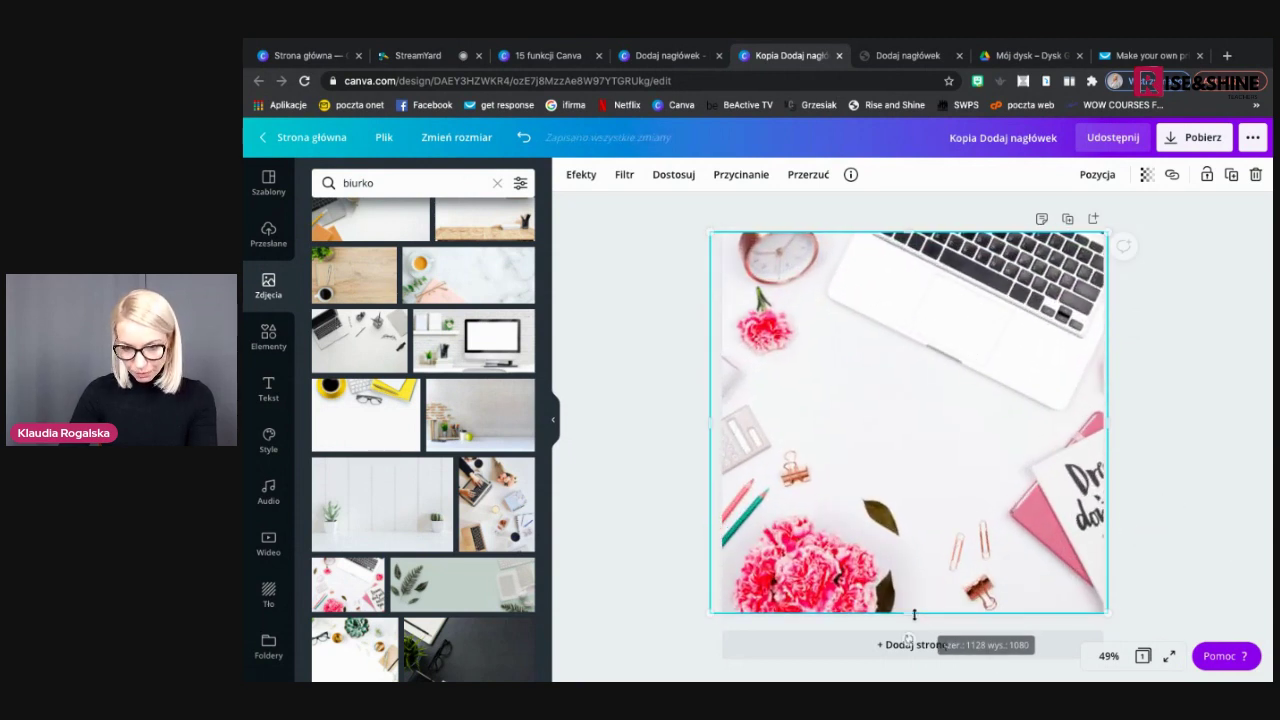
pyautogui.click(1188, 423)
pyautogui.click(1017, 441)
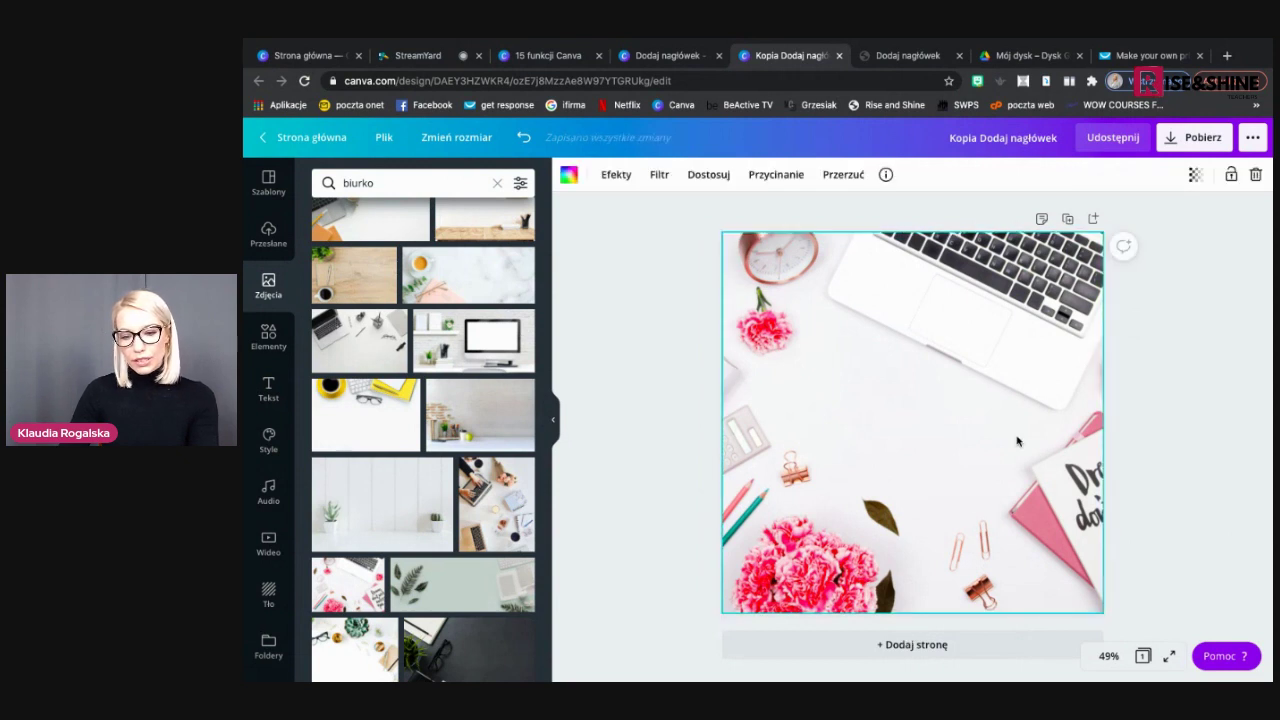
pyautogui.click(1197, 175)
pyautogui.moveTo(1145, 223); pyautogui.dragTo(1104, 227)
pyautogui.click(1156, 326)
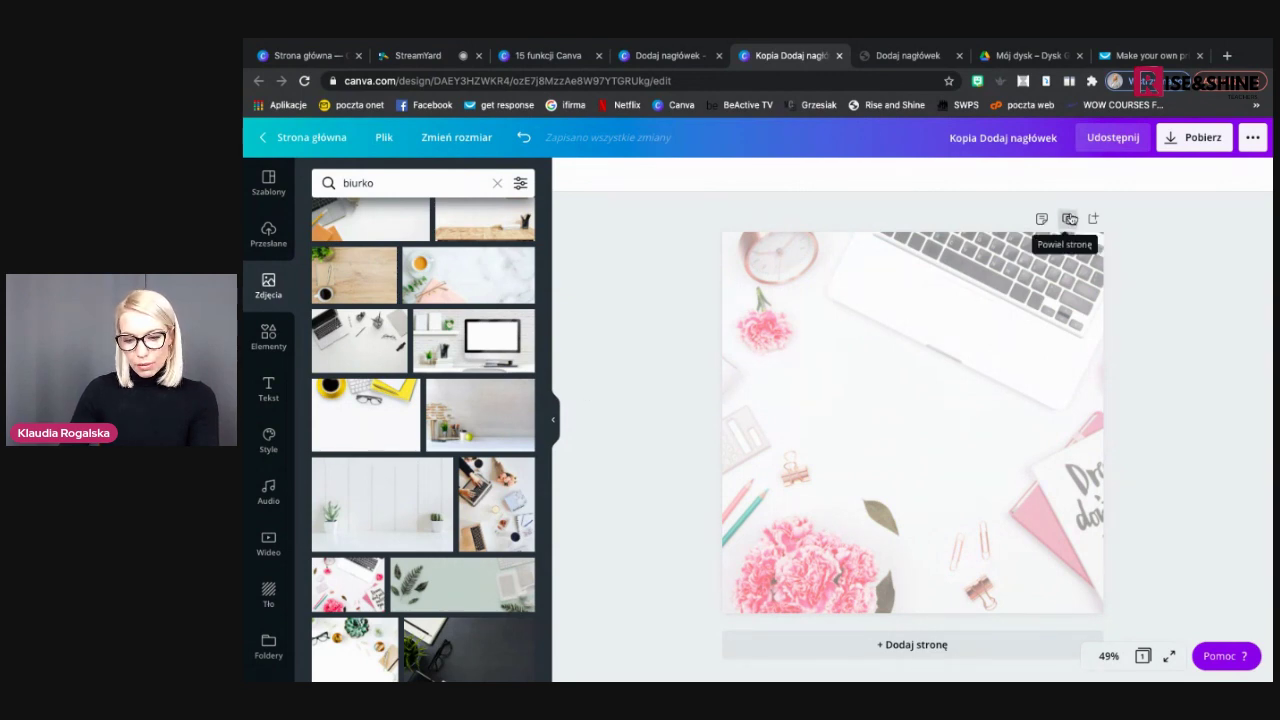
# Duplicate the faded photo page three times so the design has four pages
pyautogui.click(1069, 218)
pyautogui.click(1041, 242)
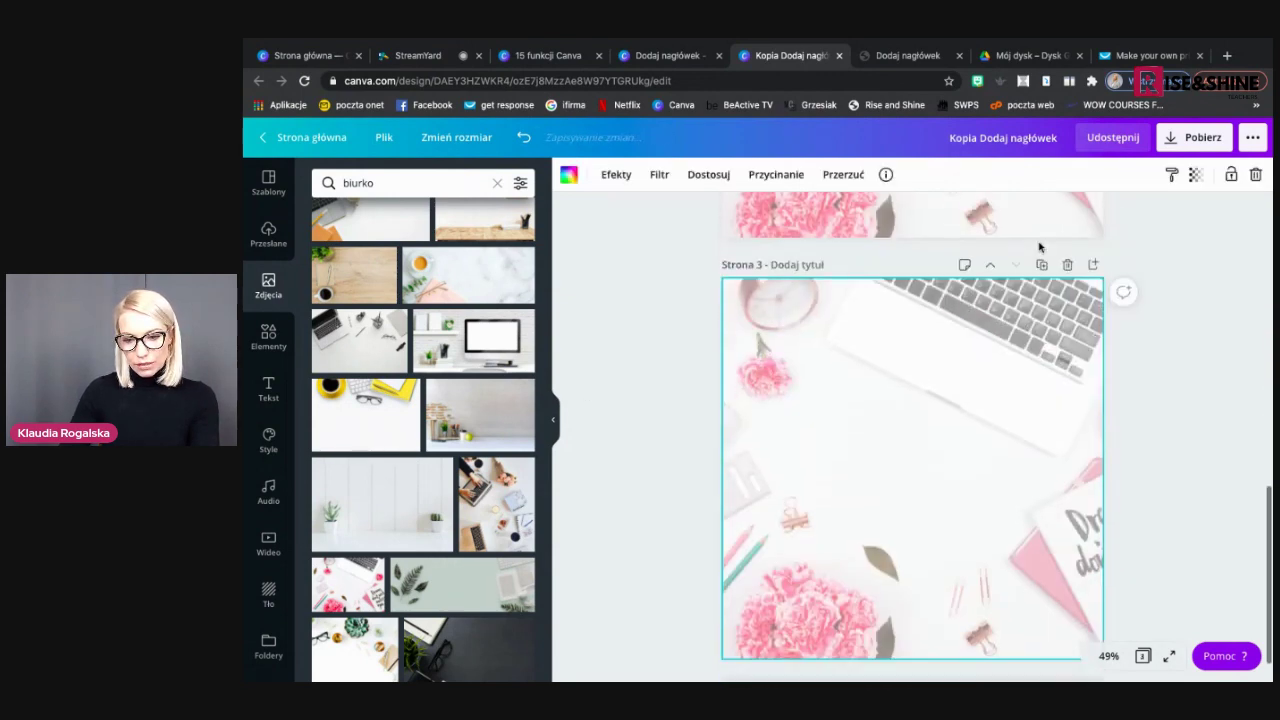
pyautogui.click(1041, 265)
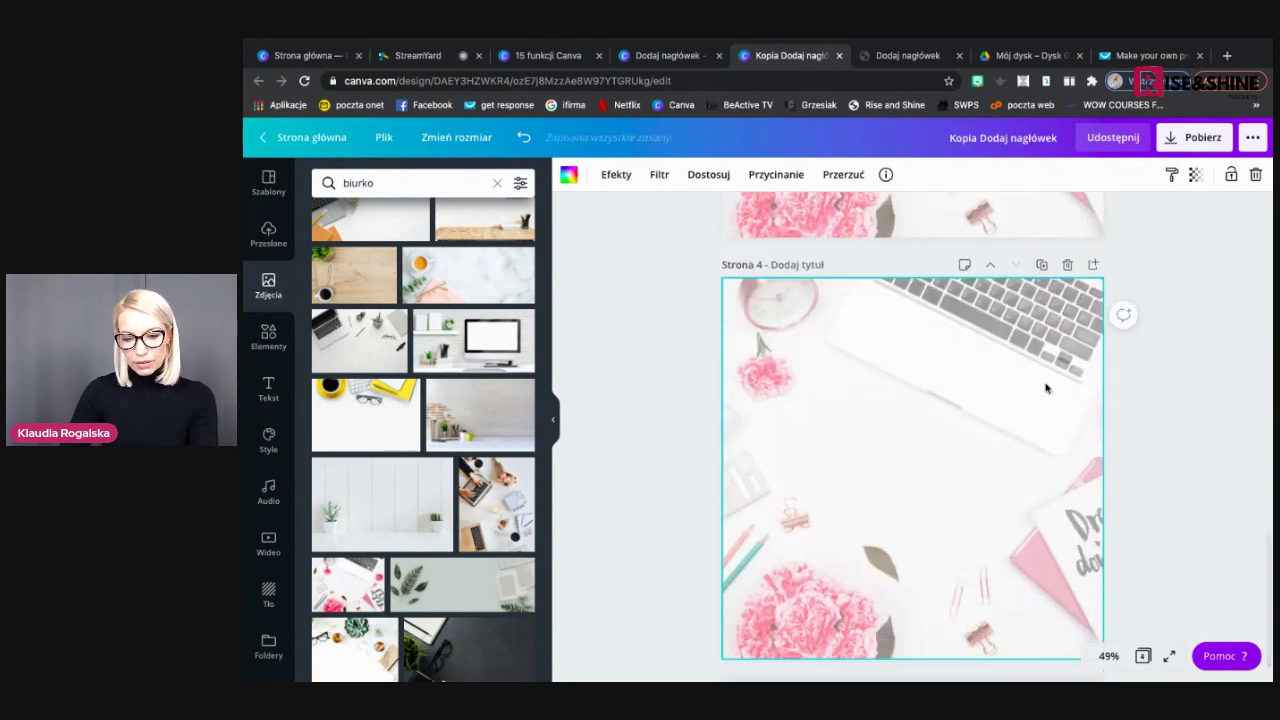
pyautogui.scroll(4, 1046, 388)
pyautogui.scroll(4, 1046, 388)
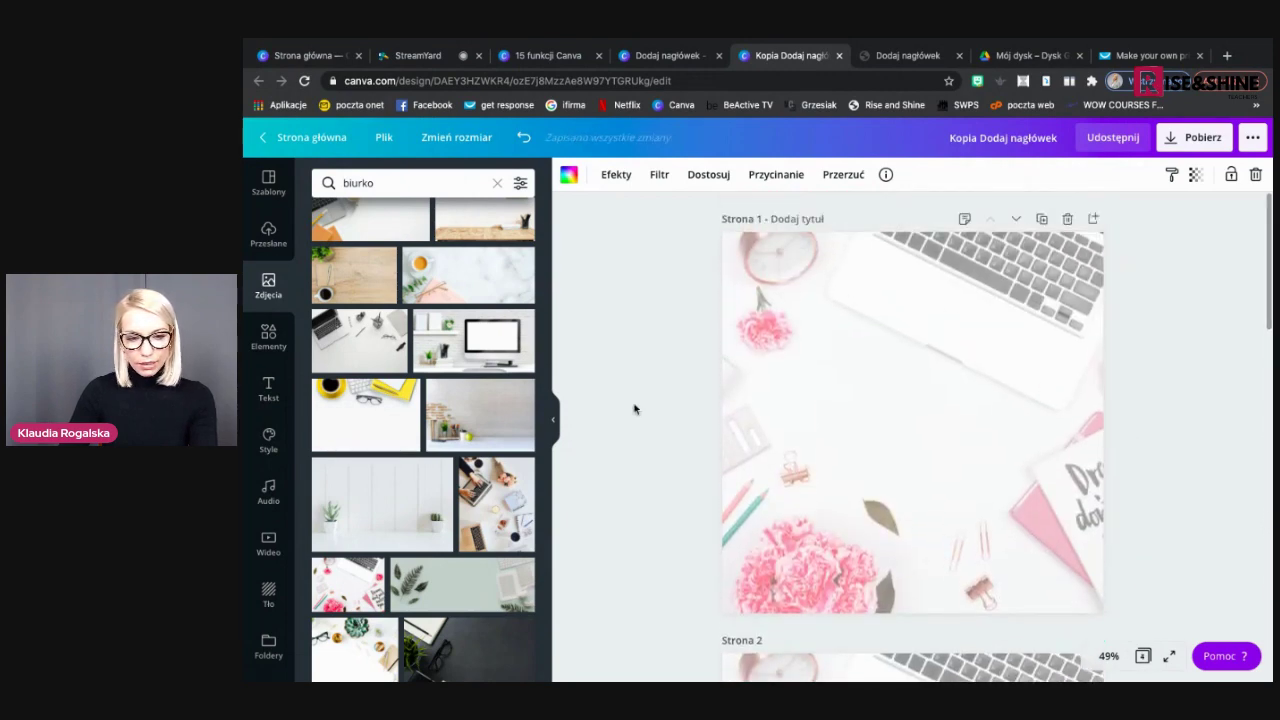
pyautogui.click(266, 340)
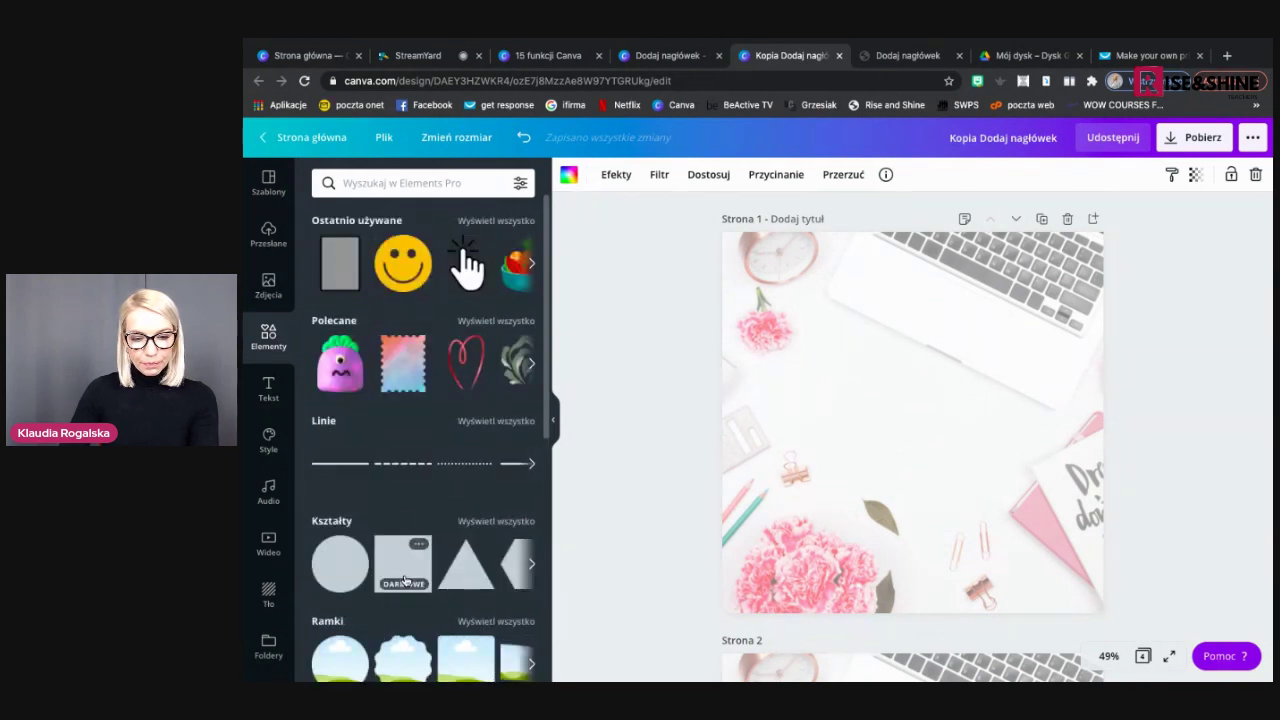
# Turn a square shape into a full-width peach band across page 1, then add a heading
pyautogui.click(404, 576)
pyautogui.moveTo(906, 512); pyautogui.dragTo(849, 342)
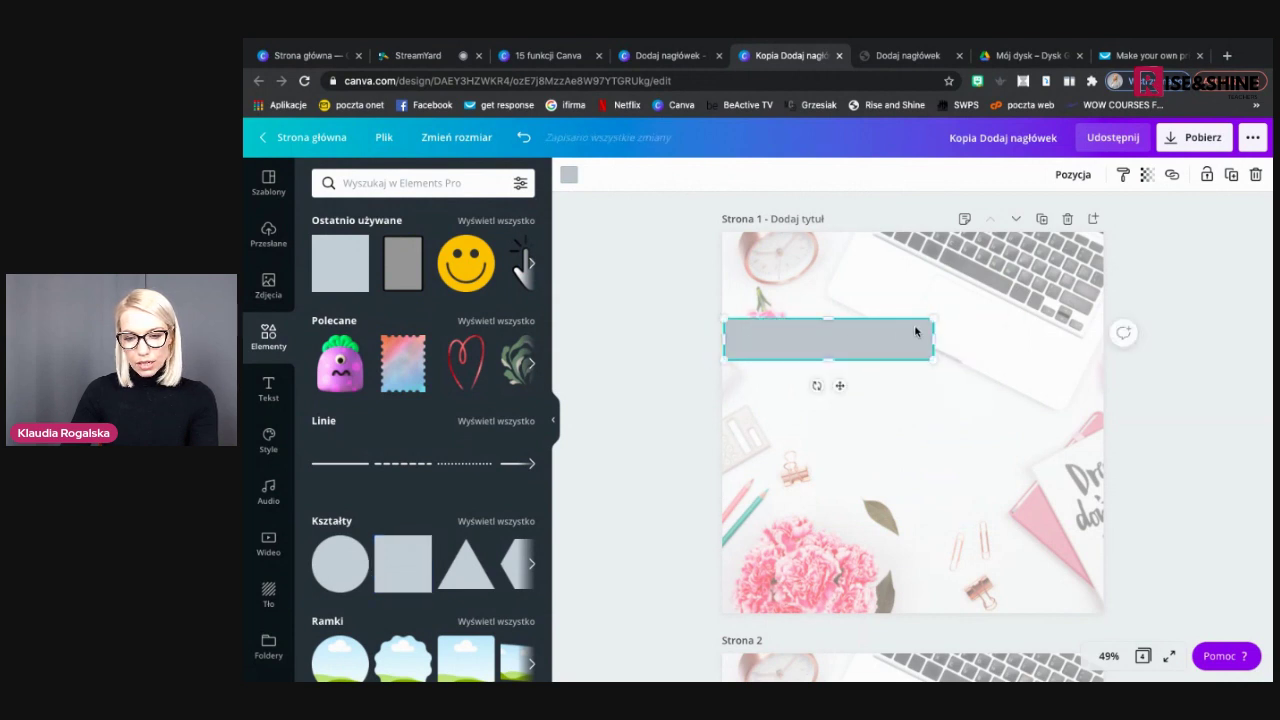
pyautogui.moveTo(997, 327); pyautogui.dragTo(1103, 322)
pyautogui.moveTo(717, 339); pyautogui.dragTo(717, 340)
pyautogui.moveTo(906, 352); pyautogui.dragTo(906, 367)
pyautogui.click(569, 177)
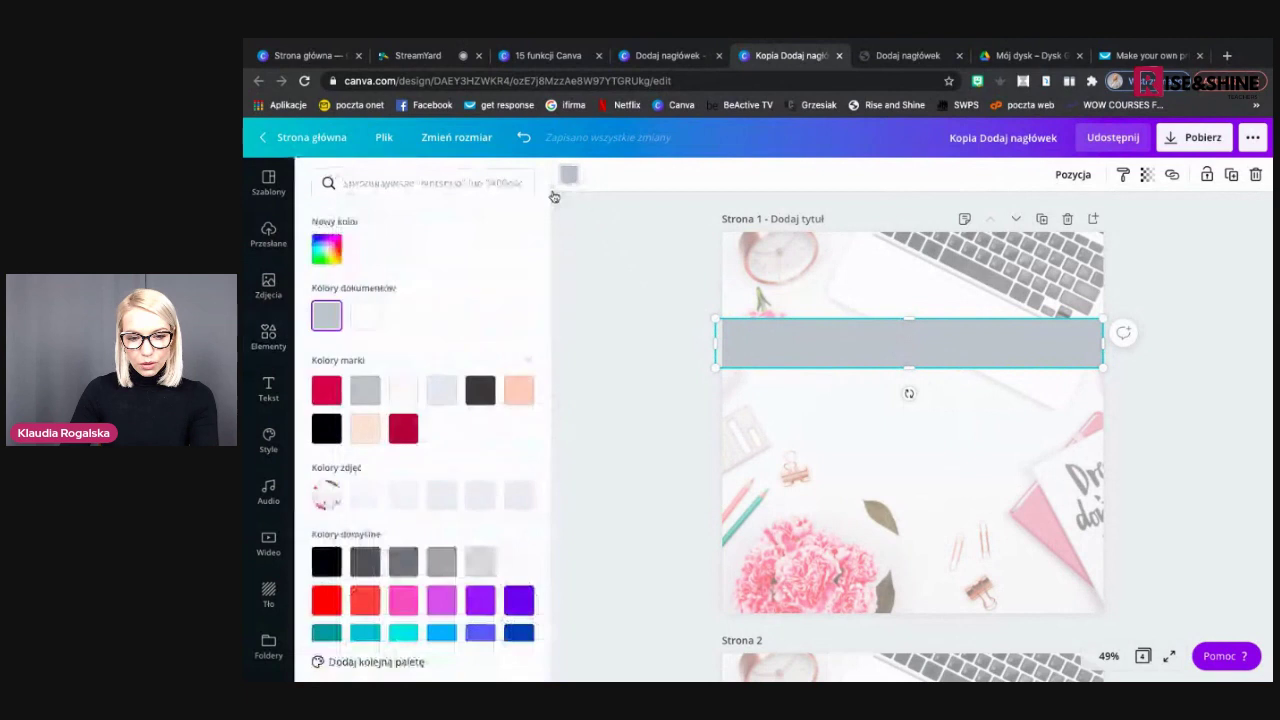
pyautogui.click(518, 390)
pyautogui.press('Escape')
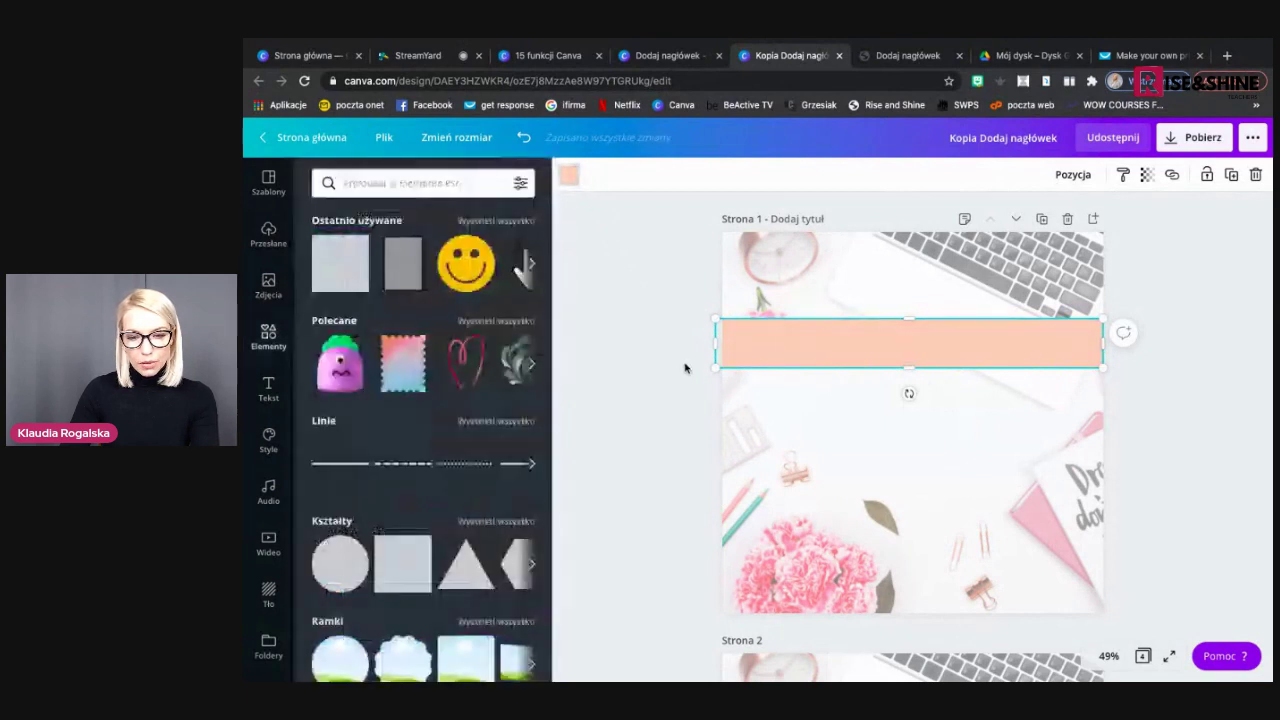
pyautogui.click(684, 367)
pyautogui.click(268, 389)
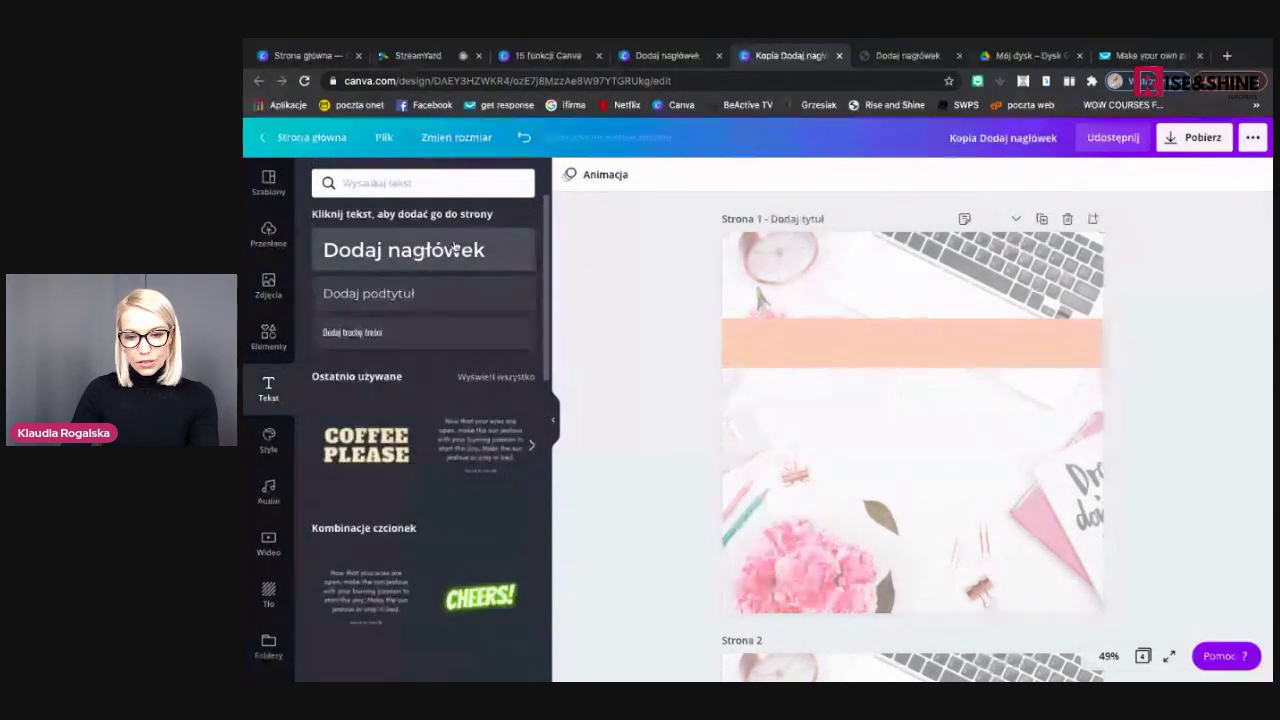
pyautogui.click(455, 251)
# Move the heading onto the peach band and type 'Jak wyciać tło ze zdjęcia?'
pyautogui.moveTo(929, 391); pyautogui.dragTo(929, 308)
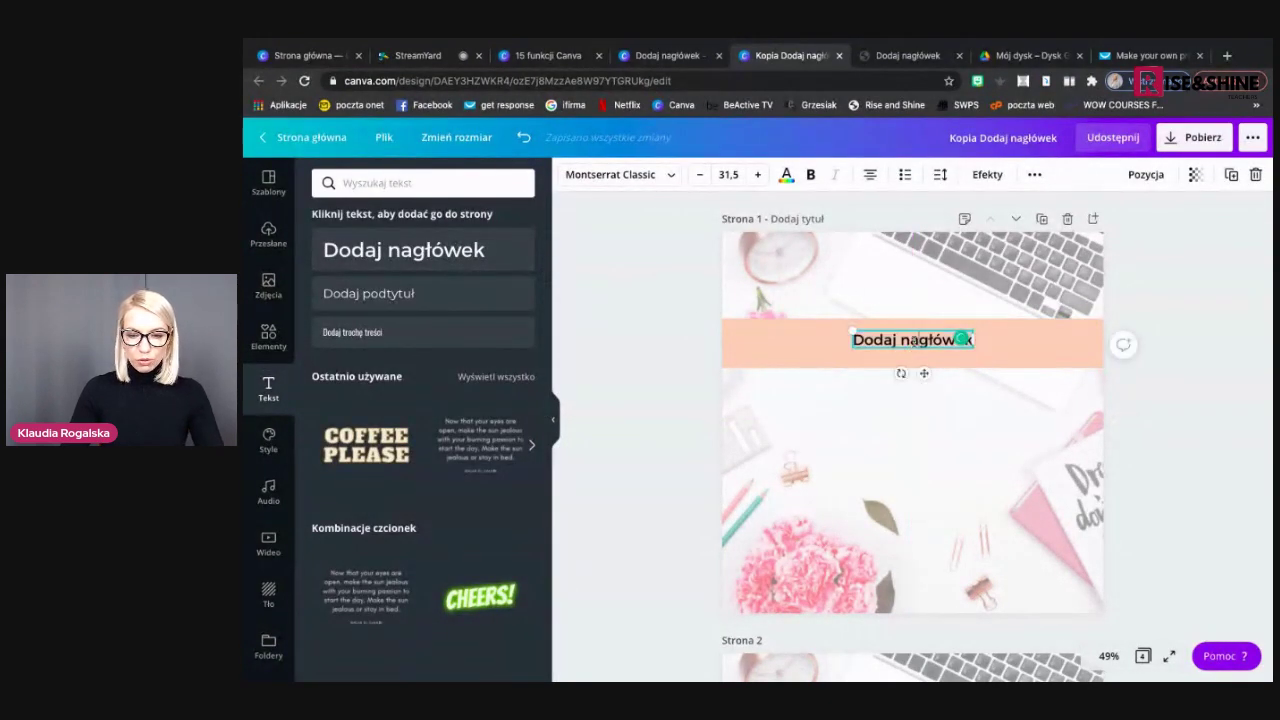
pyautogui.doubleClick(912, 341)
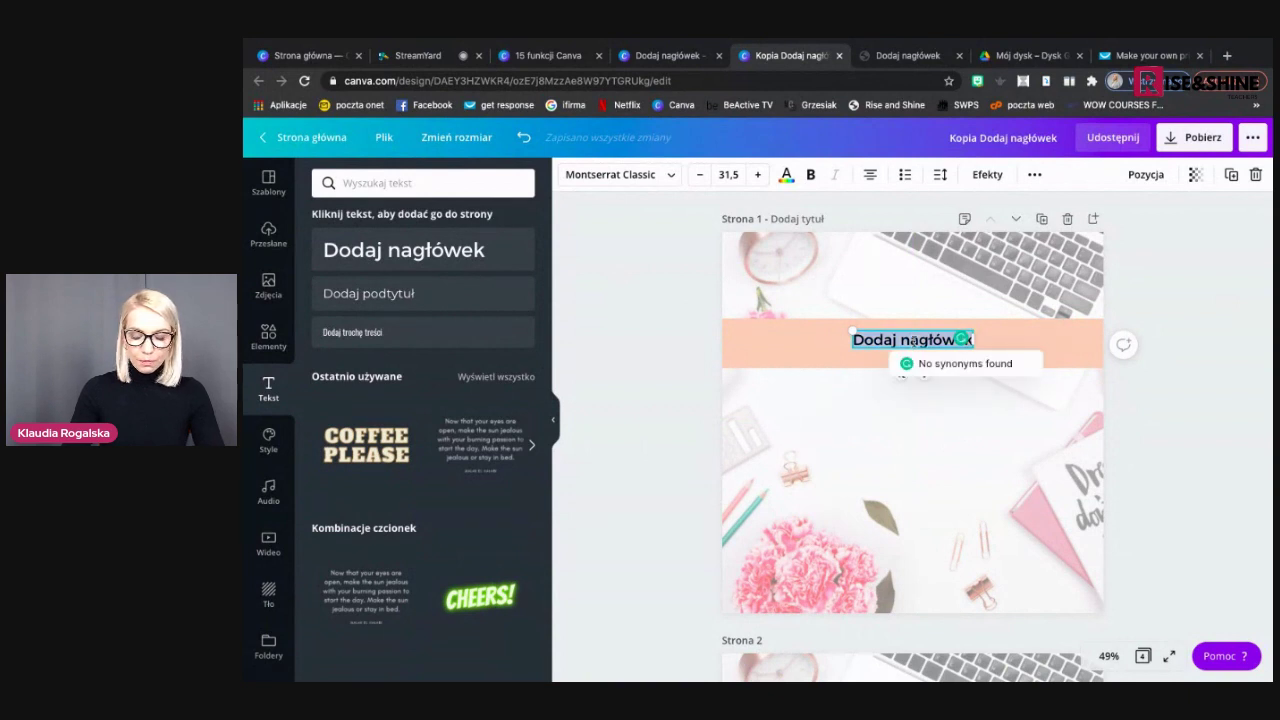
pyautogui.write('Jak wyc')
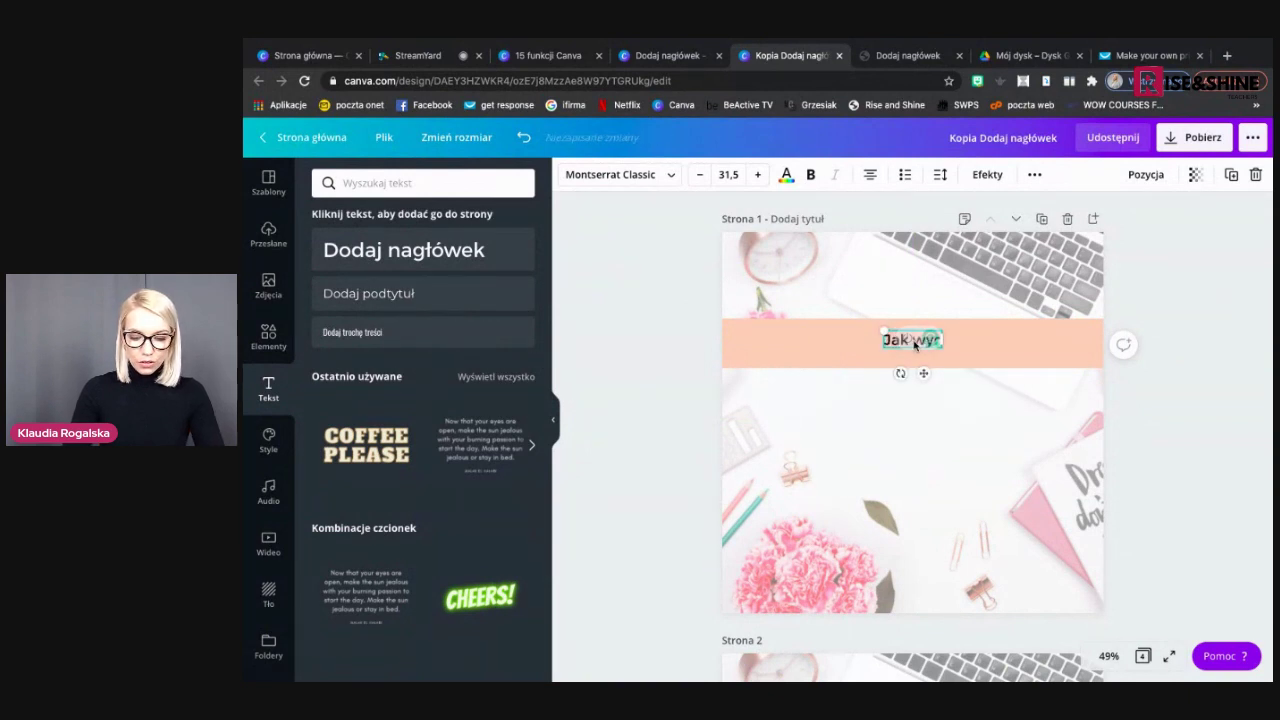
pyautogui.write('iać tł')
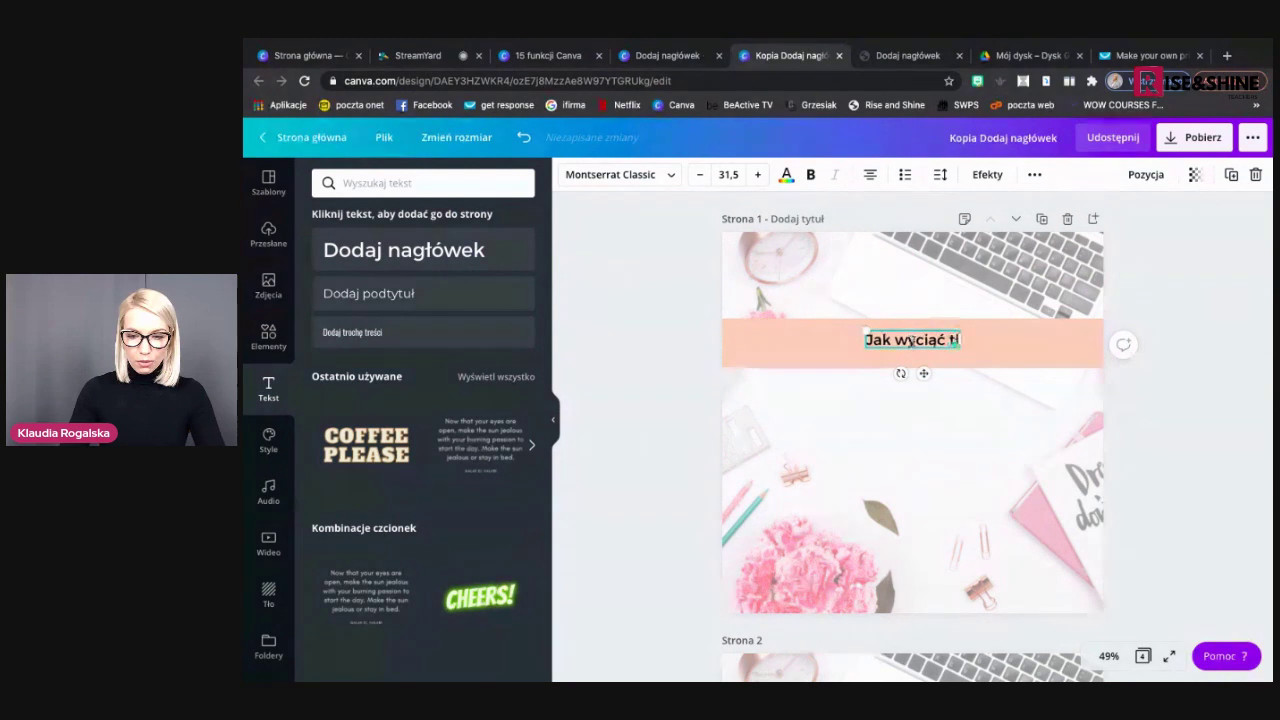
pyautogui.write('o ze zd')
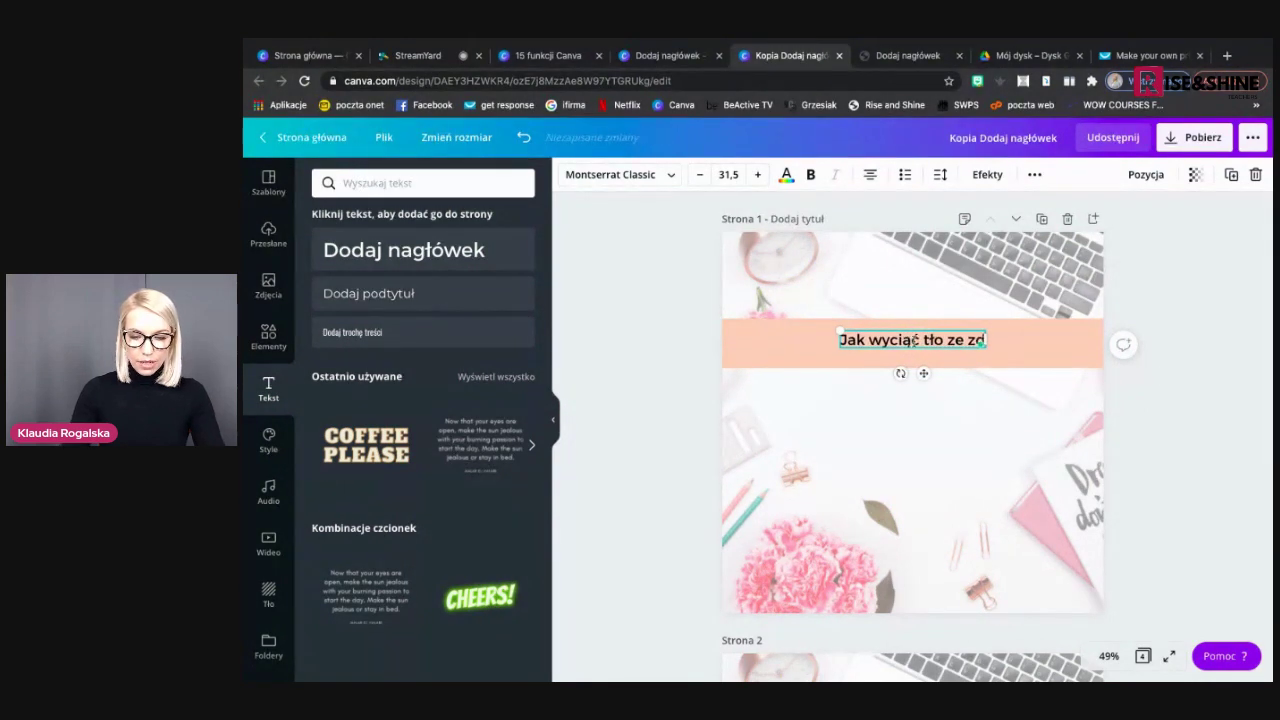
pyautogui.write('jęcia?')
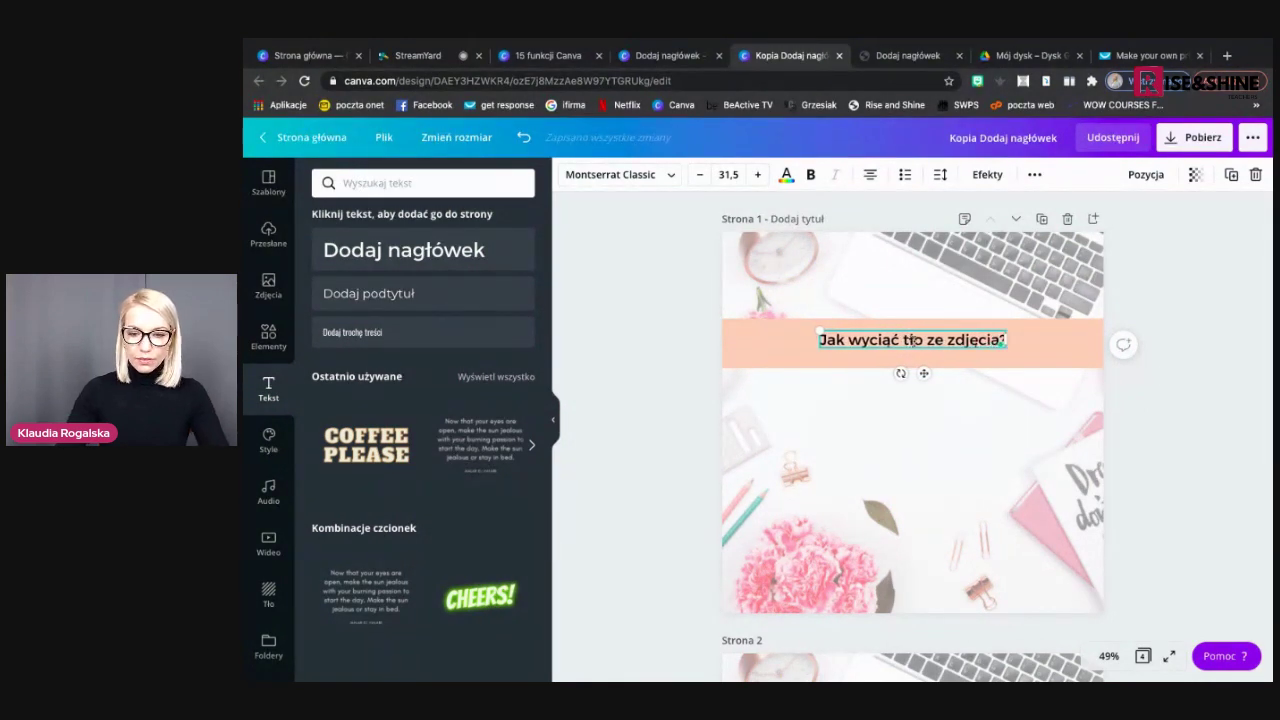
# Raise the heading's font size to 51,5 and apply the Cieniowane shadow effect
pyautogui.click(756, 174)
pyautogui.click(755, 175)
pyautogui.click(754, 176)
pyautogui.click(754, 175)
pyautogui.click(754, 175)
pyautogui.click(754, 175)
pyautogui.click(754, 175)
pyautogui.click(754, 175)
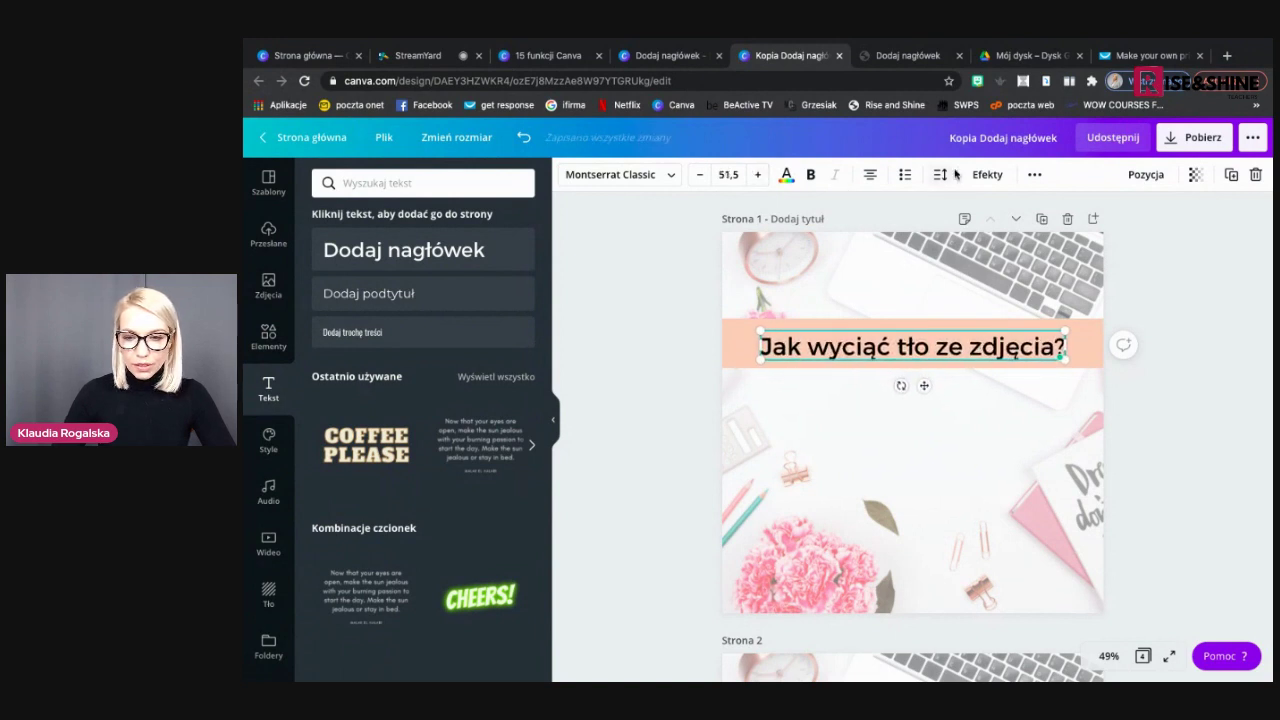
pyautogui.click(987, 174)
pyautogui.click(426, 248)
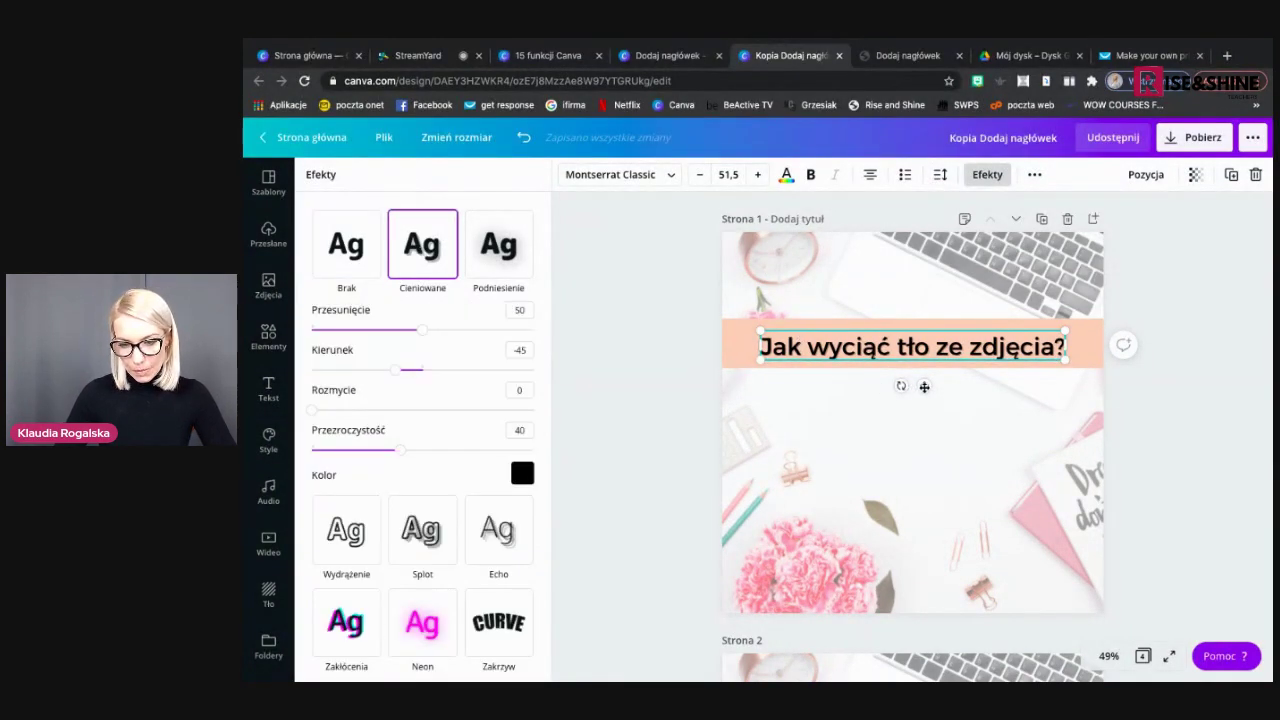
# Try a near-white colour on the shadowed heading, then set it back to black
pyautogui.moveTo(924, 386); pyautogui.dragTo(921, 383)
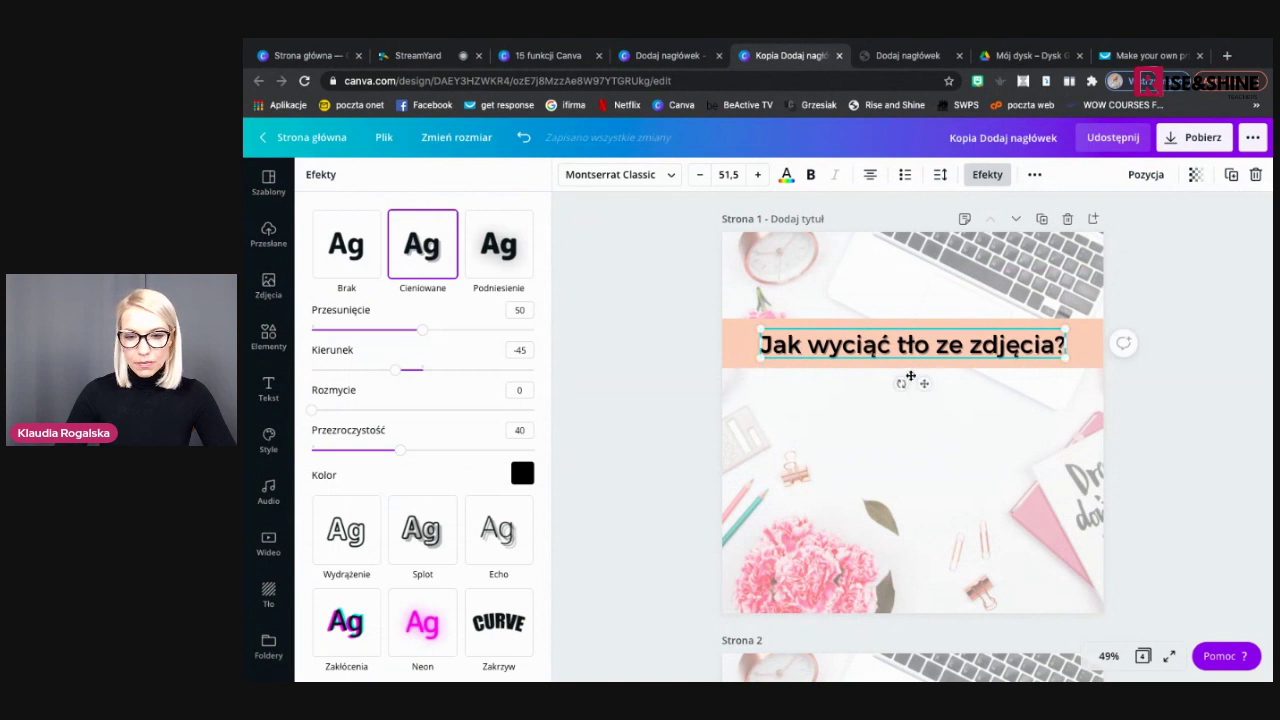
pyautogui.click(787, 176)
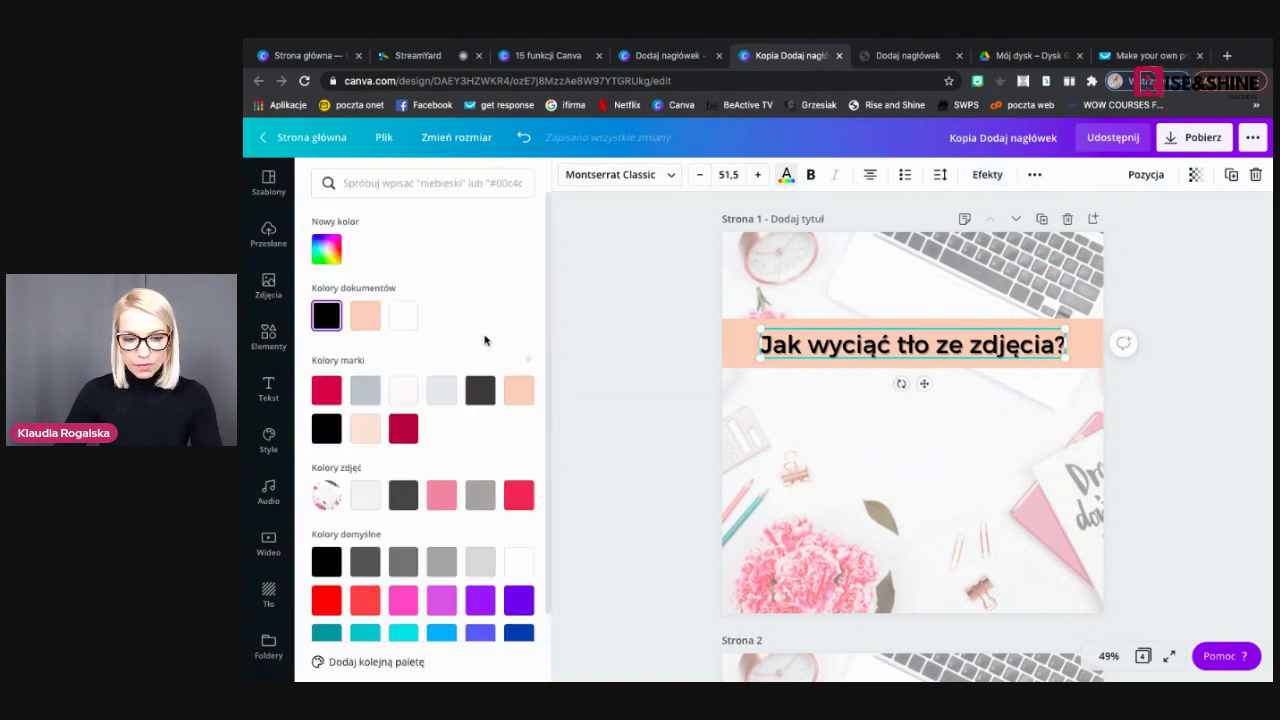
pyautogui.click(403, 390)
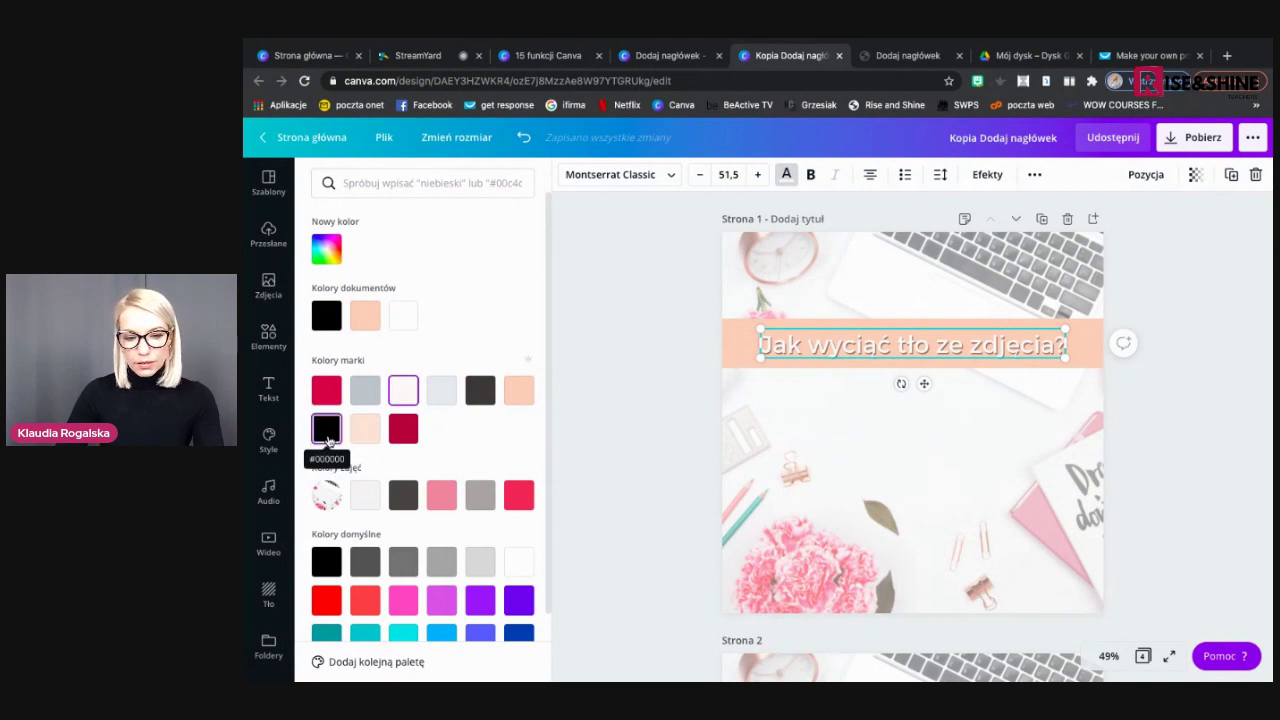
pyautogui.click(327, 429)
pyautogui.click(637, 334)
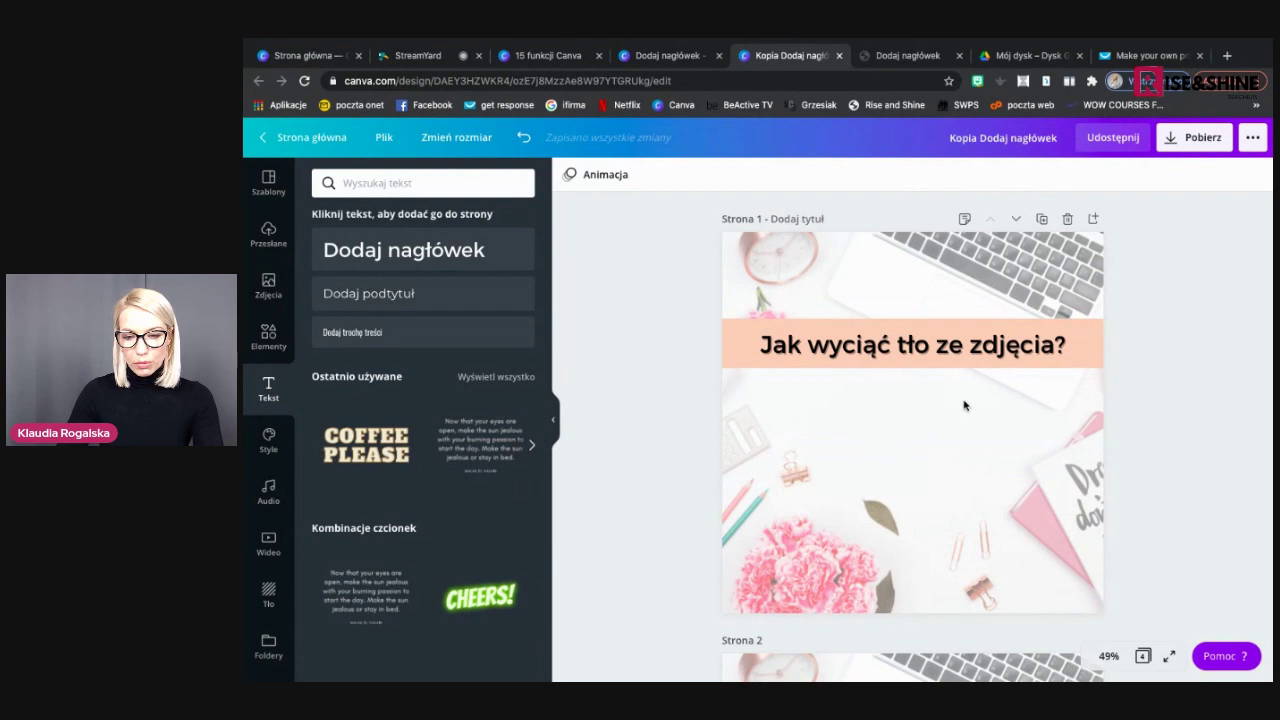
pyautogui.click(796, 312)
# Group the heading with its peach band, duplicate the group and move the copy to page 2
pyautogui.click(1205, 174)
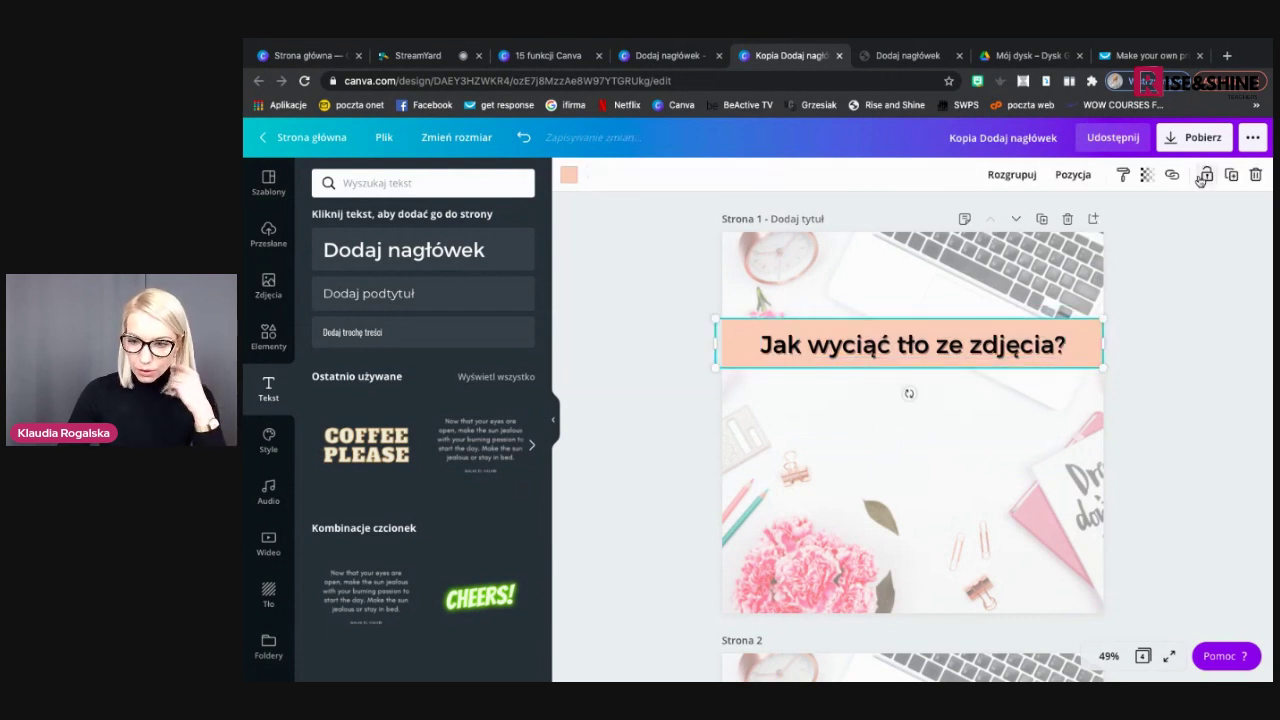
pyautogui.click(1230, 176)
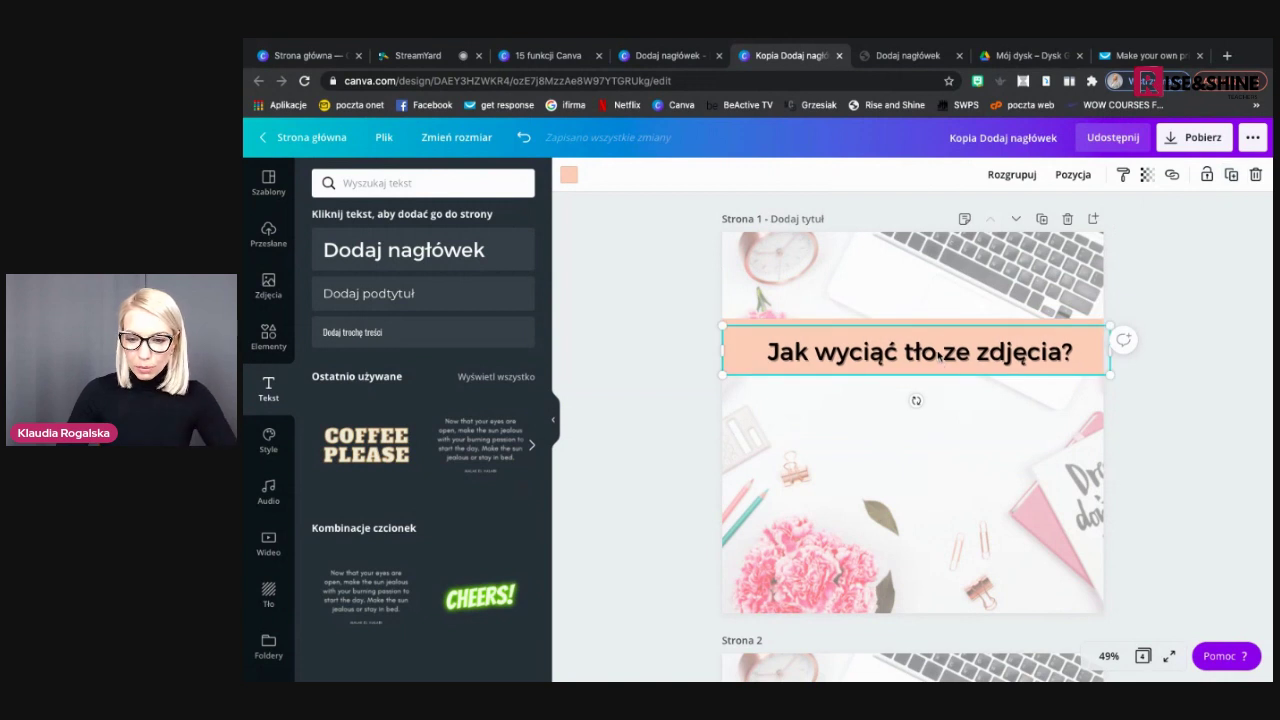
pyautogui.moveTo(941, 343); pyautogui.dragTo(938, 567)
pyautogui.scroll(-3, 940, 386)
# Retype the copied heading as 'Krok 1' and nudge its banner into place near the page top
pyautogui.doubleClick(913, 582)
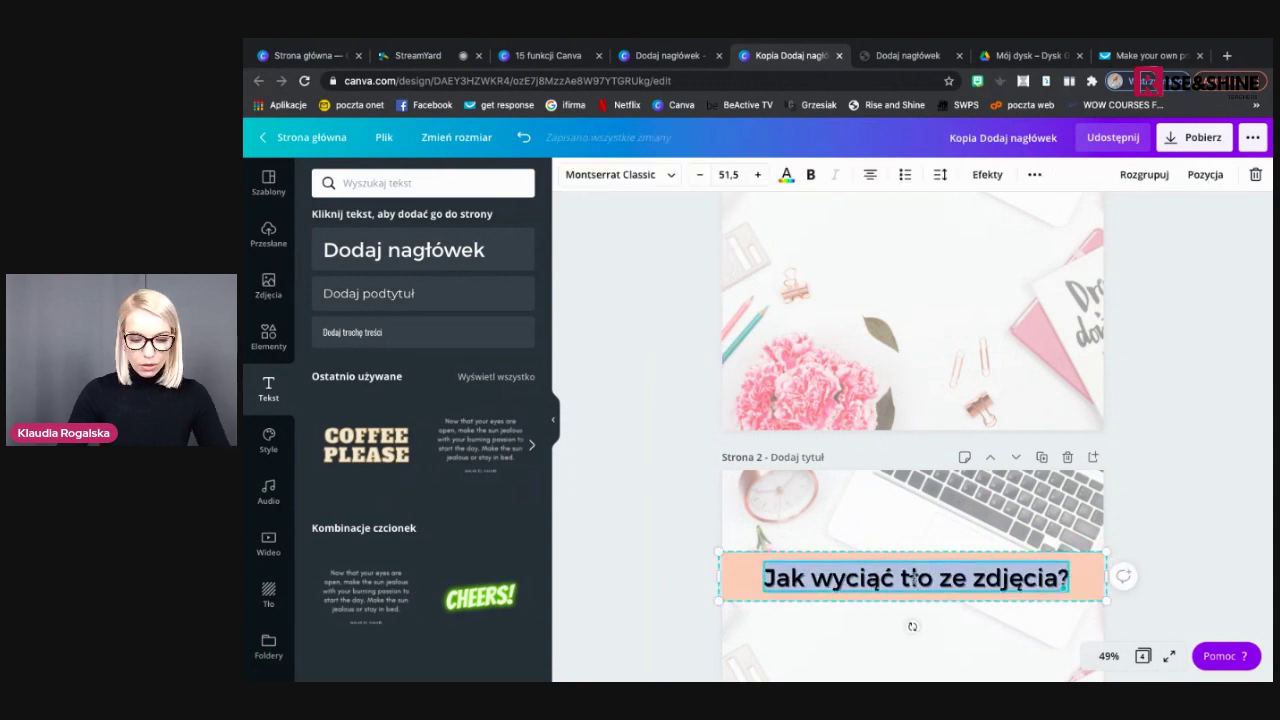
pyautogui.write('Kro')
pyautogui.write('1')
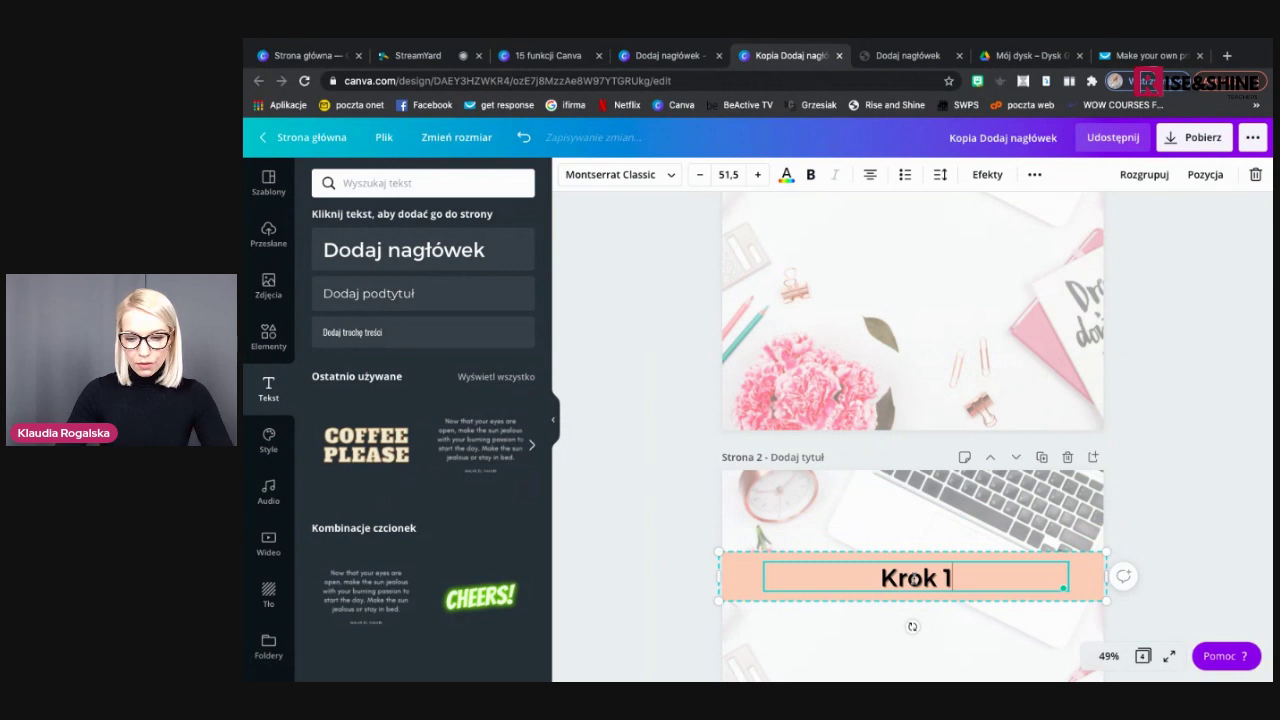
pyautogui.click(1178, 466)
pyautogui.scroll(-5, 1178, 466)
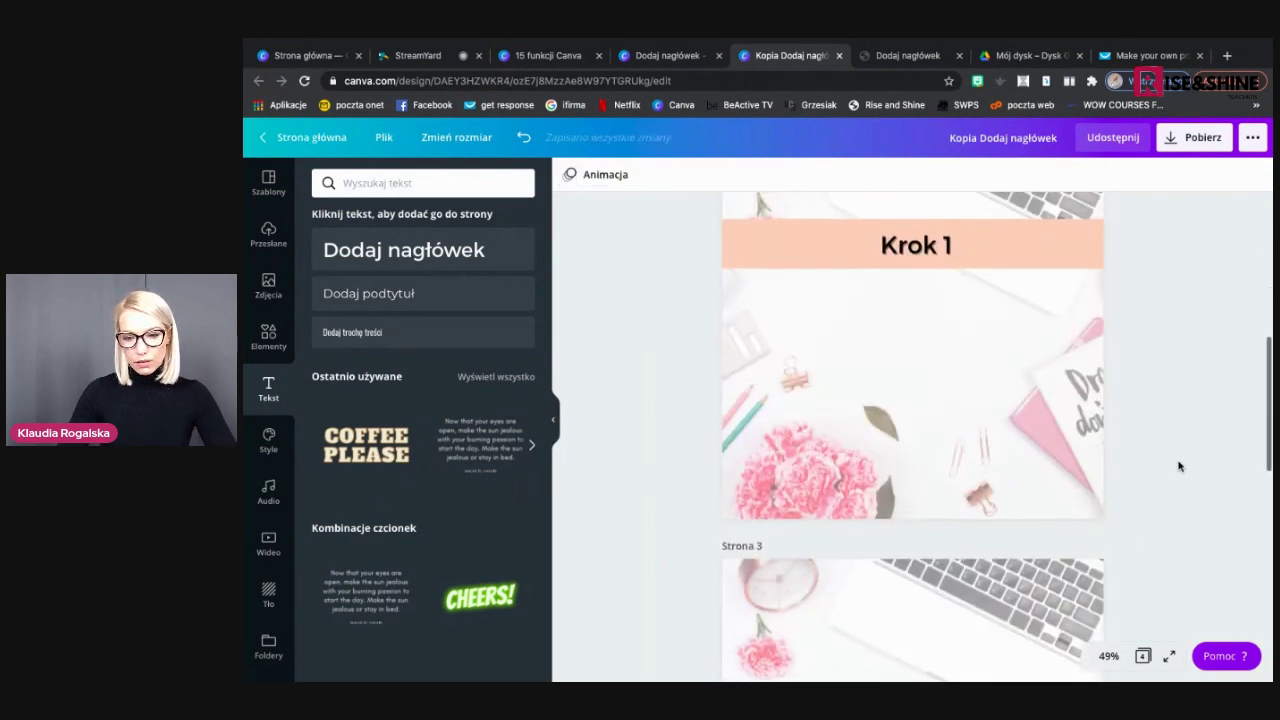
pyautogui.scroll(1, 1178, 464)
pyautogui.click(939, 307)
pyautogui.moveTo(924, 295); pyautogui.dragTo(924, 272)
pyautogui.click(946, 387)
pyautogui.scroll(5, 946, 385)
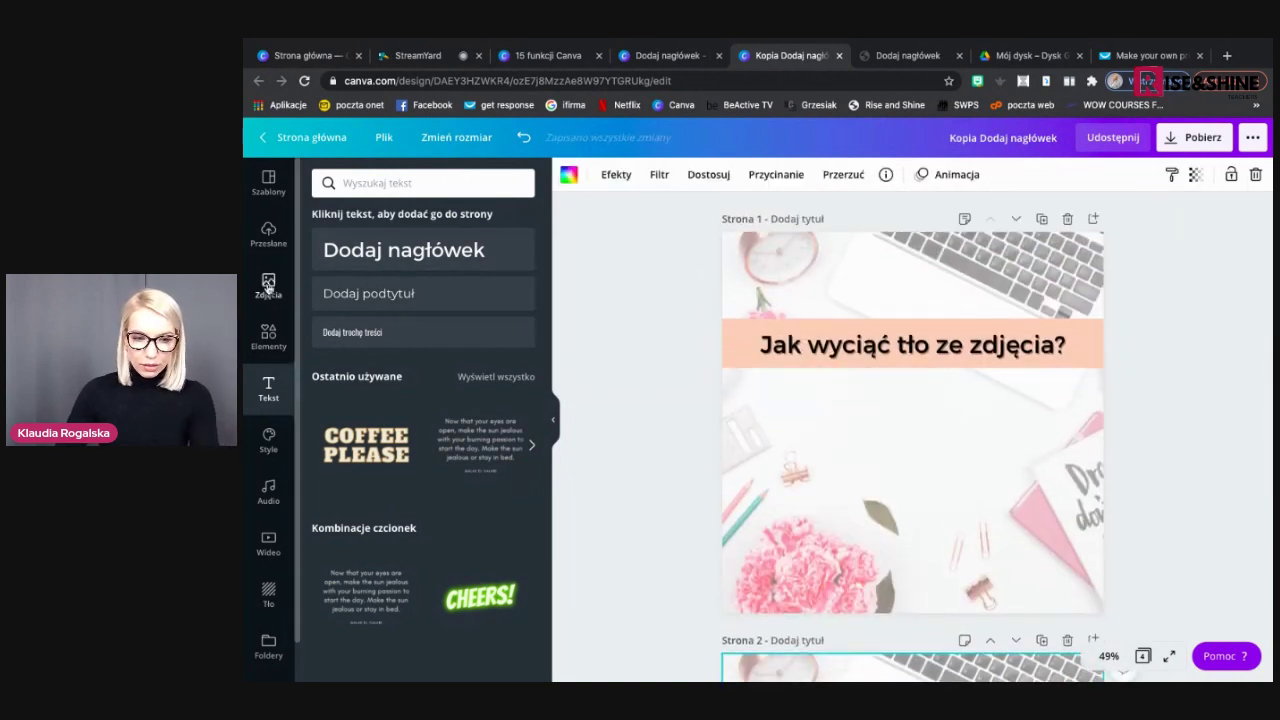
pyautogui.click(268, 285)
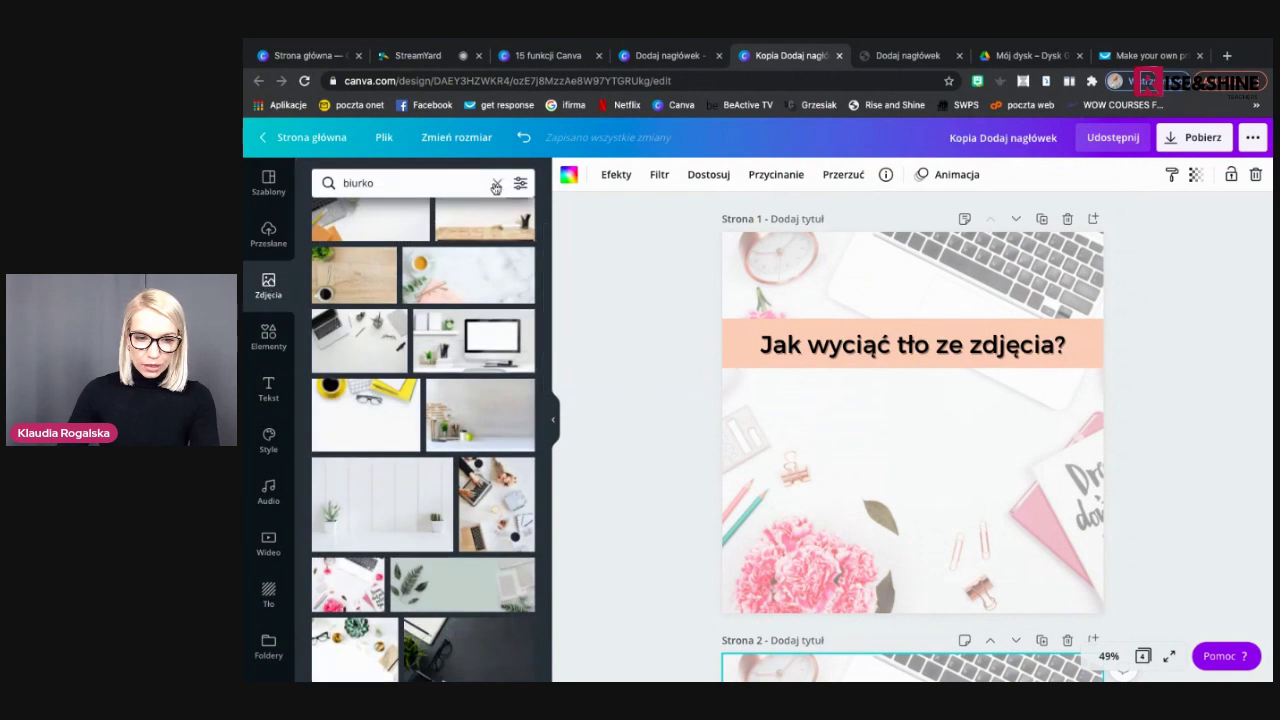
# Try the uploaded basket screenshot, then replace it with the basket picture placed below the title
pyautogui.click(496, 183)
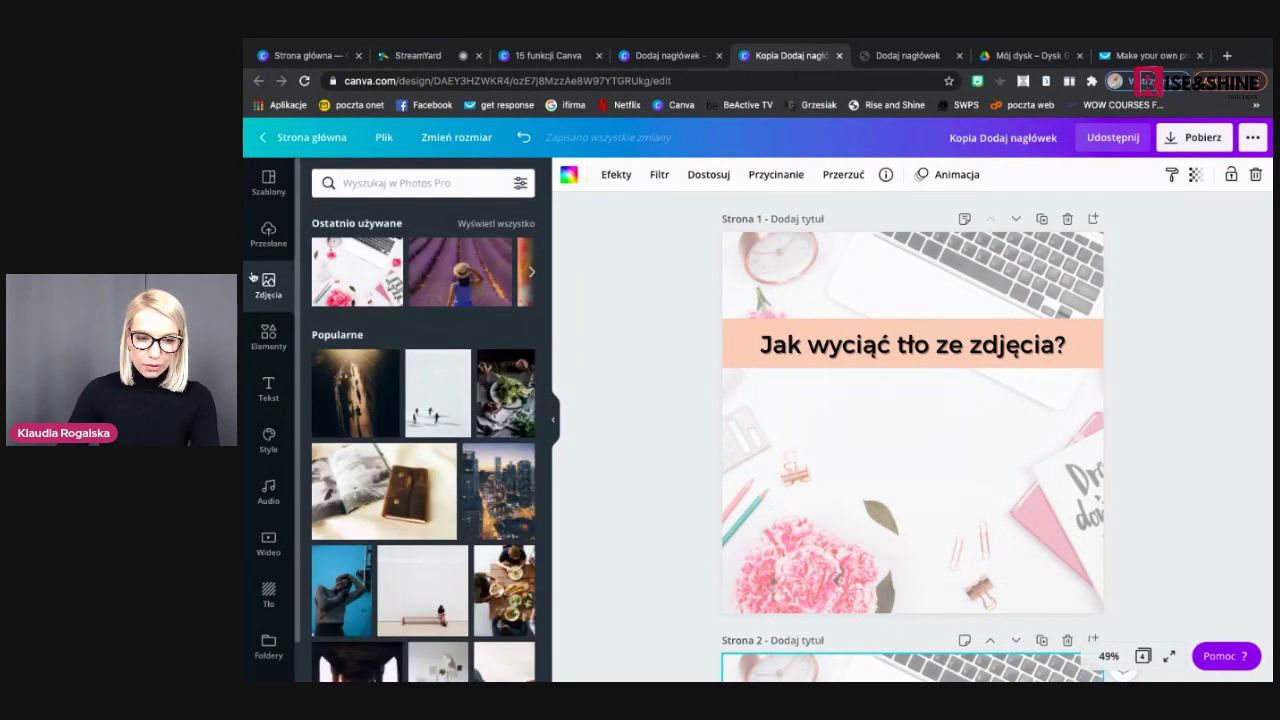
pyautogui.click(268, 240)
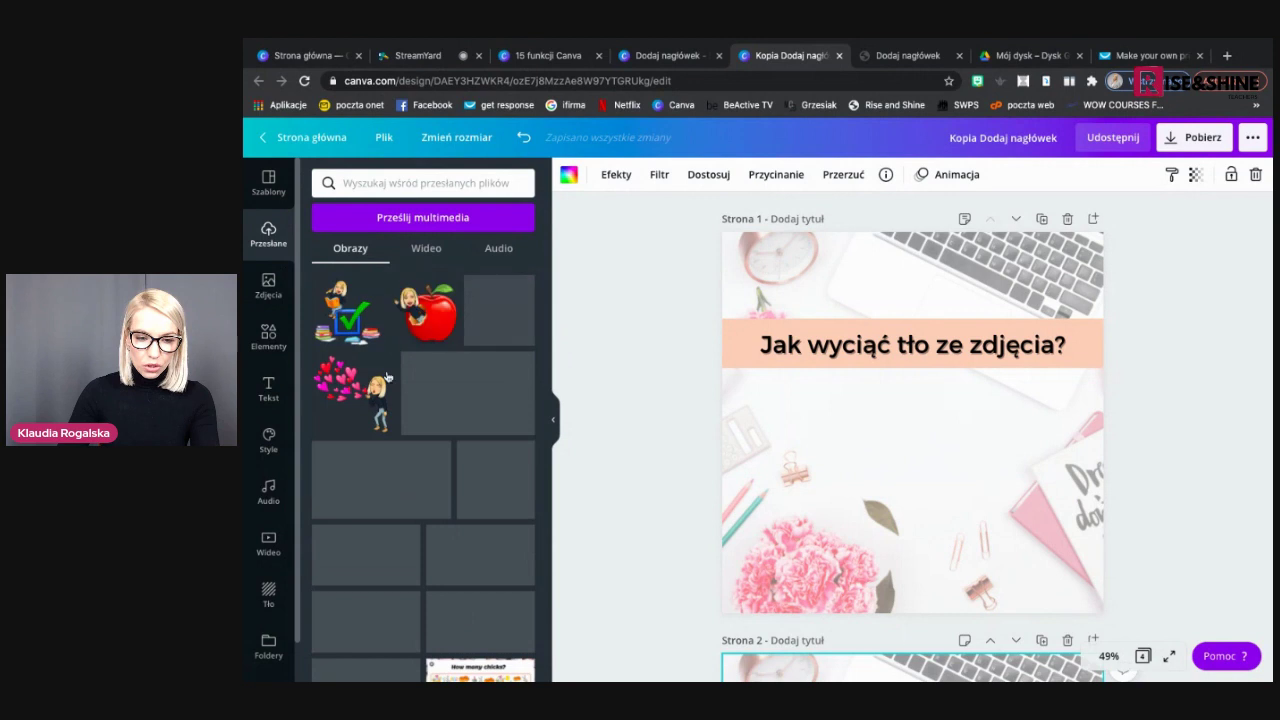
pyautogui.scroll(-1, 398, 386)
pyautogui.scroll(-1, 398, 386)
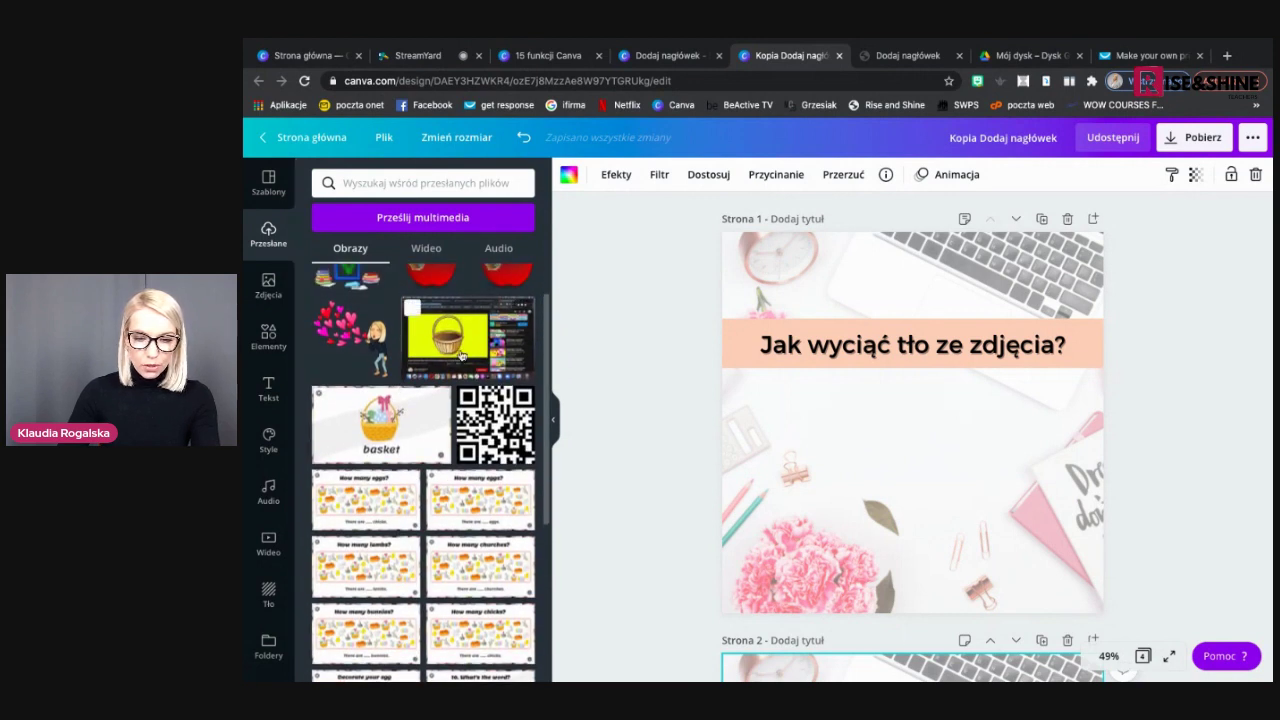
pyautogui.click(461, 355)
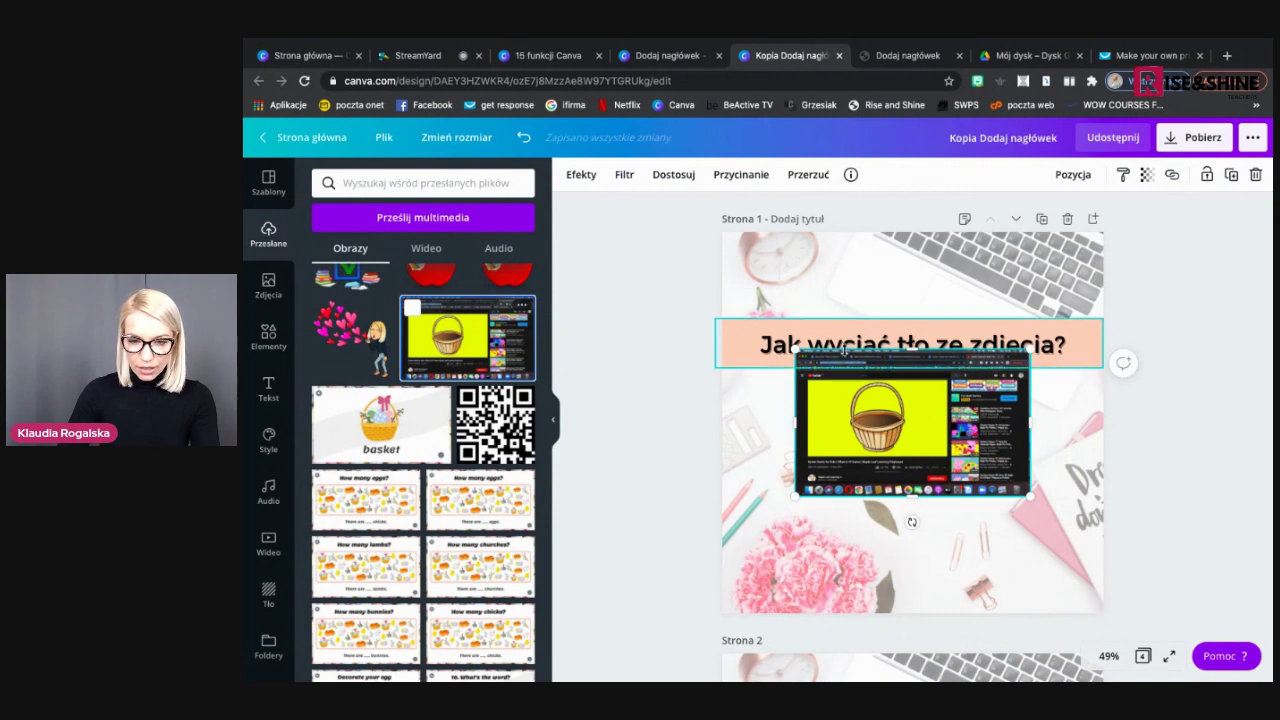
pyautogui.click(745, 177)
pyautogui.moveTo(796, 350); pyautogui.dragTo(805, 372)
pyautogui.press('Delete')
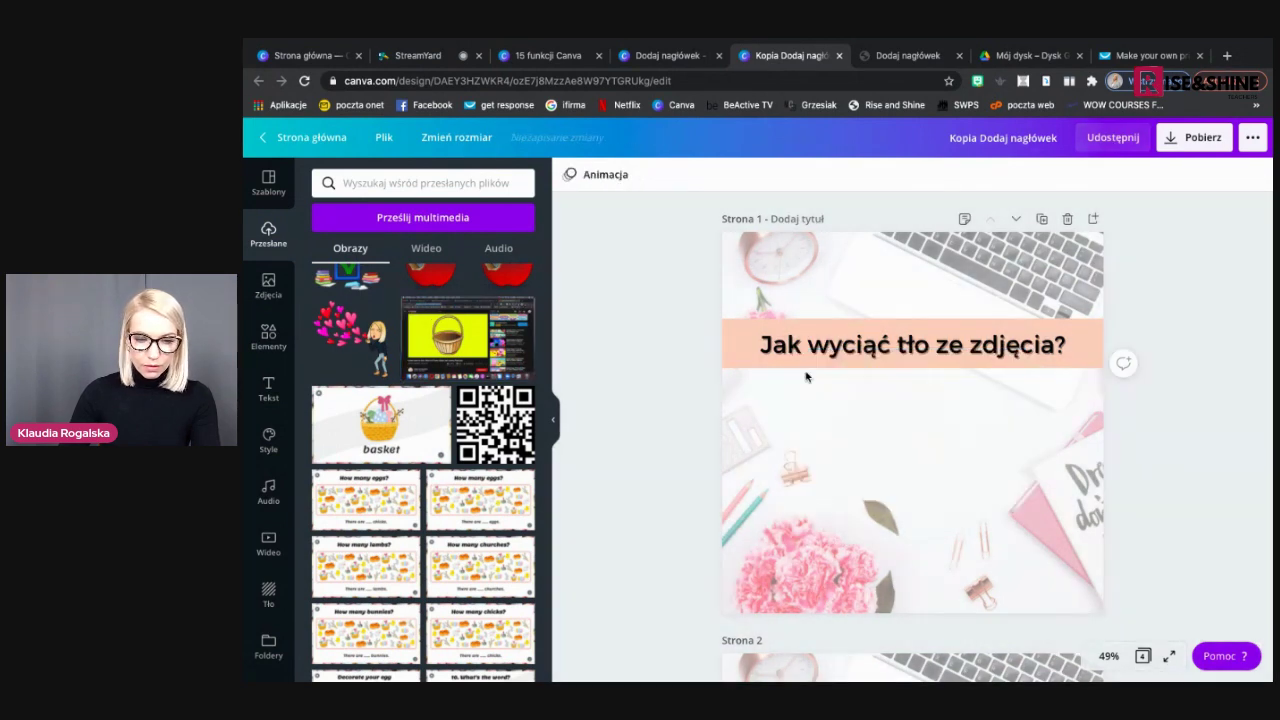
pyautogui.click(380, 420)
pyautogui.moveTo(931, 406); pyautogui.dragTo(929, 463)
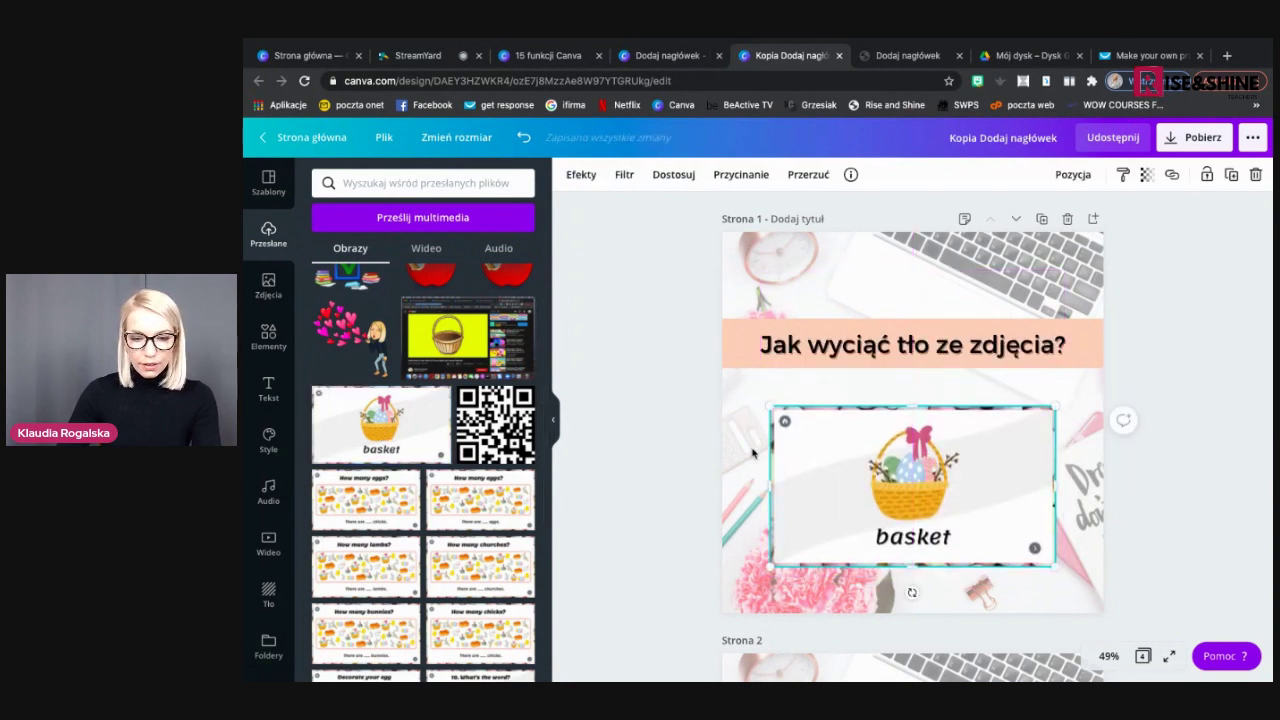
# Search Elements for 'strza' and add the curved arrow to page 1
pyautogui.click(674, 456)
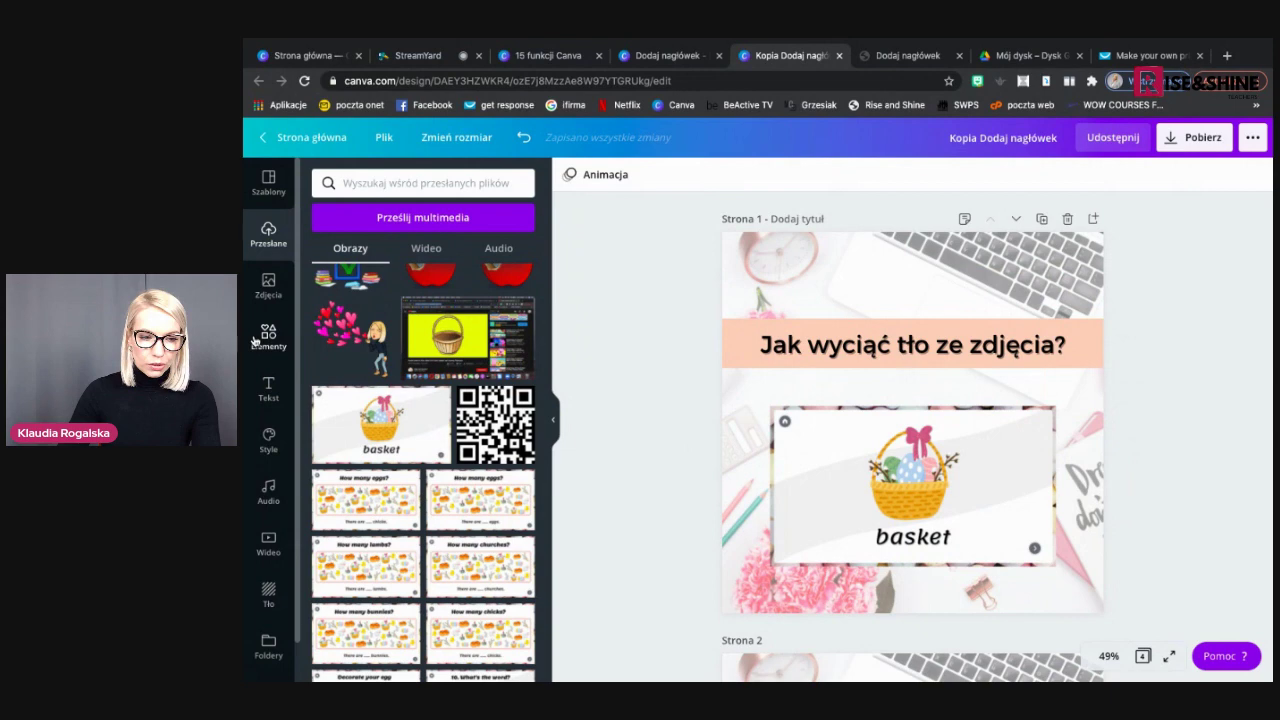
pyautogui.click(256, 340)
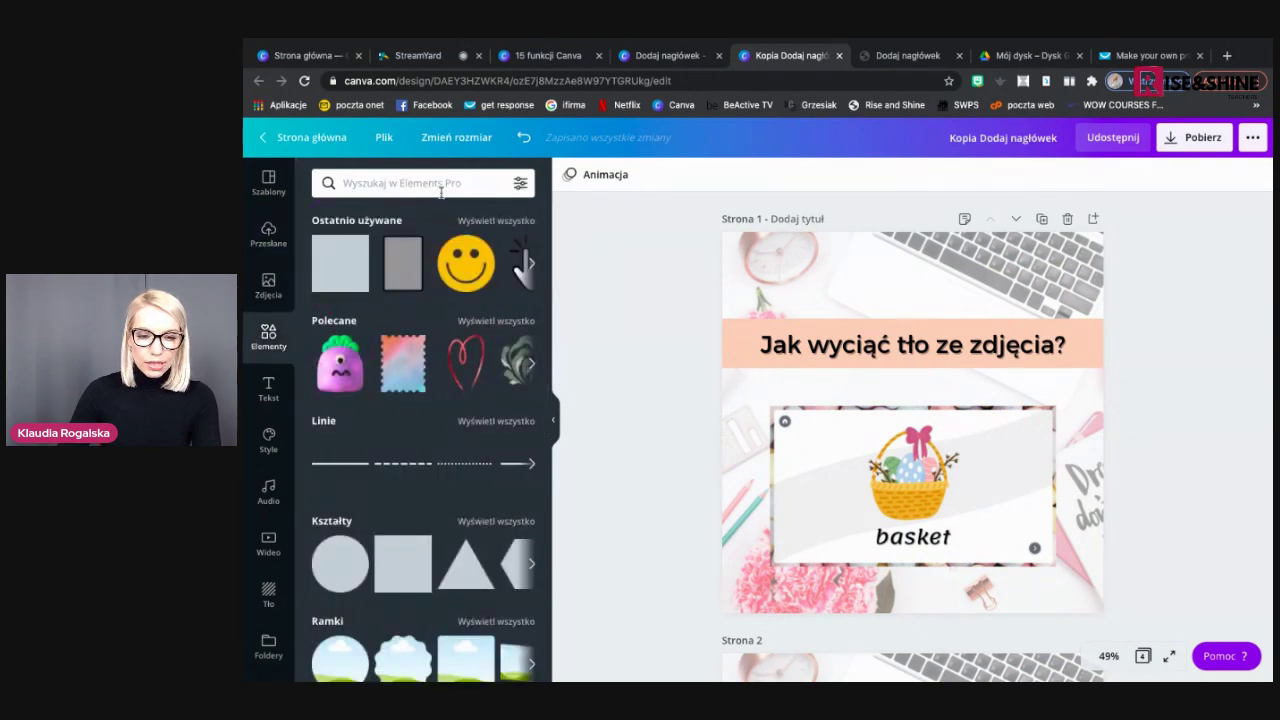
pyautogui.click(439, 186)
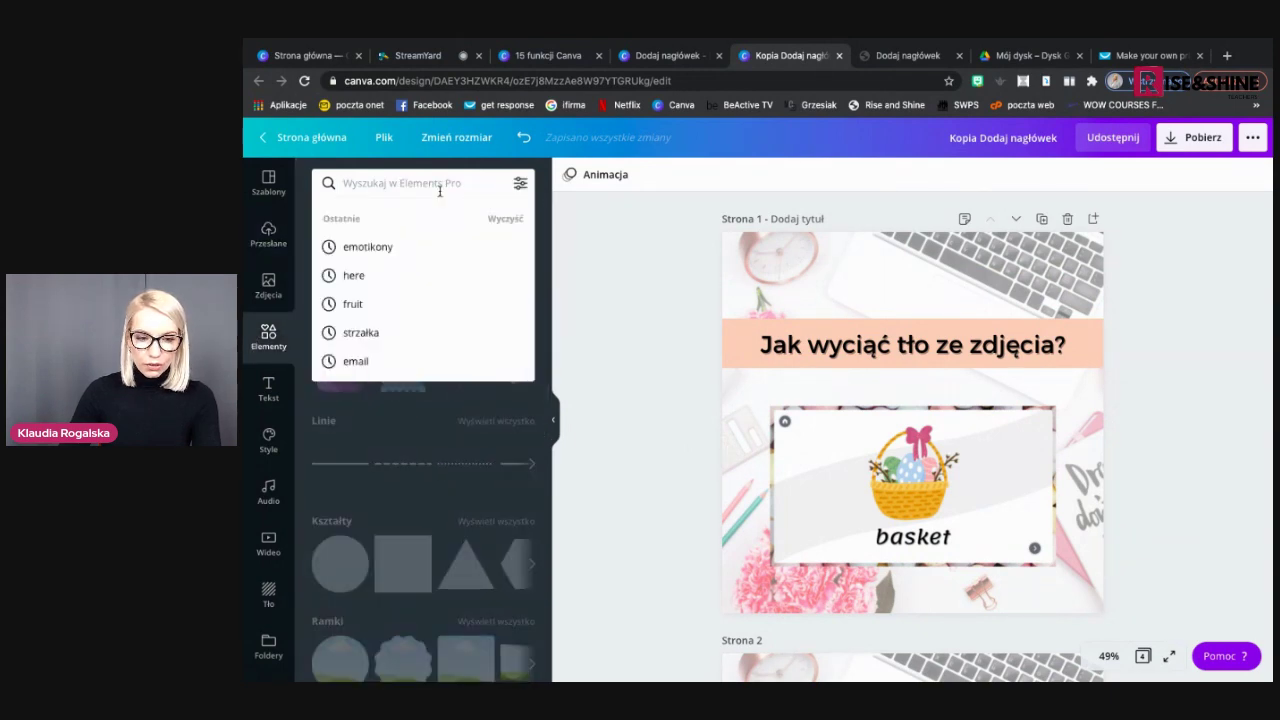
pyautogui.write('strza')
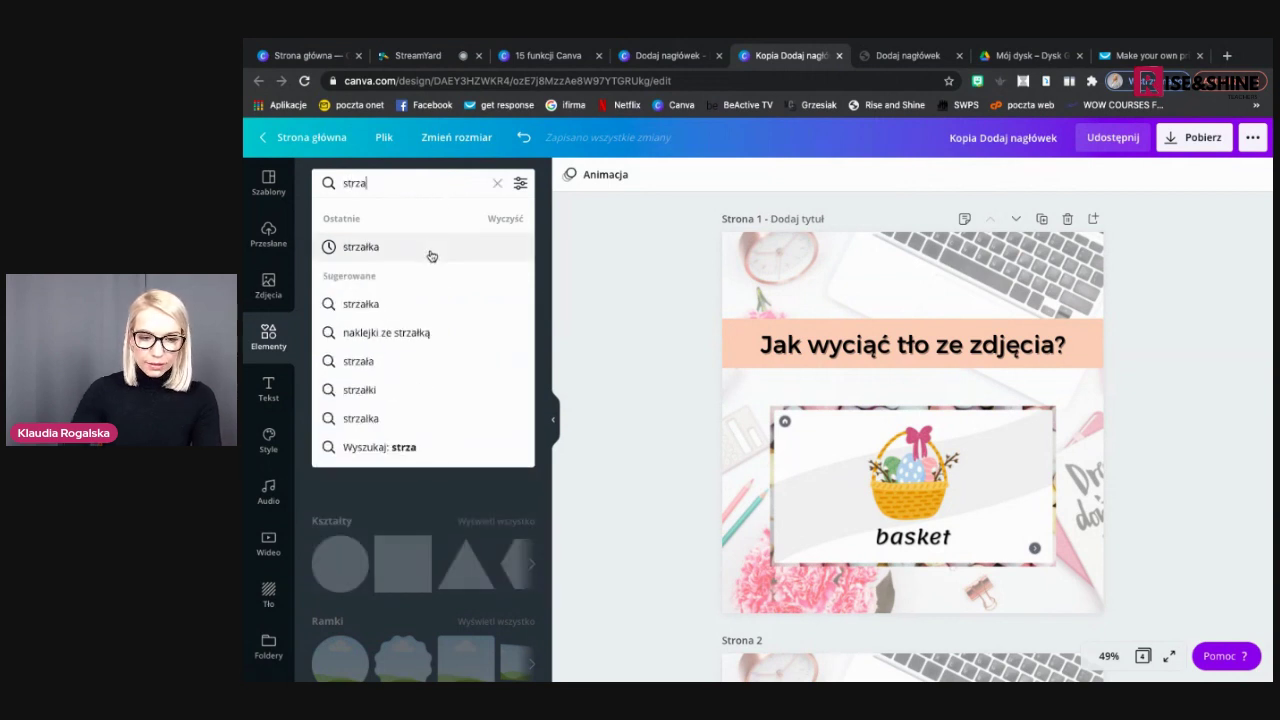
pyautogui.click(431, 252)
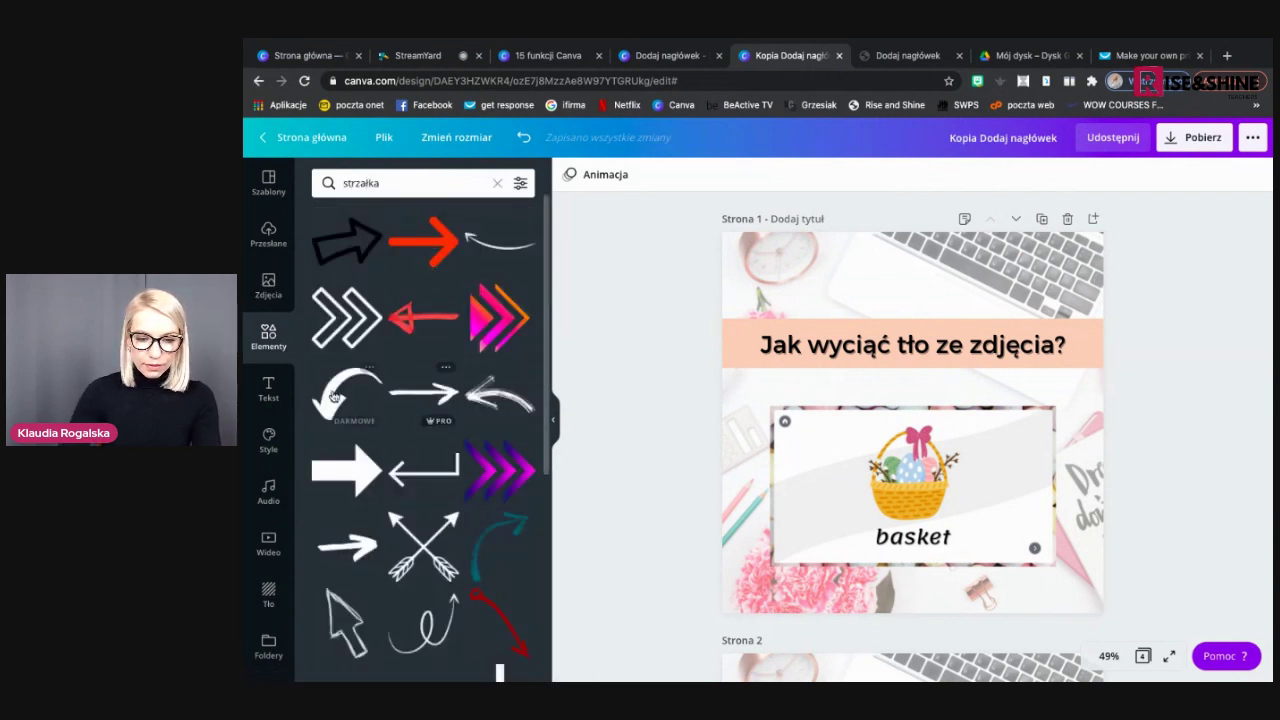
pyautogui.click(340, 396)
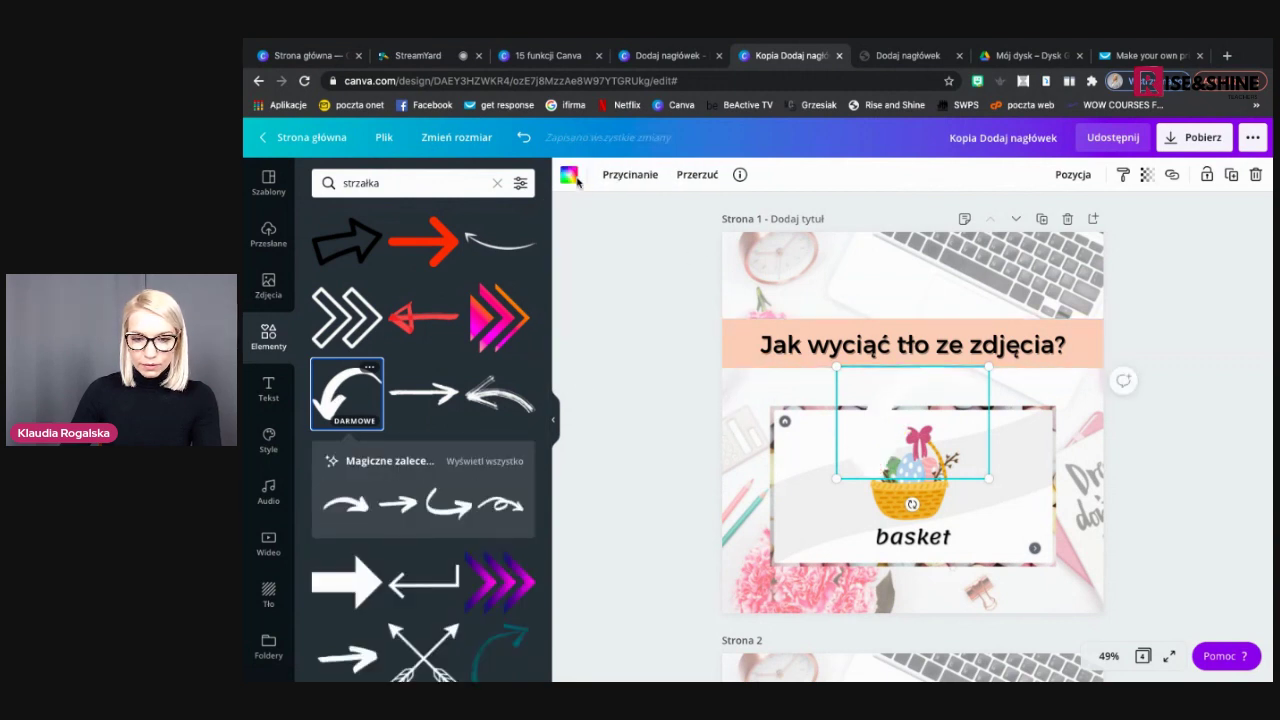
# Colour the arrow red, shrink it, rotate it to -56° and place it by the basket card
pyautogui.click(568, 174)
pyautogui.click(326, 390)
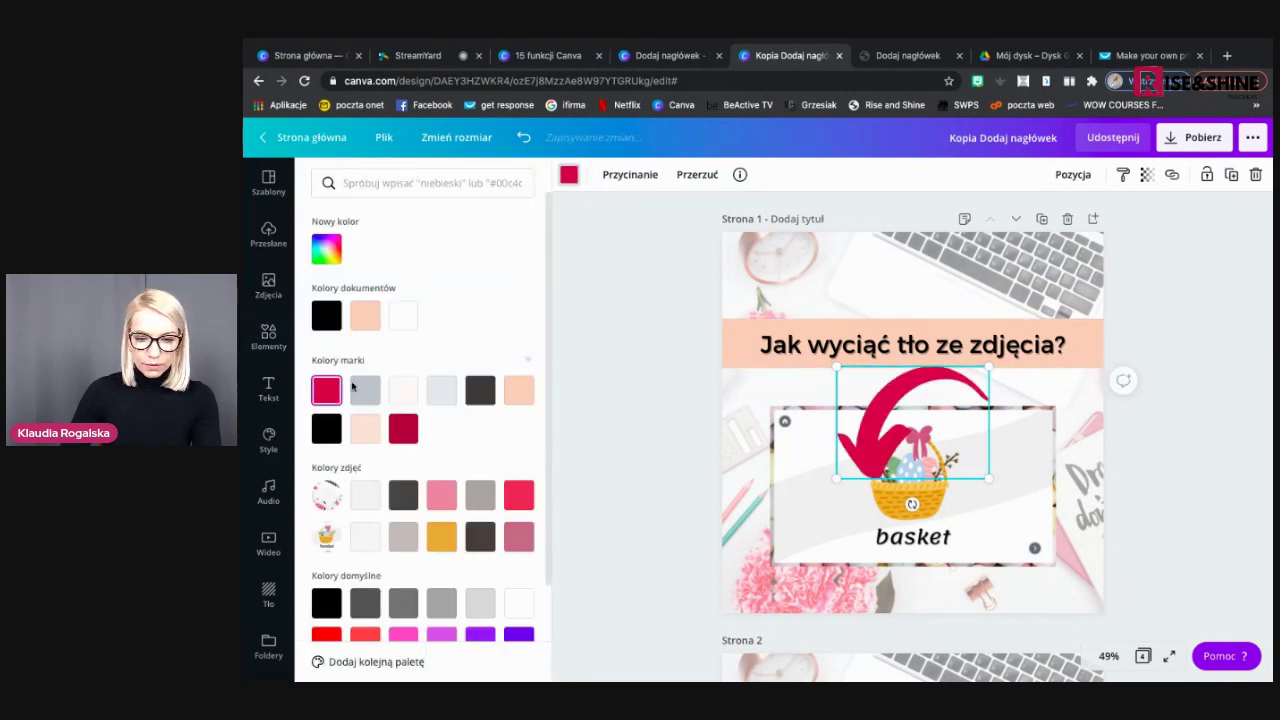
pyautogui.moveTo(982, 473); pyautogui.dragTo(931, 438)
pyautogui.moveTo(871, 389); pyautogui.dragTo(785, 398)
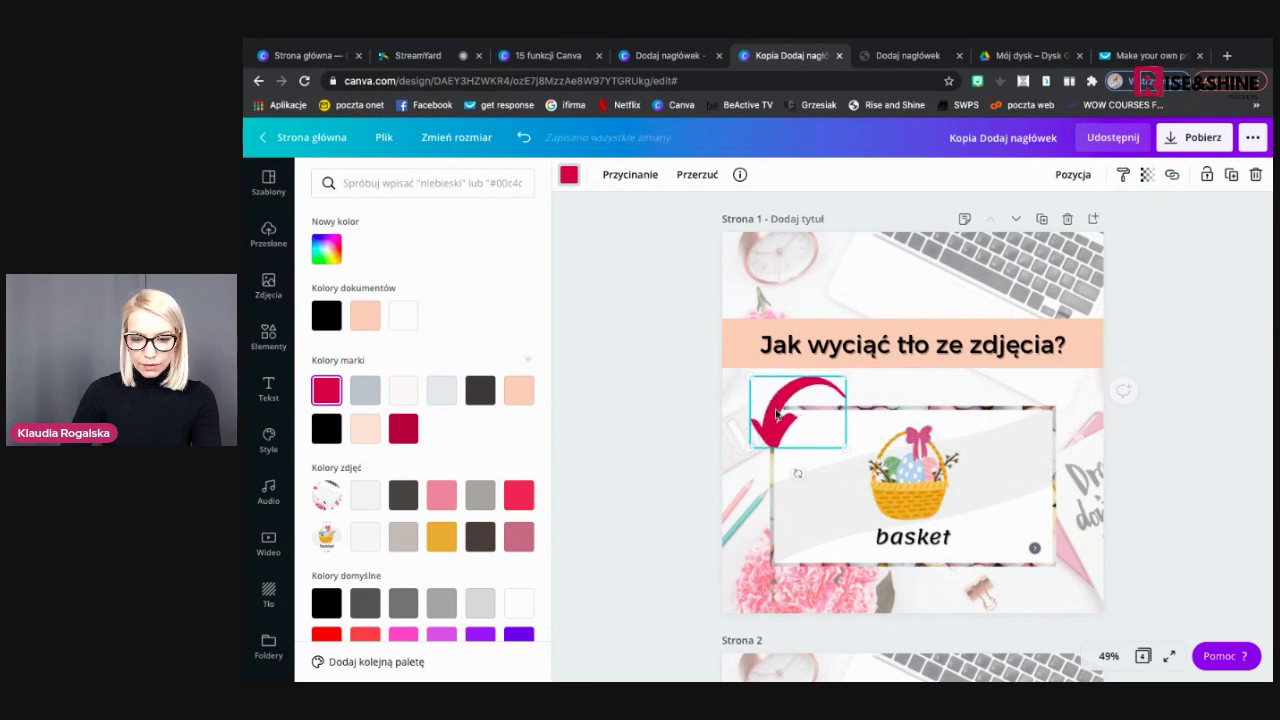
pyautogui.moveTo(798, 473); pyautogui.dragTo(851, 442)
pyautogui.moveTo(786, 386); pyautogui.dragTo(771, 391)
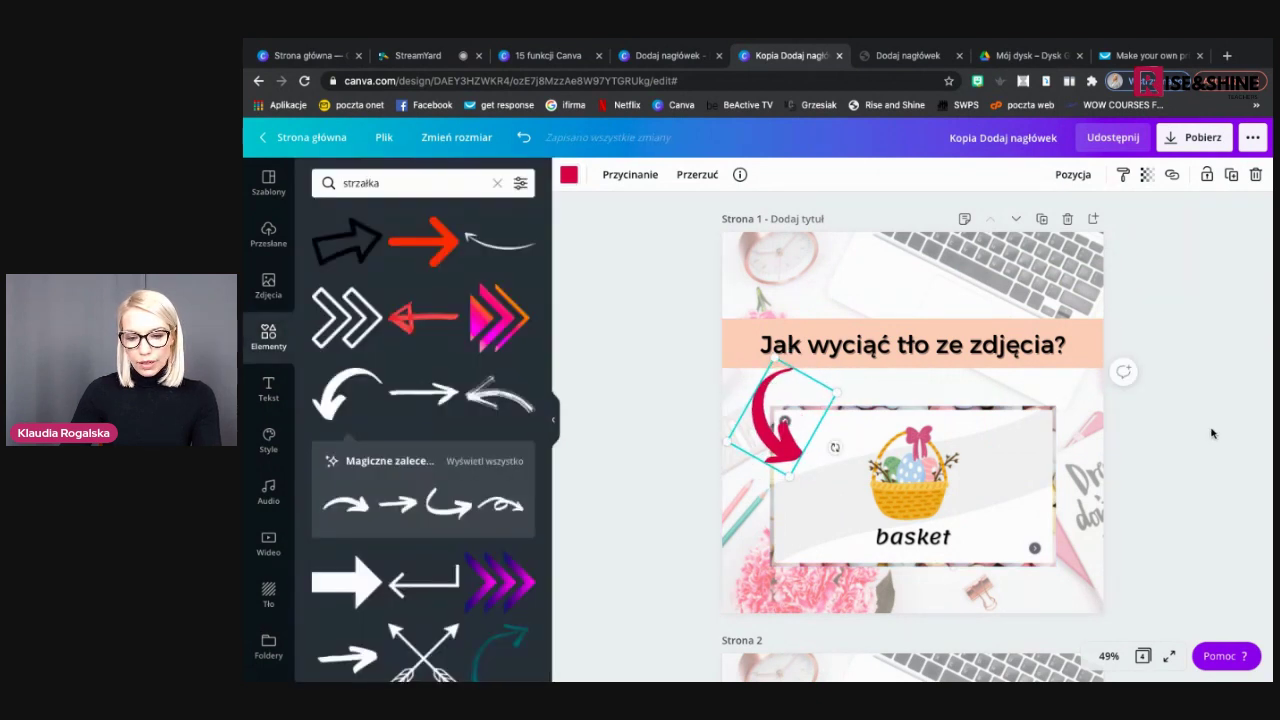
pyautogui.click(1184, 452)
pyautogui.scroll(-3, 1184, 452)
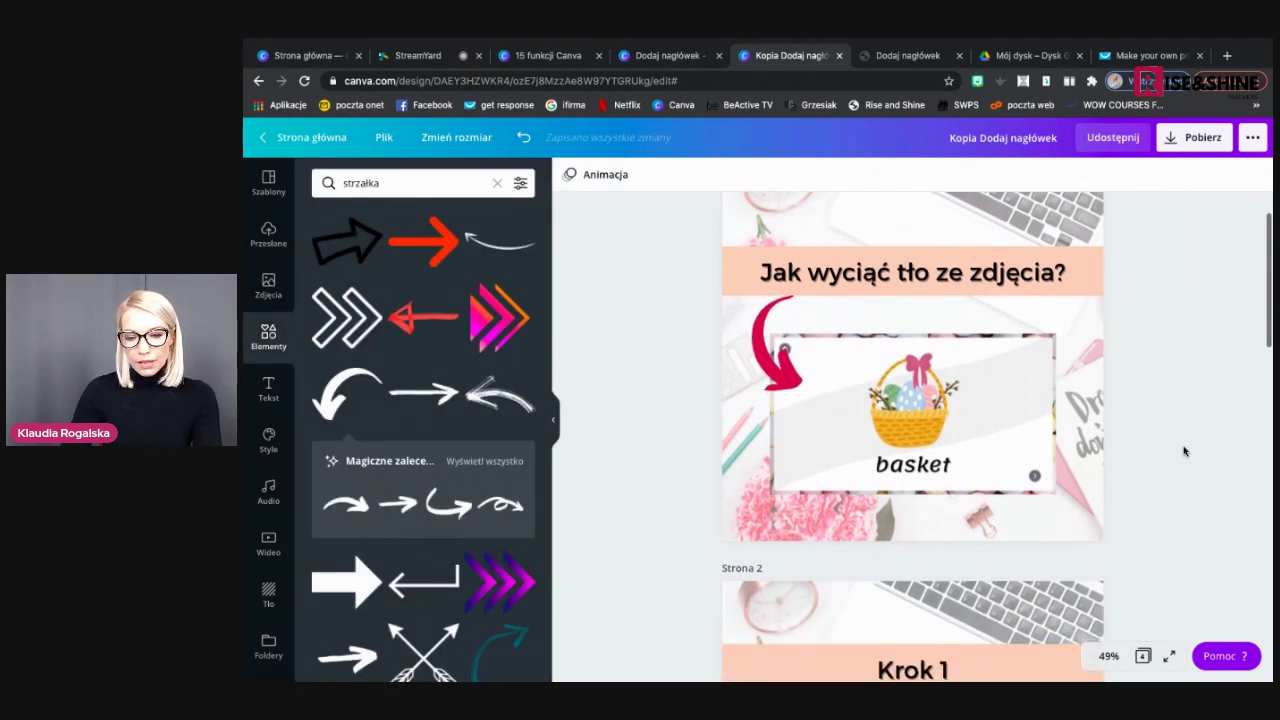
pyautogui.scroll(-5, 1184, 452)
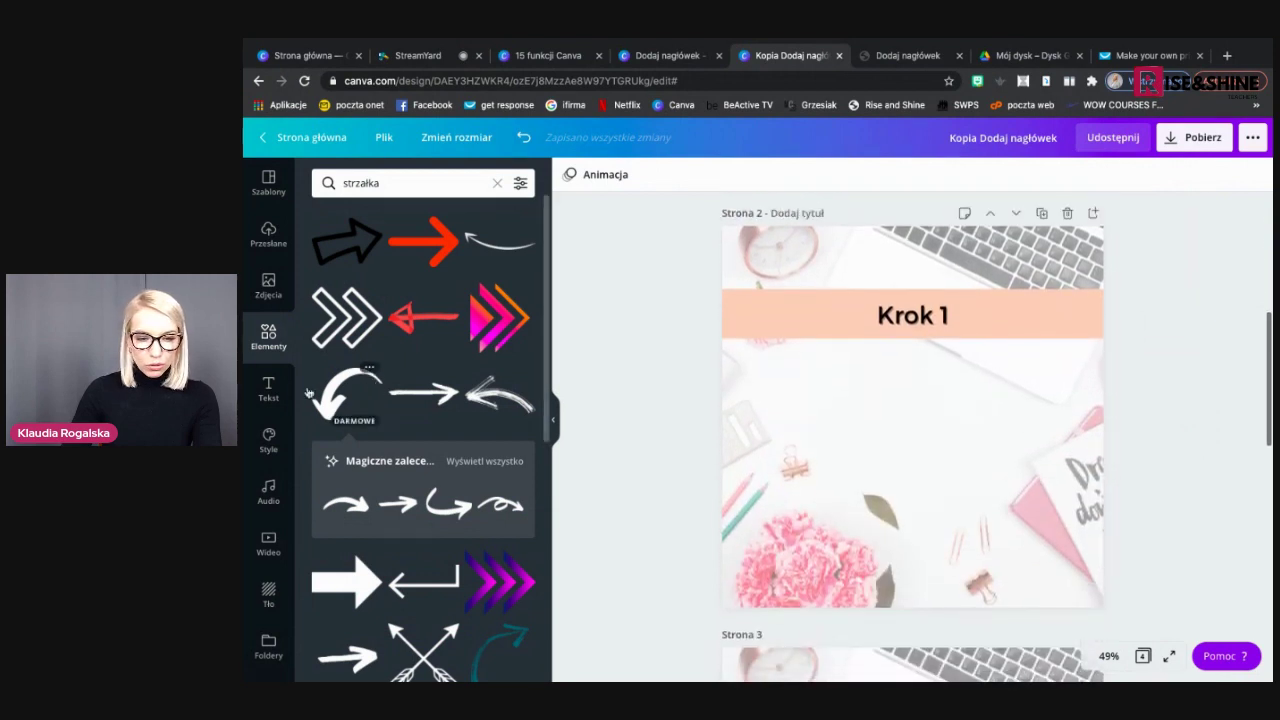
# Add a heading box centred under the Krok 1 banner on page 2, then return to the Canva home page
pyautogui.click(268, 390)
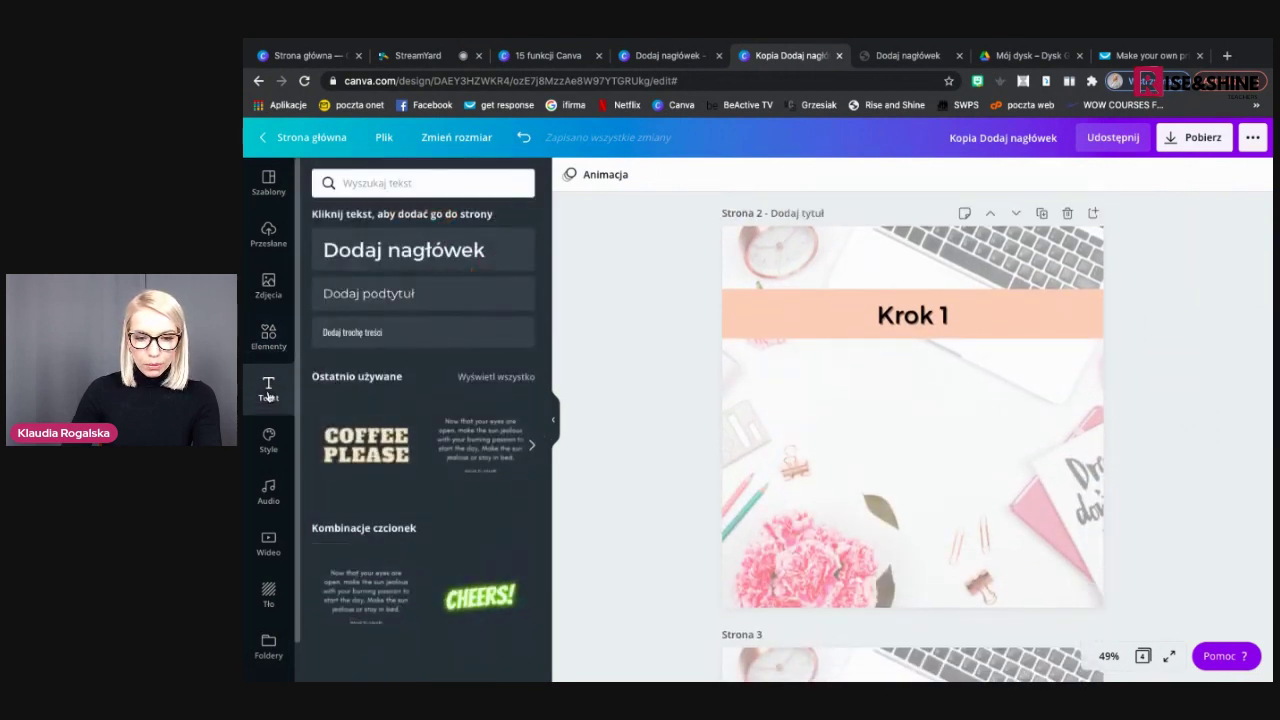
pyautogui.click(432, 258)
pyautogui.moveTo(921, 413); pyautogui.dragTo(916, 402)
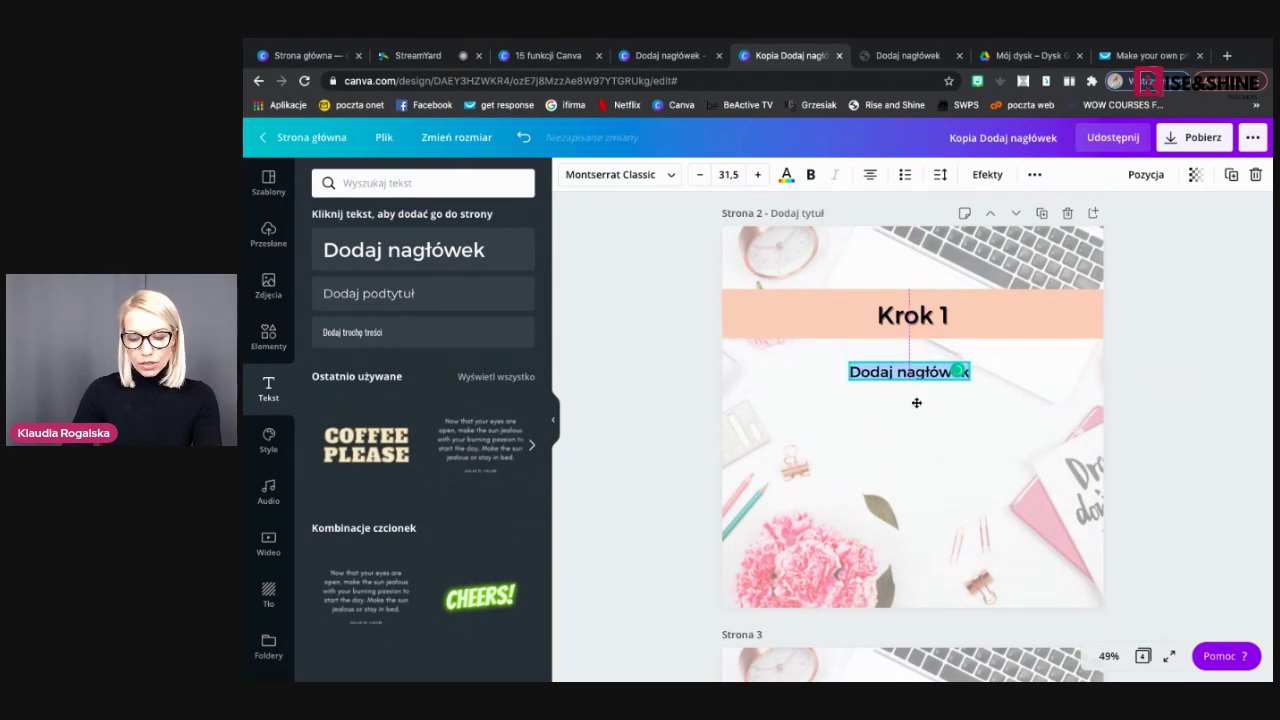
pyautogui.click(975, 484)
pyautogui.scroll(-4, 975, 484)
pyautogui.scroll(2, 975, 484)
pyautogui.scroll(6, 975, 484)
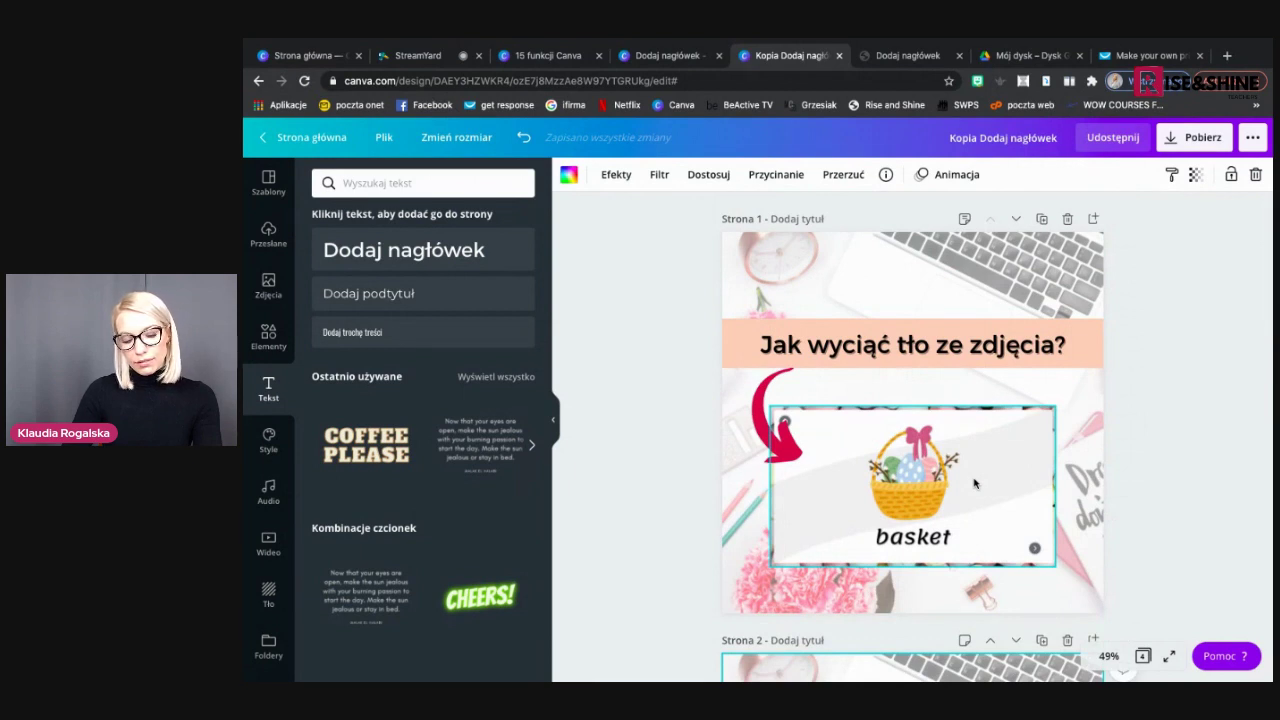
pyautogui.scroll(-6, 975, 484)
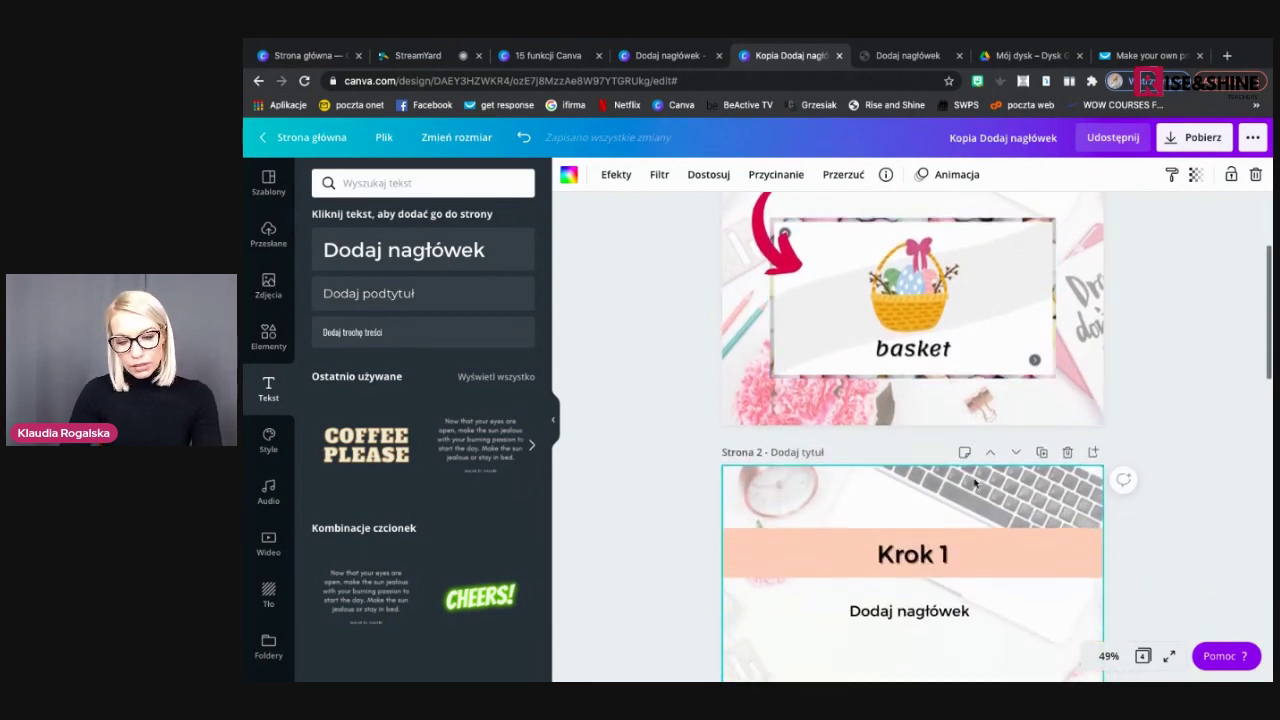
pyautogui.scroll(-1, 975, 484)
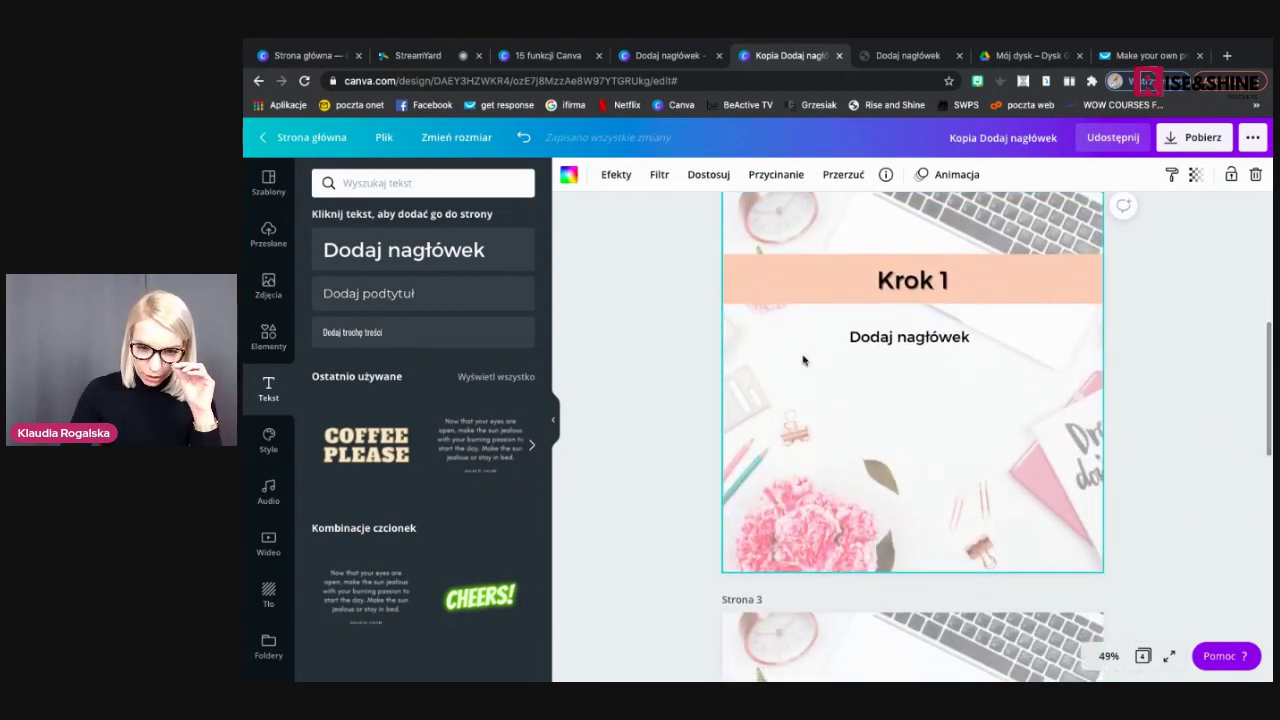
pyautogui.click(300, 55)
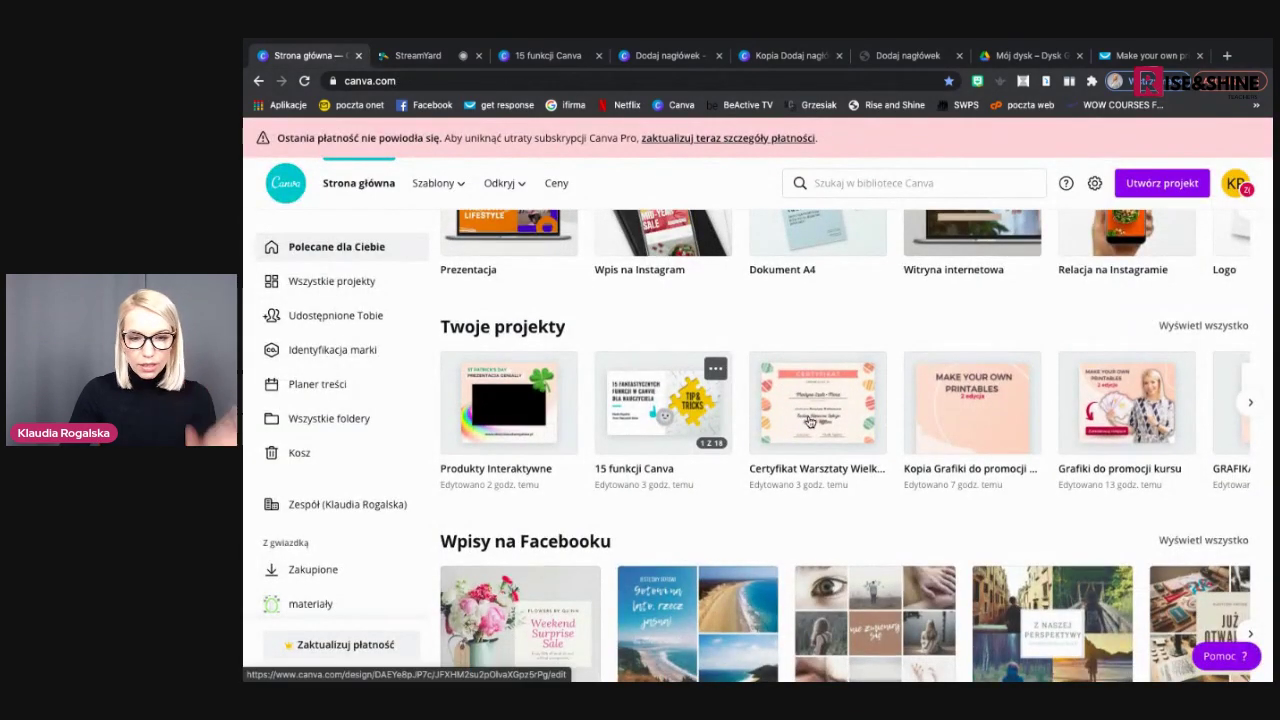
# Open all projects, scroll down to the Tech Tip designs and open '3 Tech Tip Facebook'
pyautogui.scroll(-1, 780, 380)
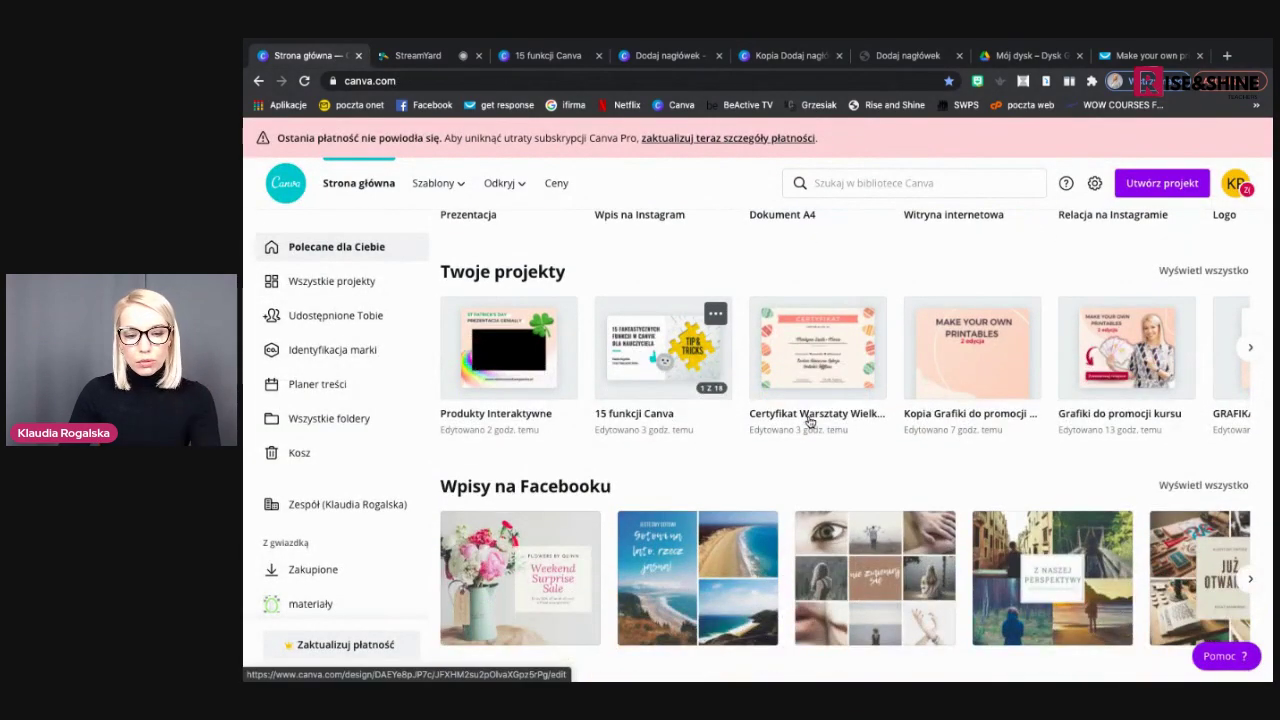
pyautogui.click(345, 283)
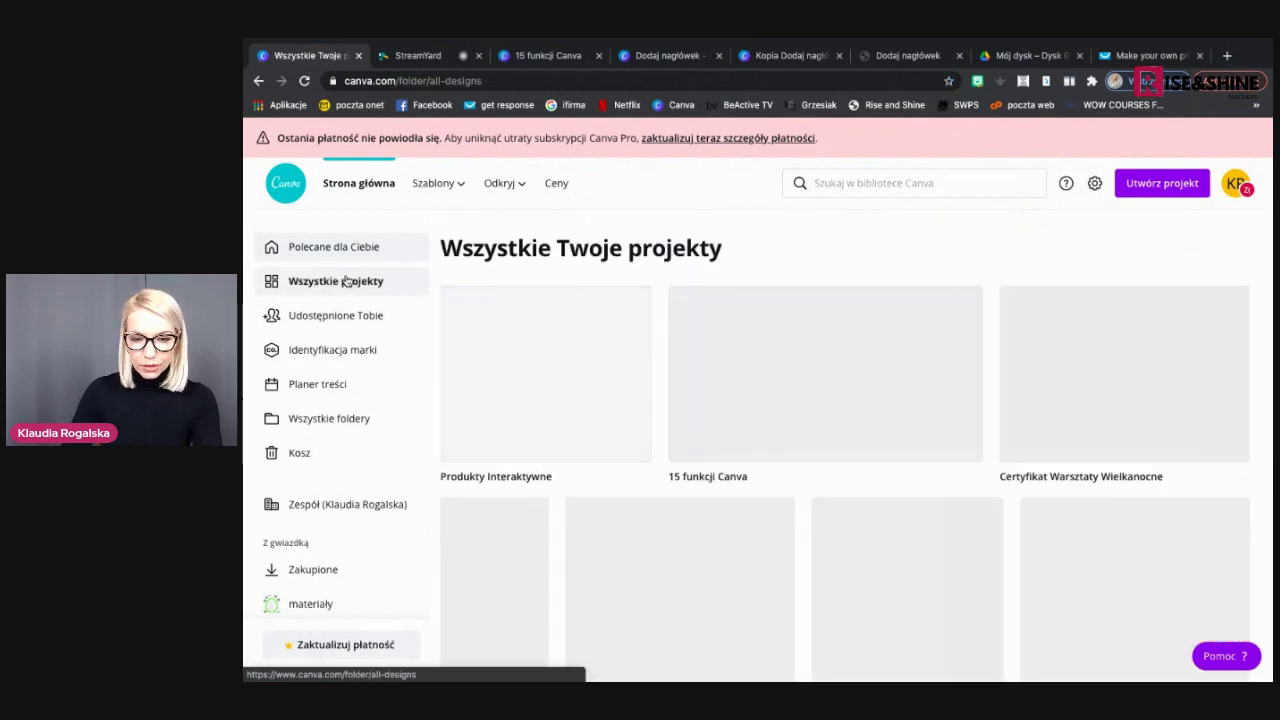
pyautogui.scroll(-2, 745, 432)
pyautogui.scroll(-1, 745, 432)
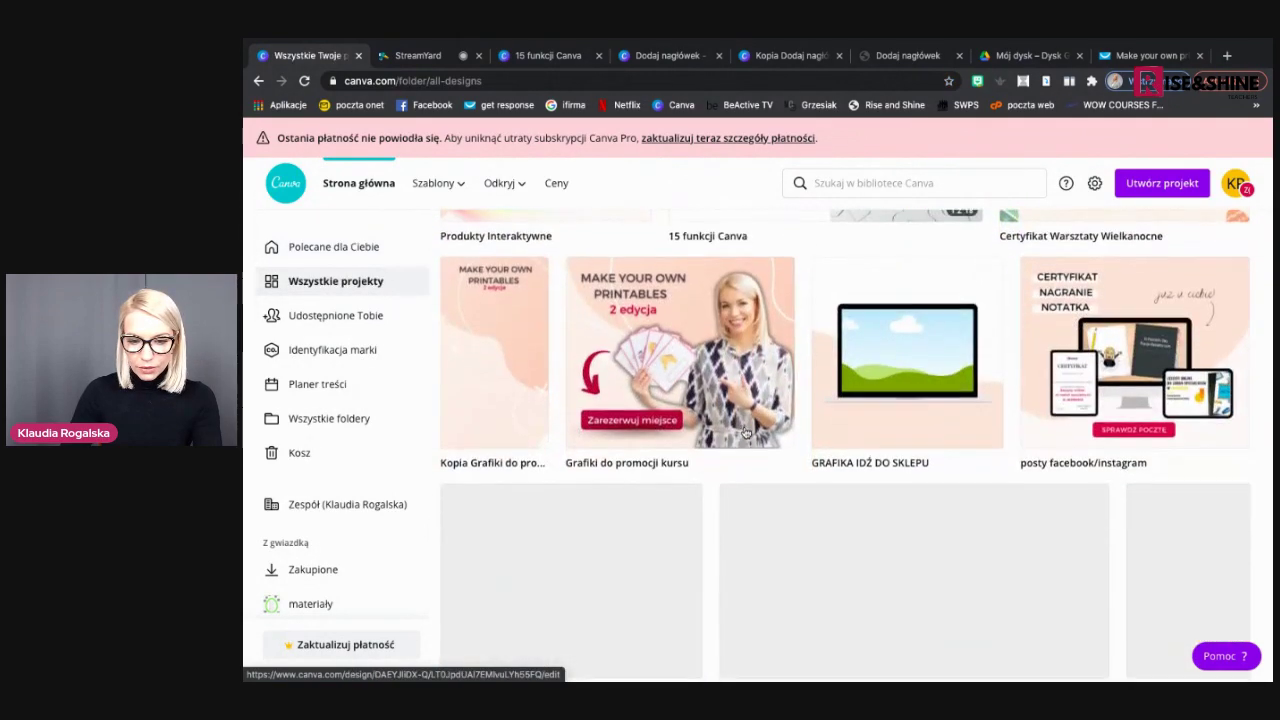
pyautogui.scroll(-1, 745, 432)
pyautogui.scroll(-4, 745, 432)
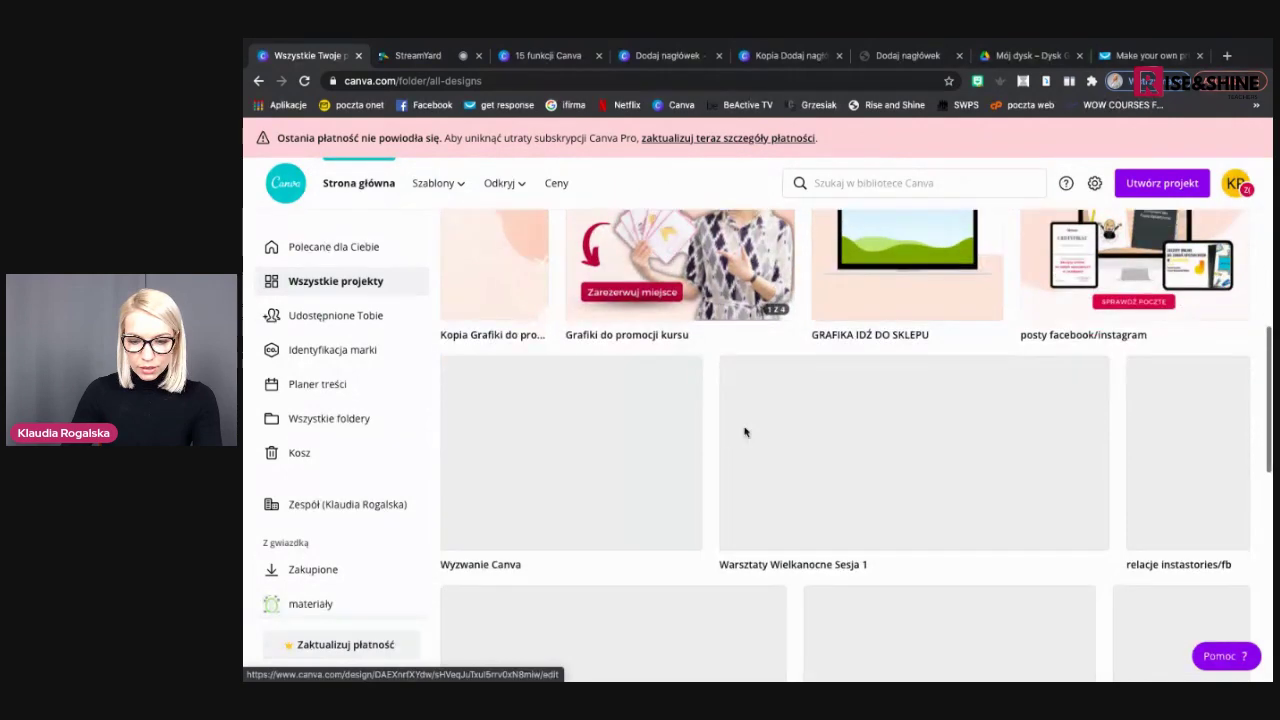
pyautogui.scroll(-5, 745, 432)
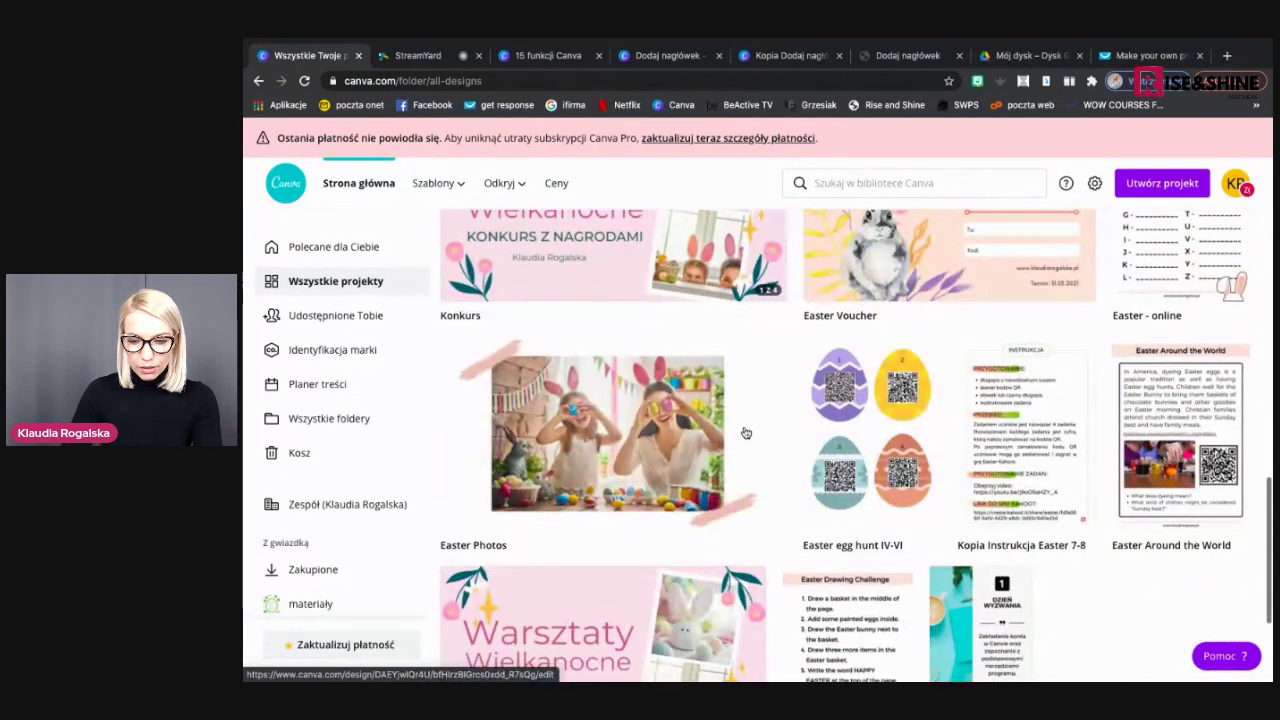
pyautogui.scroll(-1, 745, 432)
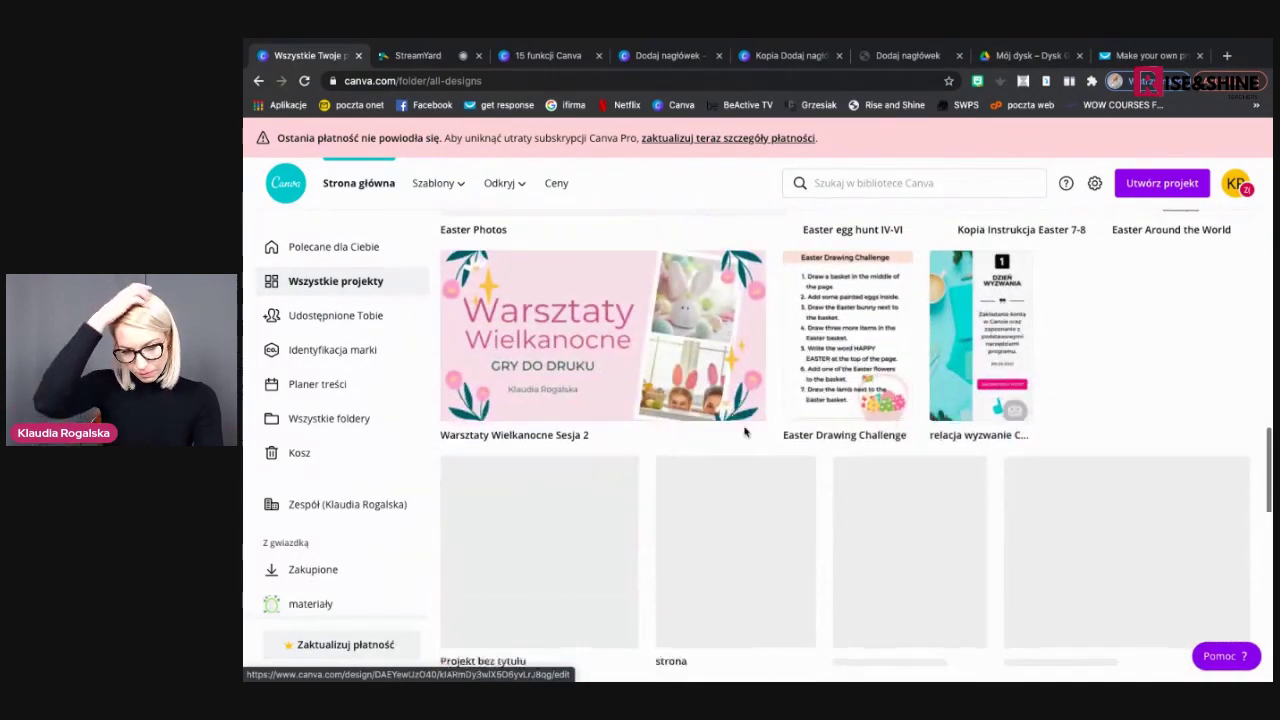
pyautogui.scroll(-4, 745, 432)
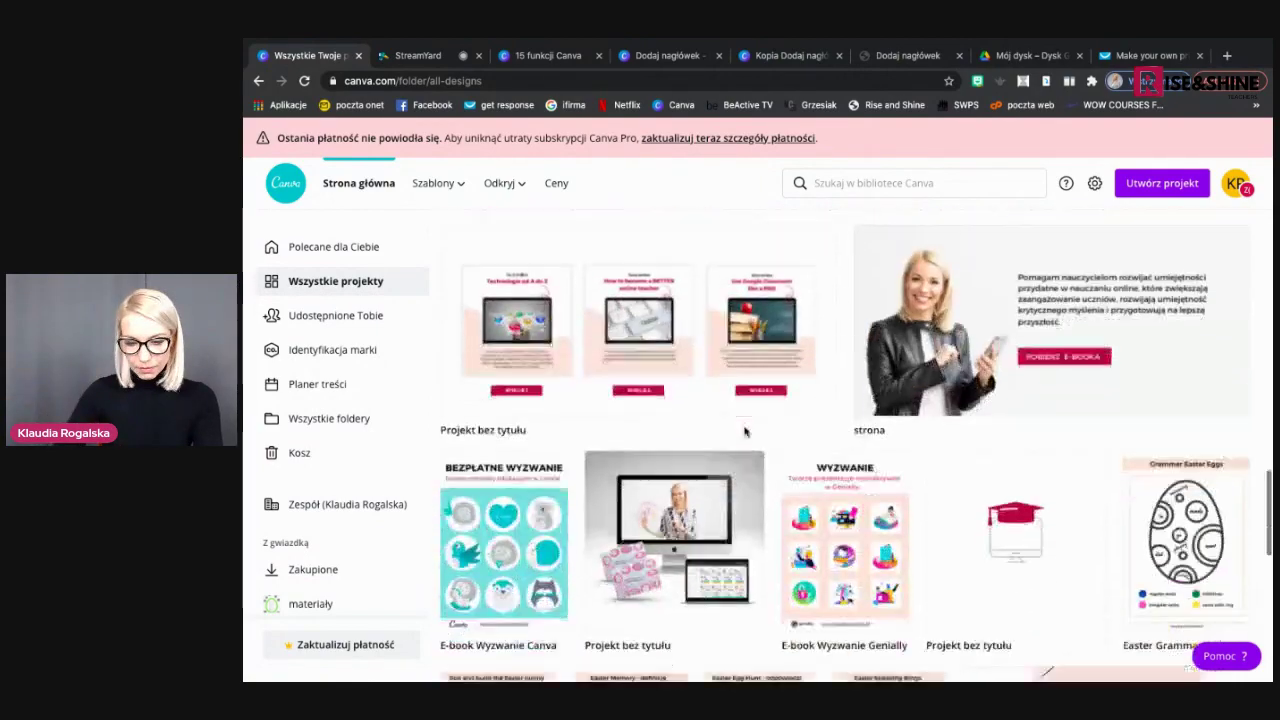
pyautogui.scroll(-4, 745, 432)
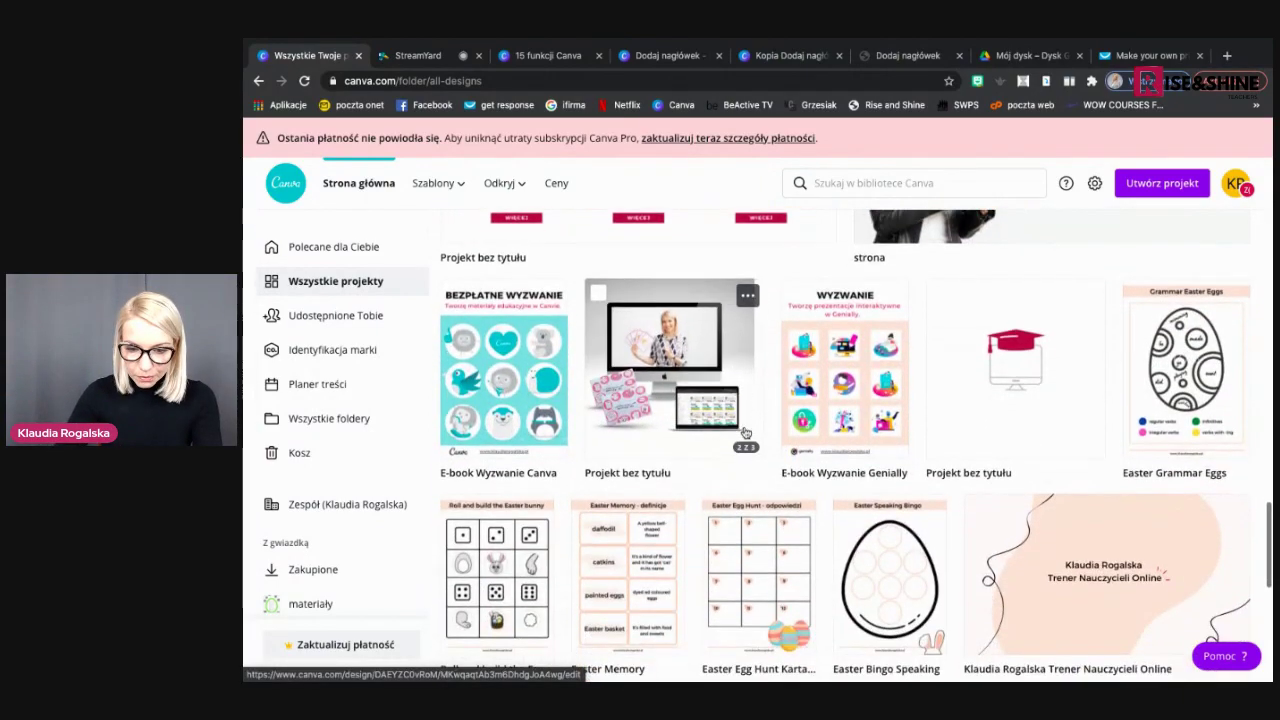
pyautogui.scroll(-5, 745, 430)
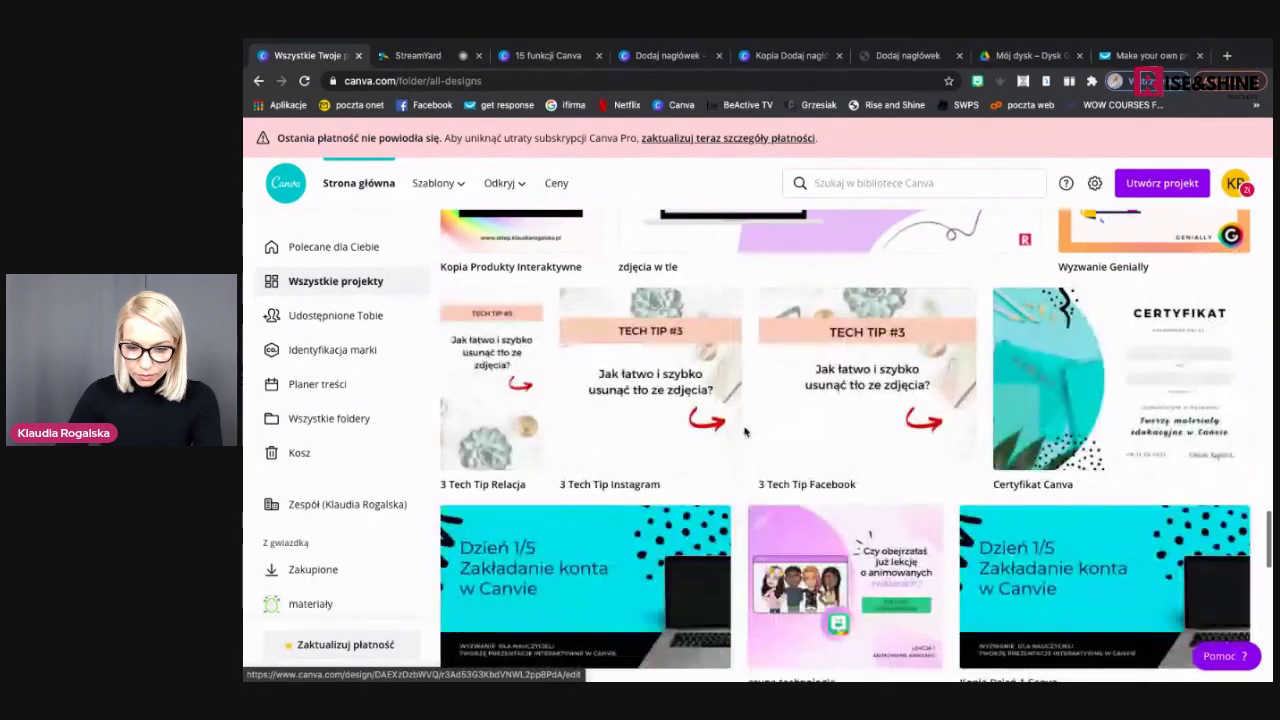
pyautogui.click(922, 378)
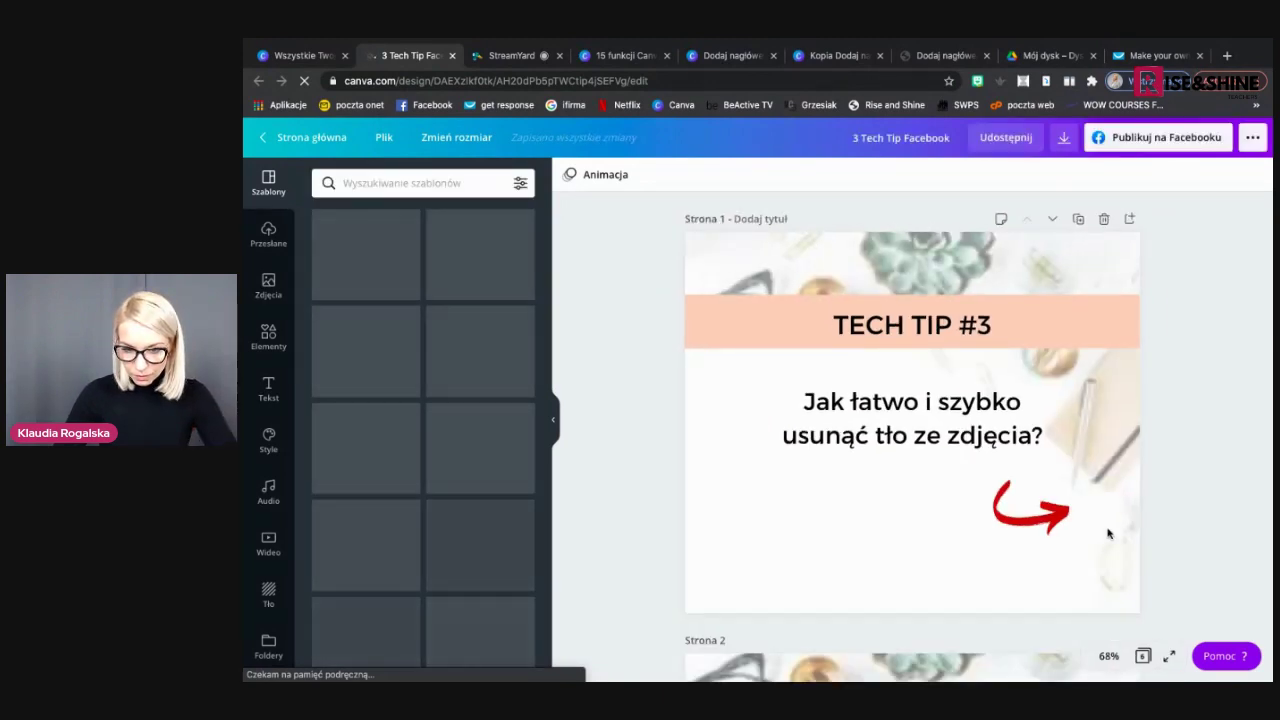
# Scroll through pages 1–6 of '3 Tech Tip Facebook' and switch to the page grid view
pyautogui.scroll(-2, 1108, 534)
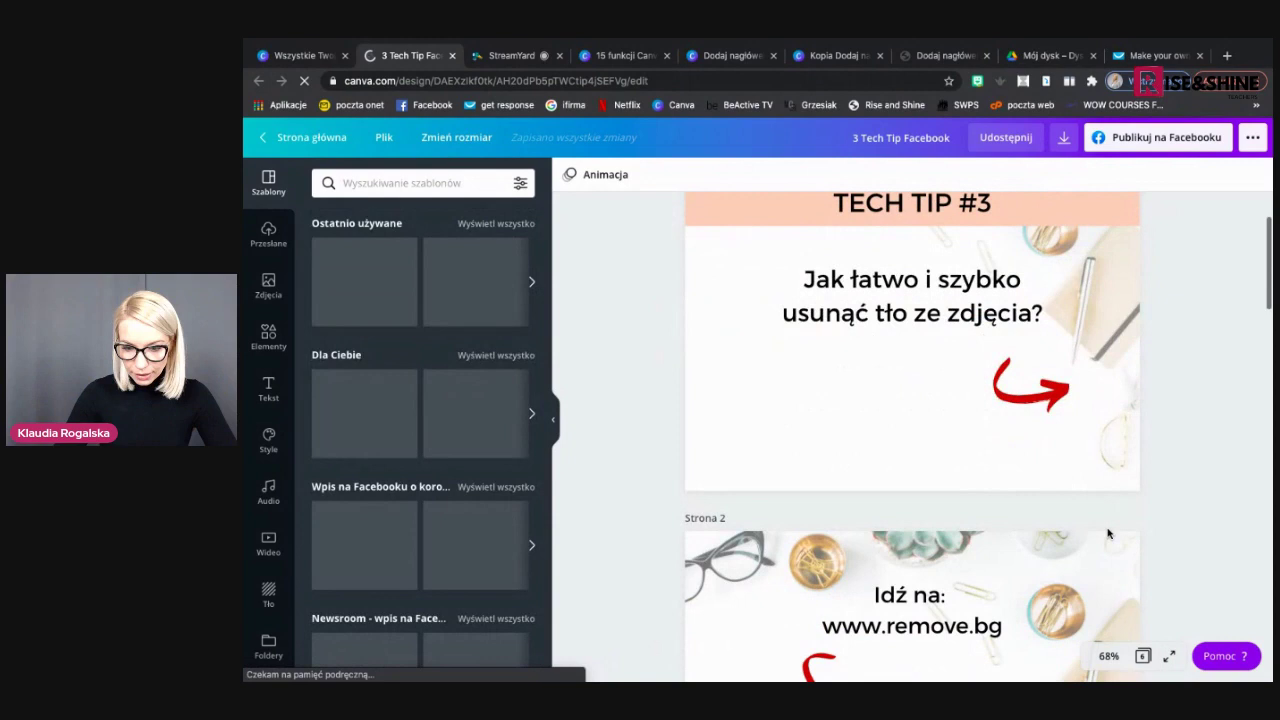
pyautogui.scroll(-5, 1108, 534)
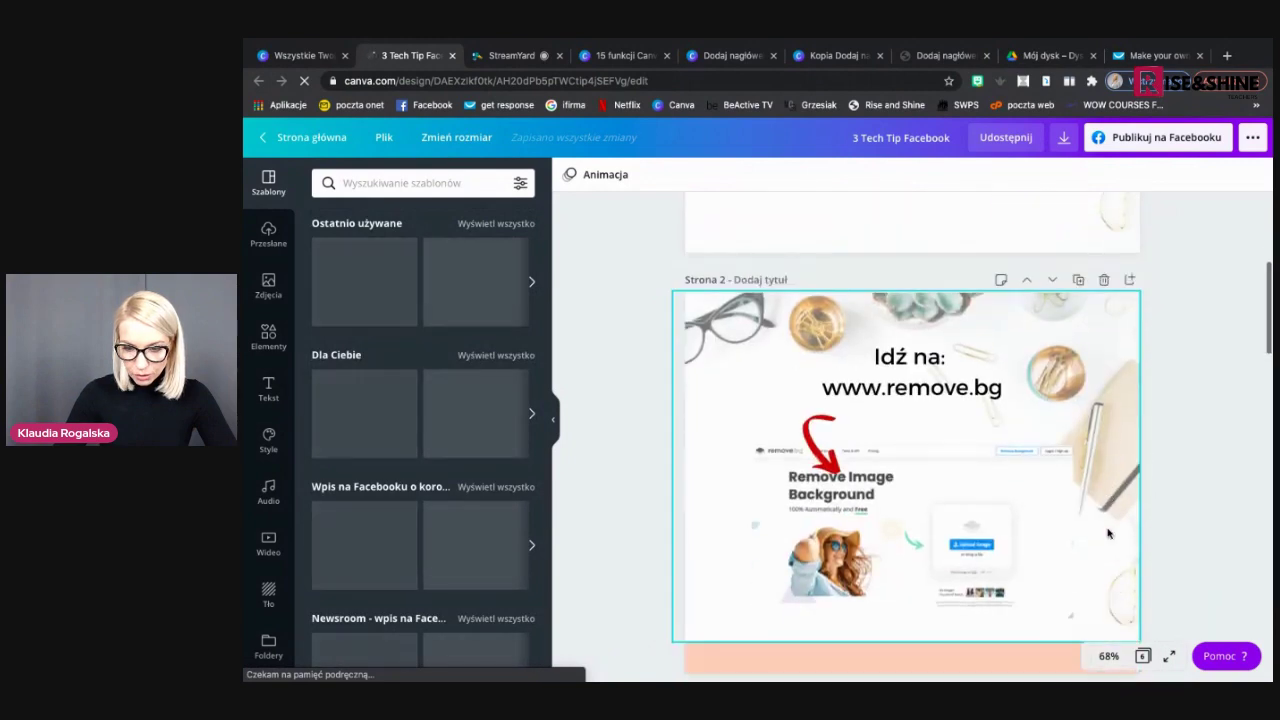
pyautogui.scroll(-3, 1108, 534)
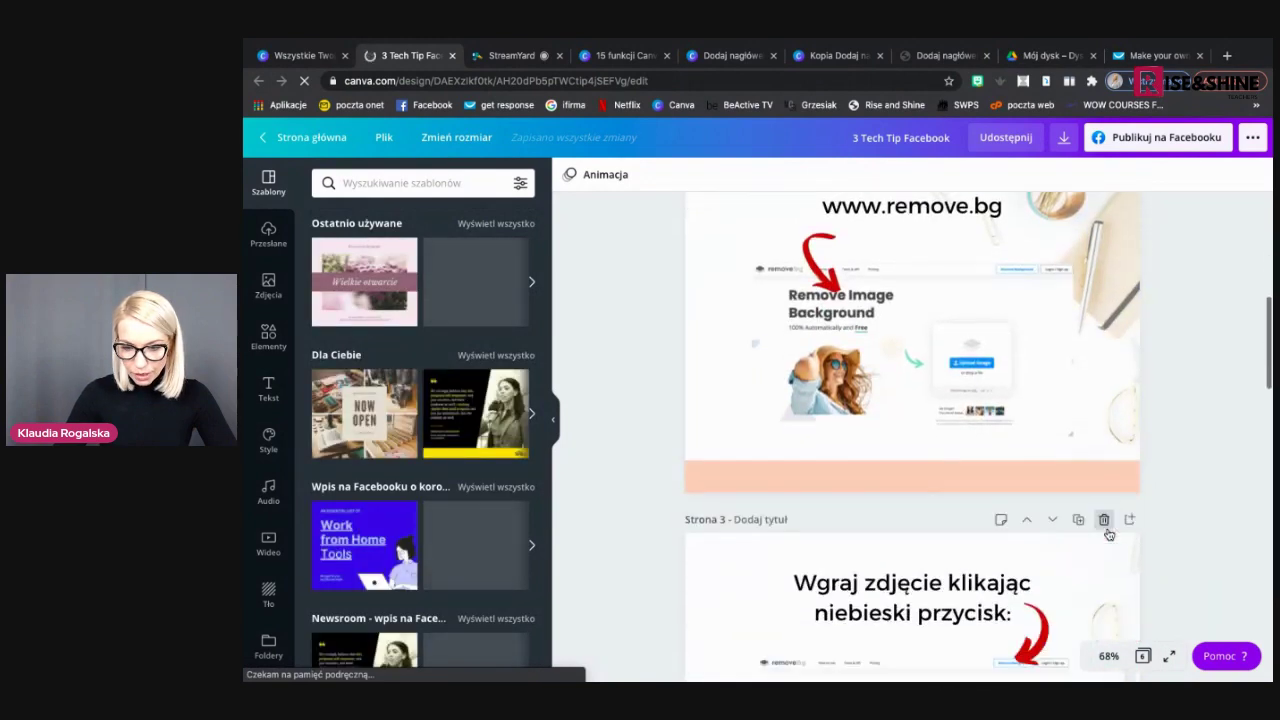
pyautogui.scroll(-6, 1108, 534)
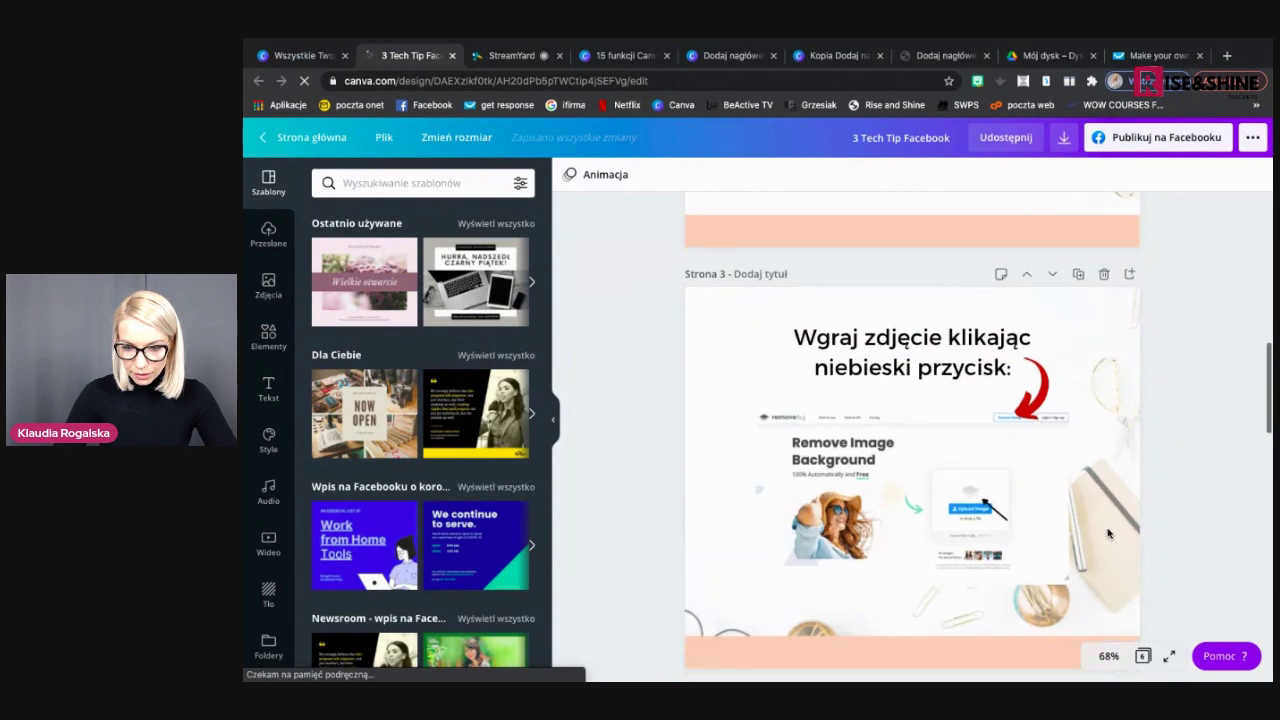
pyautogui.scroll(-8, 1108, 534)
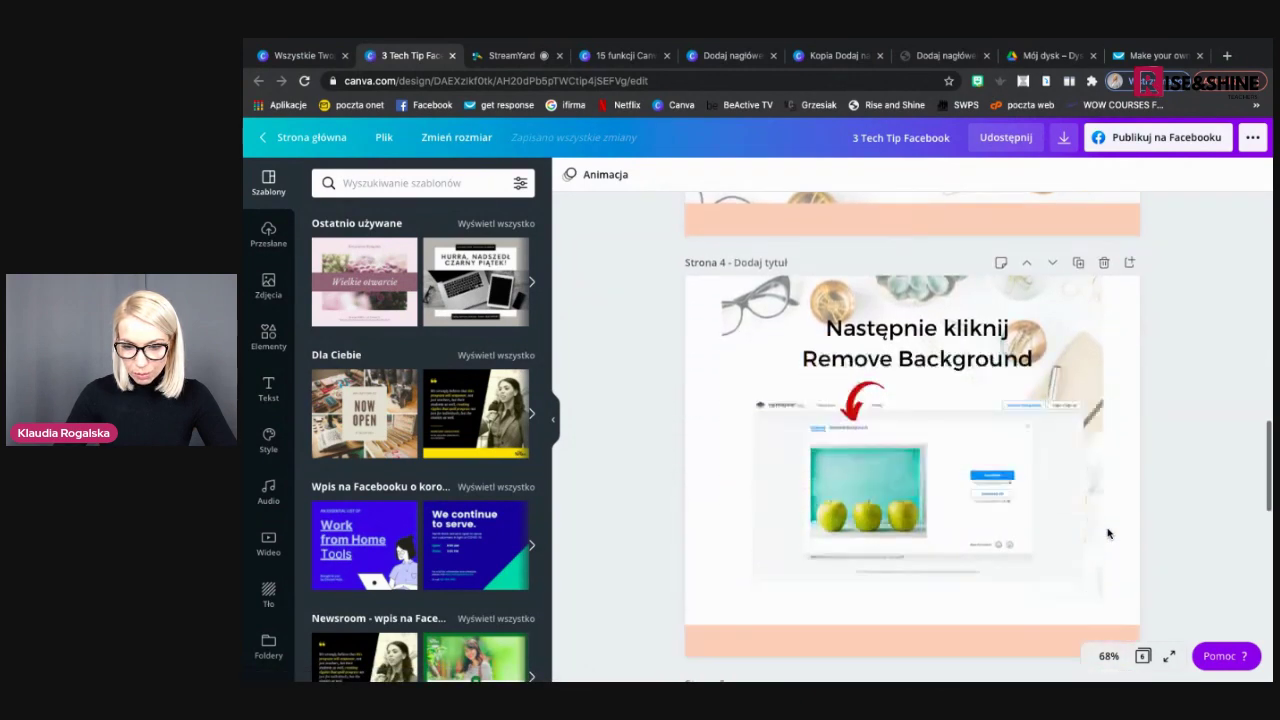
pyautogui.scroll(-10, 1108, 534)
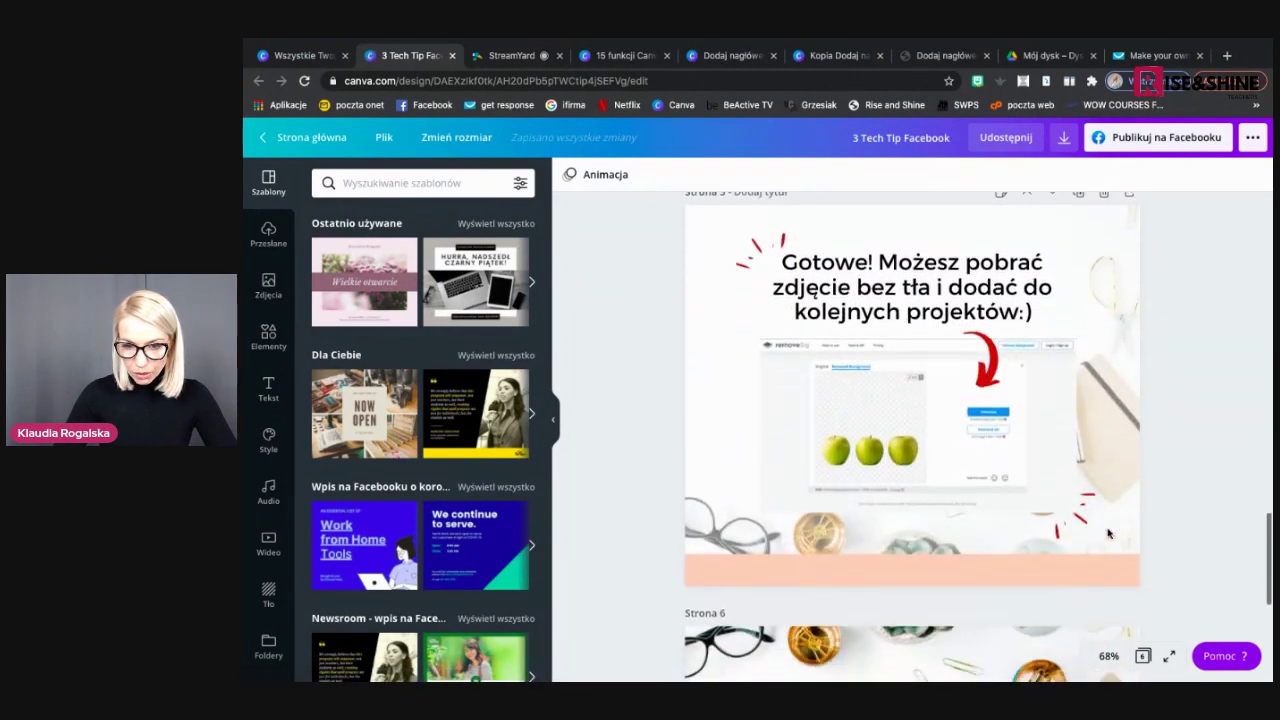
pyautogui.scroll(-6, 1108, 534)
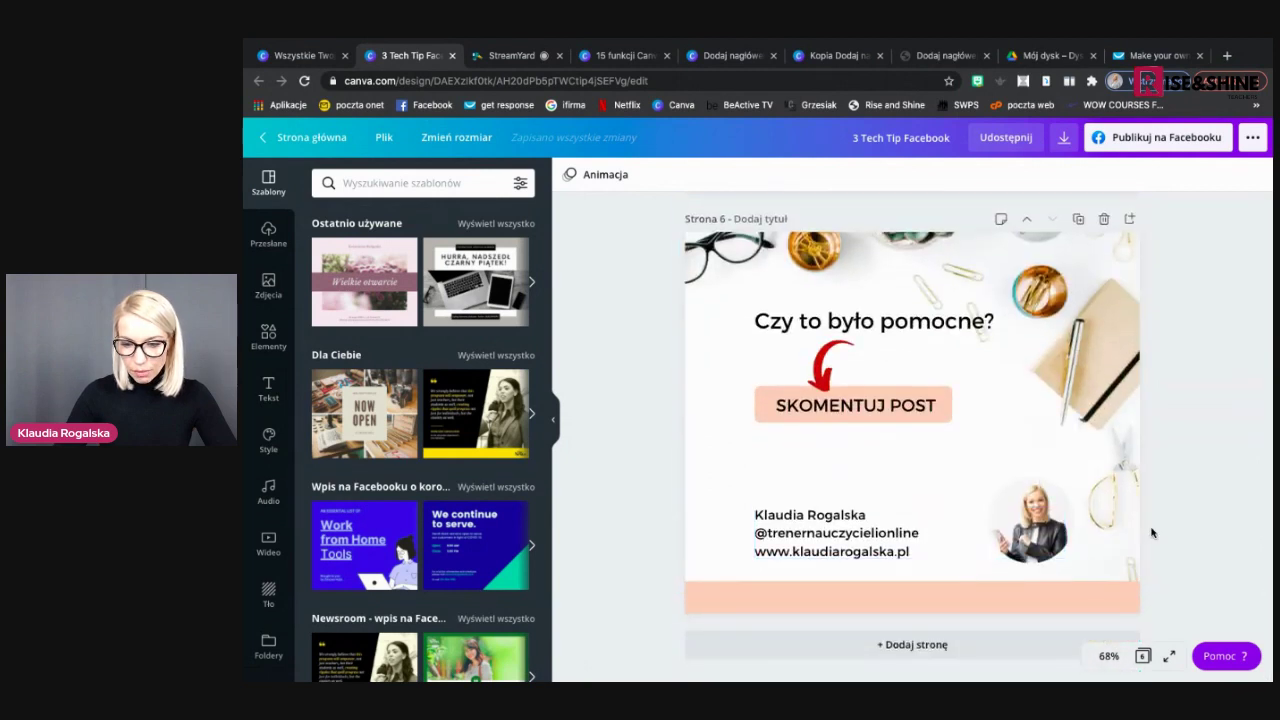
pyautogui.click(1145, 657)
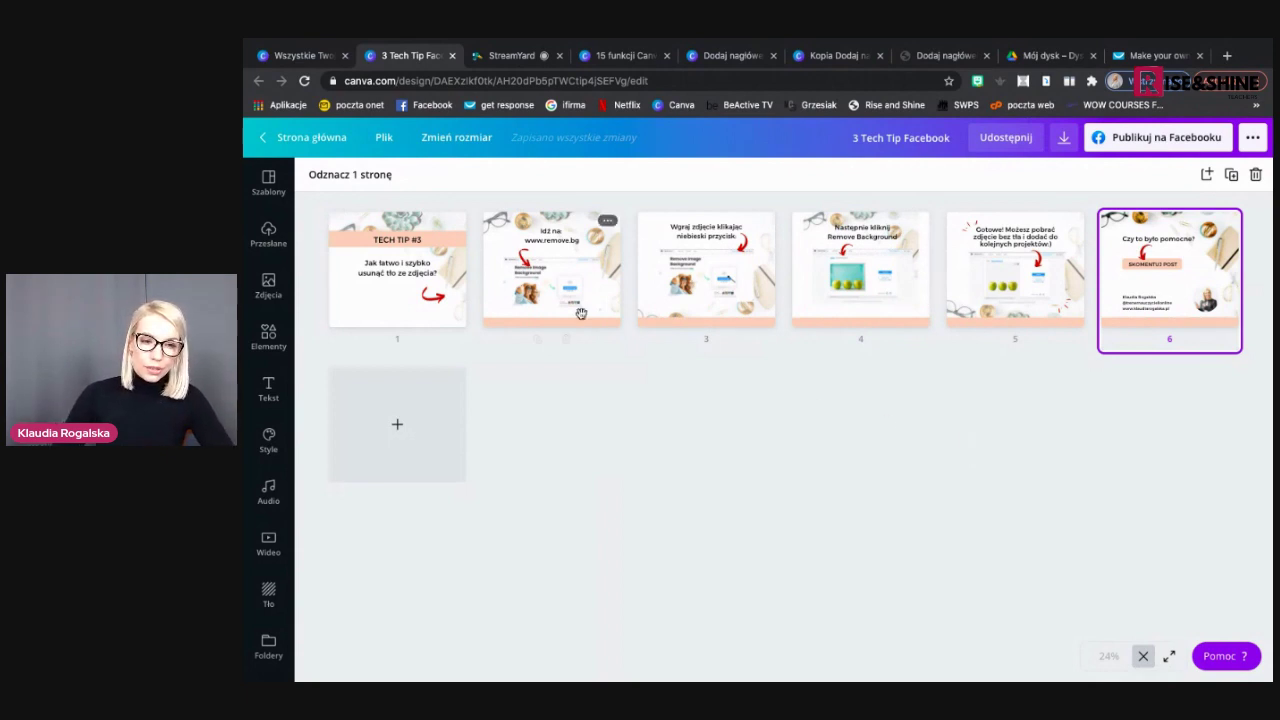
# Switch over to the StreamYard live-stream studio
pyautogui.click(497, 56)
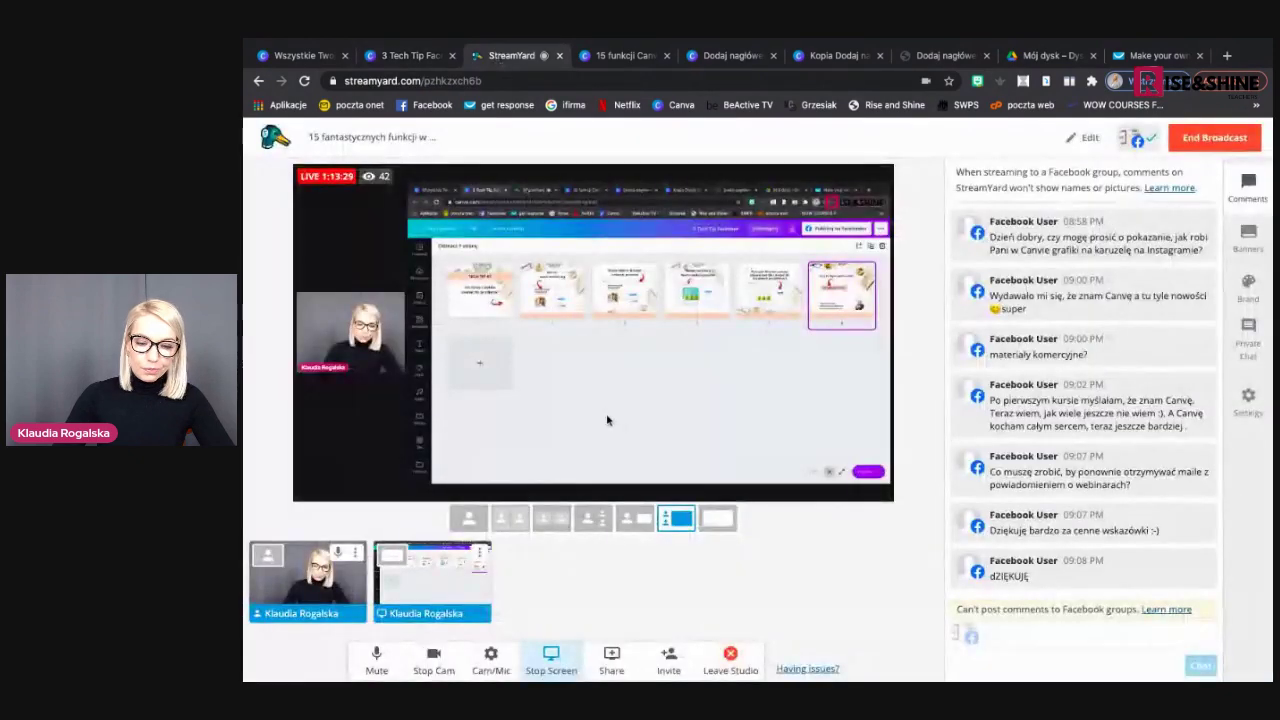